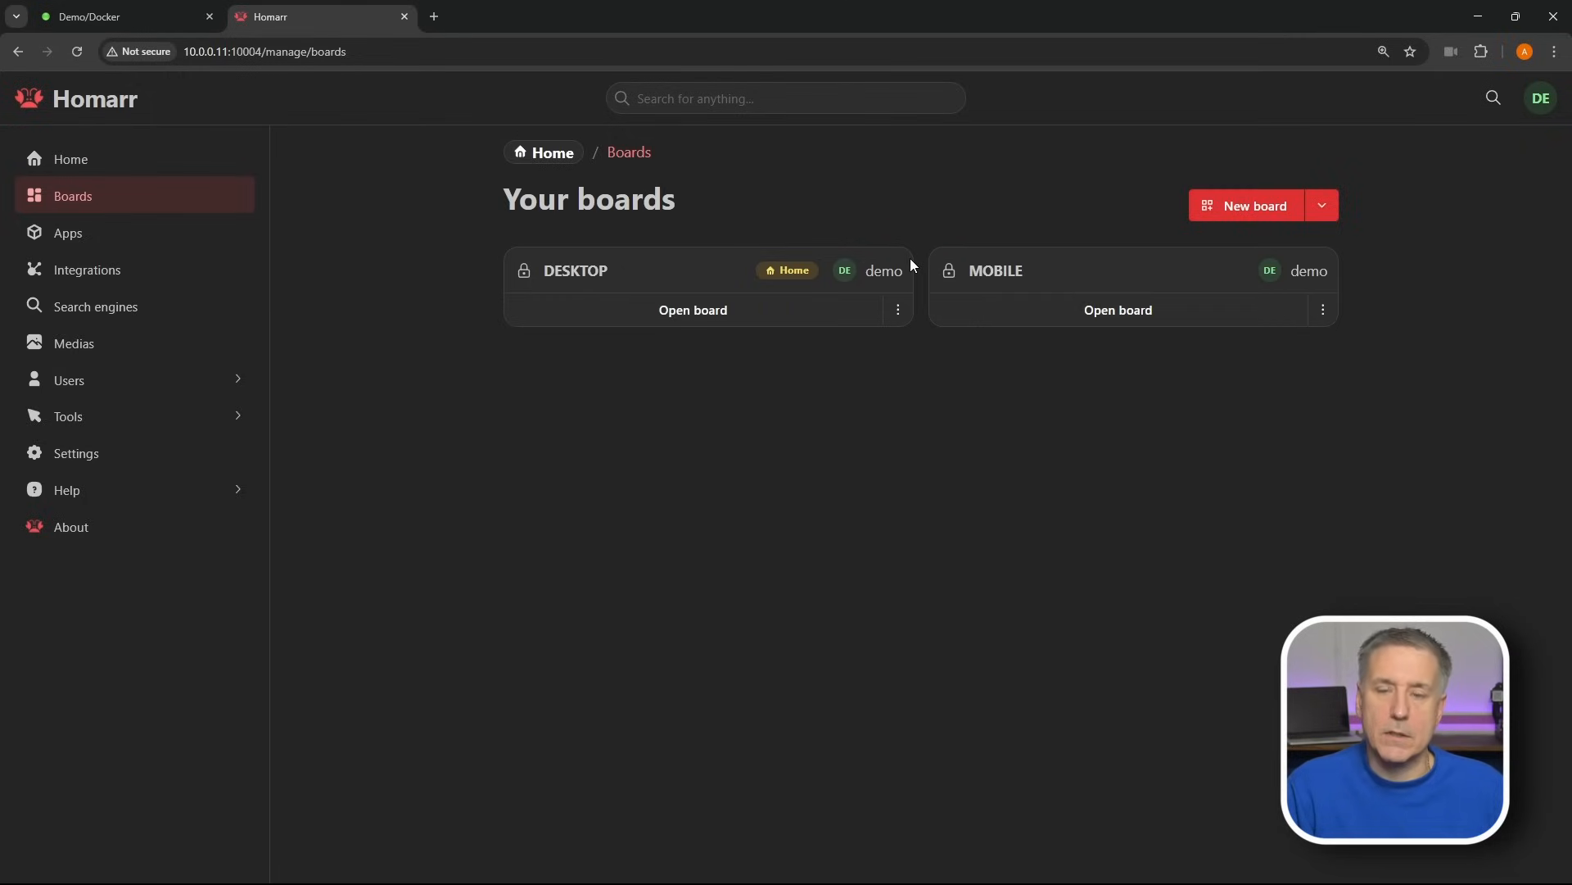
- Set the Desktop board as the home board and the Mobile board as the mobile board
left_click(899, 313)
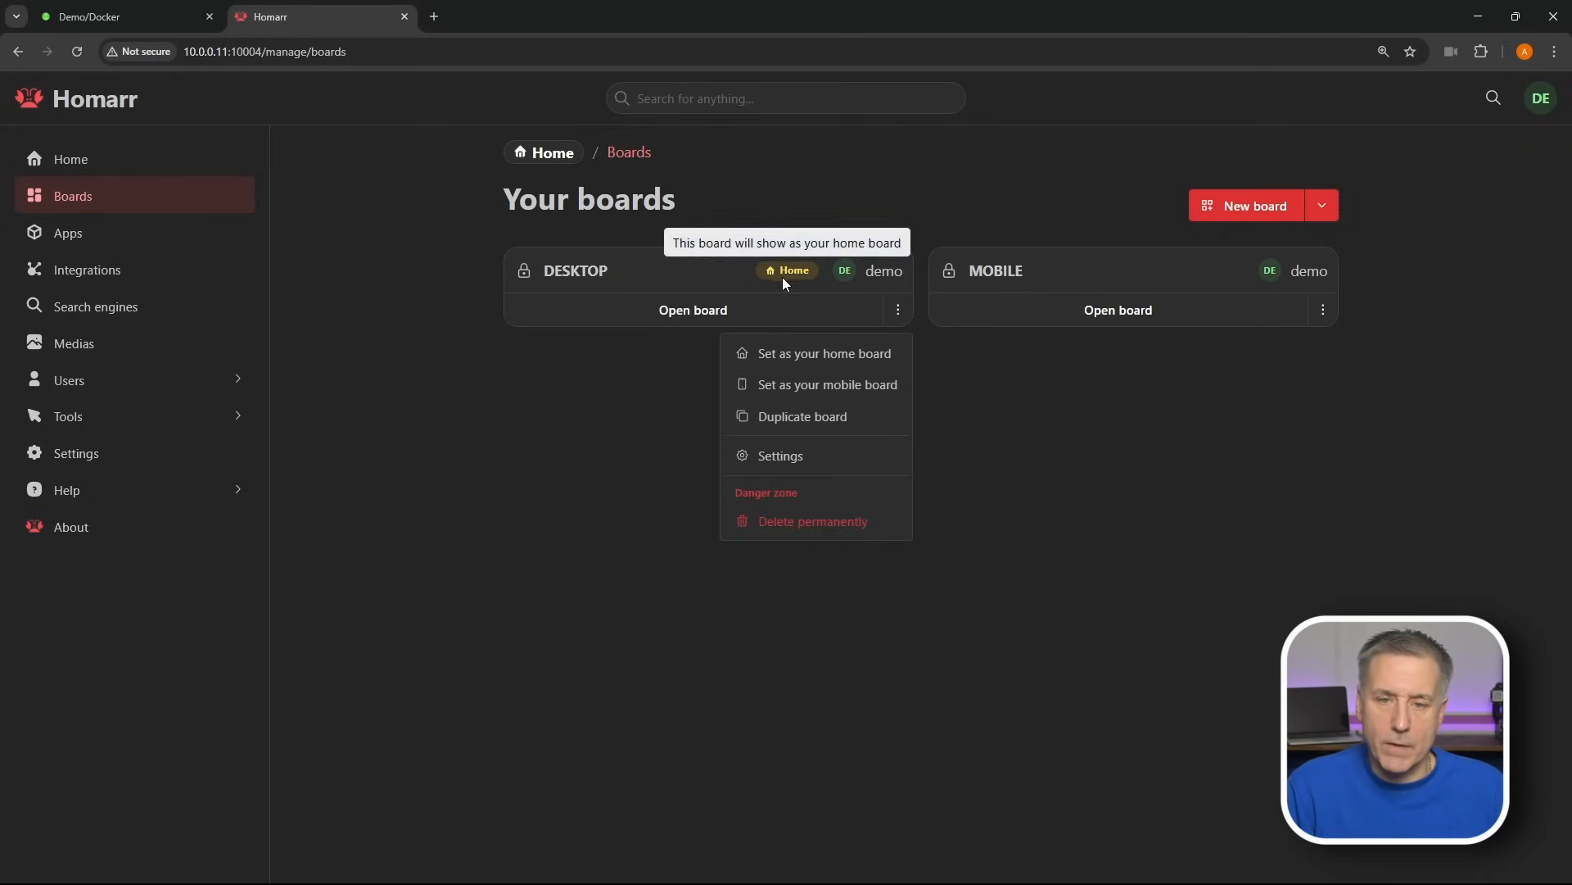
left_click(788, 360)
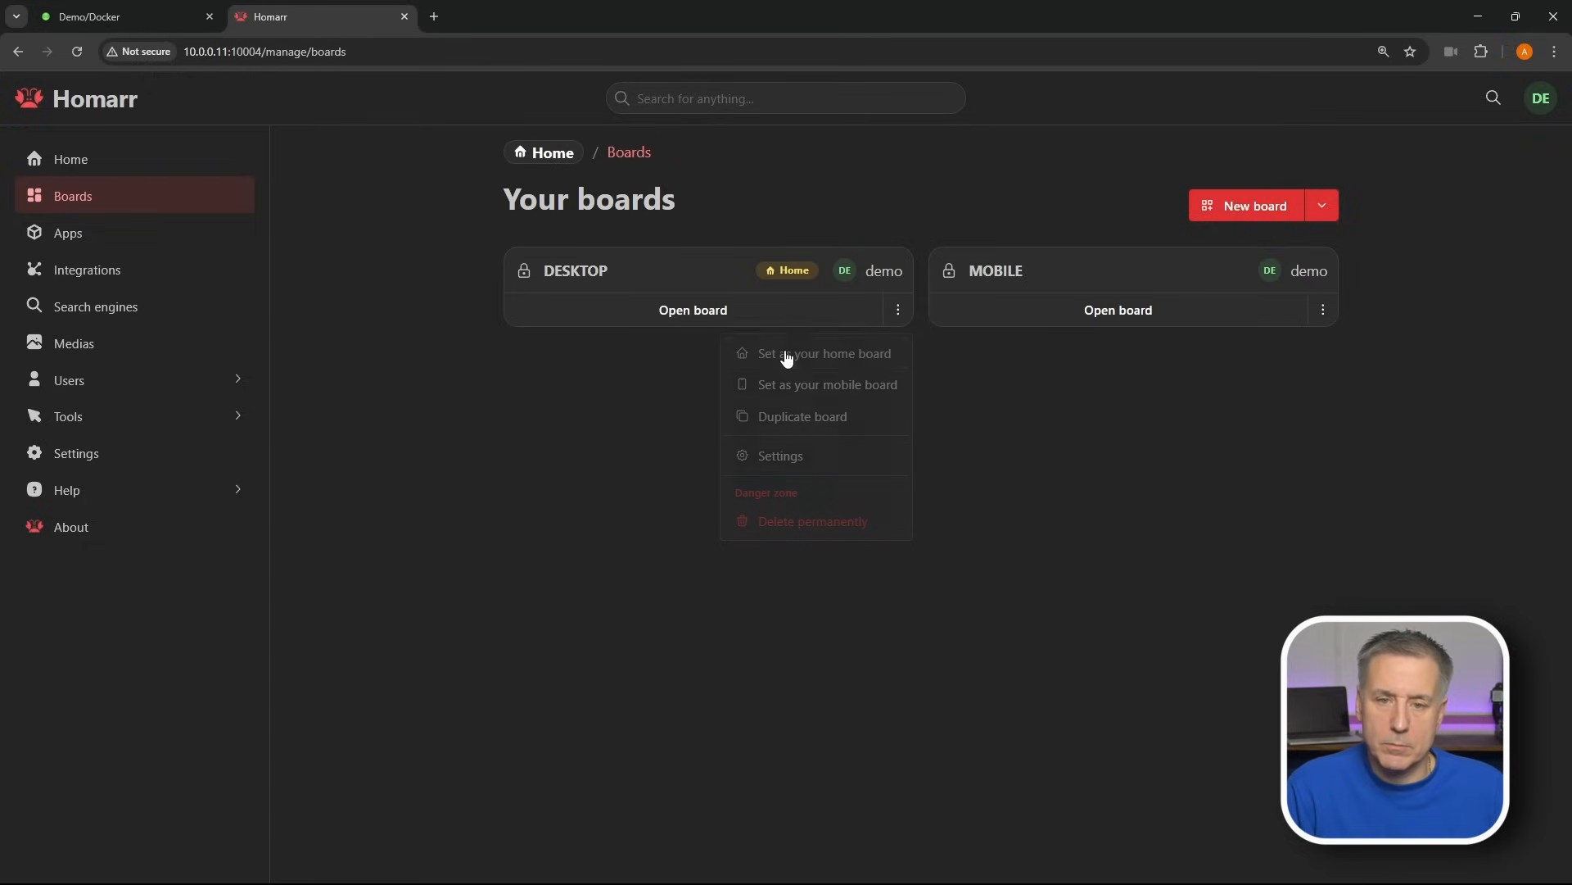
left_click(1324, 310)
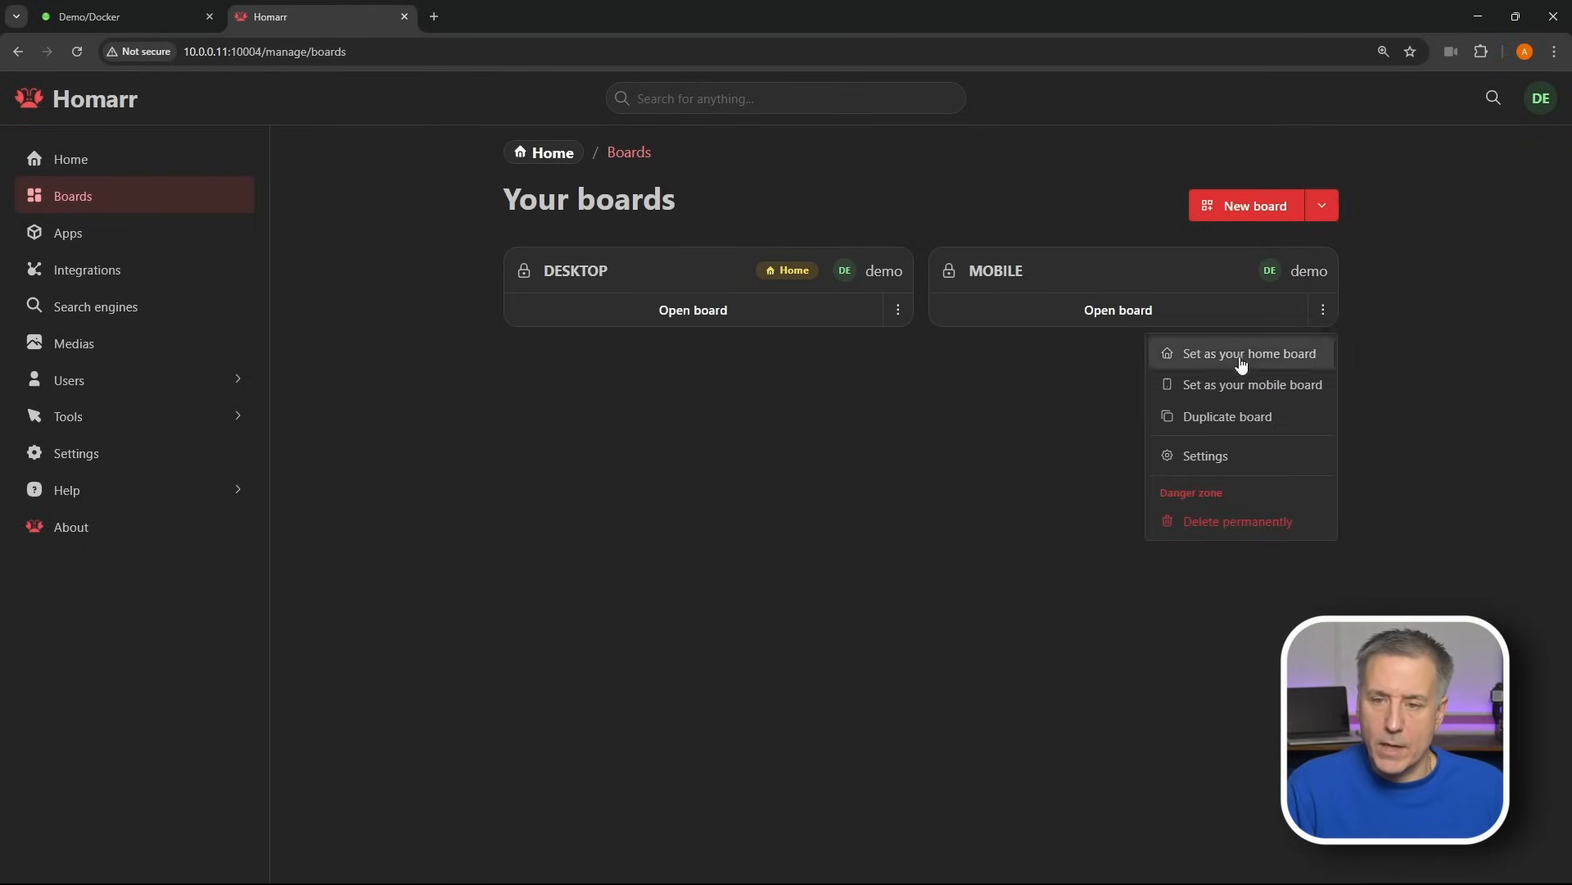
left_click(1247, 386)
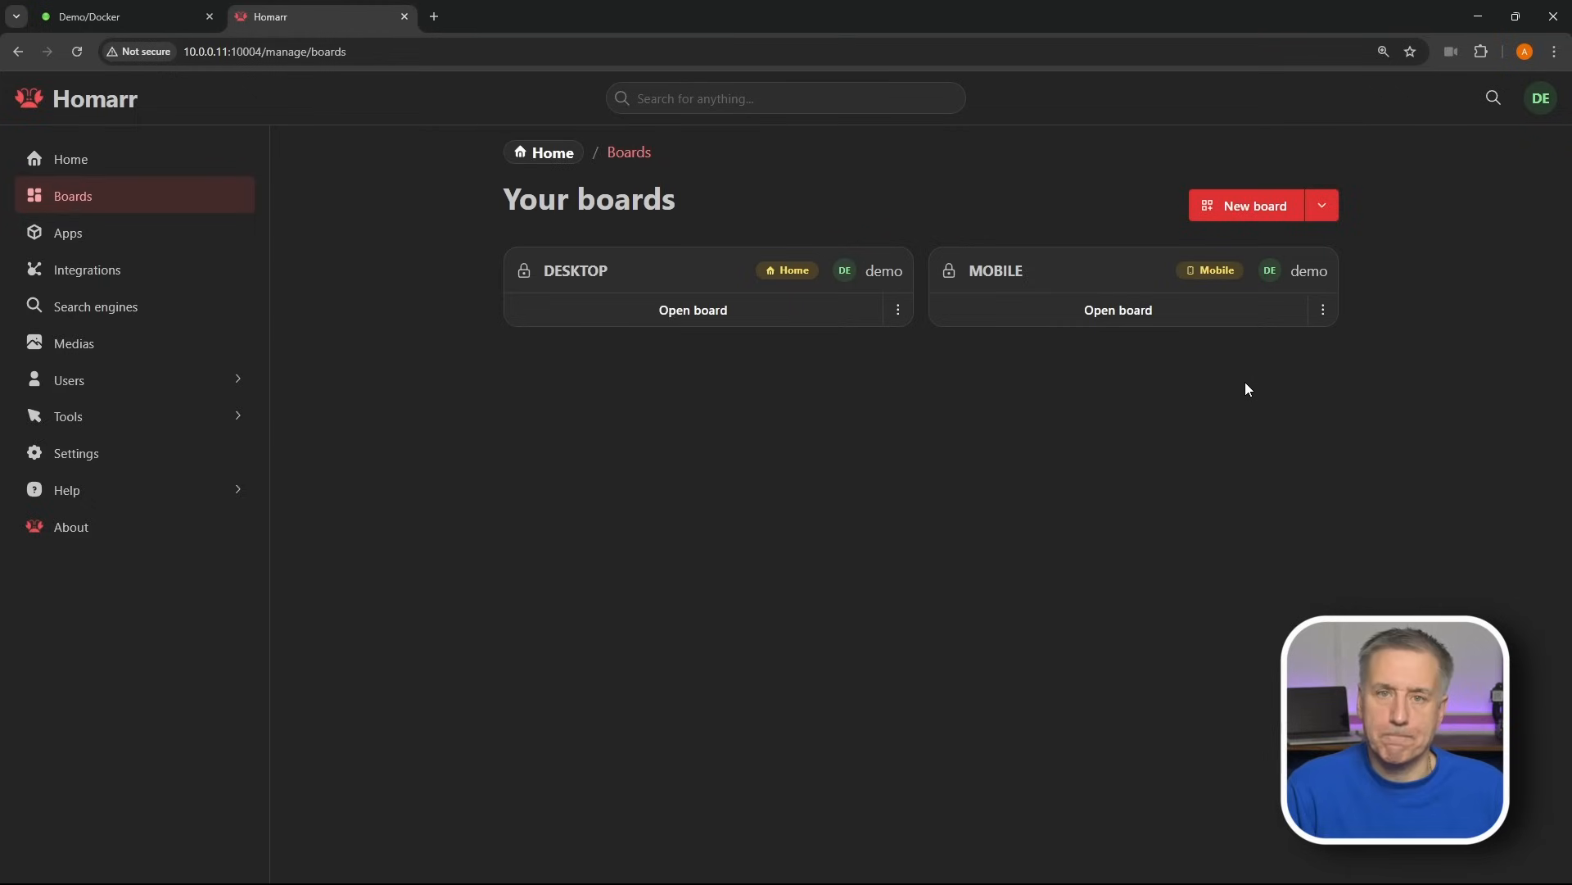
- Open the Desktop board's settings and set its page title to AT42
left_click(899, 312)
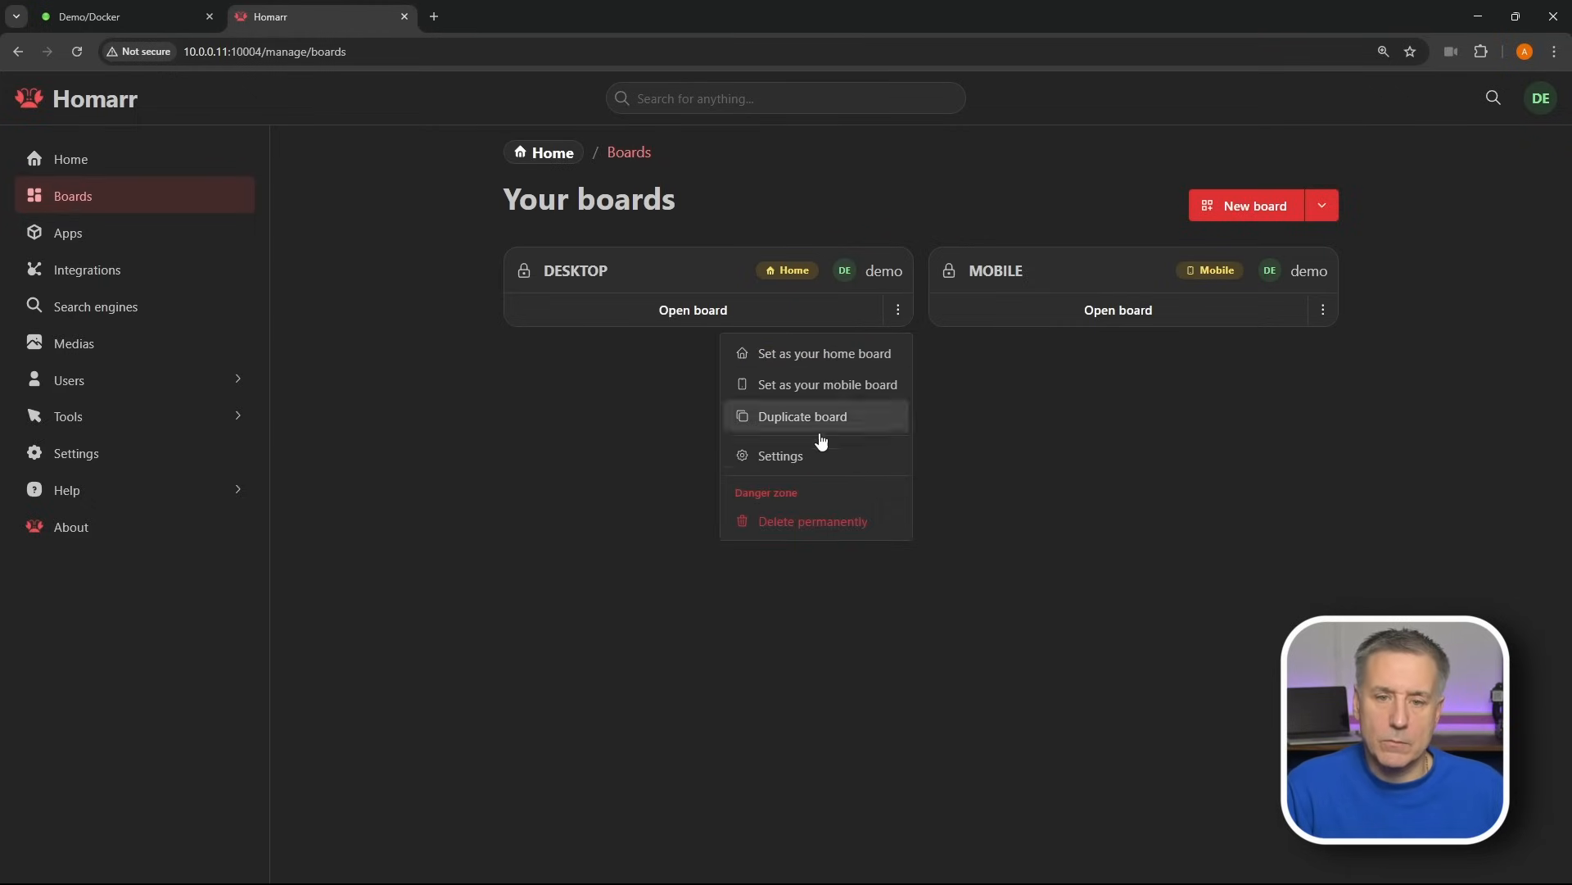
left_click(787, 456)
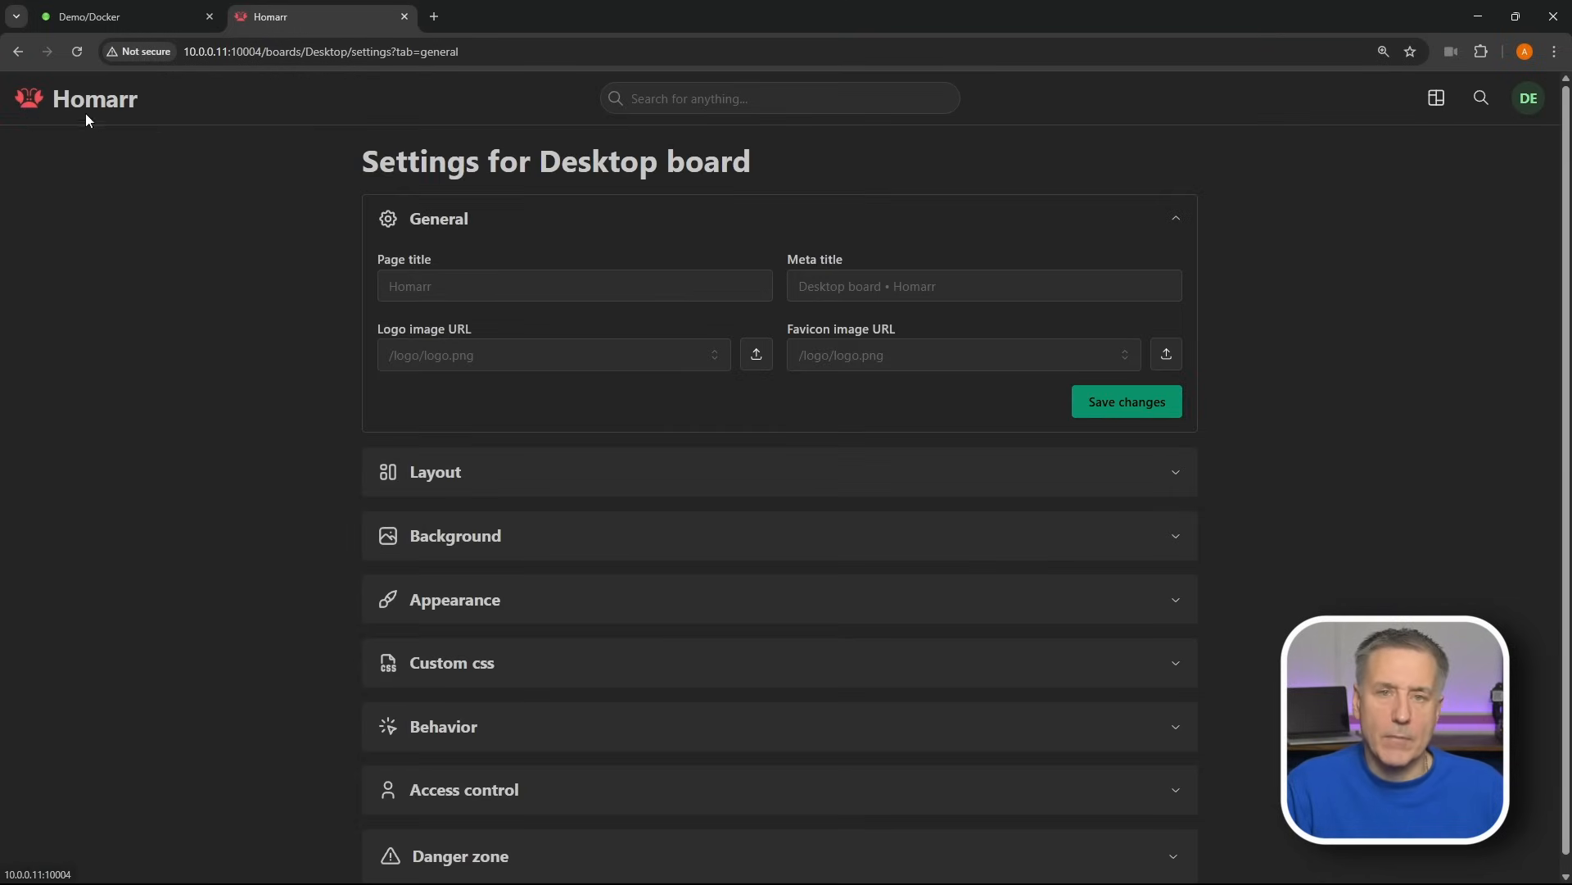
left_click(467, 287)
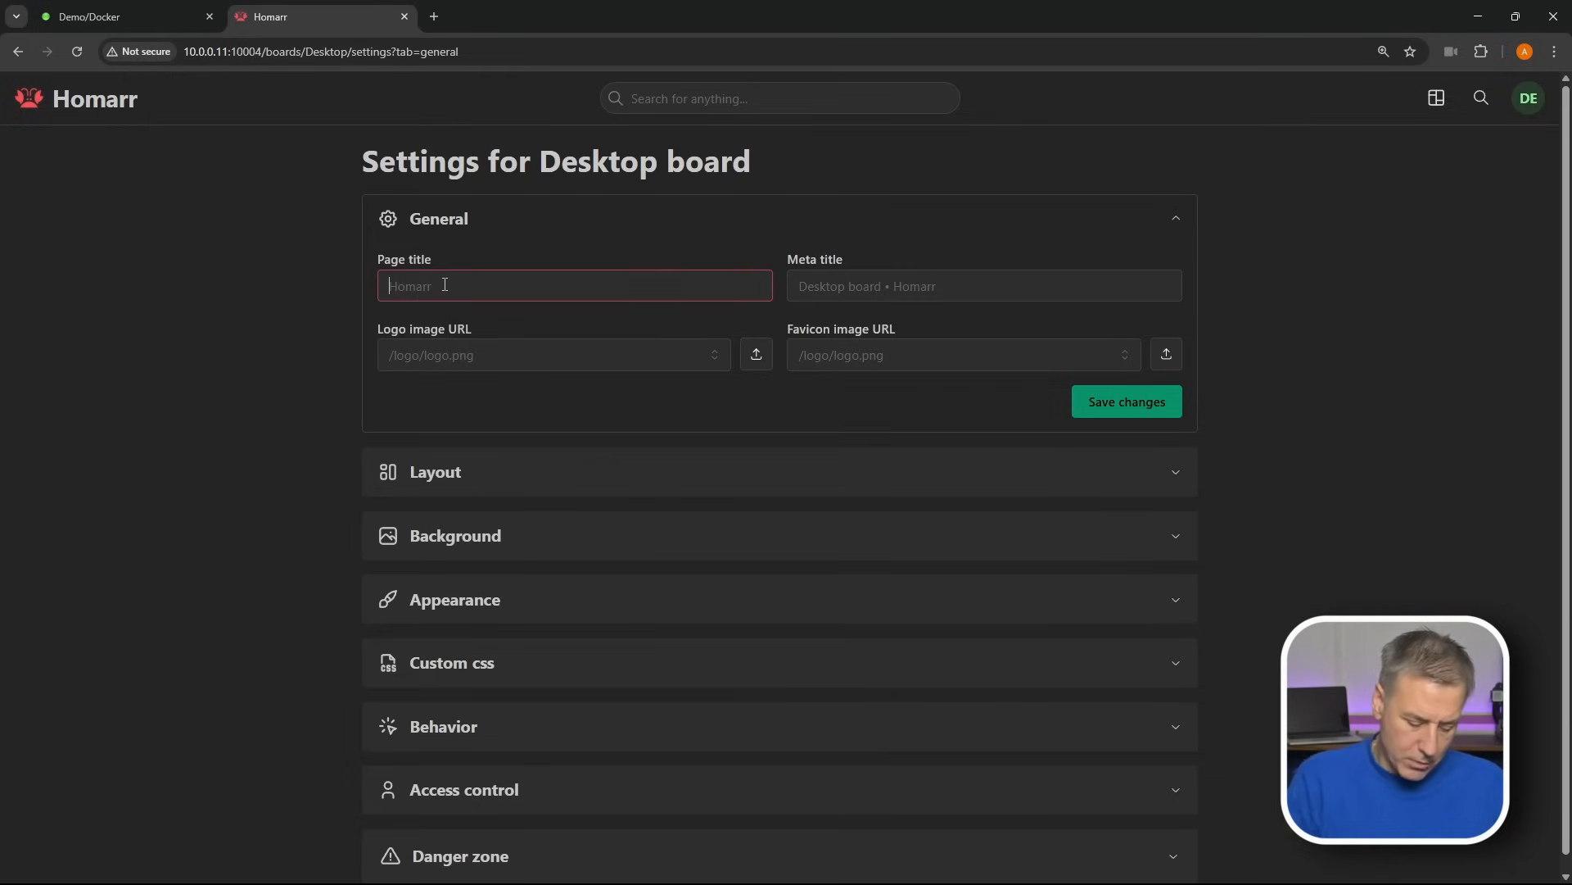
type("AT42")
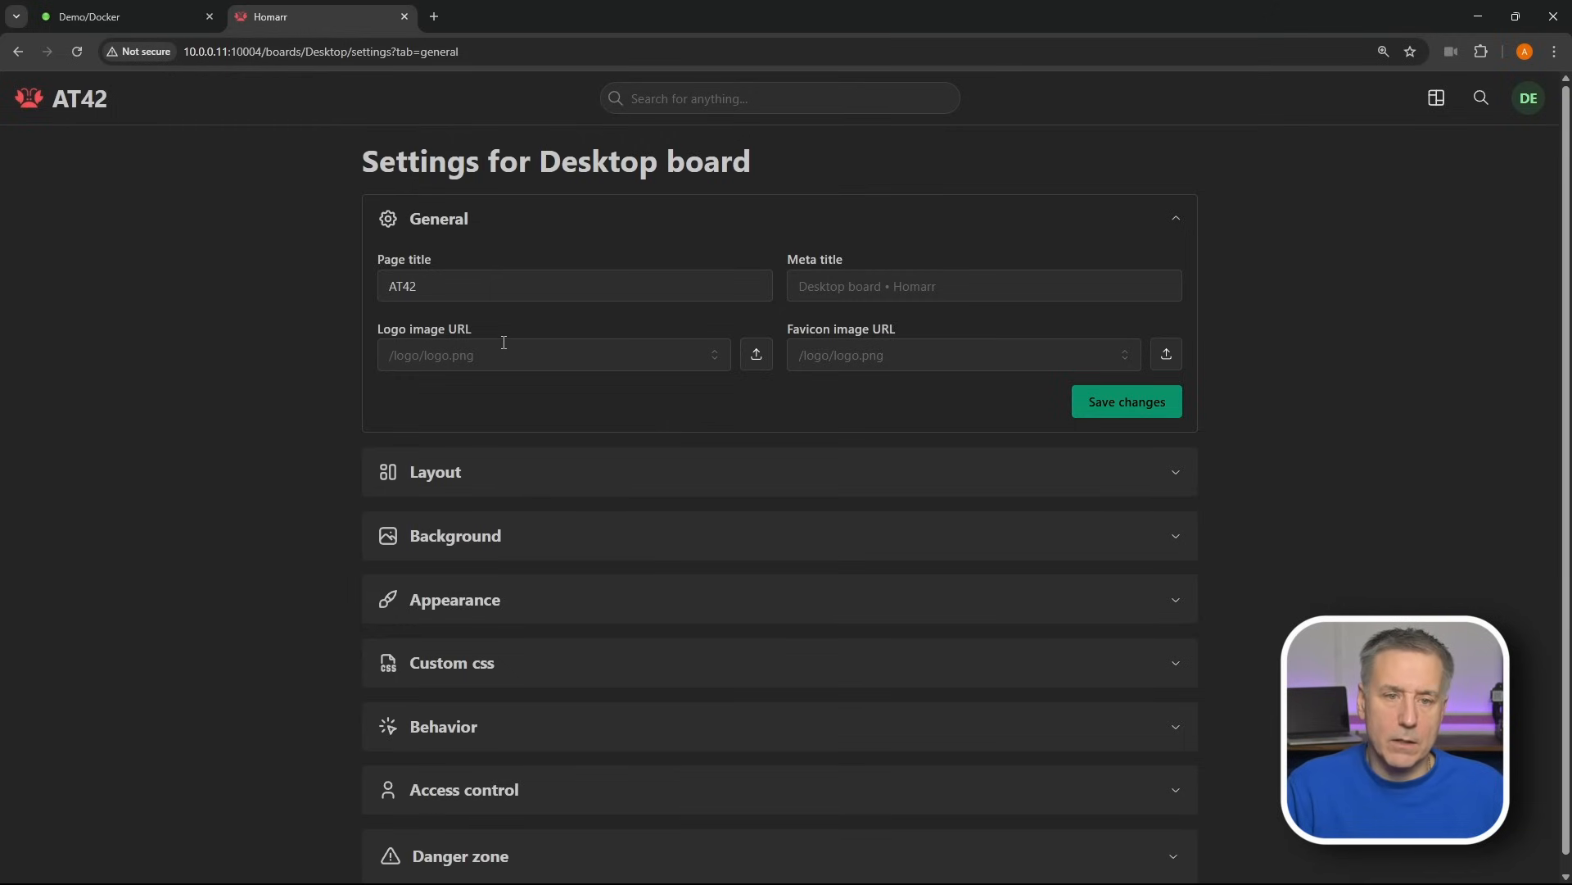
- Choose the simple-icons "42" icon as the Desktop board's logo image and save the general settings
left_click(698, 357)
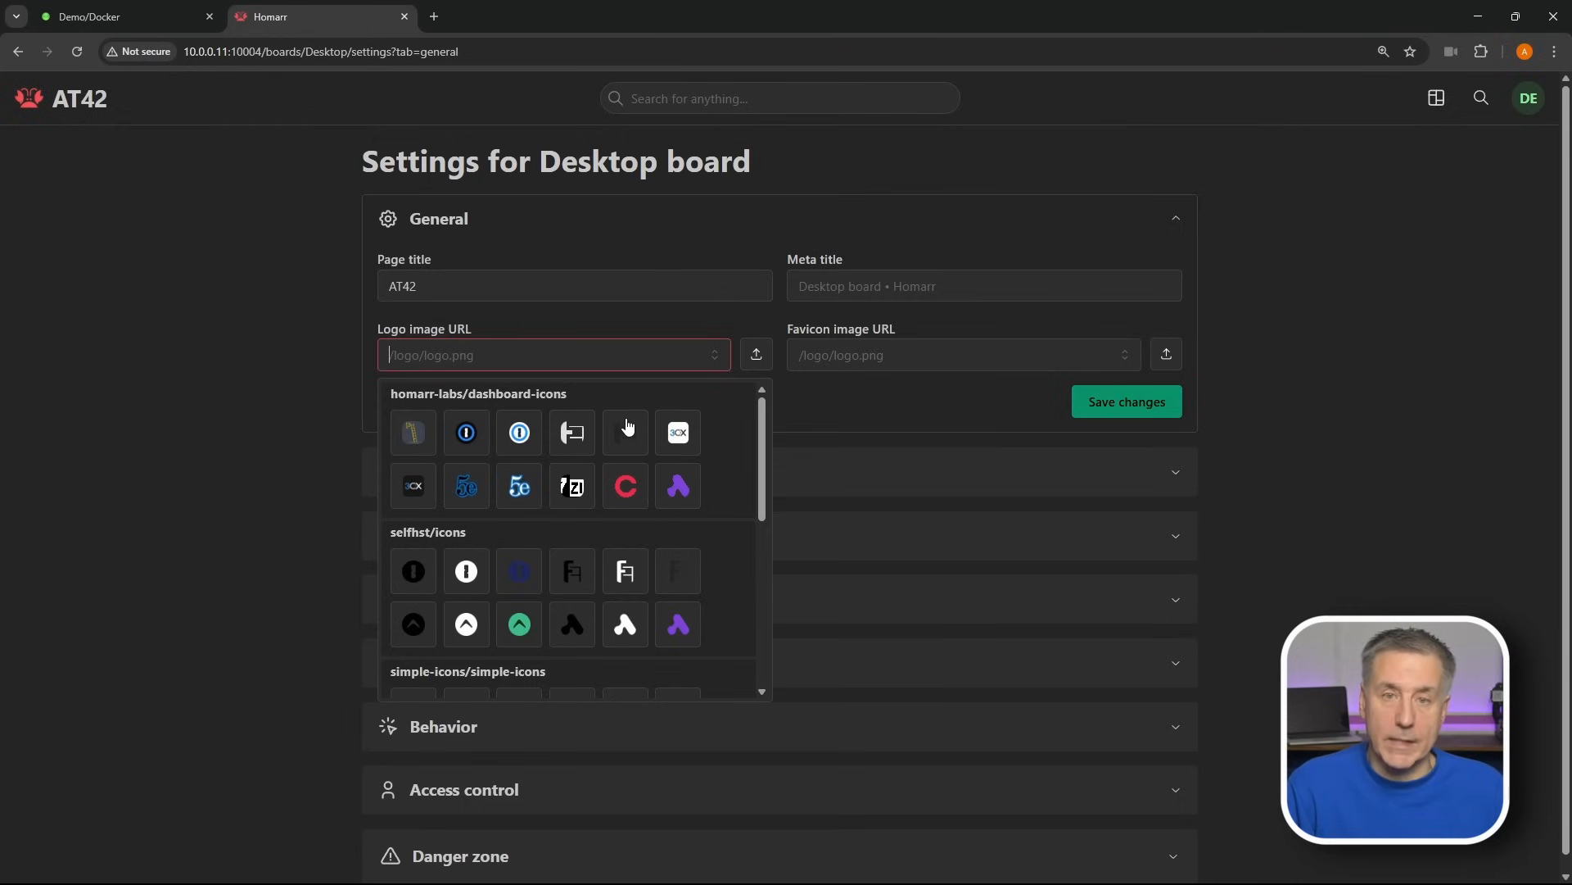
scroll(628, 426, "down", 6)
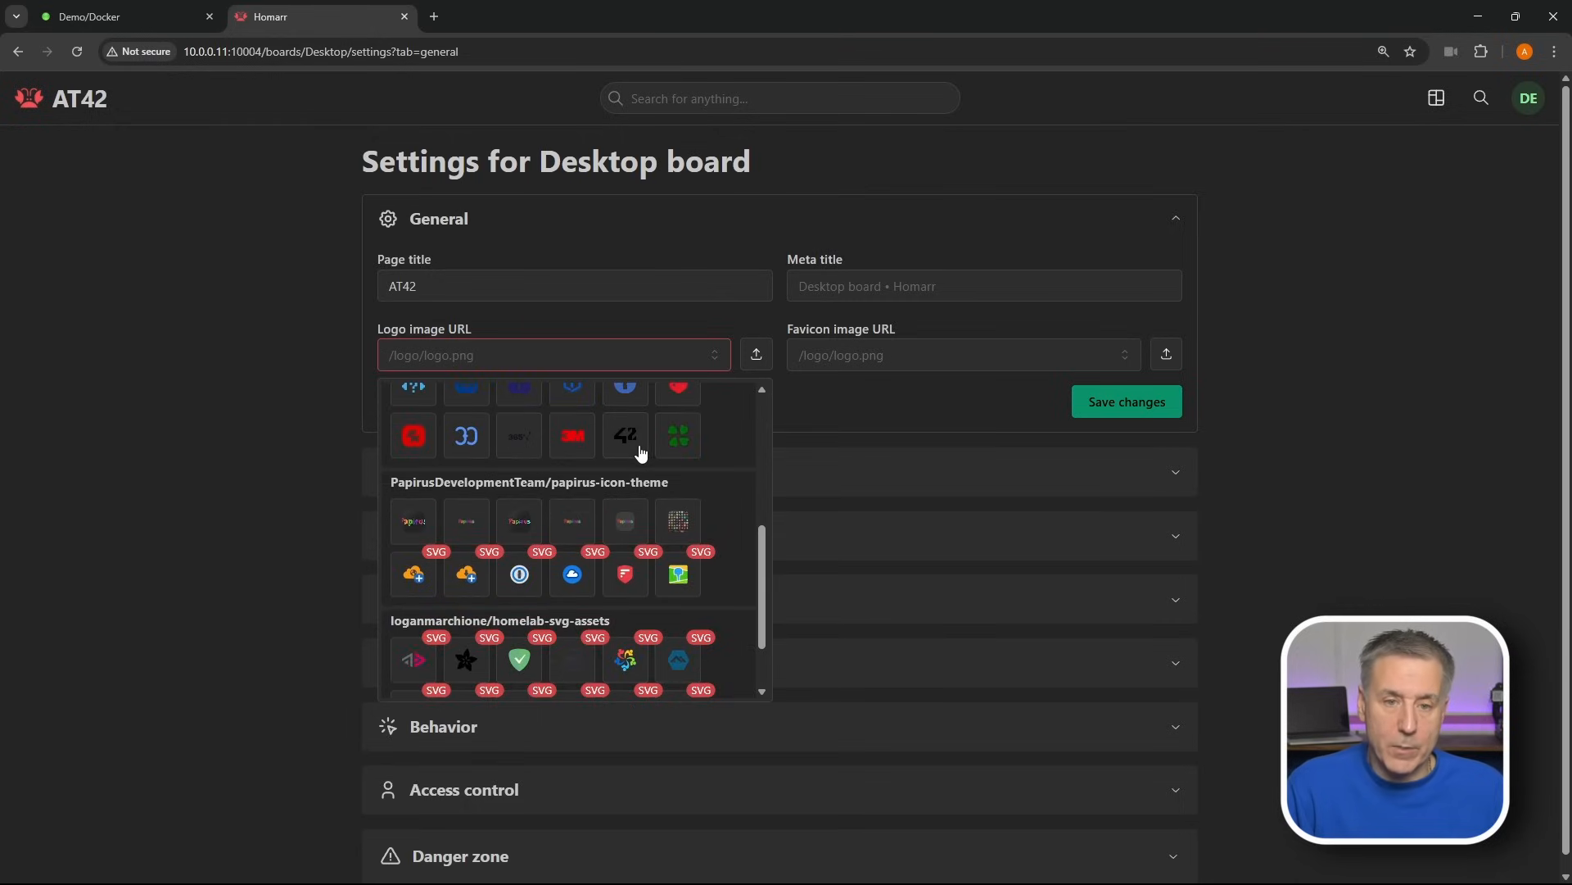
left_click(632, 442)
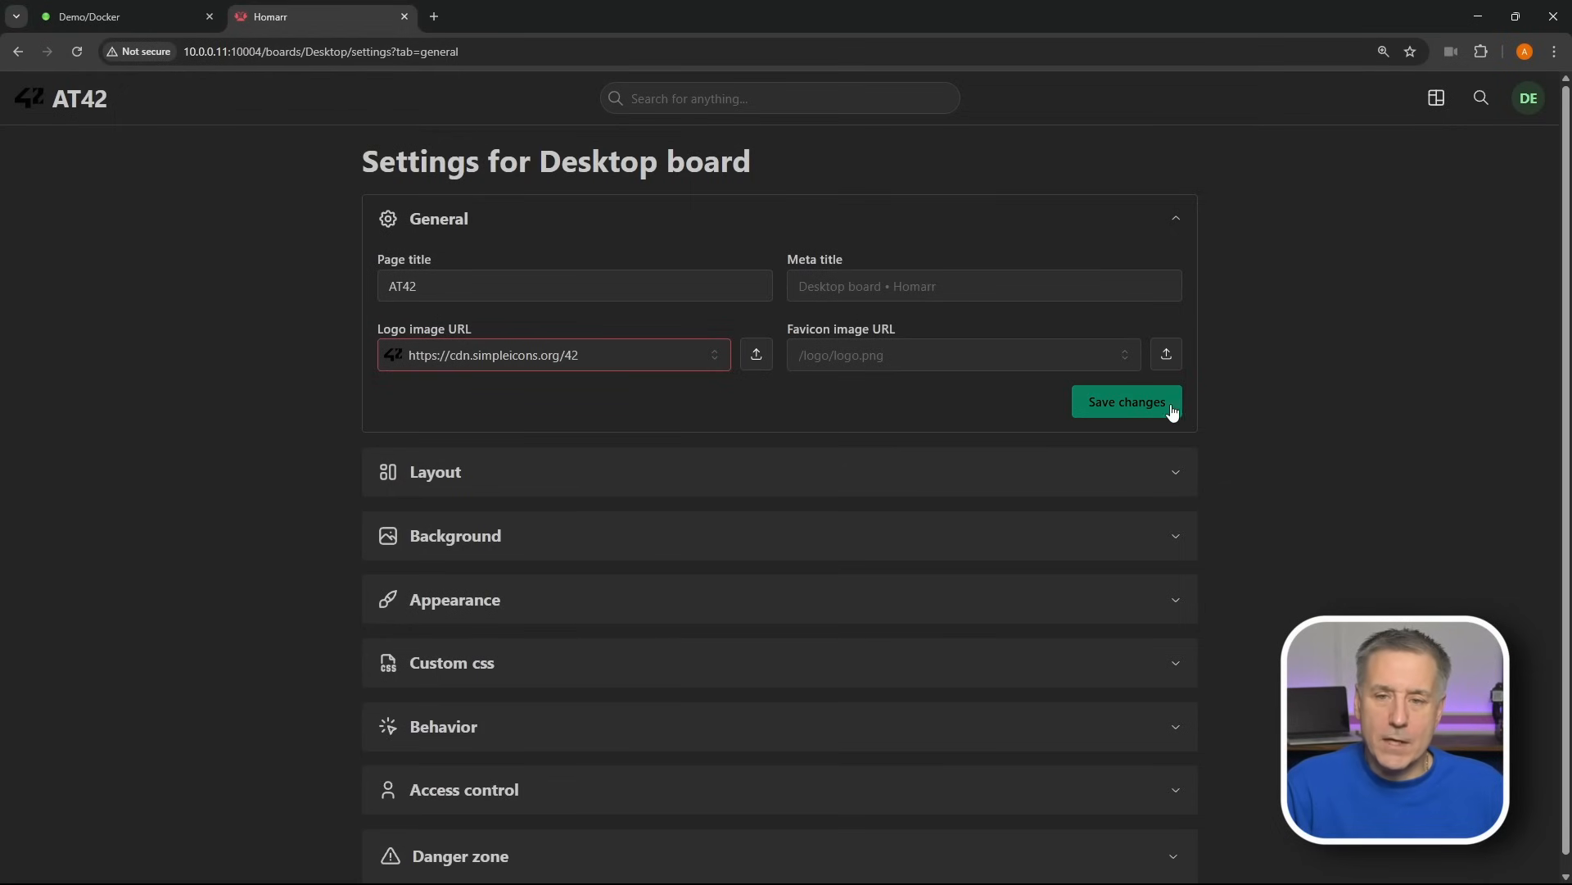
left_click(1171, 410)
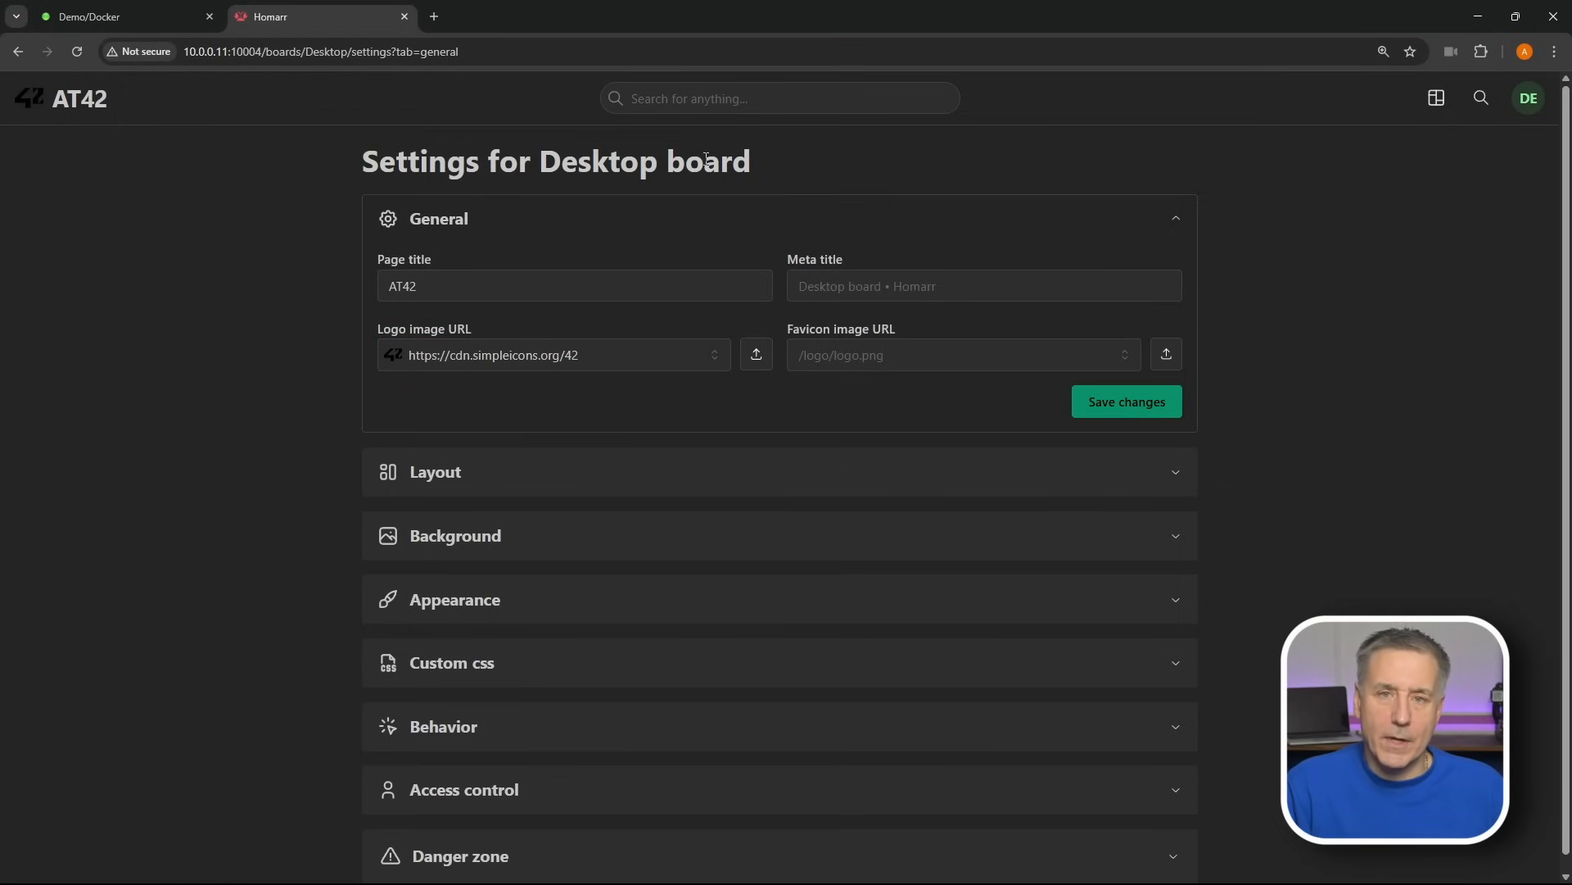
- Examine the Desktop board's layout, background and appearance settings, including the column count, primary color, icon color and item radius options
left_click(715, 479)
mouse_move(936, 423)
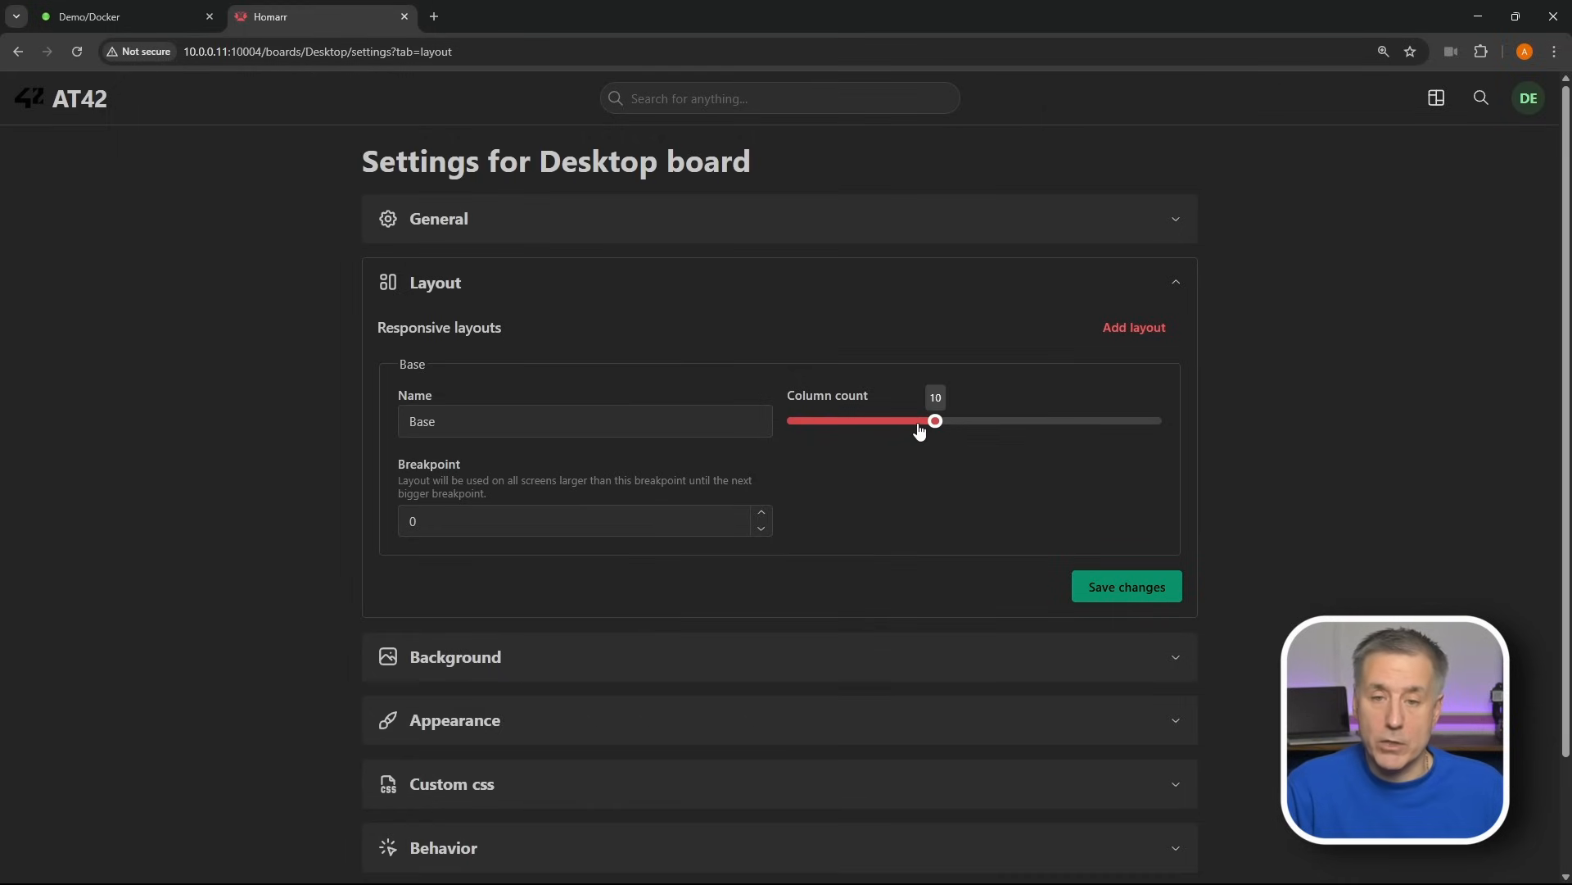
left_click(737, 657)
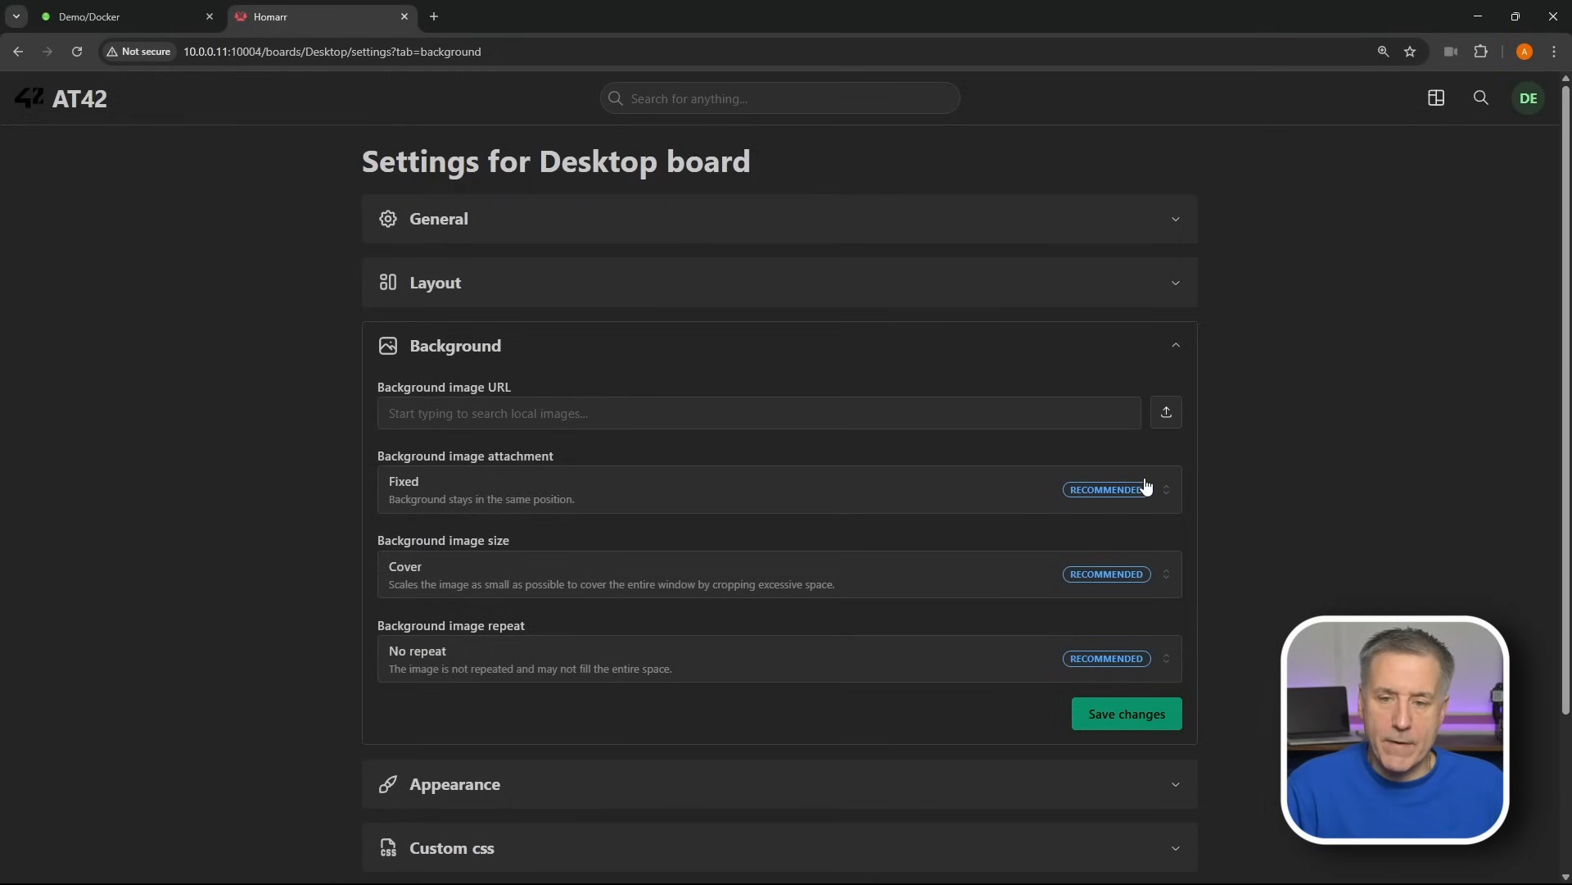
left_click(582, 788)
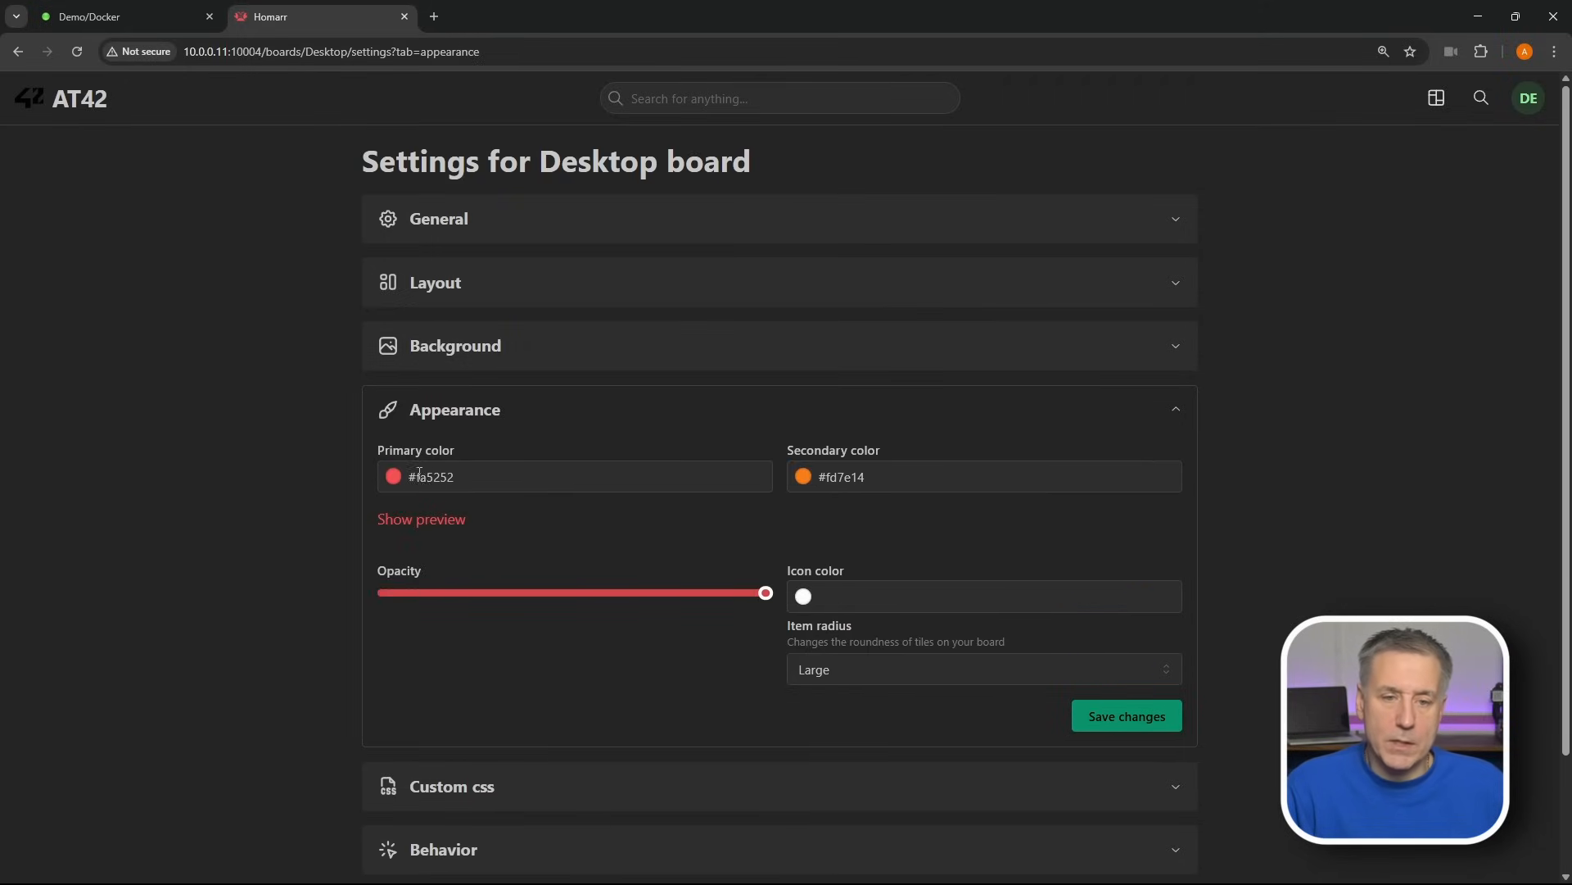
left_click(584, 485)
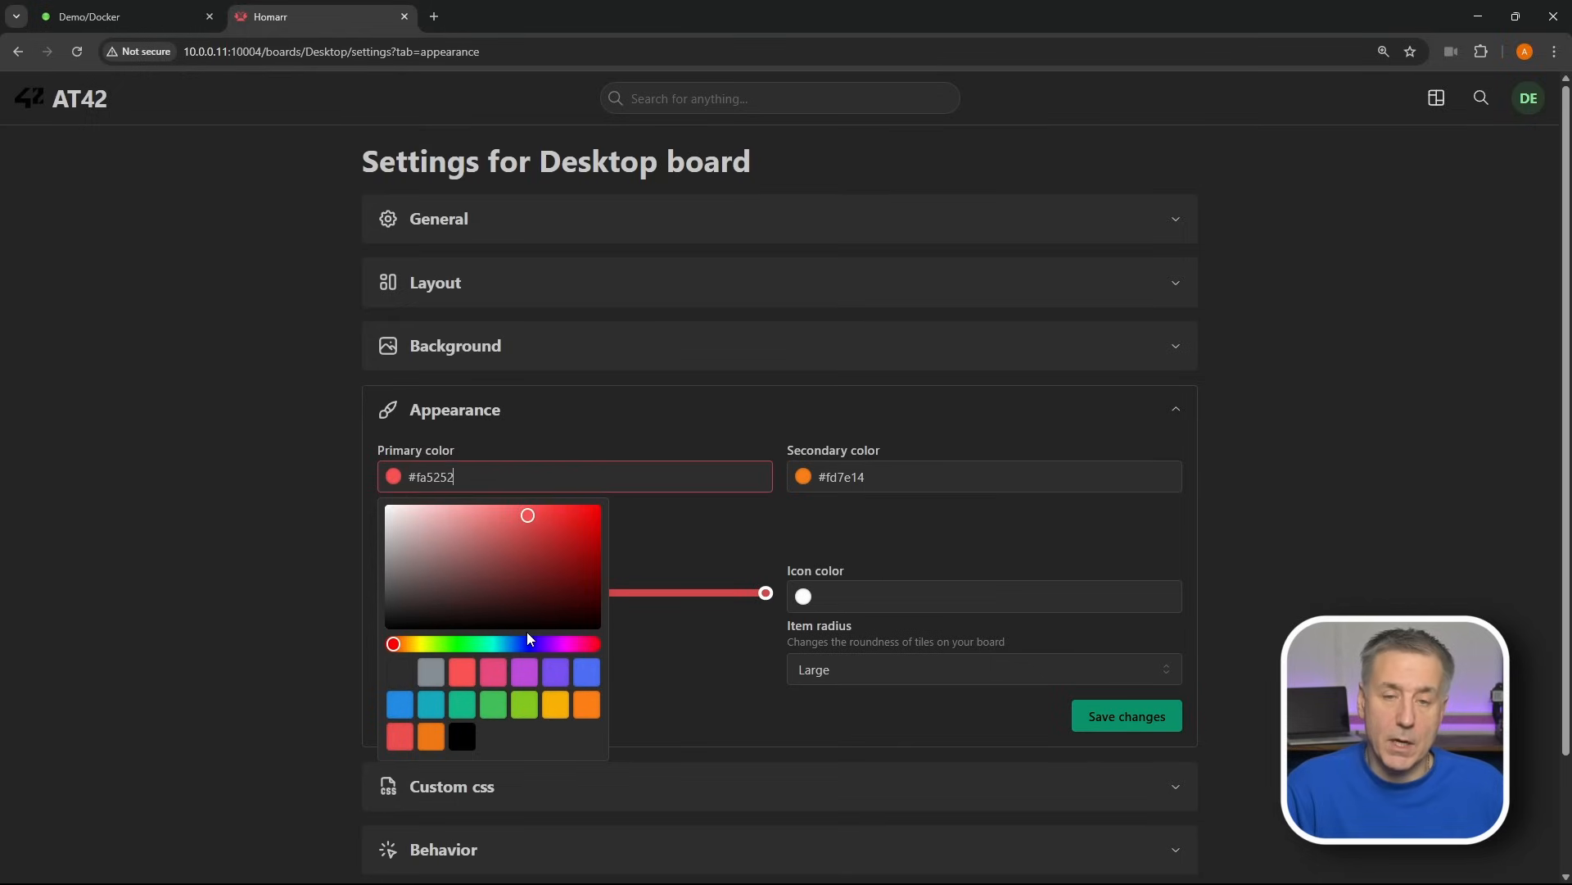
left_click(920, 596)
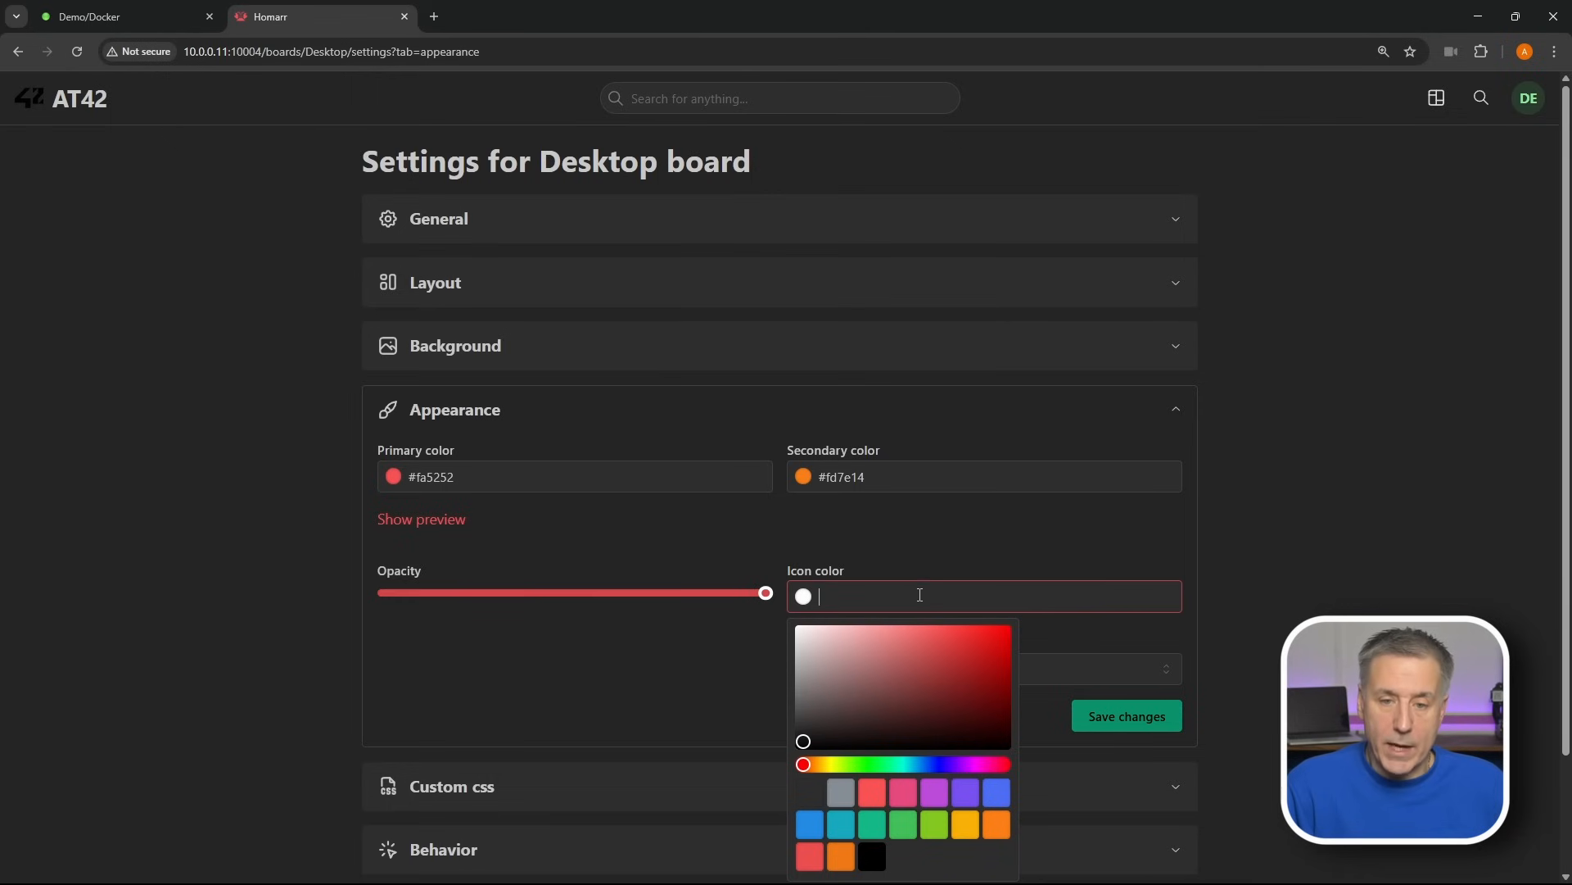
left_click(961, 555)
left_click(877, 677)
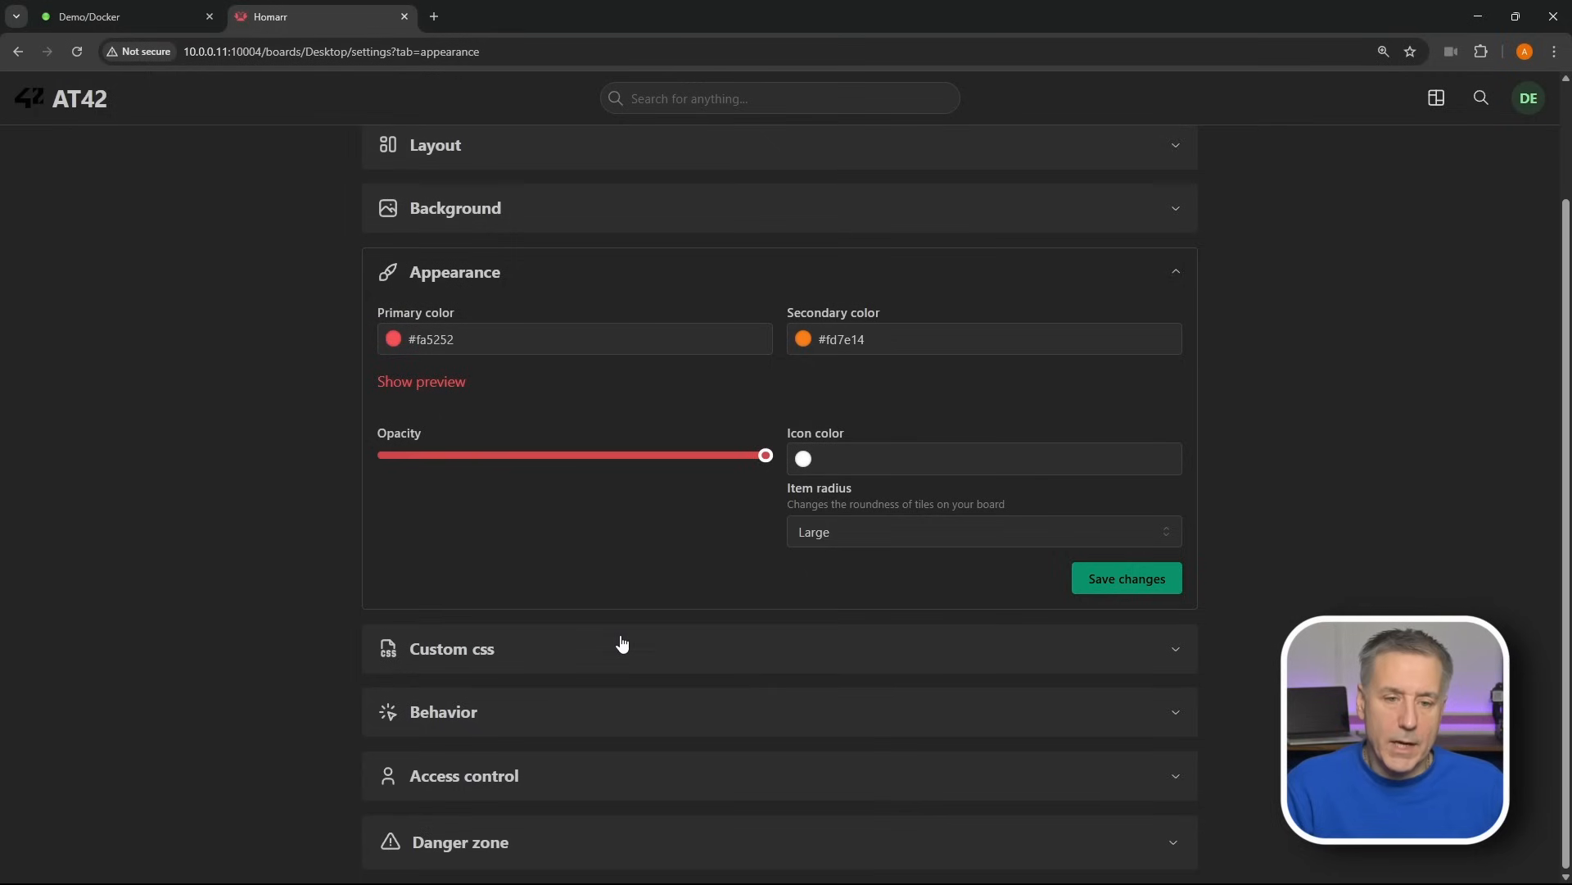
- Review the Desktop board's behavior, access control and danger zone settings, including the note about renaming the board
left_click(602, 719)
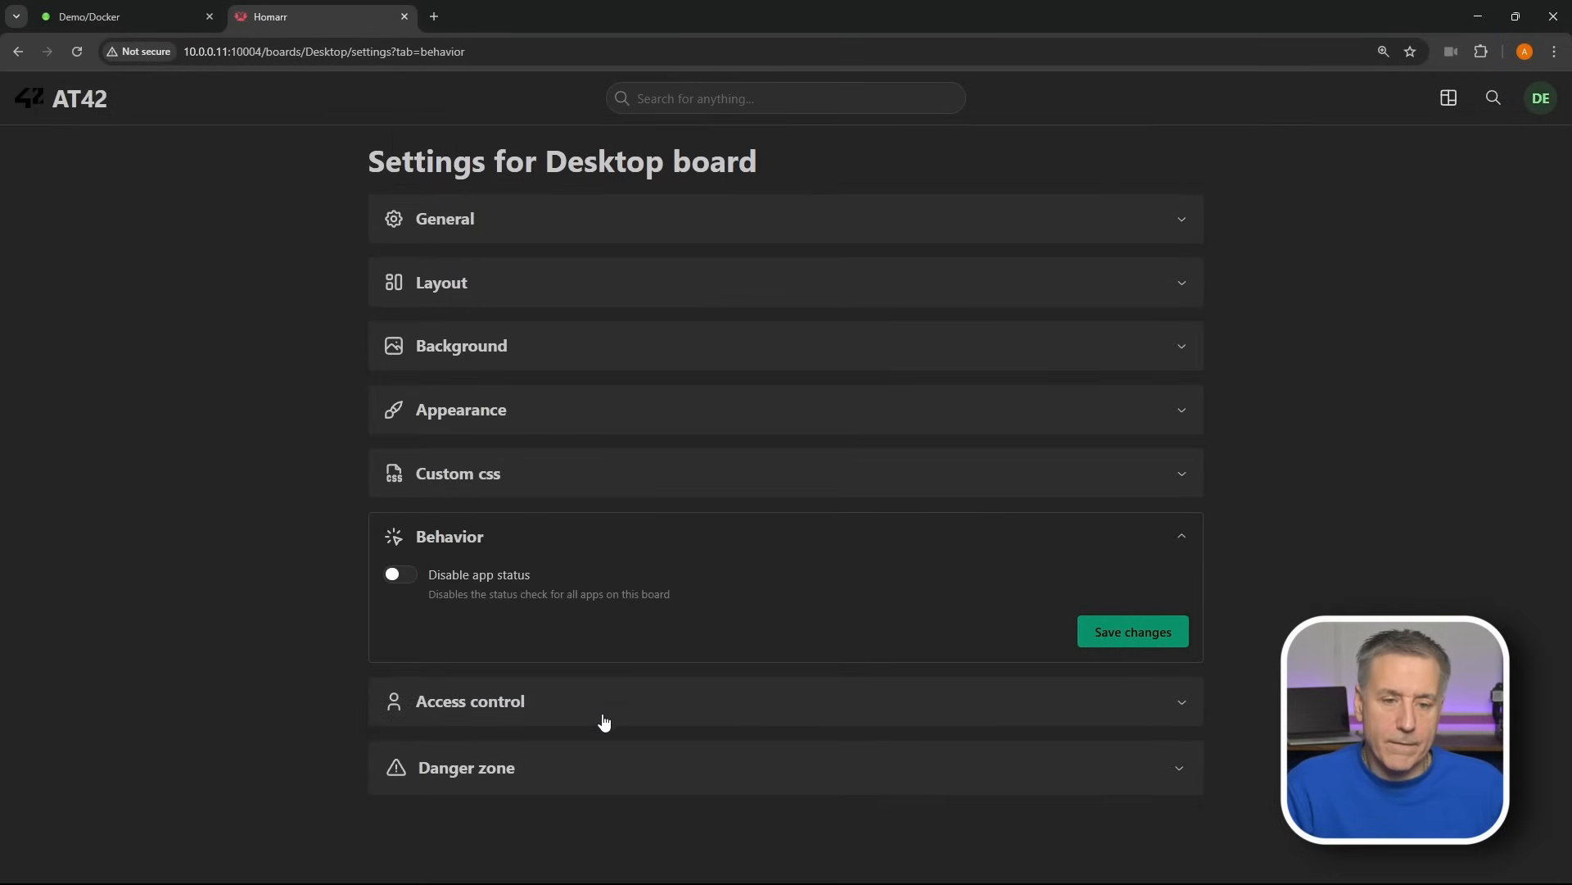
left_click(638, 703)
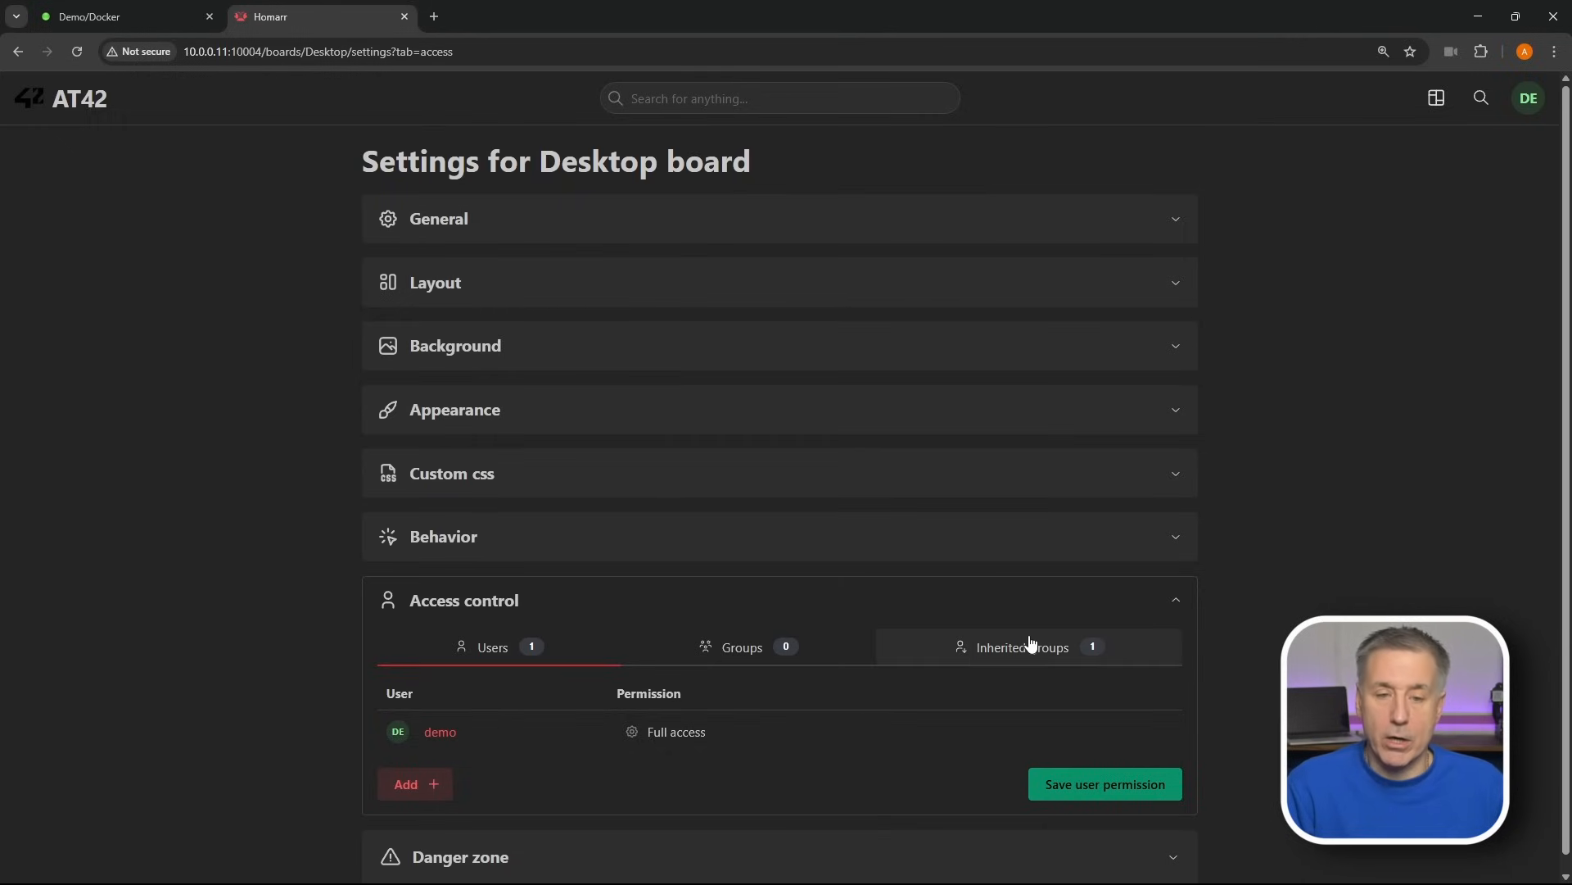
scroll(628, 557, "down", 1)
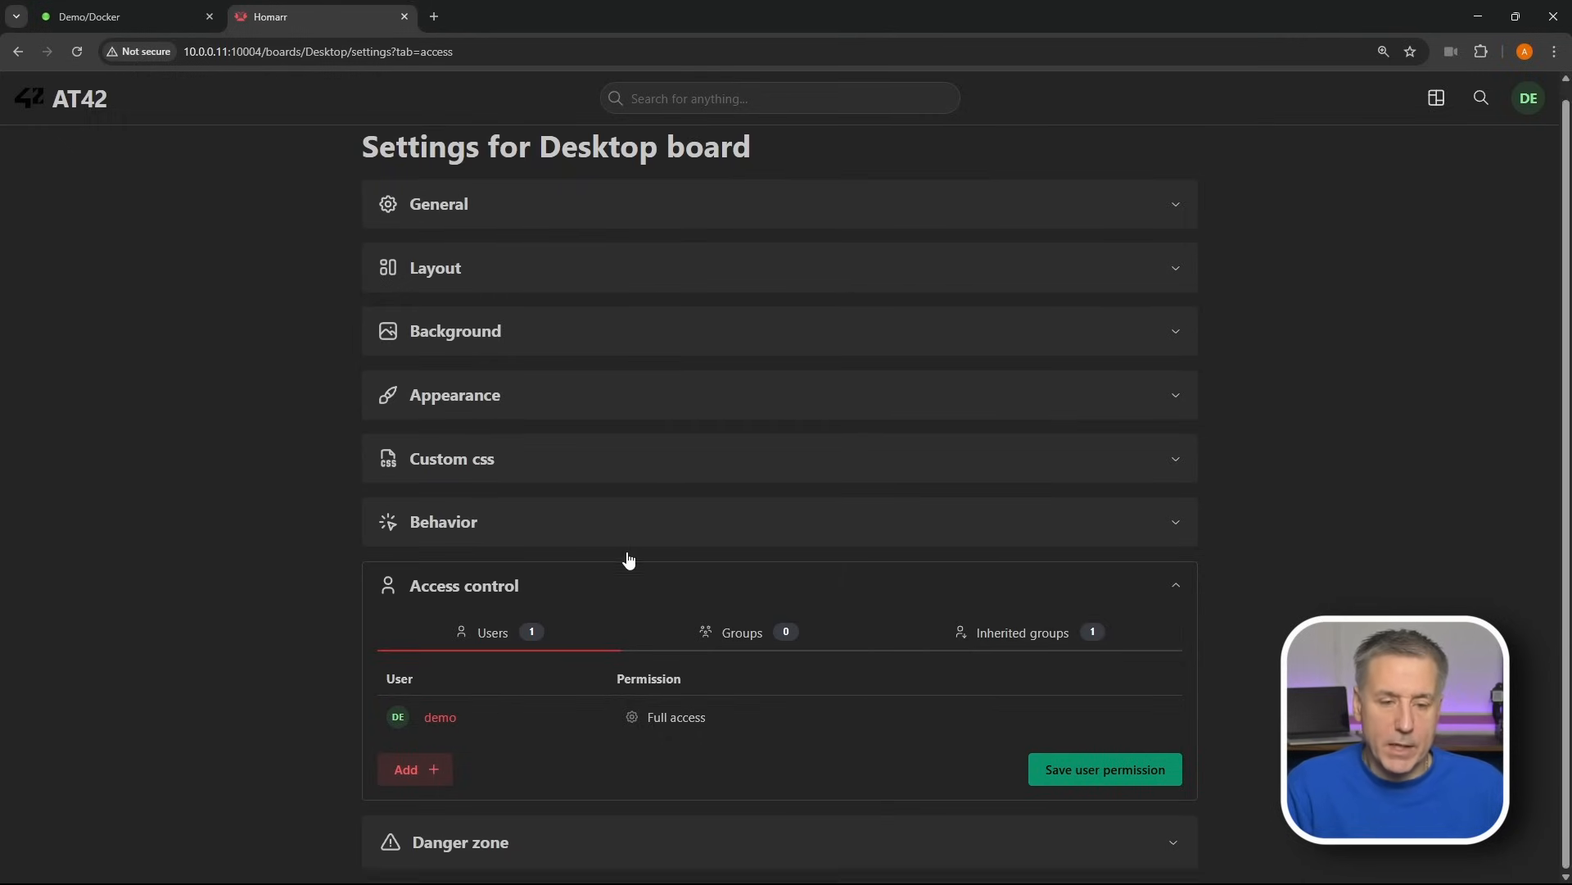
left_click(616, 856)
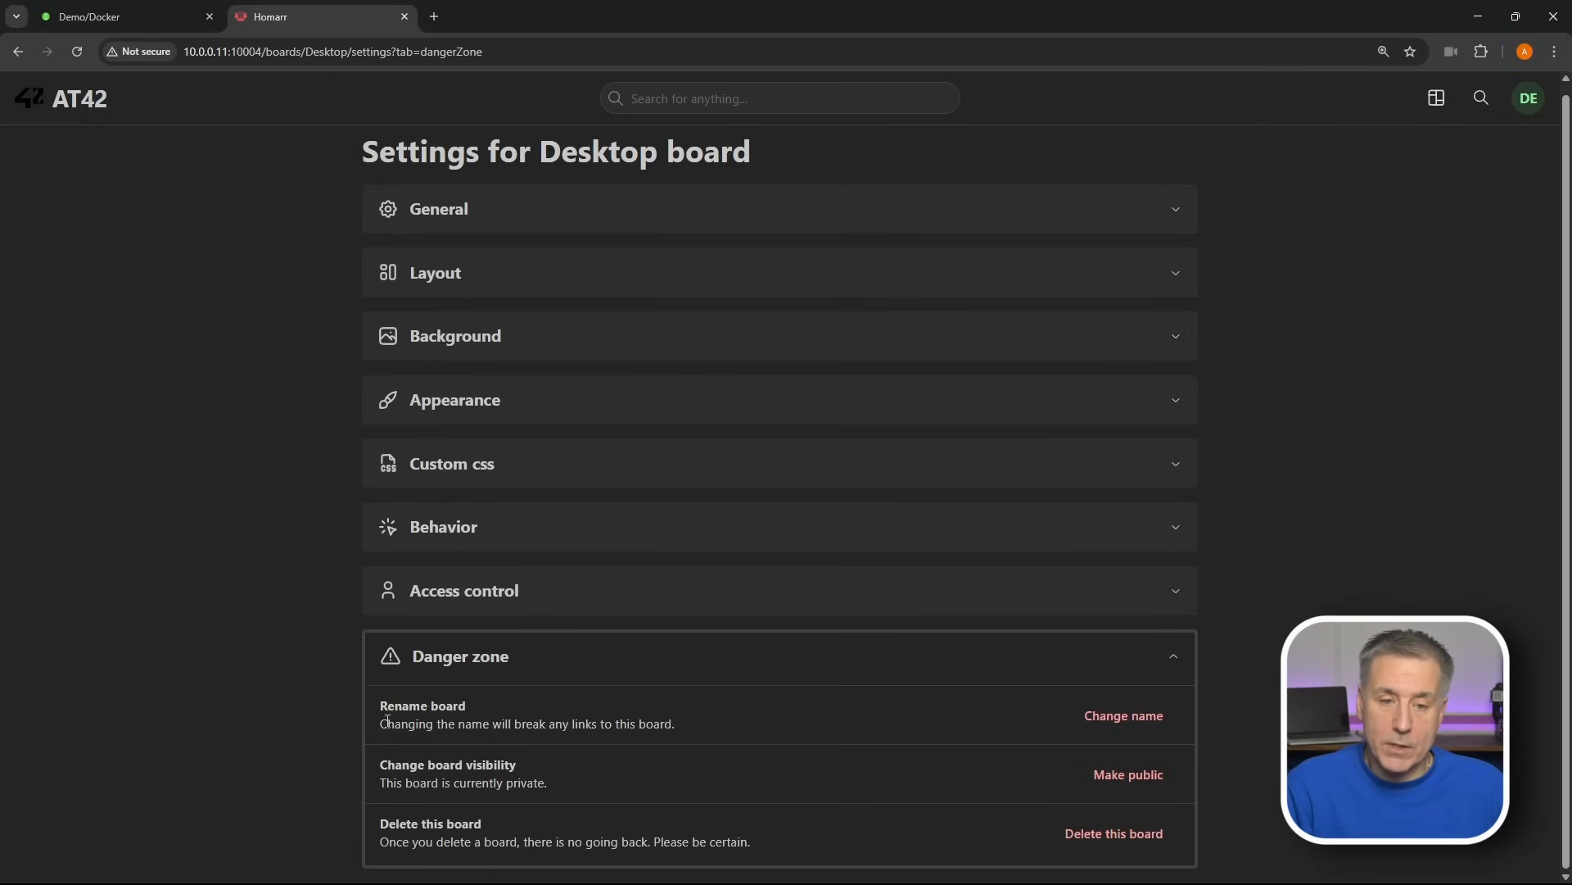
left_click_drag(395, 726, 690, 728)
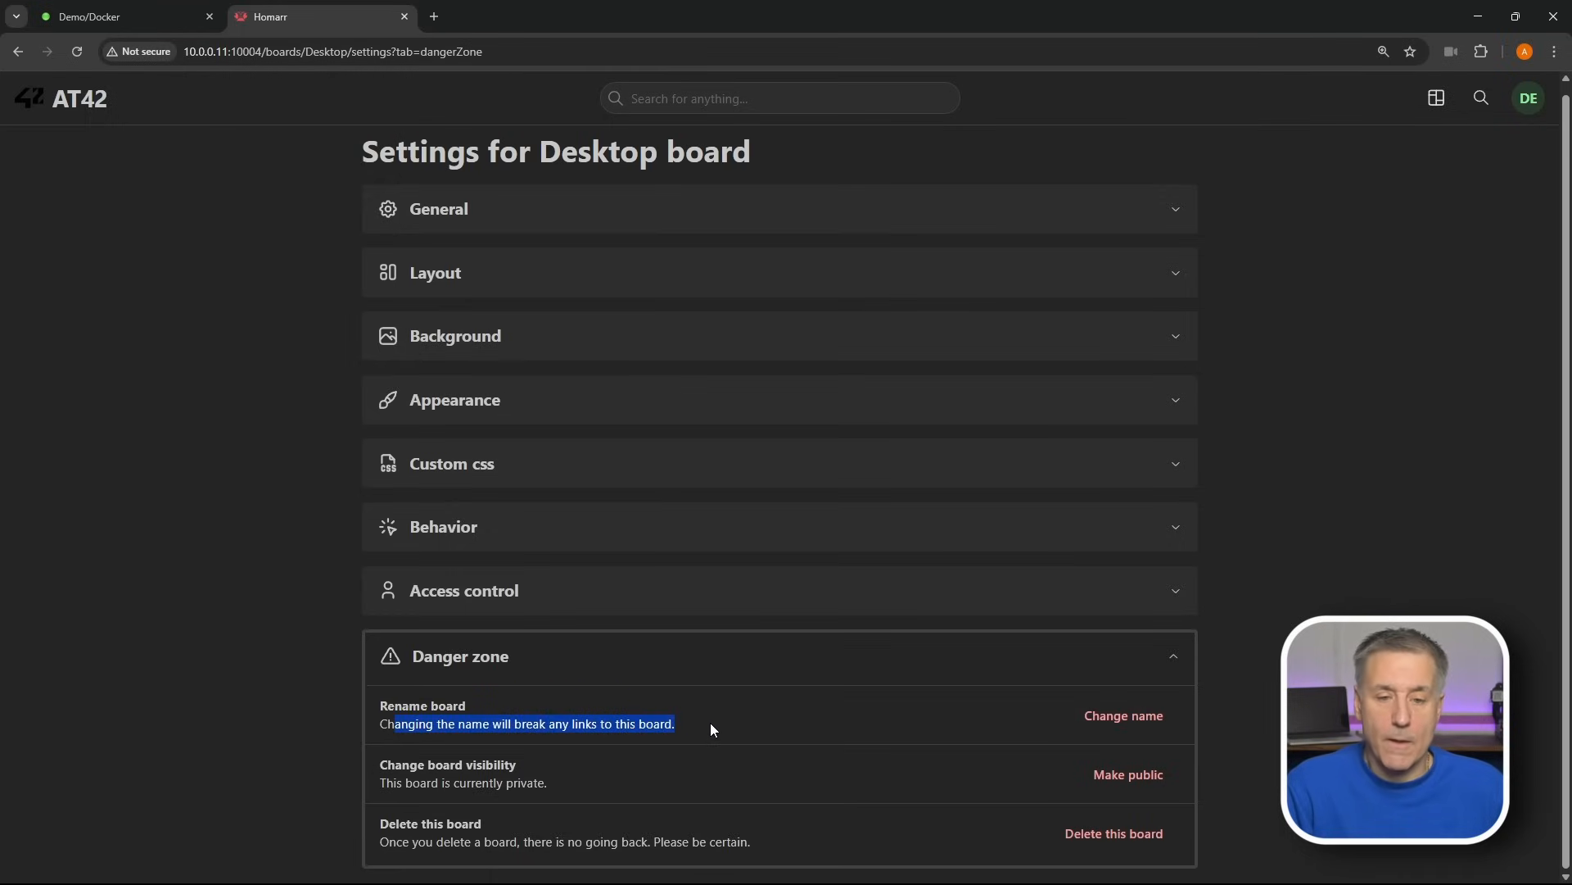
left_click(710, 723)
scroll(799, 652, "up", 1)
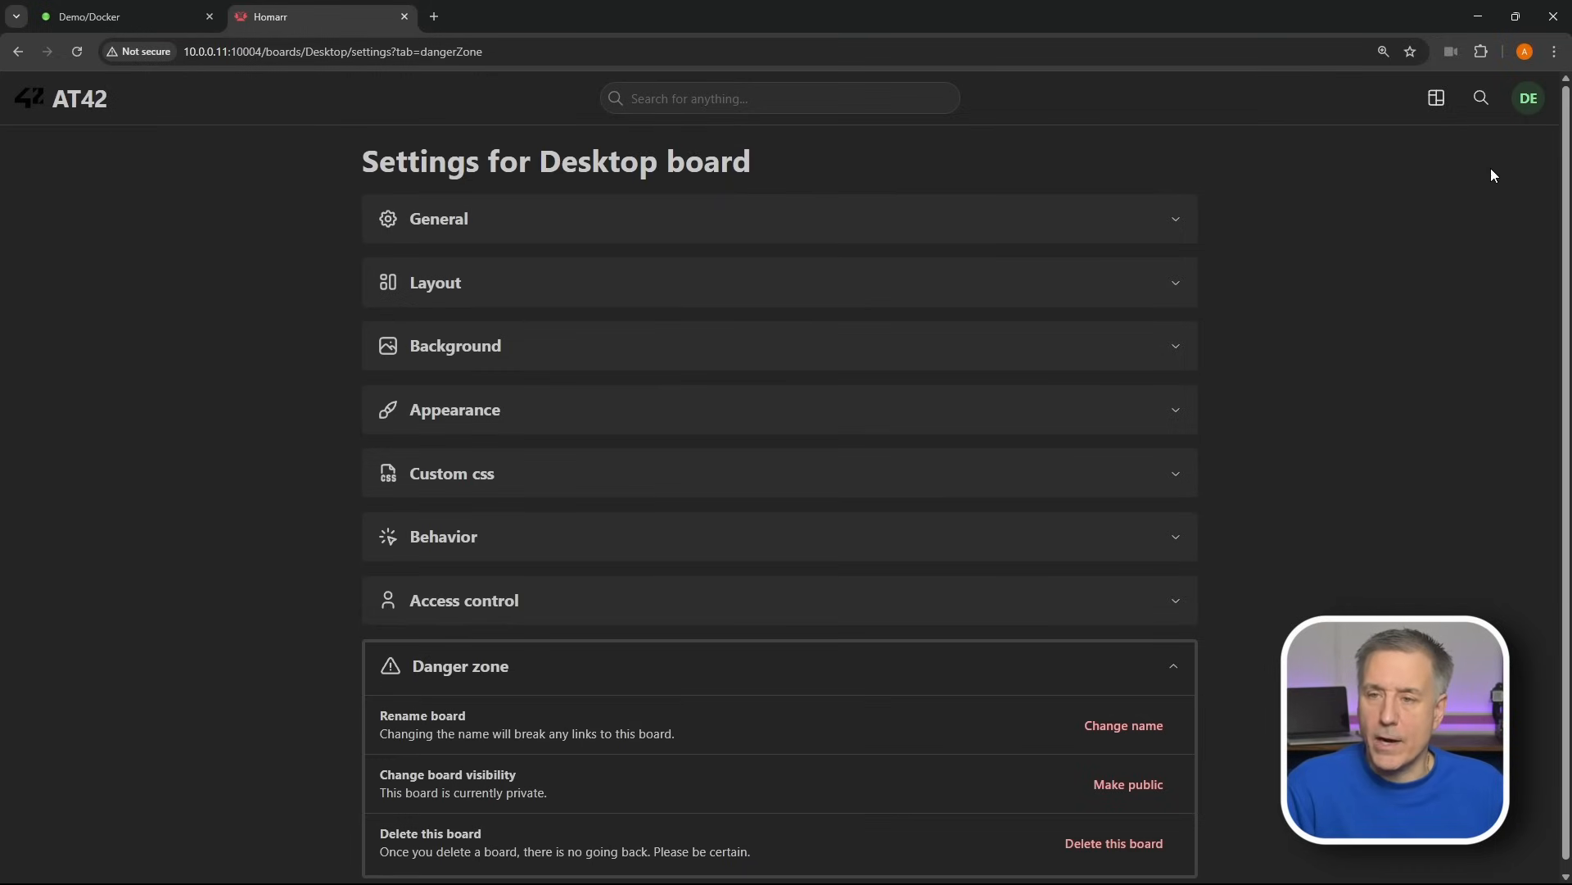
- Open the account's preferences, review the profile and mobile board fields, and choose Desktop as the general home board
left_click(1531, 99)
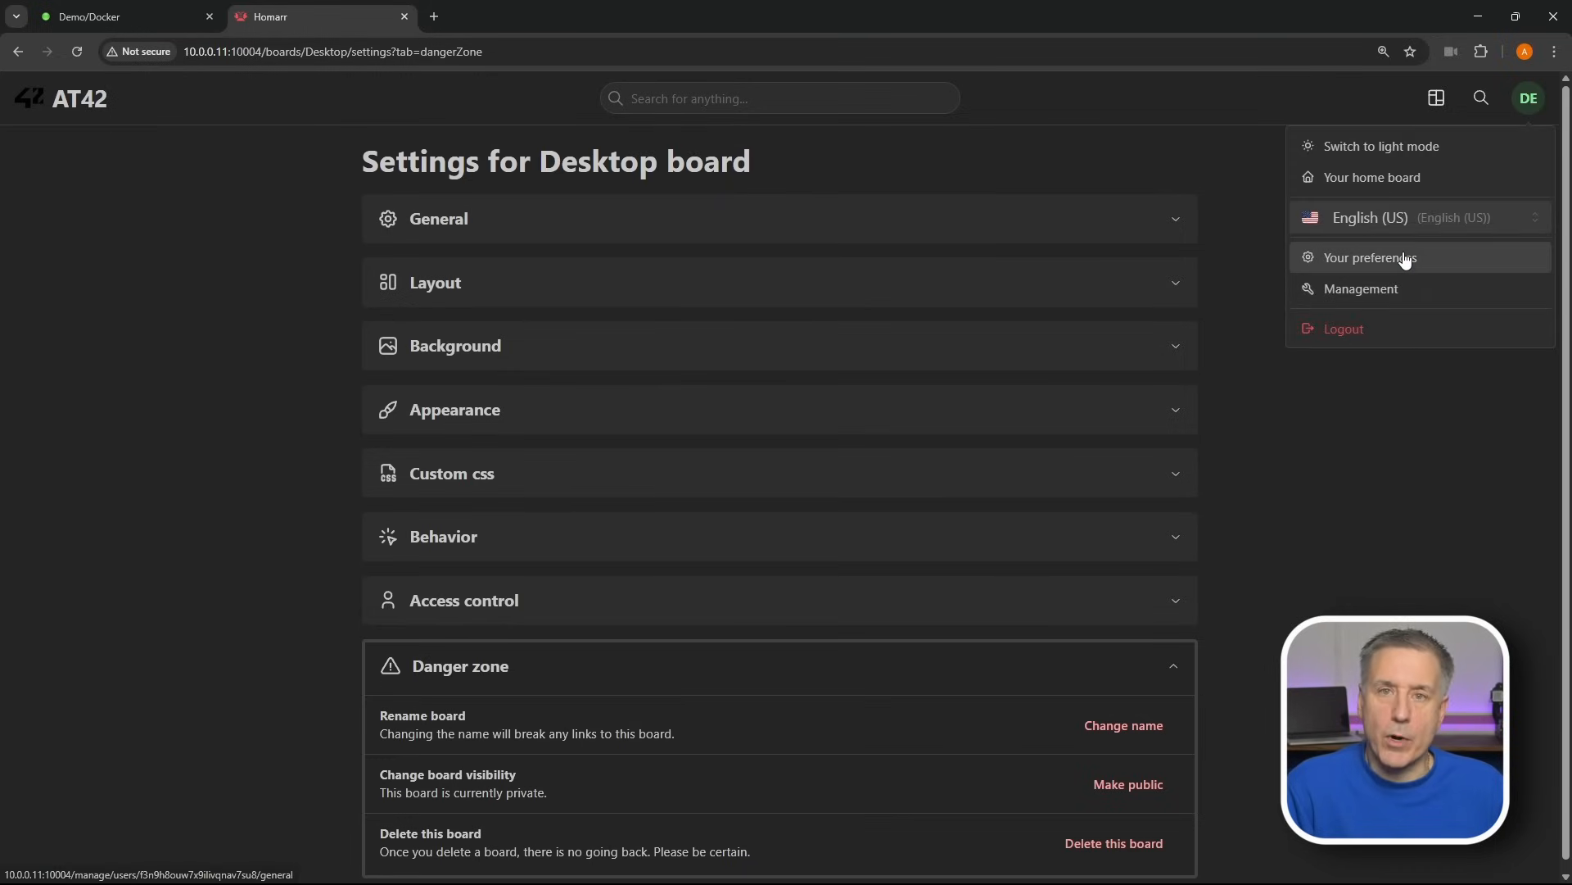
left_click(1405, 259)
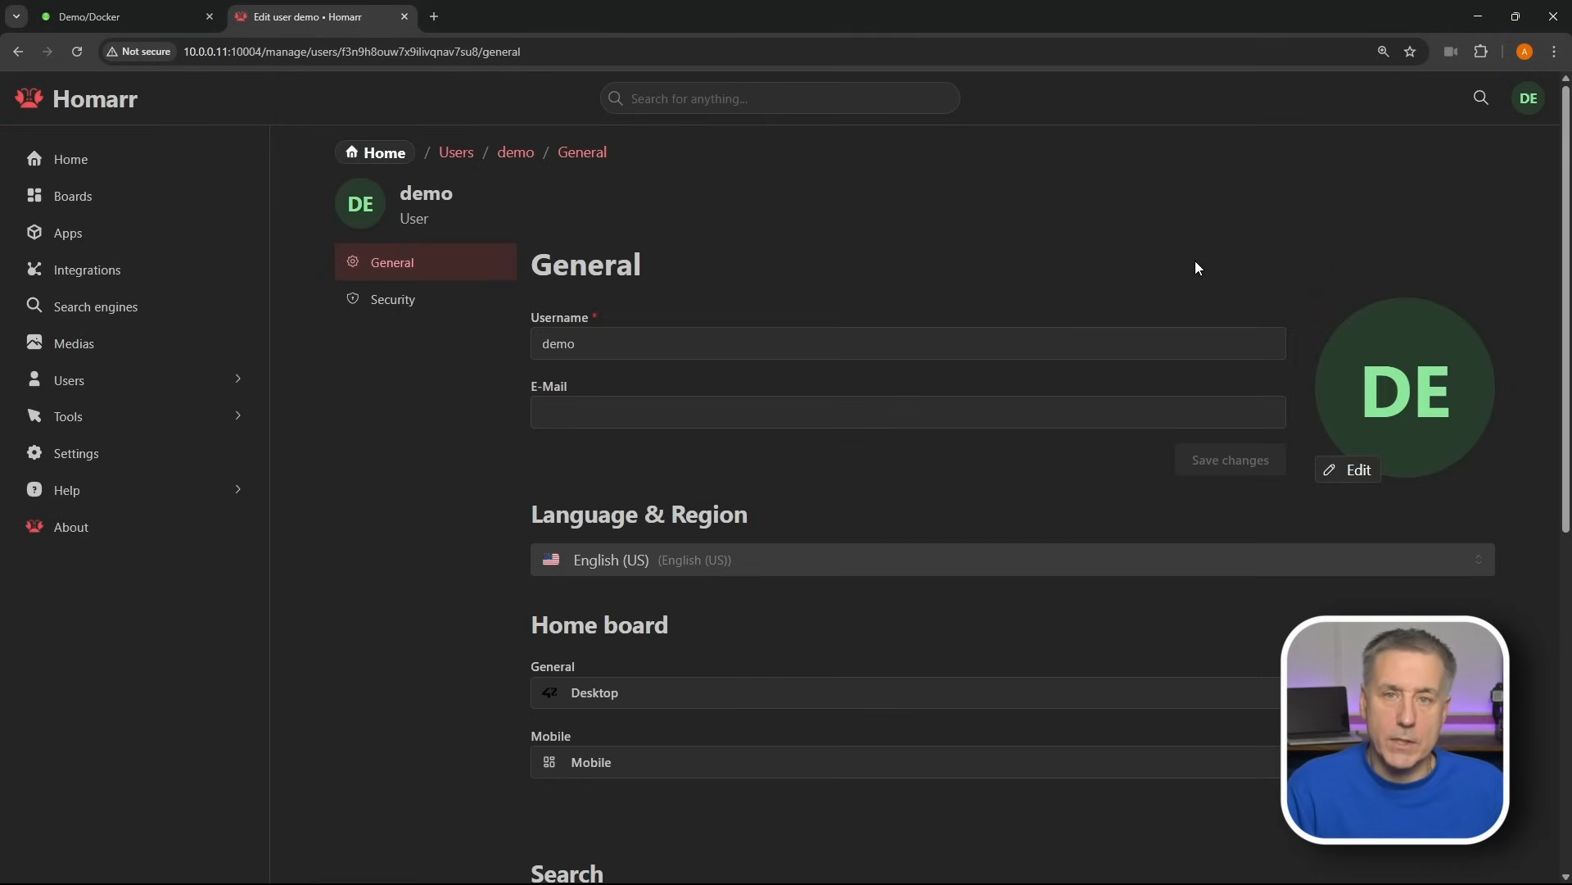
double_click(614, 341)
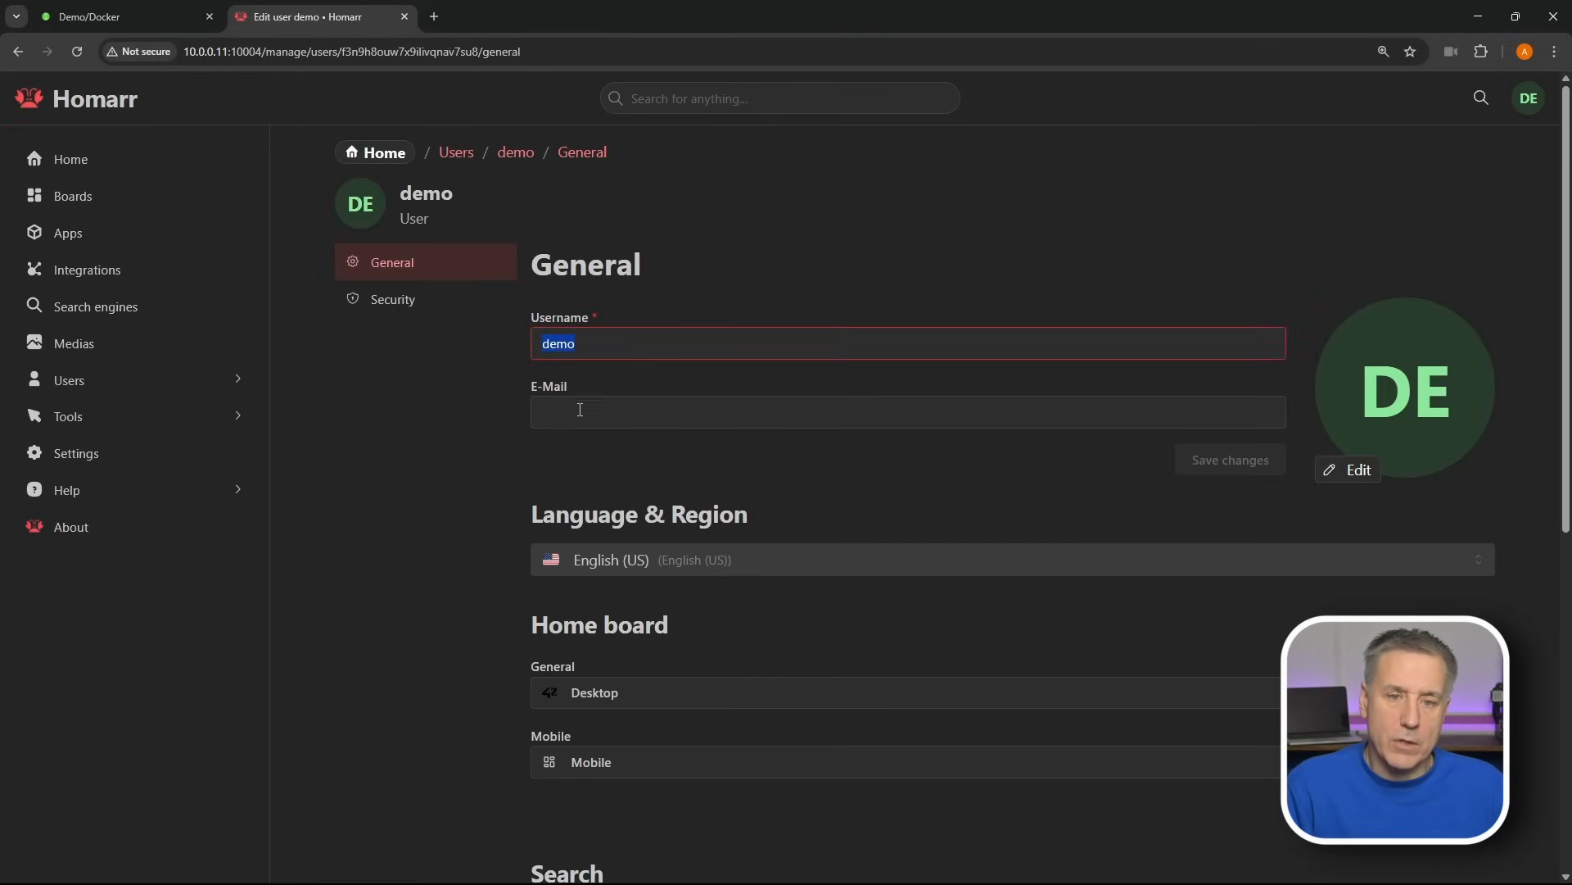
left_click(583, 411)
scroll(688, 693, "down", 2)
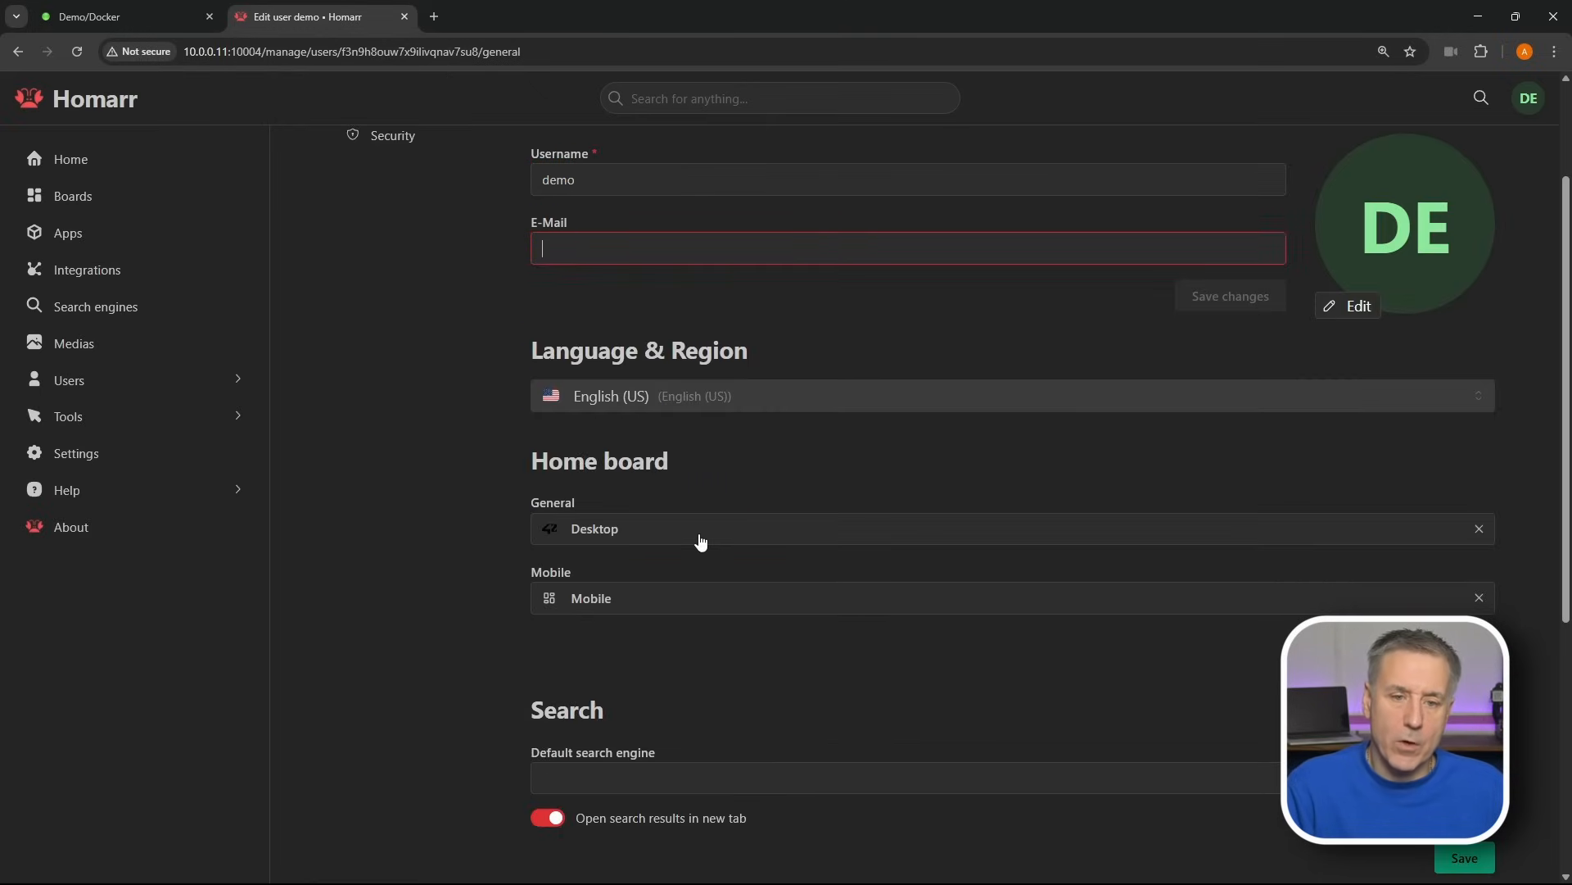
left_click(692, 602)
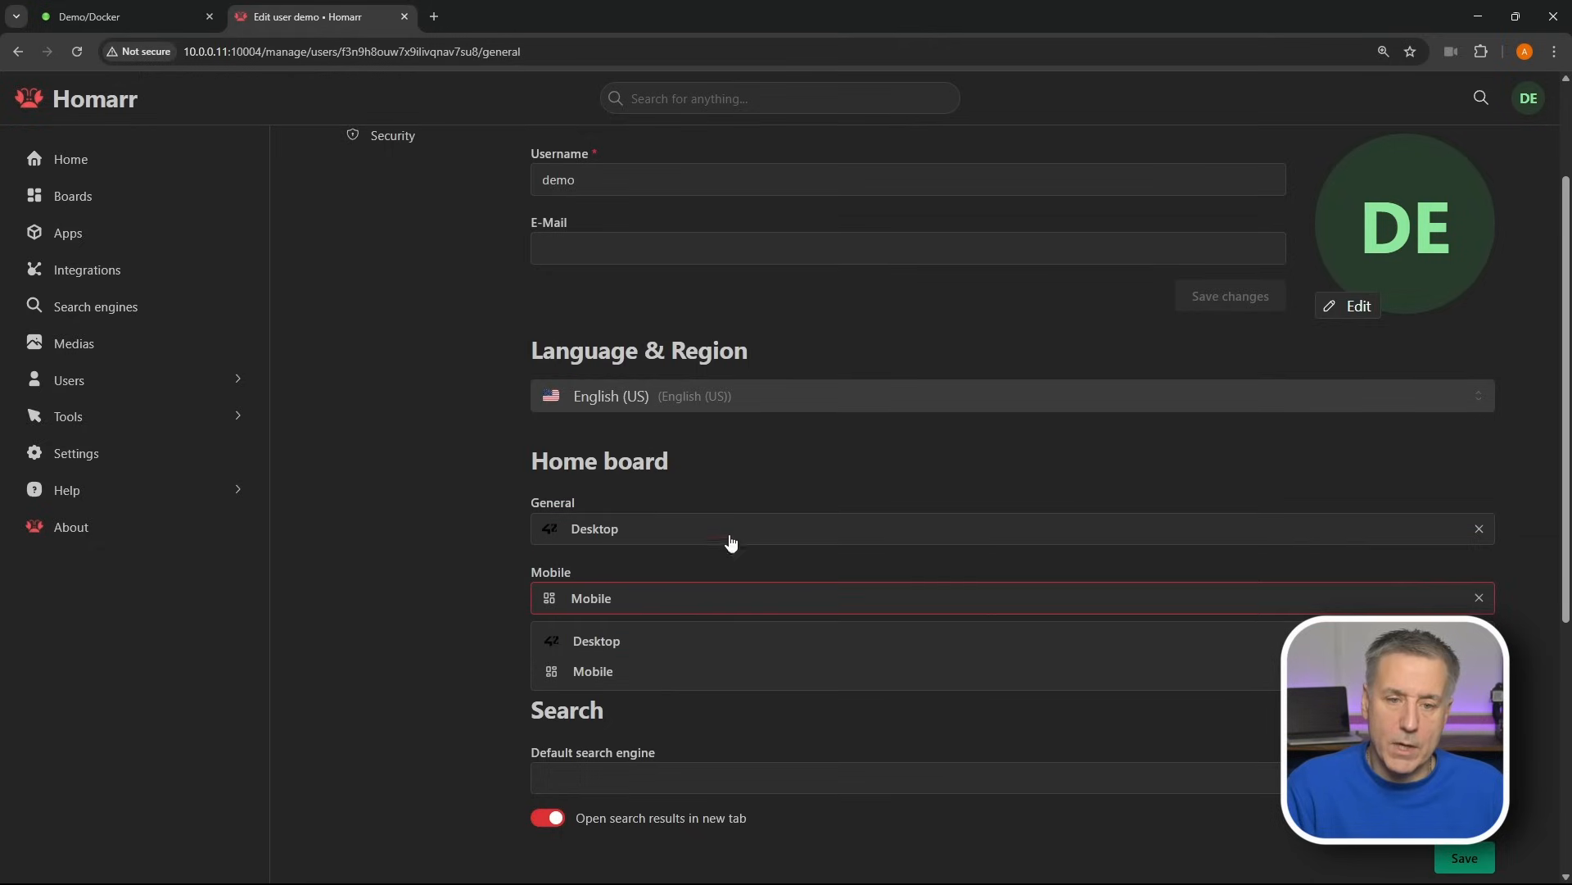
left_click(729, 533)
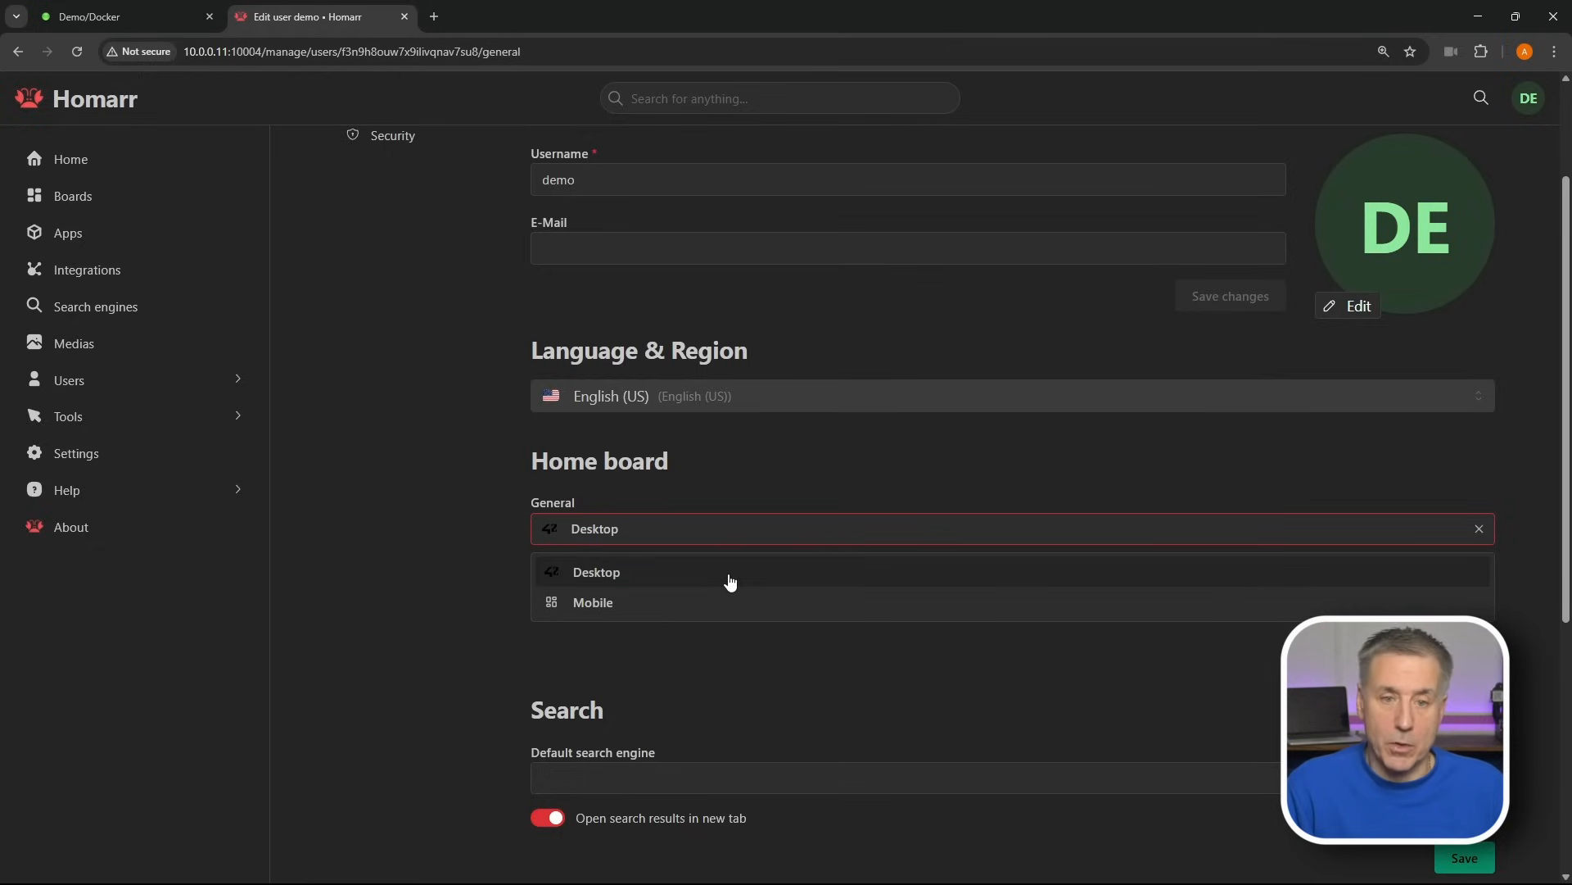
left_click(730, 577)
- Select Google as the default search engine in the account's preferences
scroll(807, 545, "down", 3)
left_click(806, 534)
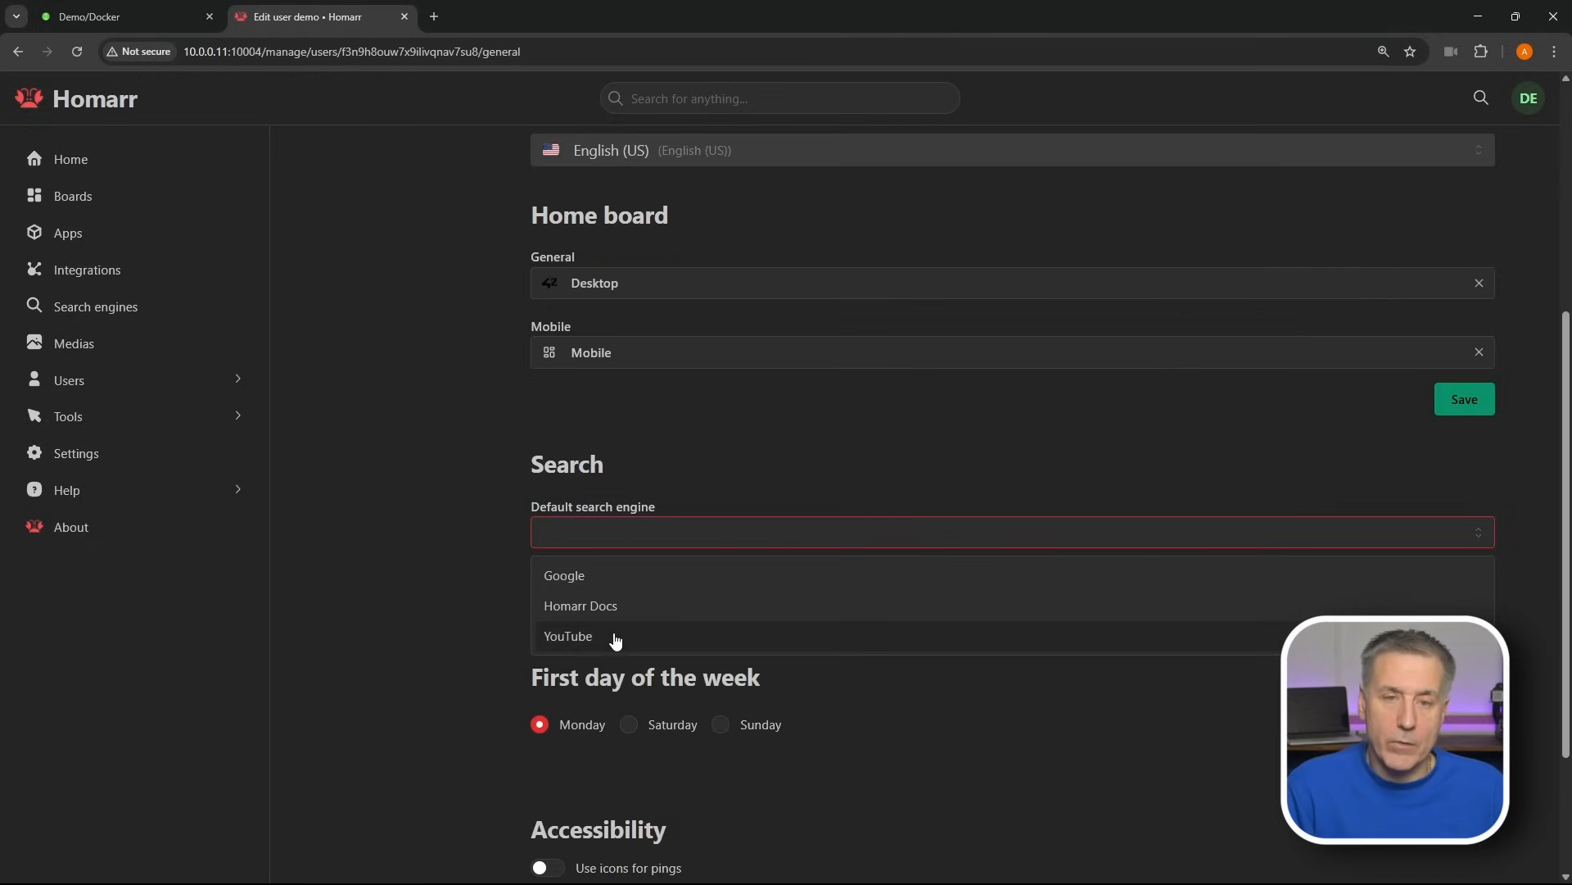
left_click(631, 574)
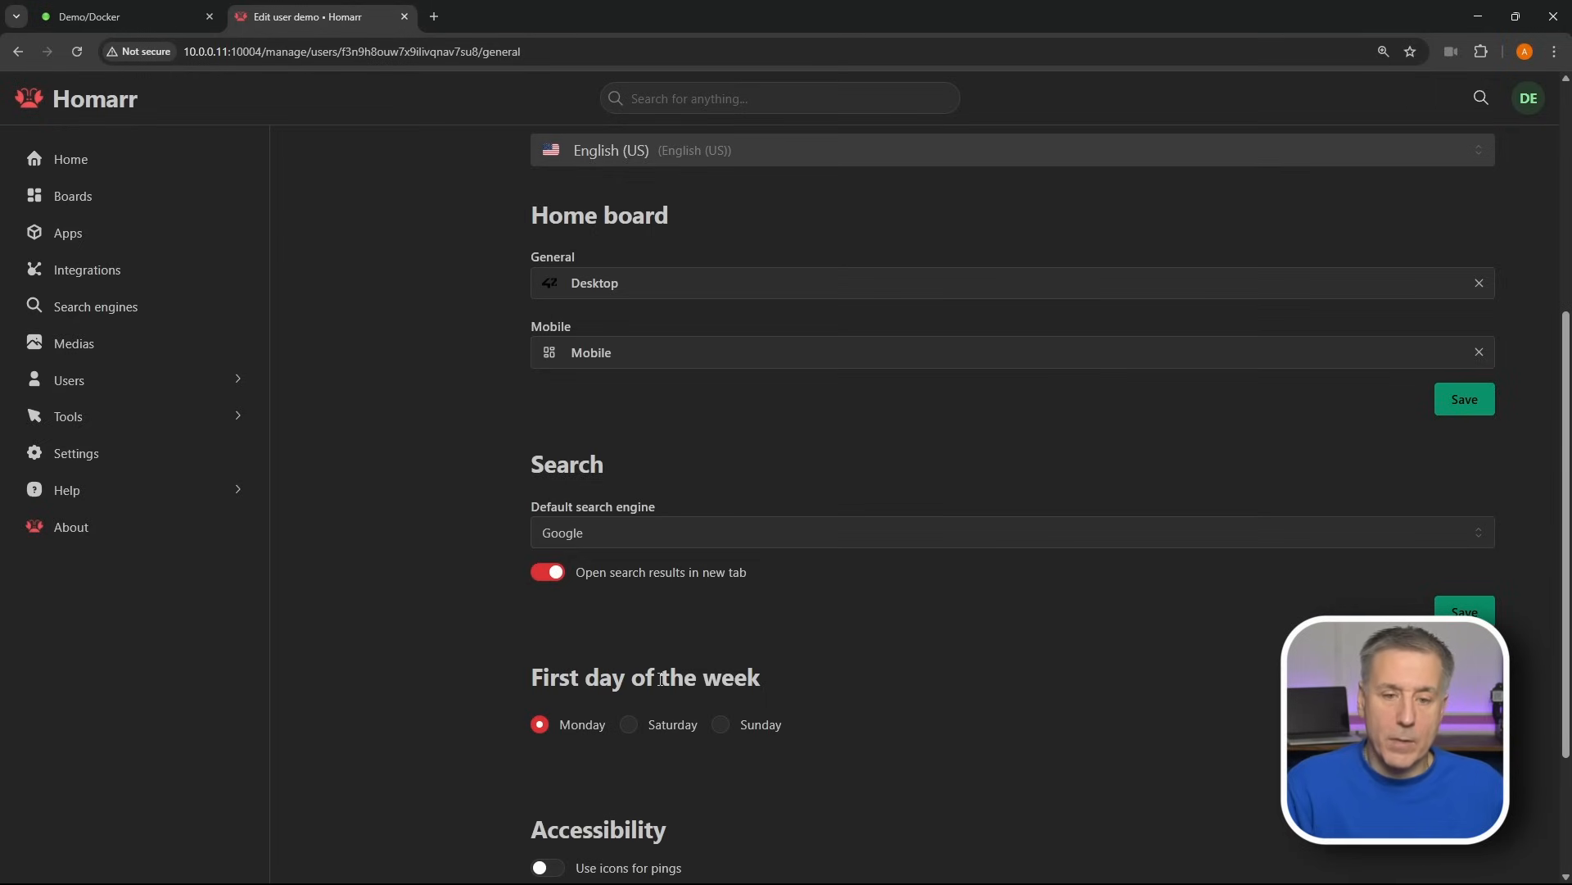
- Set the first day of the week to Sunday and save that preference
left_click(722, 725)
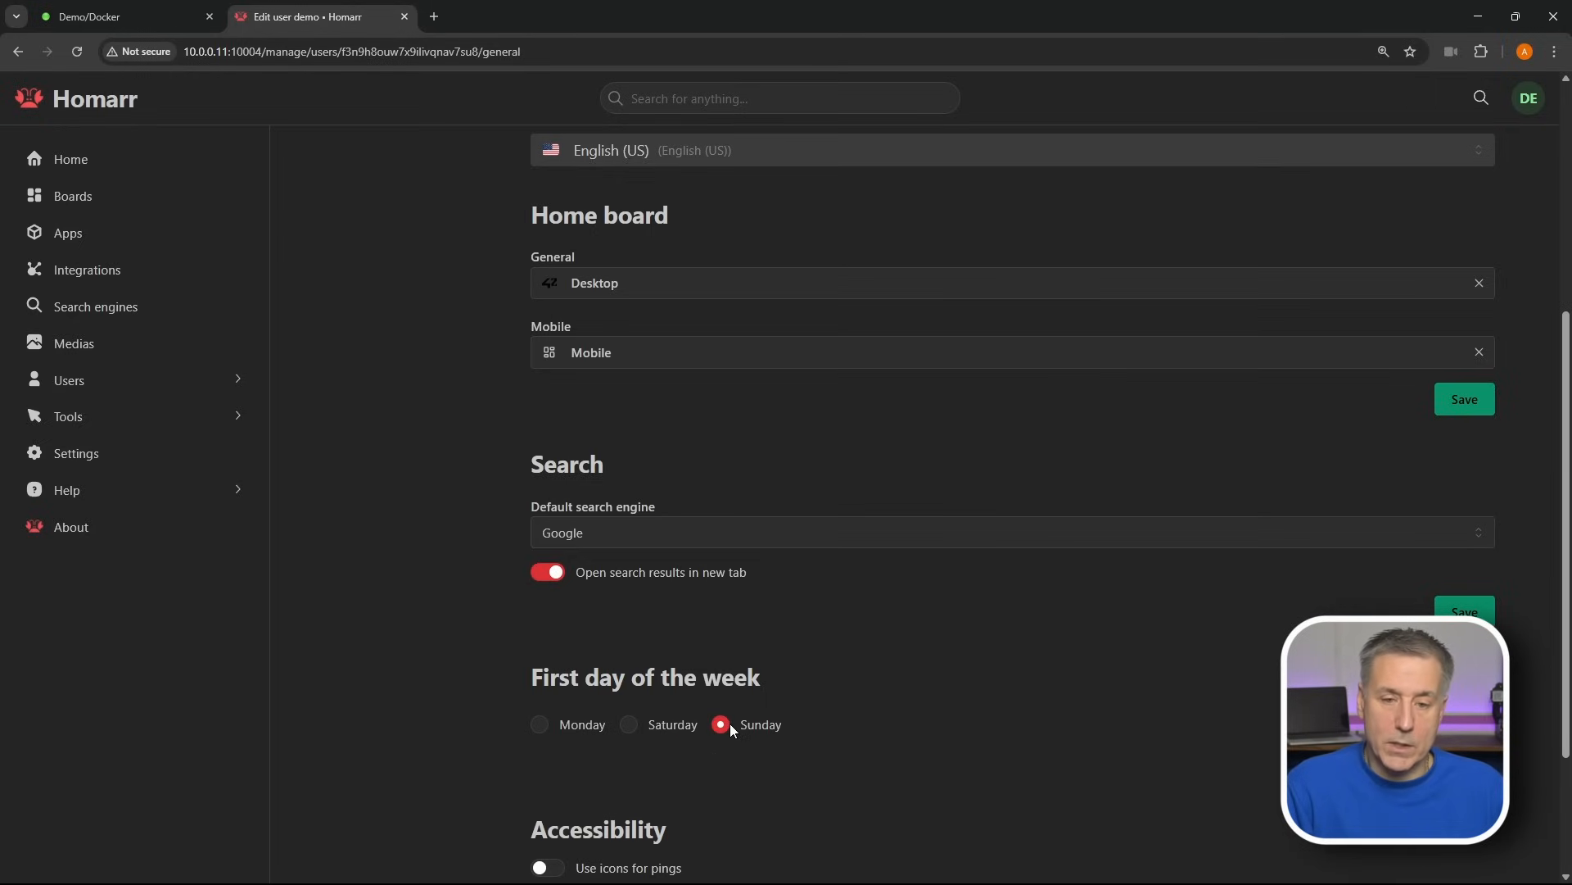
scroll(787, 718, "down", 3)
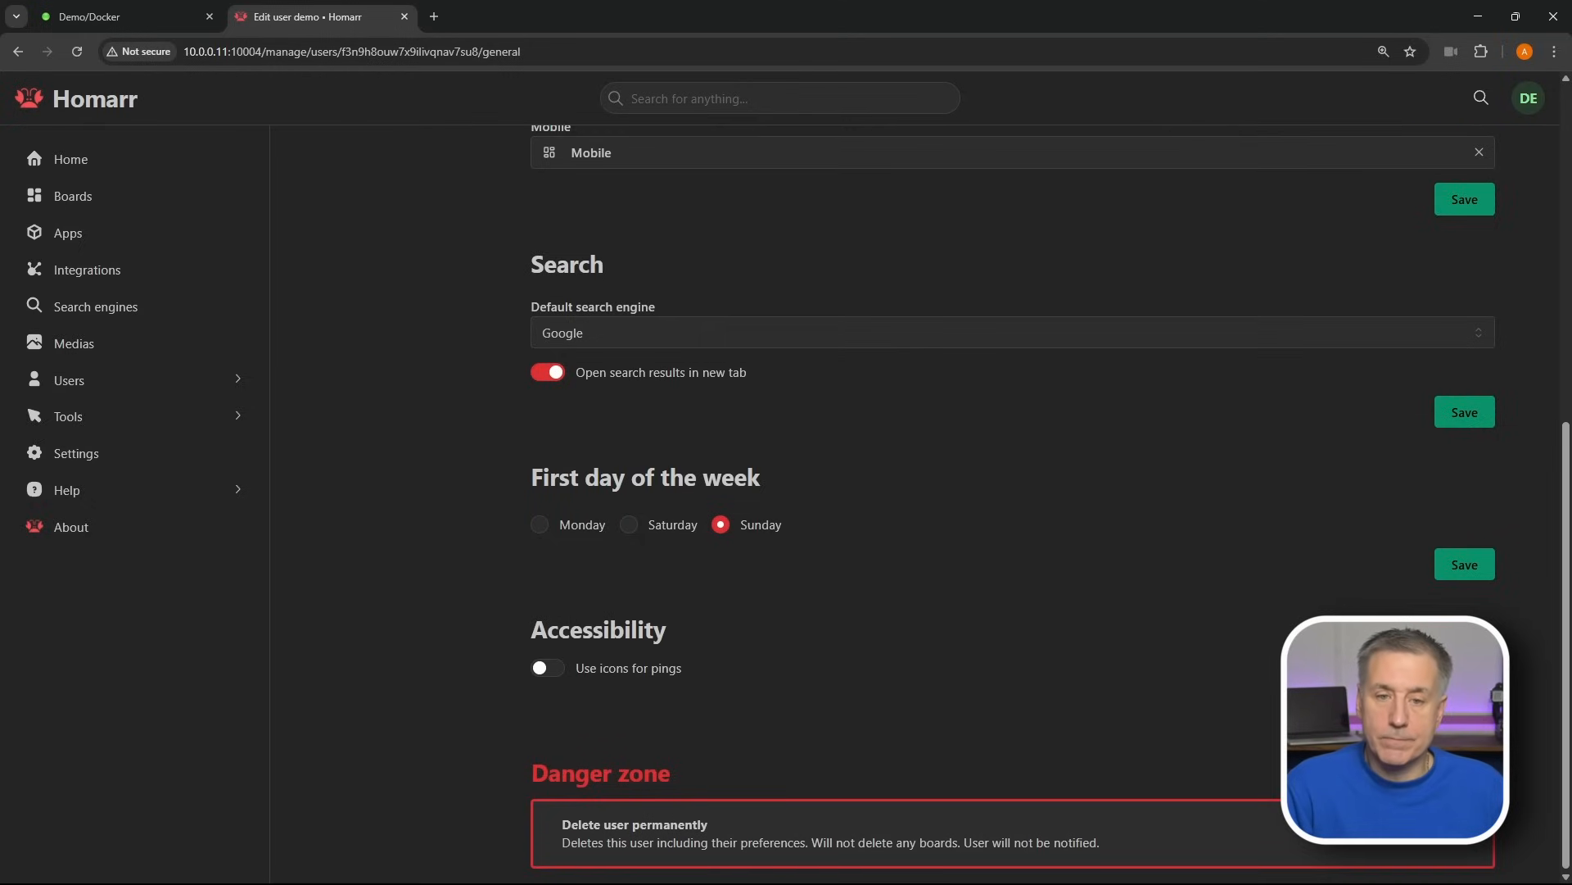
left_click(1472, 565)
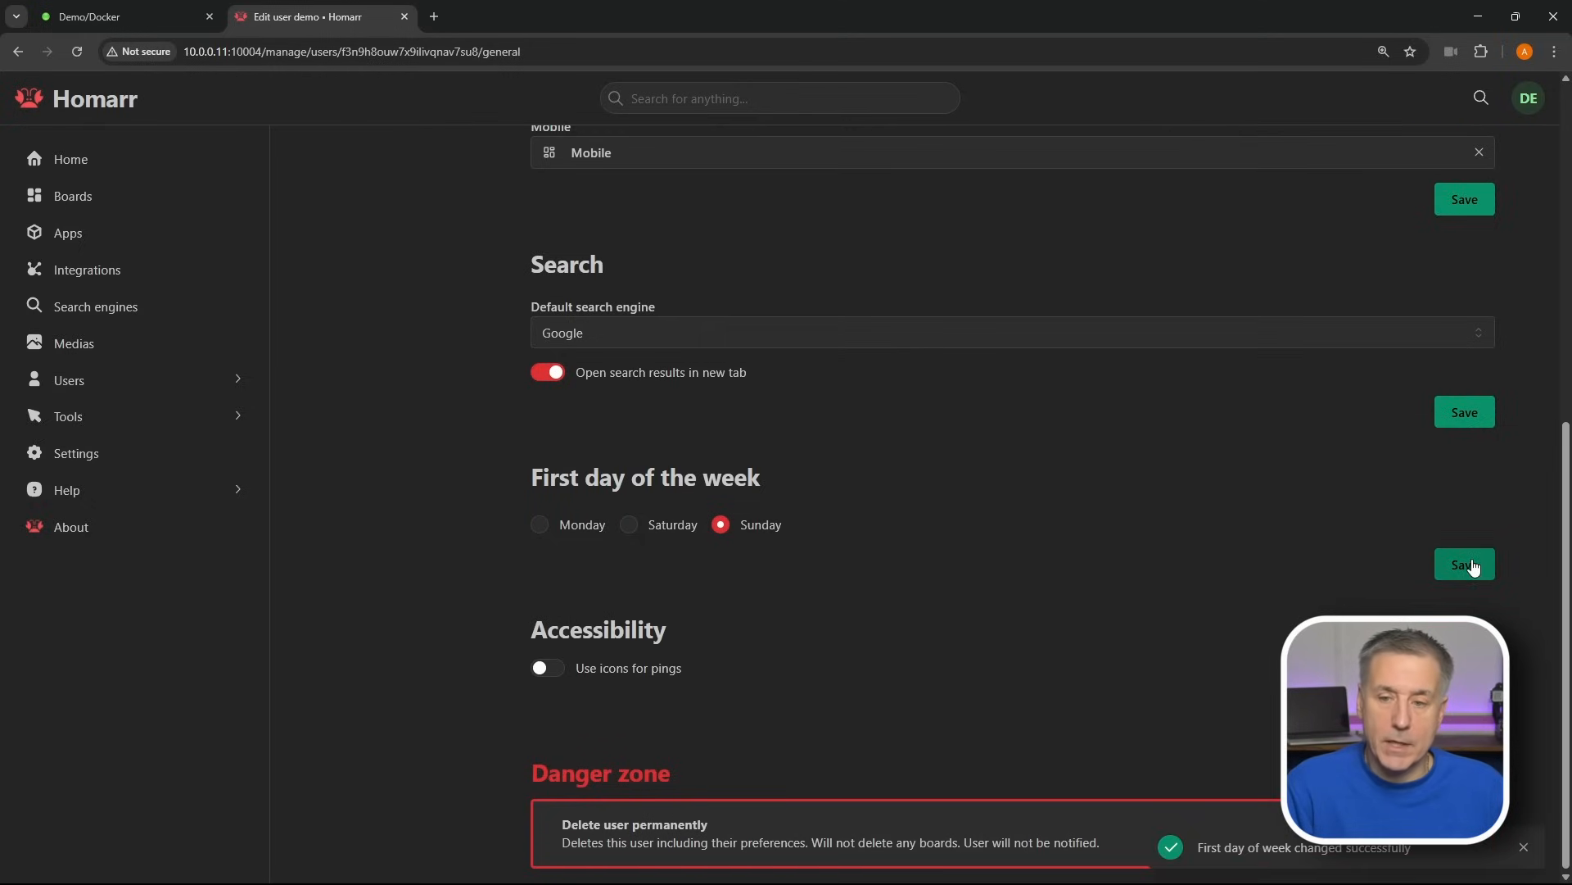
- Return to the management home page and look over the list of boards
scroll(832, 377, "up", 9)
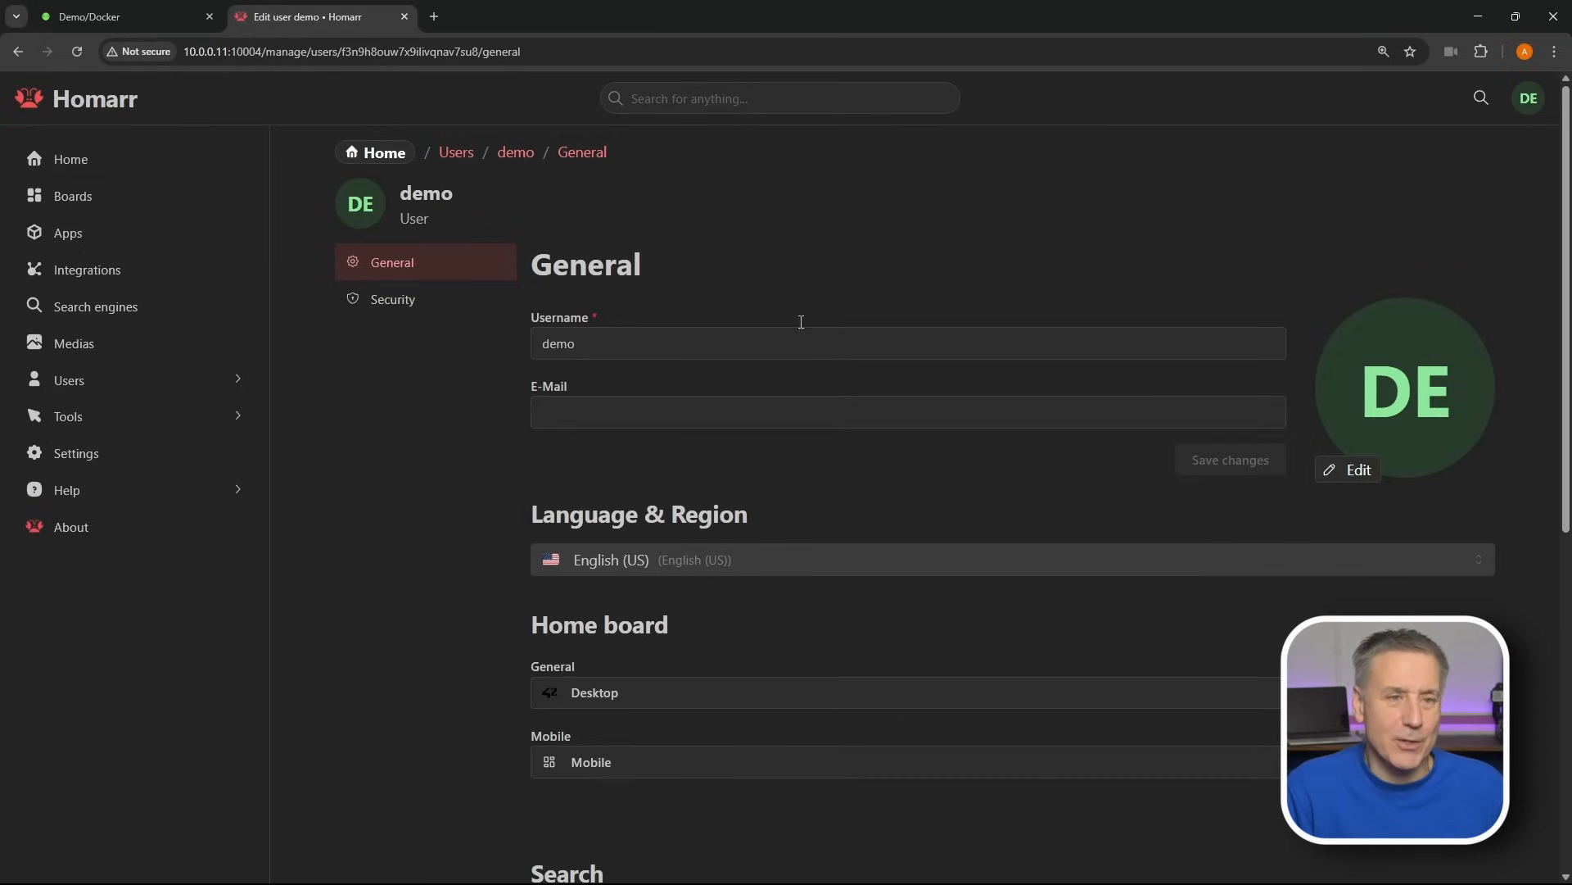
left_click(95, 164)
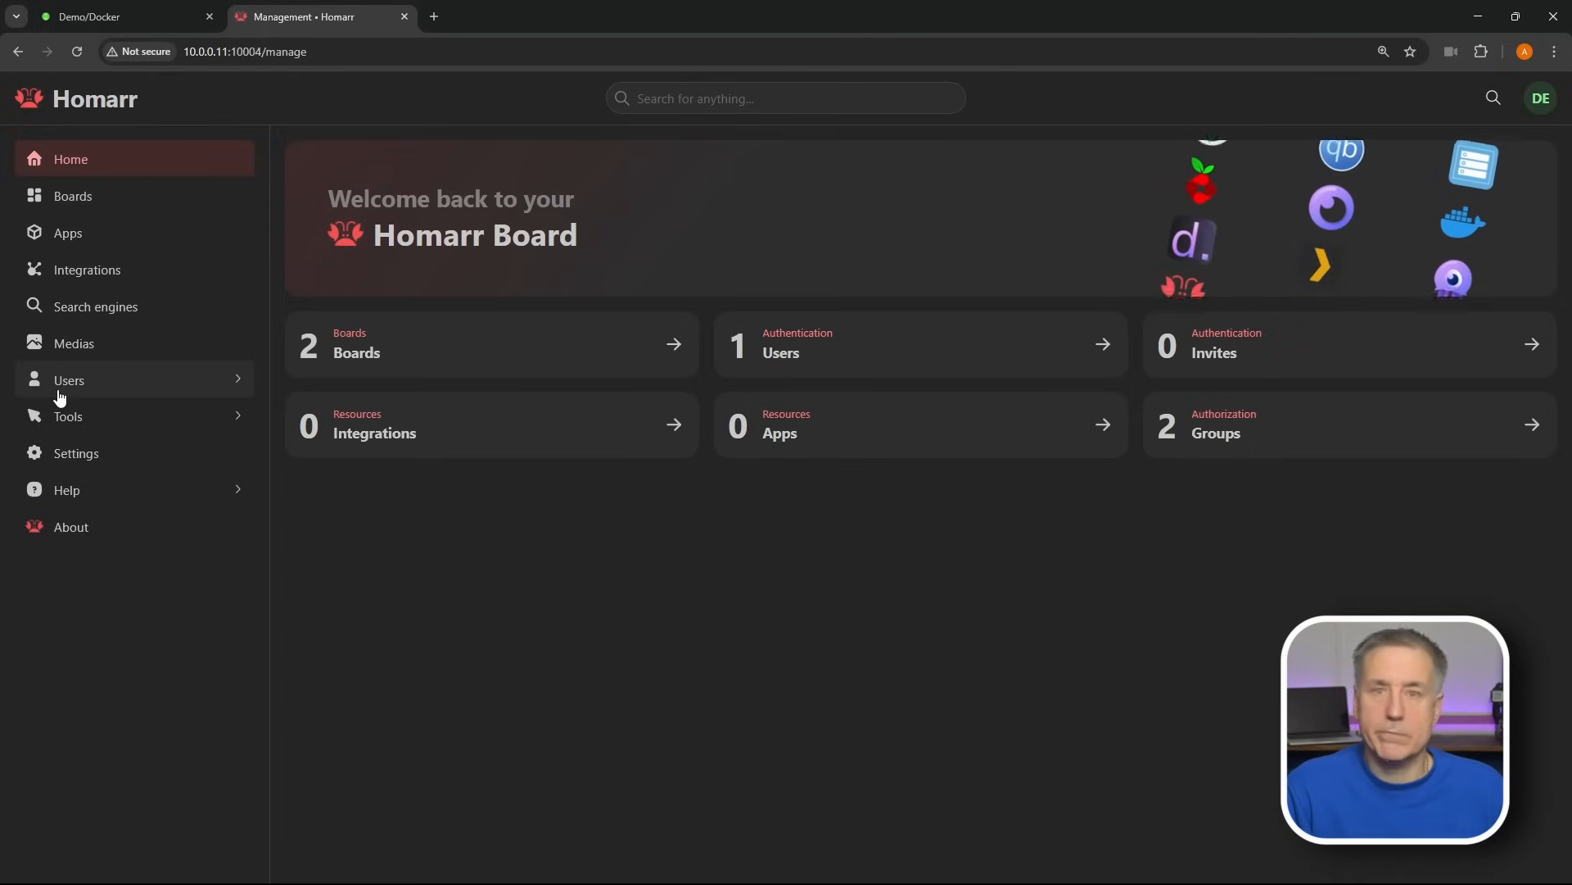
left_click(73, 204)
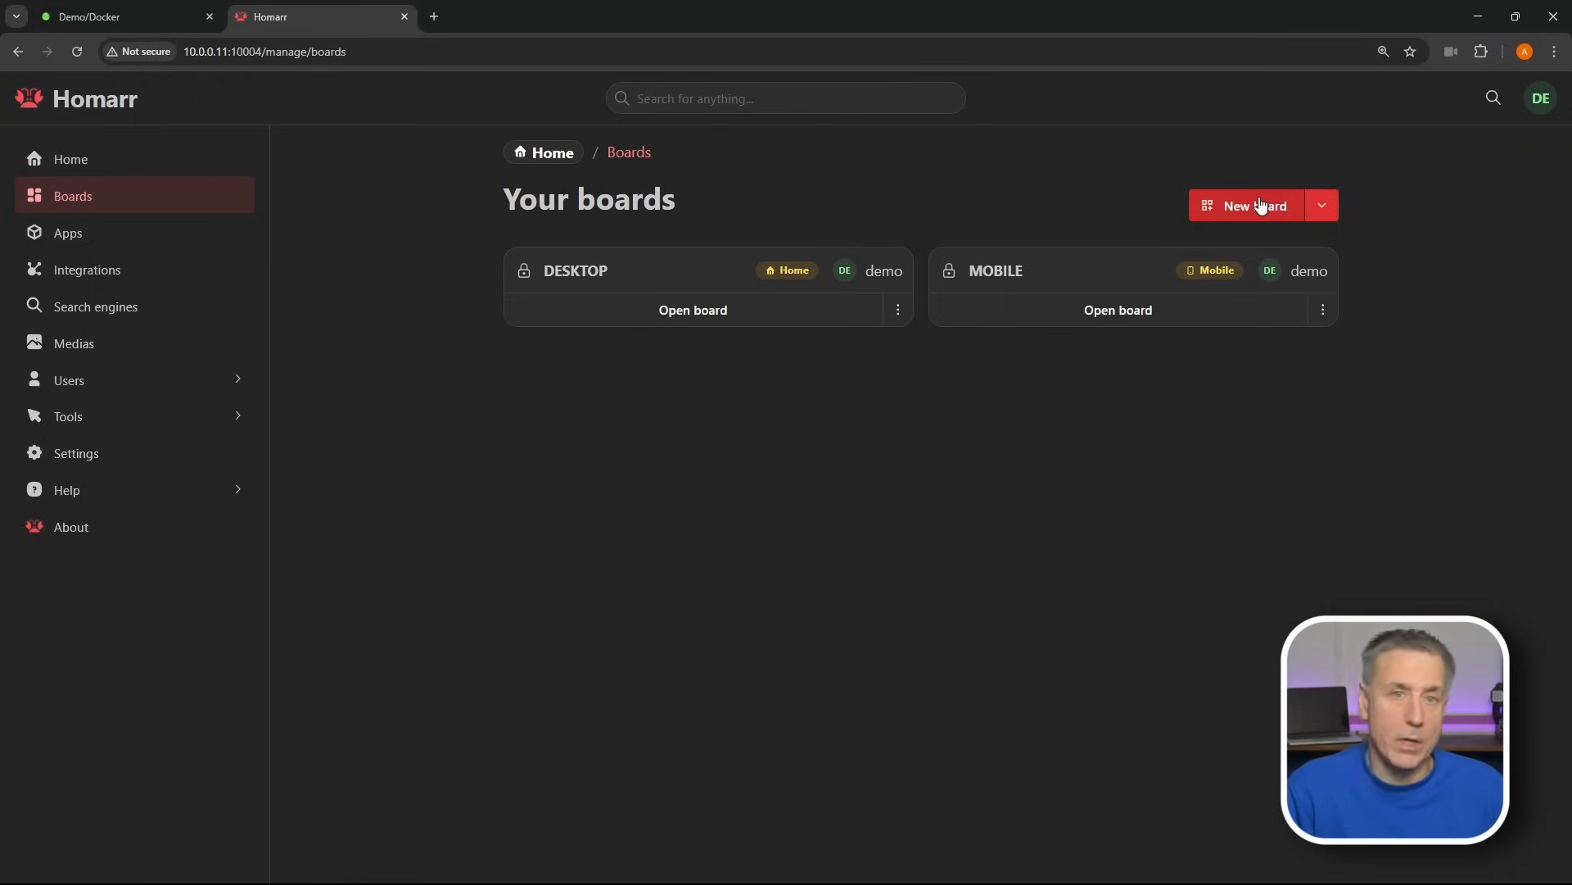
- Start a new app in the apps section and name it Sonarr
left_click(126, 237)
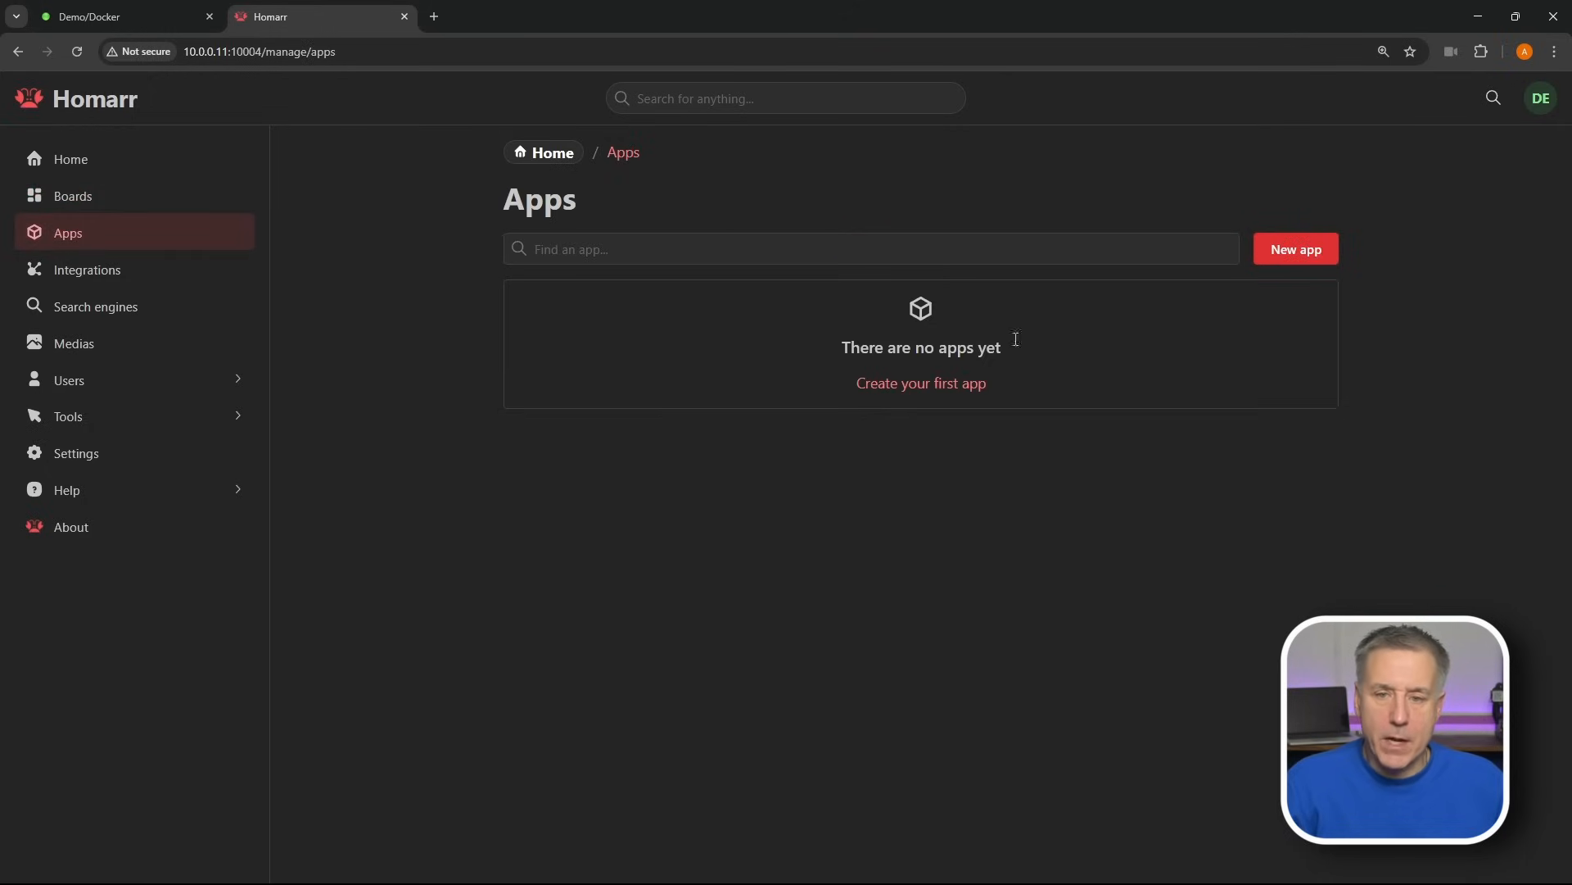
left_click(1308, 252)
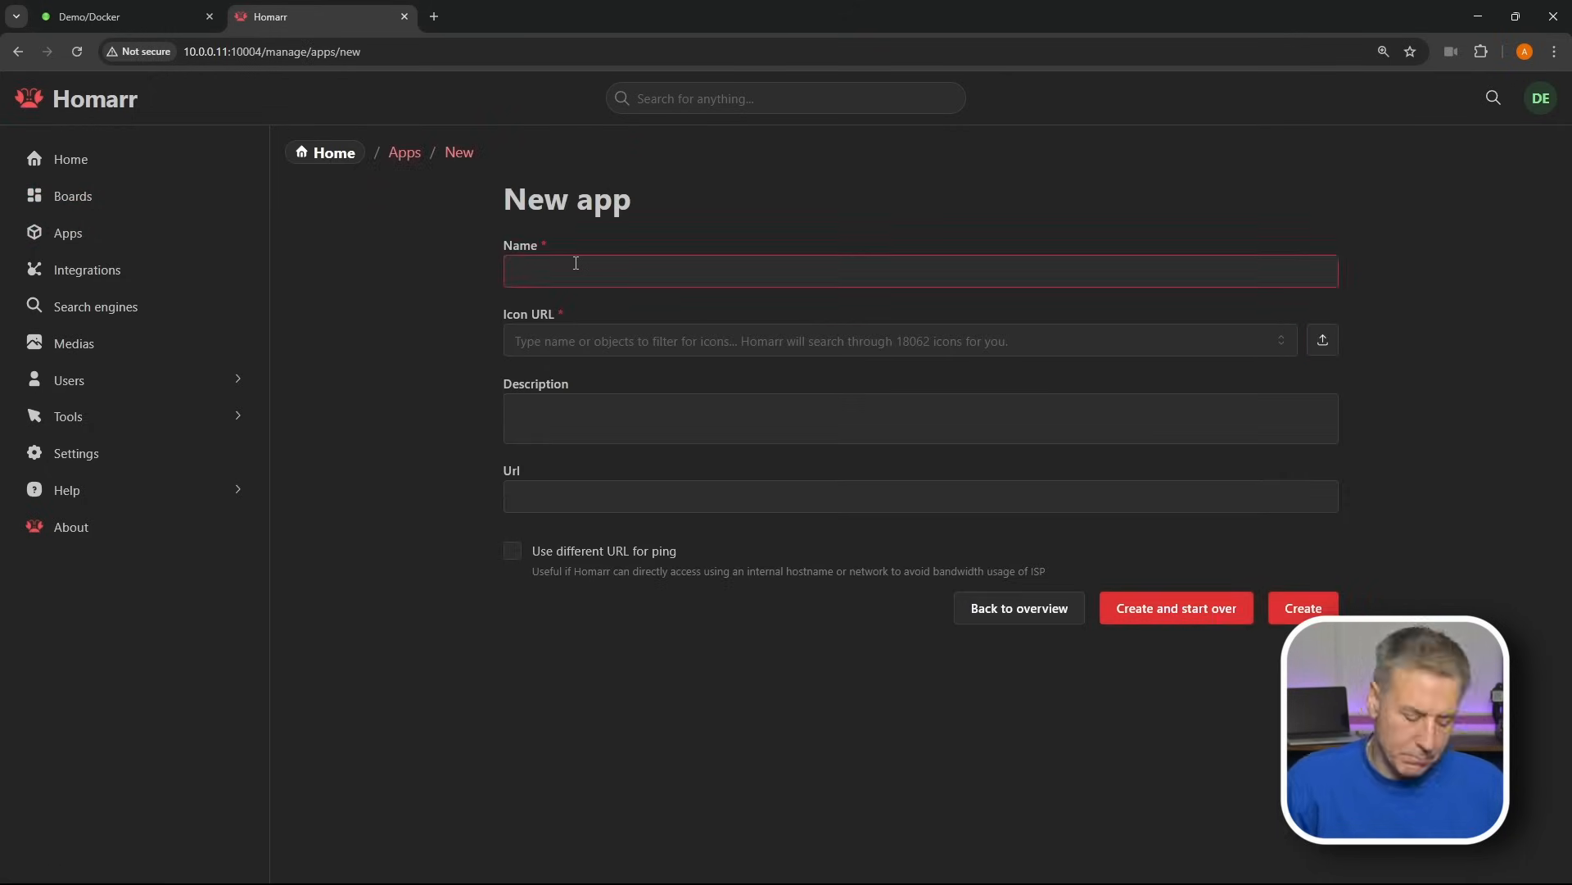
type("Sonarr")
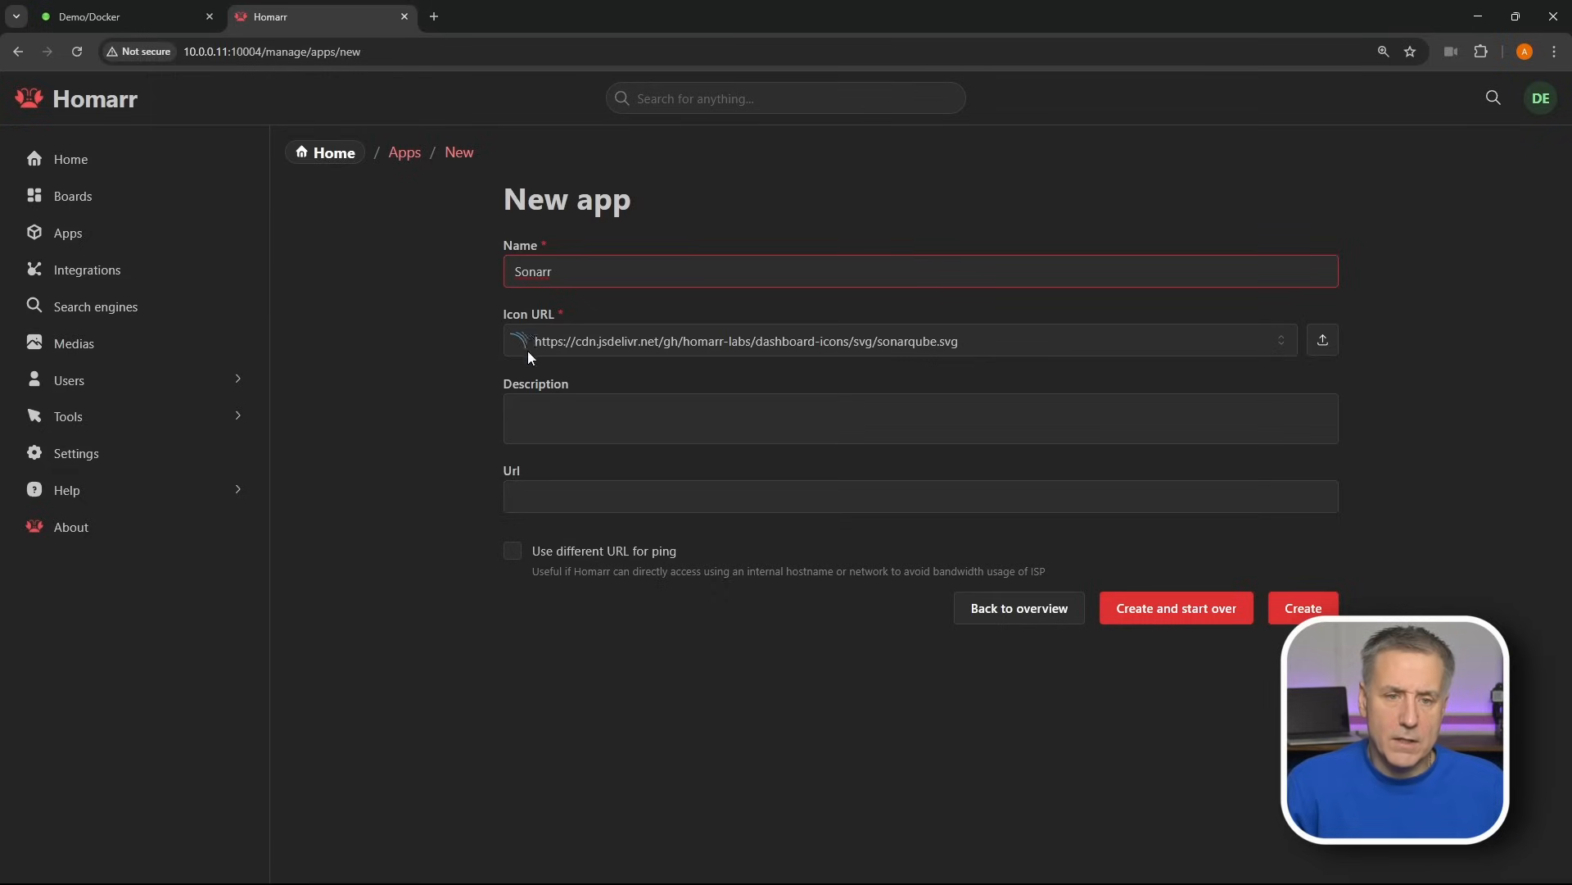
- Clear the sonarqube.svg icon URL from the new Sonarr app
left_click(998, 340)
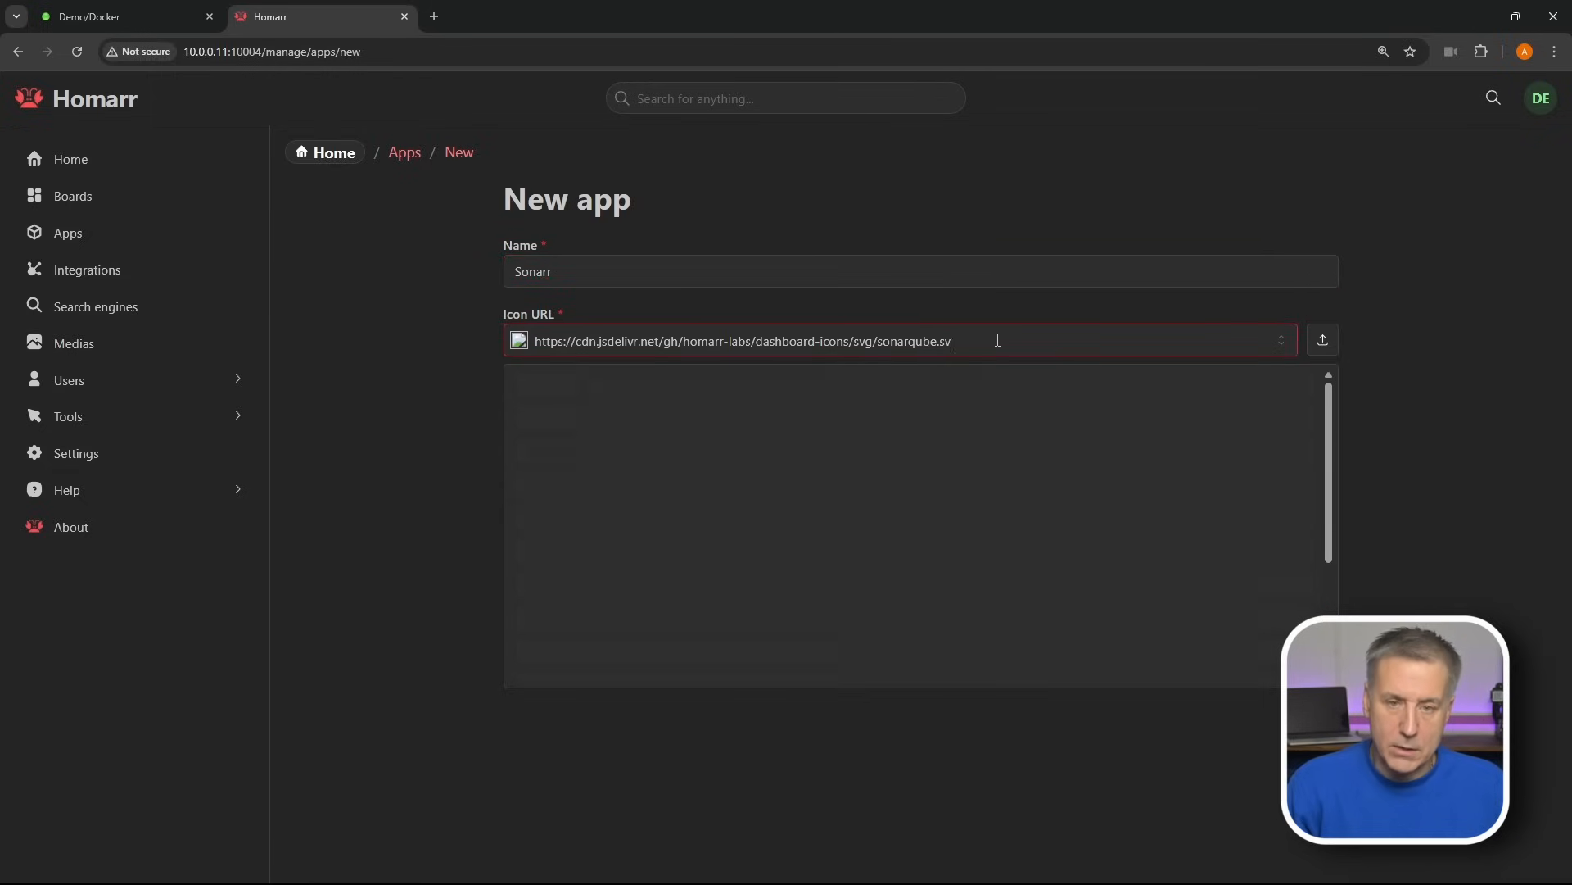
key("BackSpace")
key("BackSpace")
key("BackSpace")
key("BackSpace")
key("BackSpace")
key("BackSpace")
key("BackSpace")
key("BackSpace")
key("BackSpace")
key("BackSpace")
key("BackSpace")
key("BackSpace")
key("BackSpace")
key("BackSpace")
key("BackSpace")
key("BackSpace")
key("BackSpace")
key("BackSpace")
key("BackSpace")
key("BackSpace")
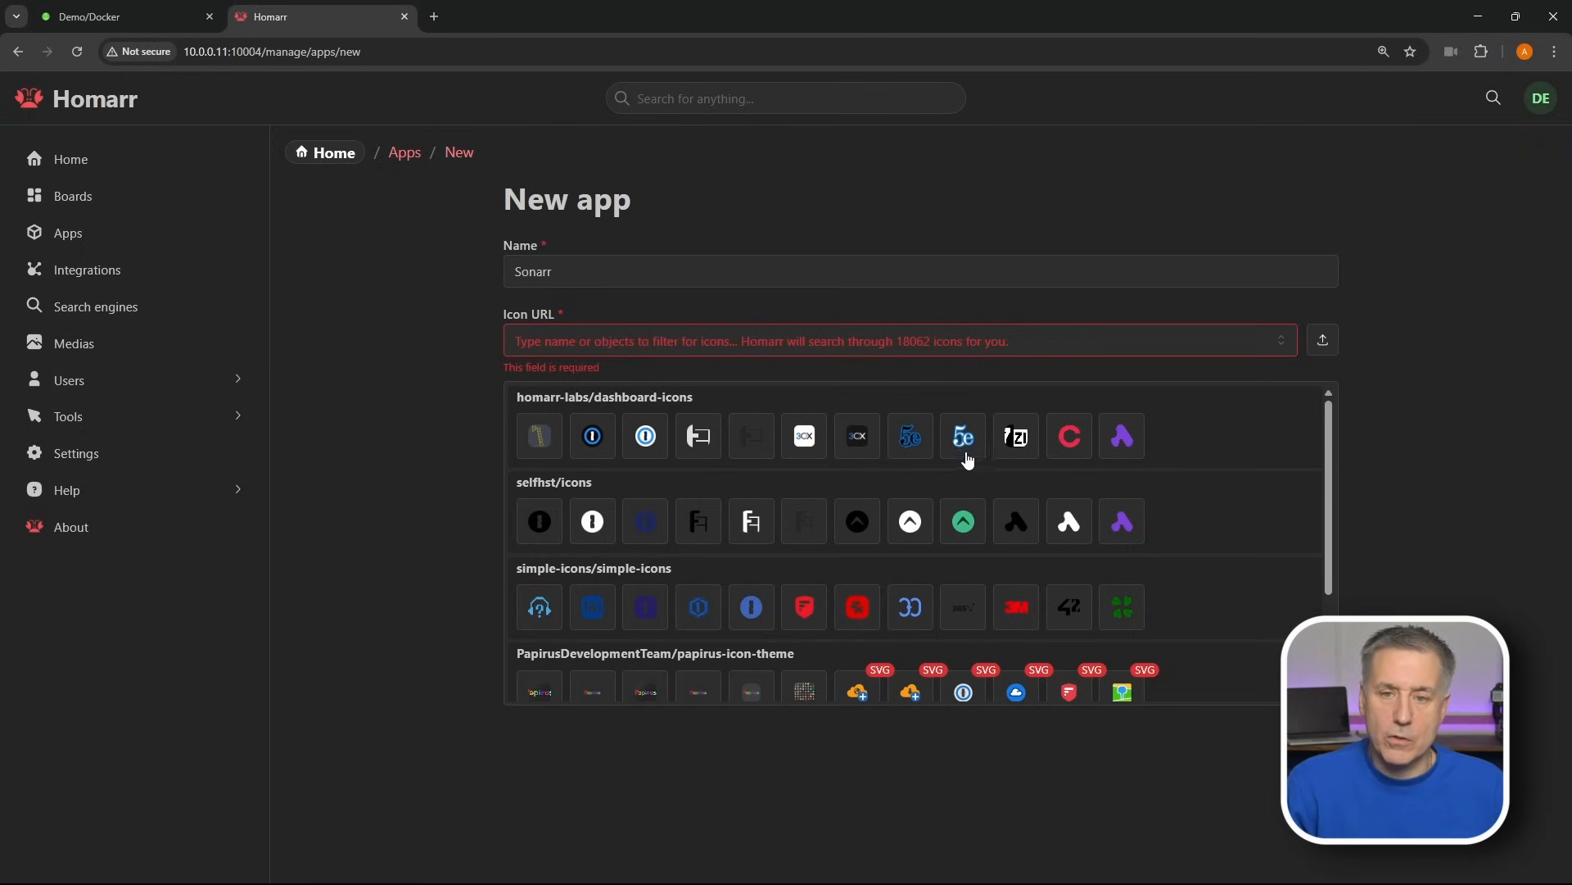
- Look through the available icon collections and the custom icon upload dialog without choosing a file
scroll(965, 459, "down", 2)
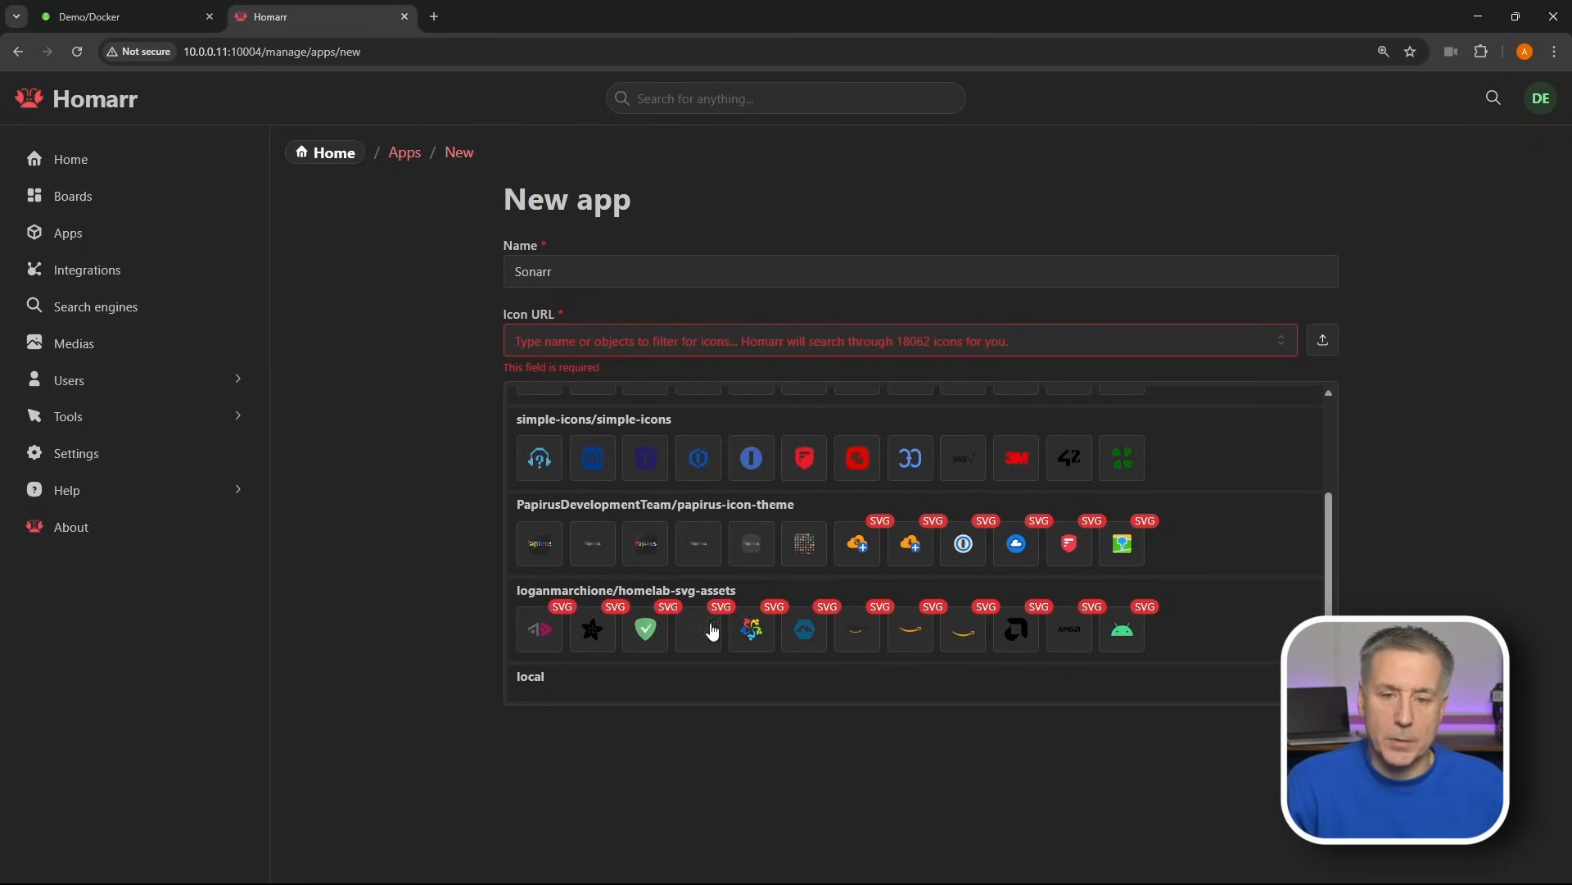
left_click(1323, 339)
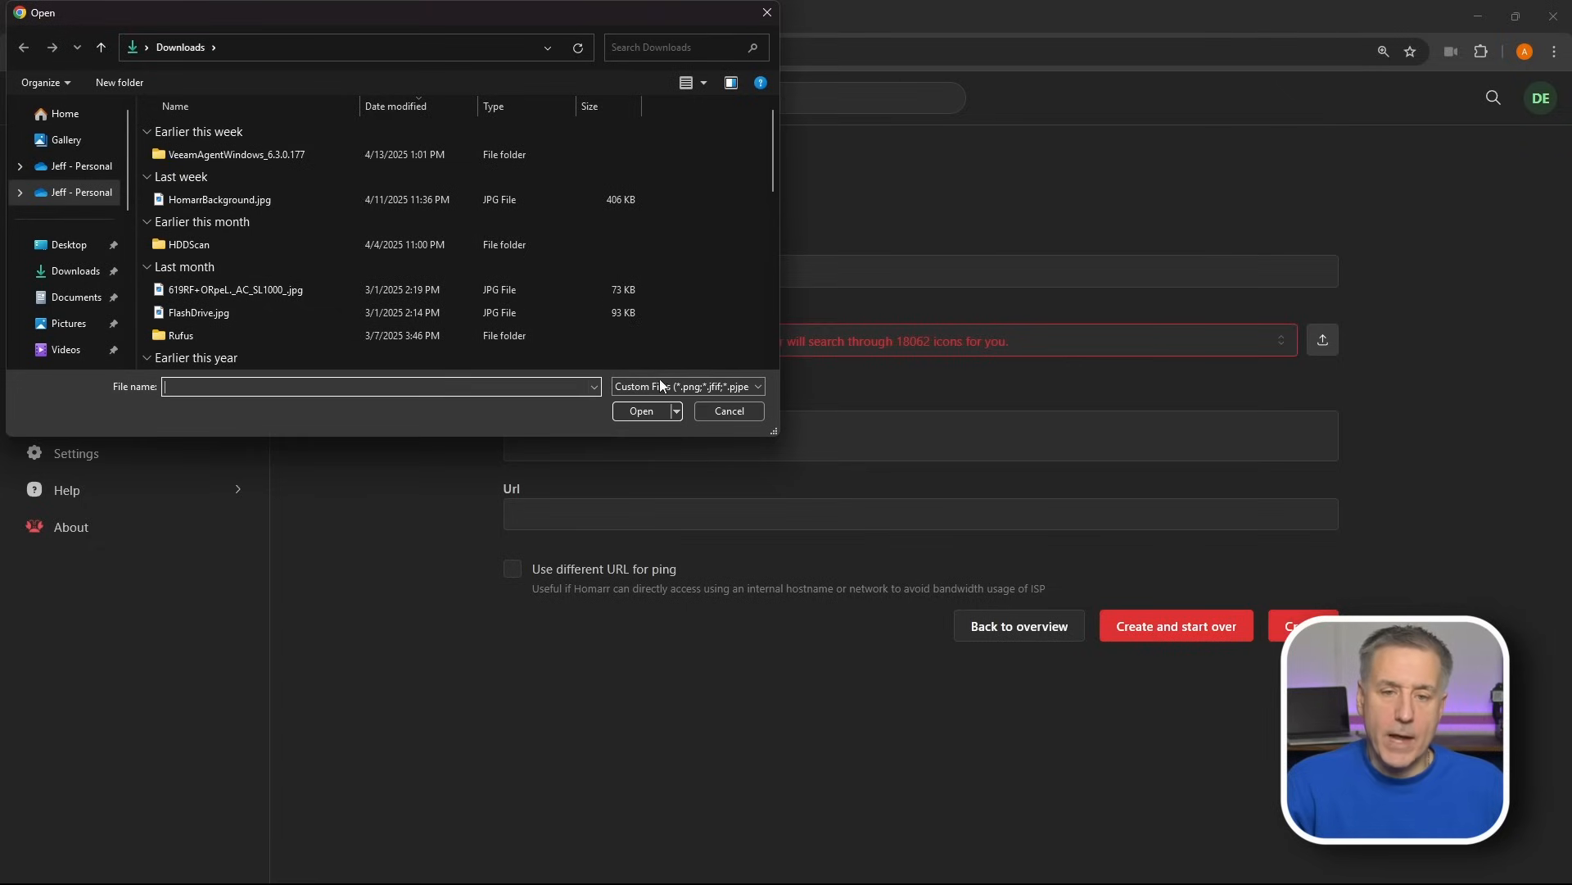
left_click(729, 411)
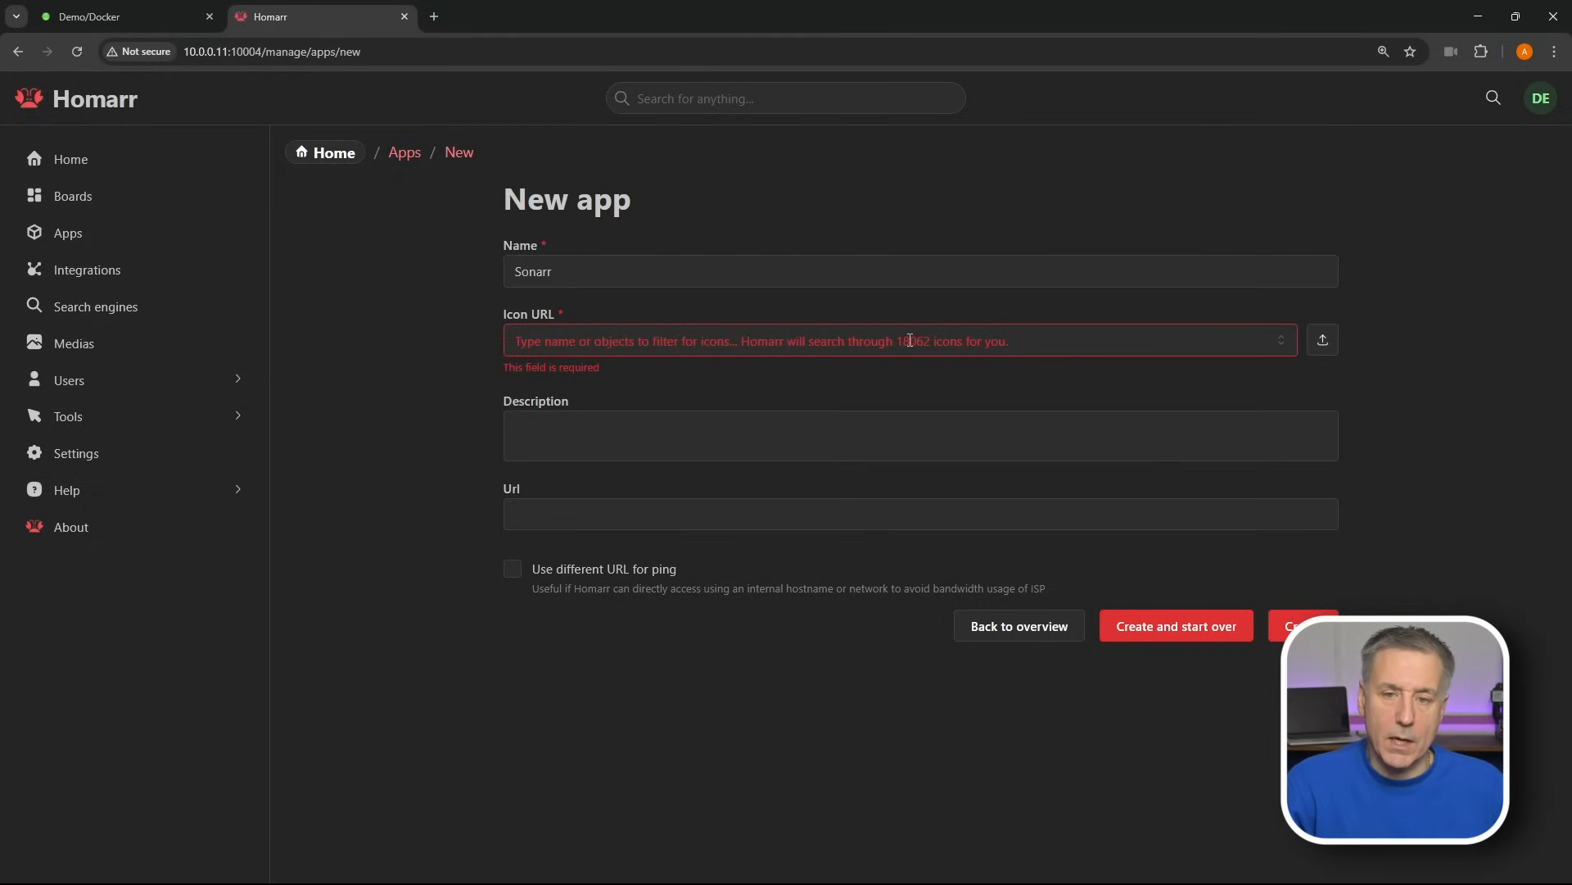
left_click(910, 339)
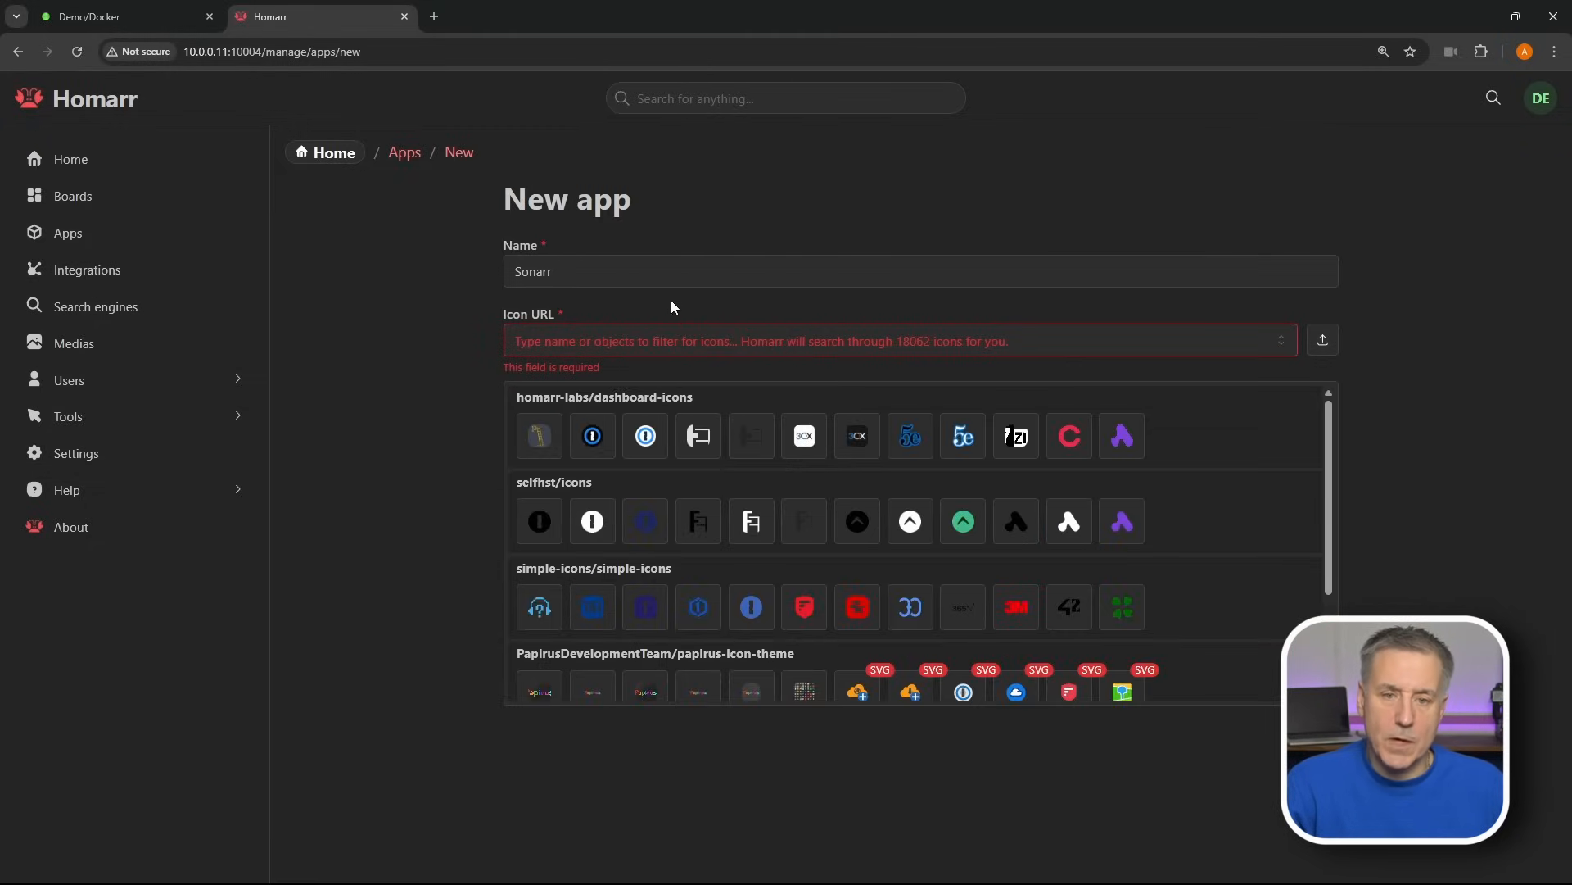
- Re-enter the app name in lowercase to get the sonarr.svg icon, and capitalize the name to Sonarr
left_click(618, 274)
key("ctrl+a")
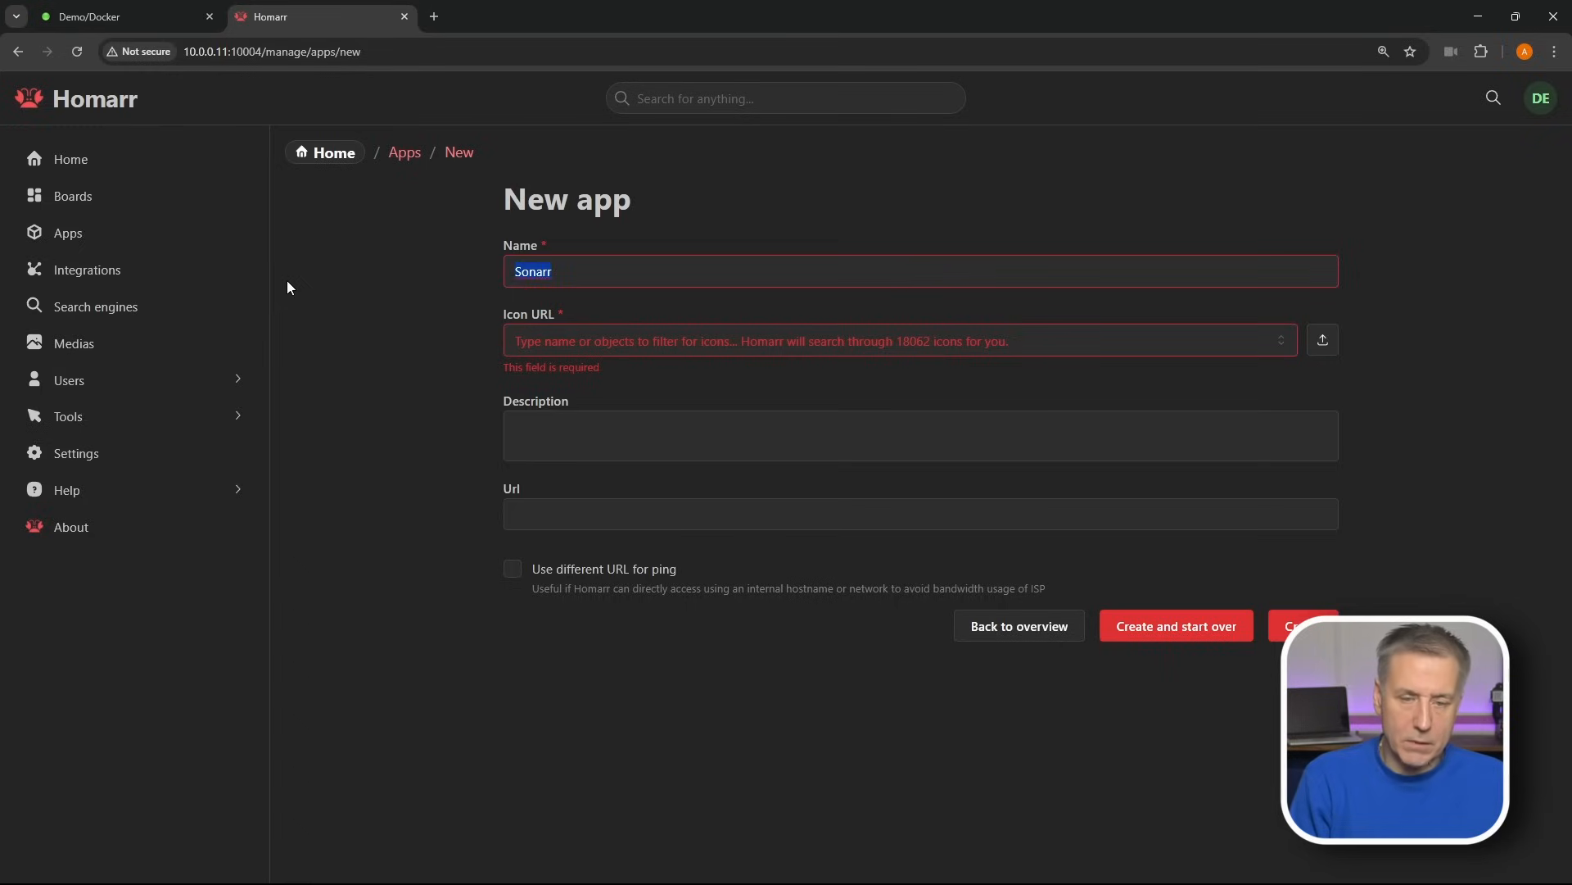
type("sonarr")
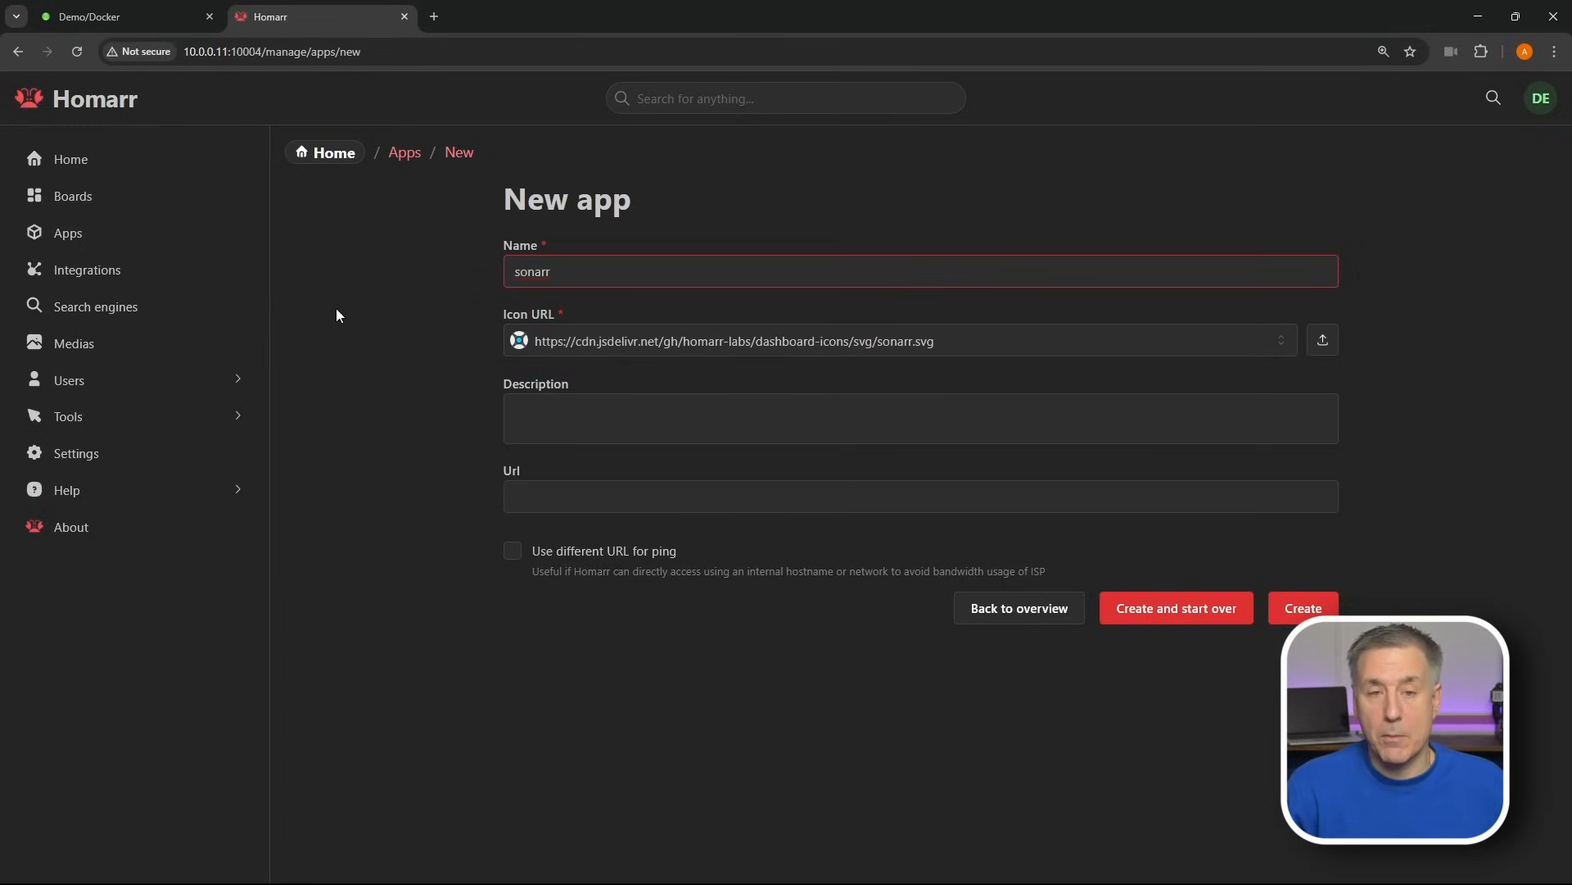
key("Home")
key("Delete")
type("S")
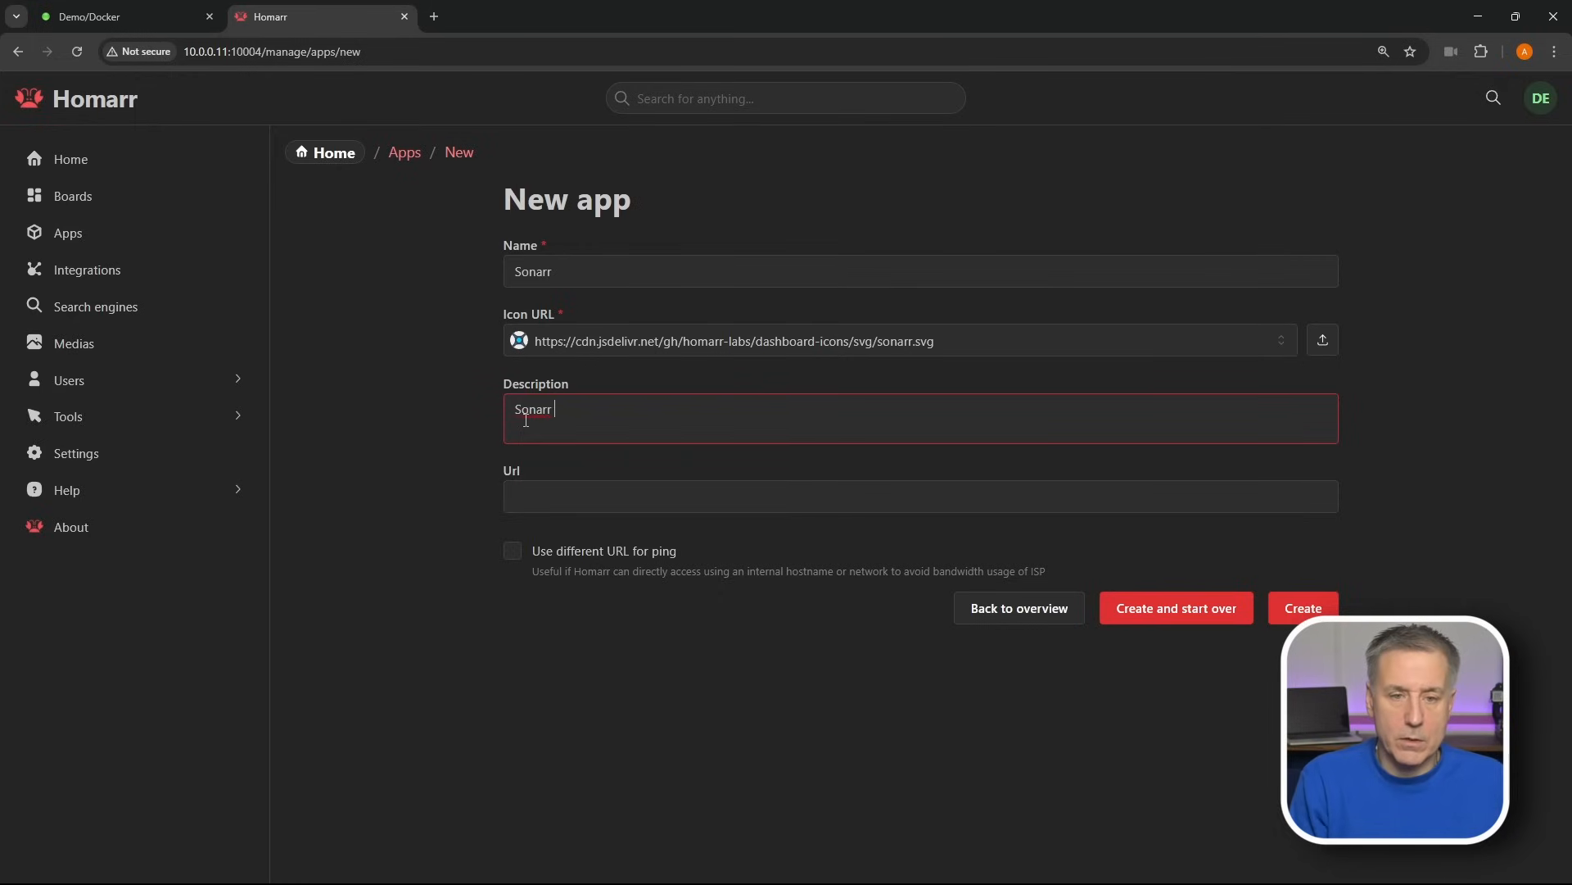
type("a Server")
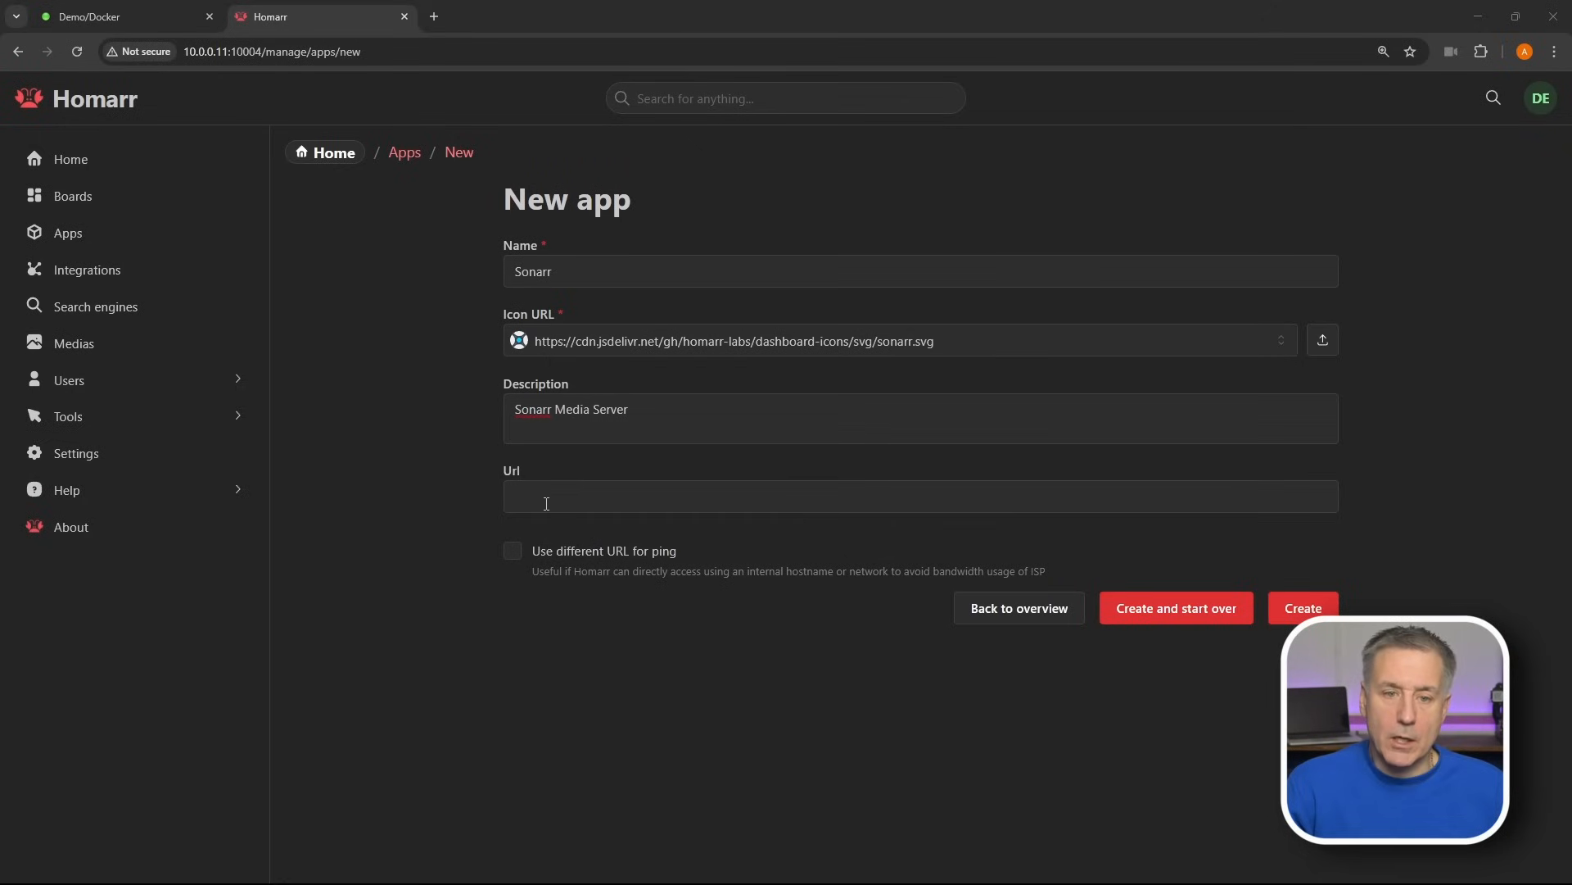
left_click(553, 503)
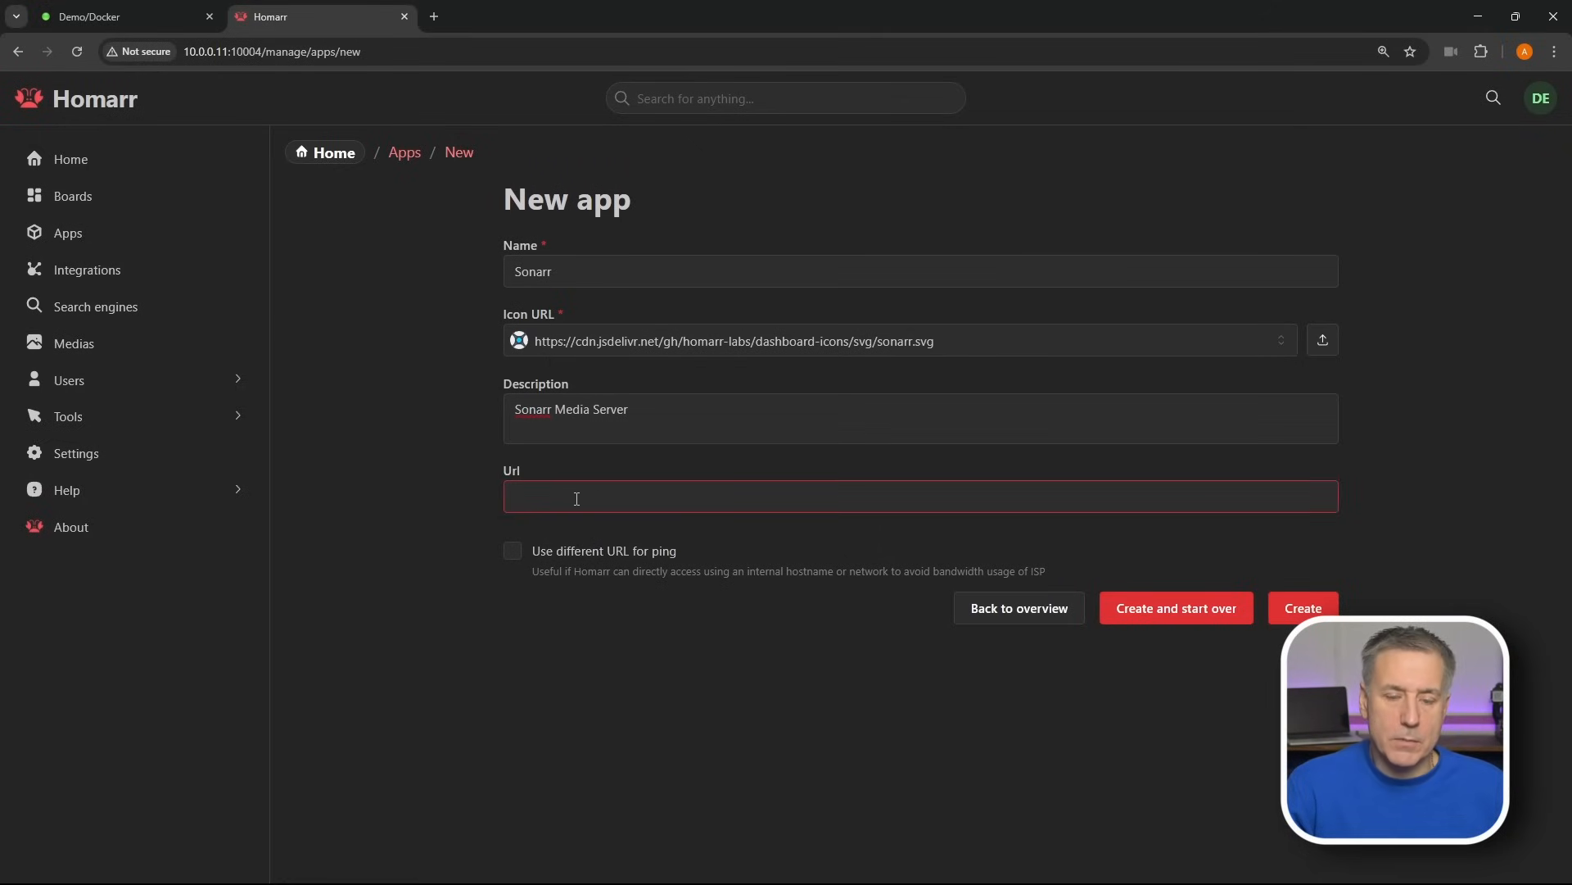
type("http://10.0.0.11:8989/")
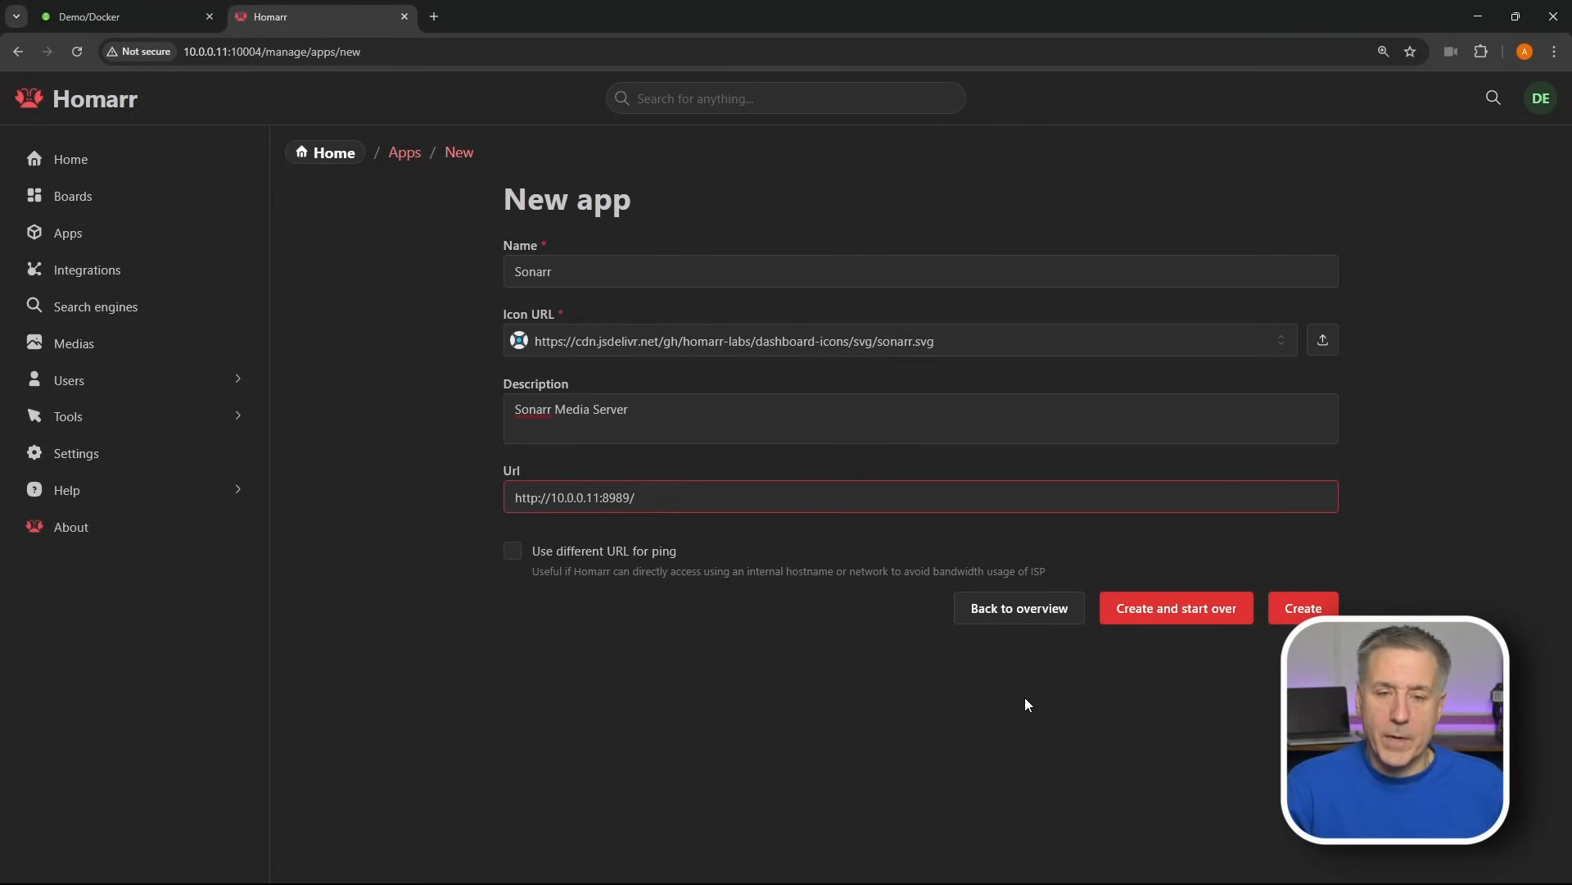
left_click(1190, 608)
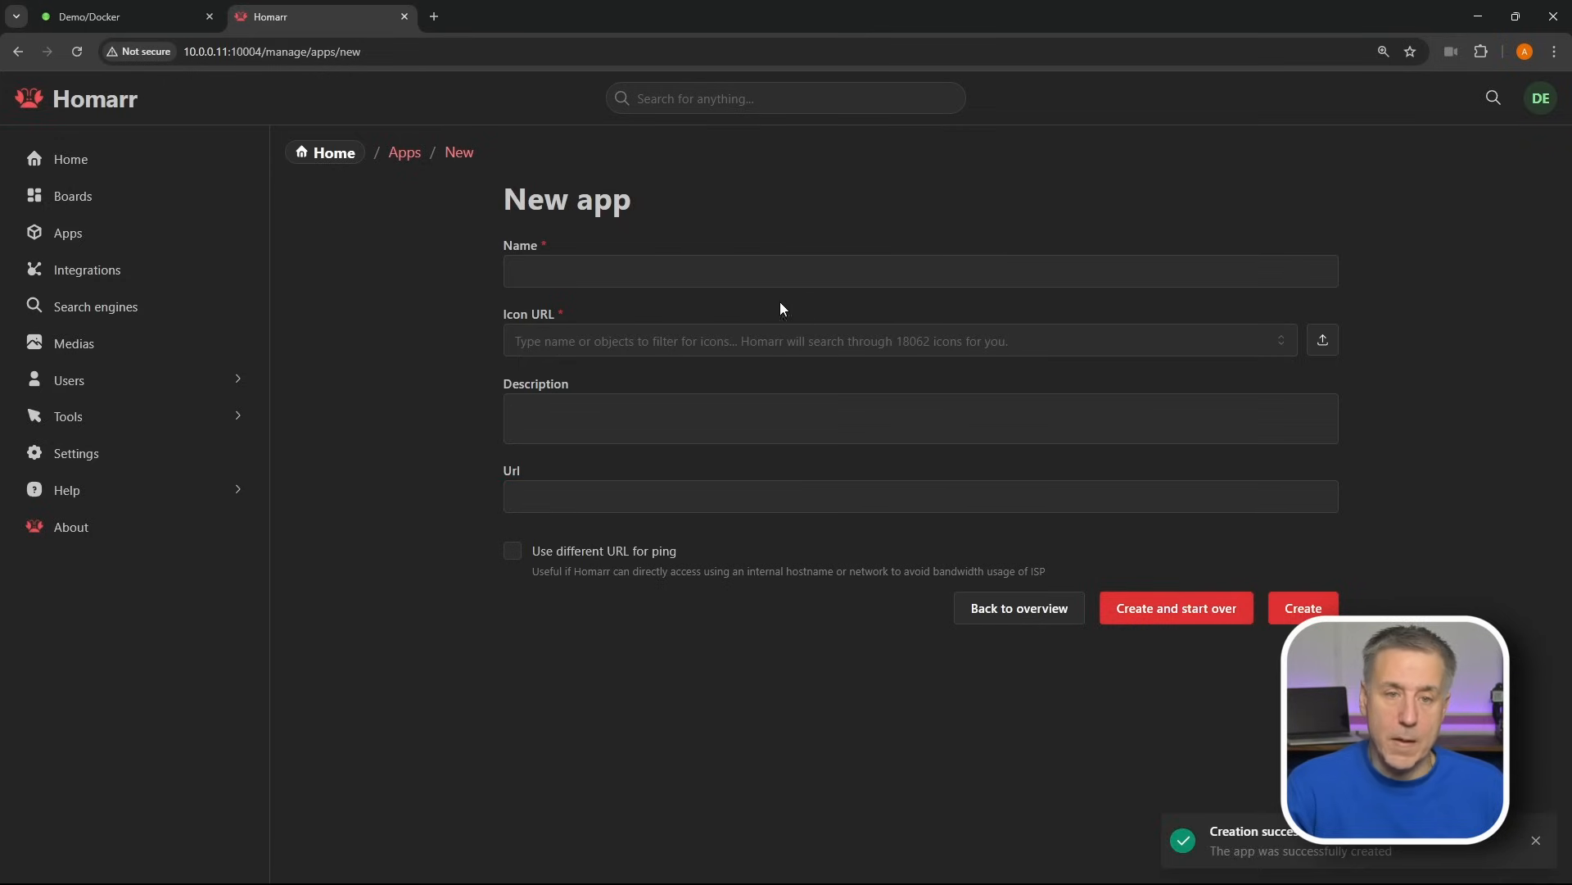
- Name the second app Radarr, re-entering the name to try to get a matching icon
left_click(698, 271)
type("radarr")
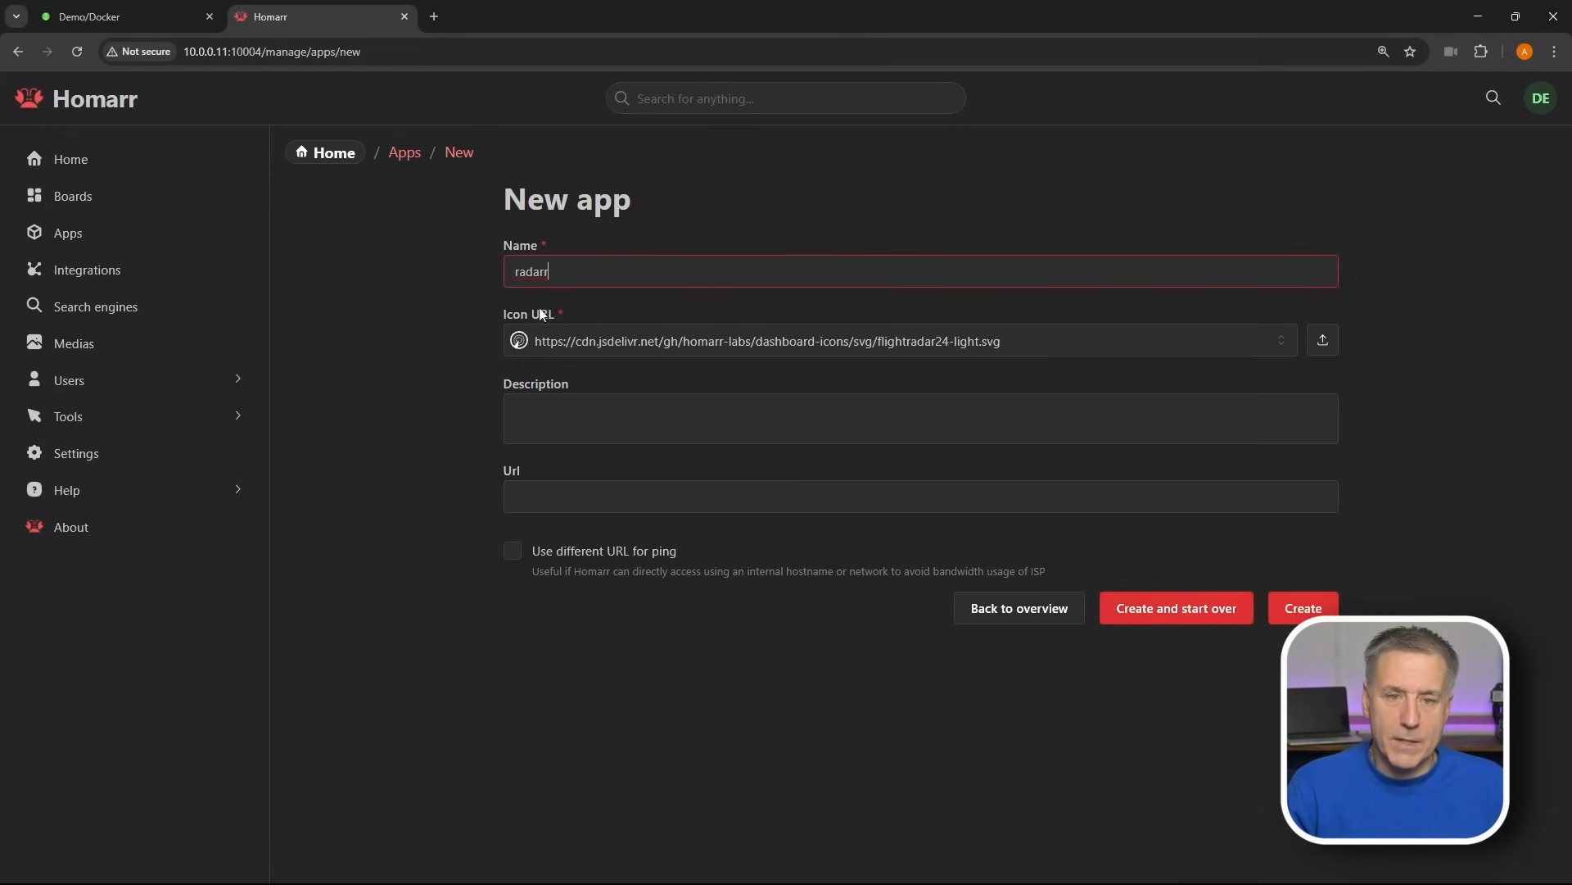
left_click_drag(569, 275, 436, 282)
type("Radarr")
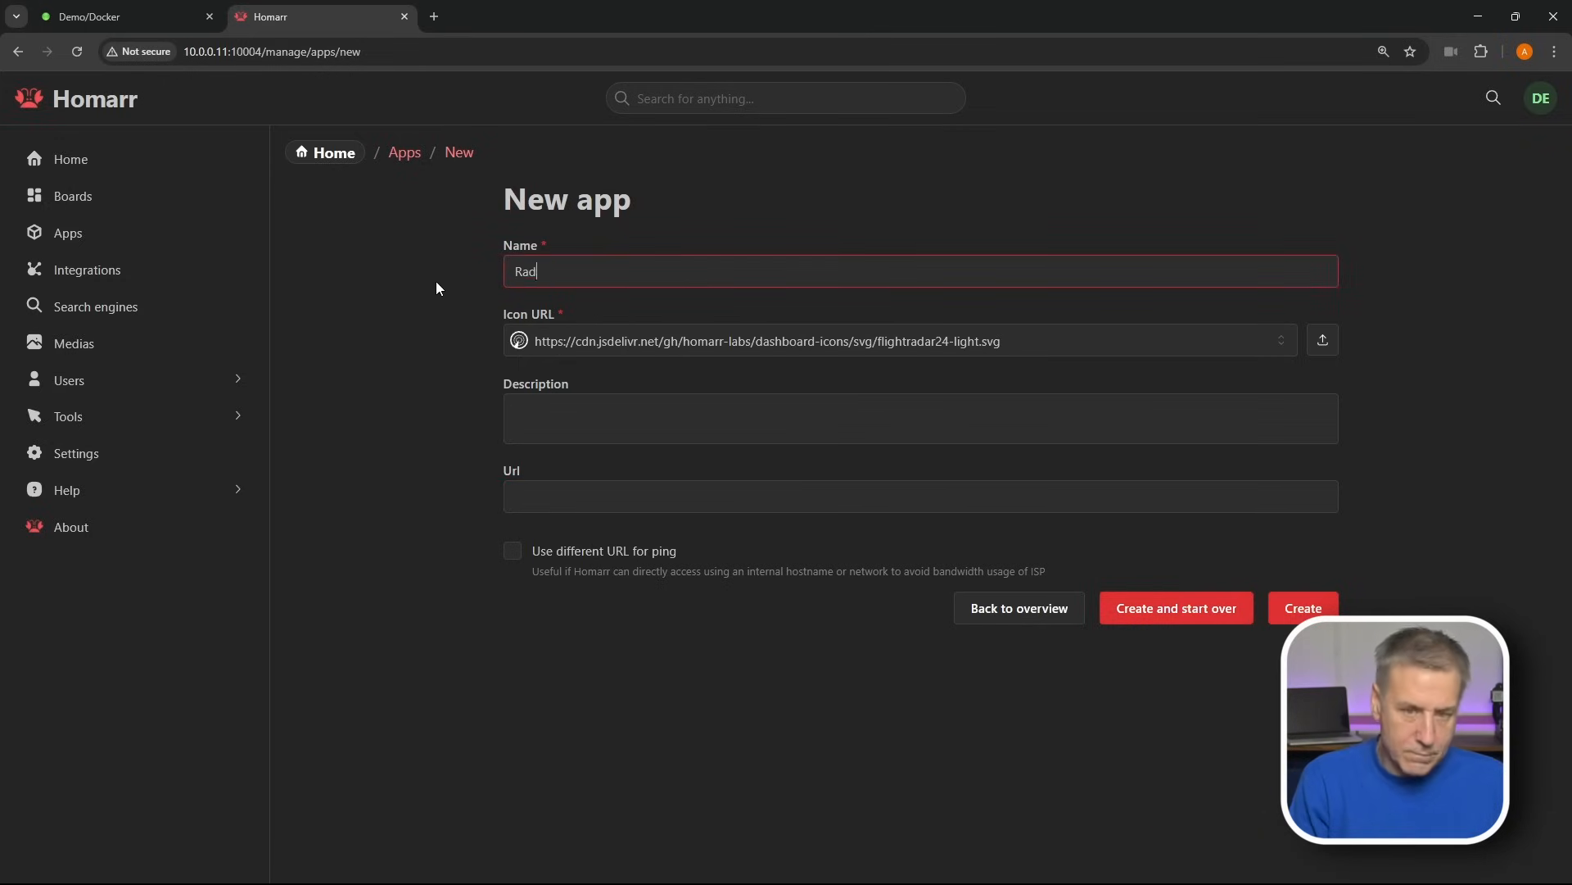
left_click(594, 268)
key("BackSpace")
key("BackSpace")
key("BackSpace")
key("BackSpace")
key("BackSpace")
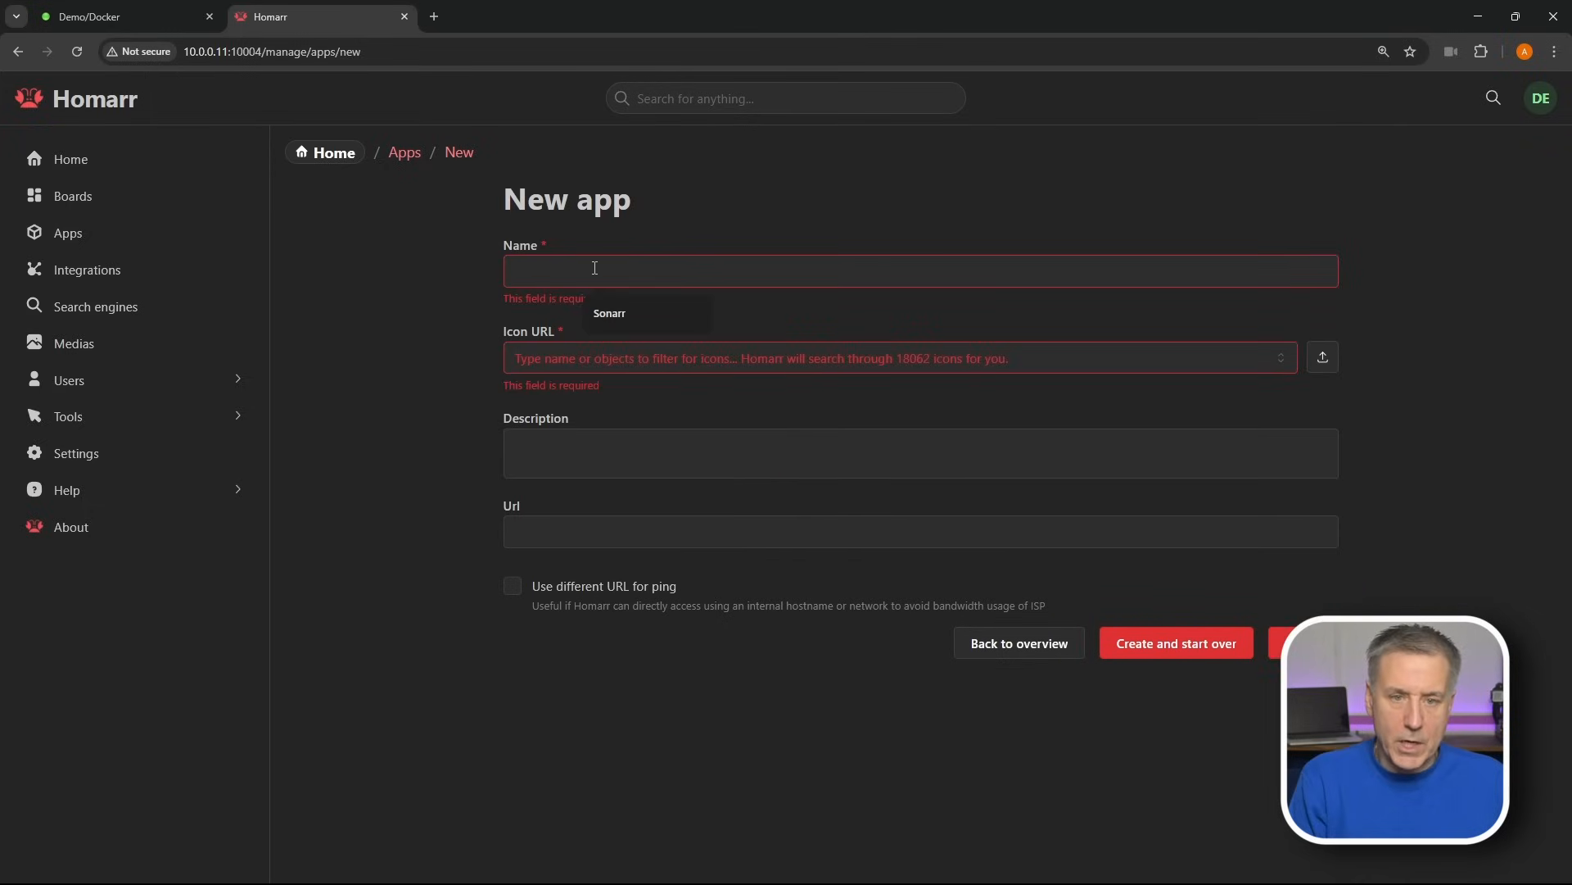
type("adarr")
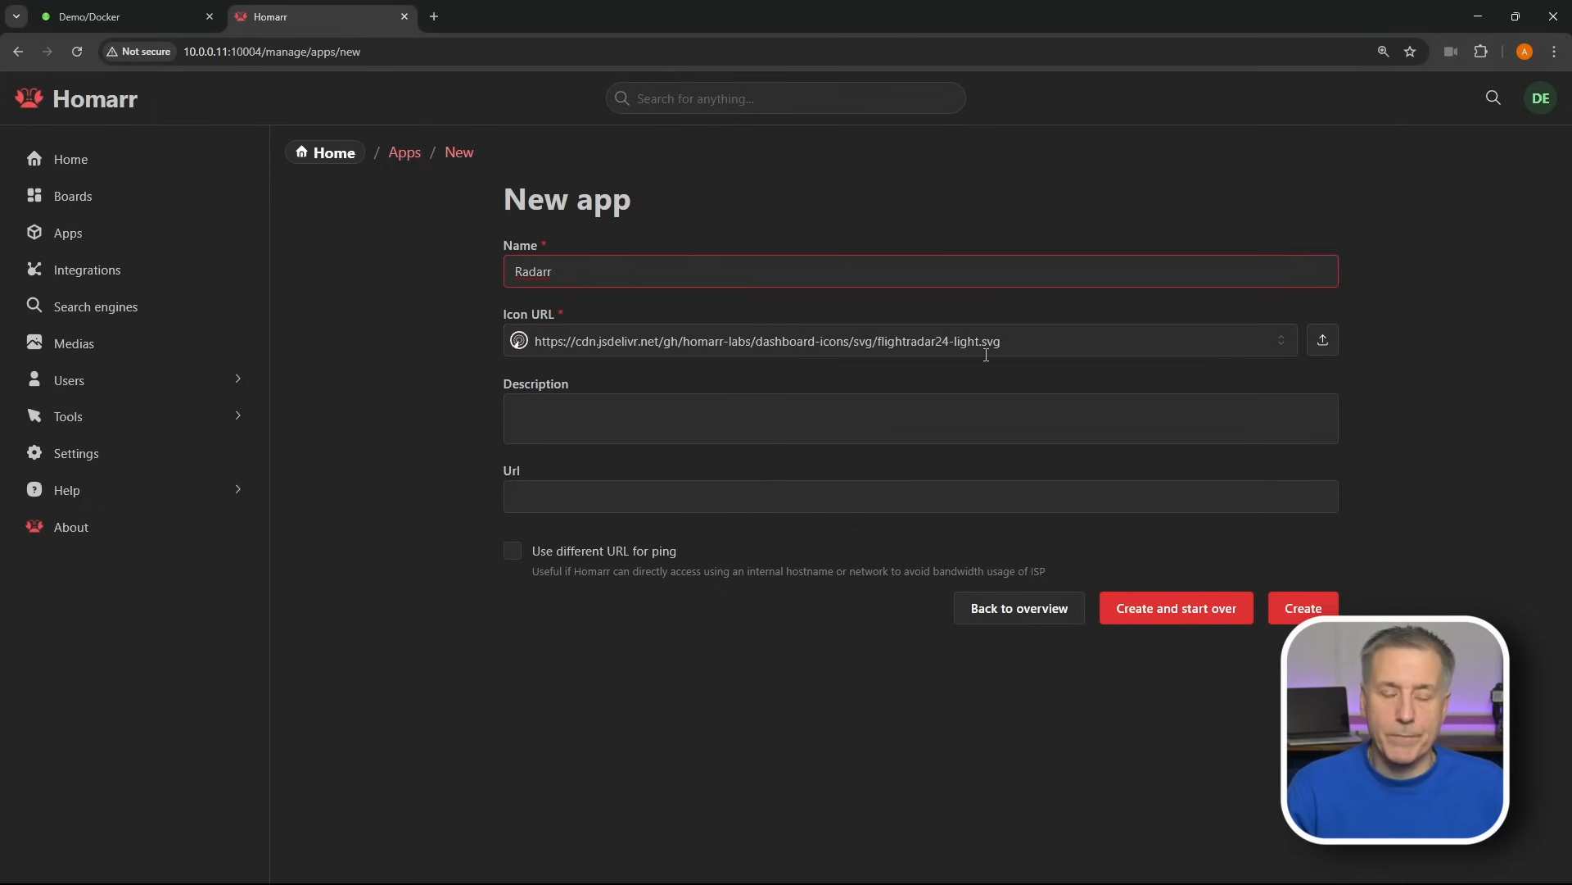
left_click(643, 417)
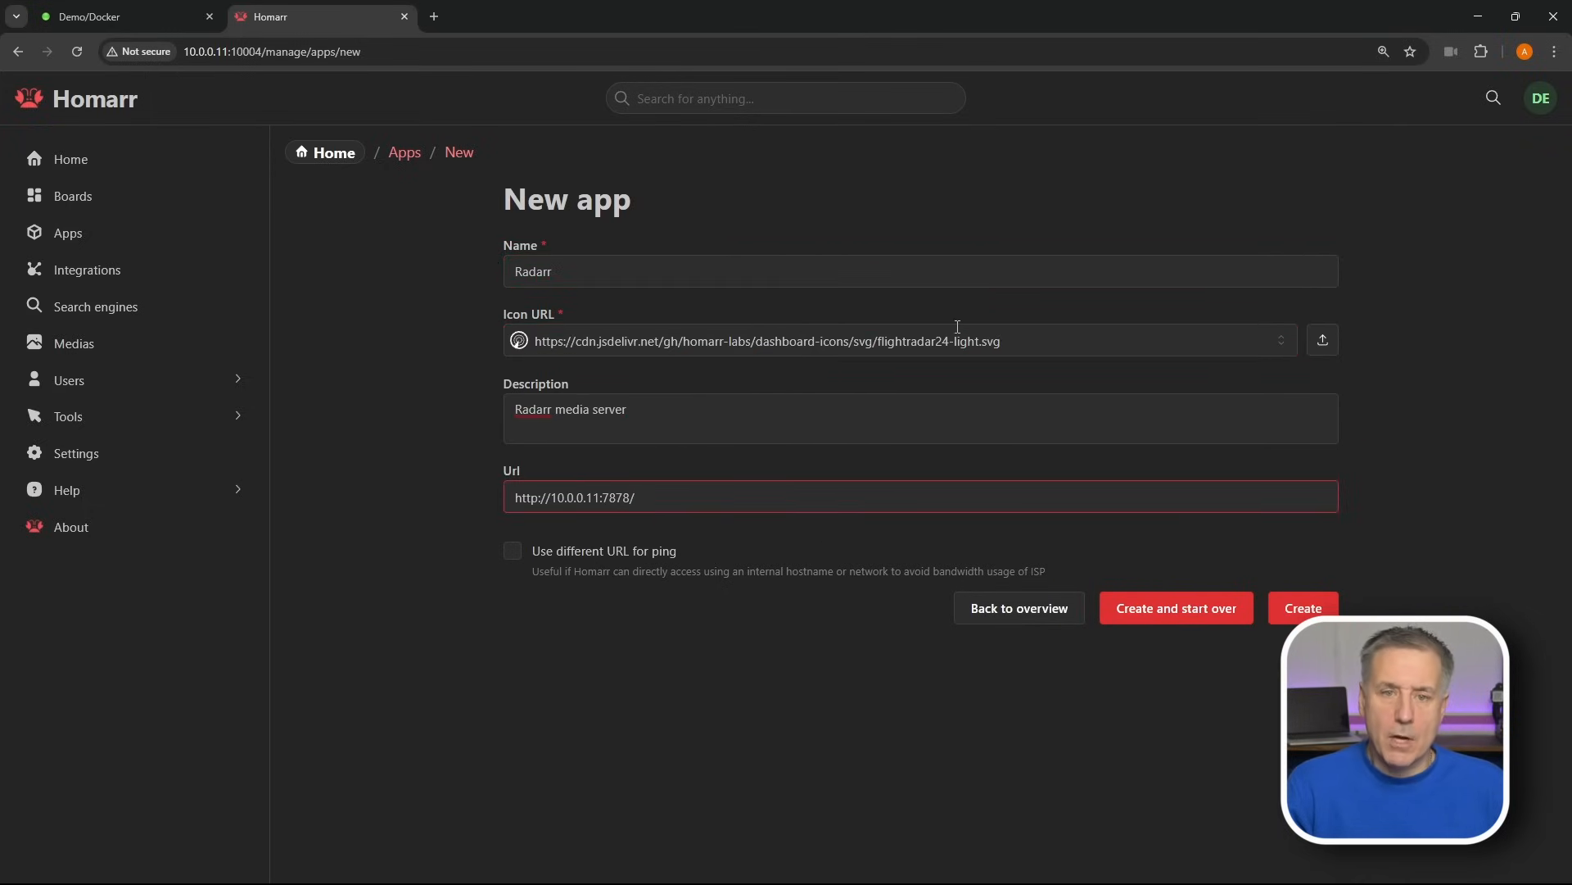
left_click(1303, 608)
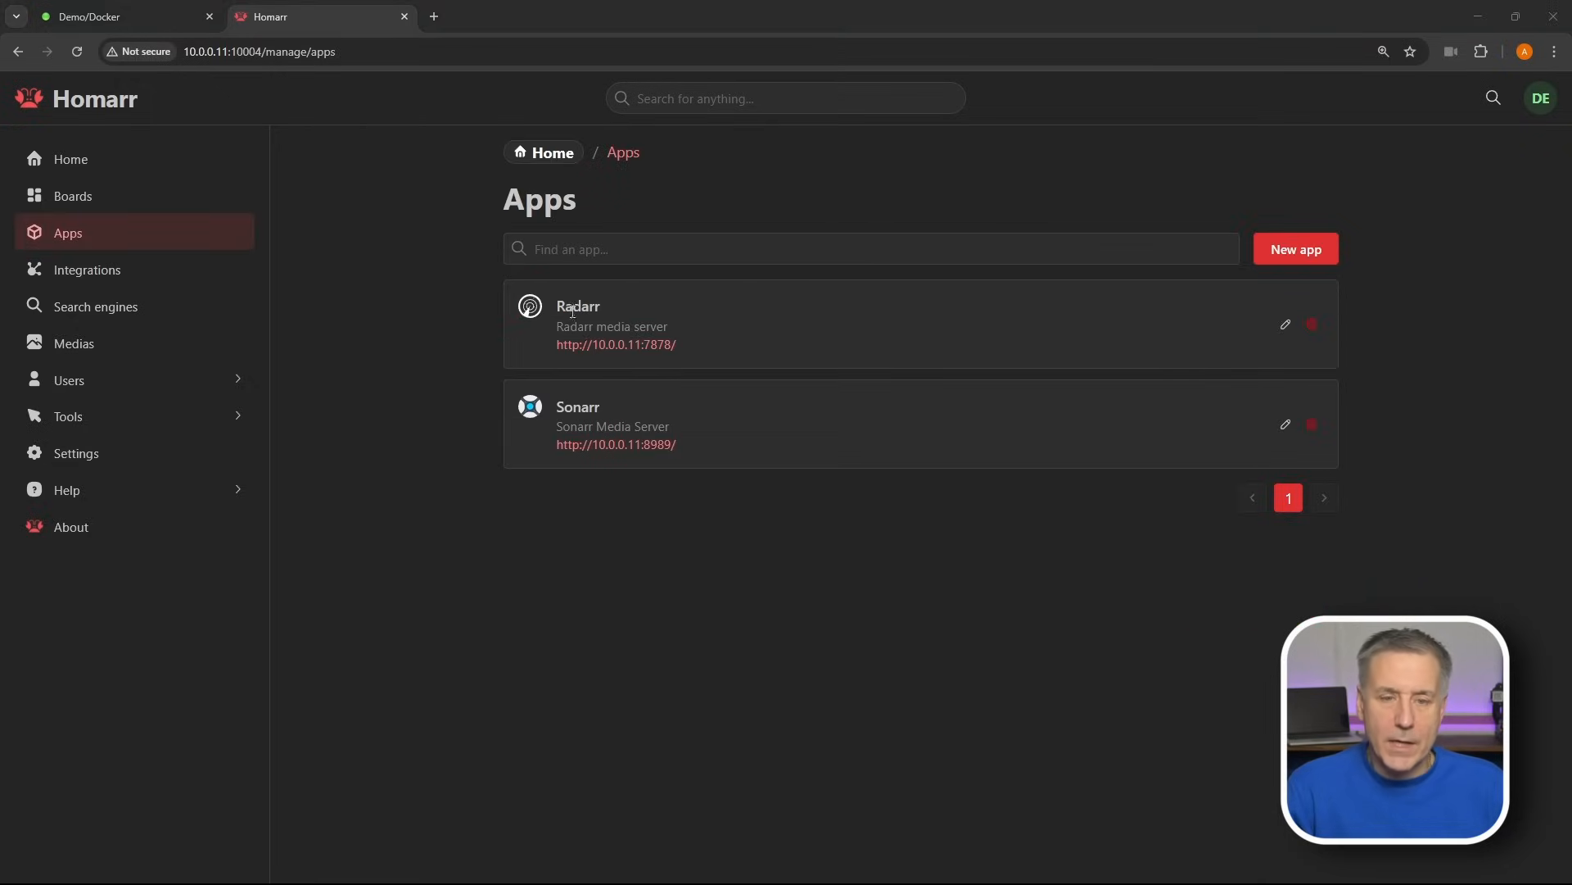
- Edit the Radarr app to use the radarr.svg icon from homarr-labs/dashboard-icons and save it
left_click(1285, 325)
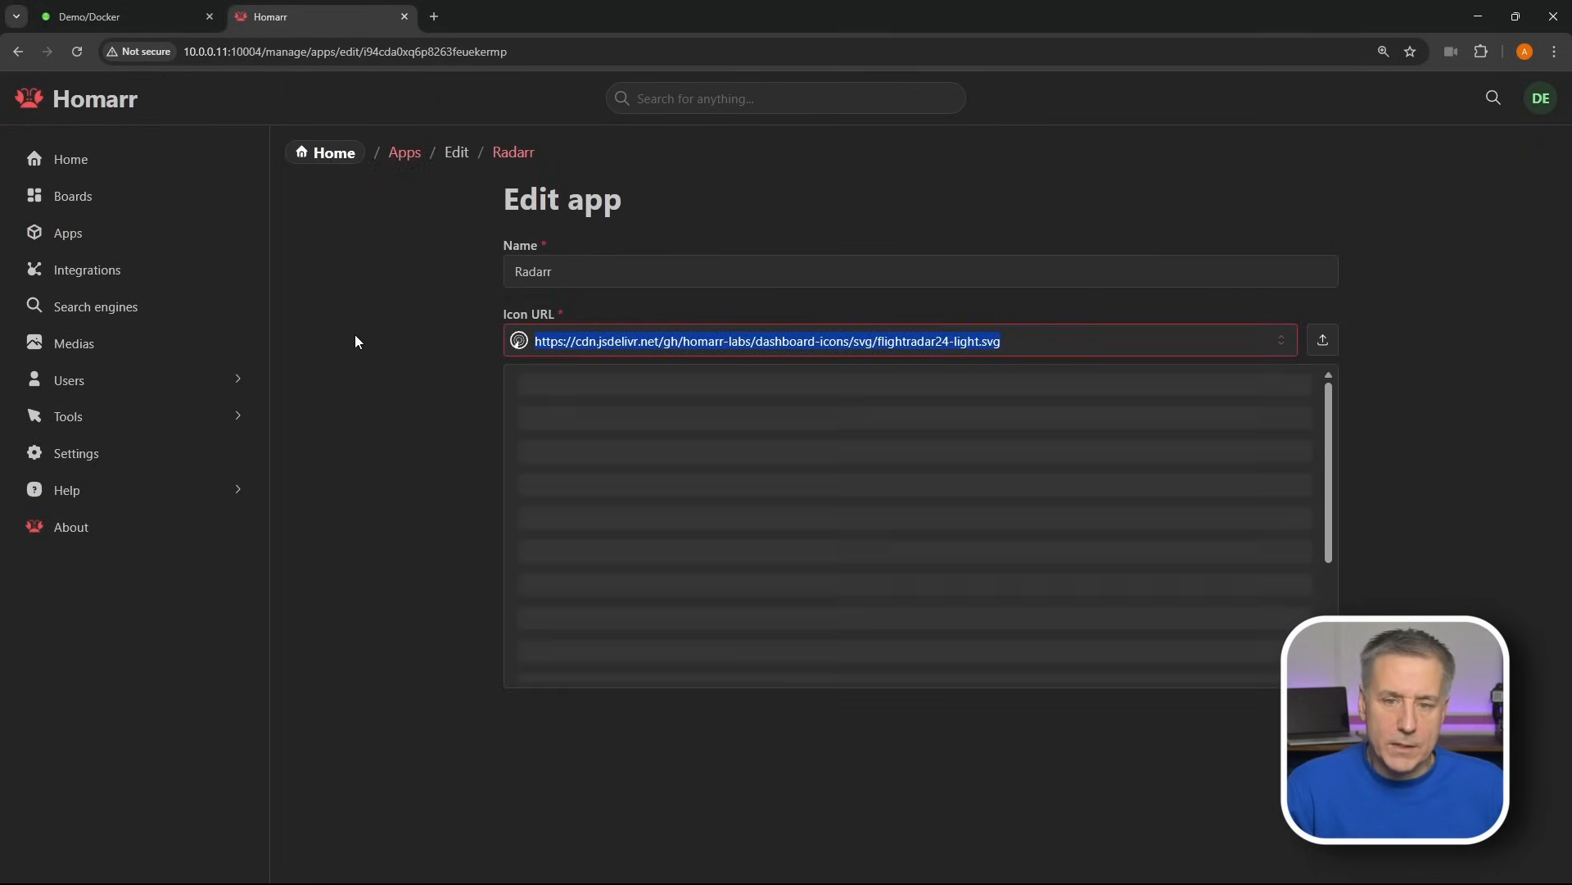
left_click(622, 278)
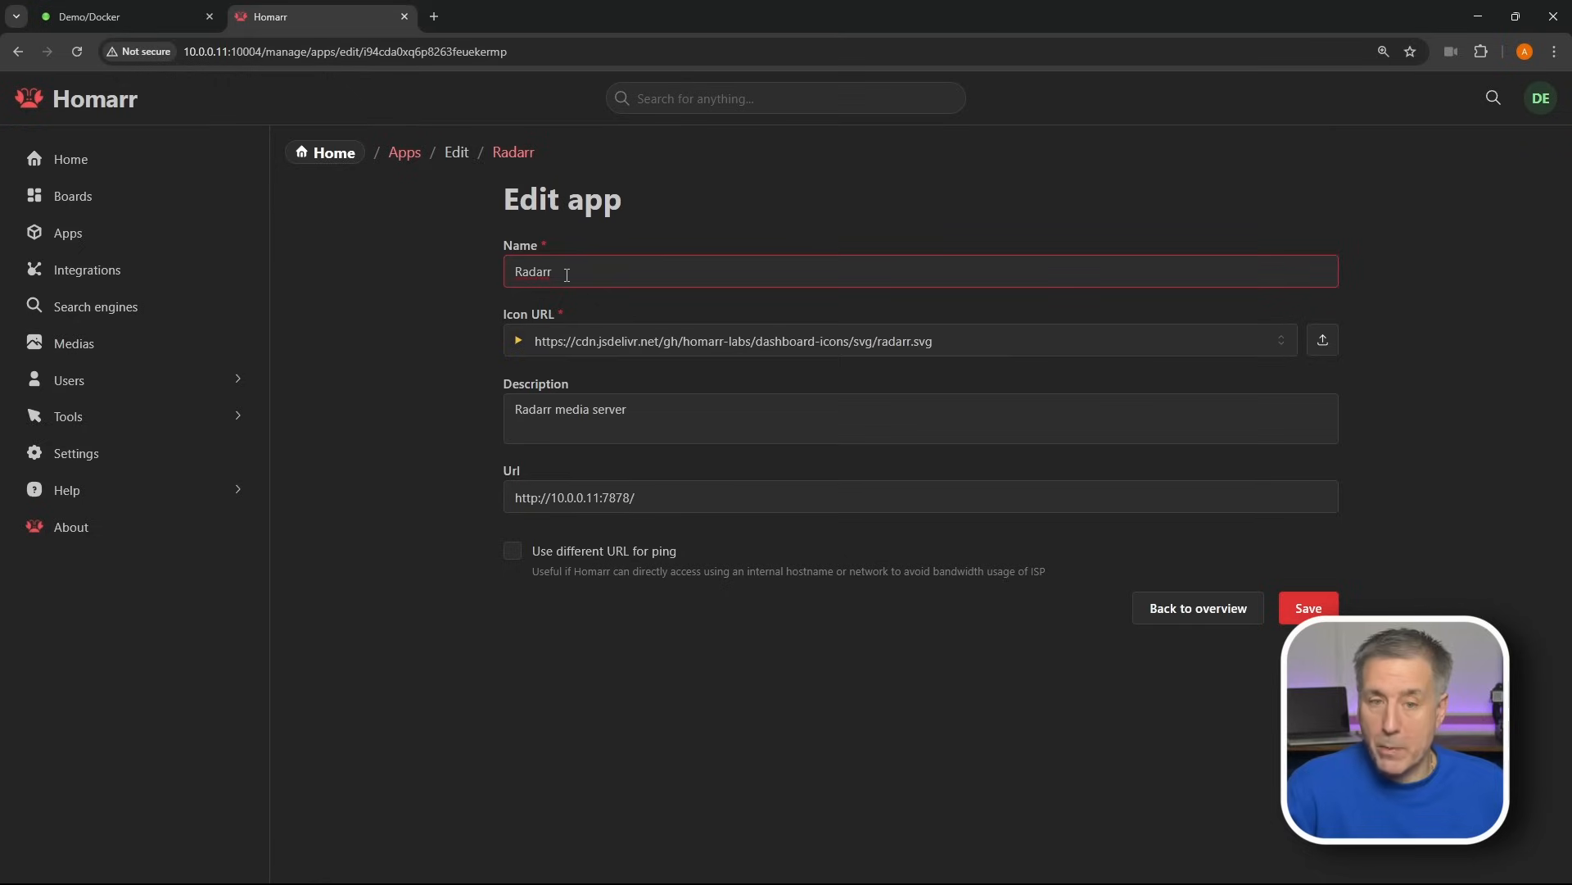
left_click(1309, 609)
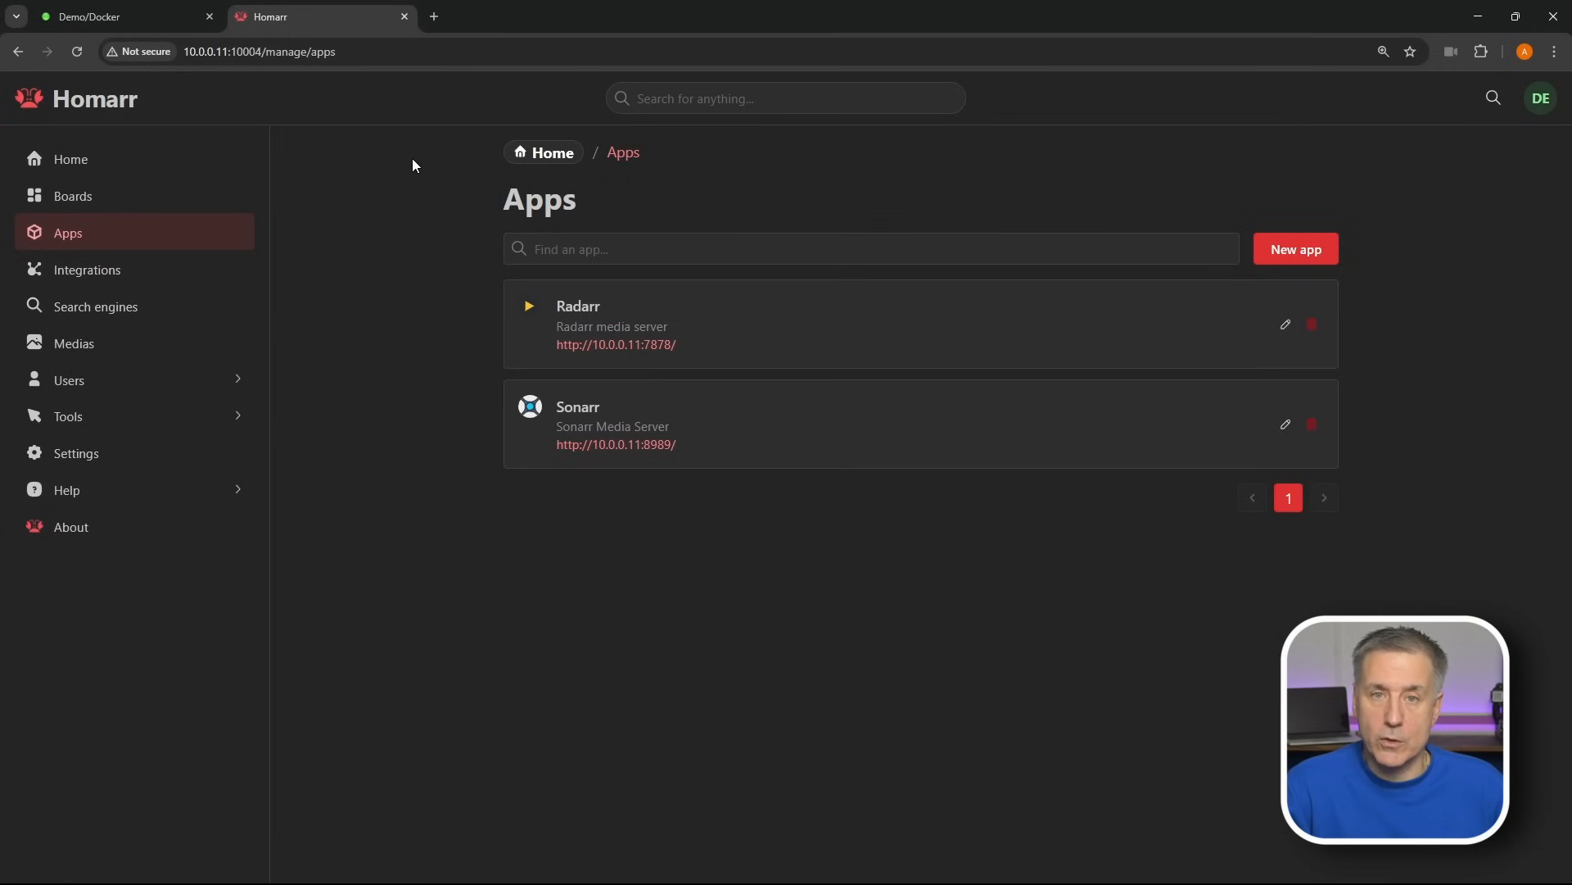
left_click(109, 282)
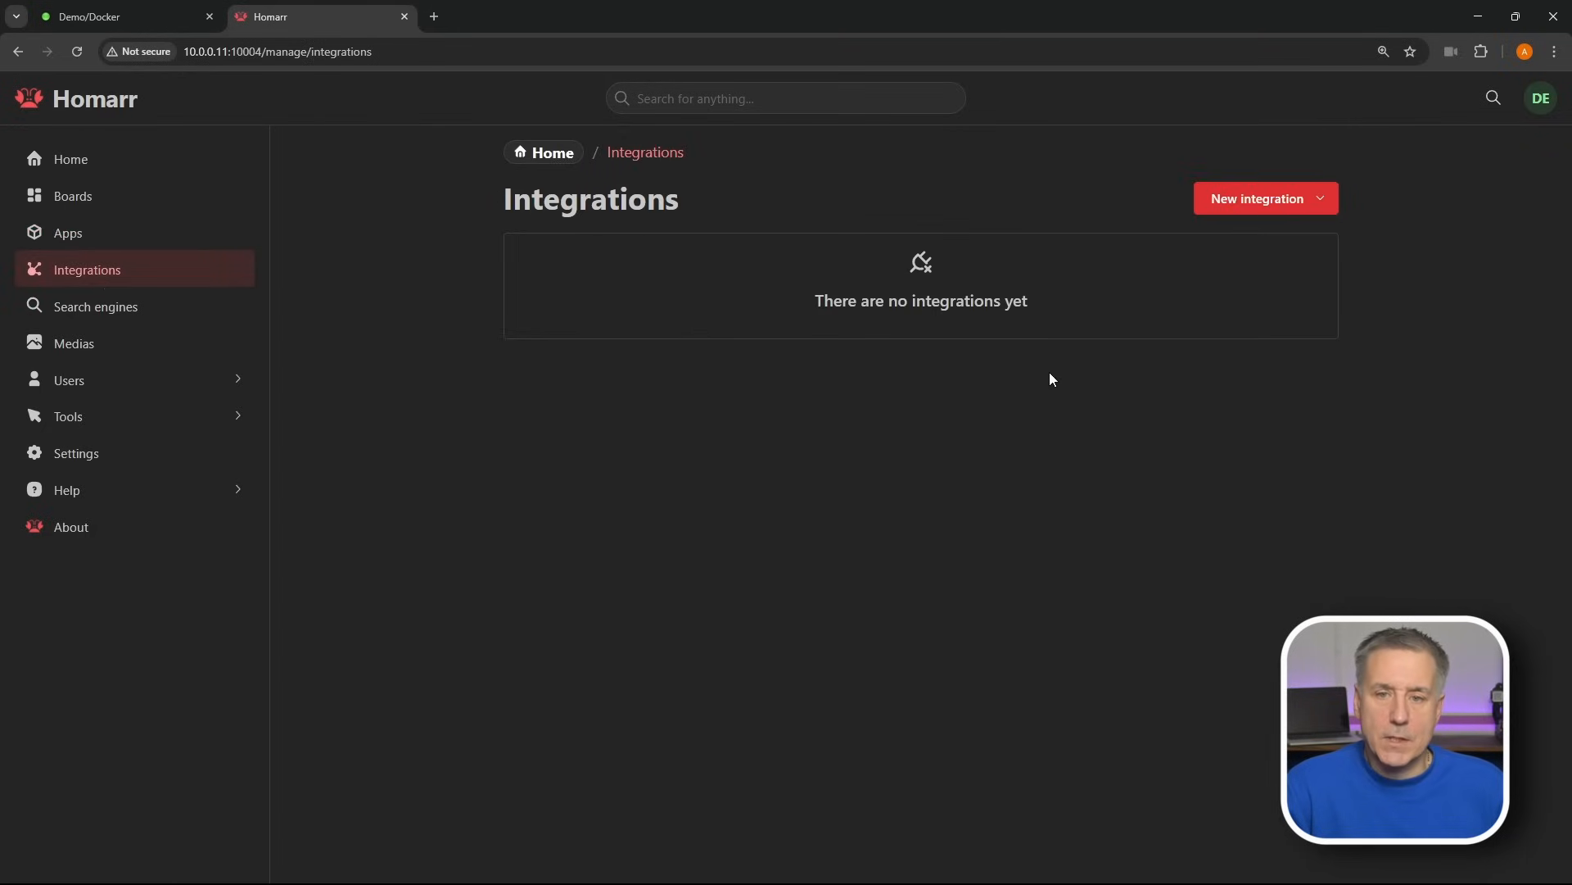
left_click(1263, 203)
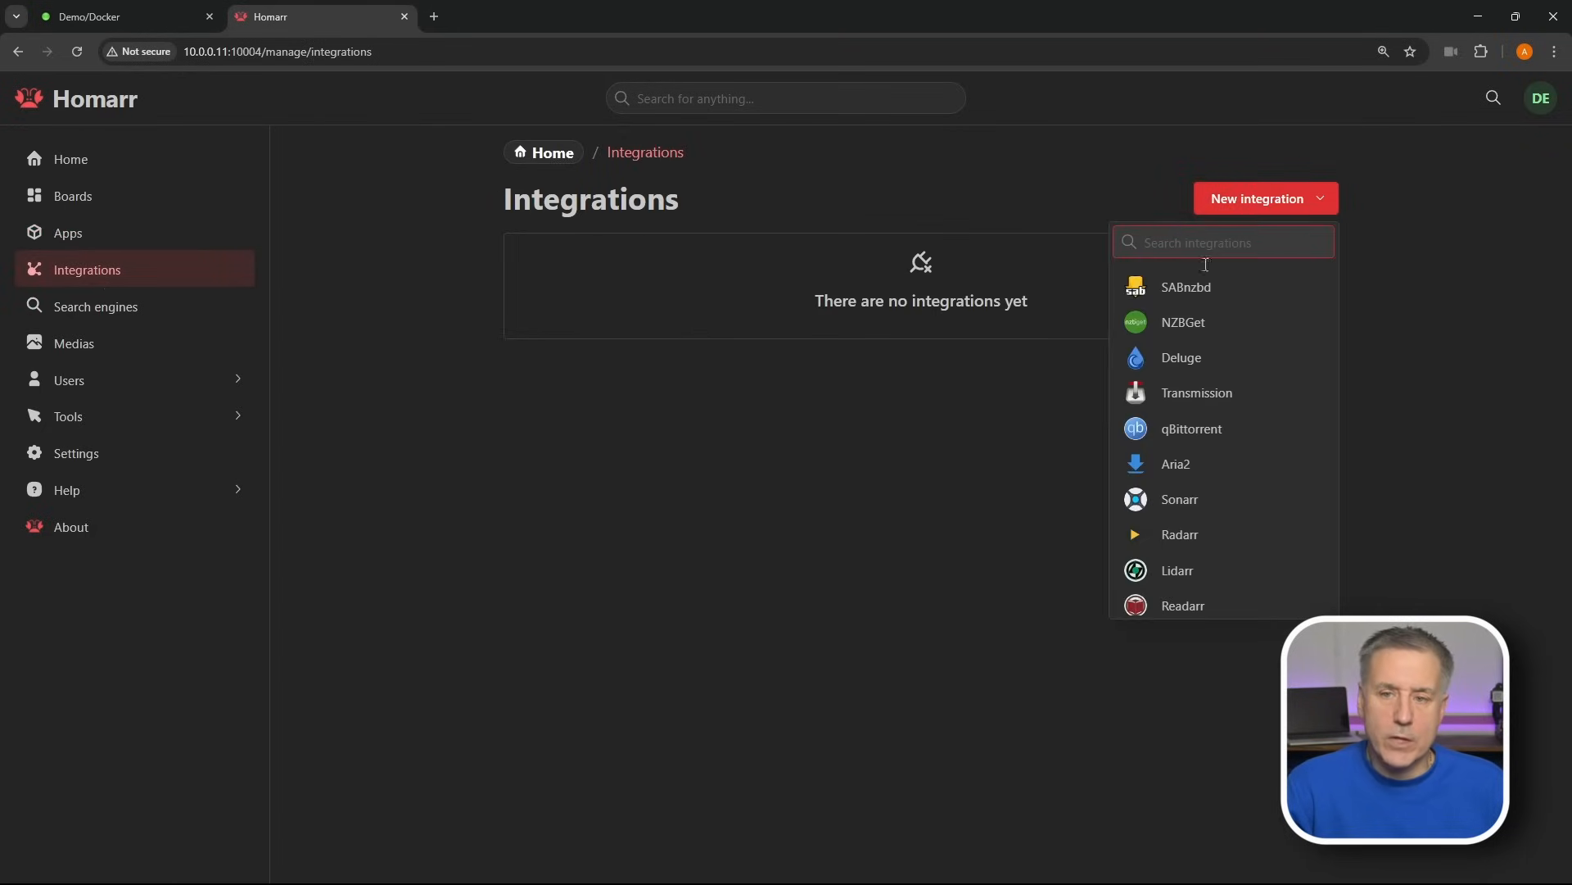
left_click(1199, 359)
left_click(589, 338)
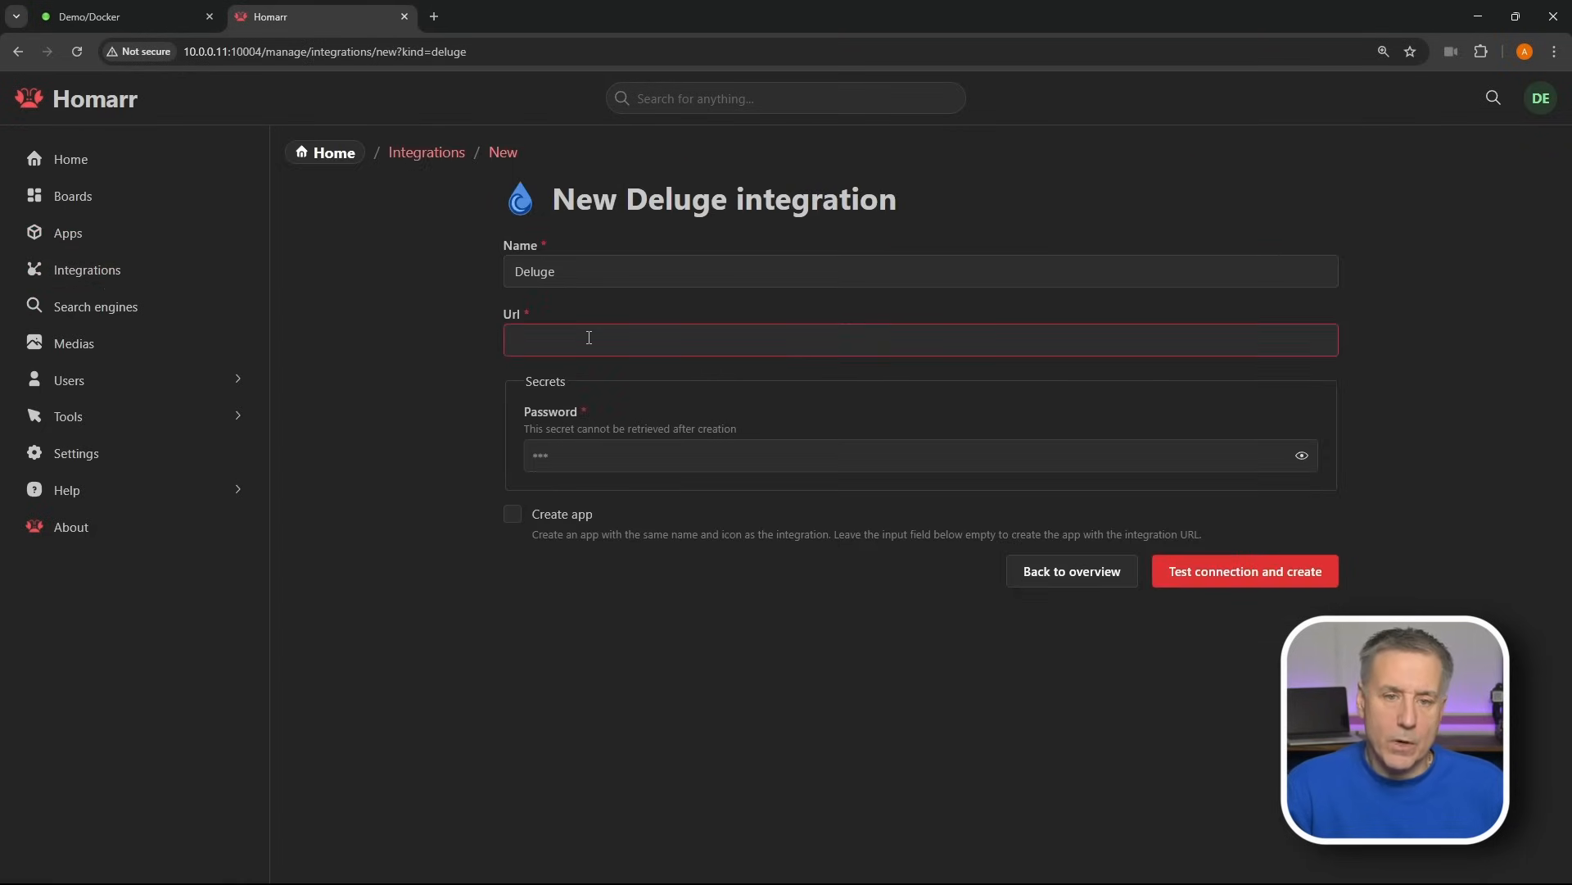
type("http://")
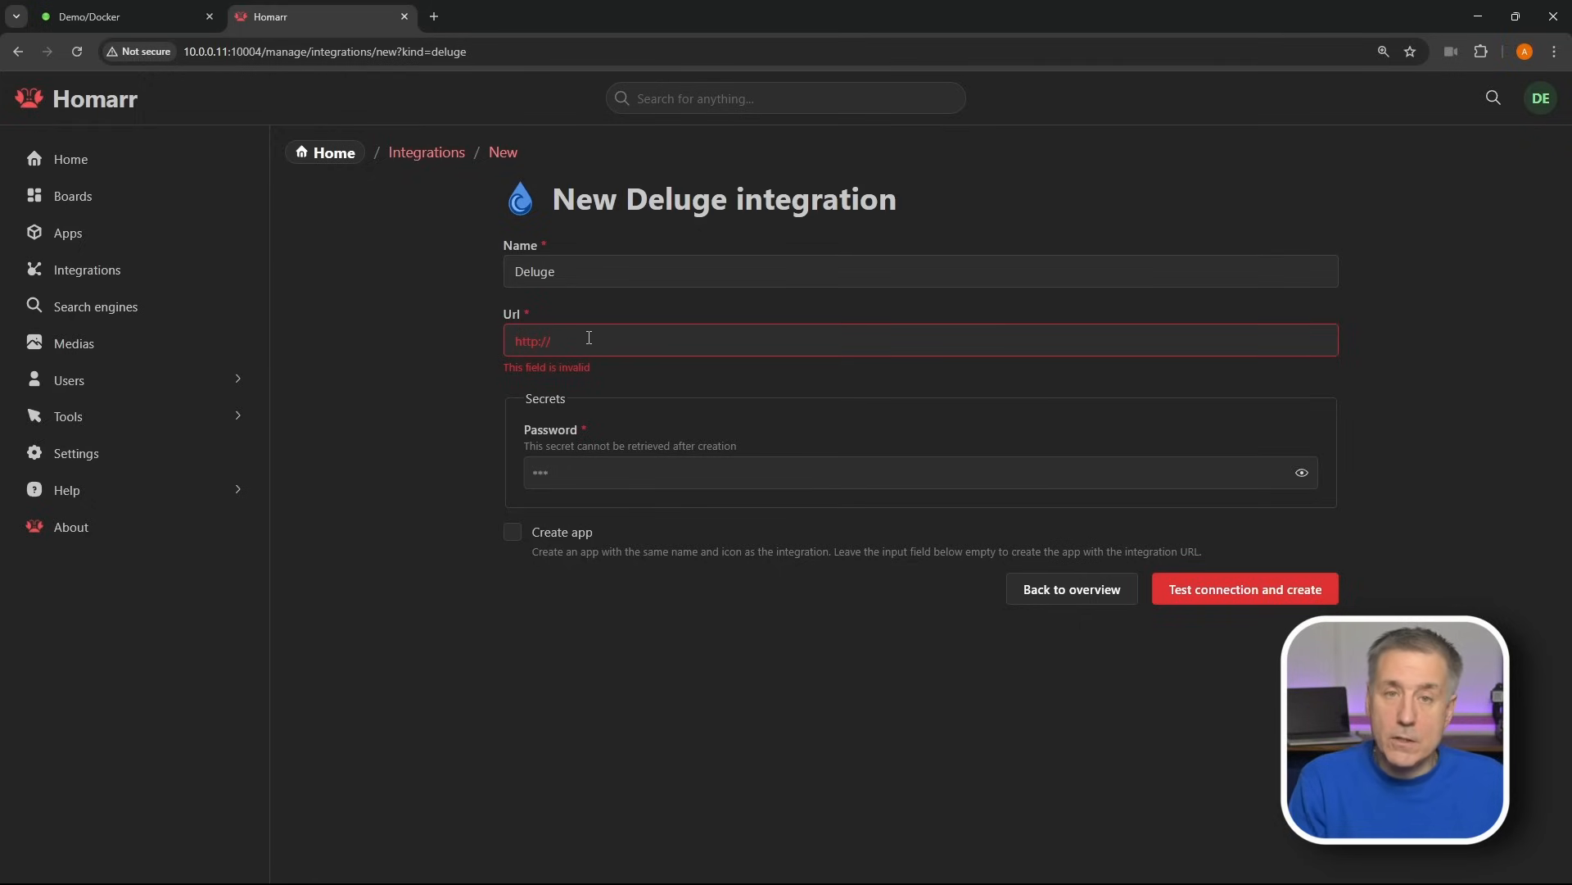
type("10.0.0.11:8112")
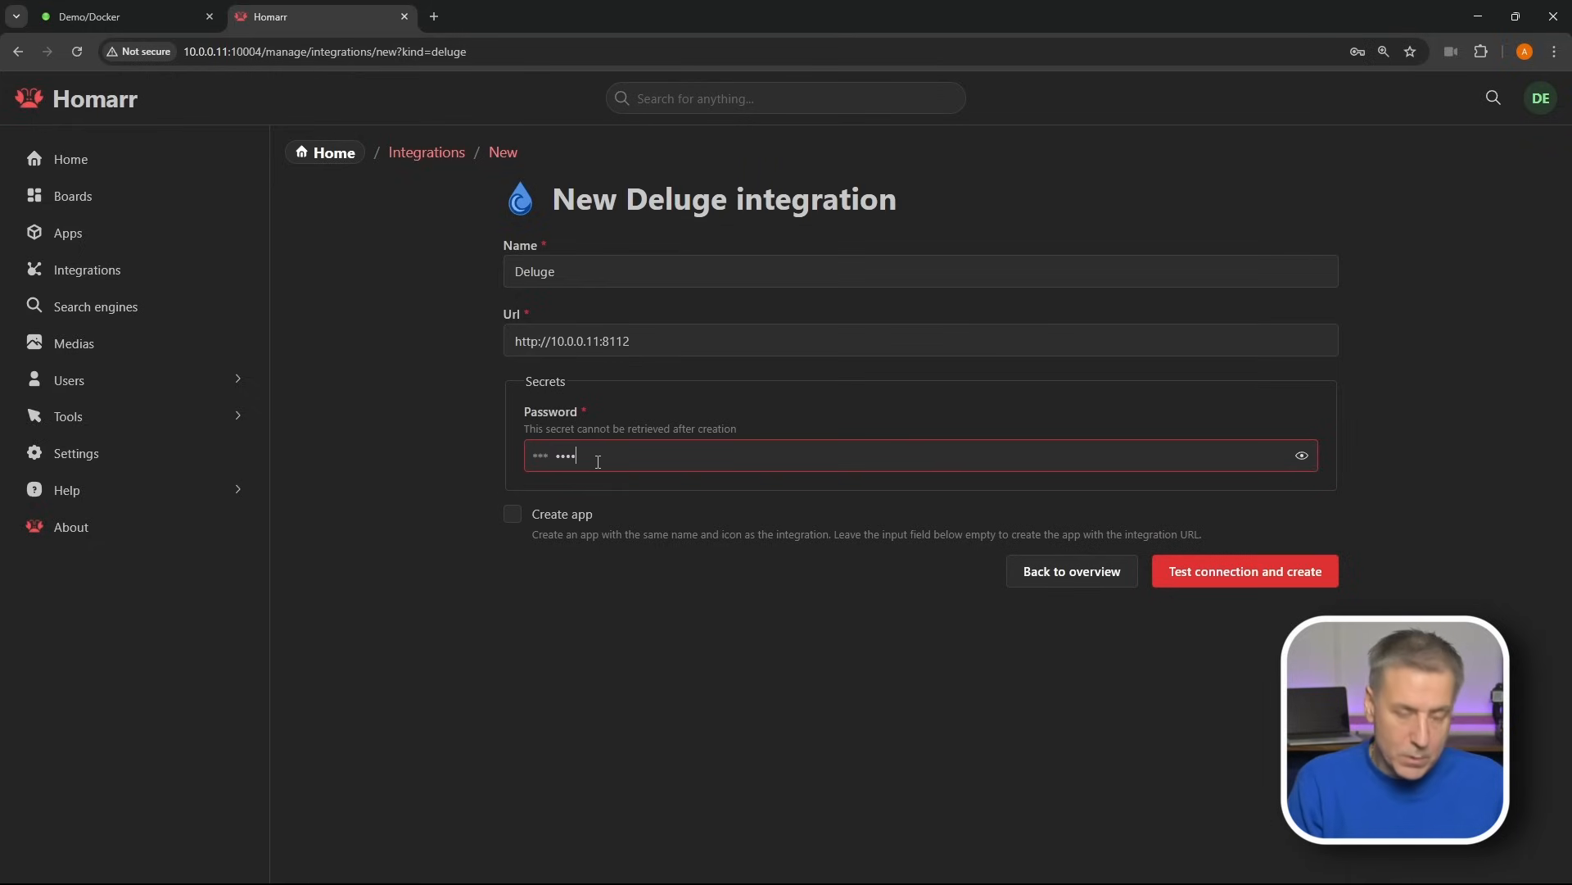
- Enter the Deluge password, enable creating a matching app, and test and create the integration
type("****")
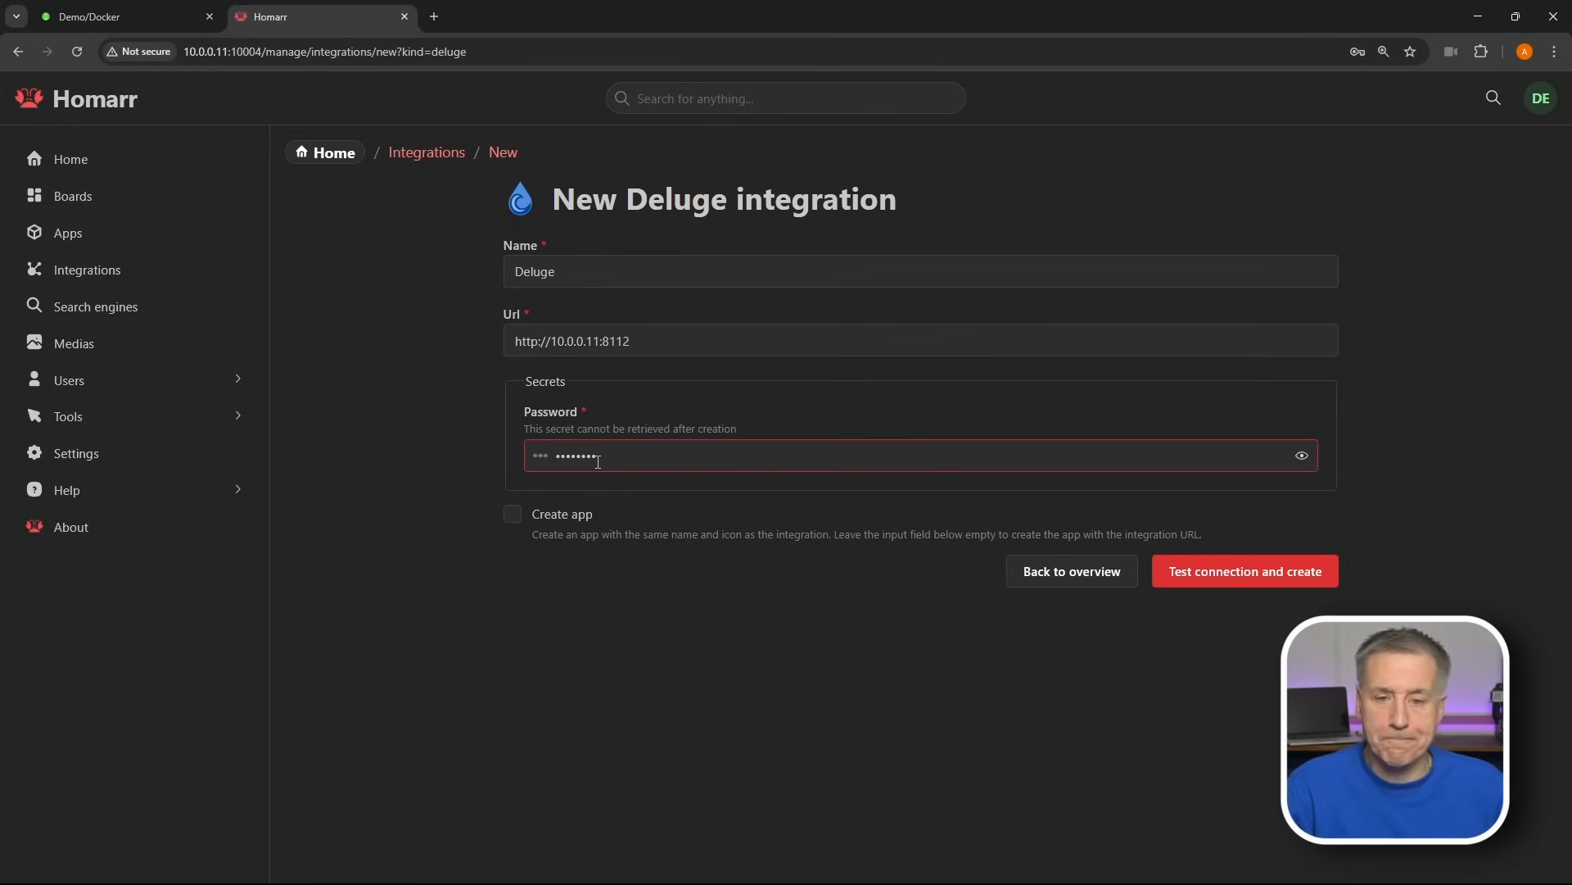
left_click(514, 515)
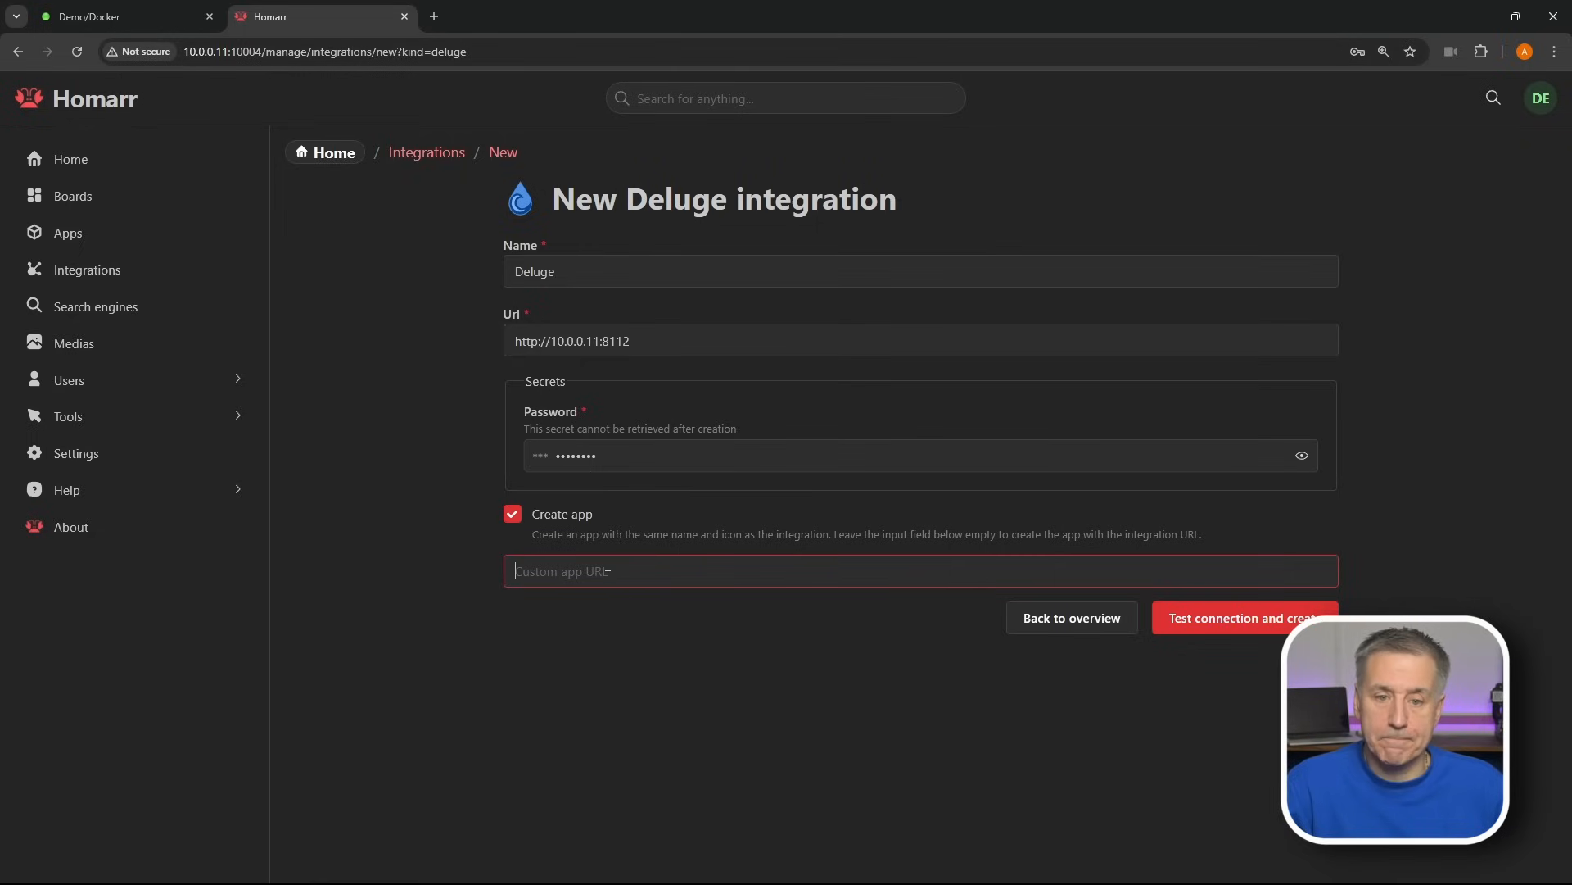
left_click(1226, 630)
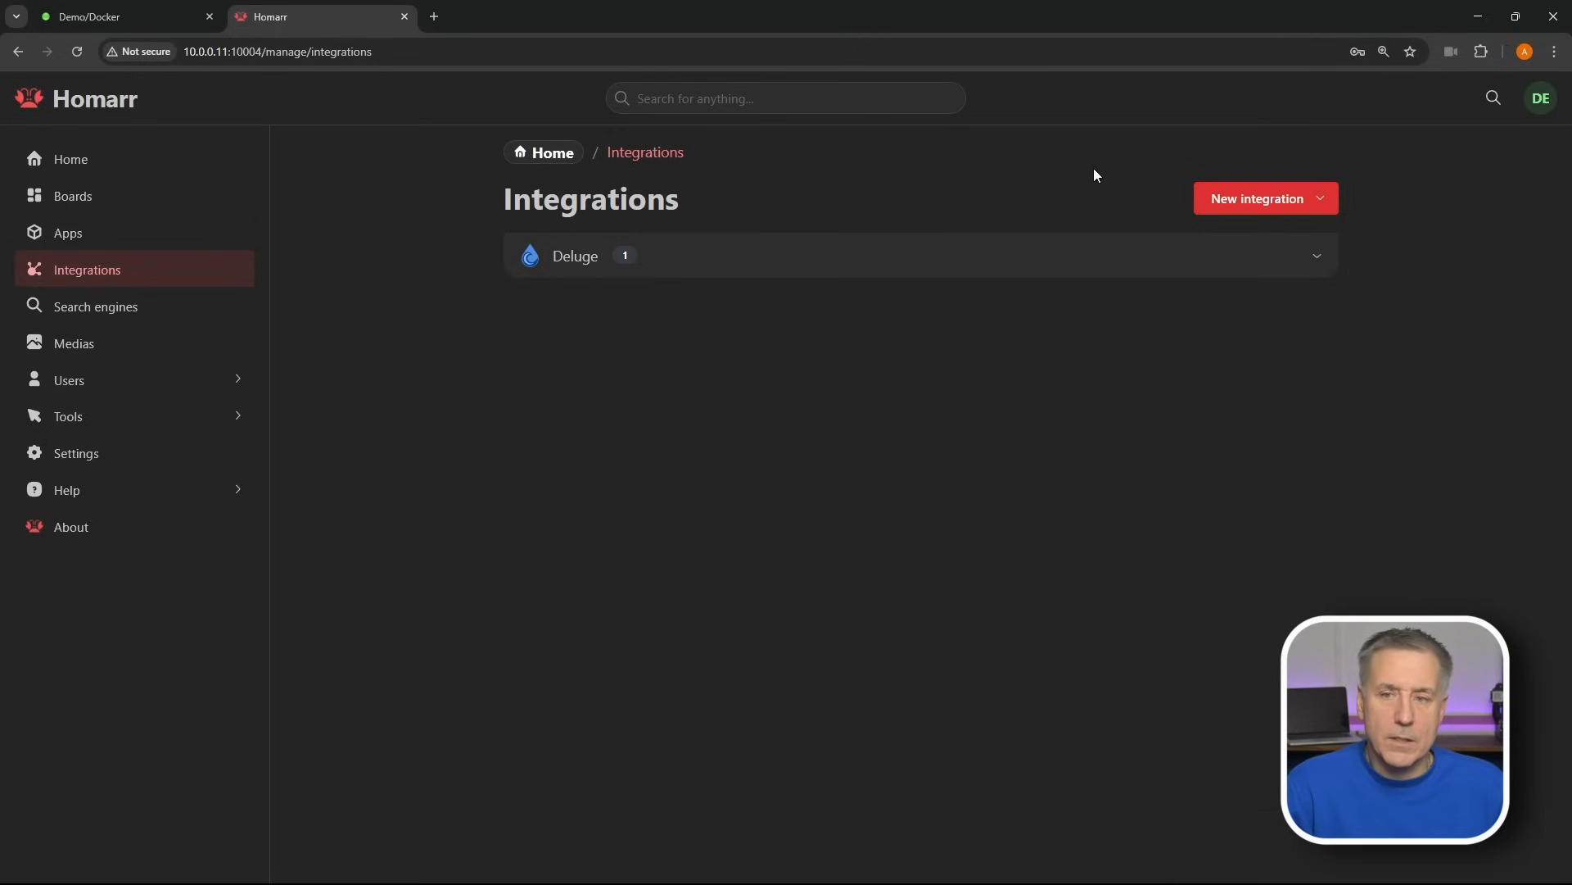
left_click(1258, 208)
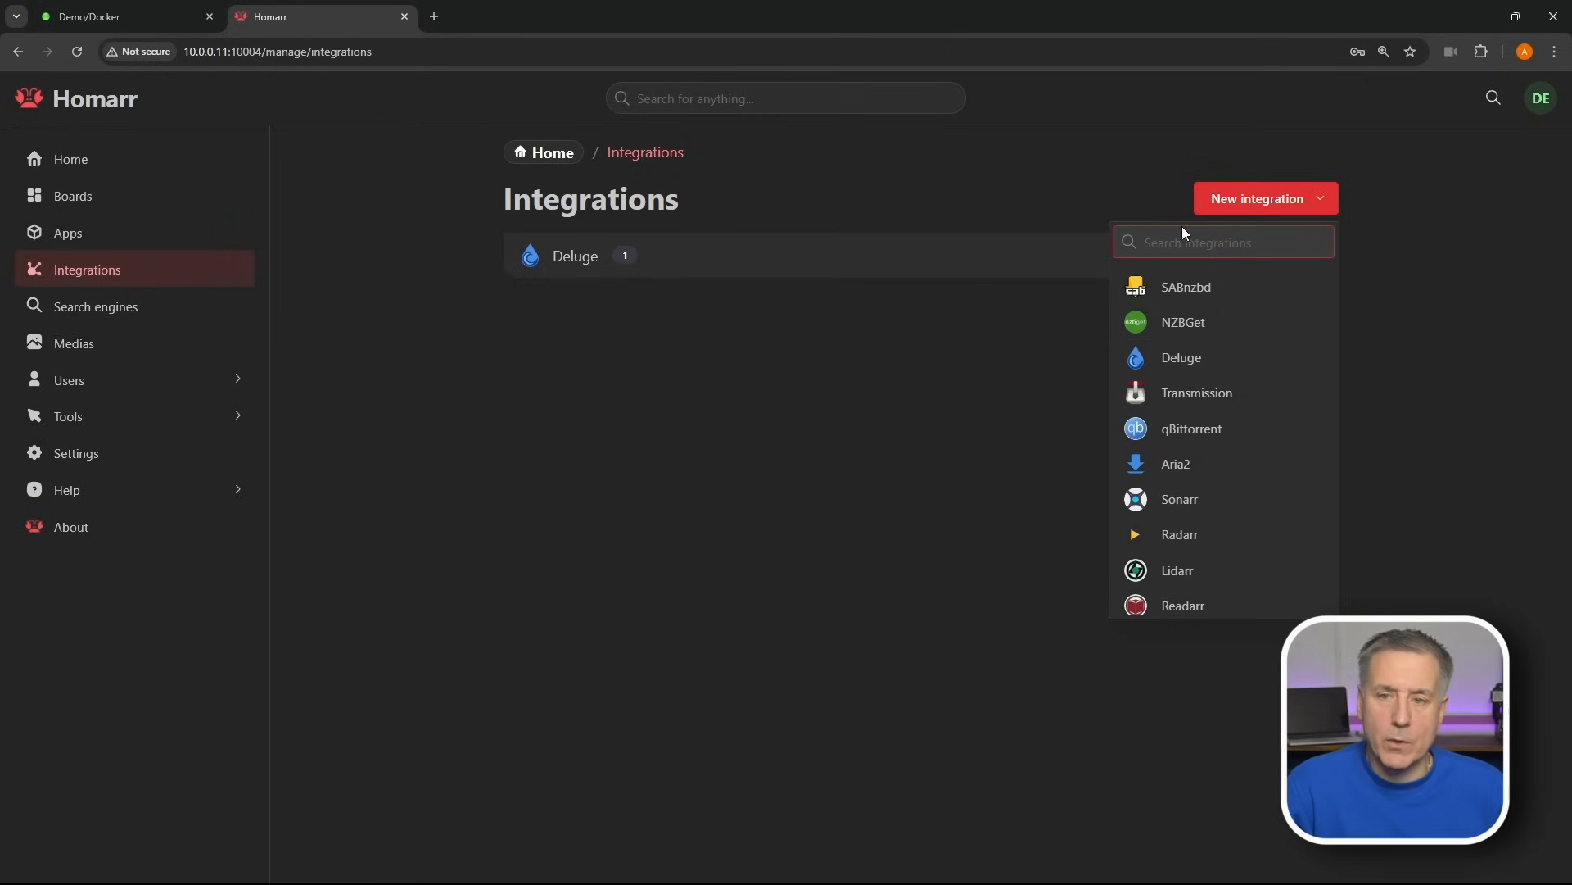
left_click(1171, 287)
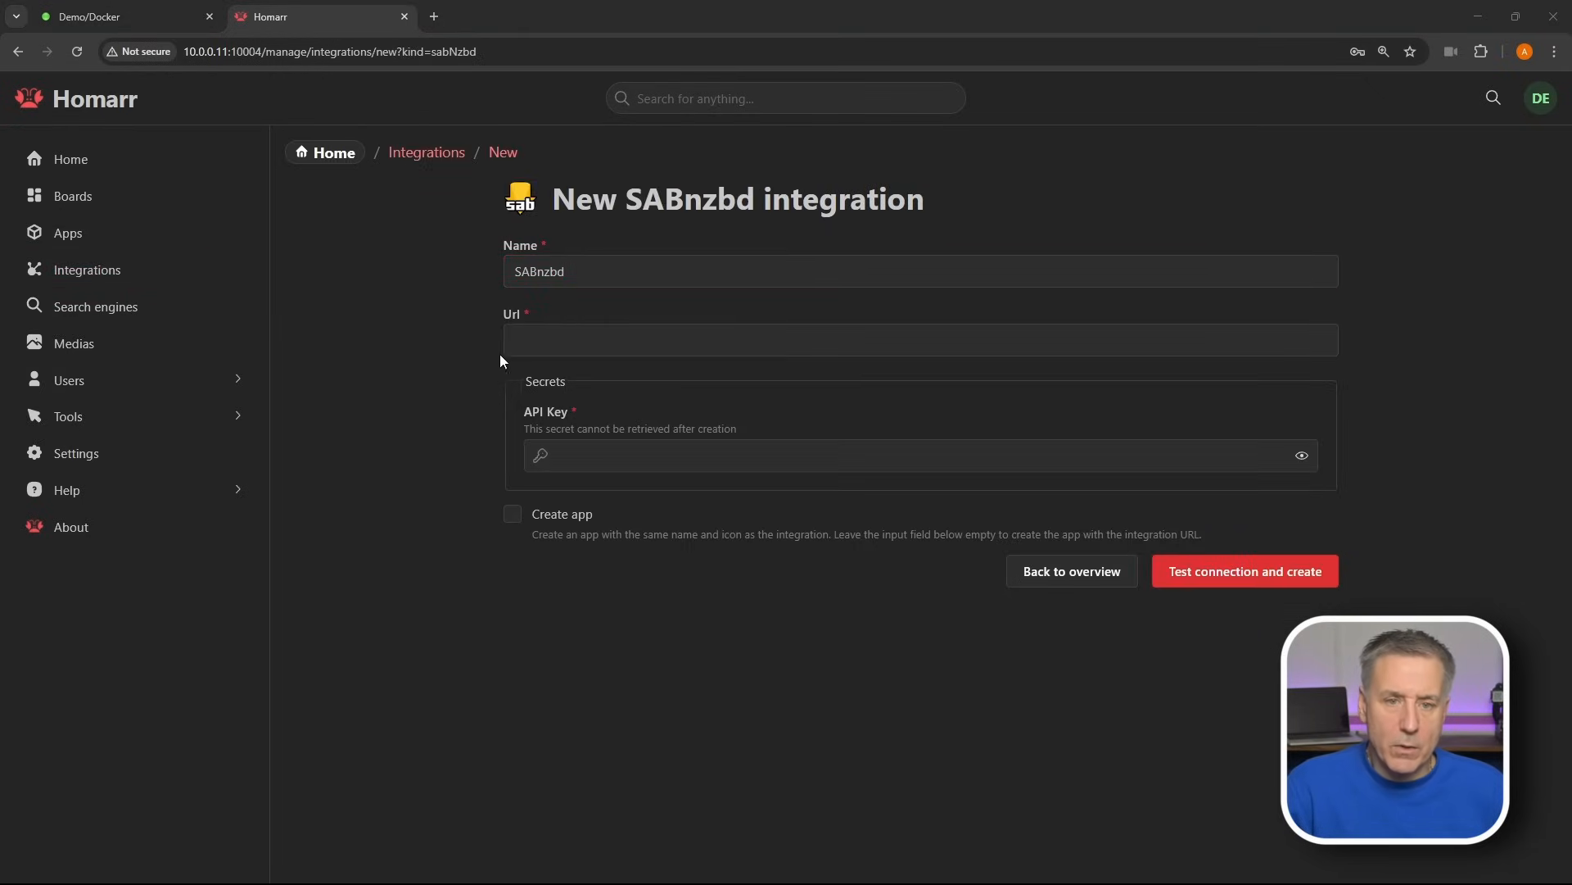
left_click(555, 349)
type("http://10.0.0.11:8084/")
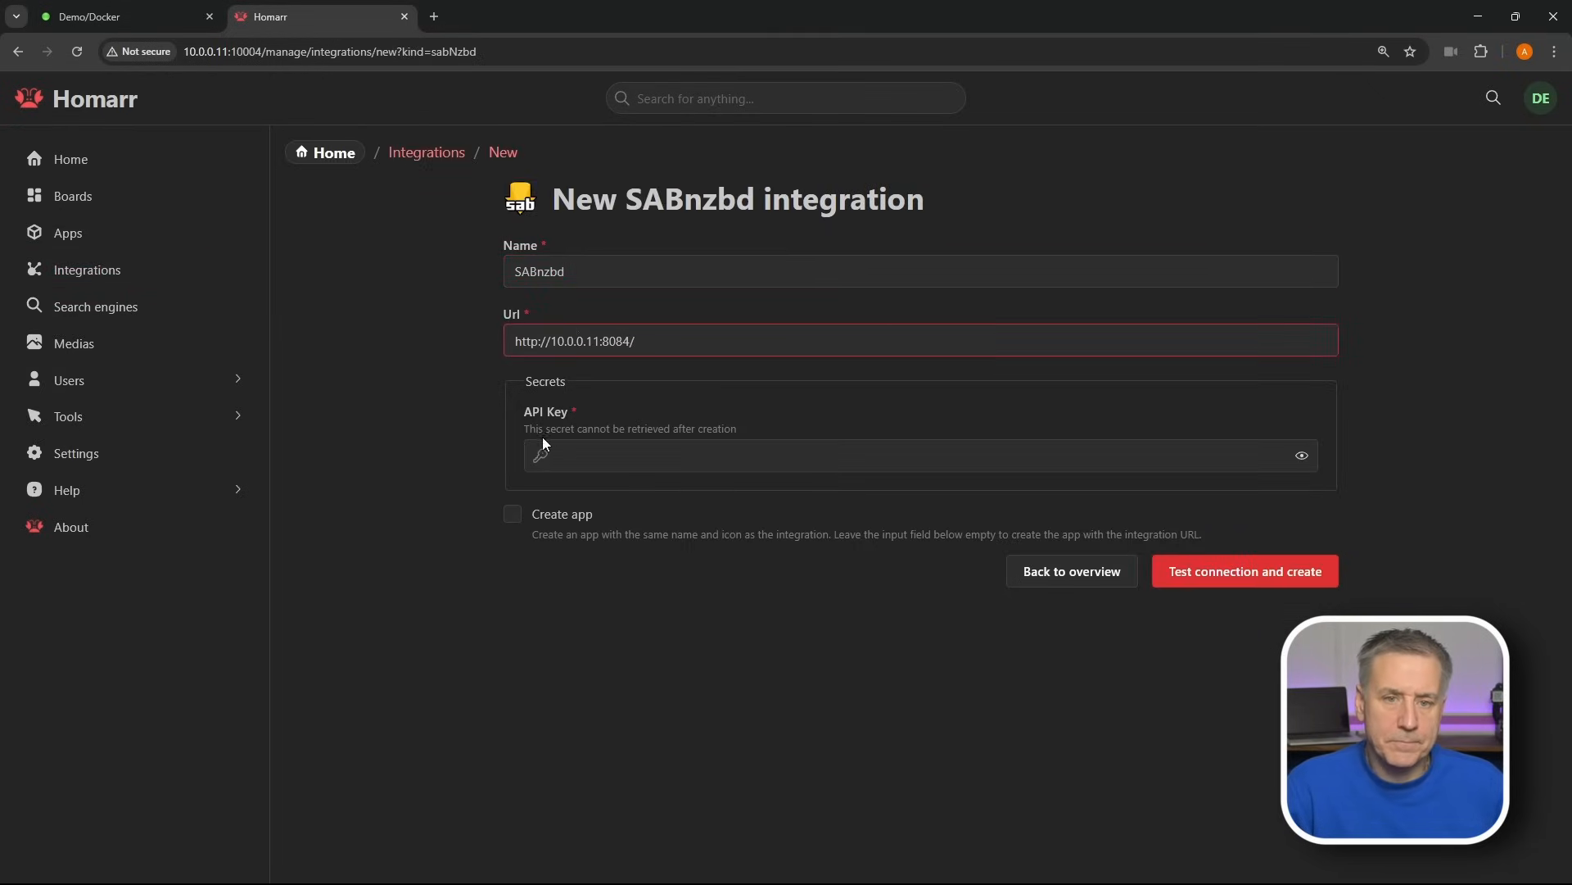
- Open the SABnzbd web interface from Unraid's Docker containers and copy the API key from its general configuration
left_click(115, 17)
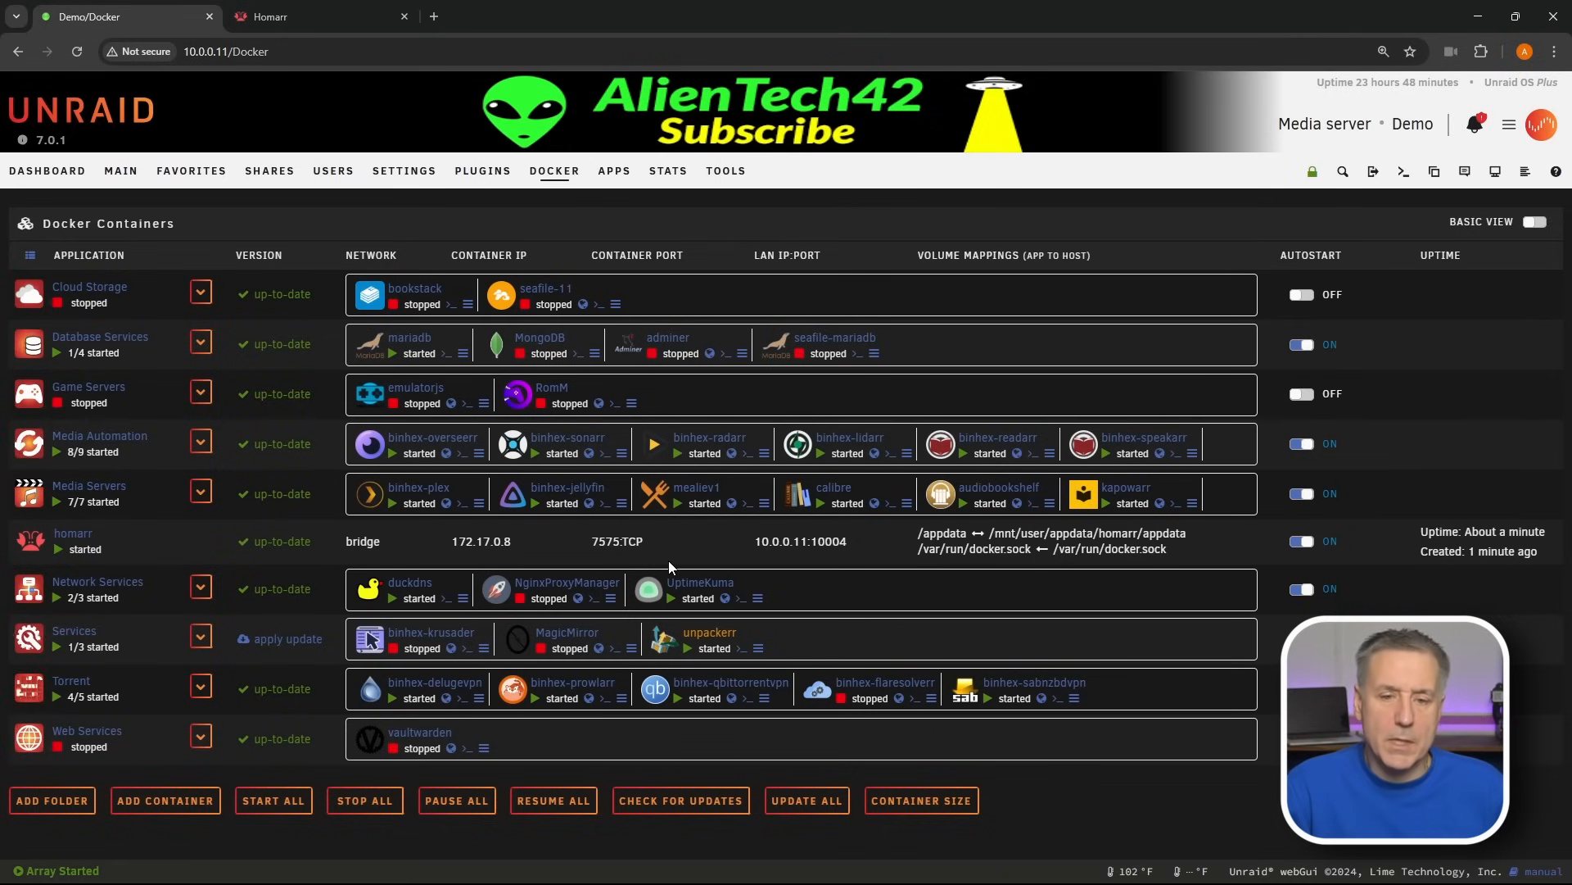
left_click(806, 800)
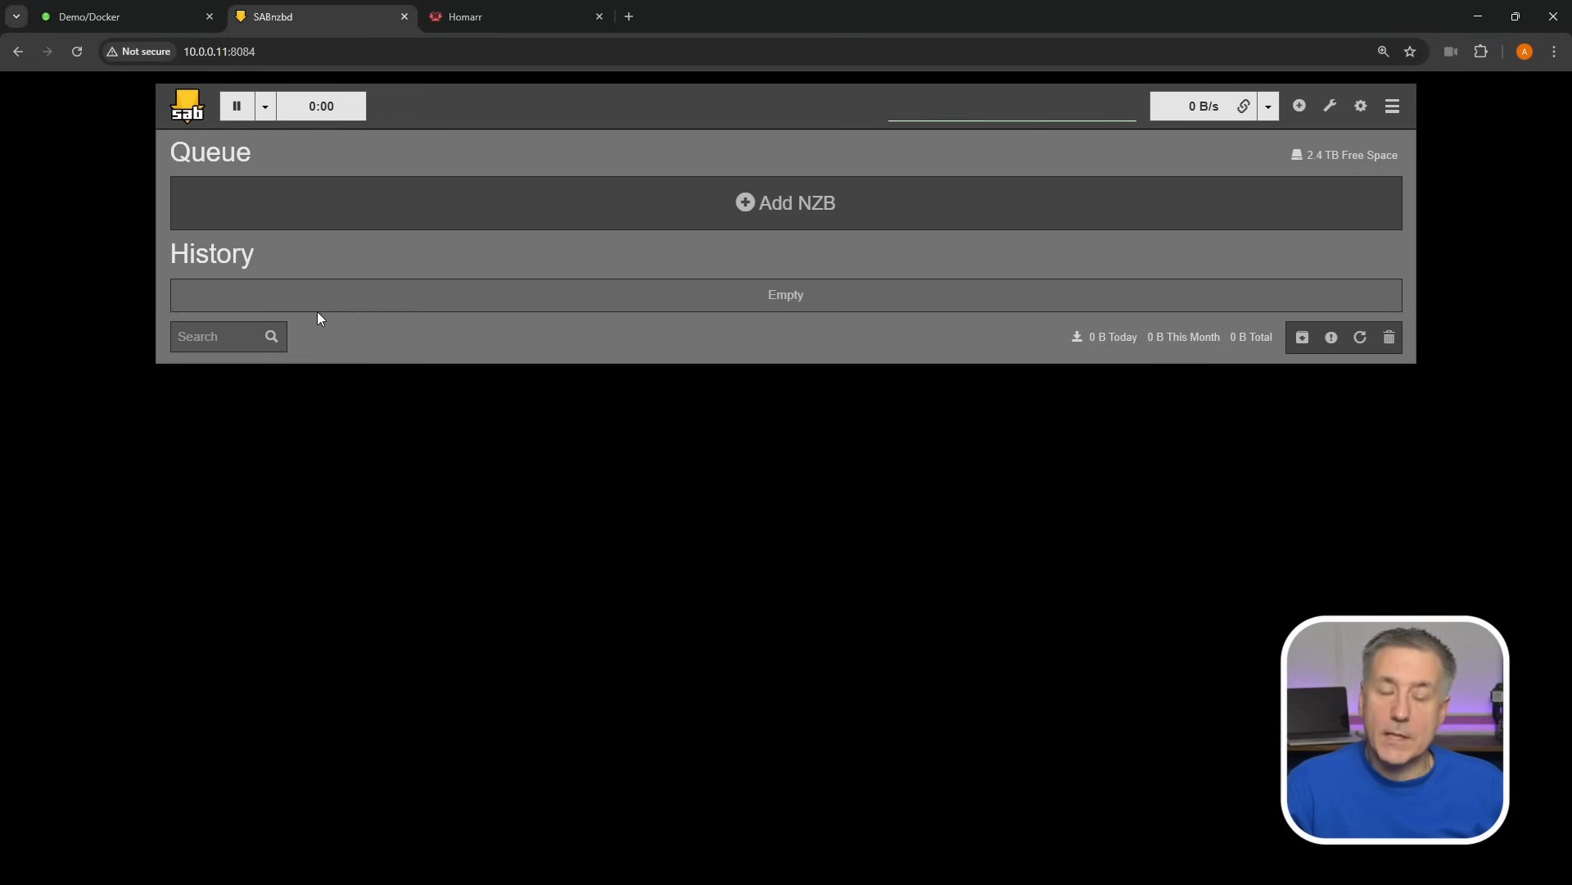
left_click(1361, 109)
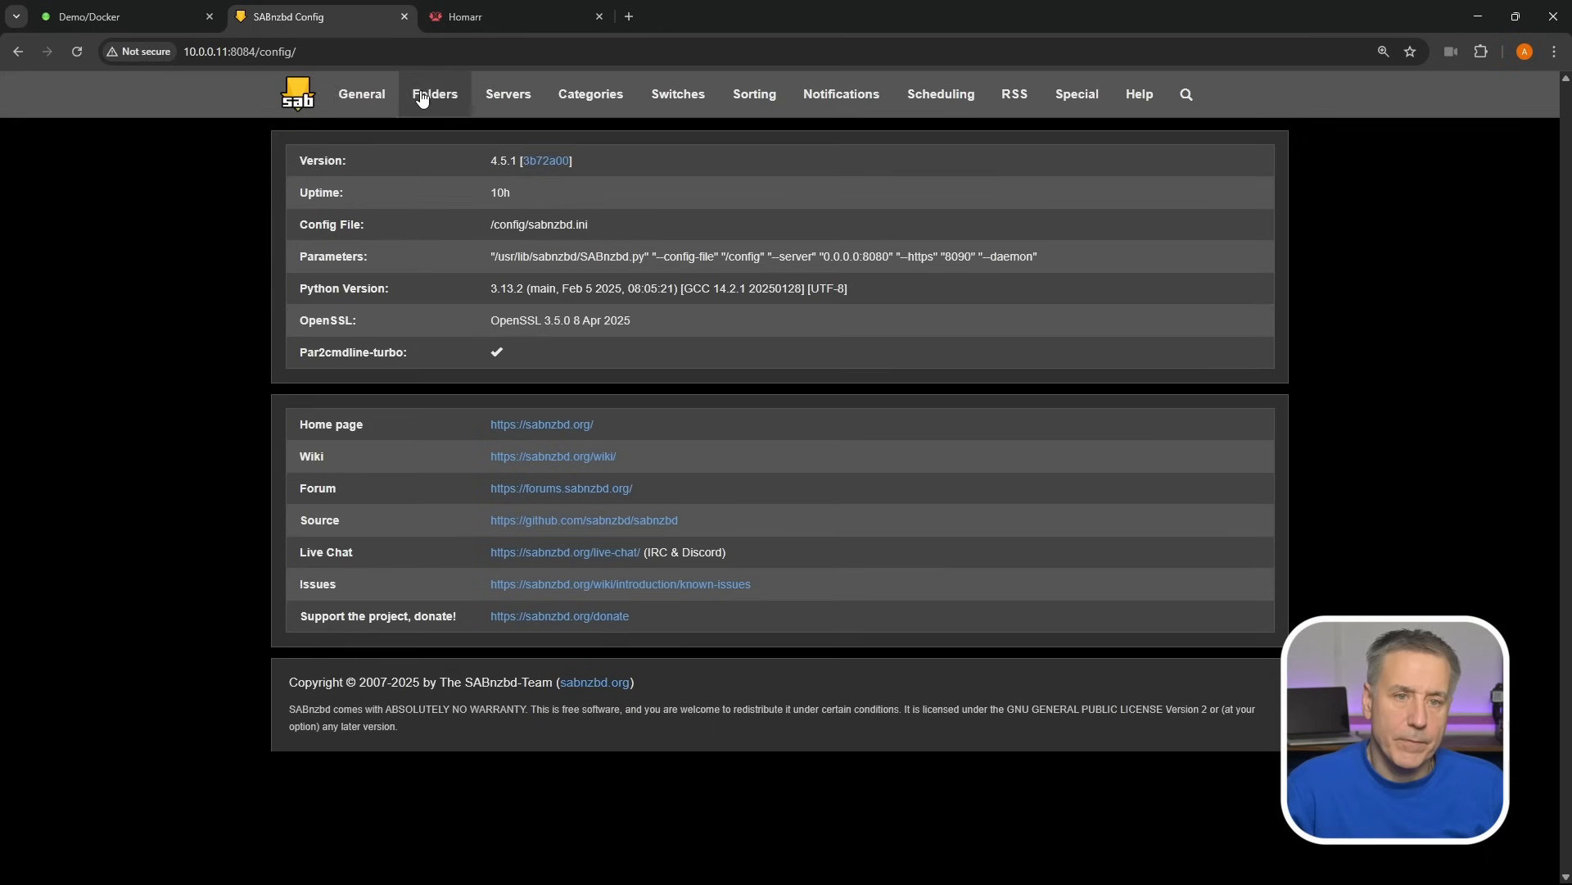
left_click(387, 95)
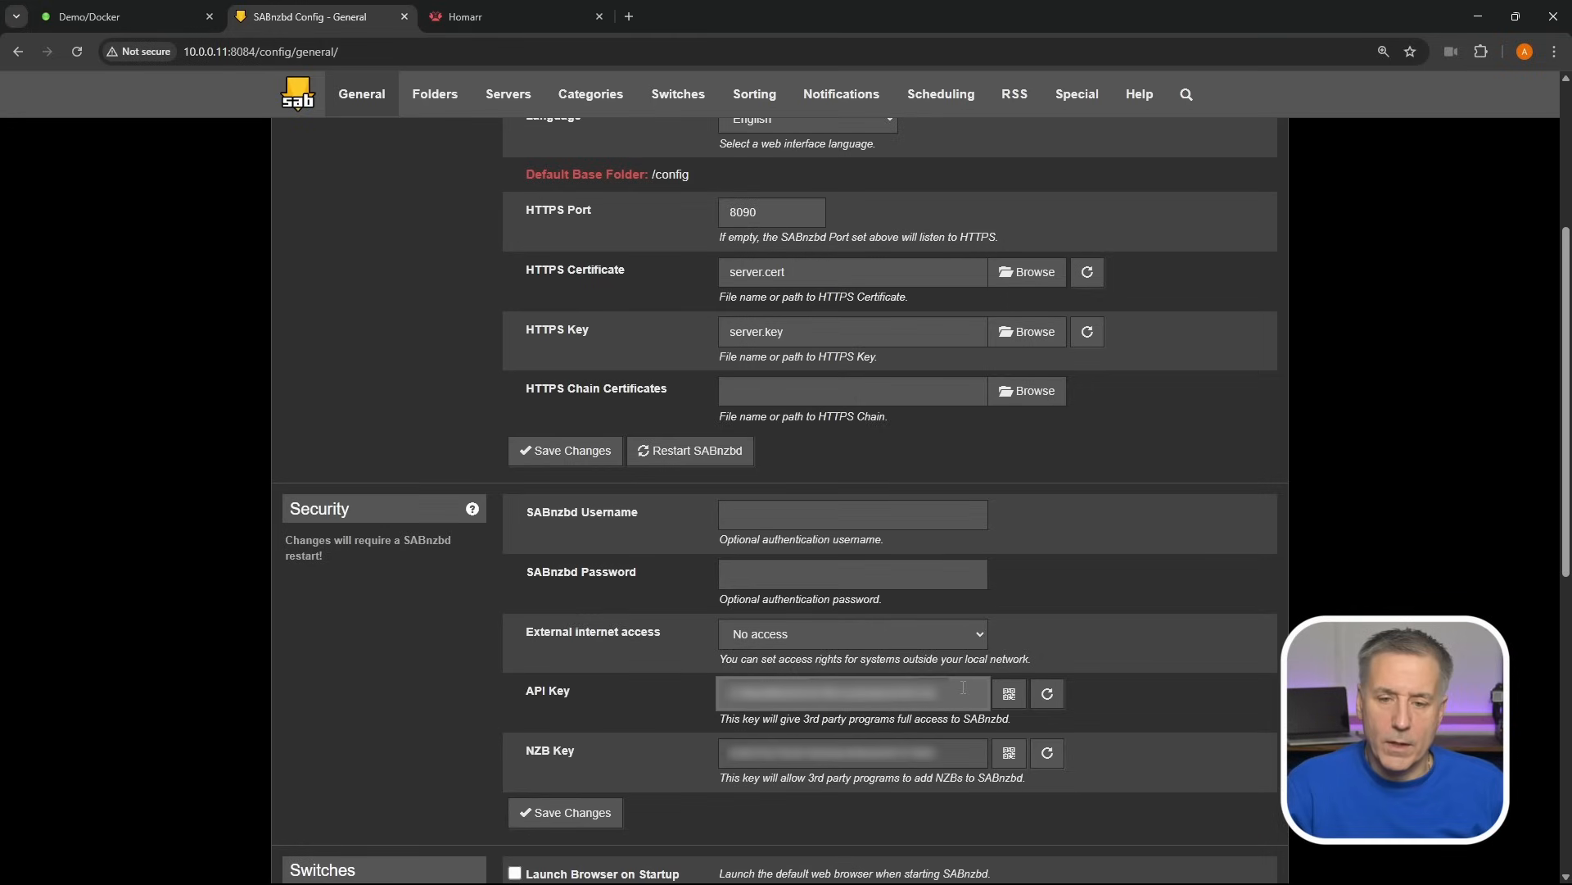
left_click_drag(963, 687, 725, 703)
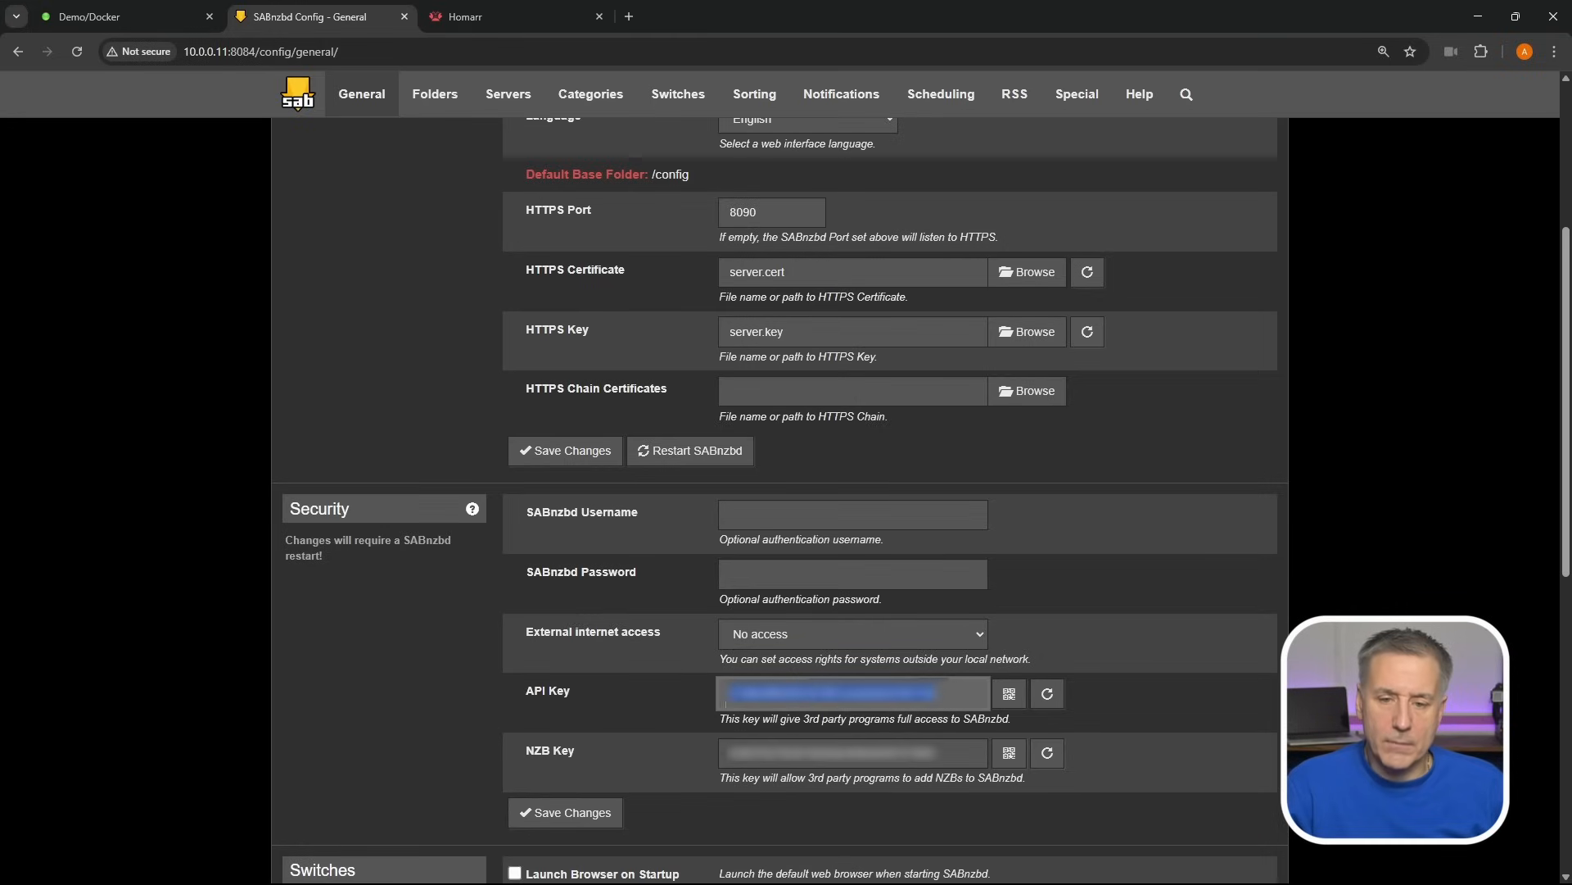
- Back in Homarr, paste the SABnzbd API key, enable creating a matching app, and test and create the integration
left_click(503, 32)
left_click(625, 456)
key("ctrl+v")
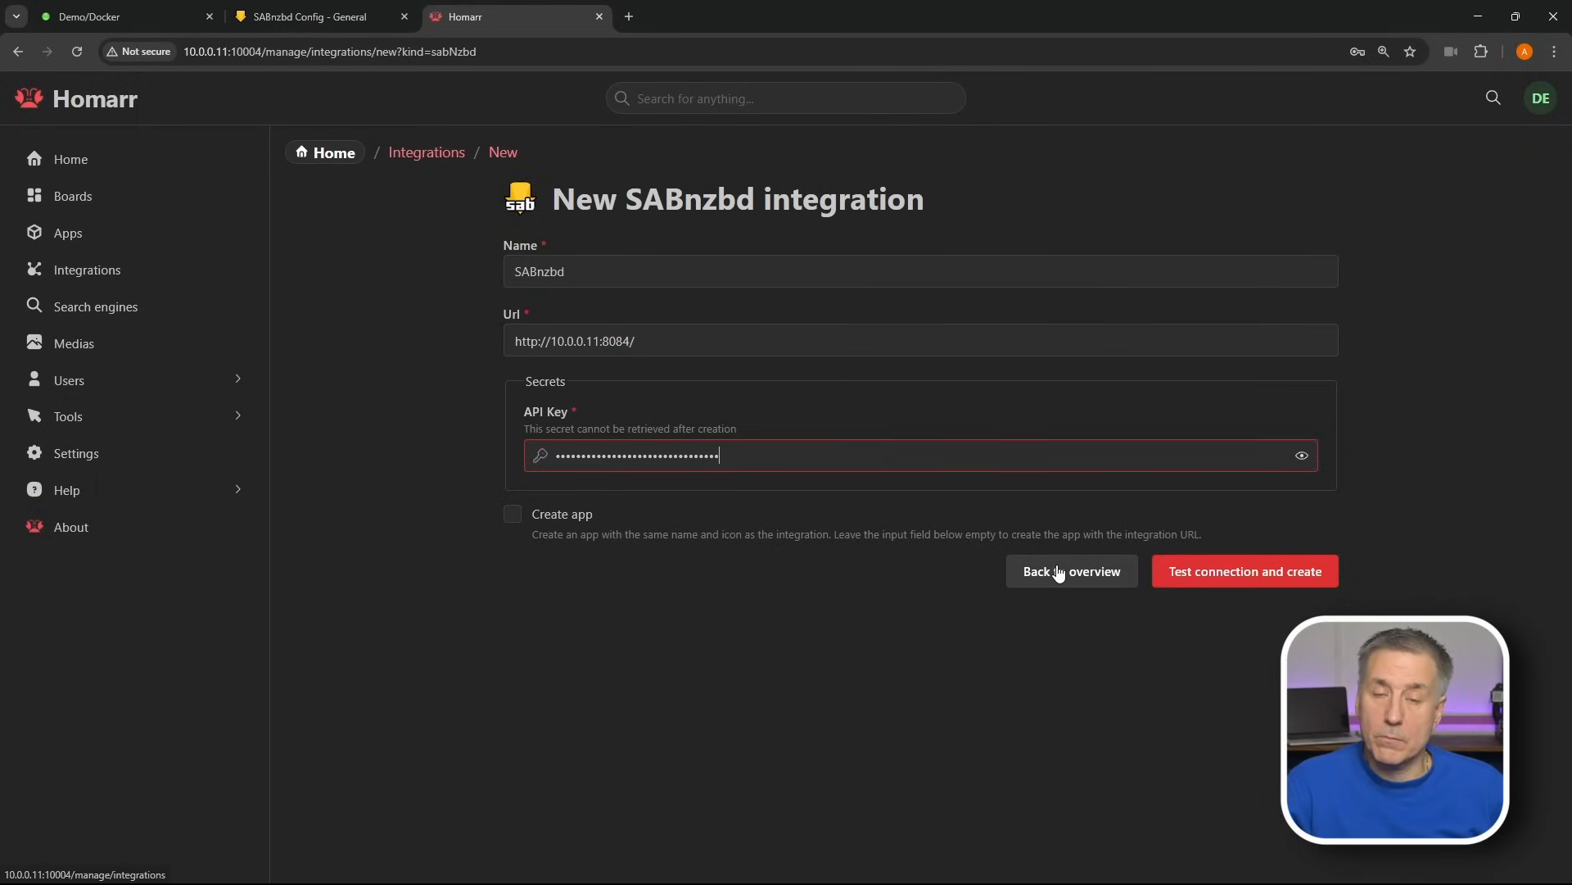
left_click(542, 514)
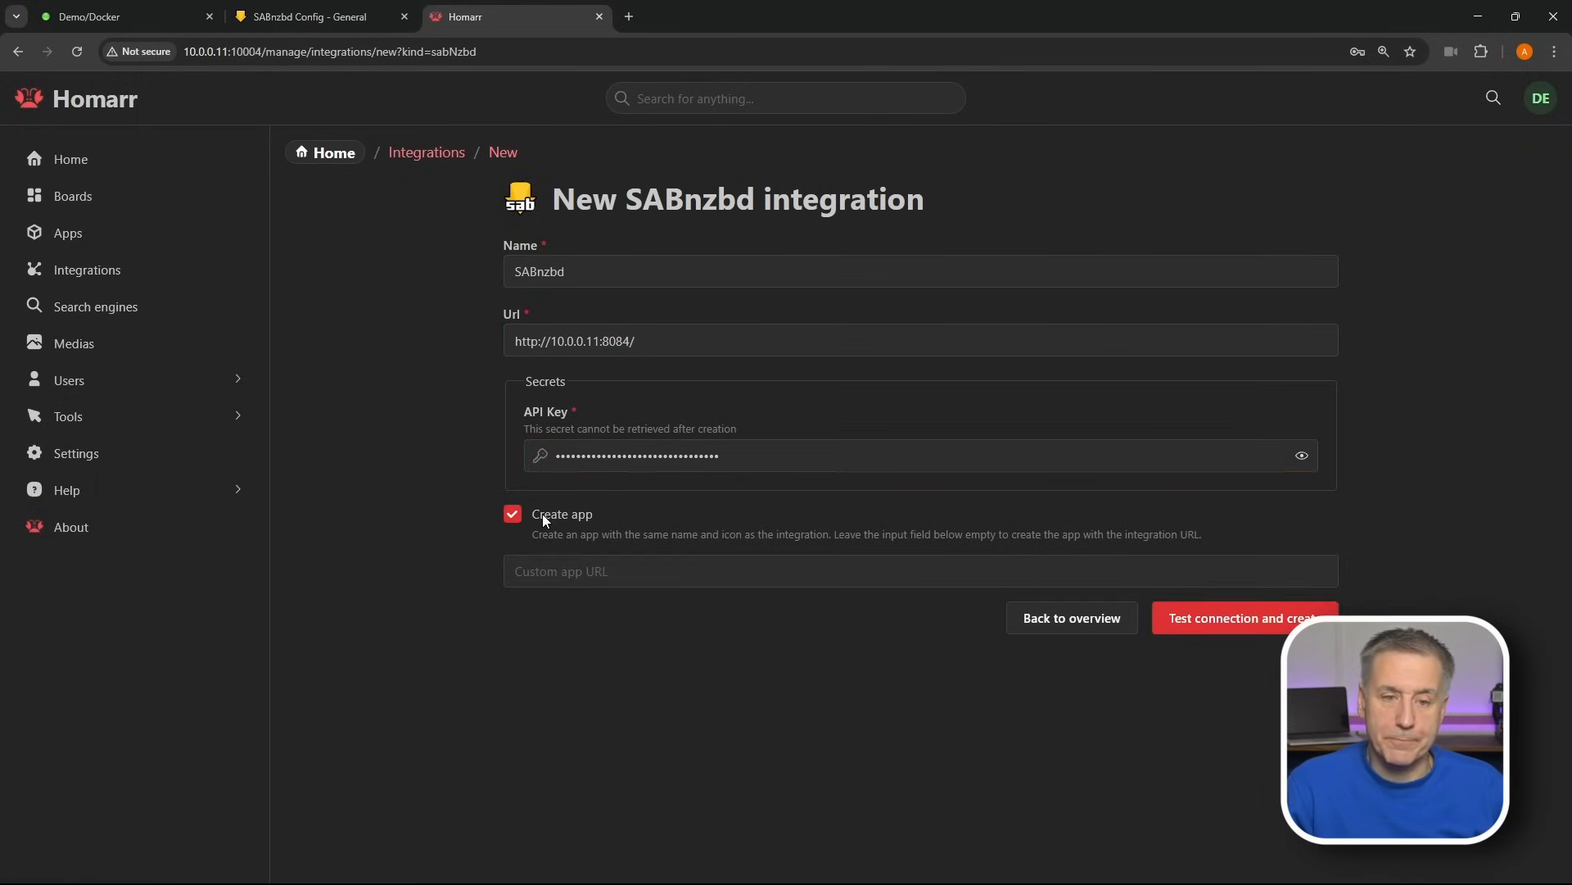
left_click(1238, 620)
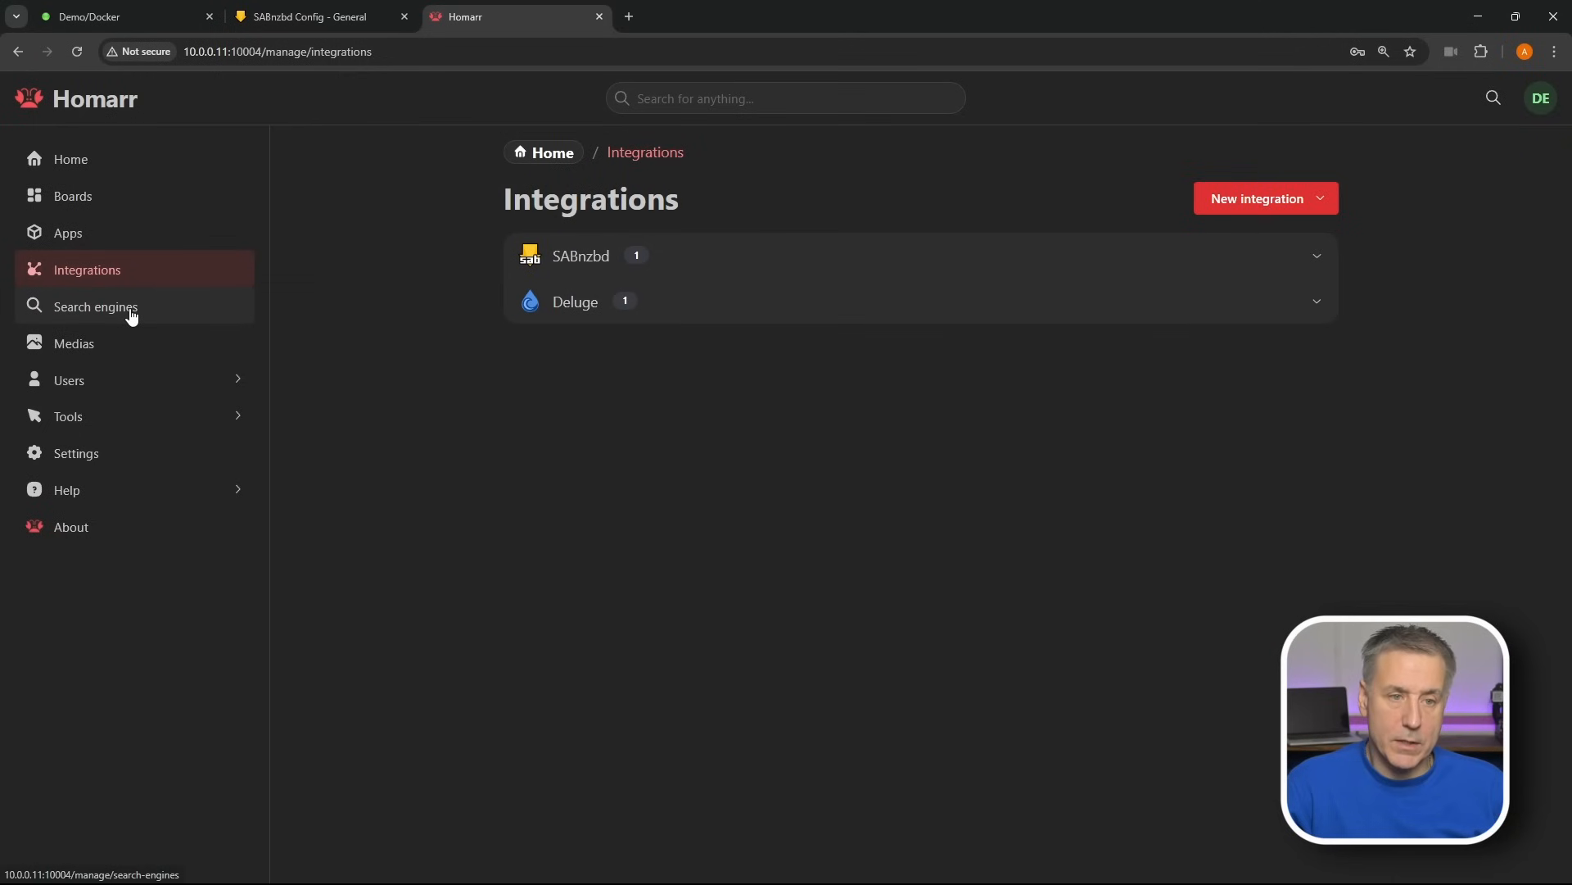
- Review the configured search engines and the form for a new one, then return to the overview without creating any
left_click(131, 316)
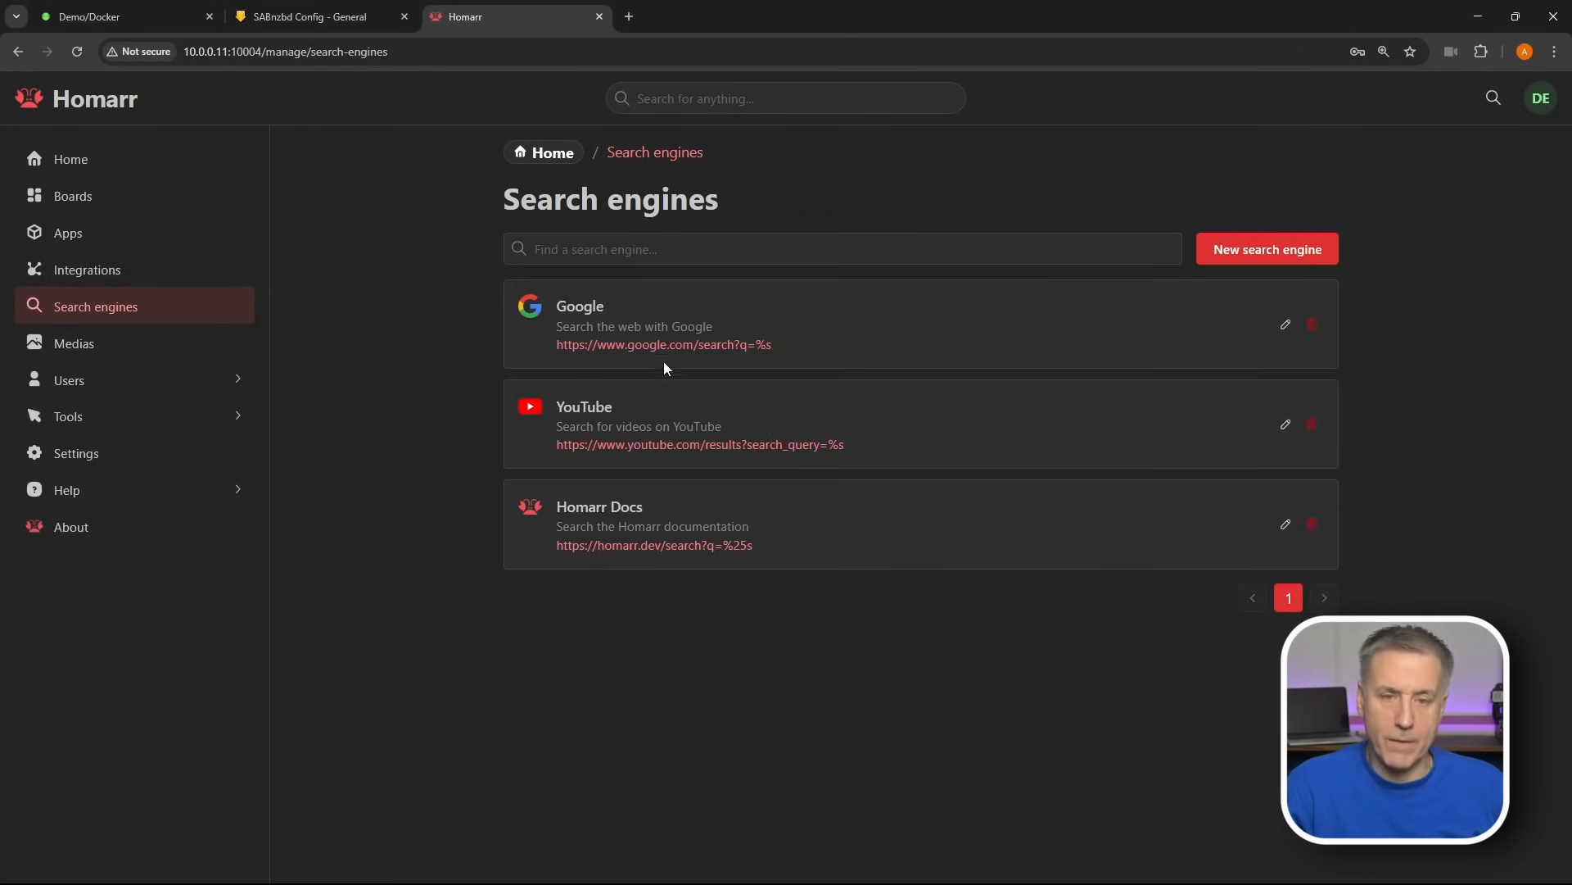
left_click(619, 251)
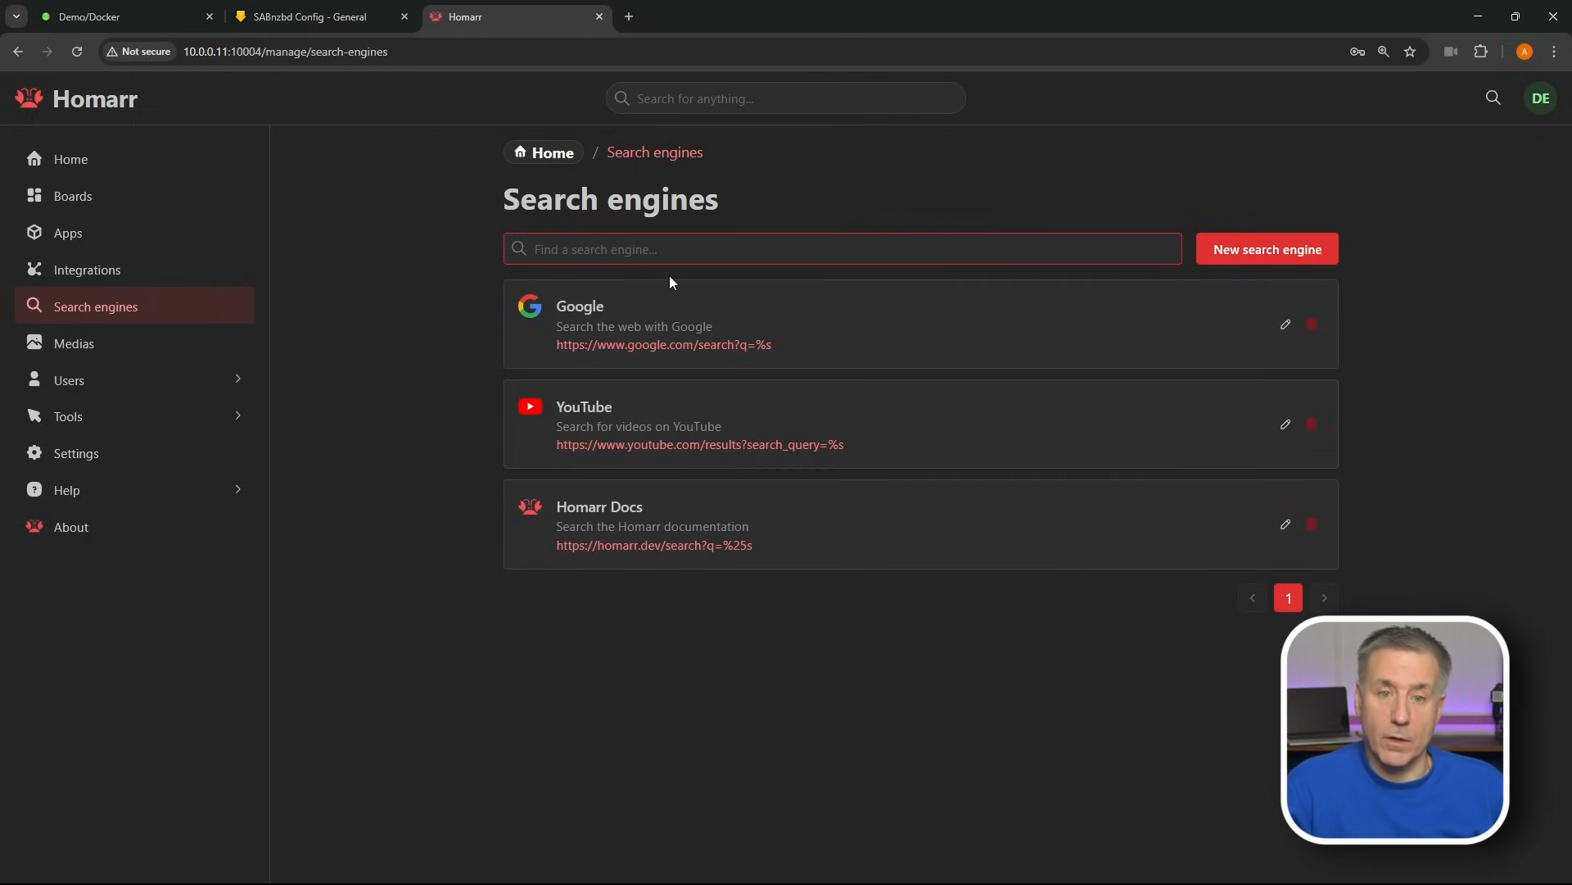
left_click(1252, 255)
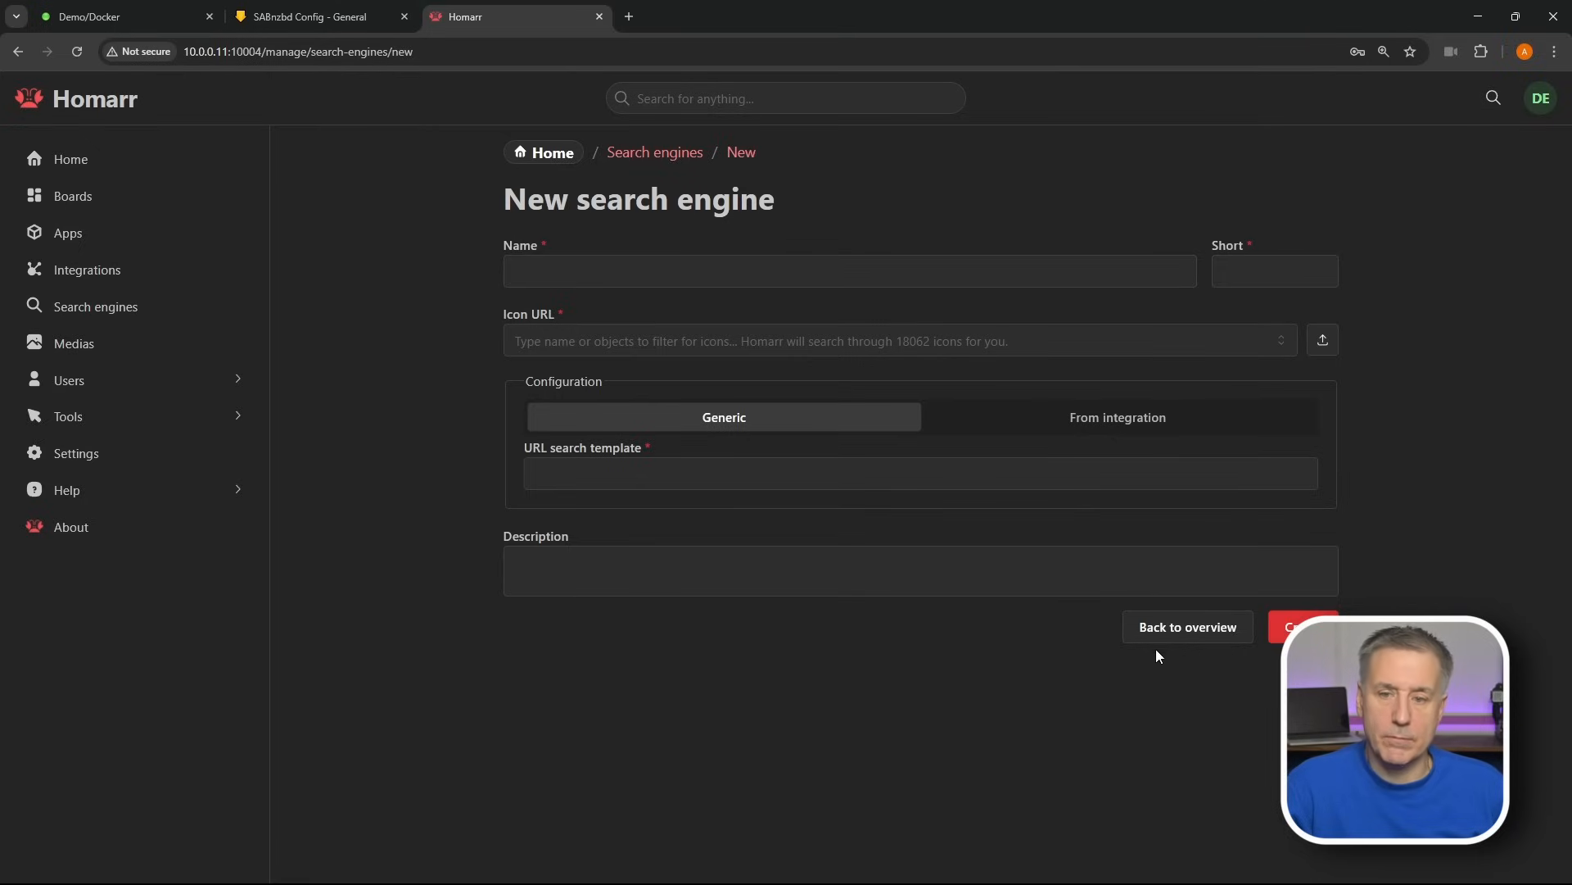
left_click(1187, 629)
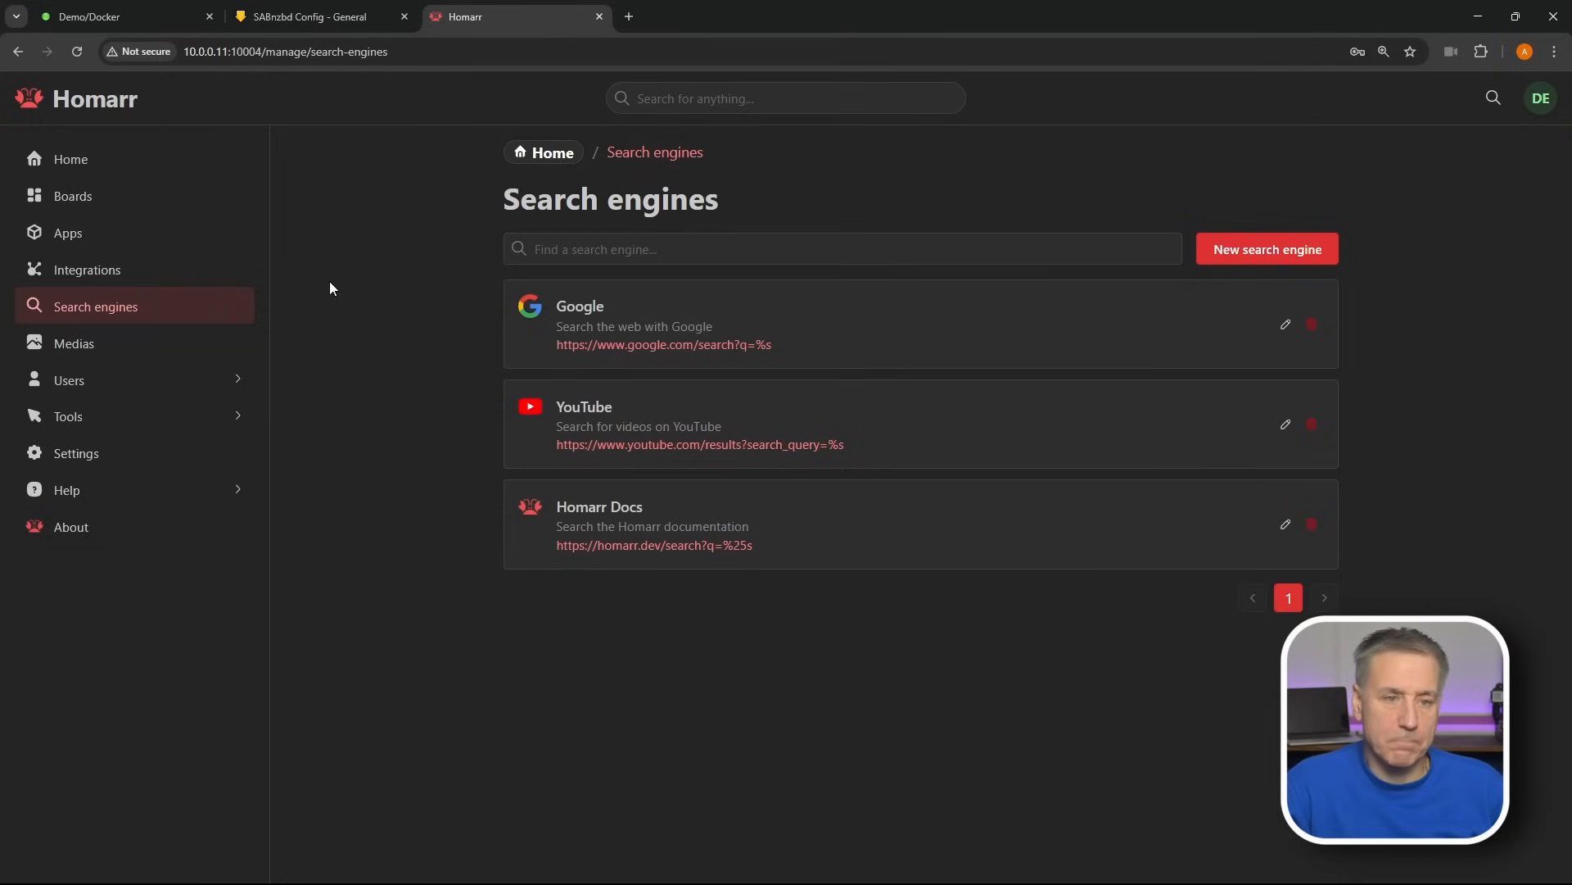
- Upload HomarrBackground.jpg from the Downloads folder to the media library
left_click(101, 342)
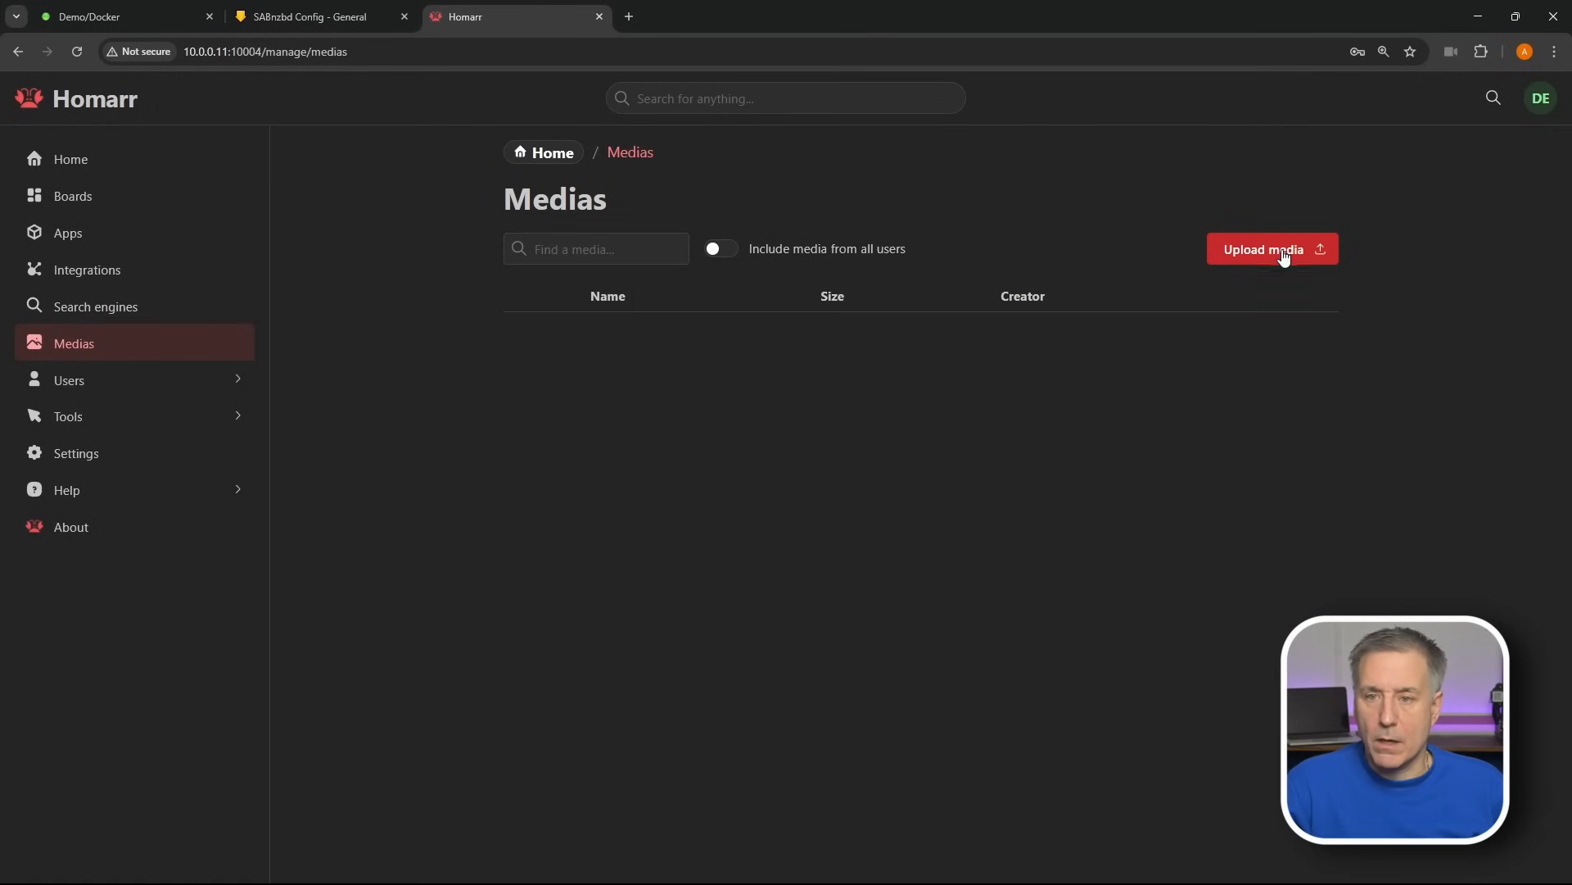
left_click(1283, 253)
left_click(229, 199)
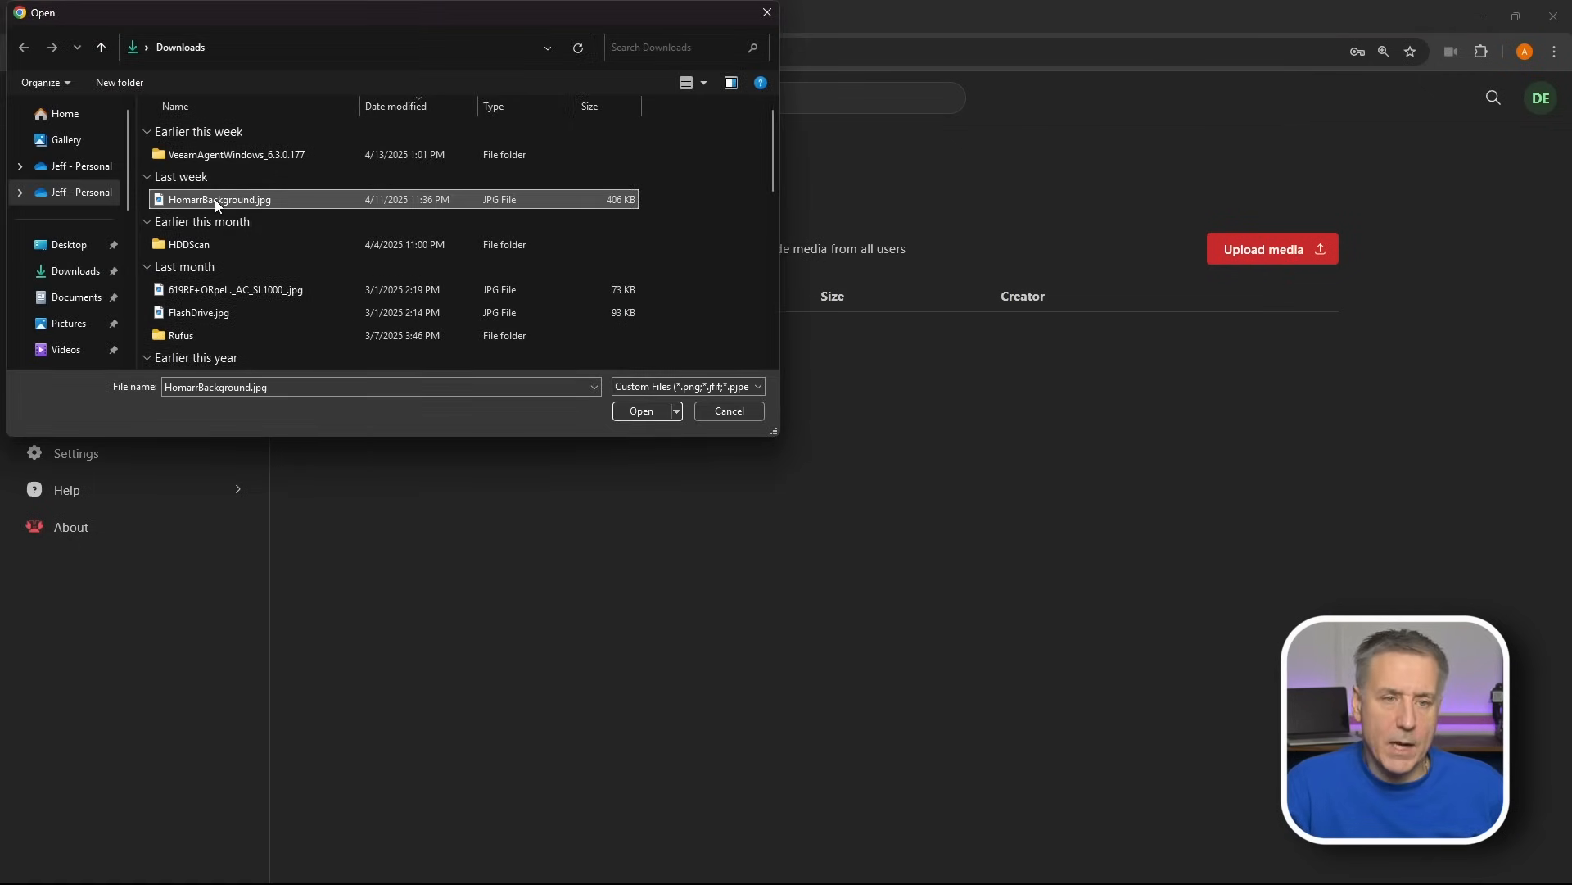
left_click(644, 411)
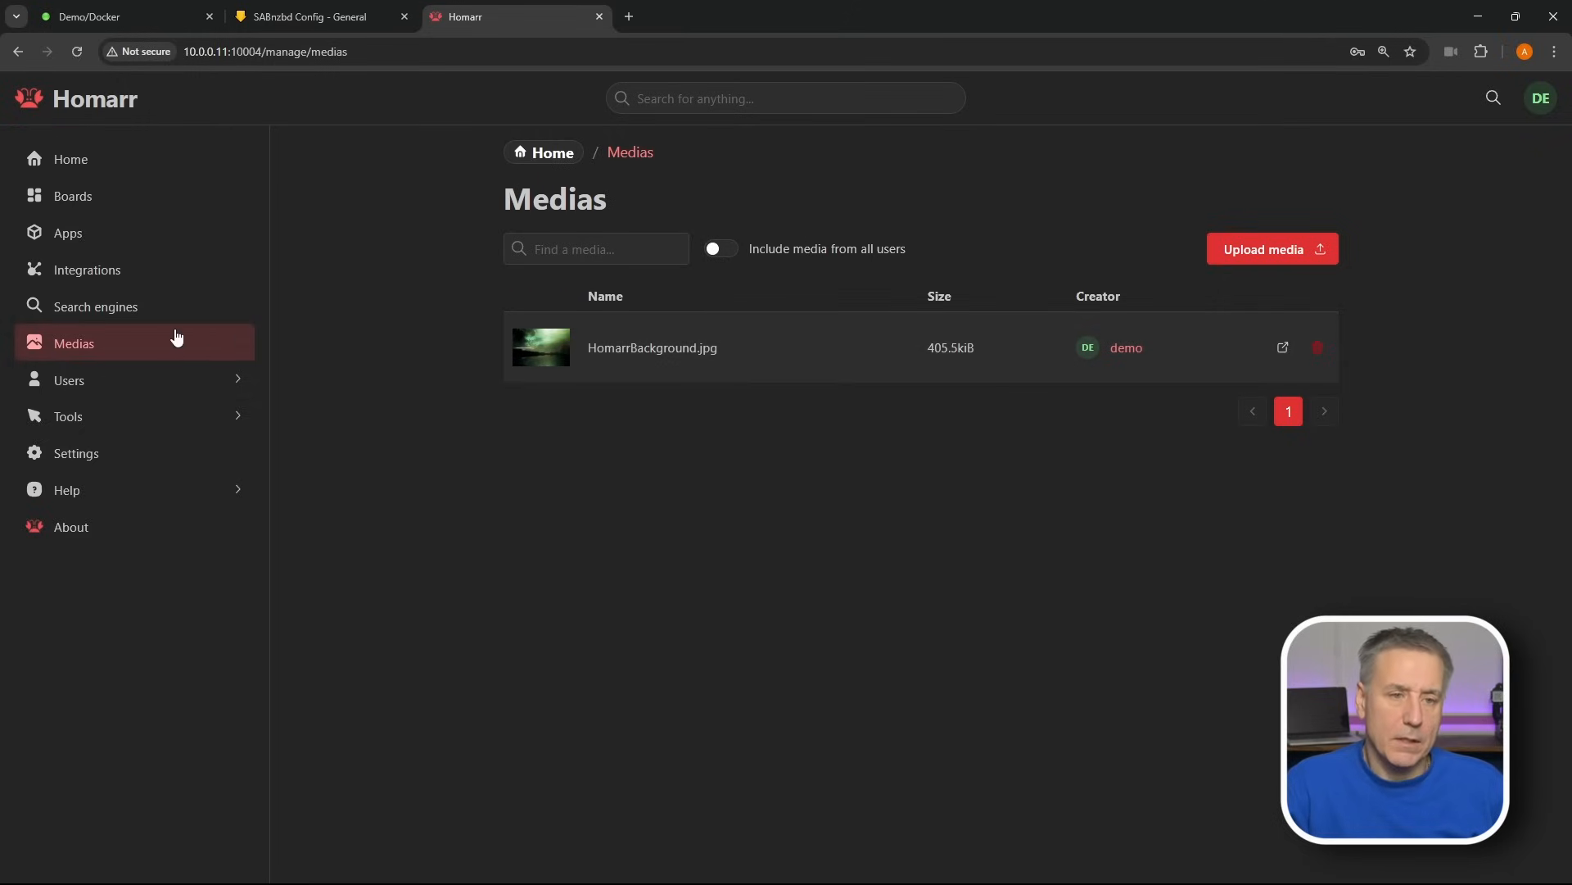
- Look through the user management, invites and groups pages
left_click(69, 383)
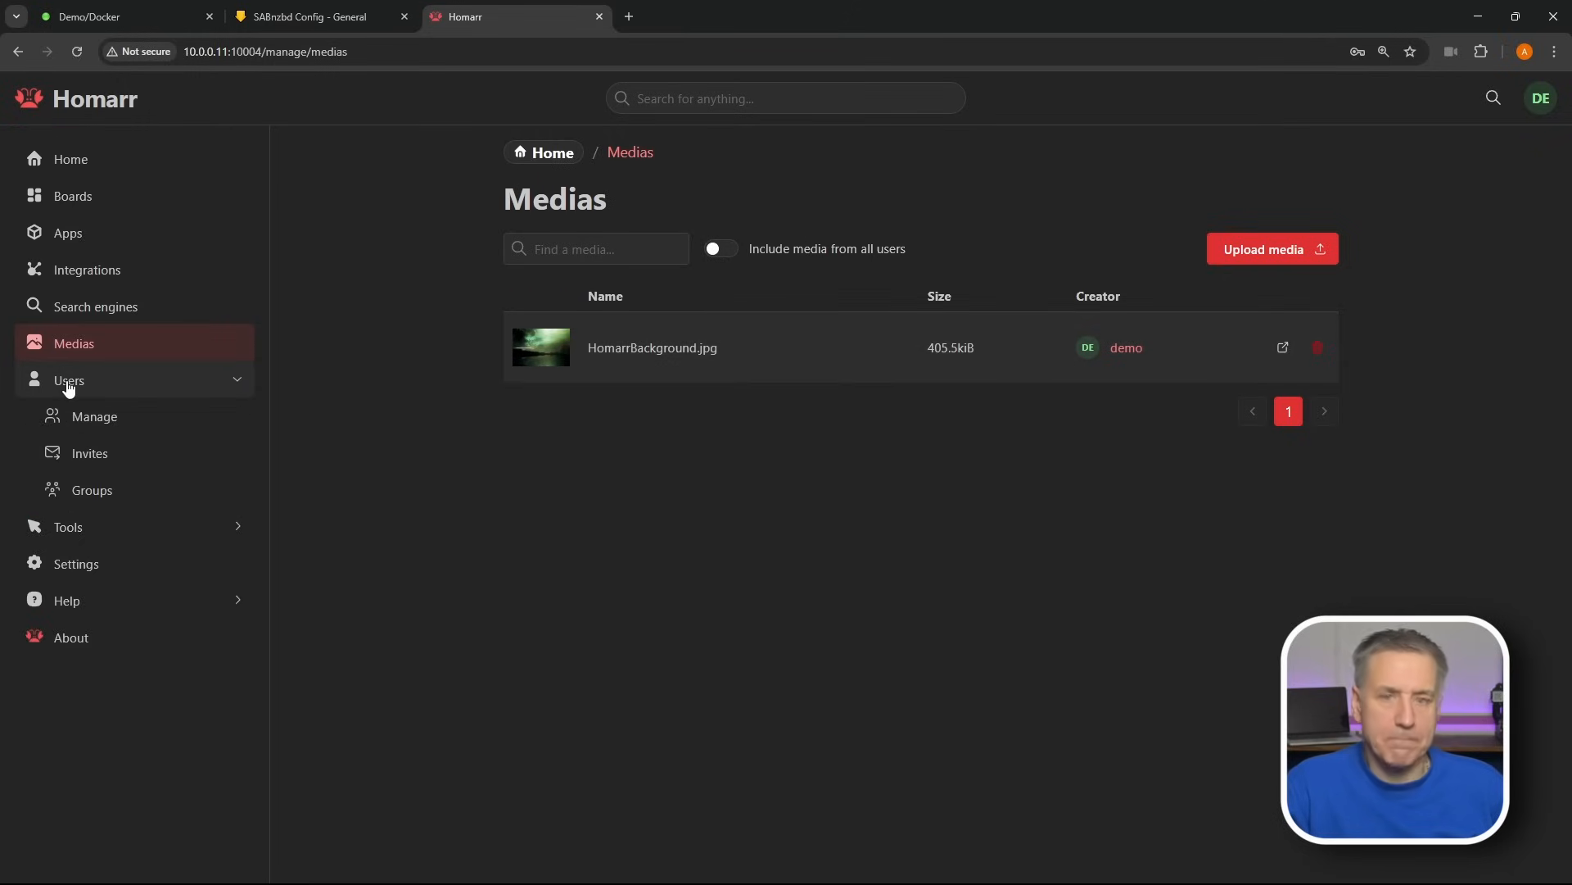
left_click(104, 422)
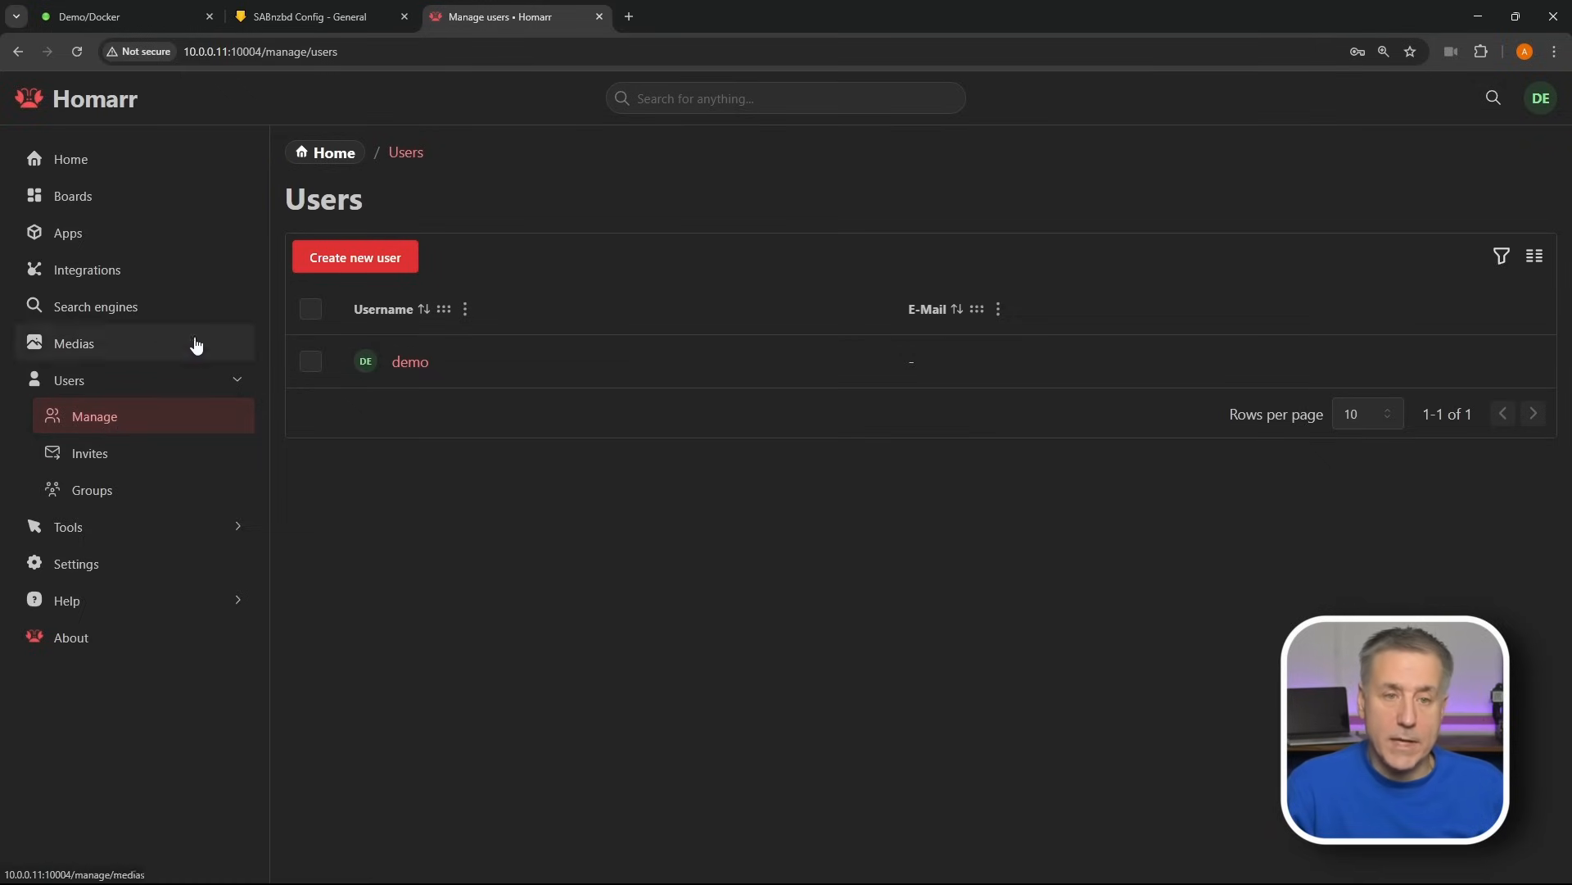
left_click(88, 457)
left_click(111, 508)
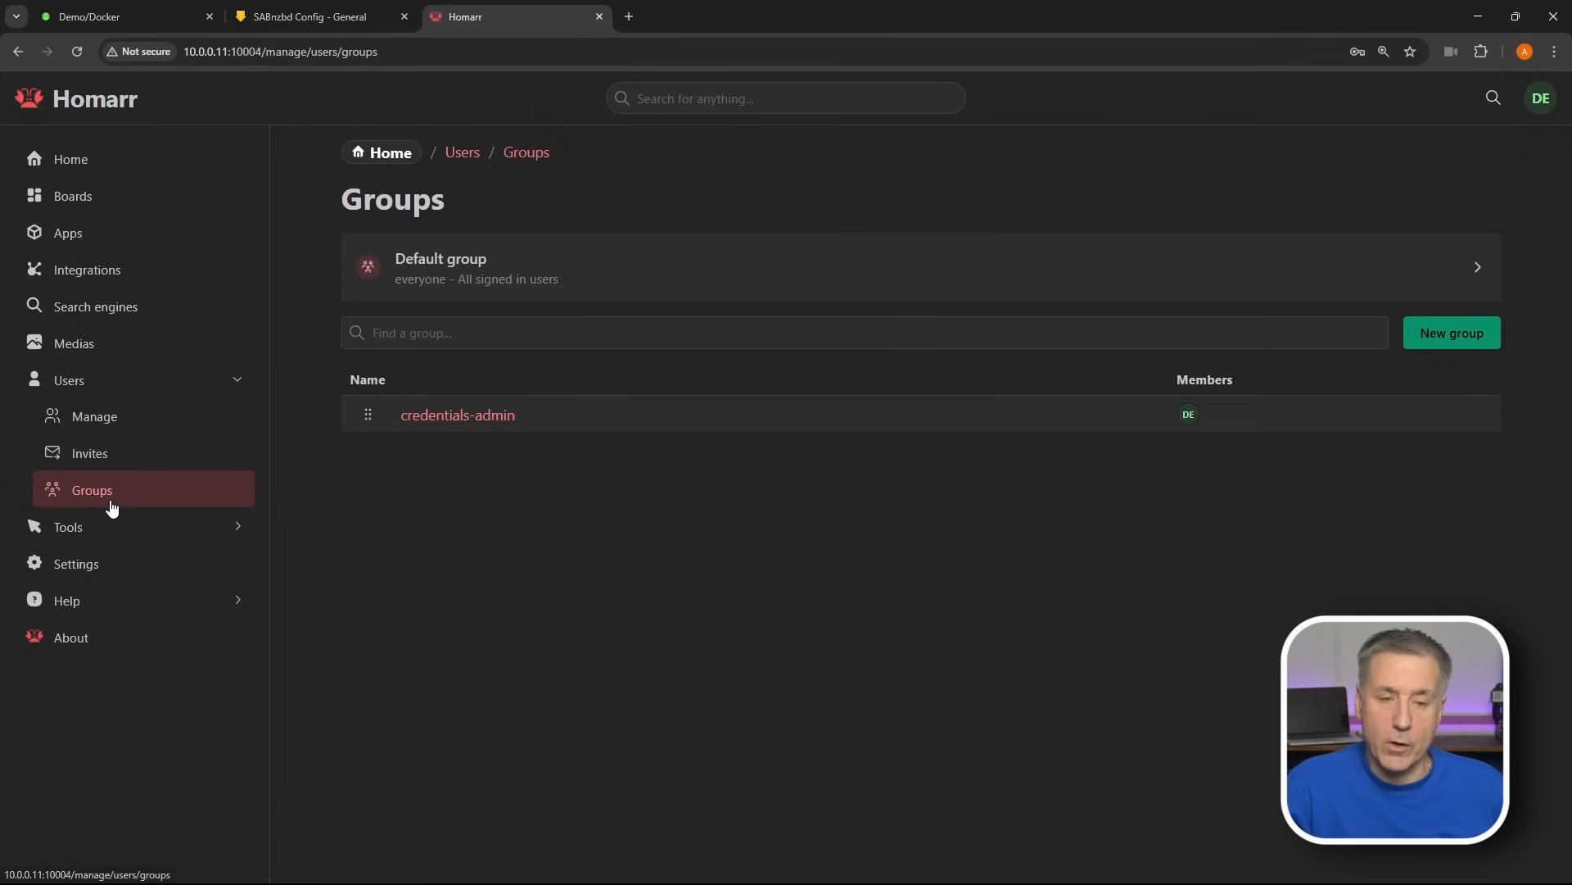
- Open Homarr's Docker container list and select kapowarr and calibre, leaving unpackerr unselected
left_click(96, 529)
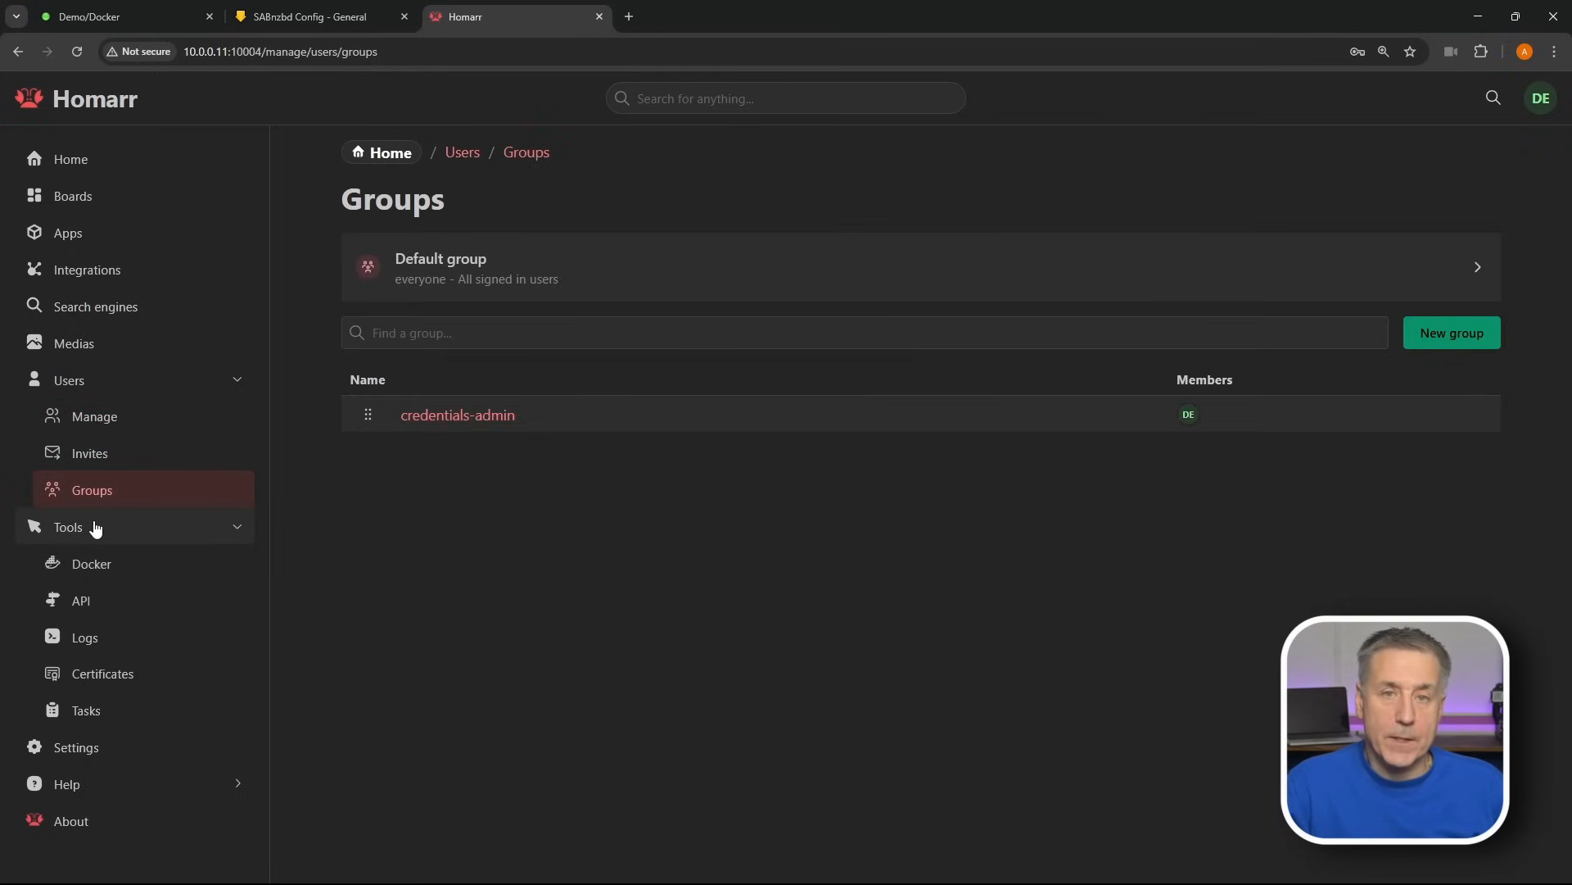
left_click(147, 571)
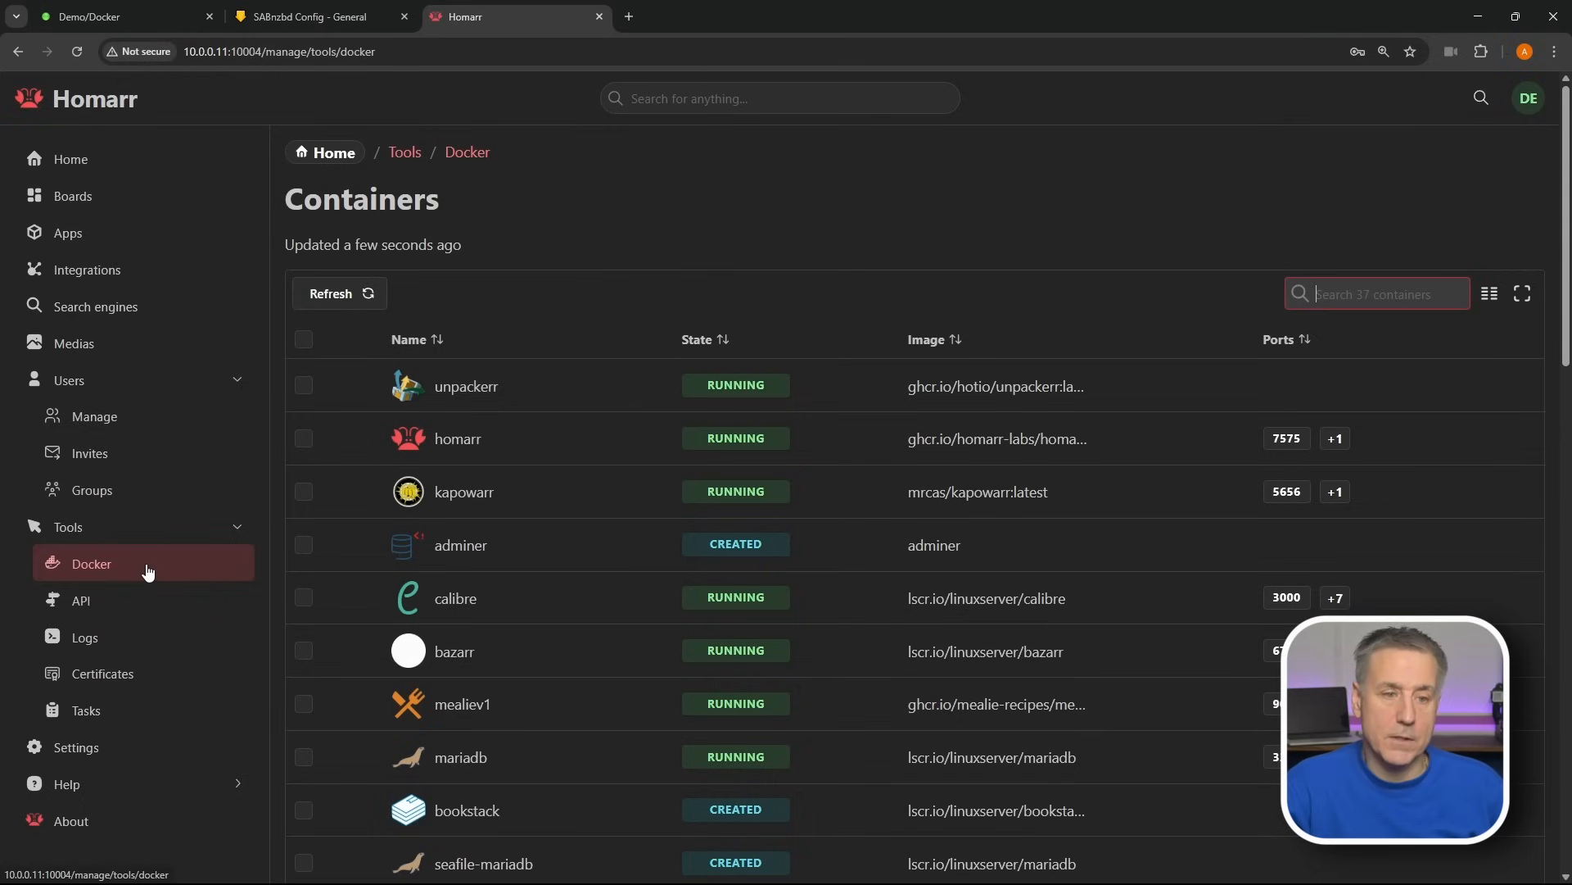
left_click(304, 337)
left_click(305, 382)
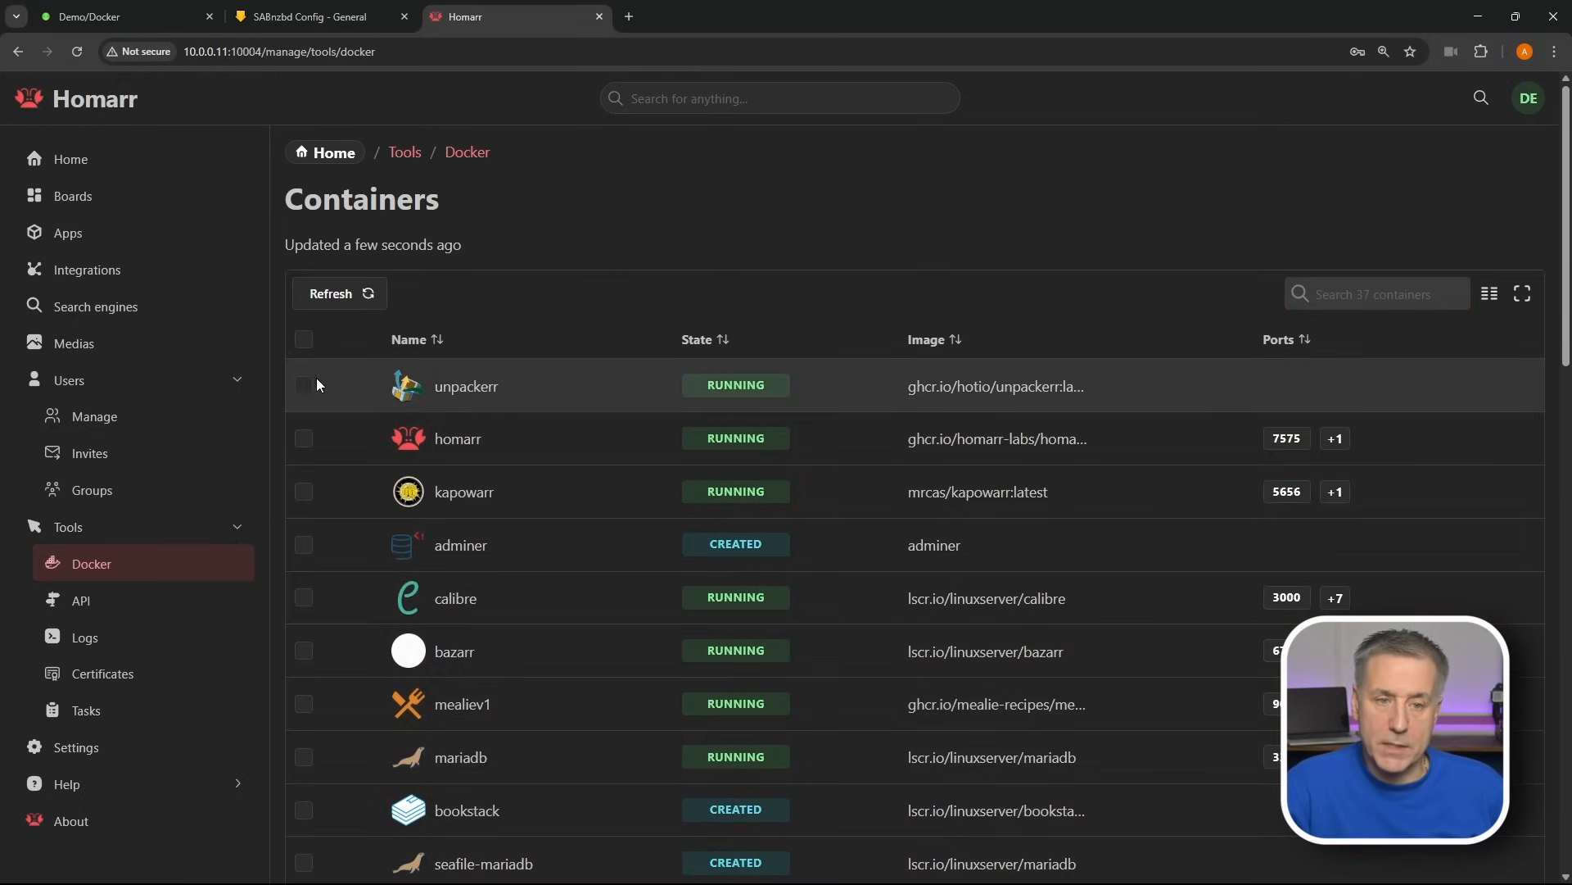
left_click(305, 387)
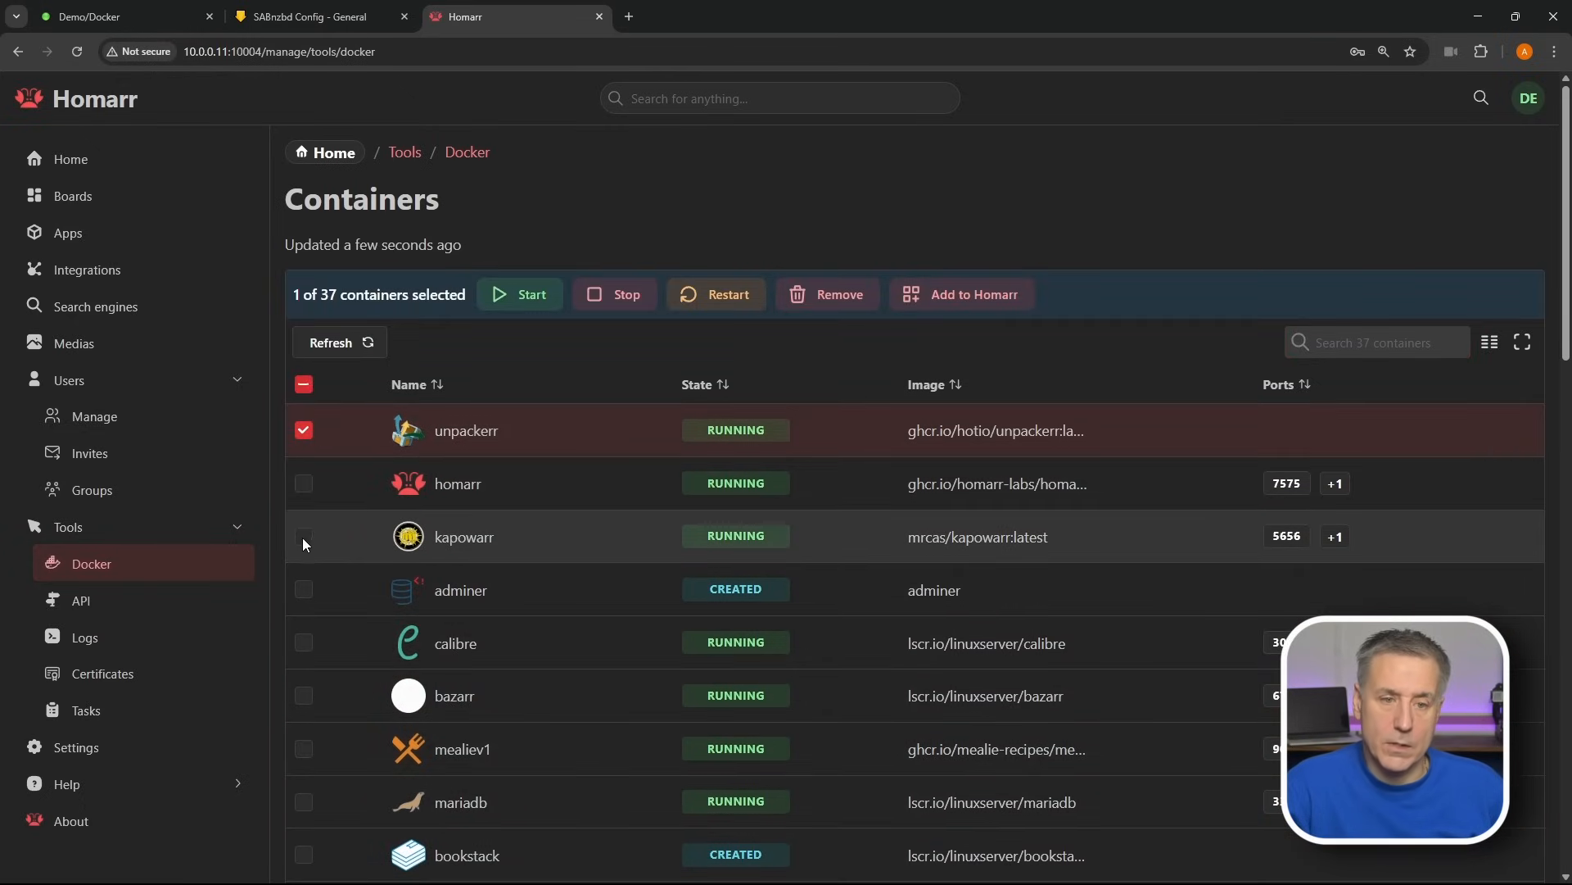
left_click(304, 536)
left_click(304, 643)
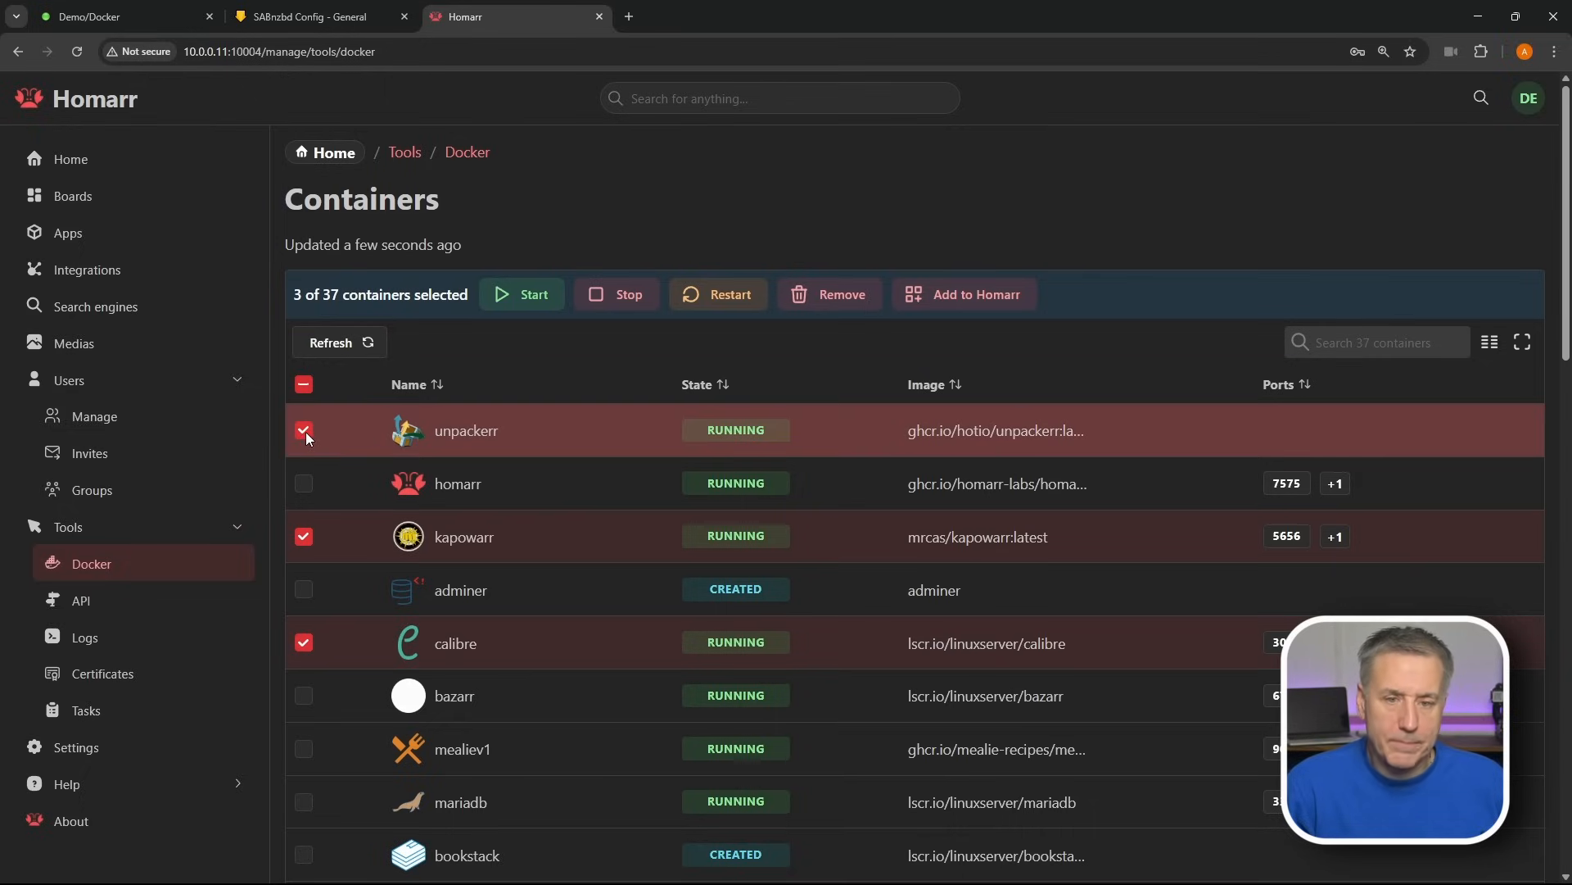
left_click(304, 434)
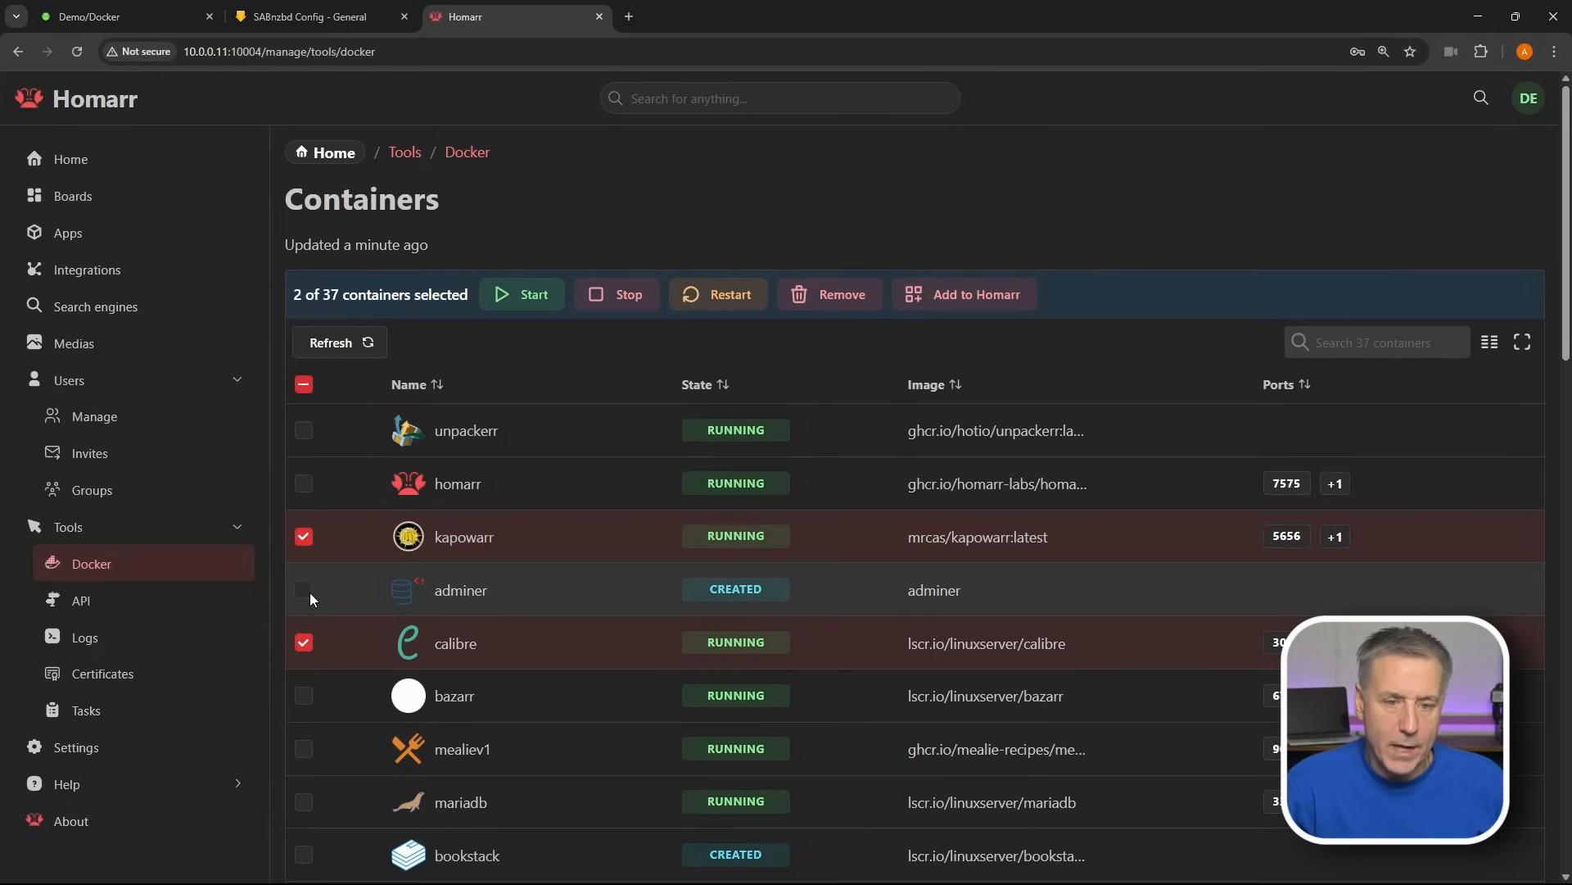
- Add bookstack, binhex-speakarr, binhex-readarr, binhex-prowlarr, binhex-lidarr, binhex-overseerr and audiobookshelf to the container selection
scroll(294, 647, "down", 2)
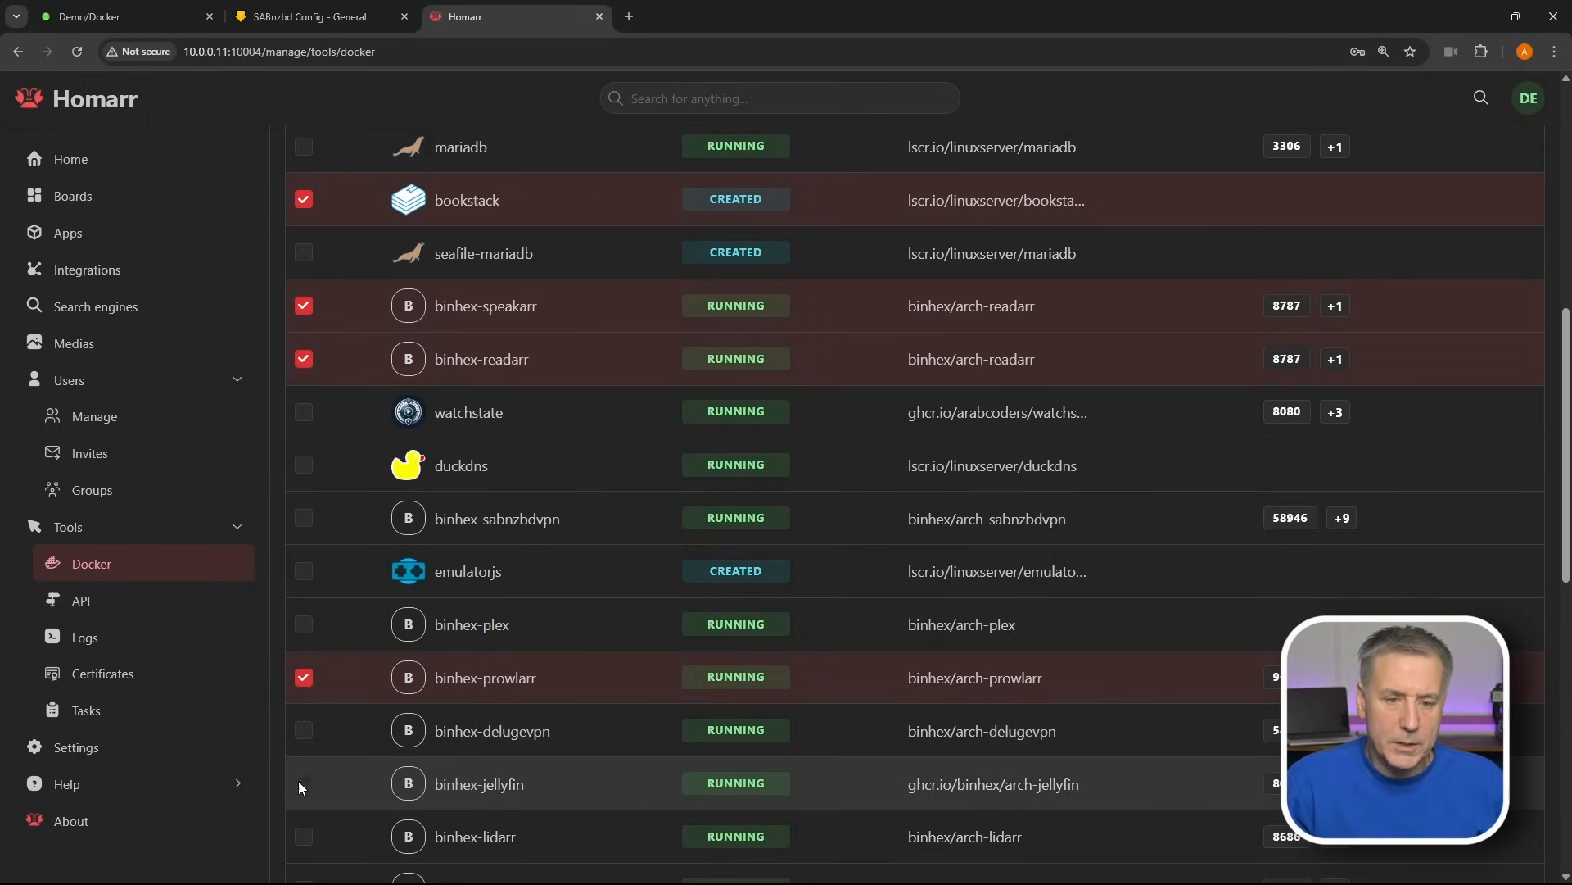
scroll(298, 778, "down", 3)
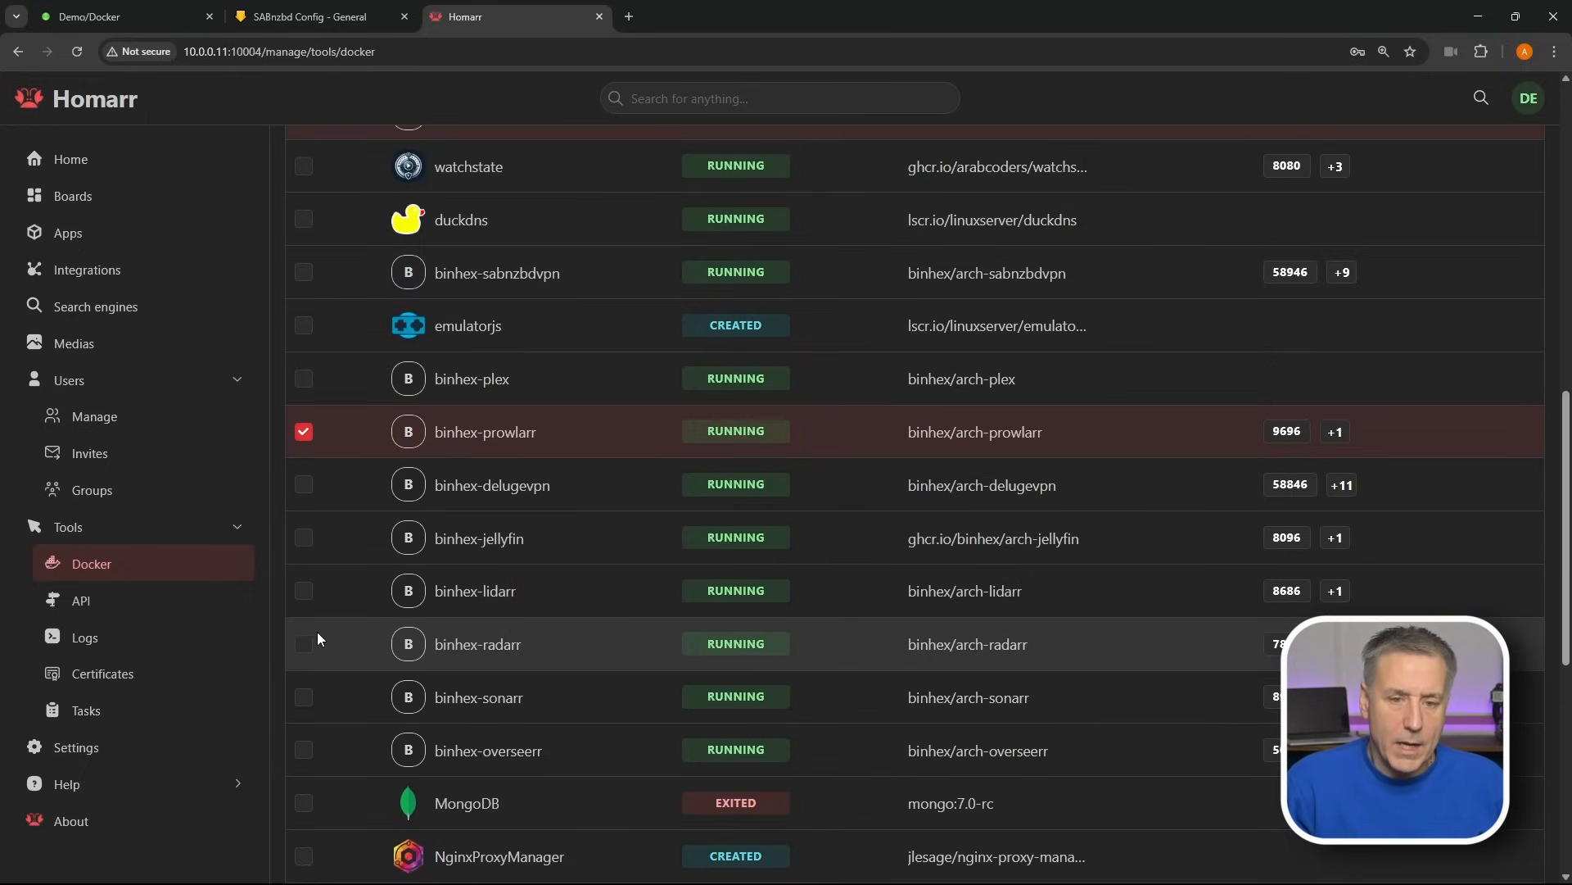
left_click(304, 591)
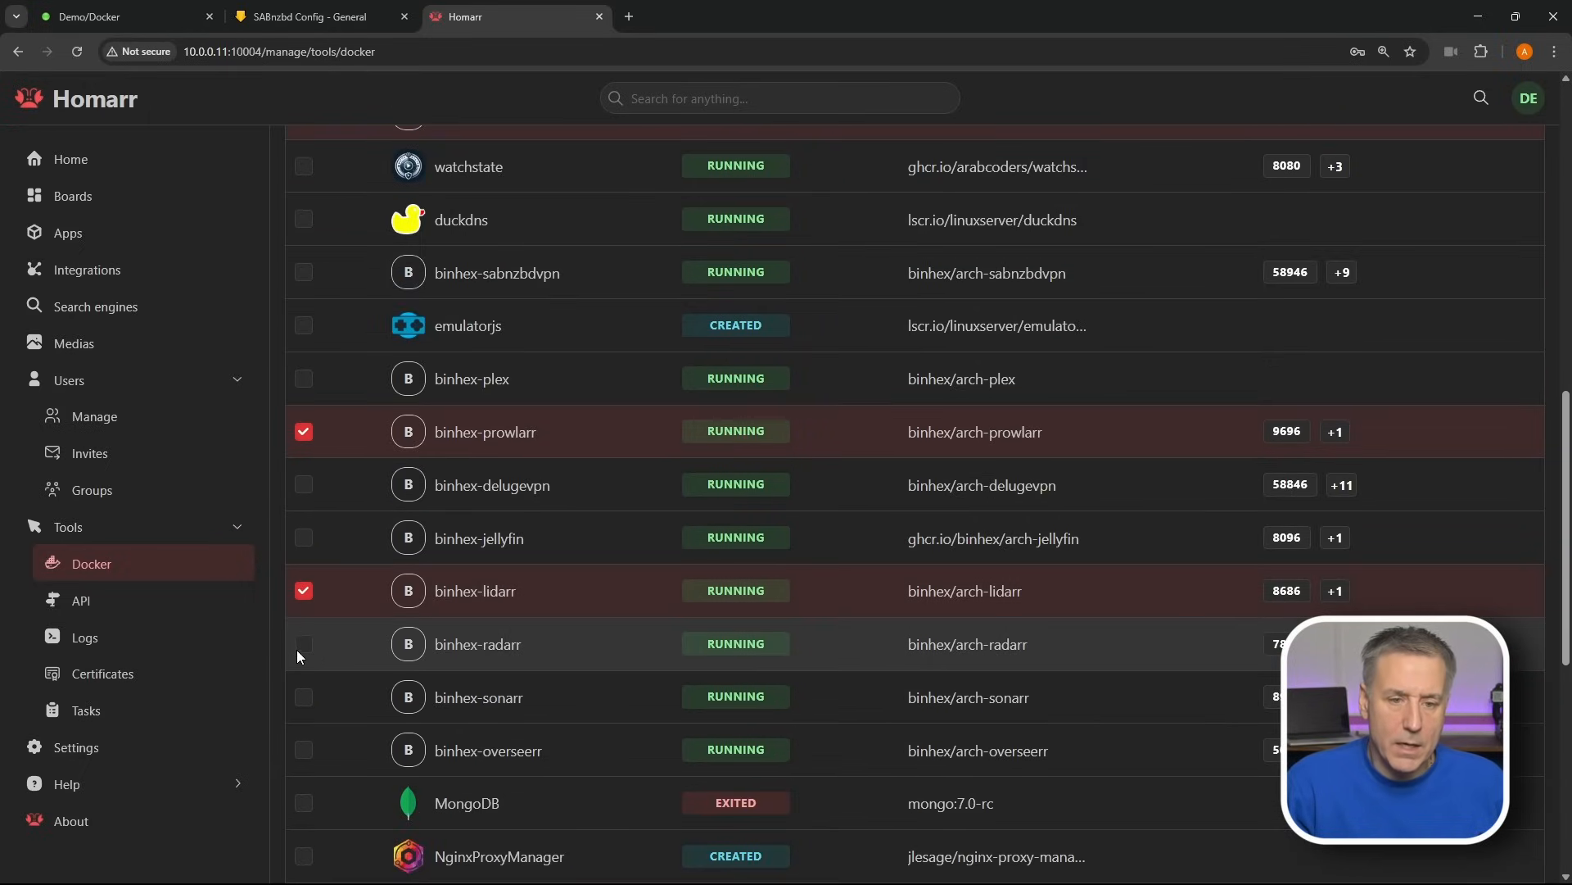
left_click(300, 749)
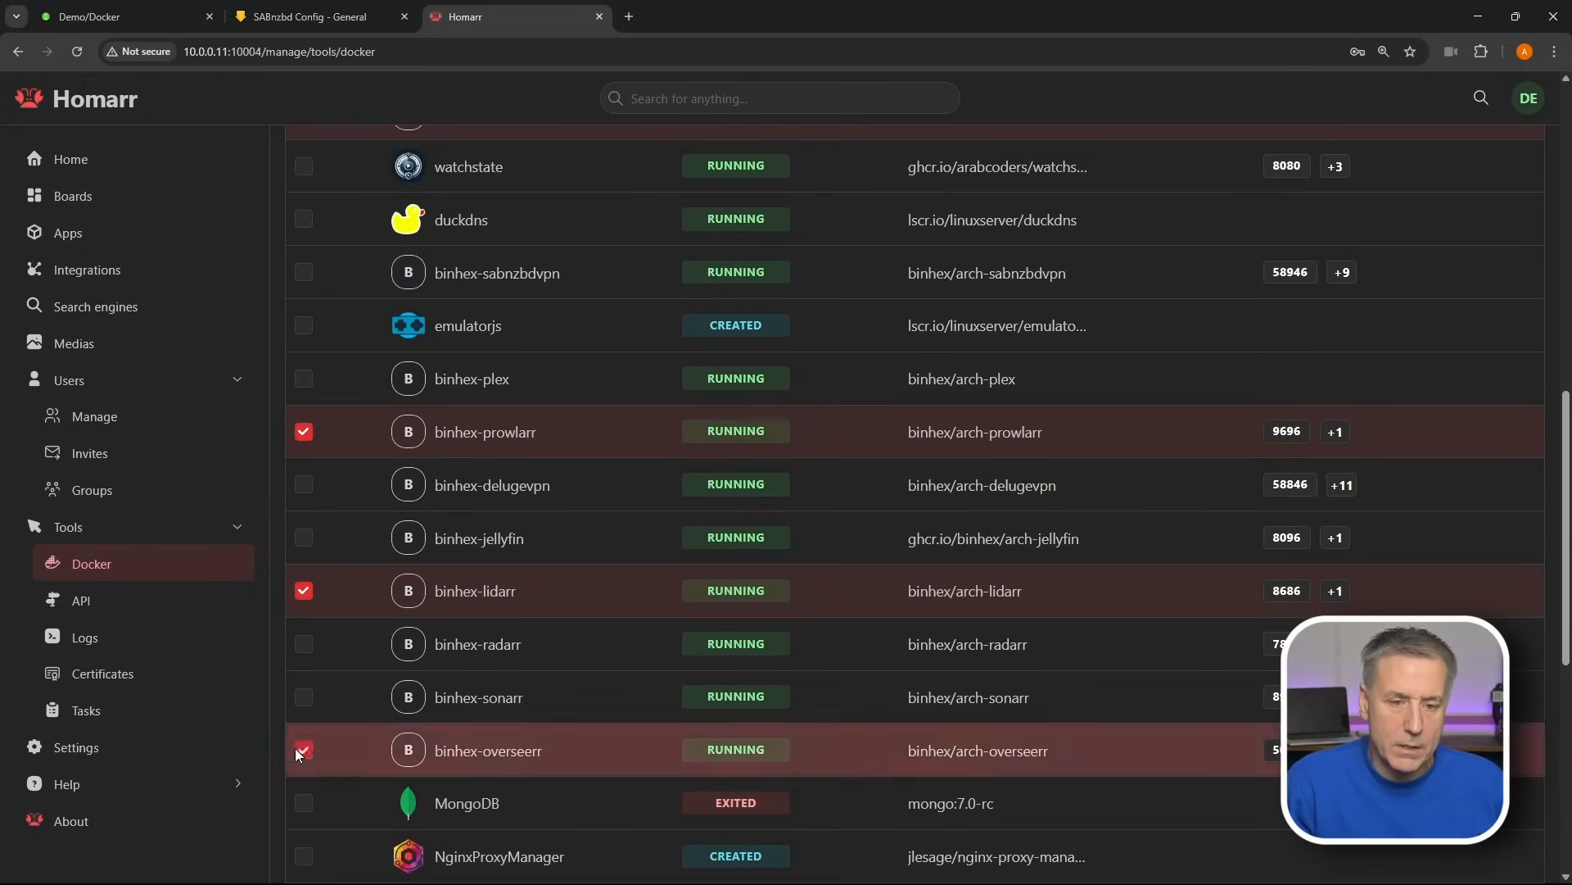
scroll(328, 705, "down", 3)
left_click(304, 660)
scroll(369, 509, "down", 4)
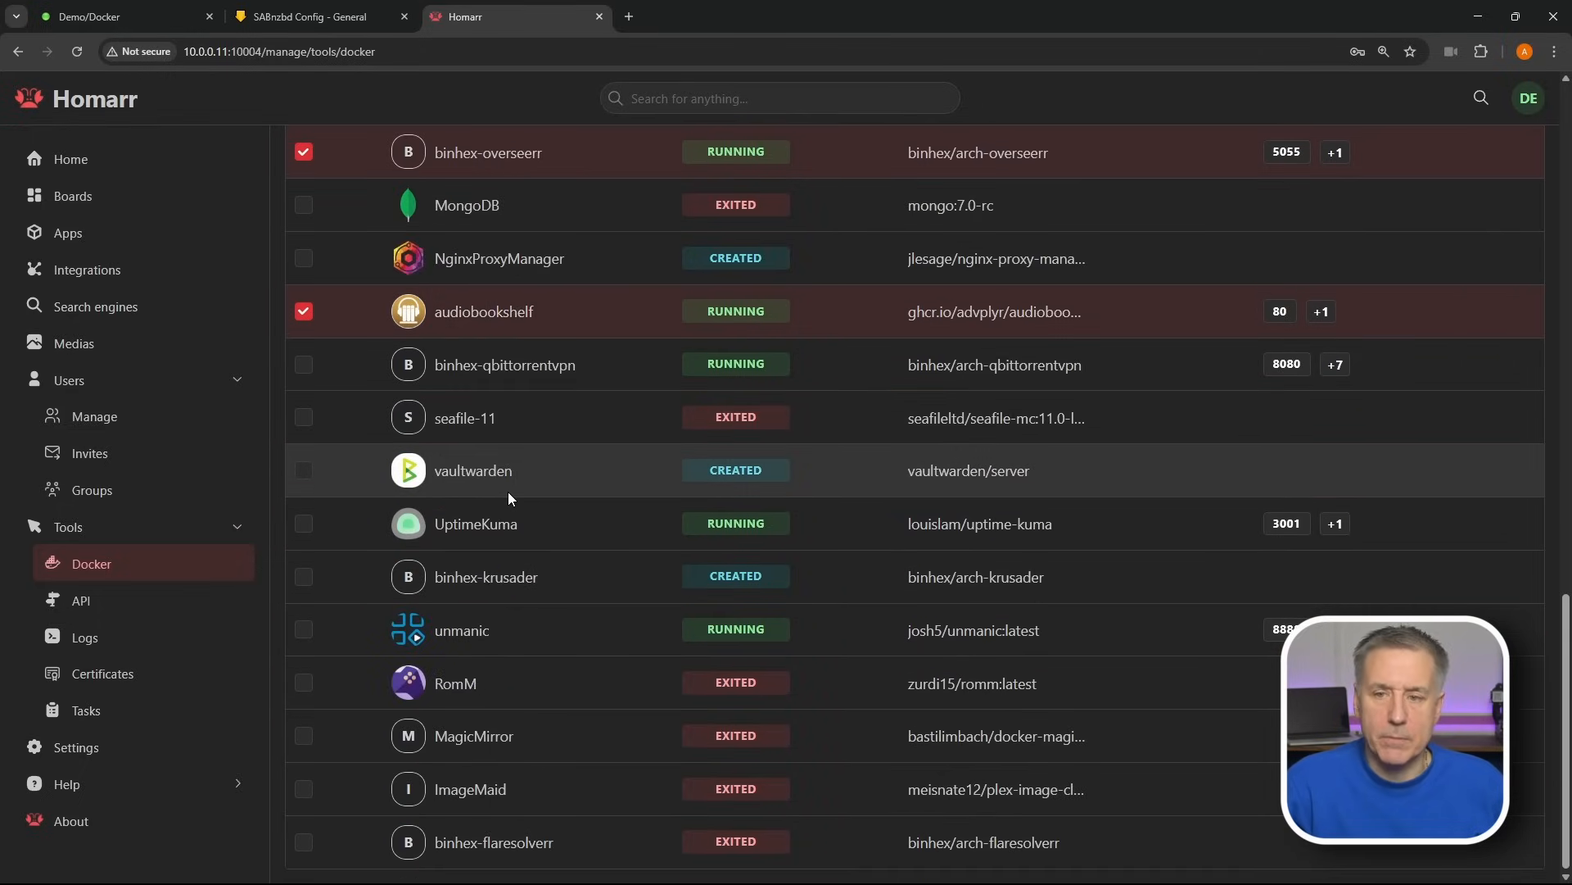
- Start adding the selected containers to Homarr and set the host to 10.0.0.11 in their URLs, leaving calibre and bookstack aside
scroll(835, 573, "up", 8)
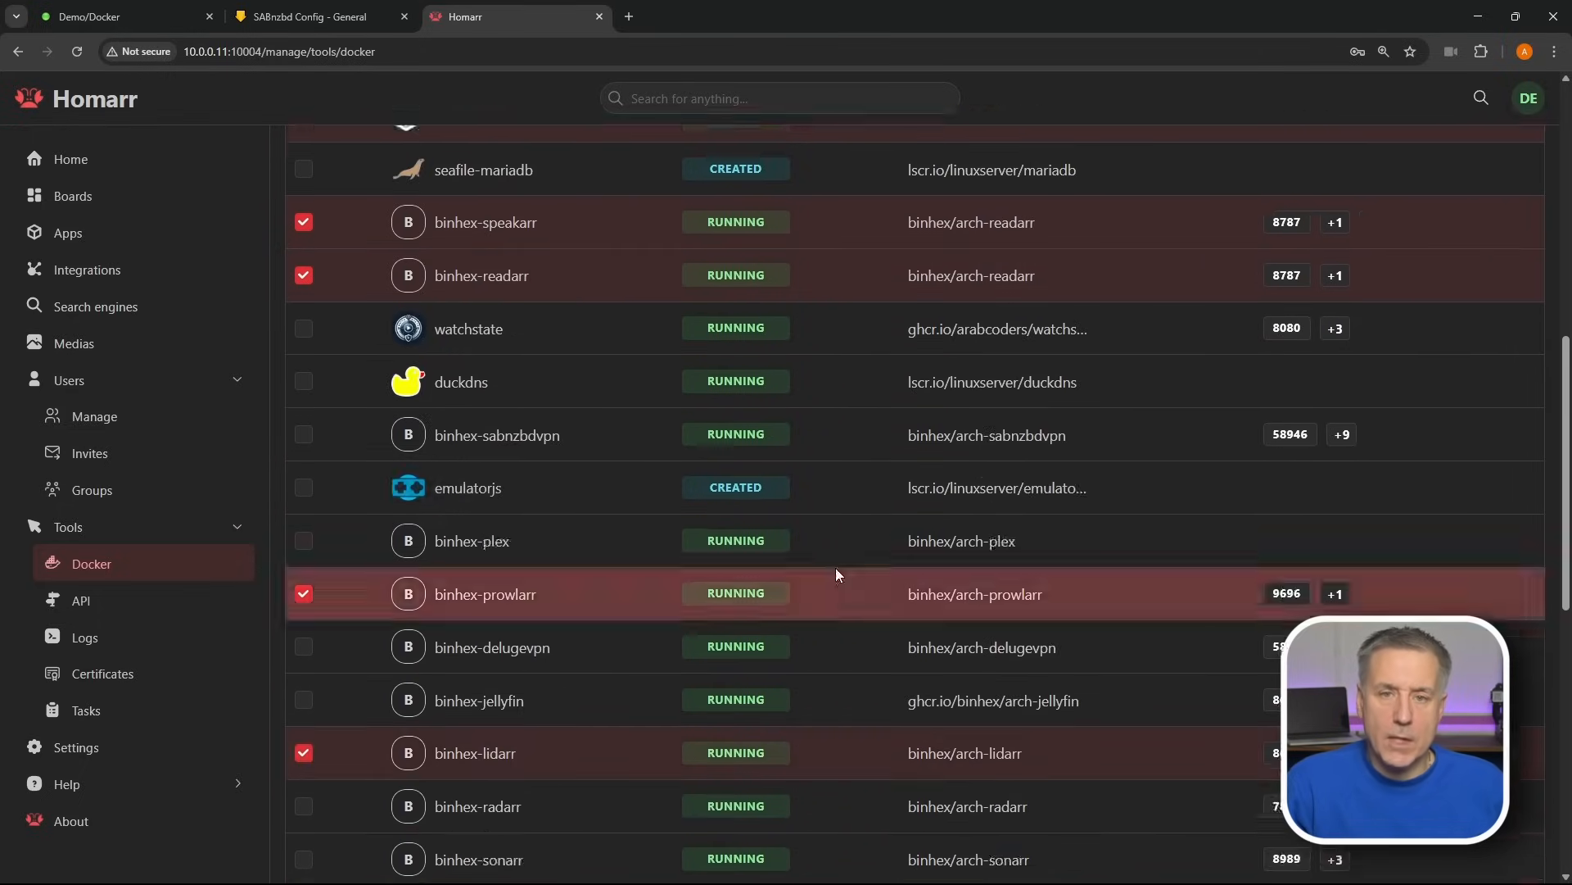
scroll(917, 483, "up", 8)
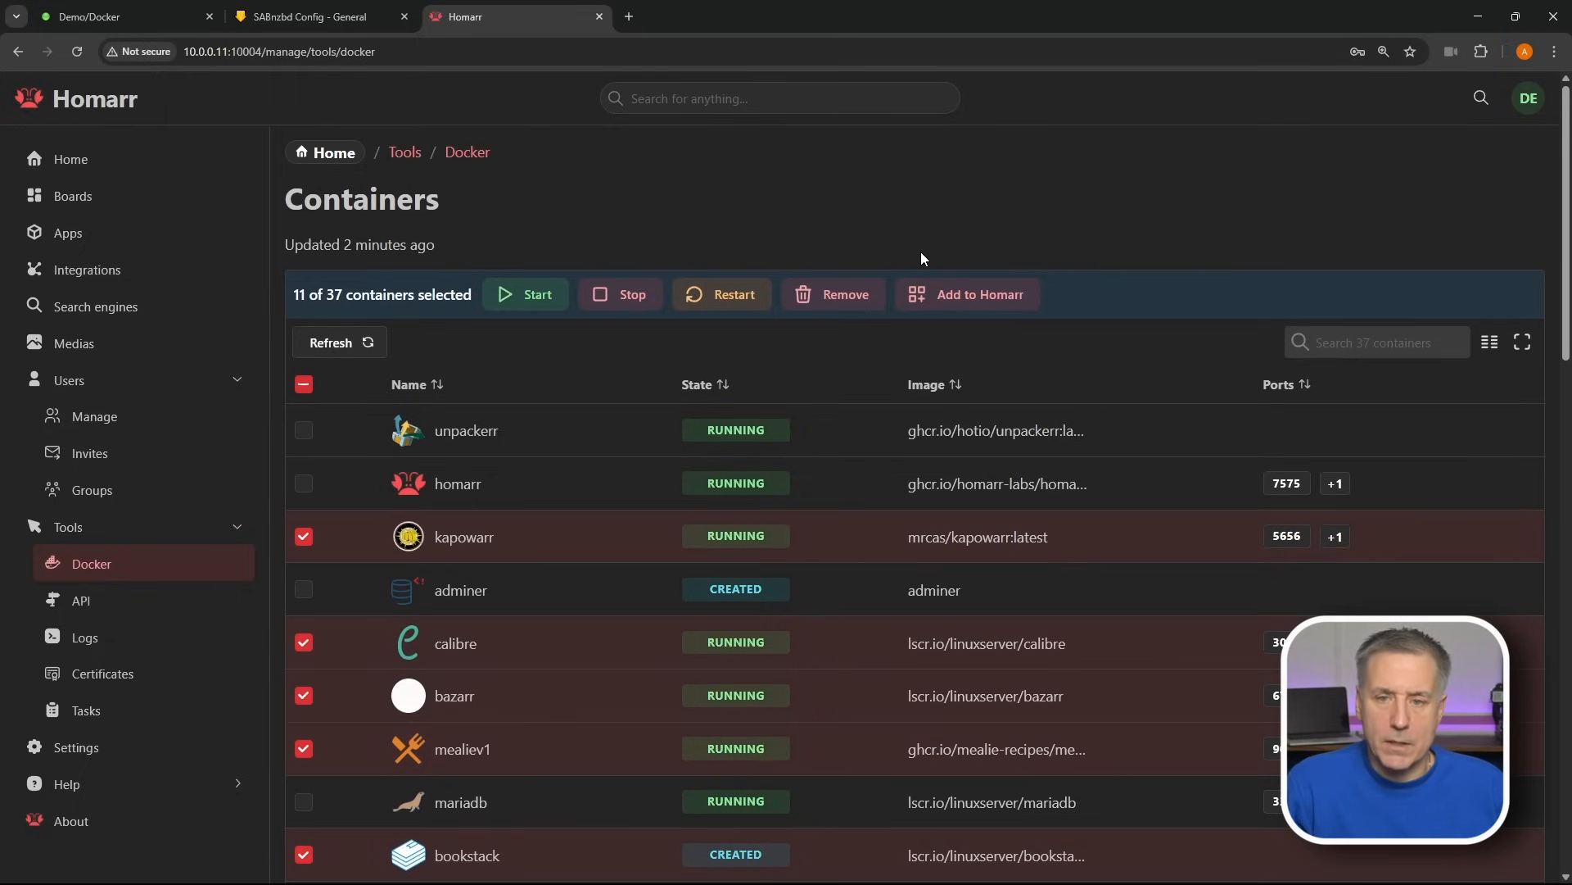
left_click(966, 299)
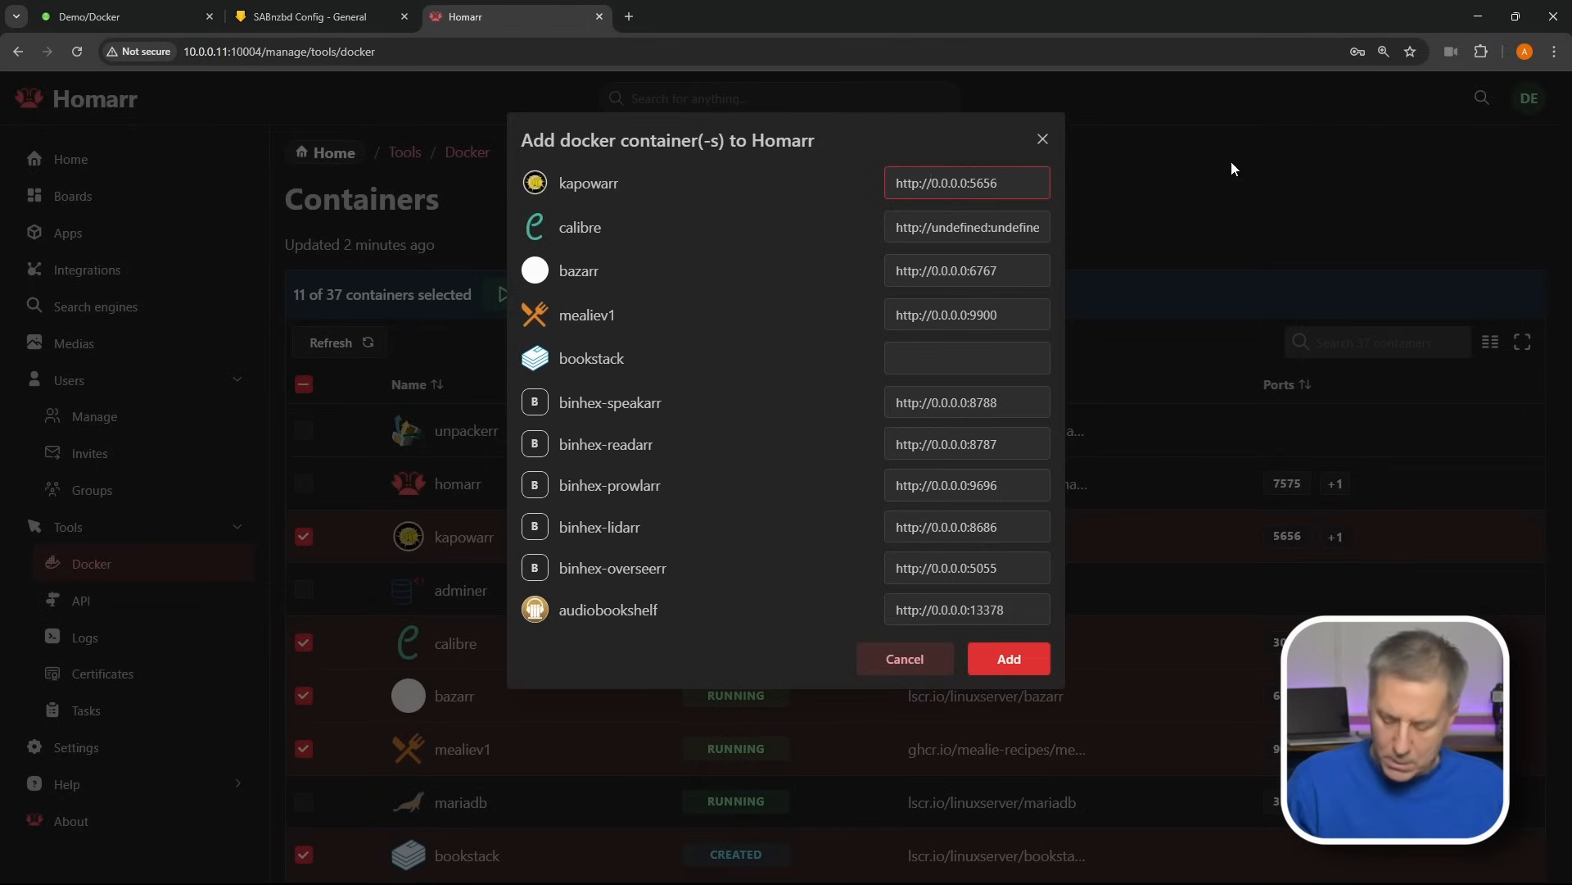
type("1")
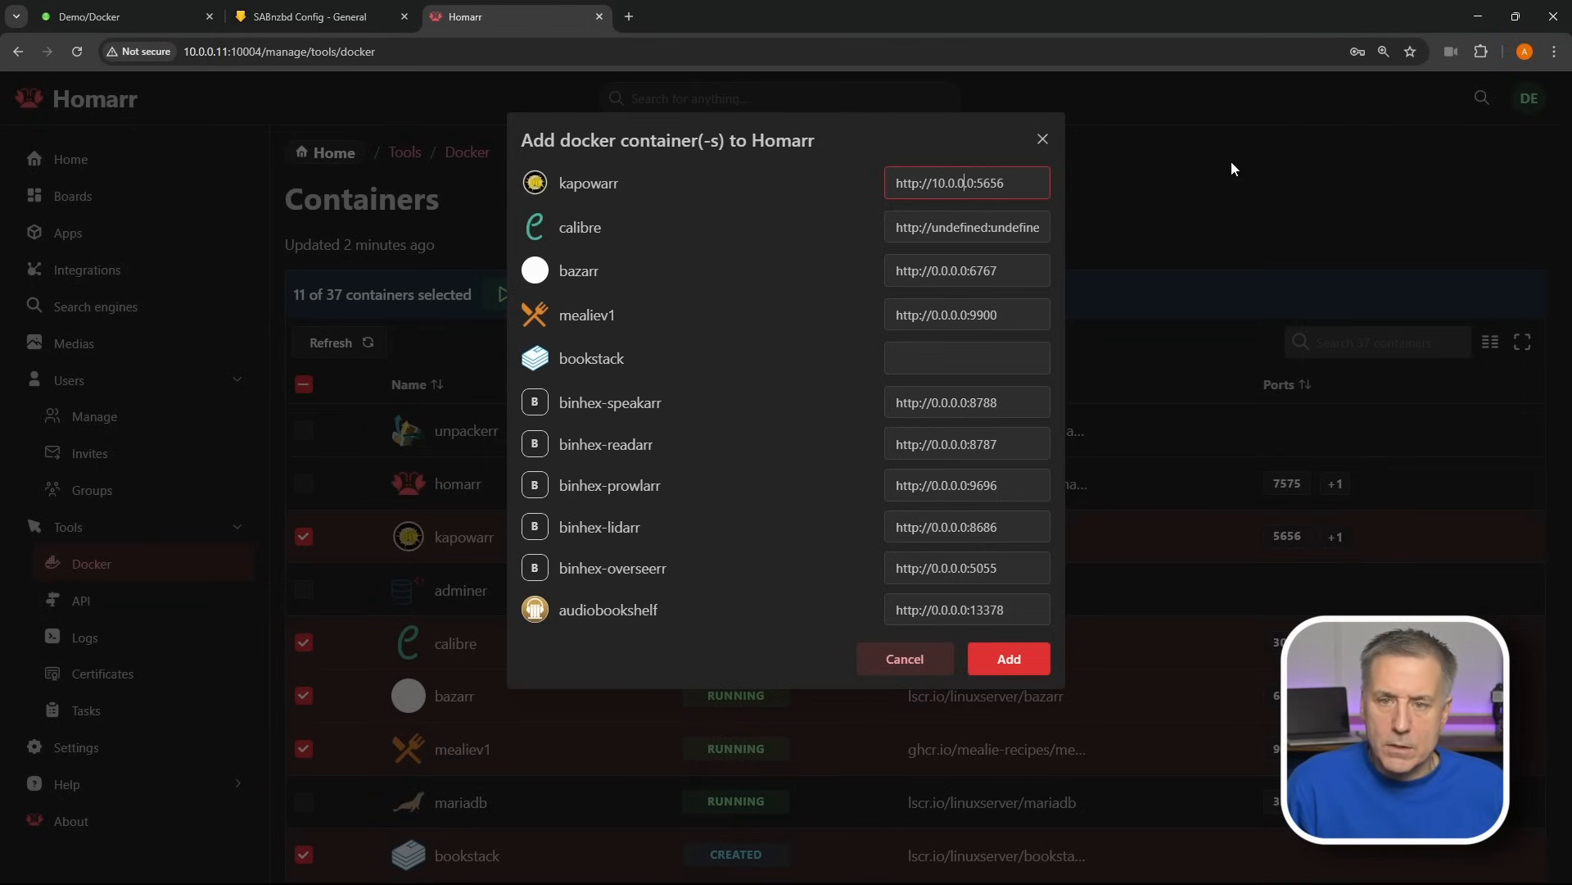
key("Delete")
type("11")
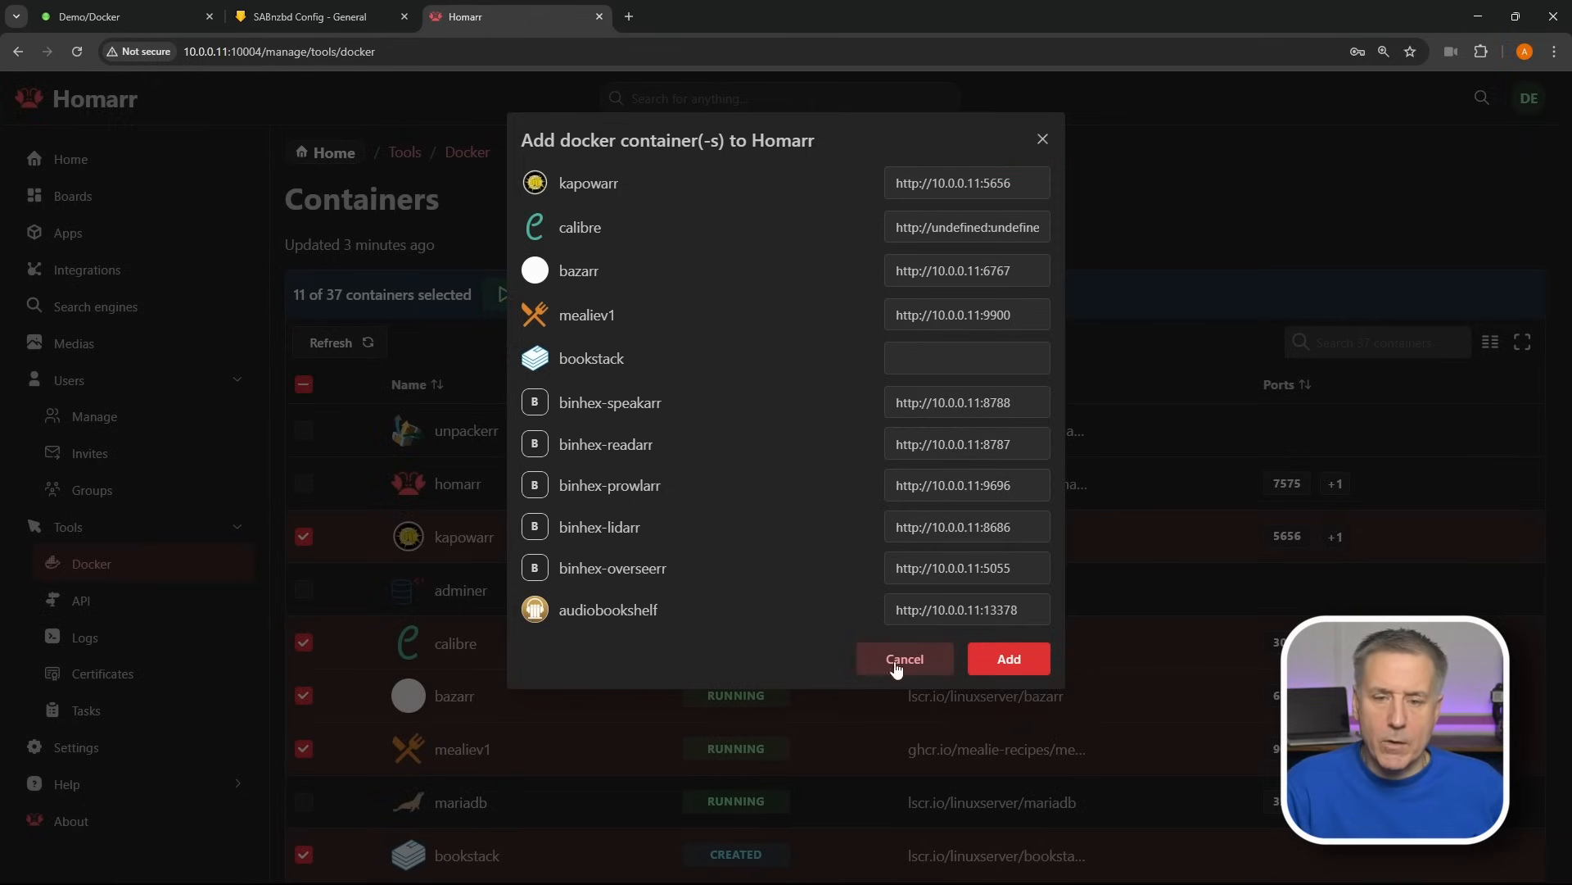
left_click(983, 228)
key("ctrl+a")
type("http://10.0.0.11:")
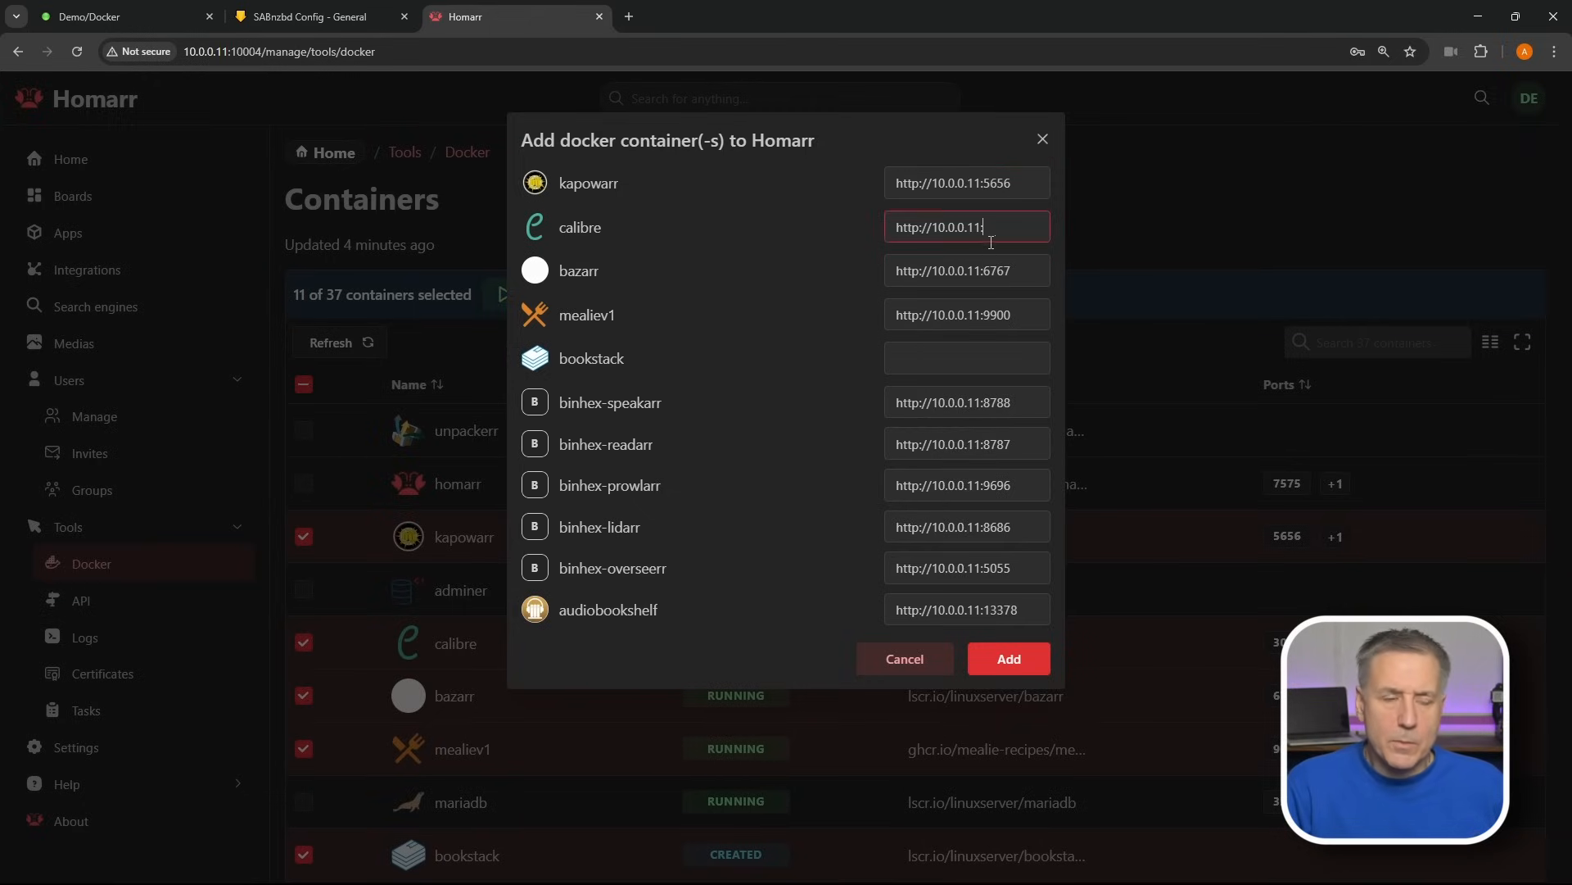
type("8082")
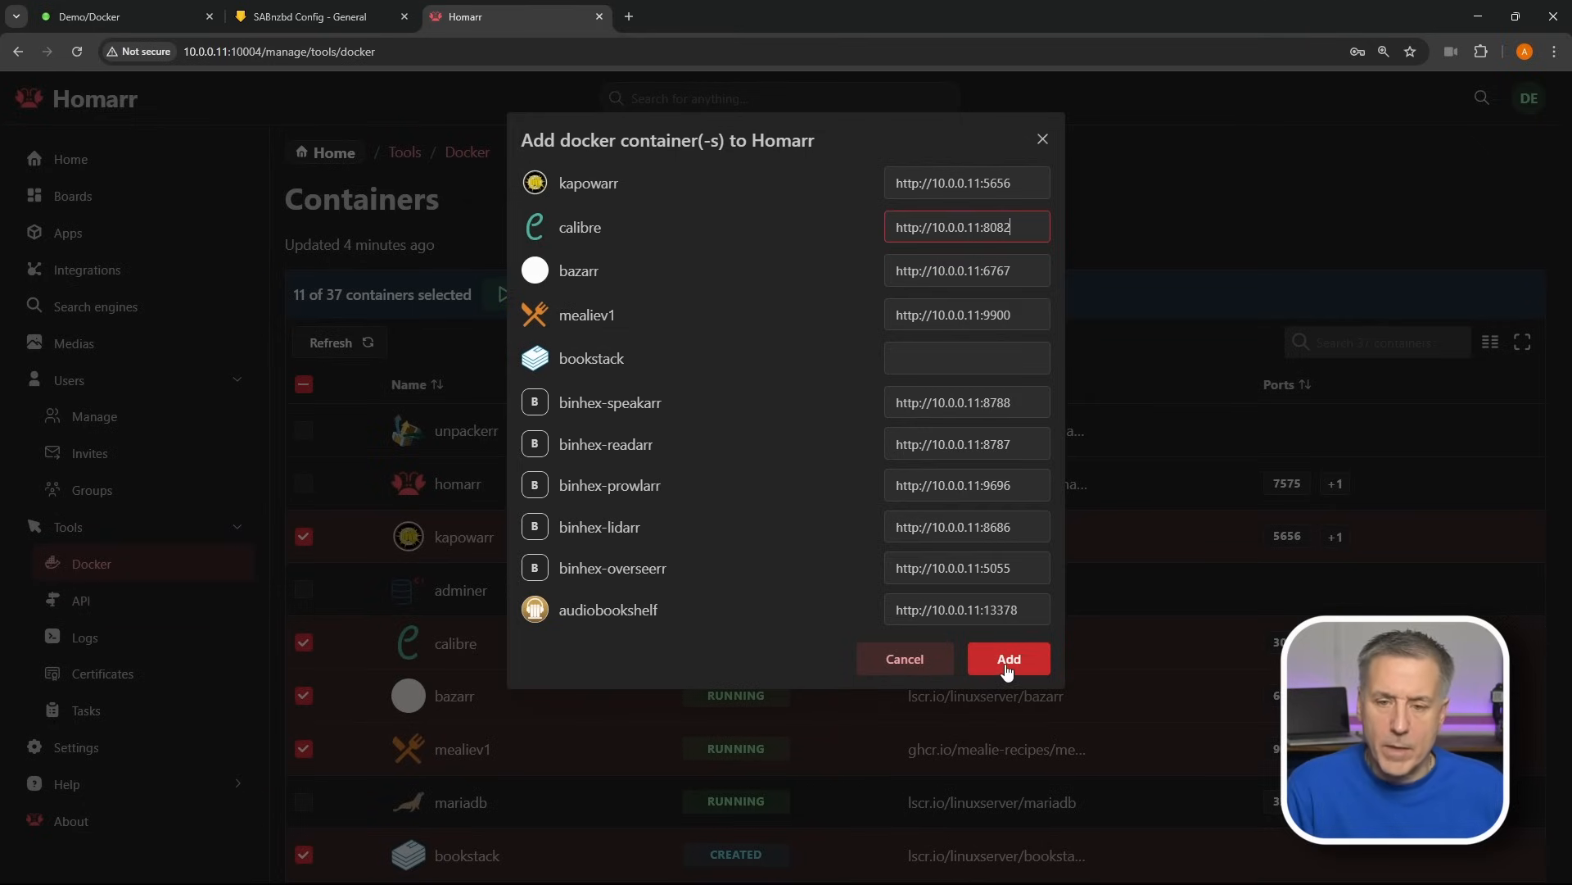
left_click(1006, 667)
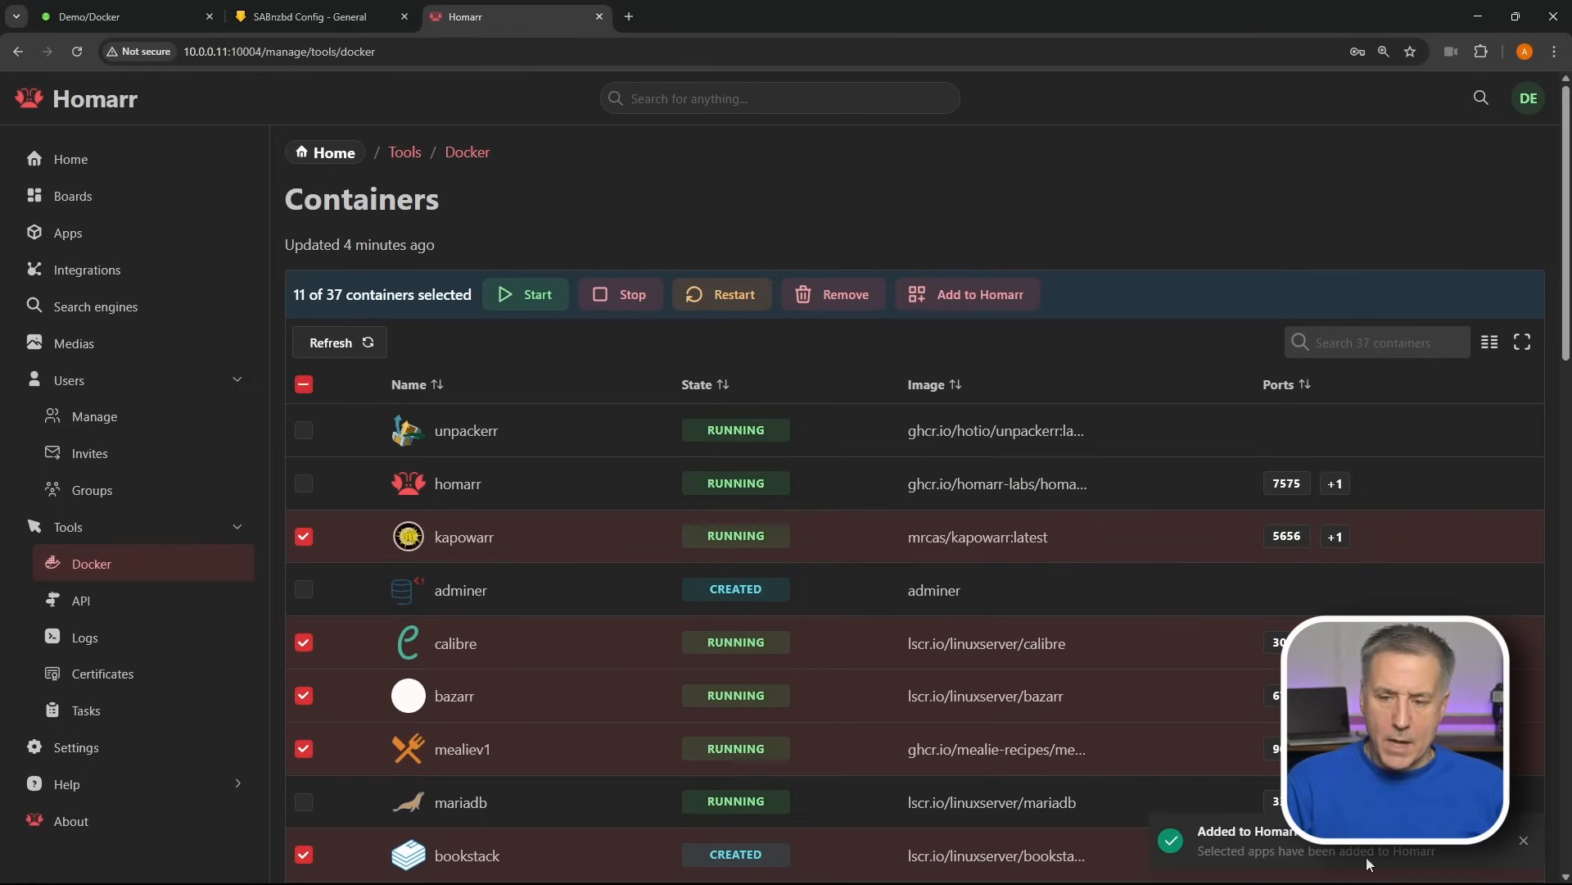
- Open the bazarr app for editing, rename it Bazarr and change its icon to bazarr-dark.svg from dashboard-icons
left_click(89, 239)
scroll(913, 650, "down", 4)
scroll(933, 656, "up", 4)
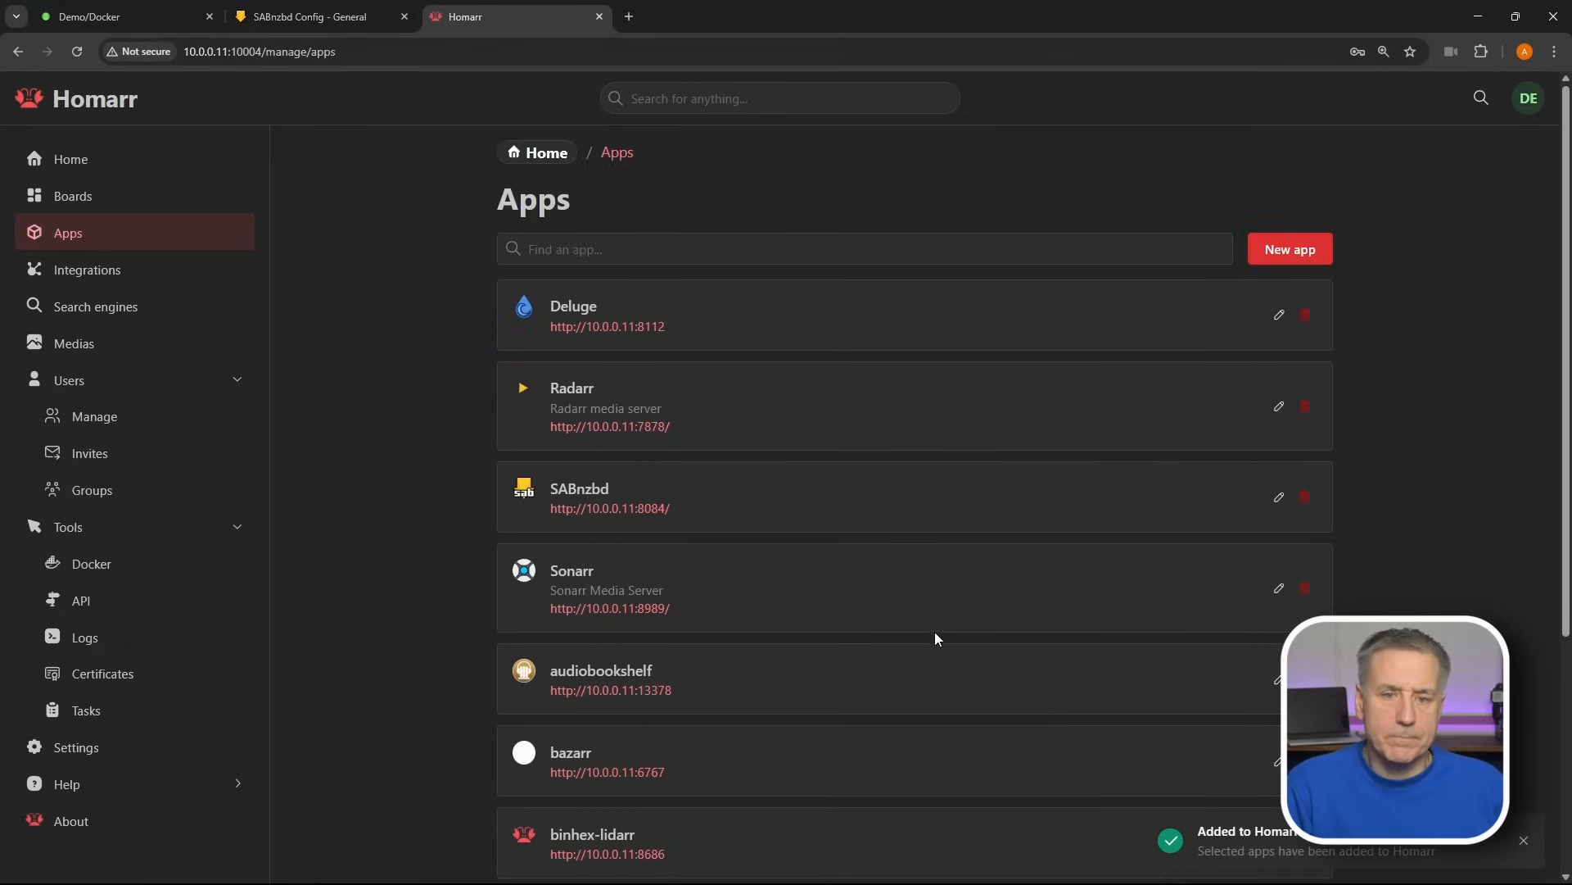
scroll(934, 635, "down", 1)
scroll(940, 598, "down", 4)
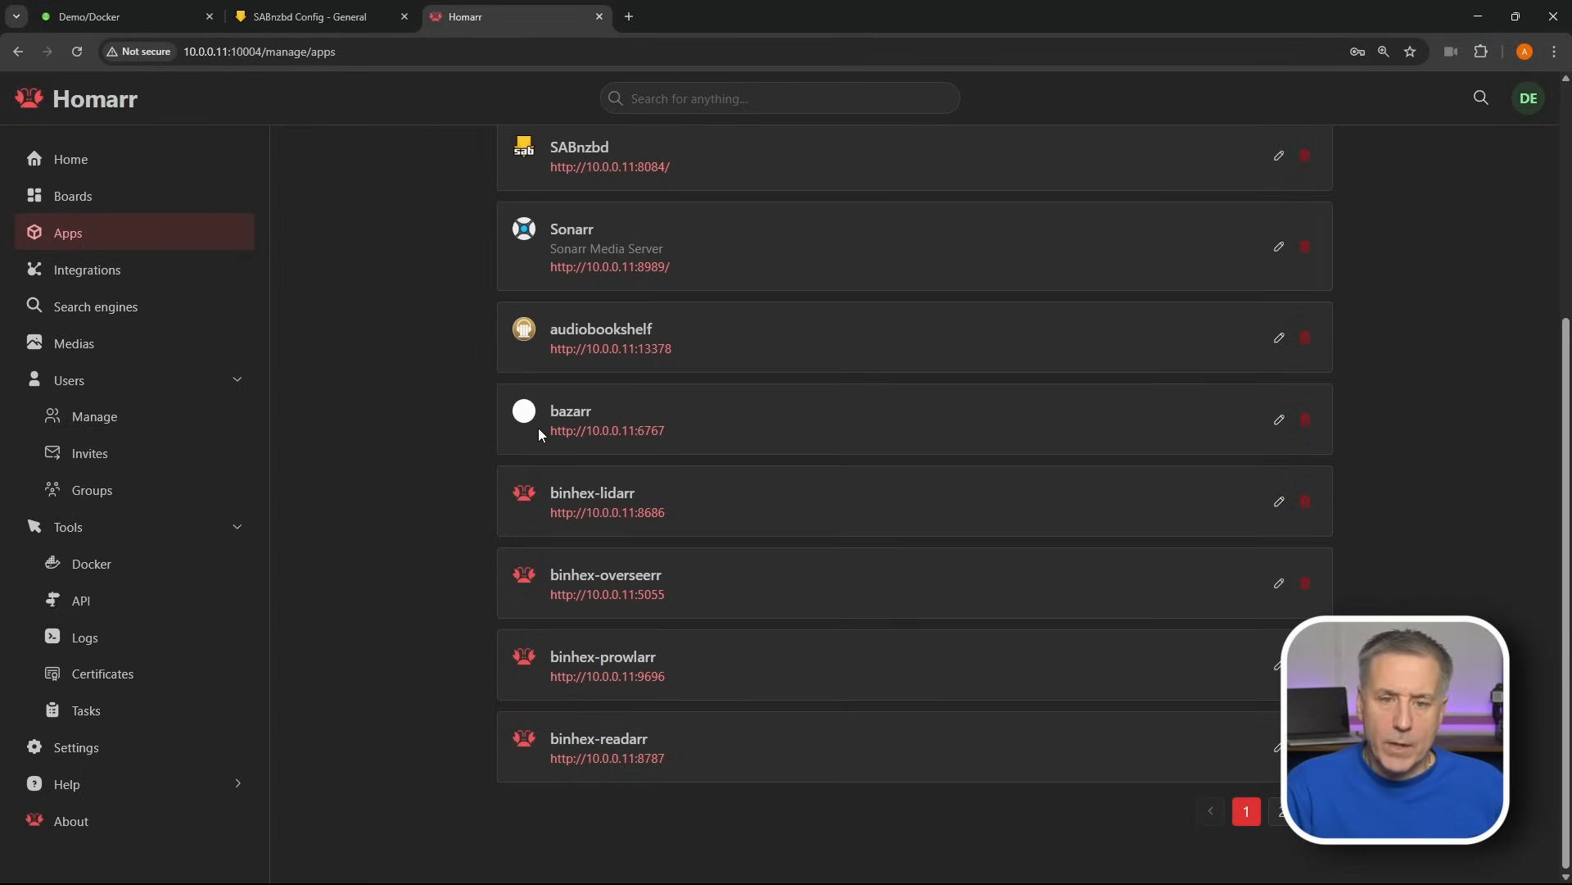
left_click(1279, 421)
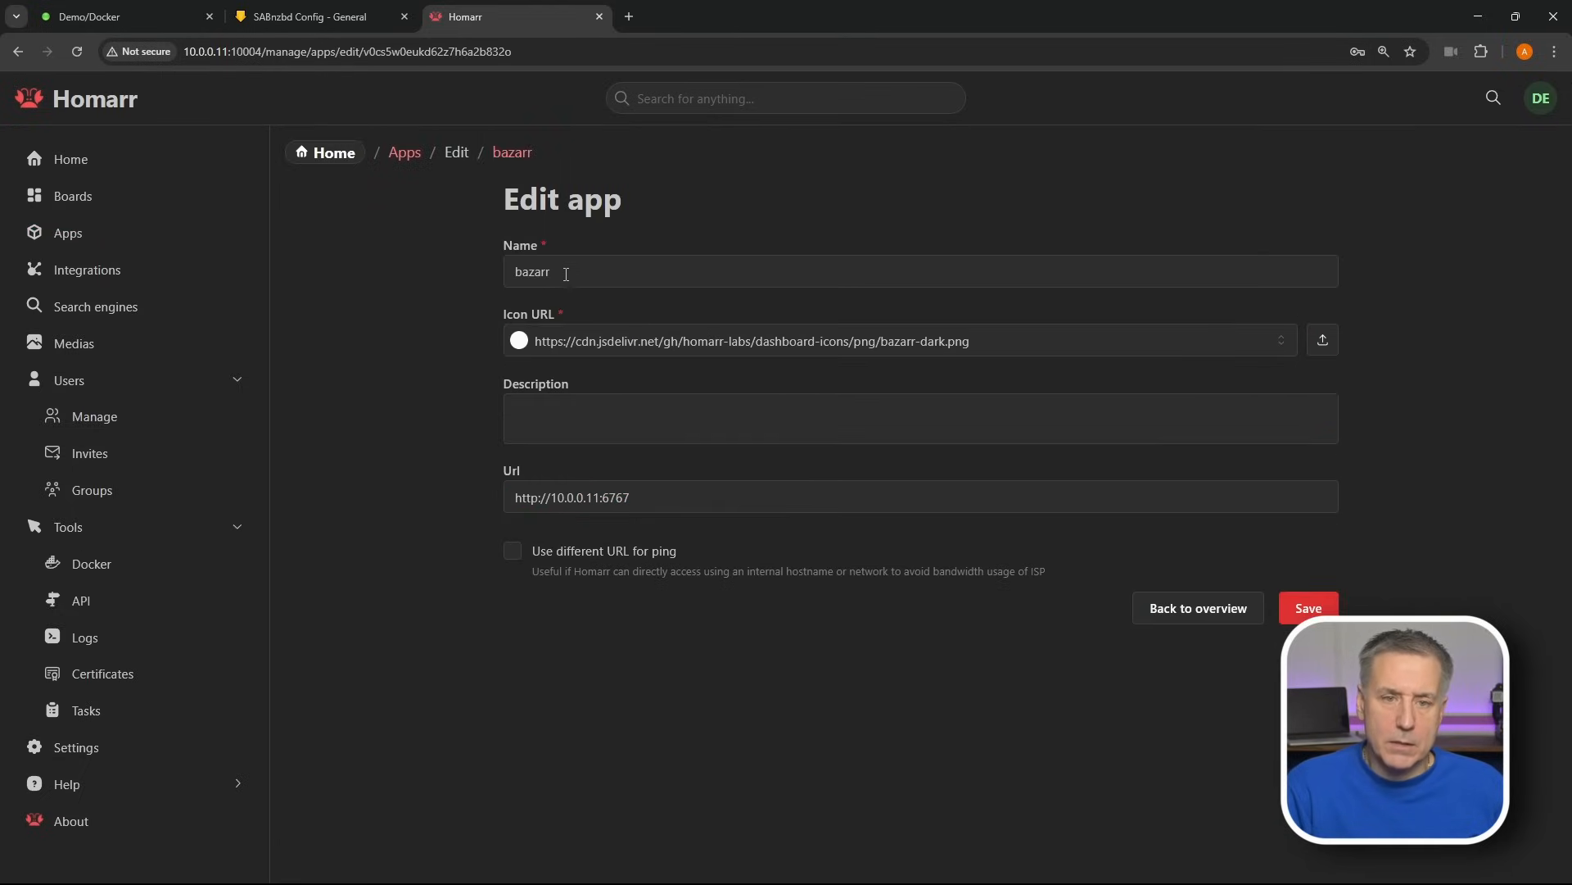
double_click(540, 272)
key("BackSpace")
left_click_drag(973, 358, 465, 347)
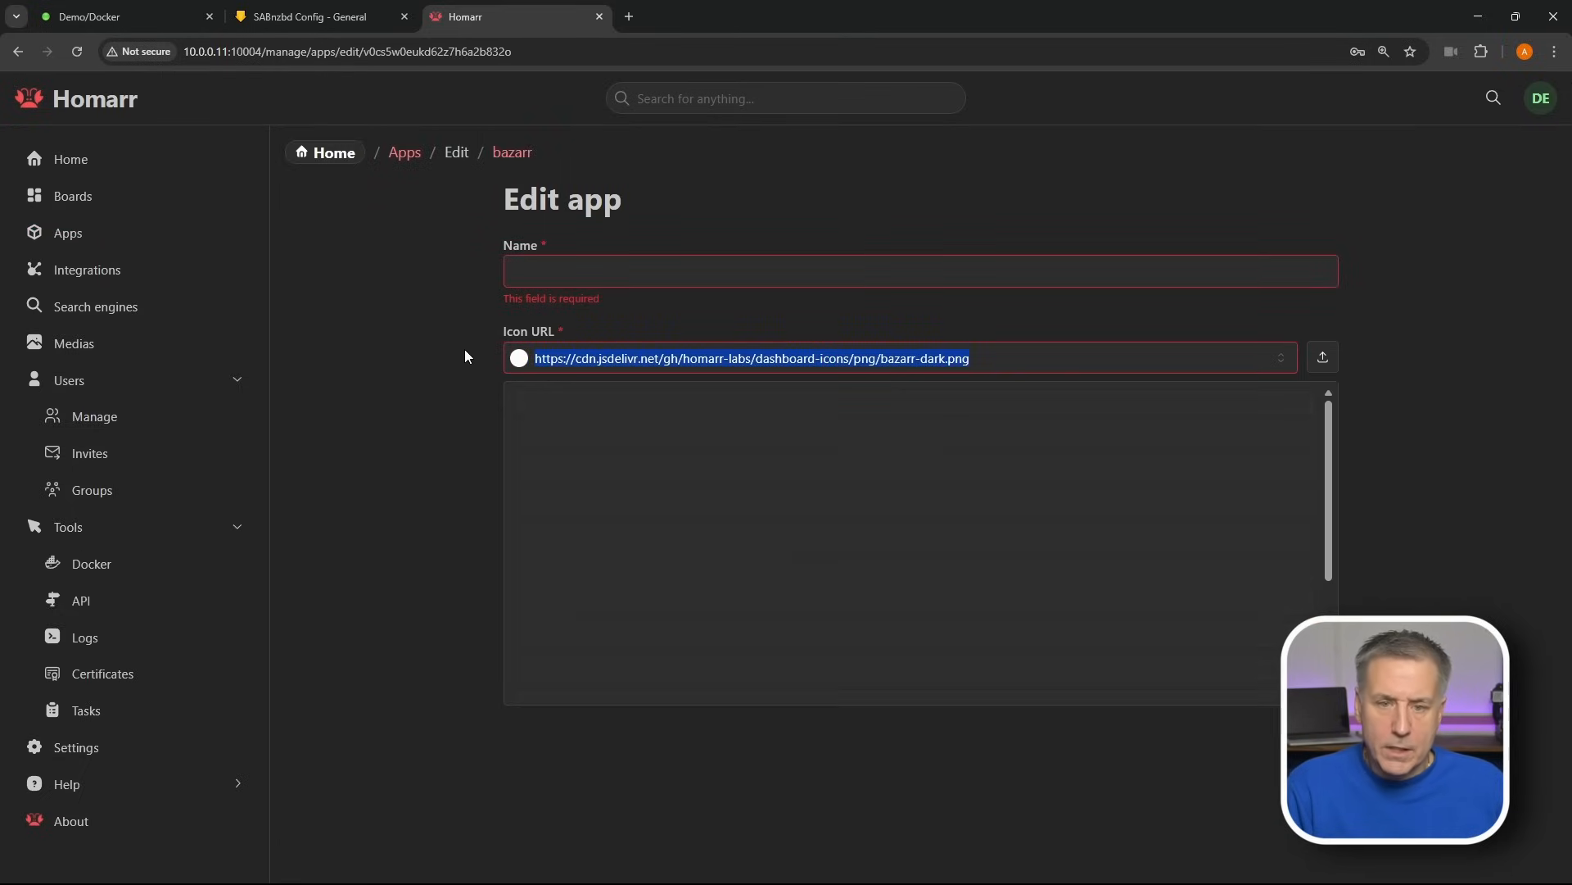
key("BackSpace")
left_click(527, 271)
type("Ba")
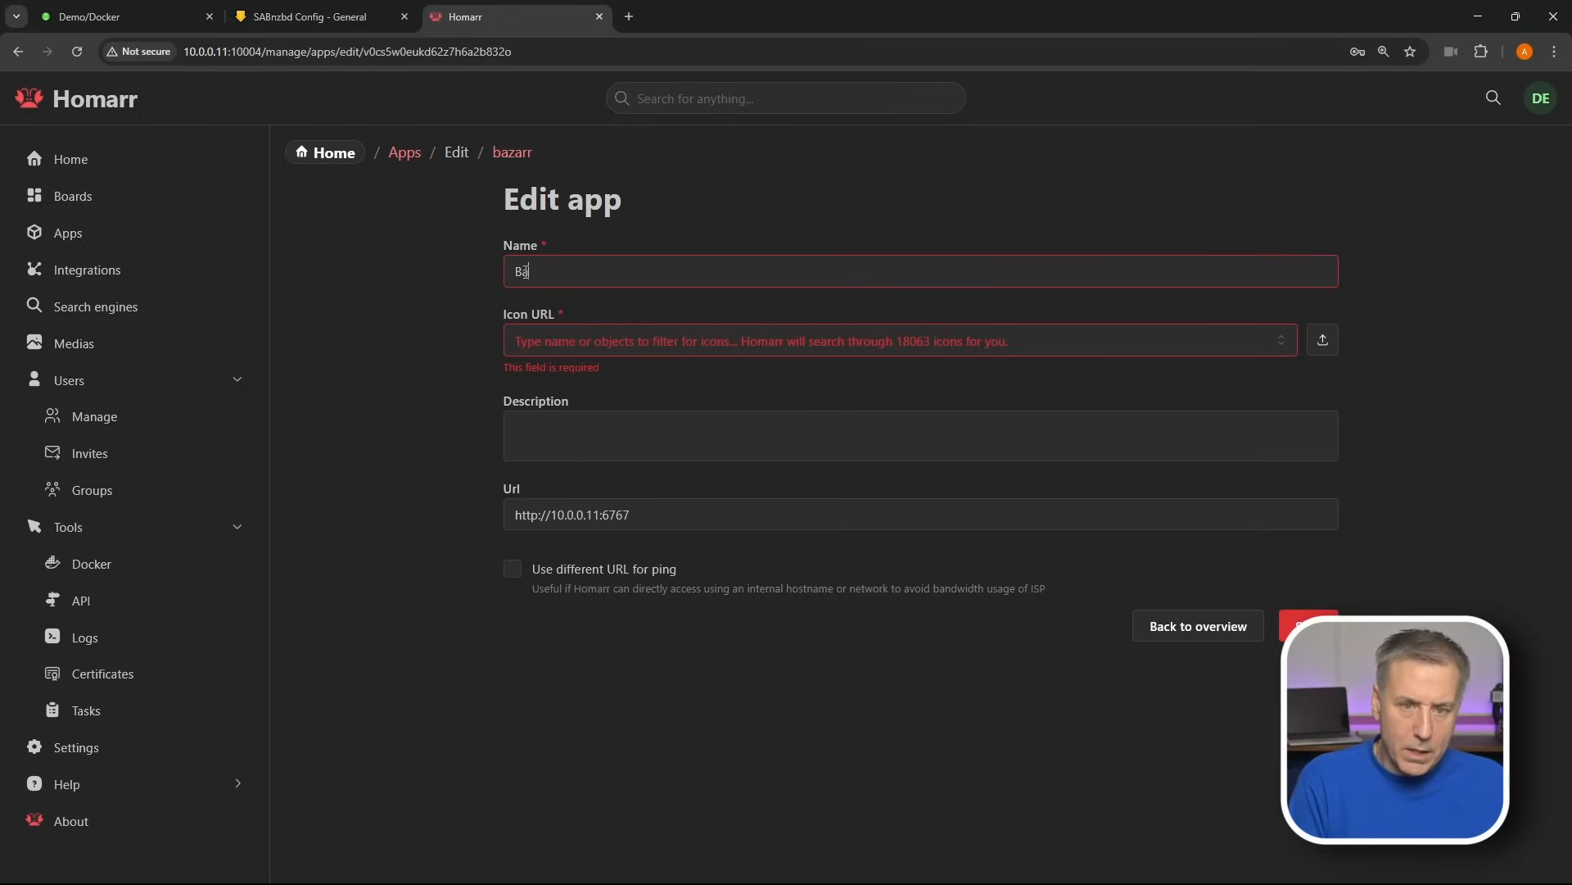
type("zarr")
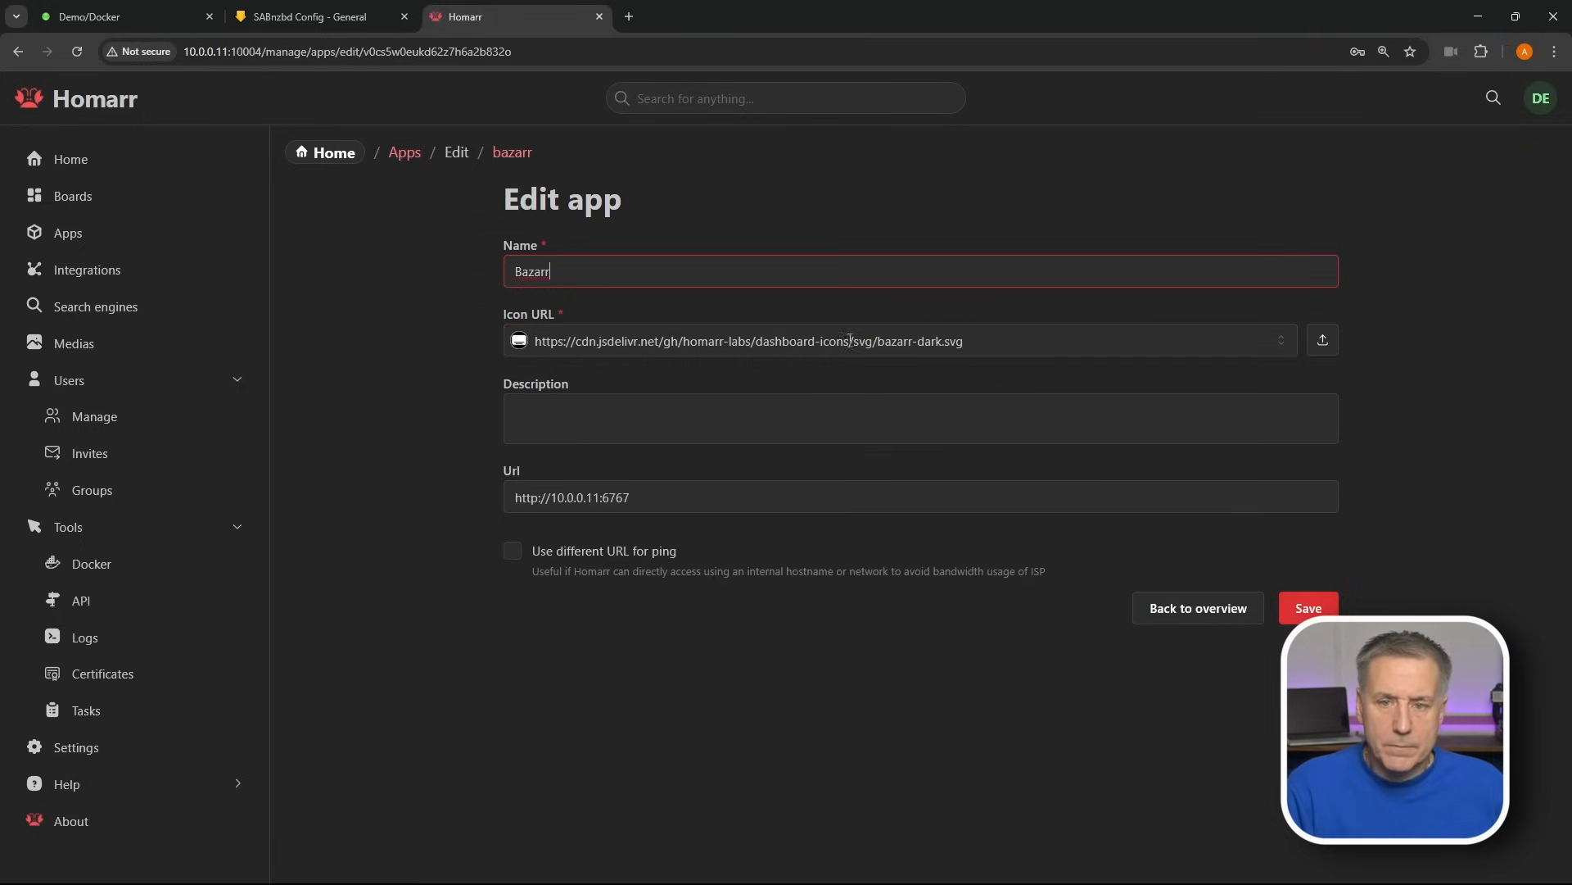
- Give the Bazarr app the description "Subtitles" and save it
left_click(662, 414)
type("Sub")
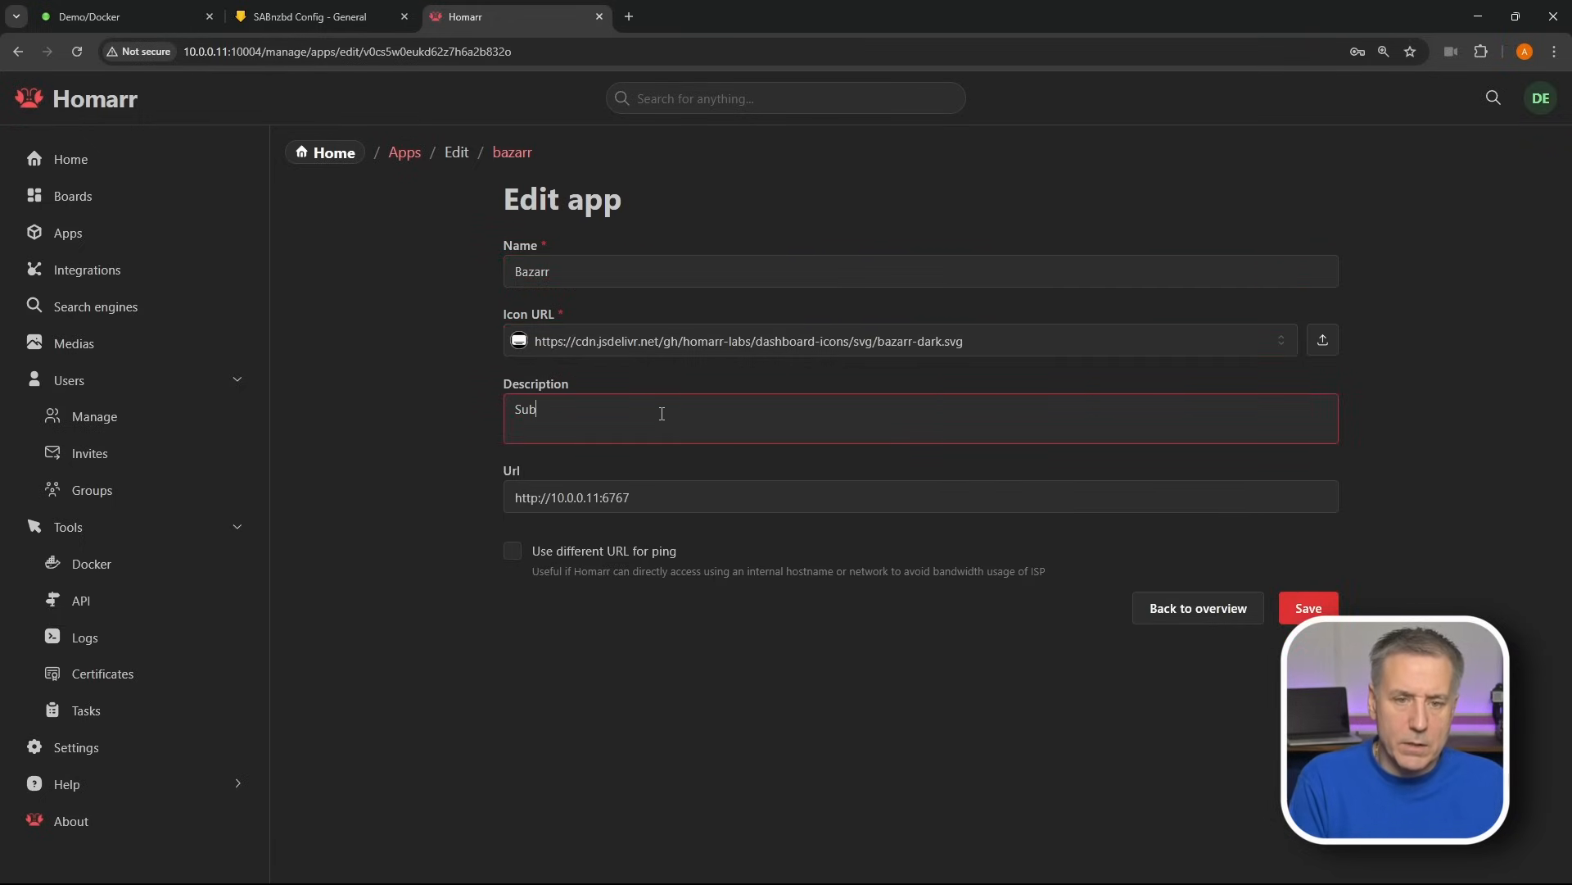
type("titles")
key("Left")
key("Left")
key("Left")
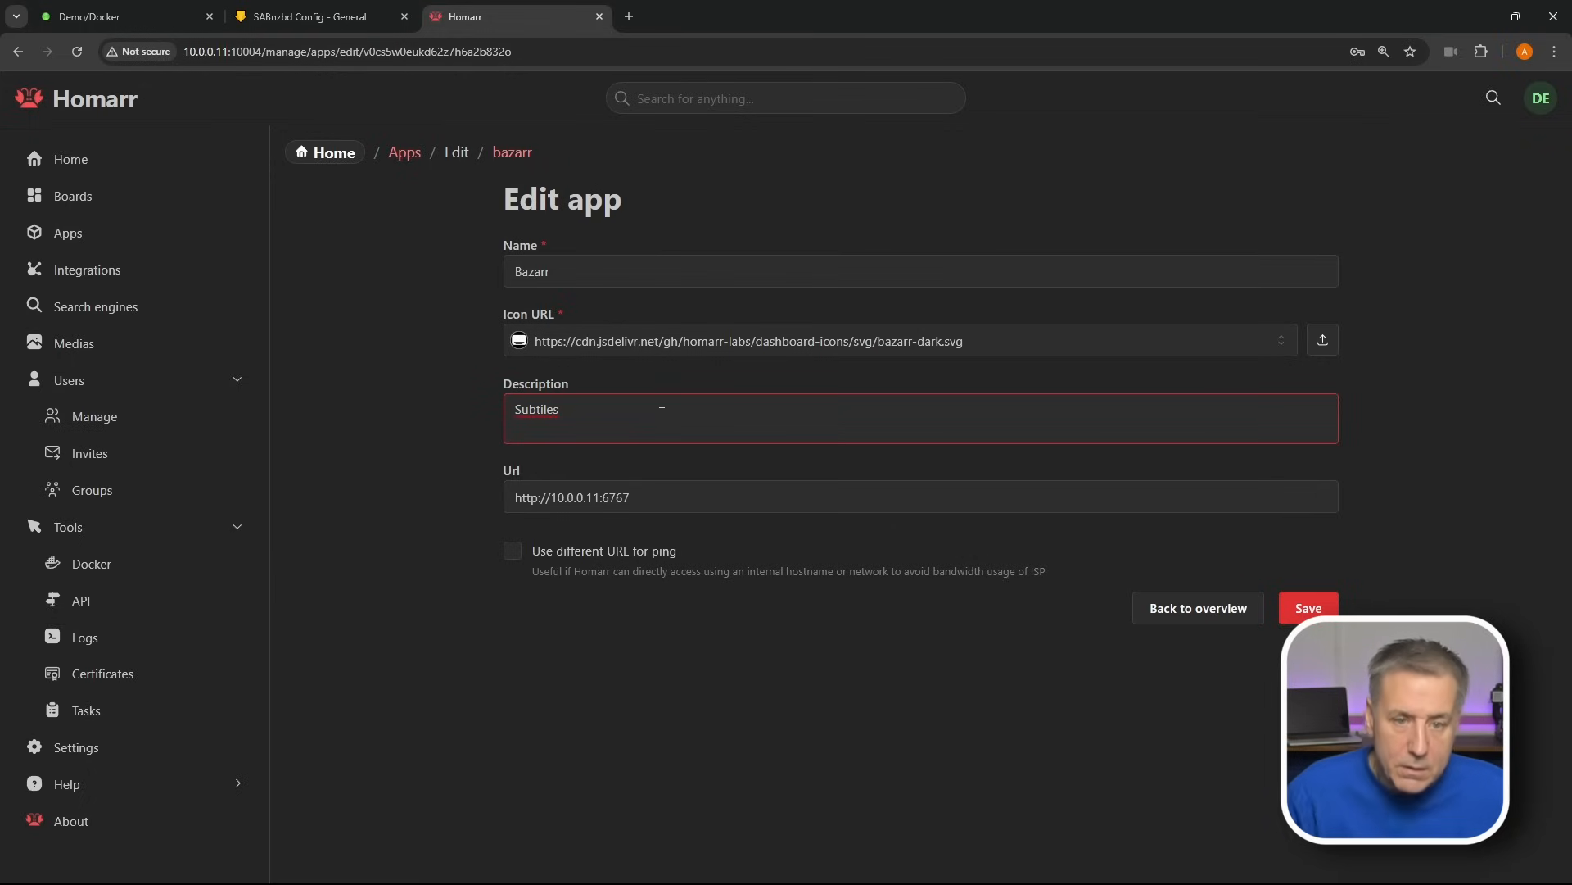
type("t")
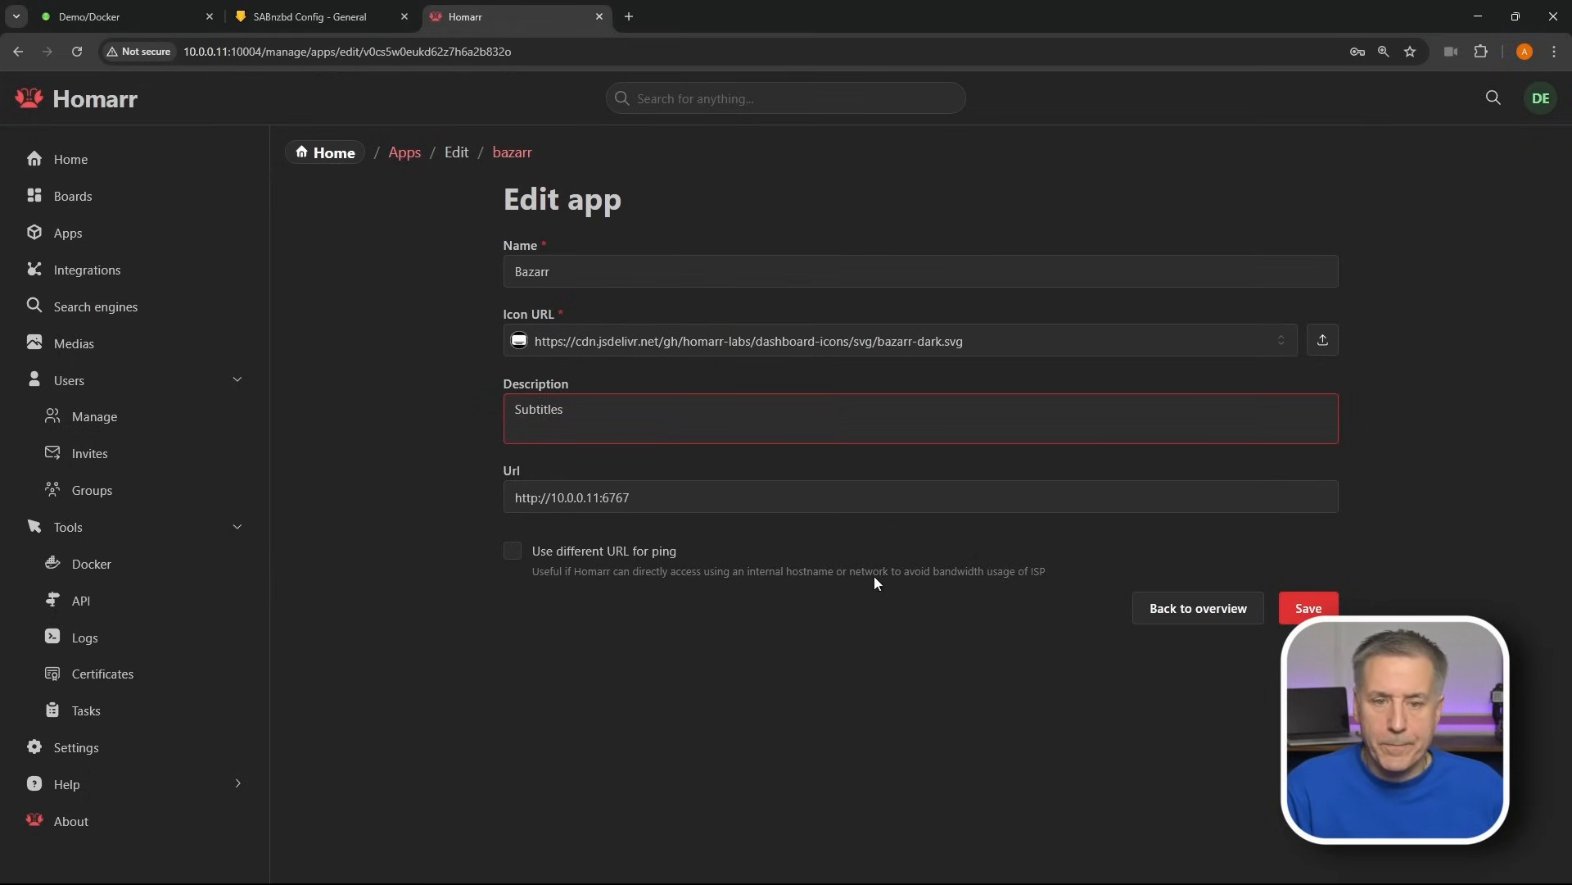
left_click(1289, 606)
- Edit the binhex-lidarr app: name it Lidarr, use the lidarr.svg icon, describe it as "Music" and save
scroll(618, 390, "down", 1)
scroll(617, 391, "down", 4)
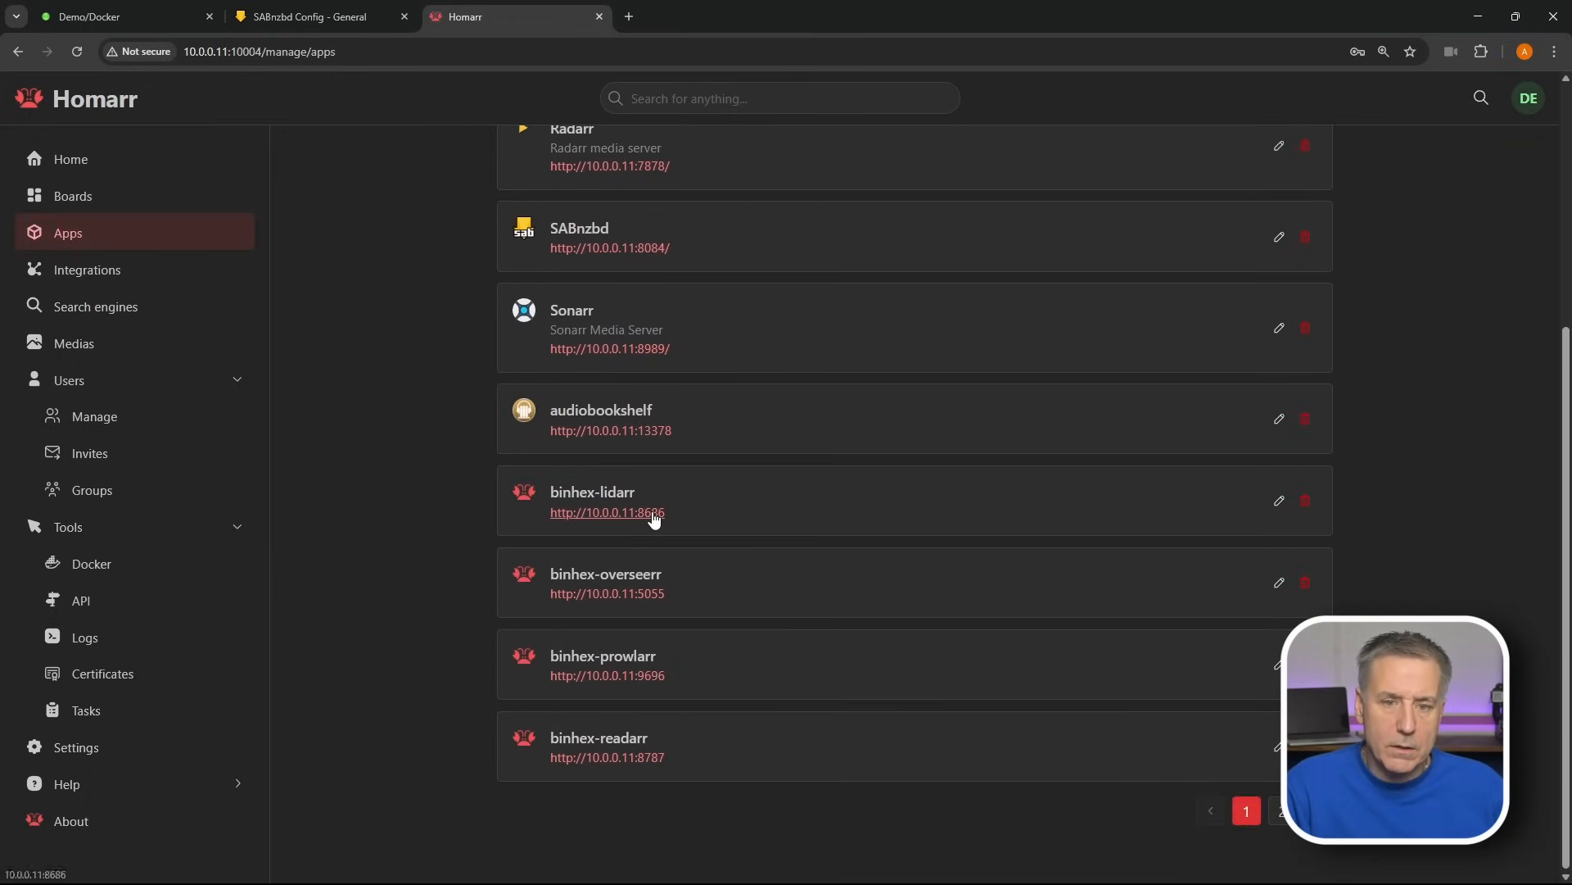
left_click(1280, 501)
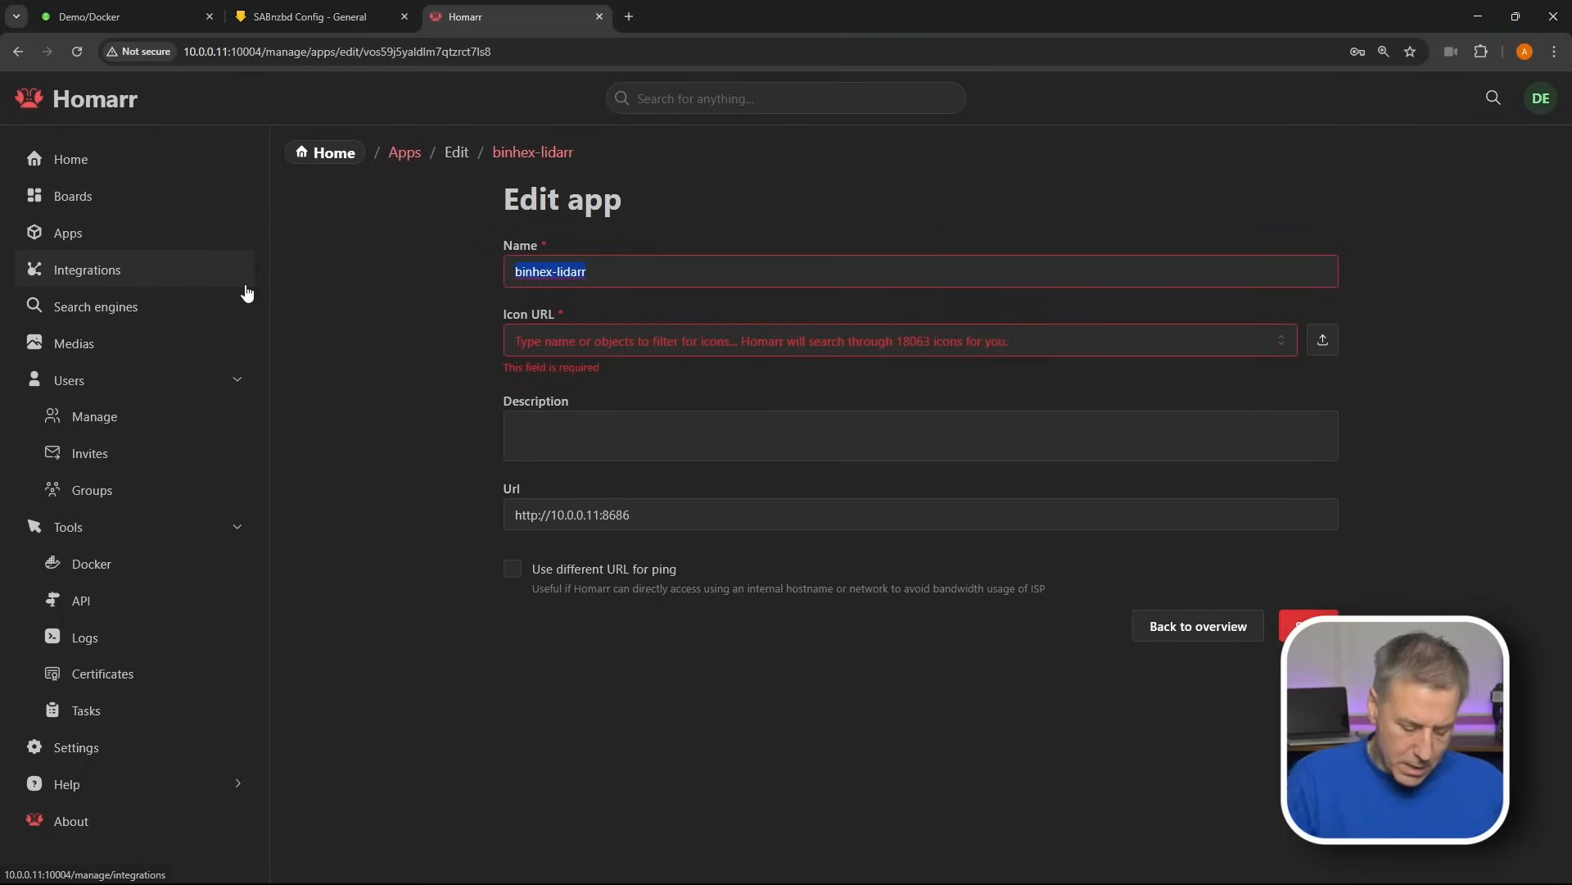
type("Lidarr")
left_click(518, 407)
type("Music")
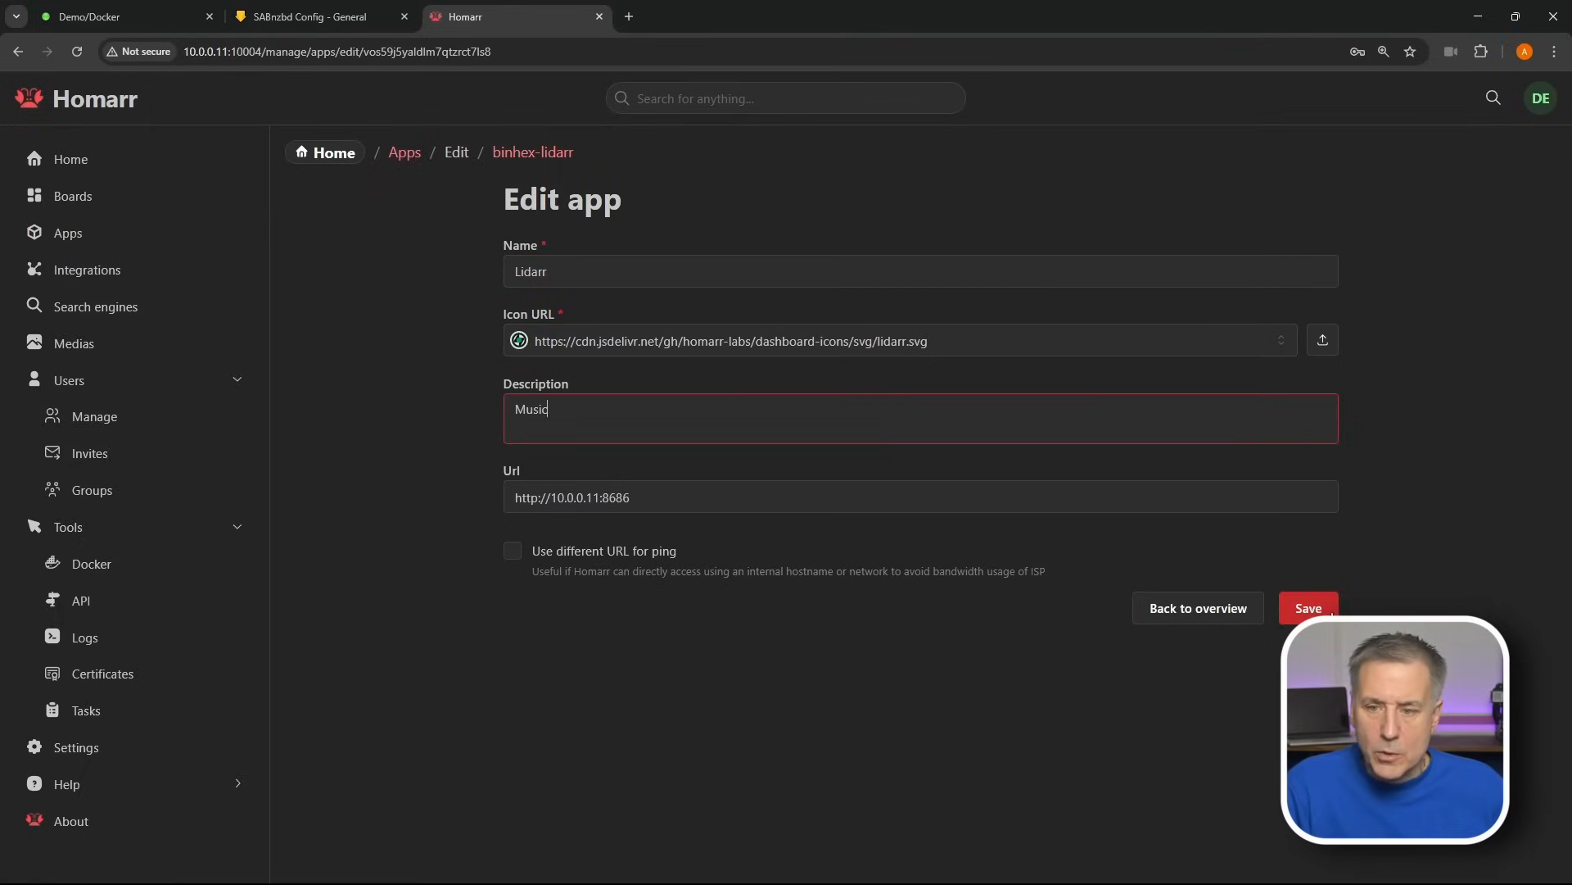
left_click(1308, 607)
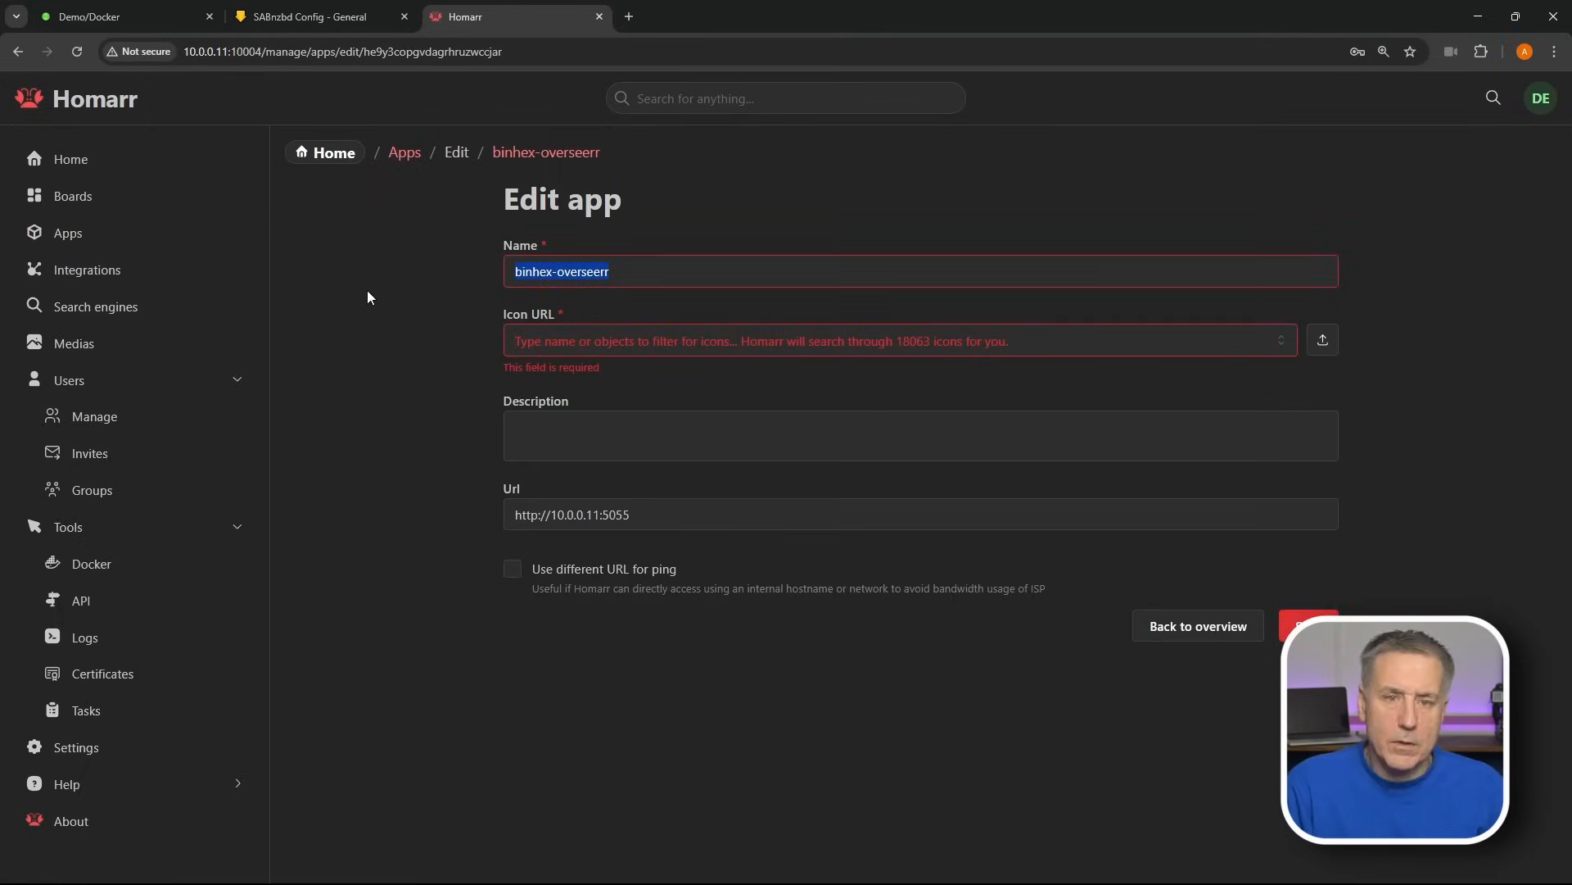
- Rename the binhex-overseerr app to overseerr with the overseerr.svg icon and save it
type("oversee")
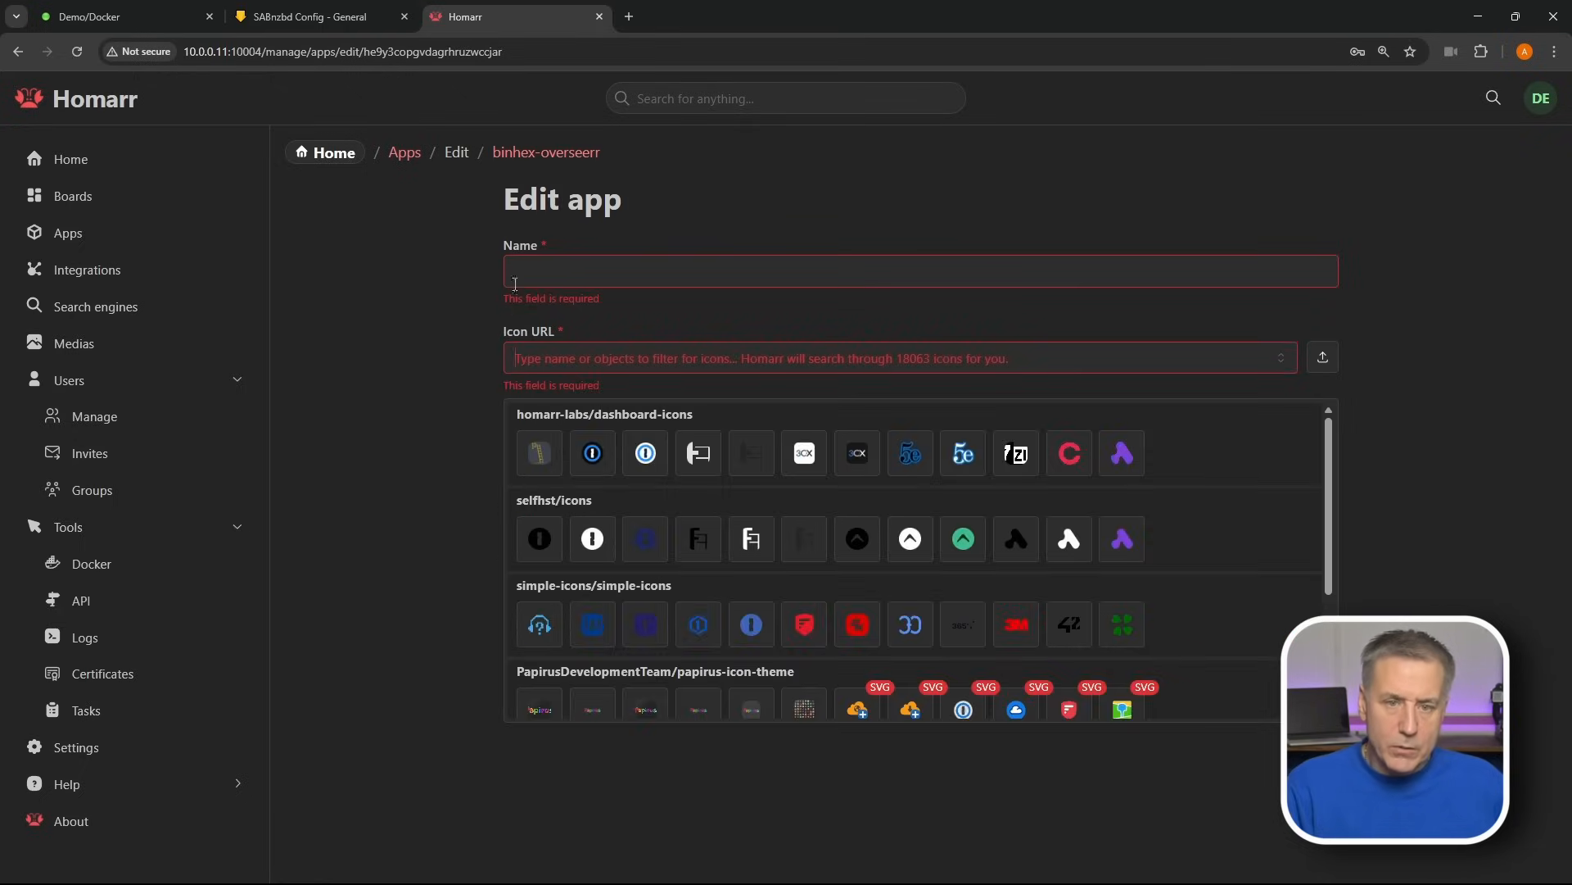
left_click(514, 284)
type("overseerr")
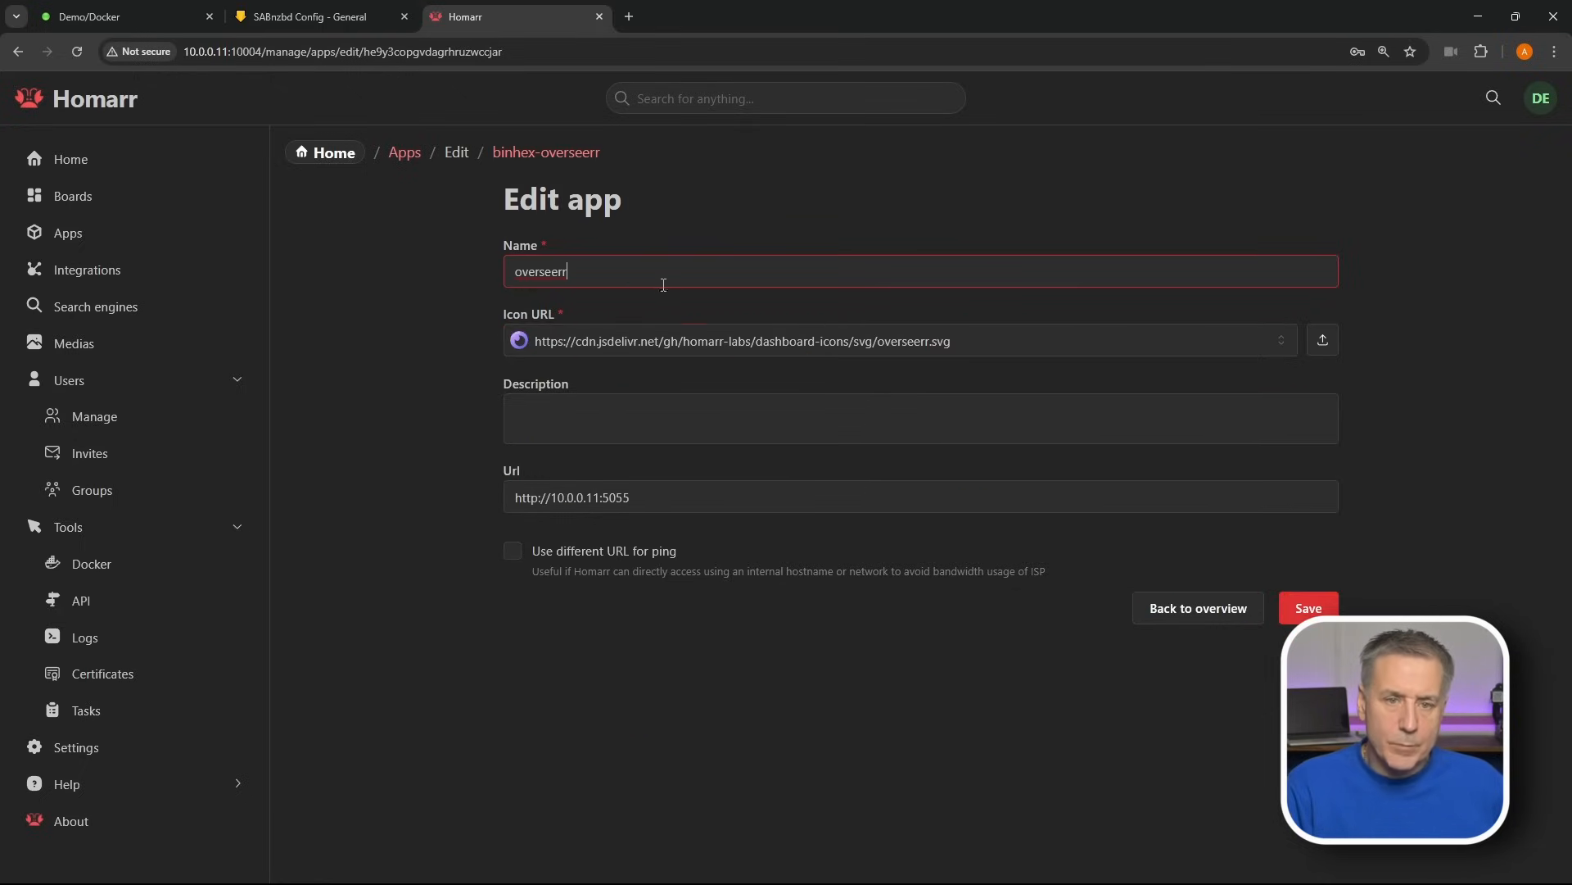
left_click(1308, 608)
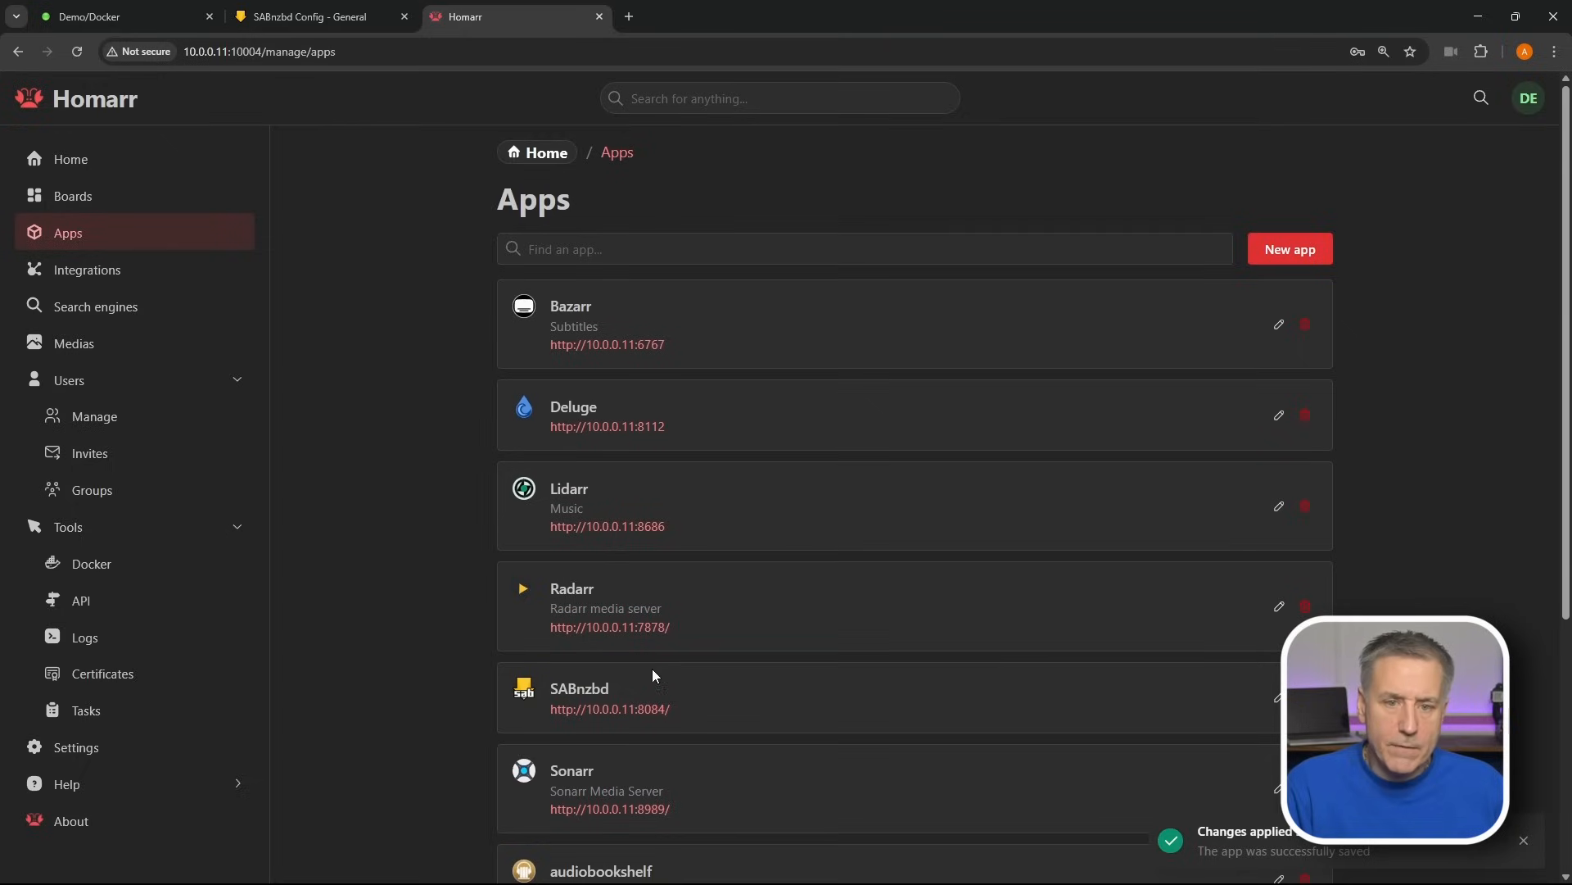
- Edit the binhex-prowlarr app, renaming it Prowlarr and replacing its icon with prowlarr.svg
scroll(749, 532, "down", 5)
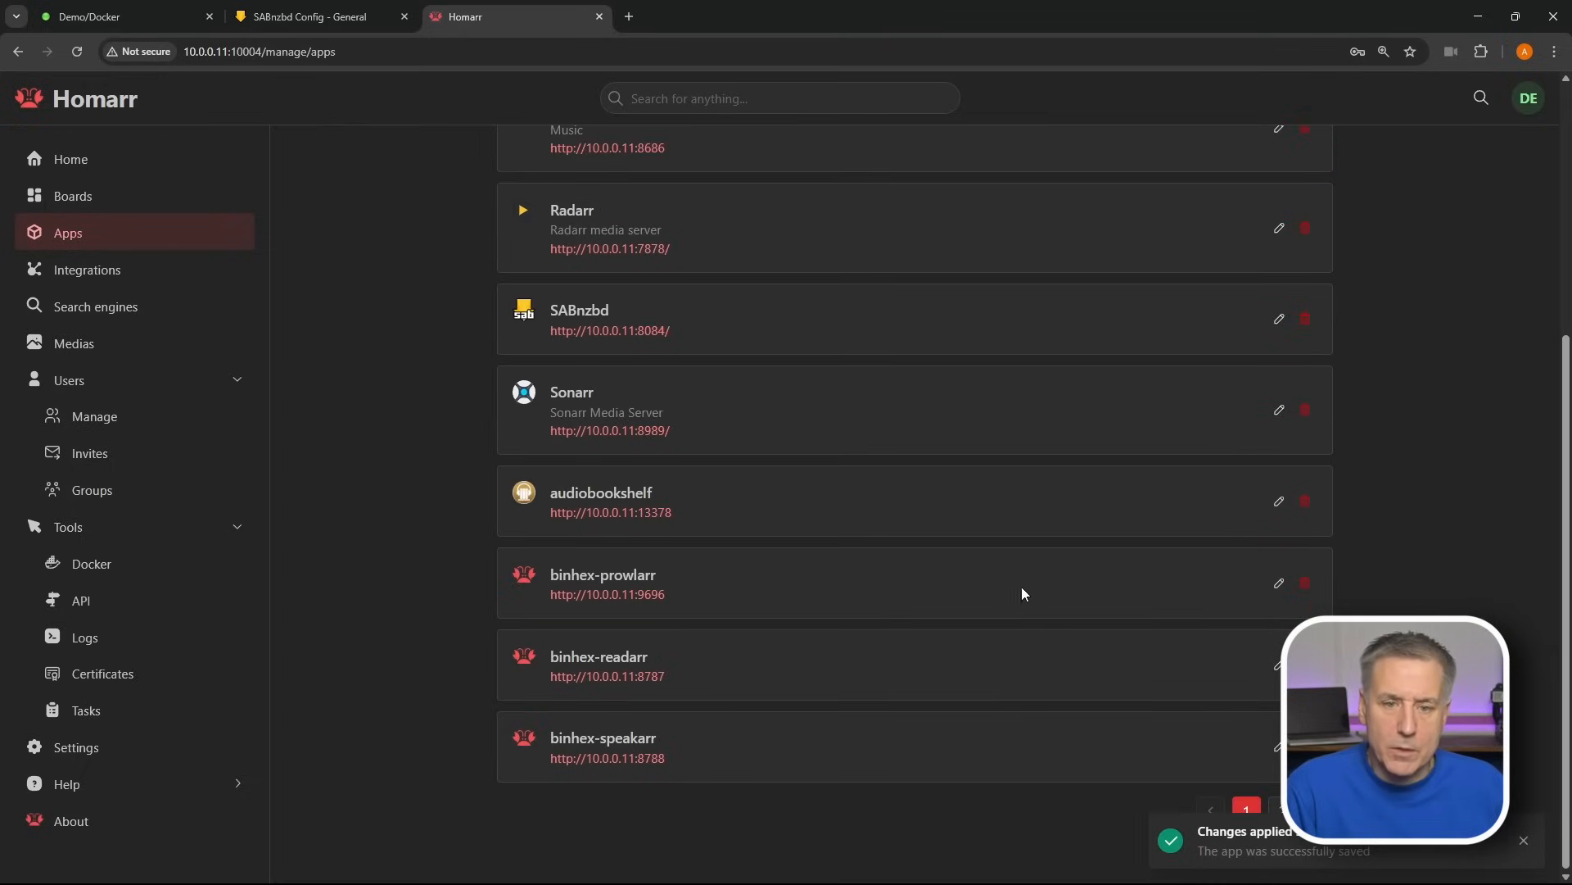
left_click(1280, 582)
key("ctrl+a")
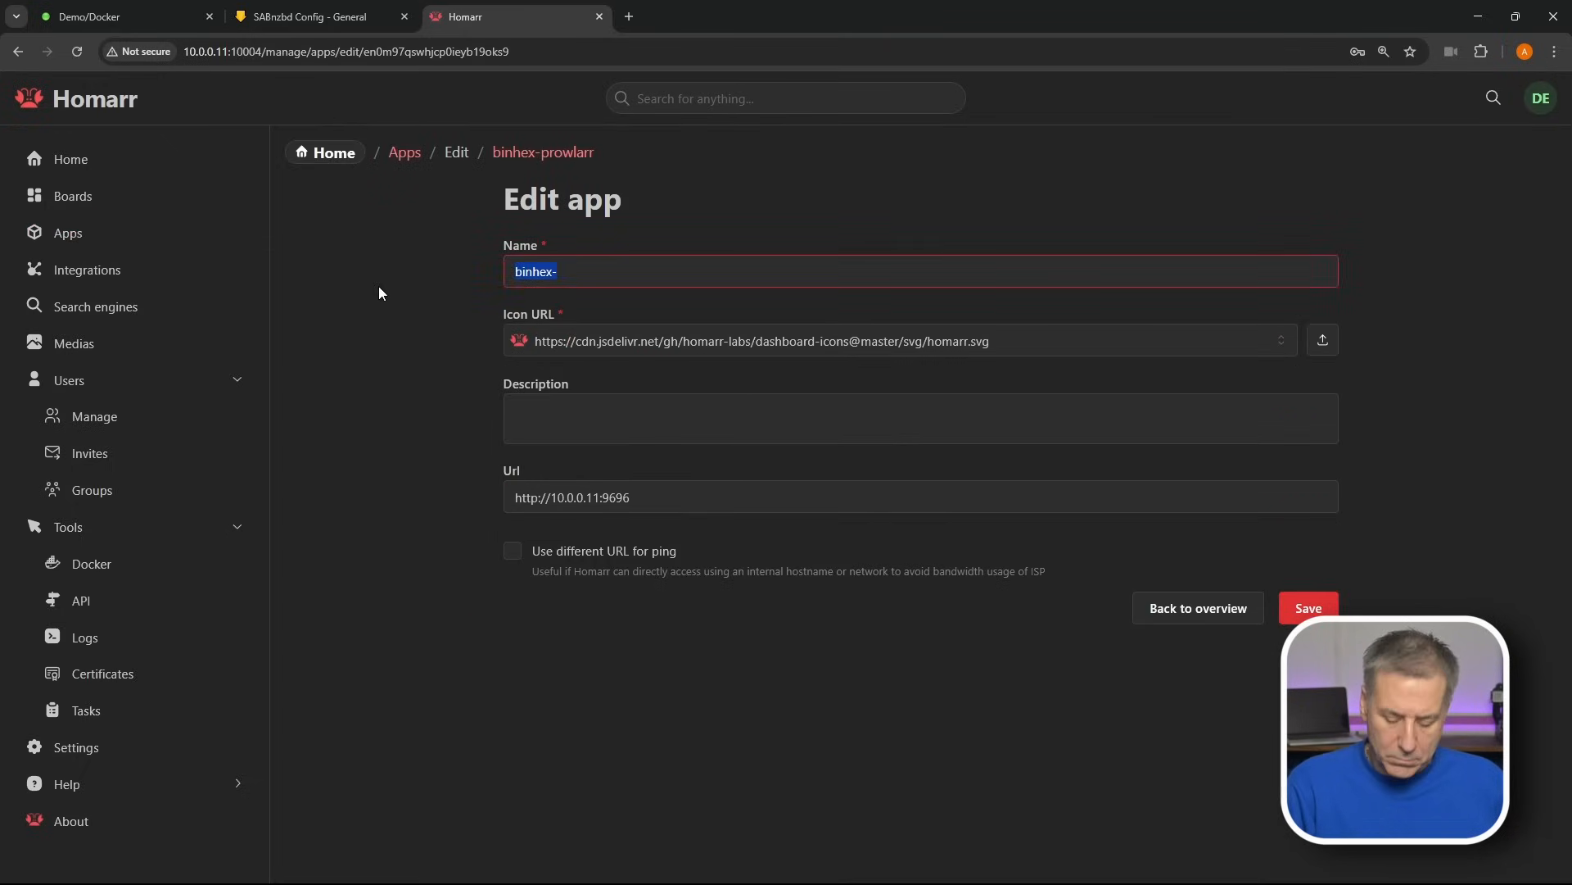
key("BackSpace")
left_click(991, 357)
key("ctrl+a")
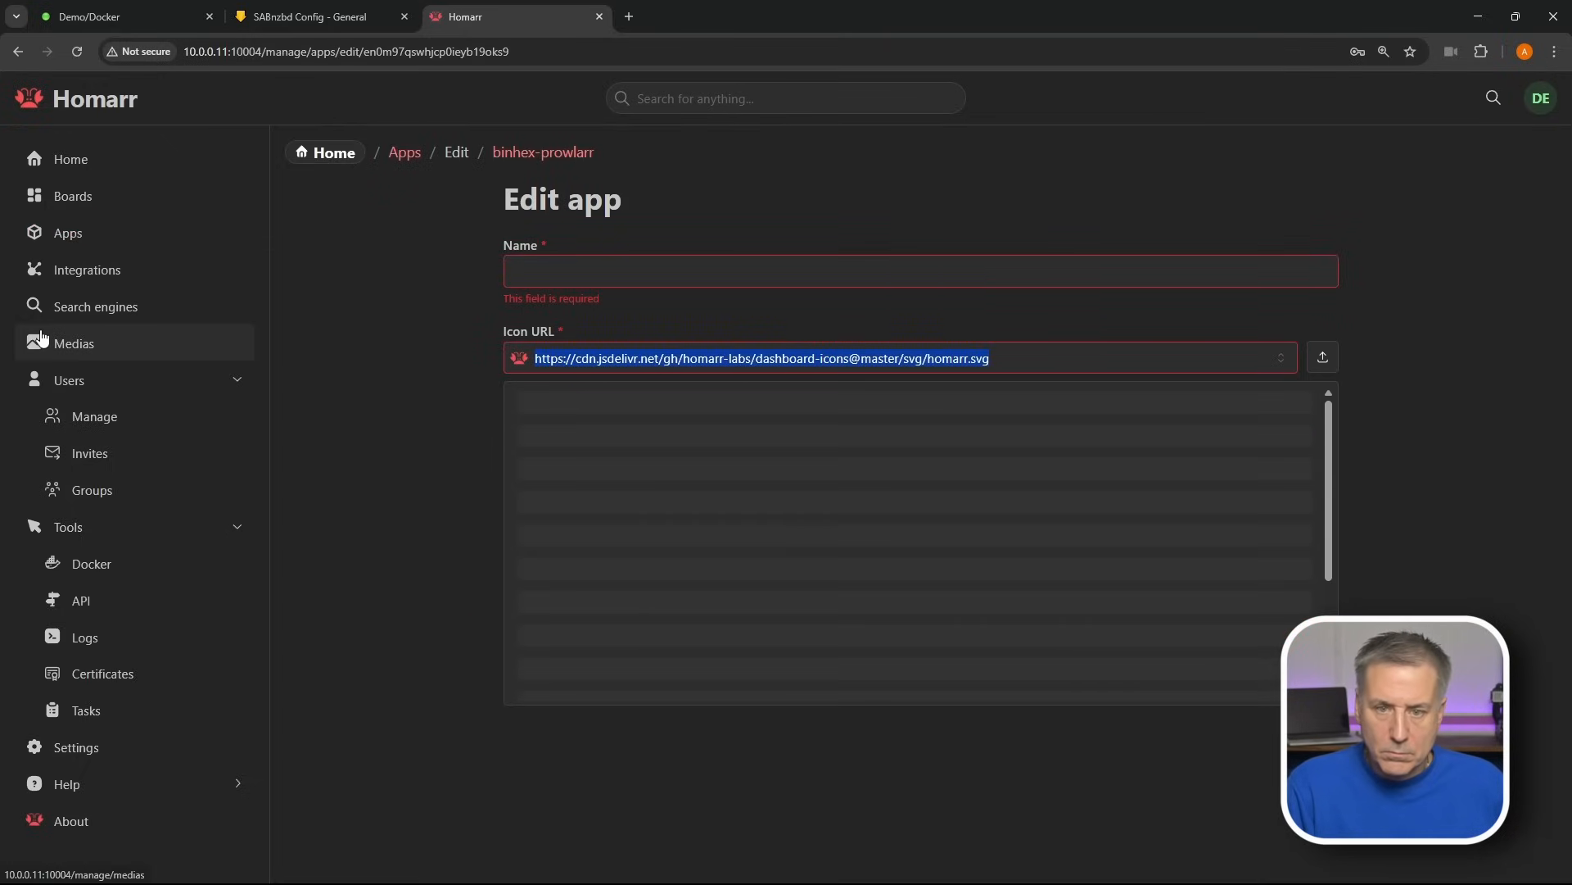
key("BackSpace")
left_click(522, 264)
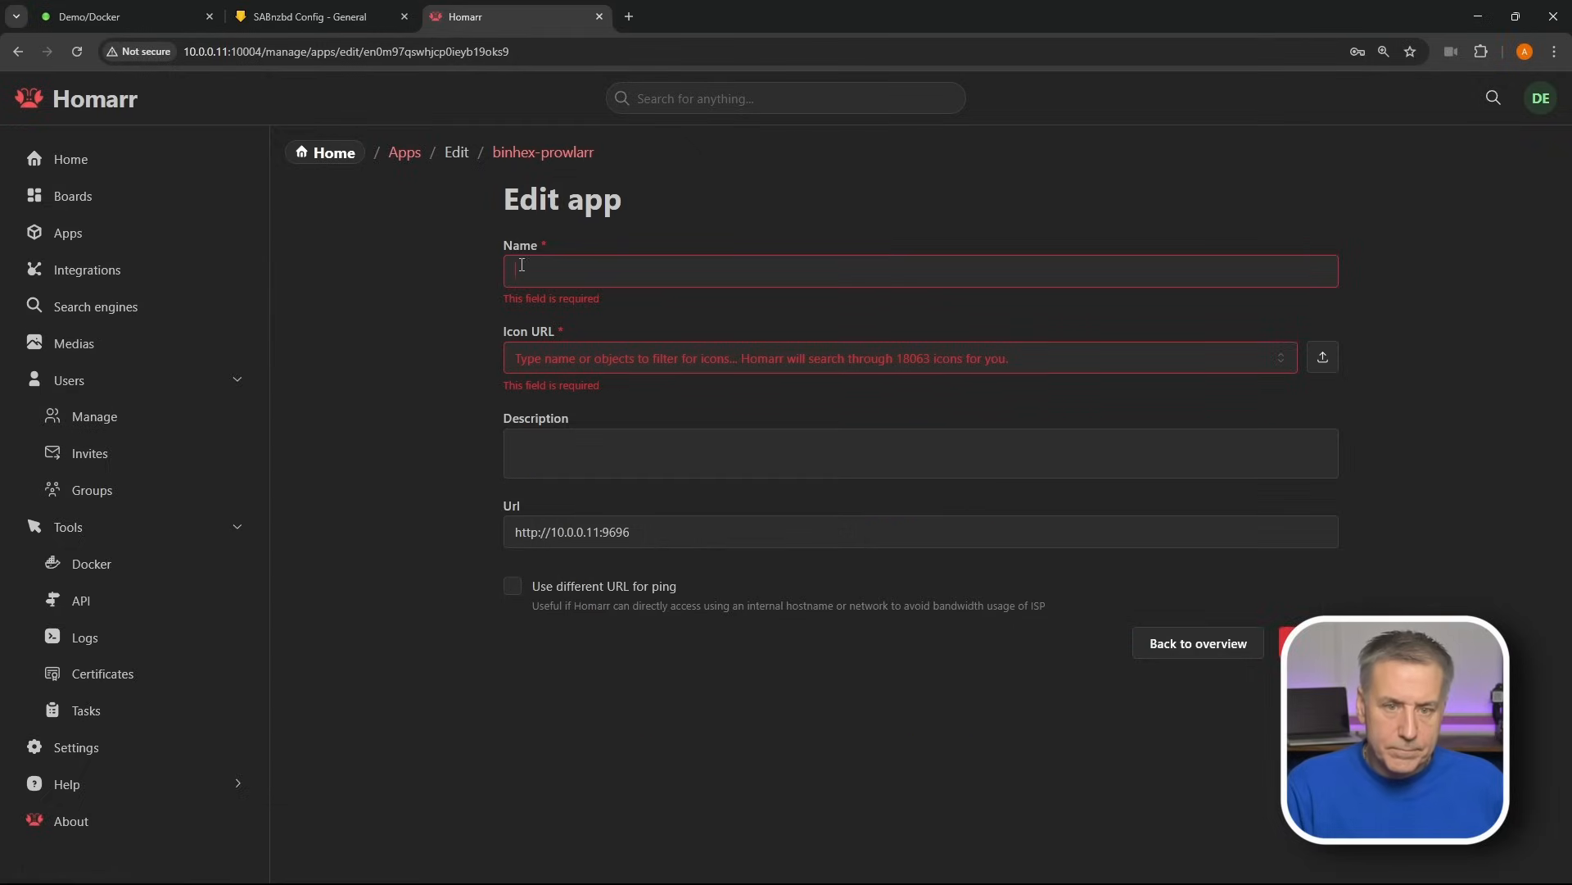
type("prowlarr")
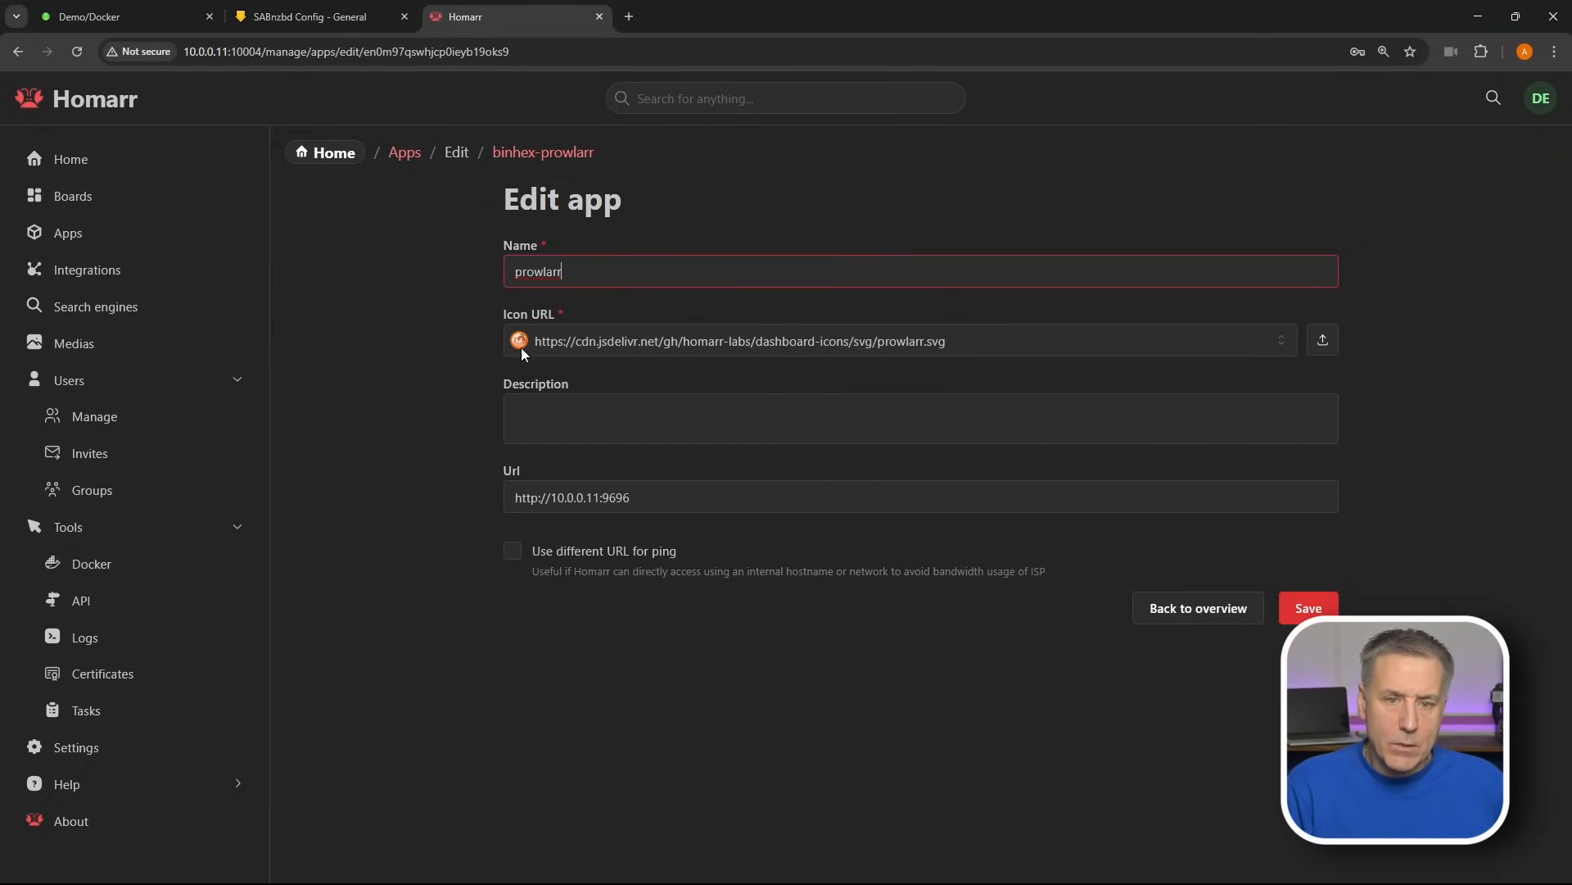
left_click(521, 264)
key("BackSpace")
type("P")
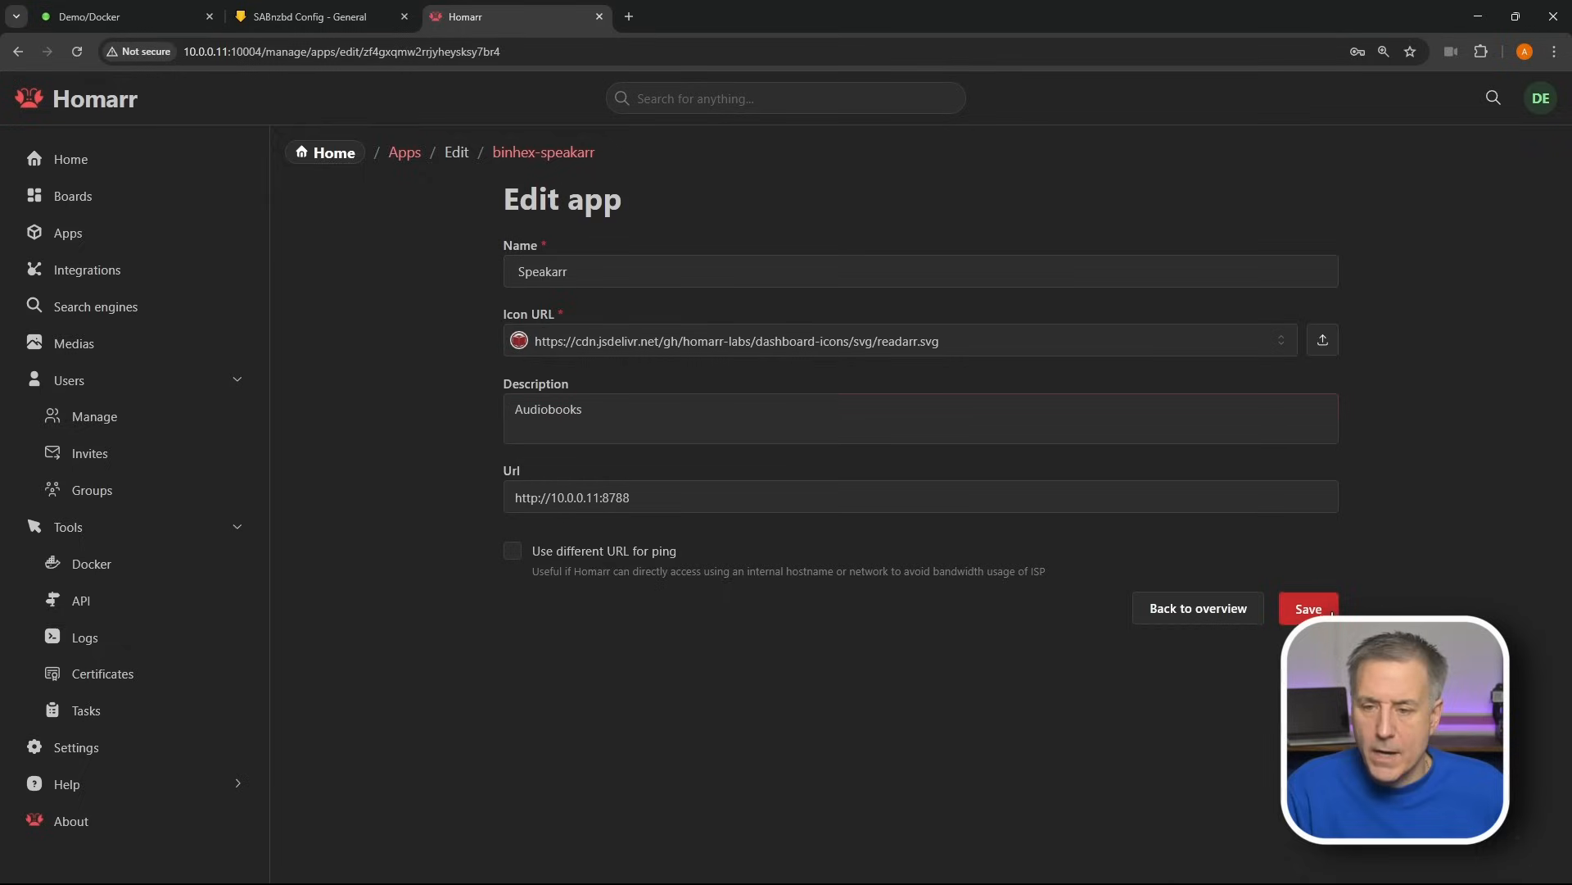
- Save the Speakarr app's edited details and review both pages of the apps list
left_click(1309, 607)
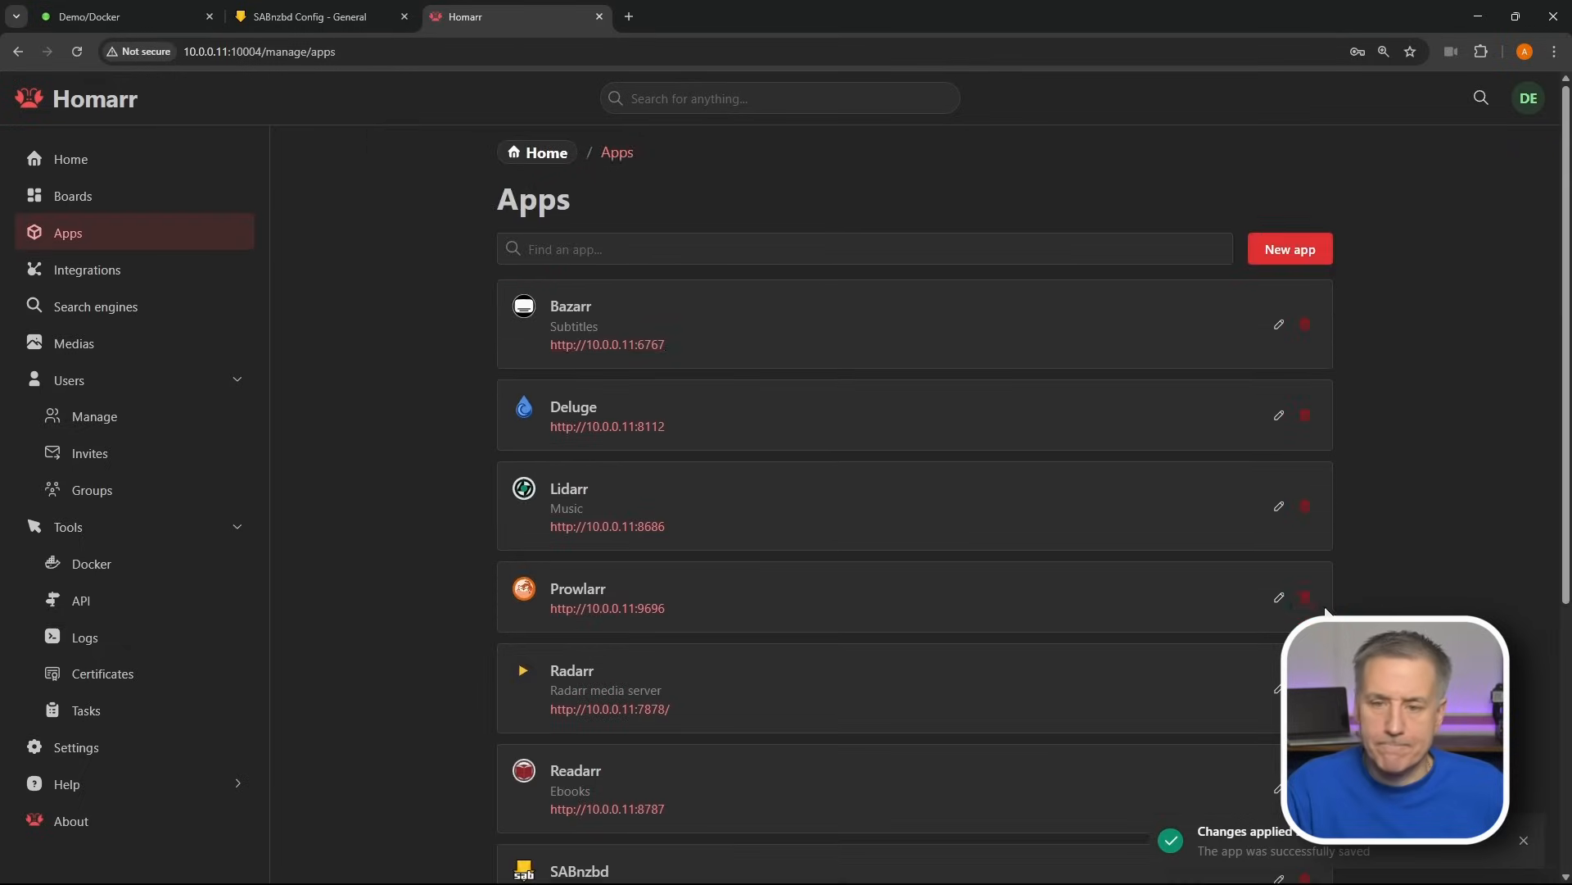
scroll(857, 362, "down", 5)
scroll(812, 551, "up", 1)
scroll(791, 597, "down", 1)
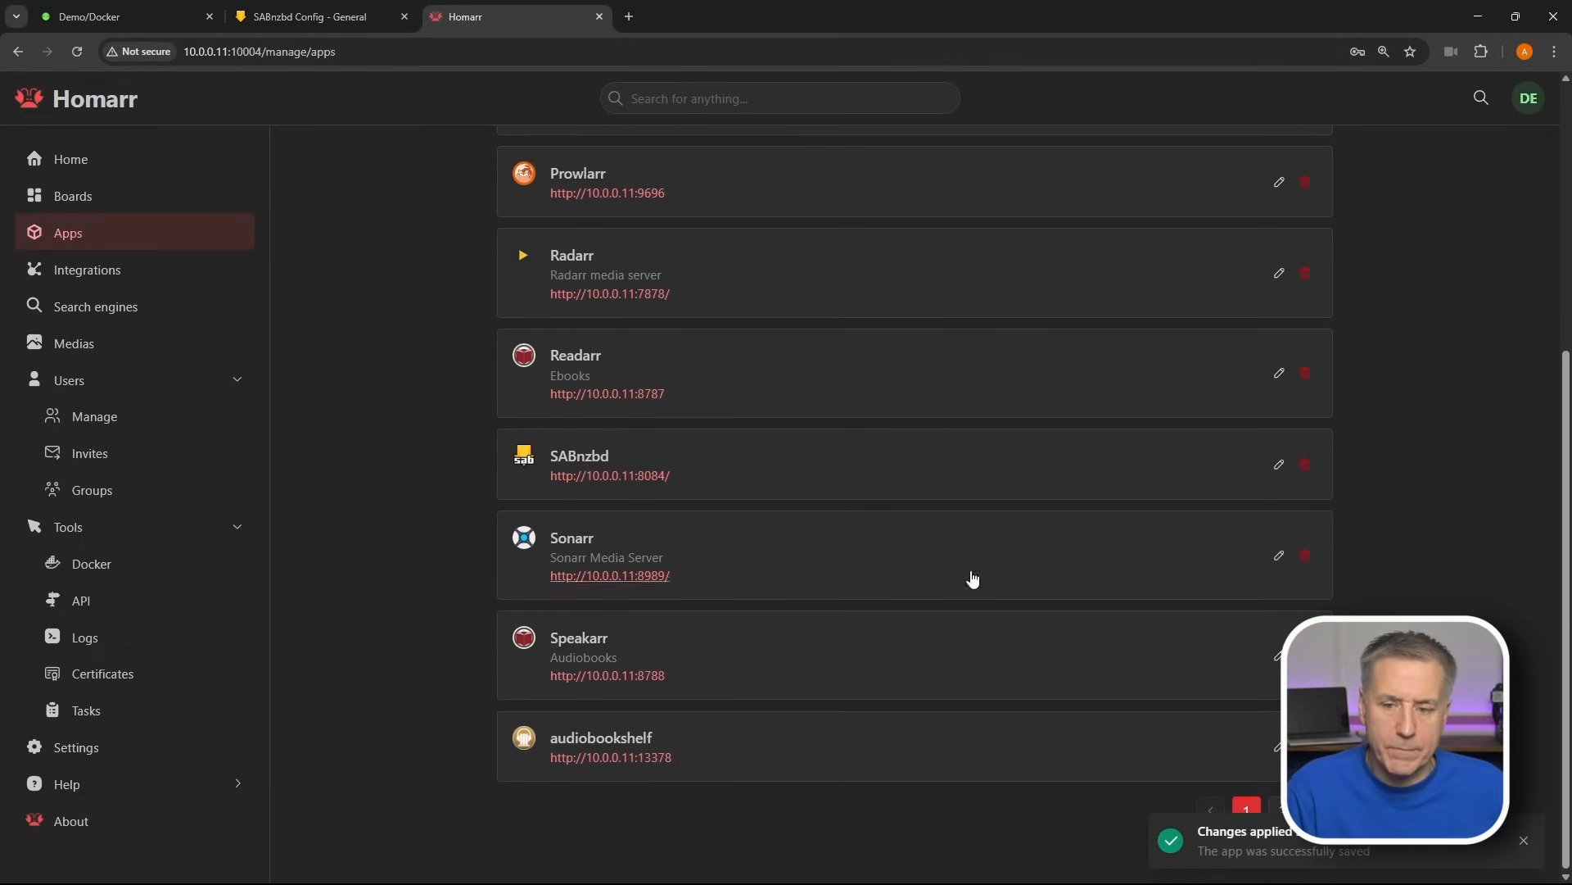
left_click(1283, 811)
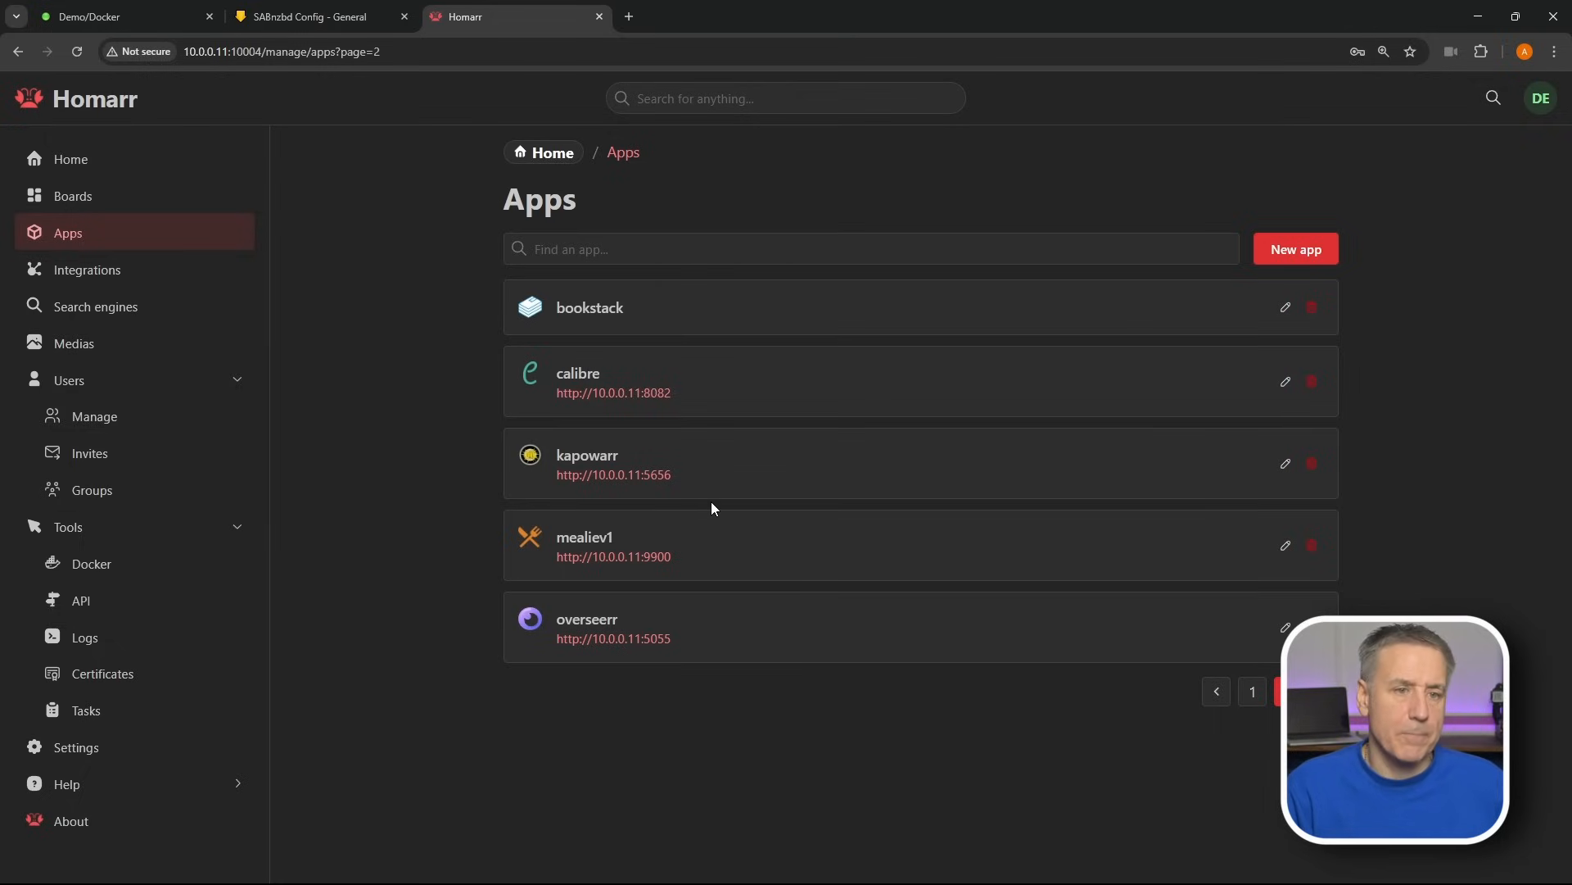
- View Homarr's API documentation and open the logs page
left_click(137, 601)
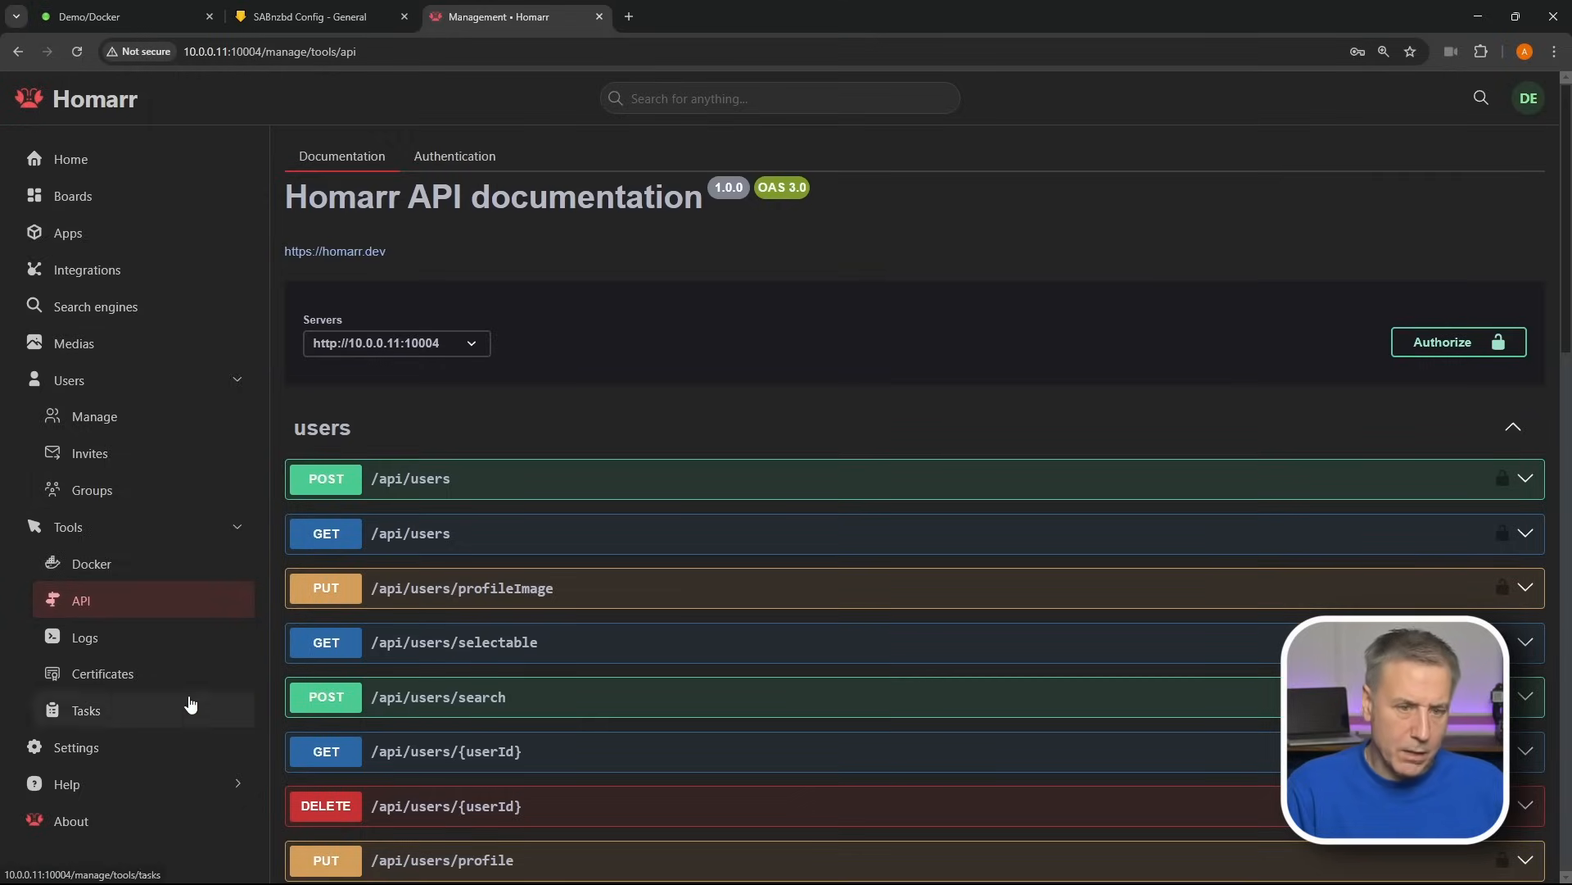
left_click(131, 649)
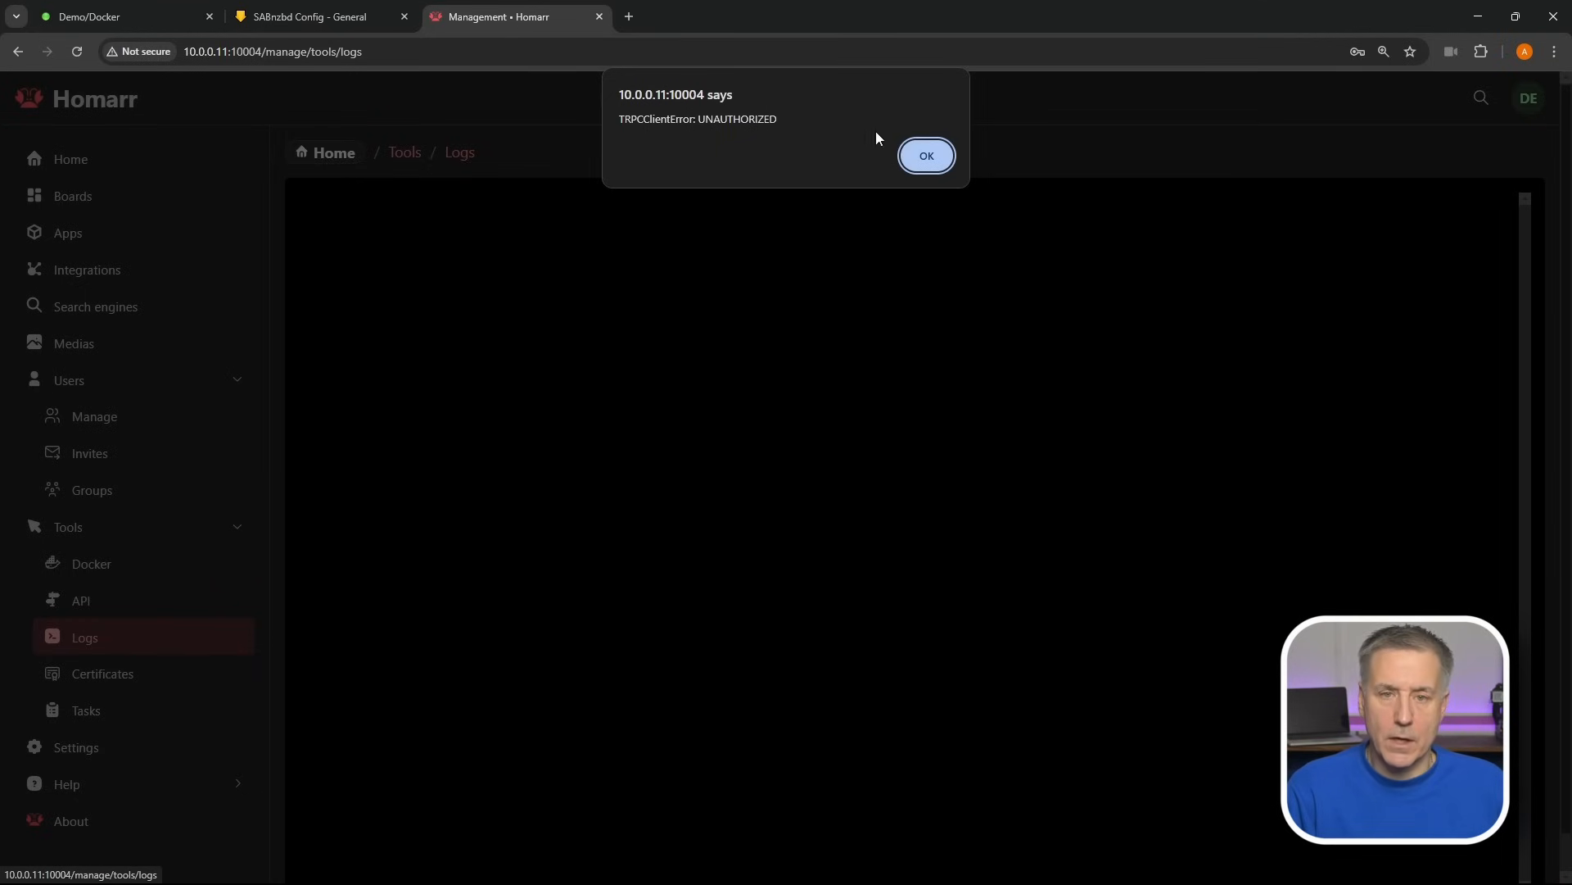
- Dismiss the logs page error and run the Icons Updater task from the tasks list
left_click(927, 155)
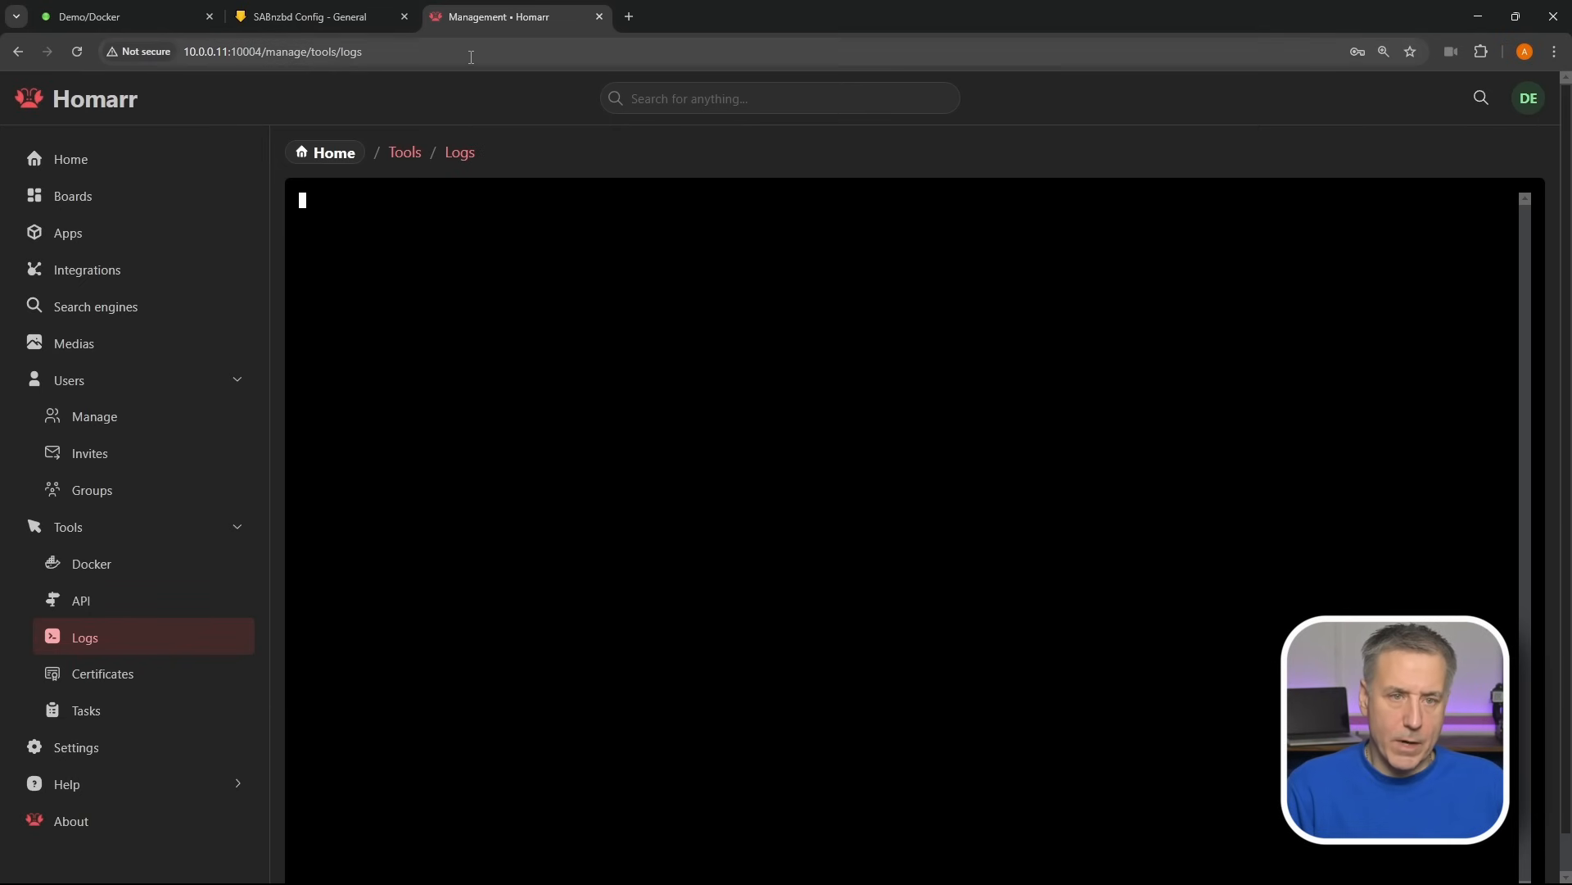
left_click(111, 605)
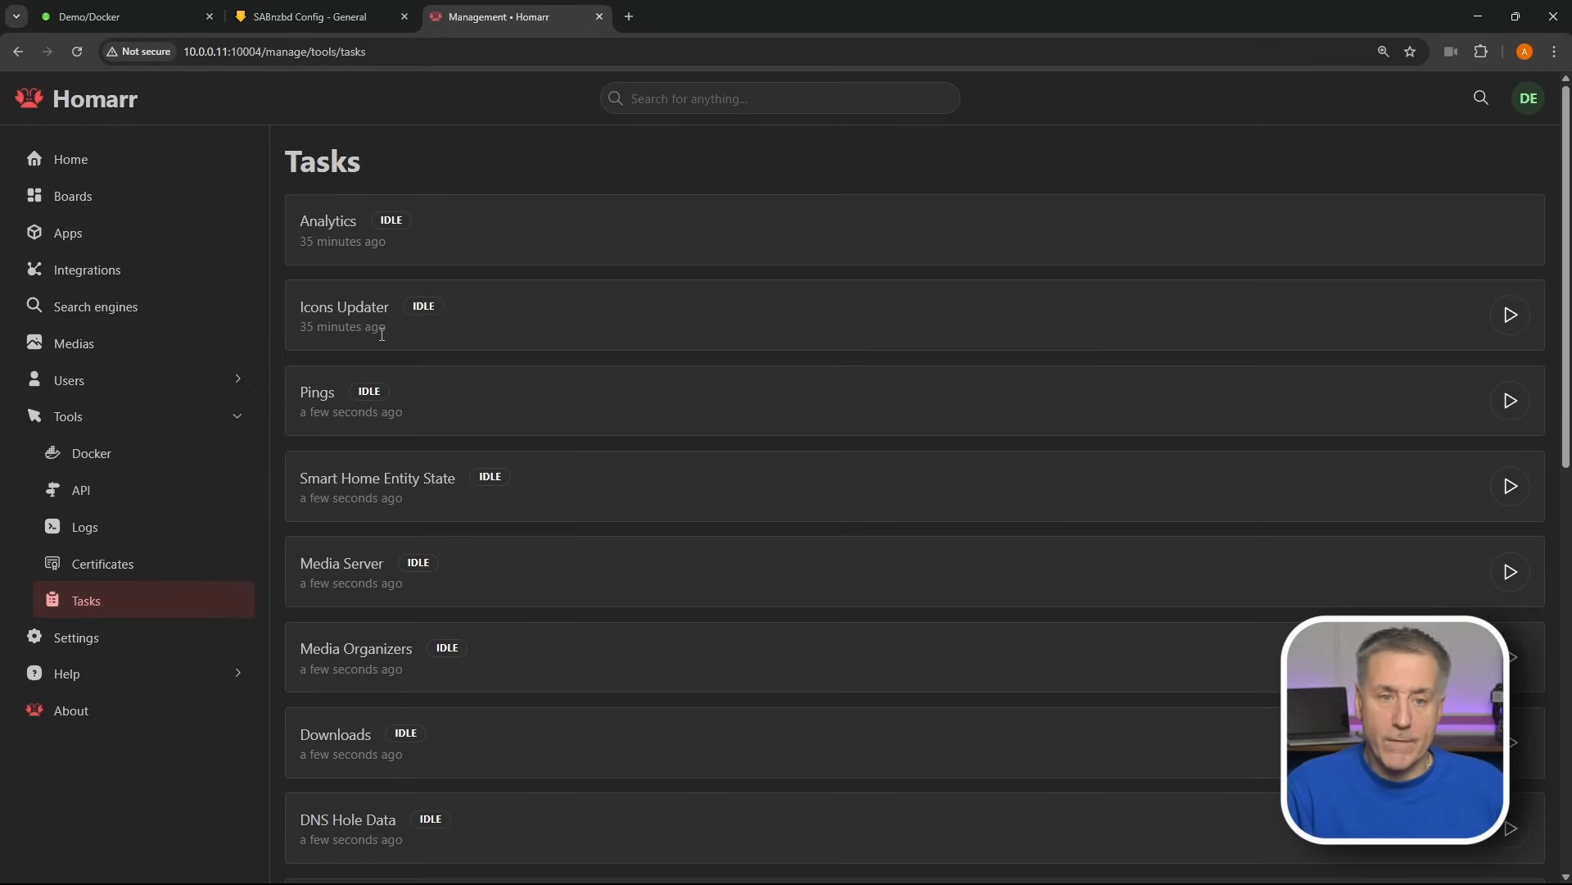
left_click(1510, 316)
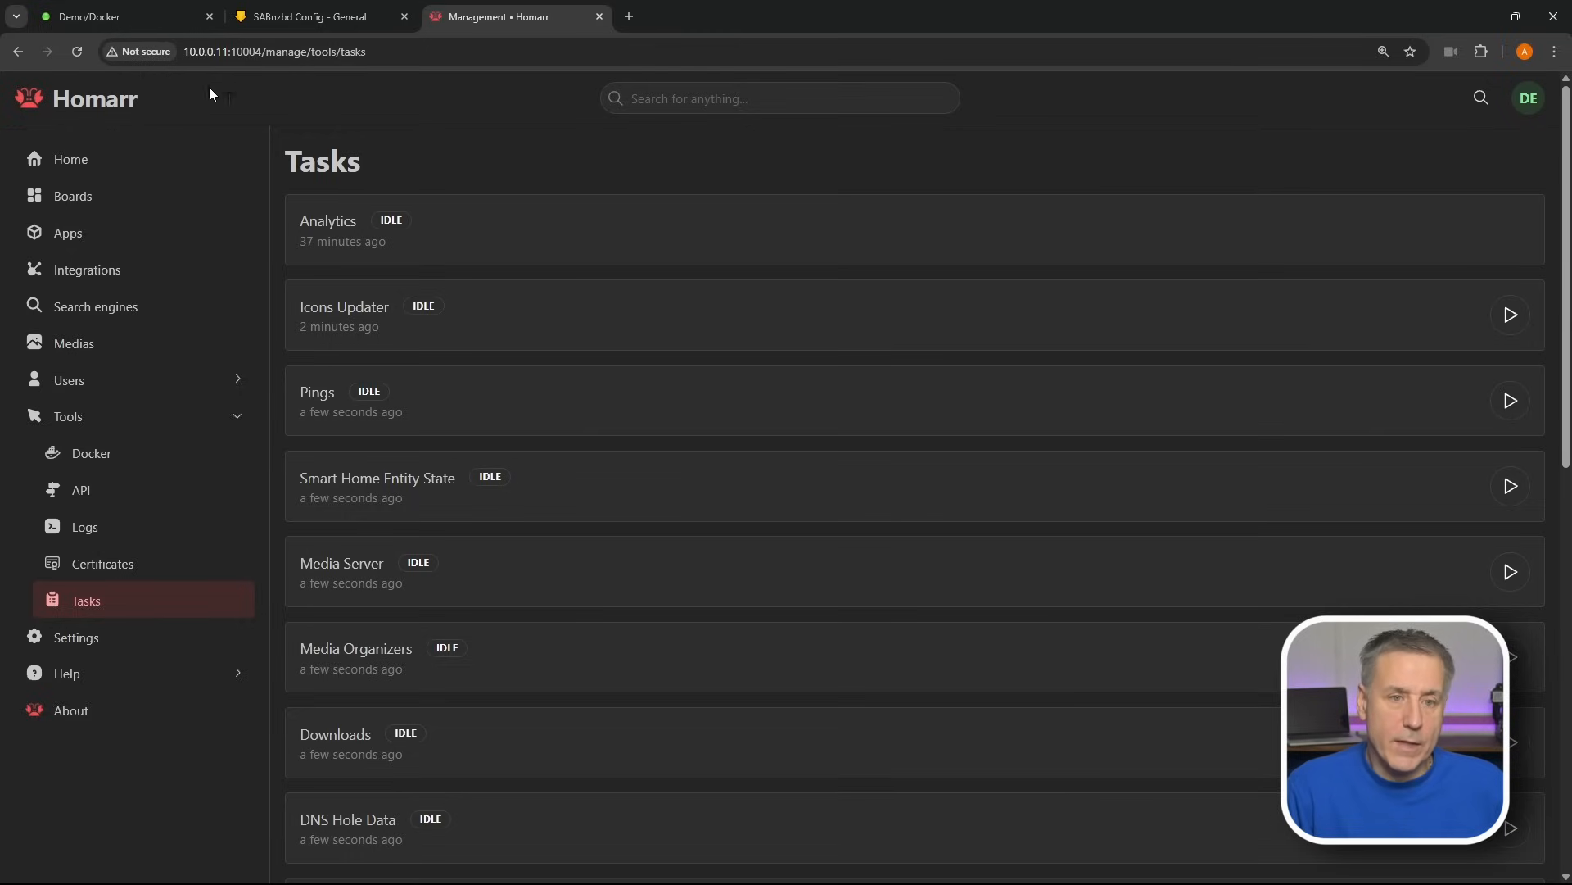
- Open the Desktop board in edit mode and add an empty App item to it
left_click(77, 201)
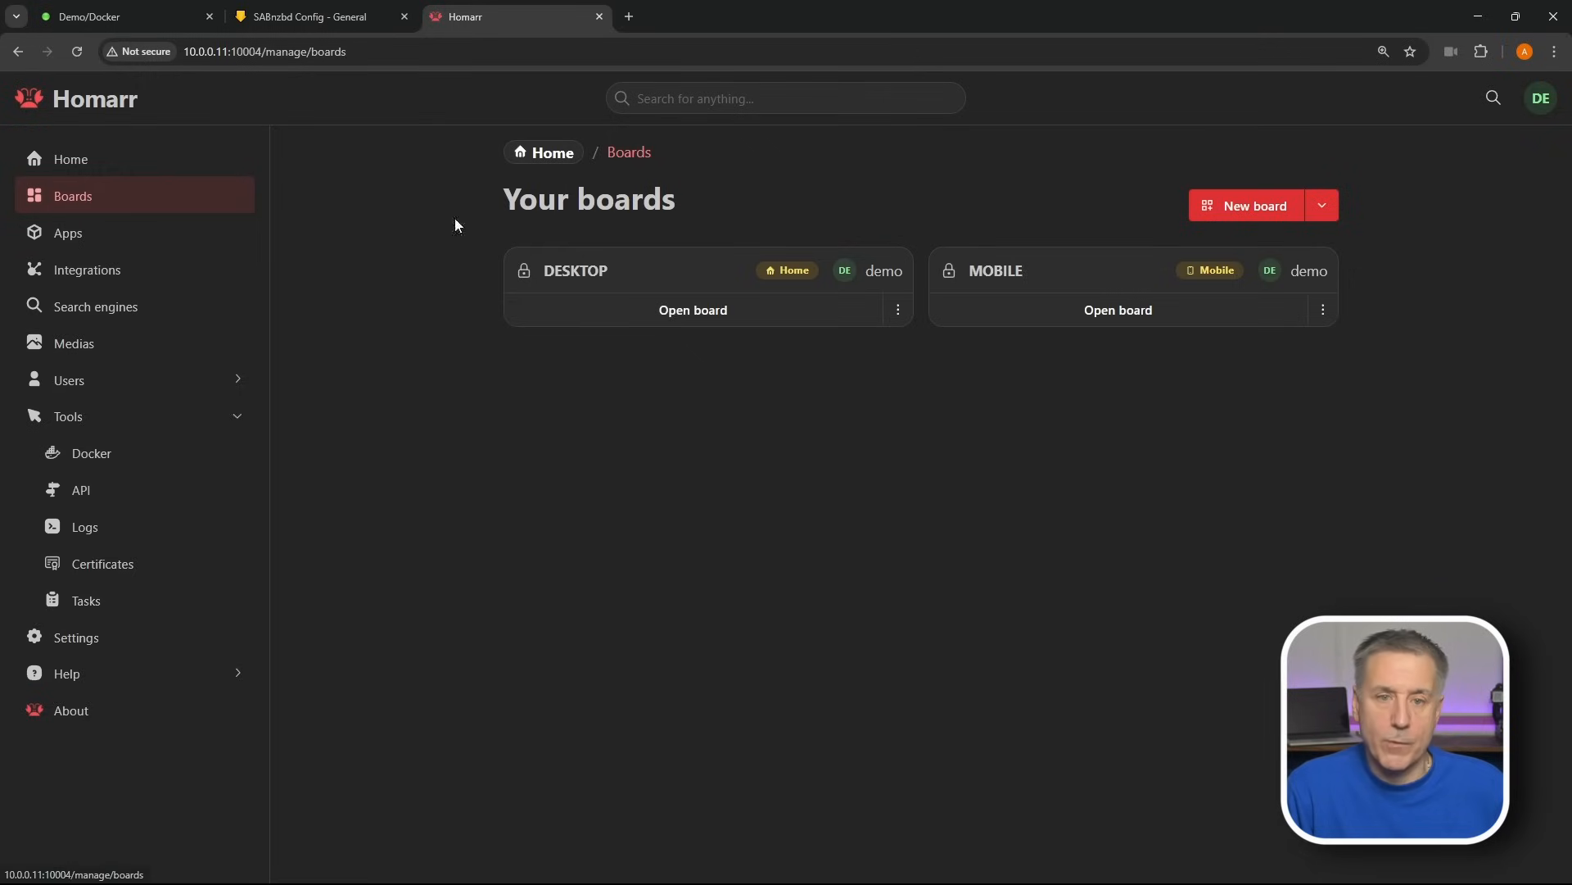
left_click(704, 313)
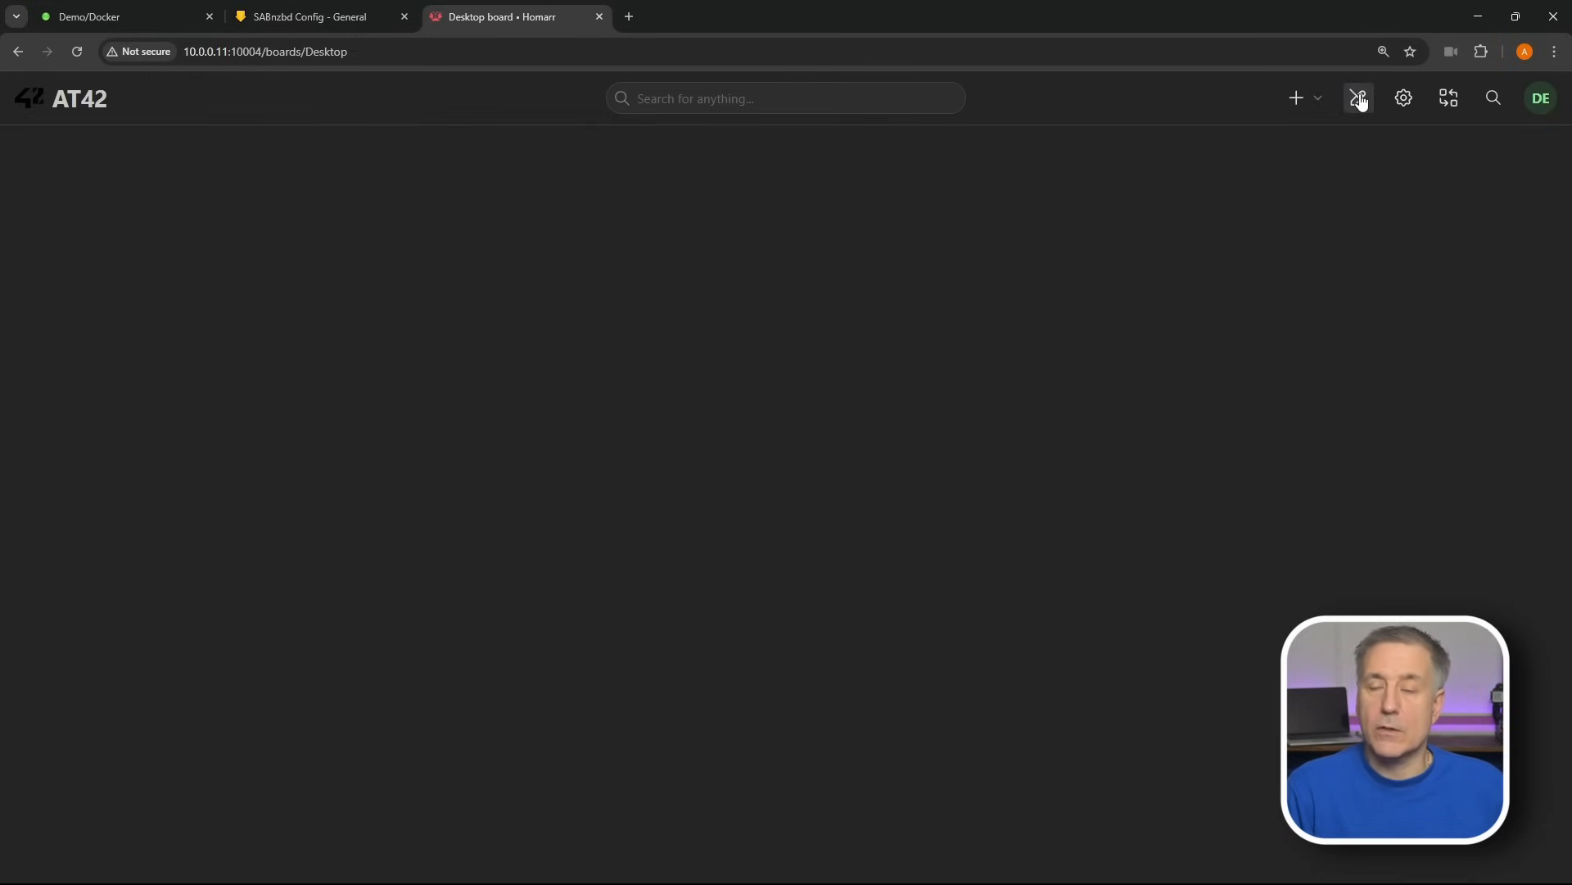
left_click(1296, 98)
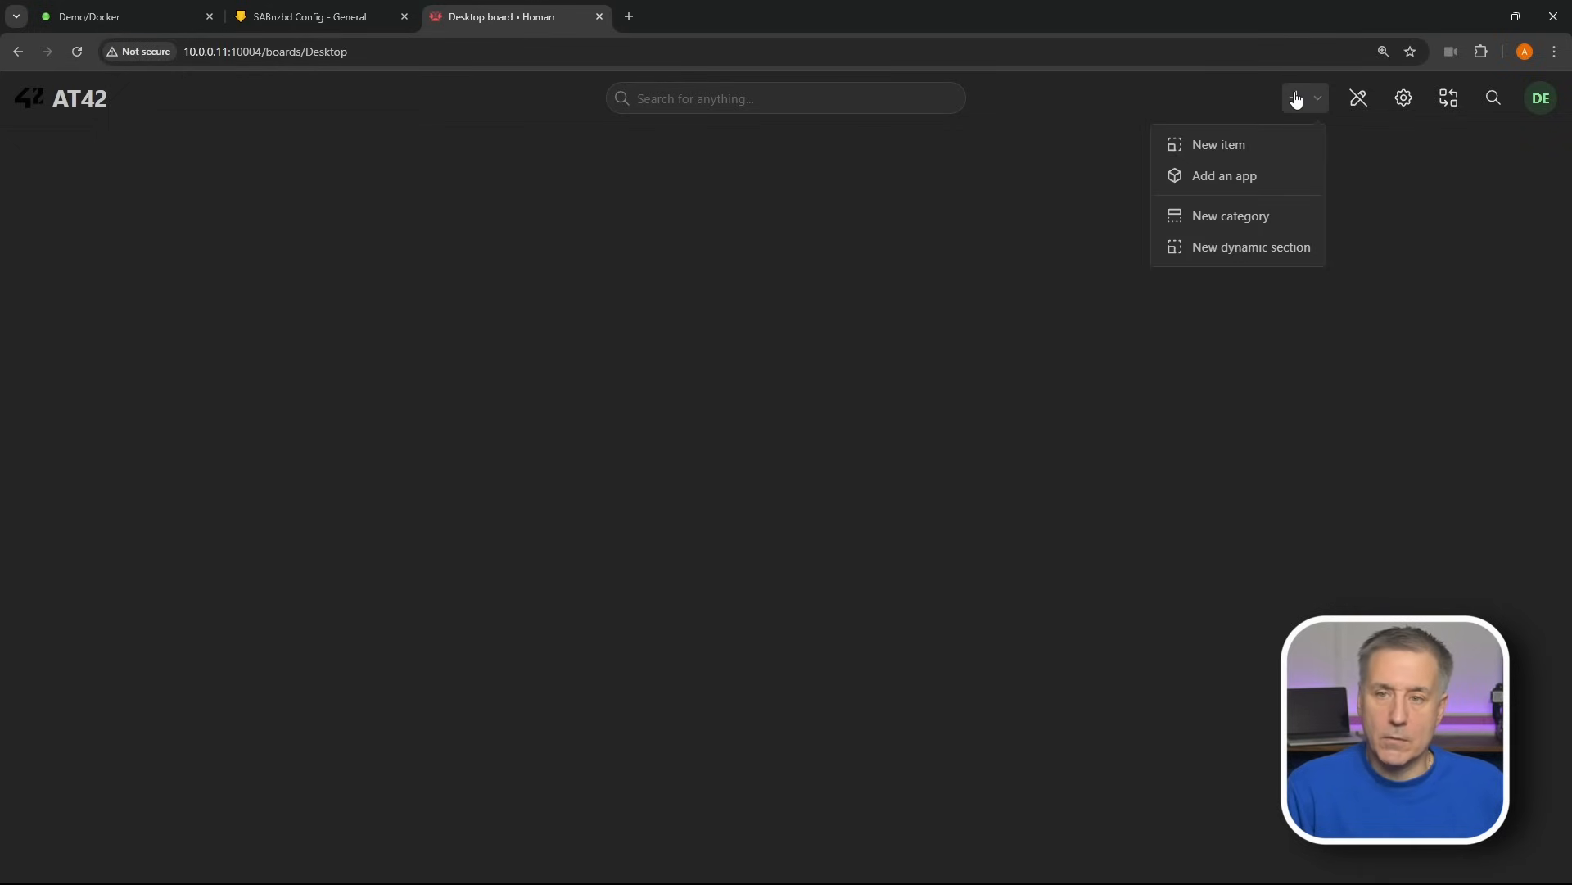
left_click(1244, 153)
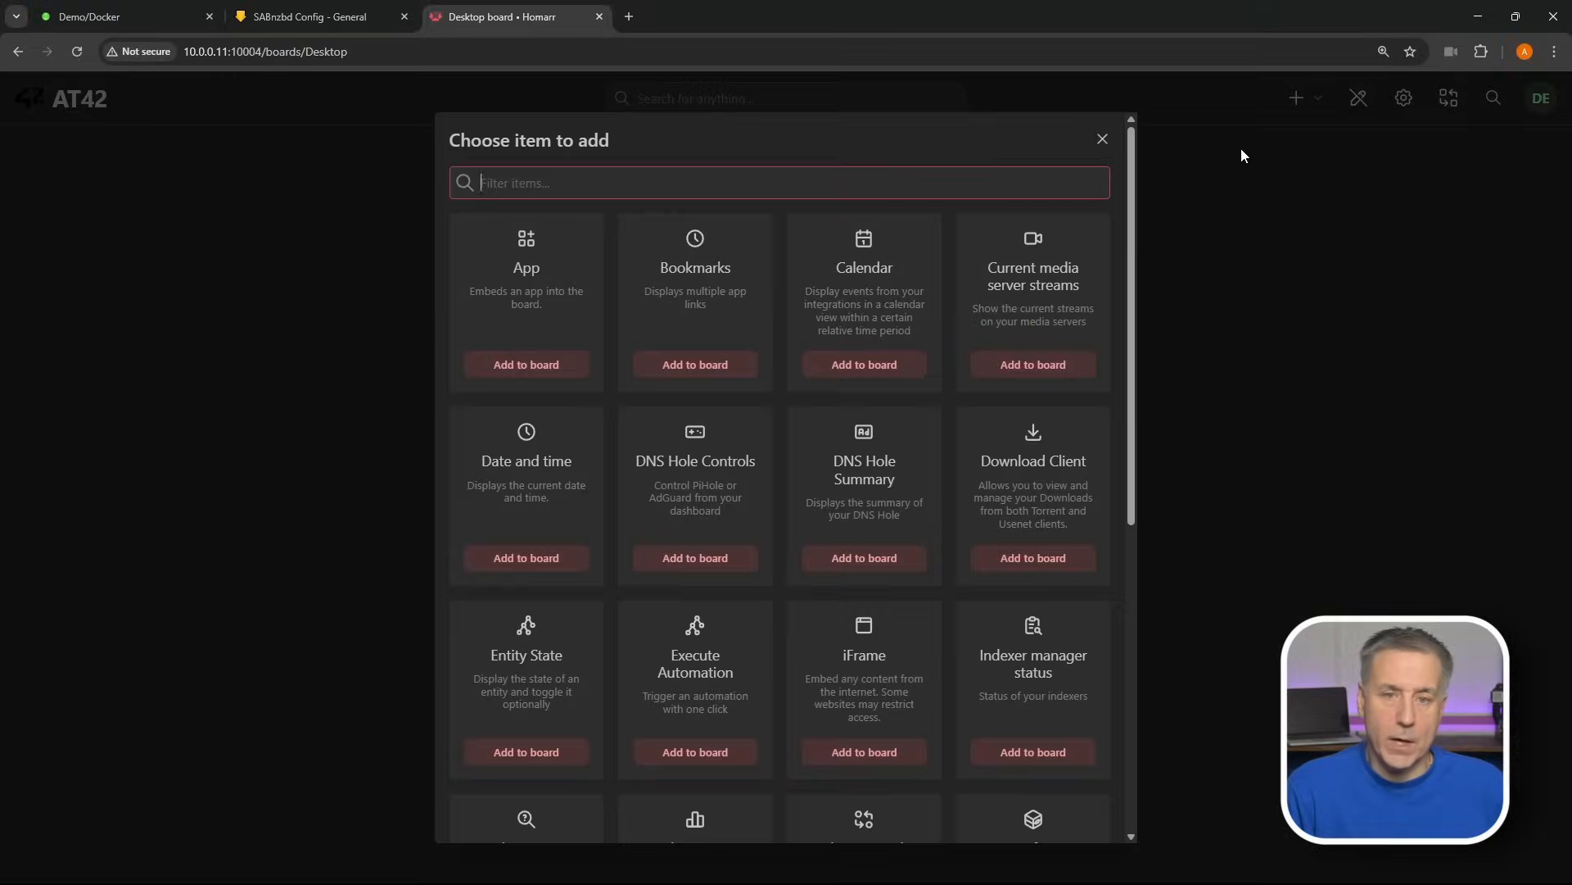
left_click(528, 364)
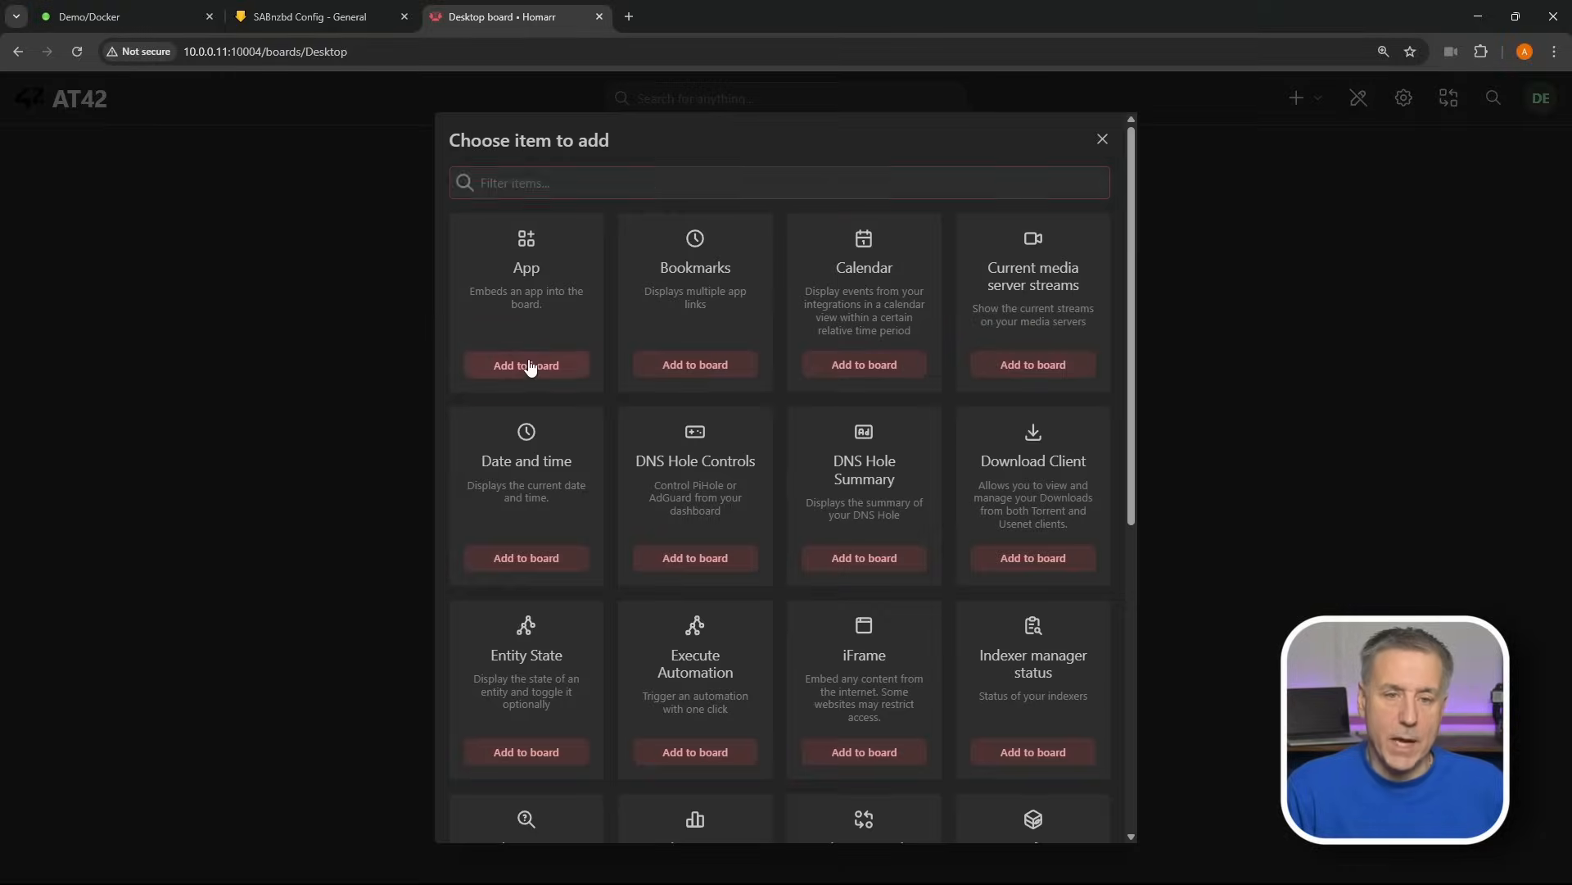
- Add three more empty App items to the Desktop board and save the board by leaving edit mode
left_click(1297, 100)
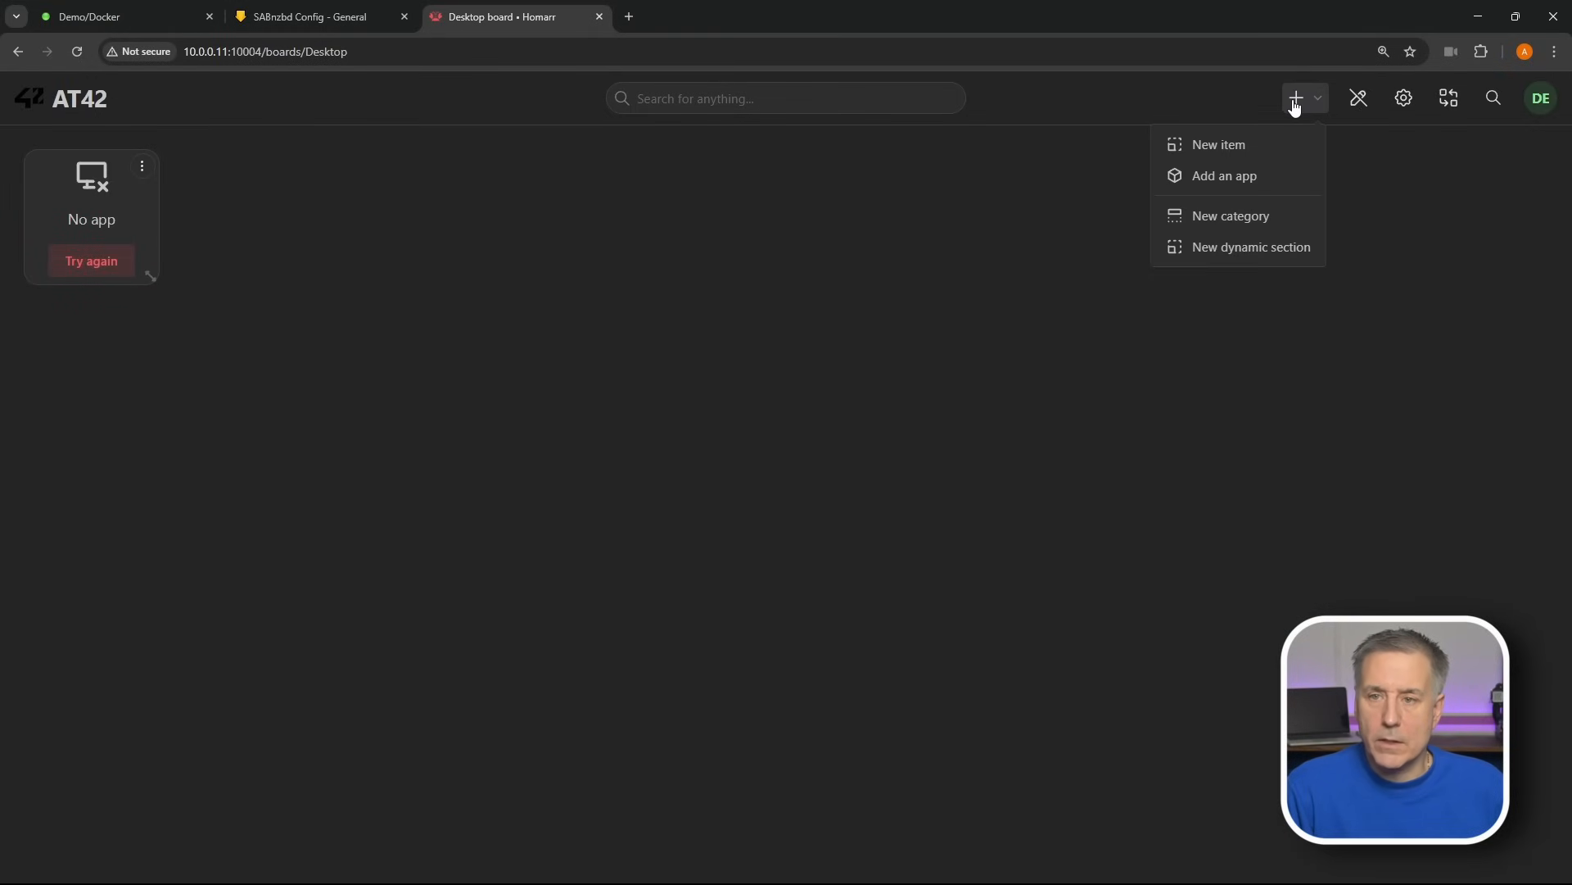
left_click(1243, 144)
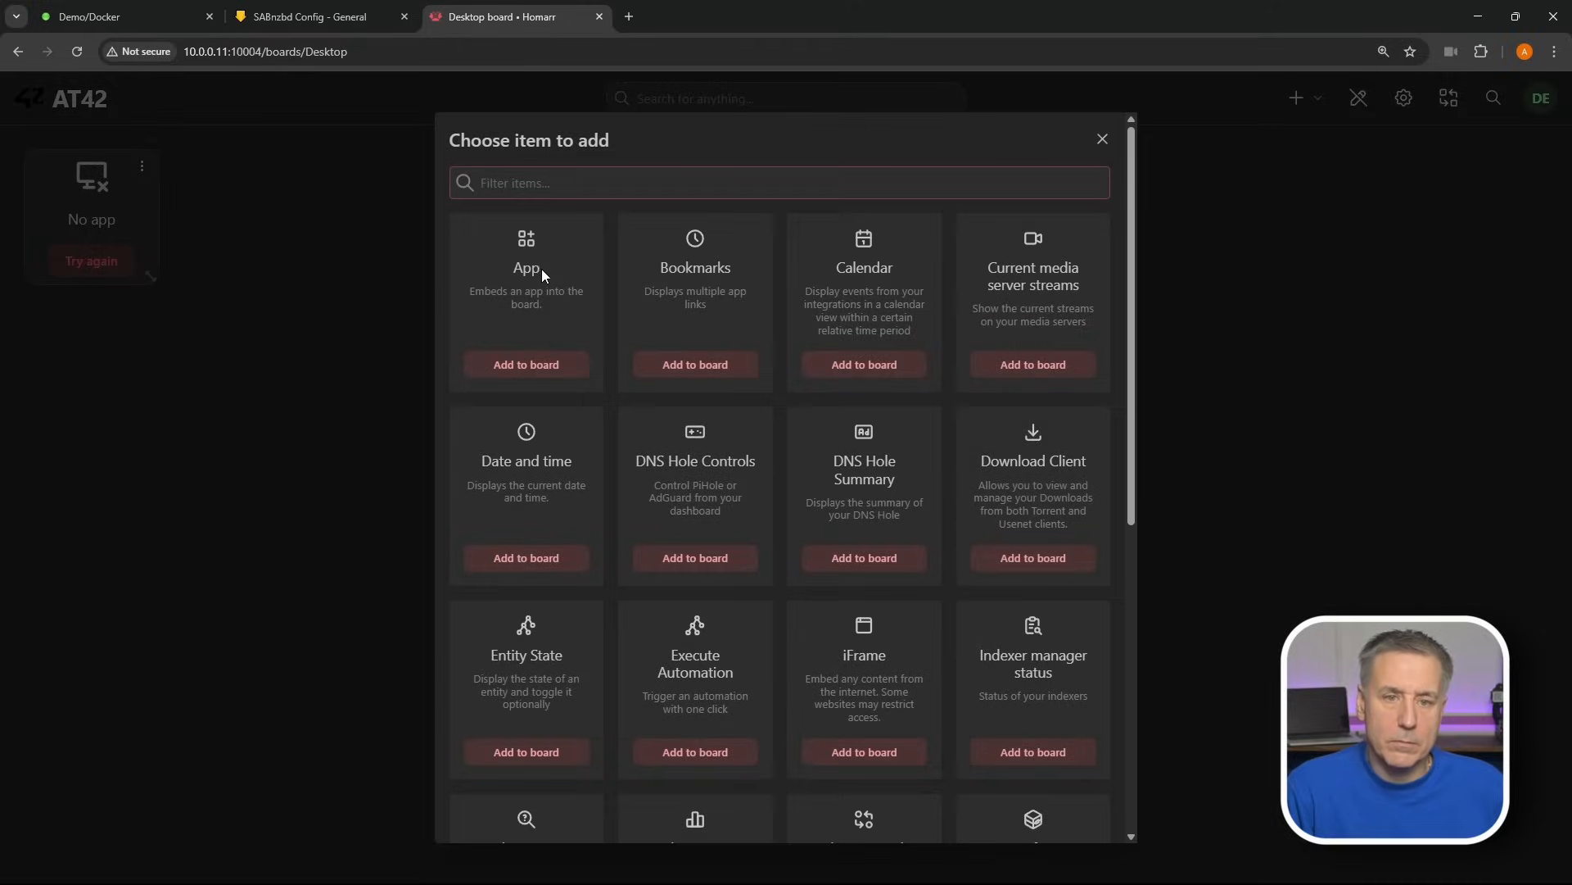
left_click(545, 365)
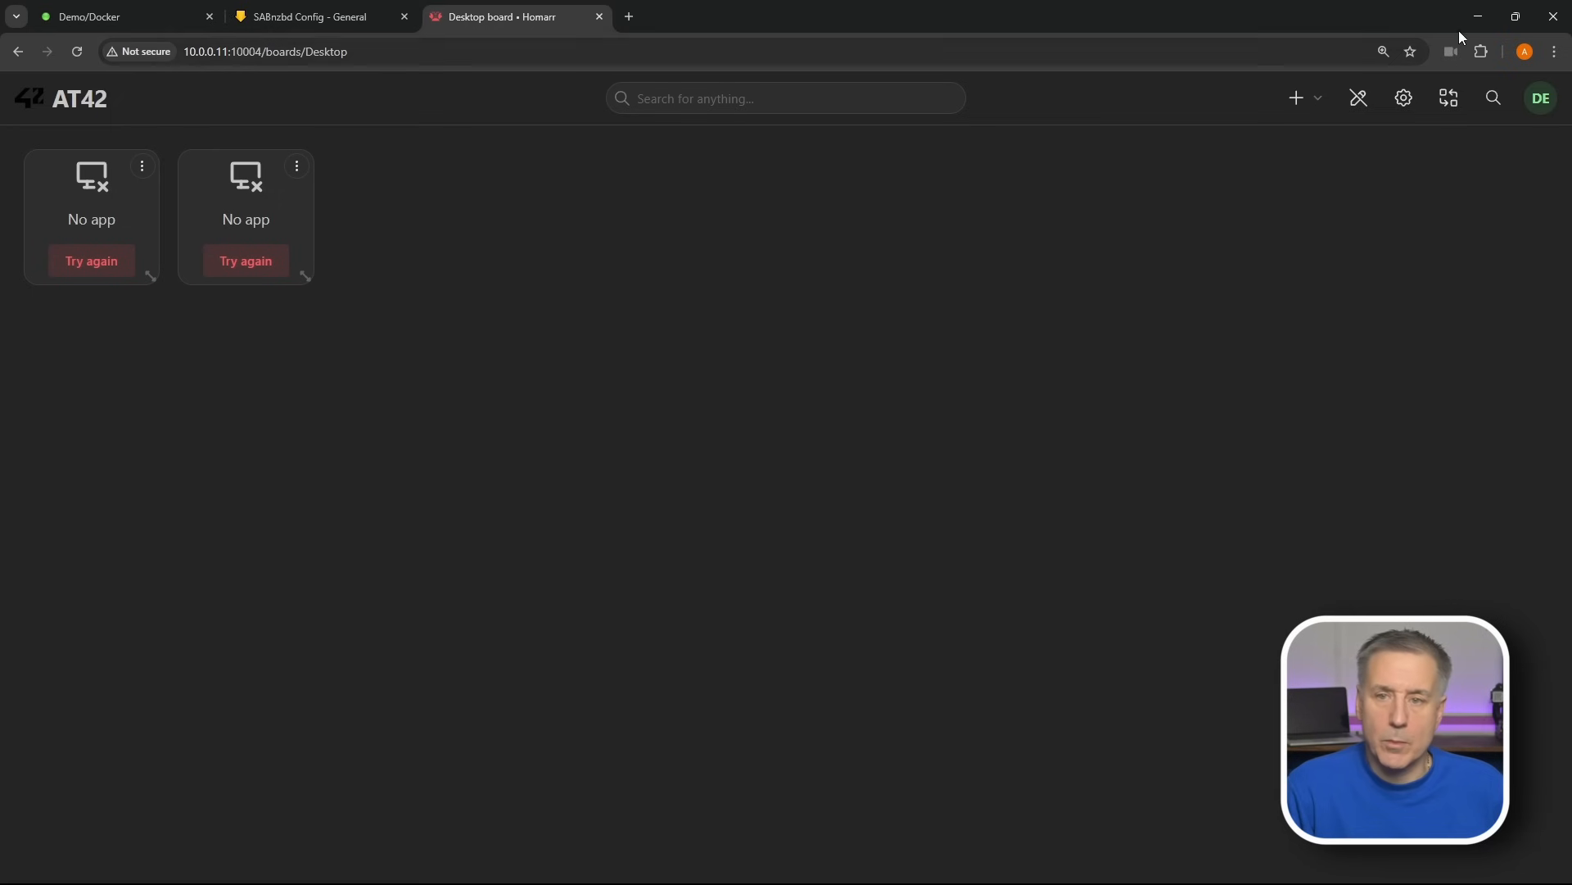
left_click(1314, 102)
left_click(1218, 144)
left_click(514, 364)
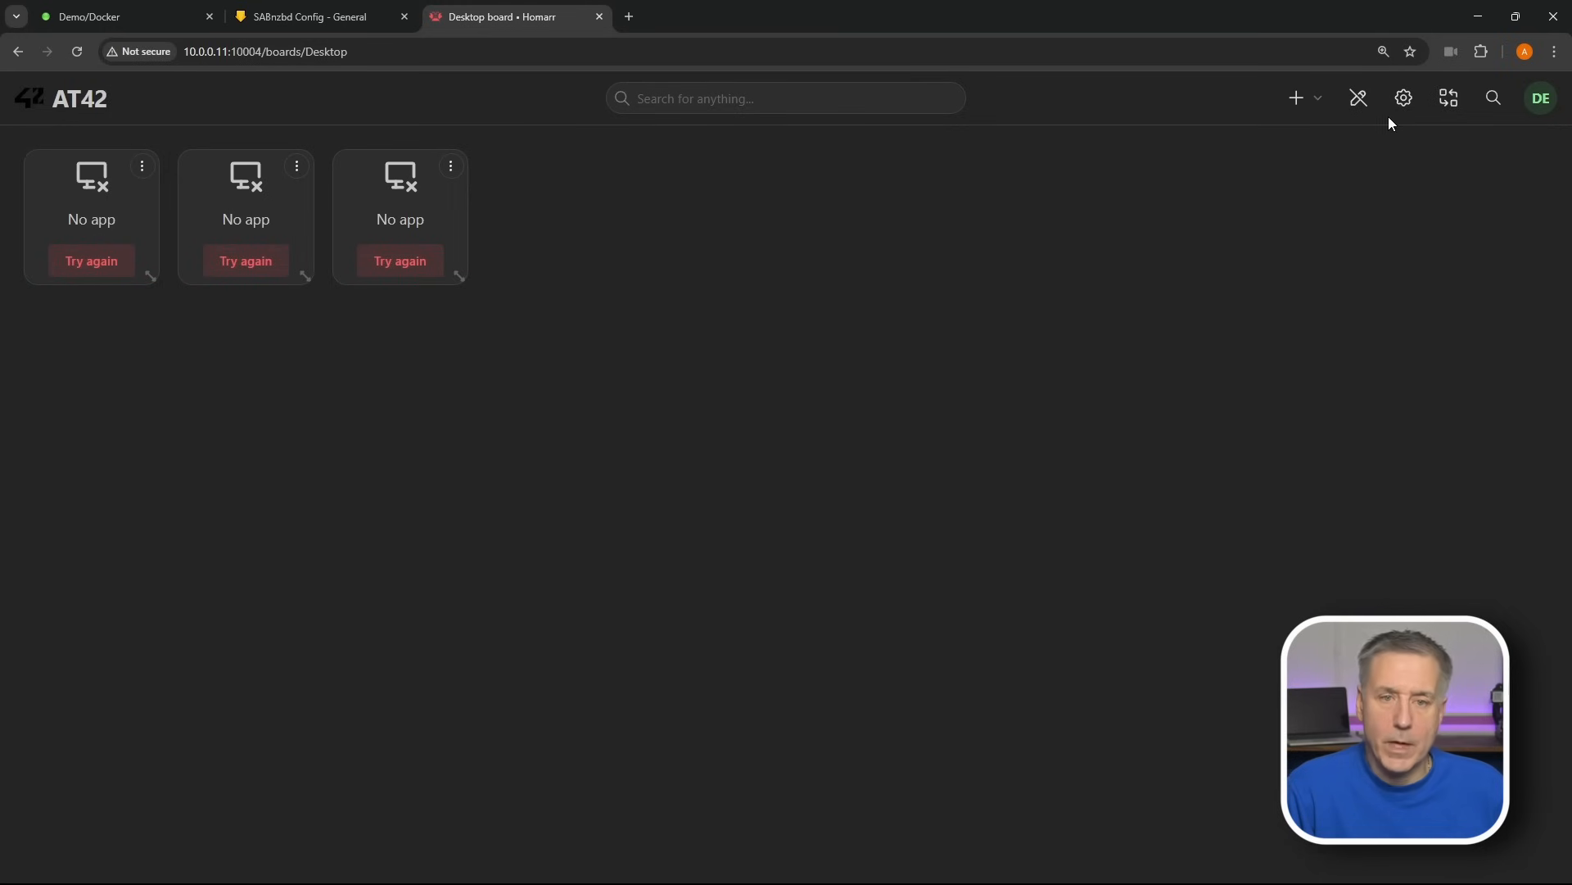
left_click(1302, 100)
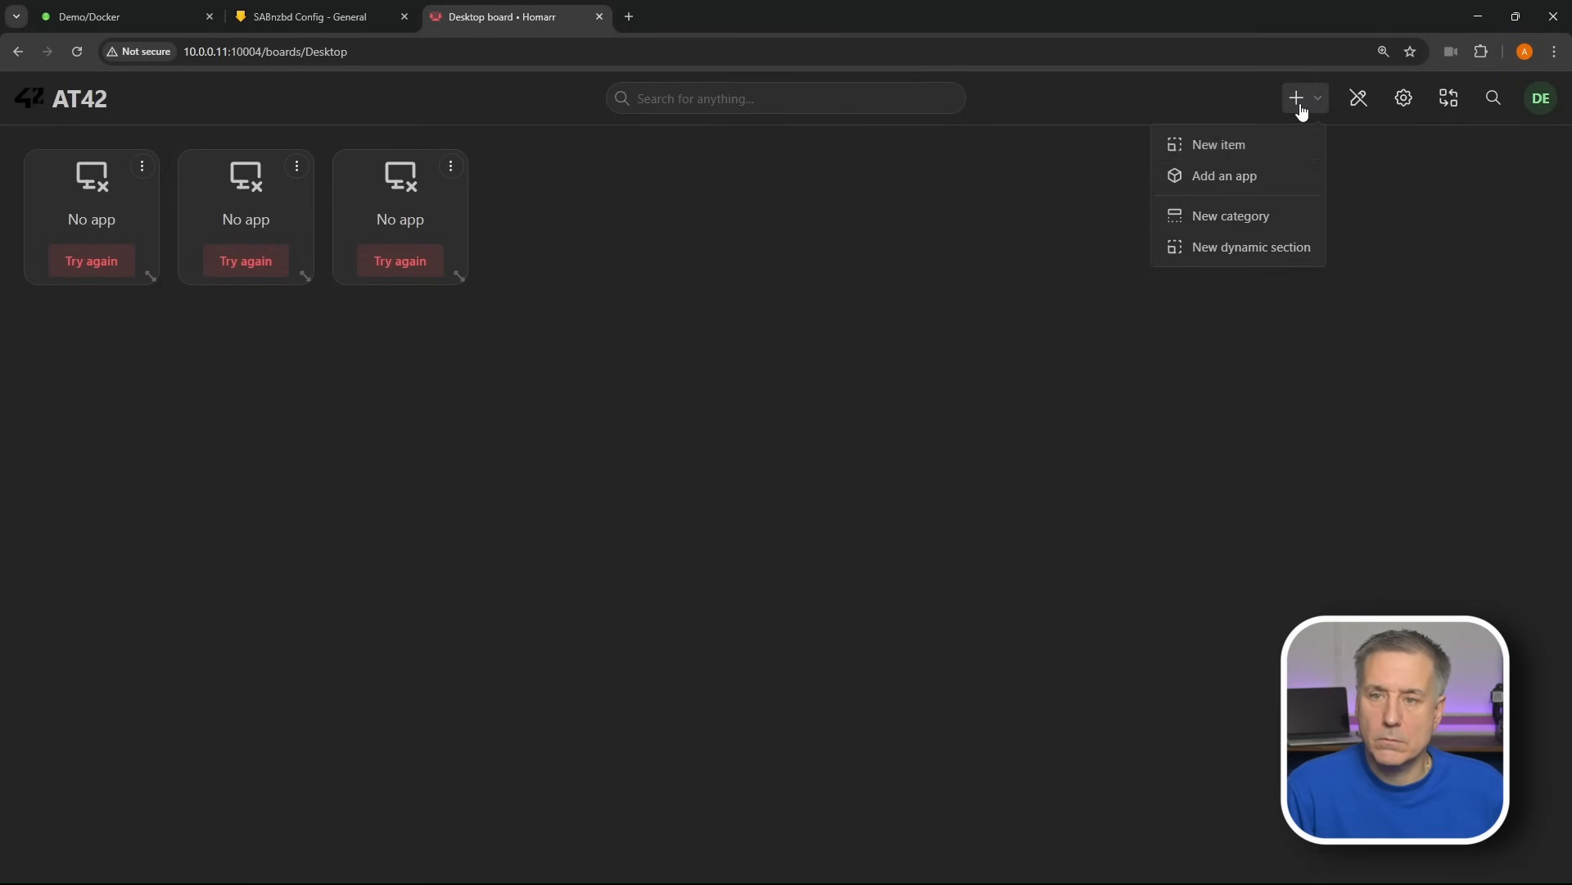
left_click(1205, 148)
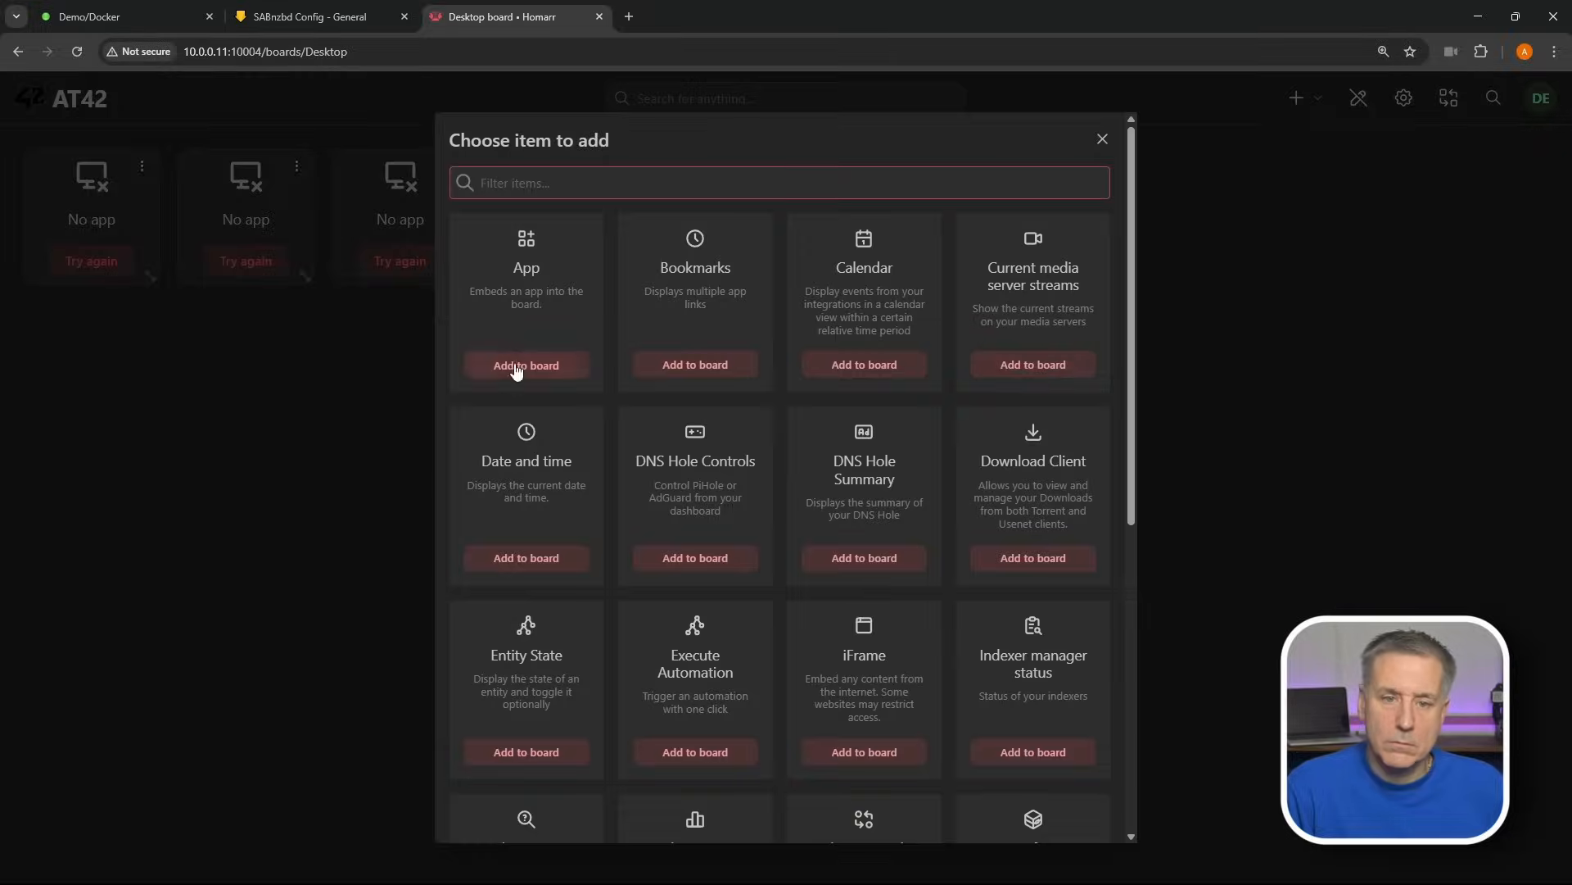
left_click(516, 366)
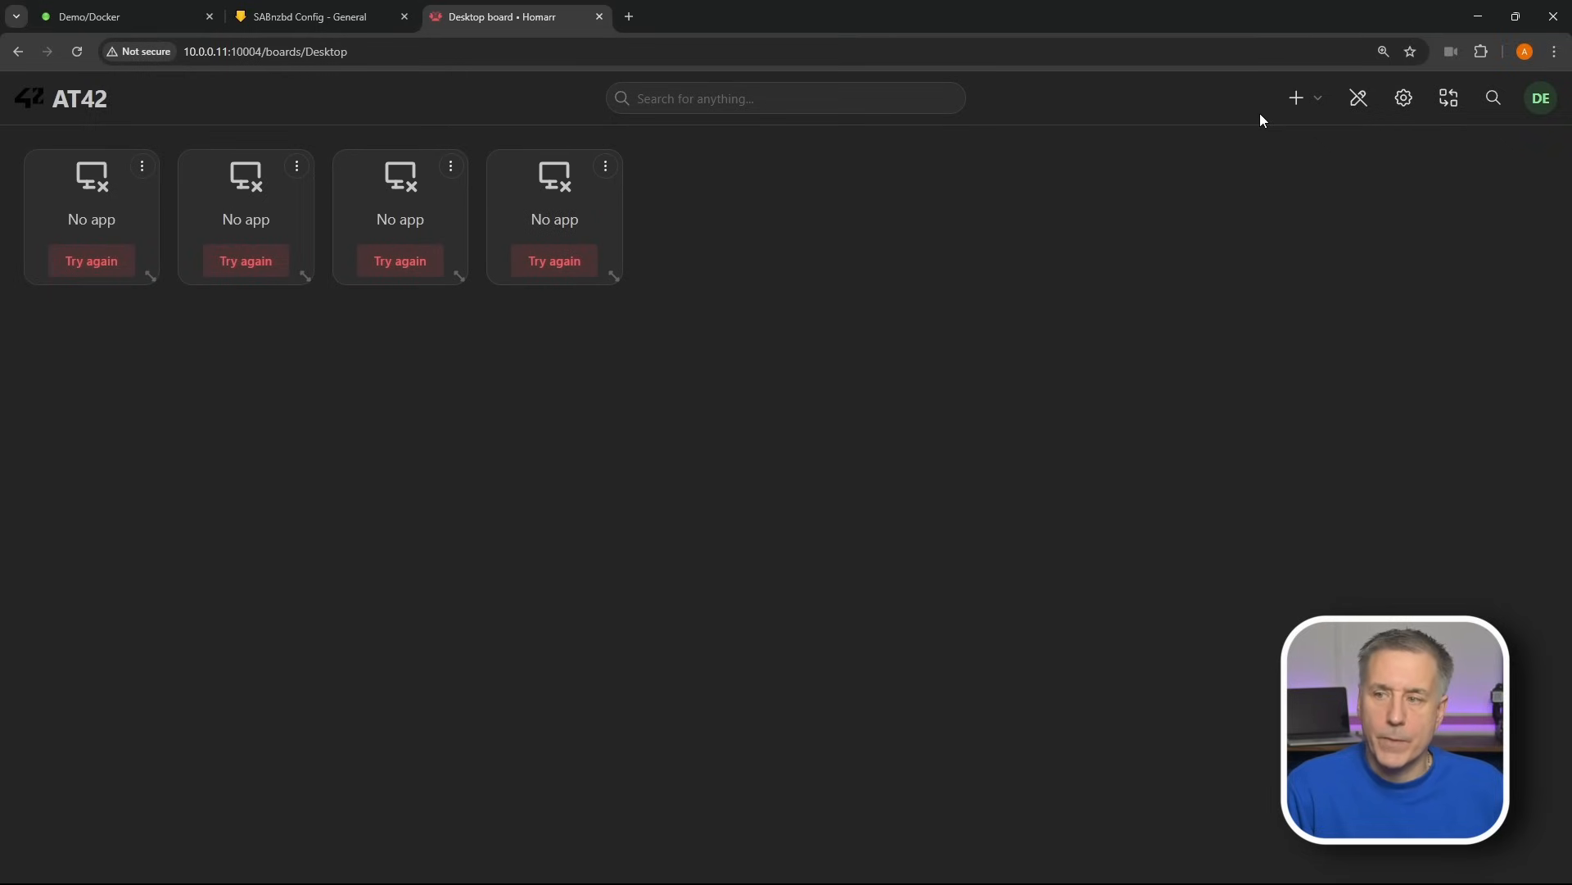
left_click(1359, 102)
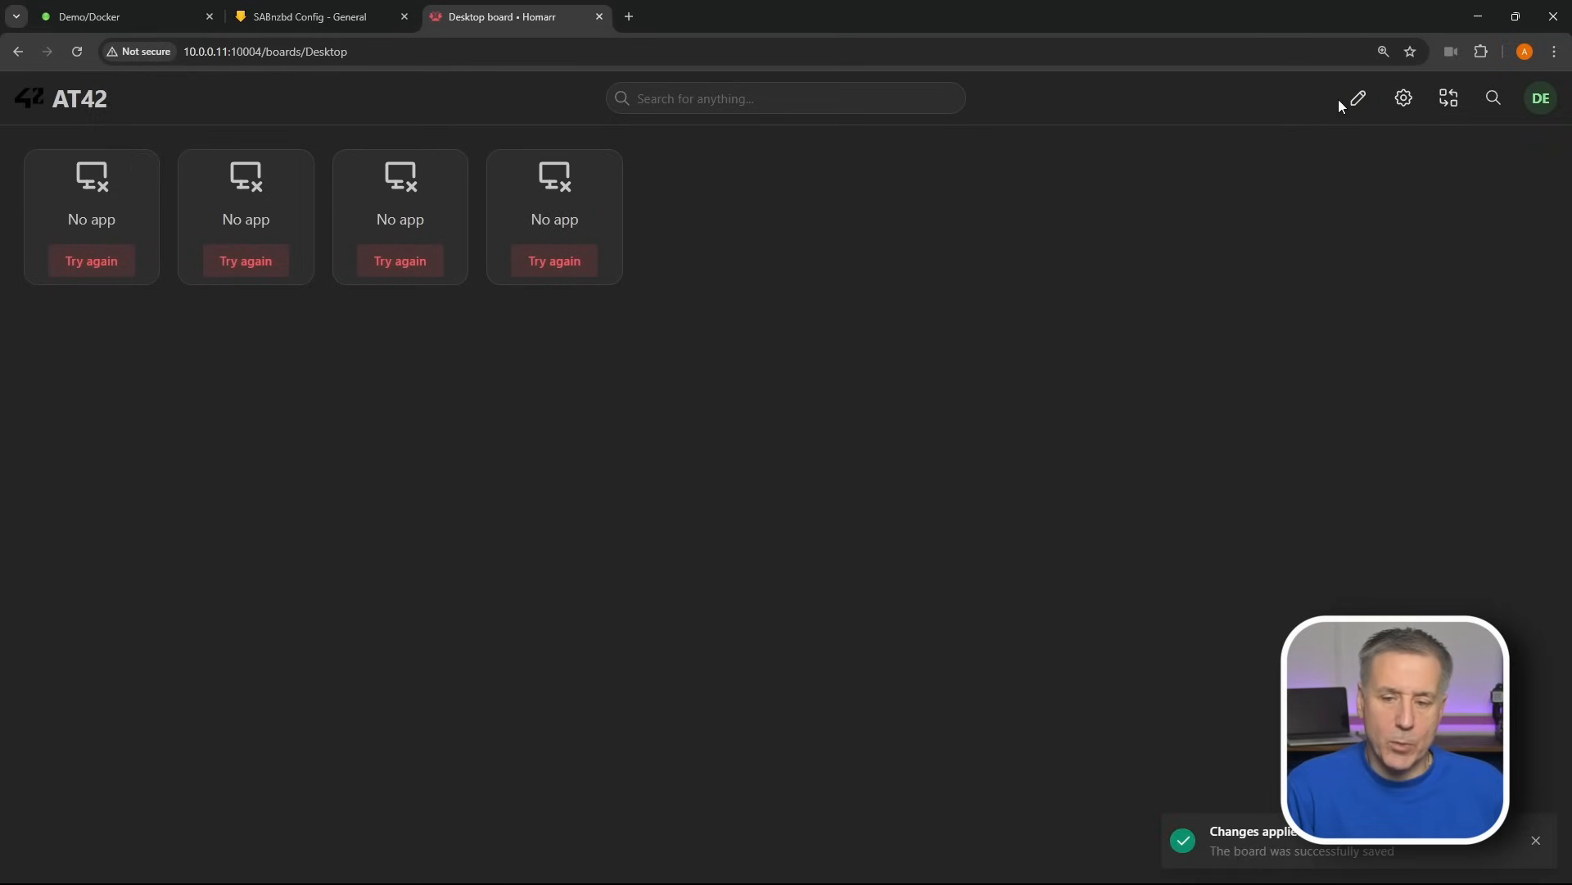
left_click_drag(128, 216, 66, 219)
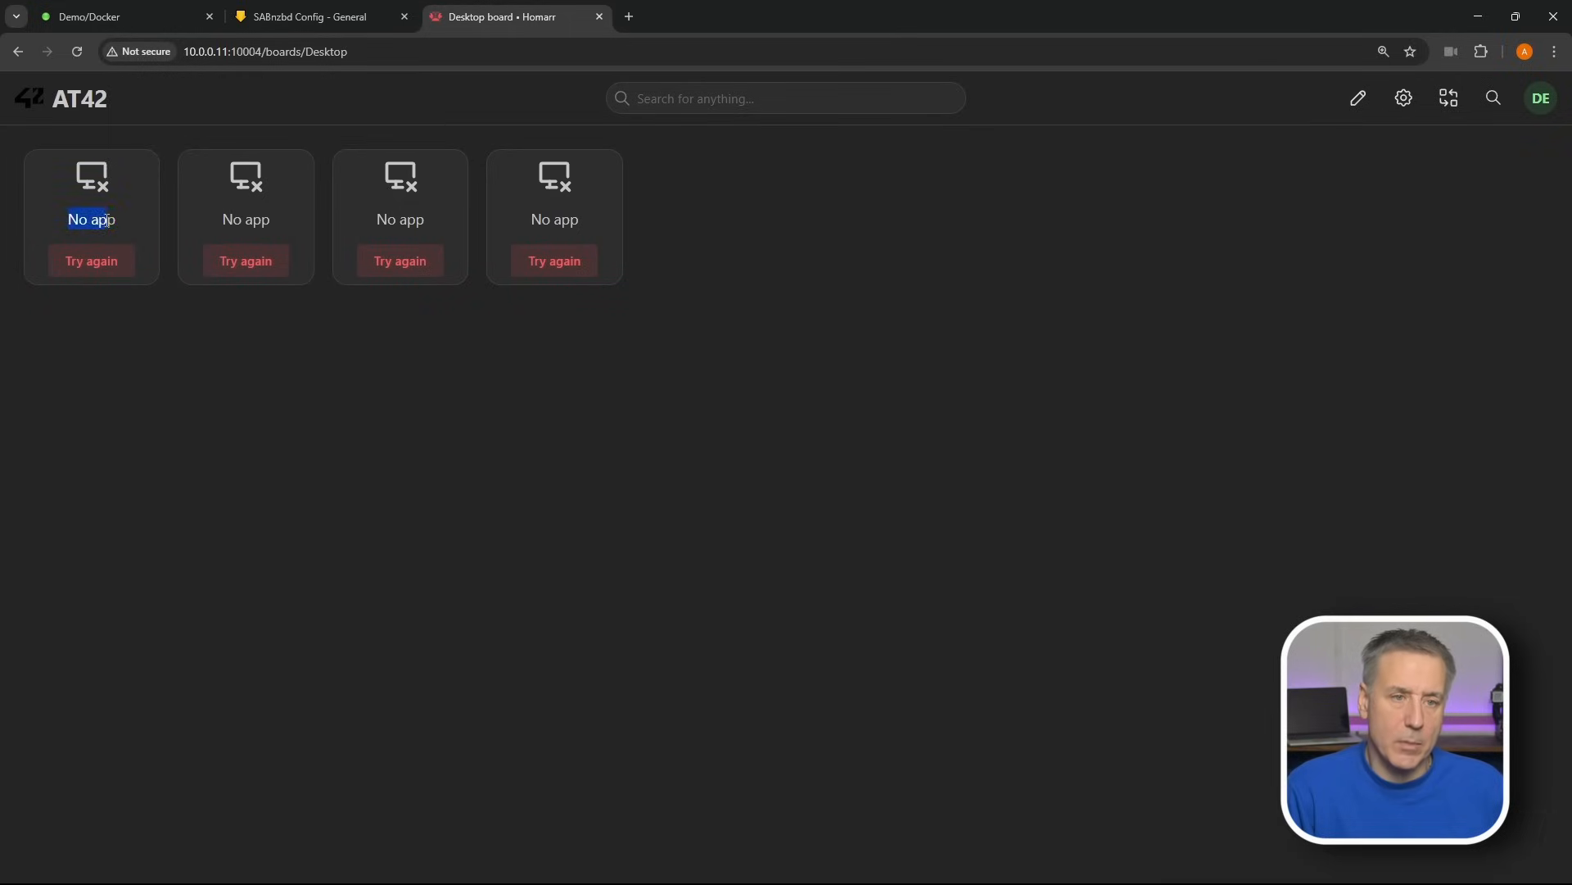
left_click(276, 183)
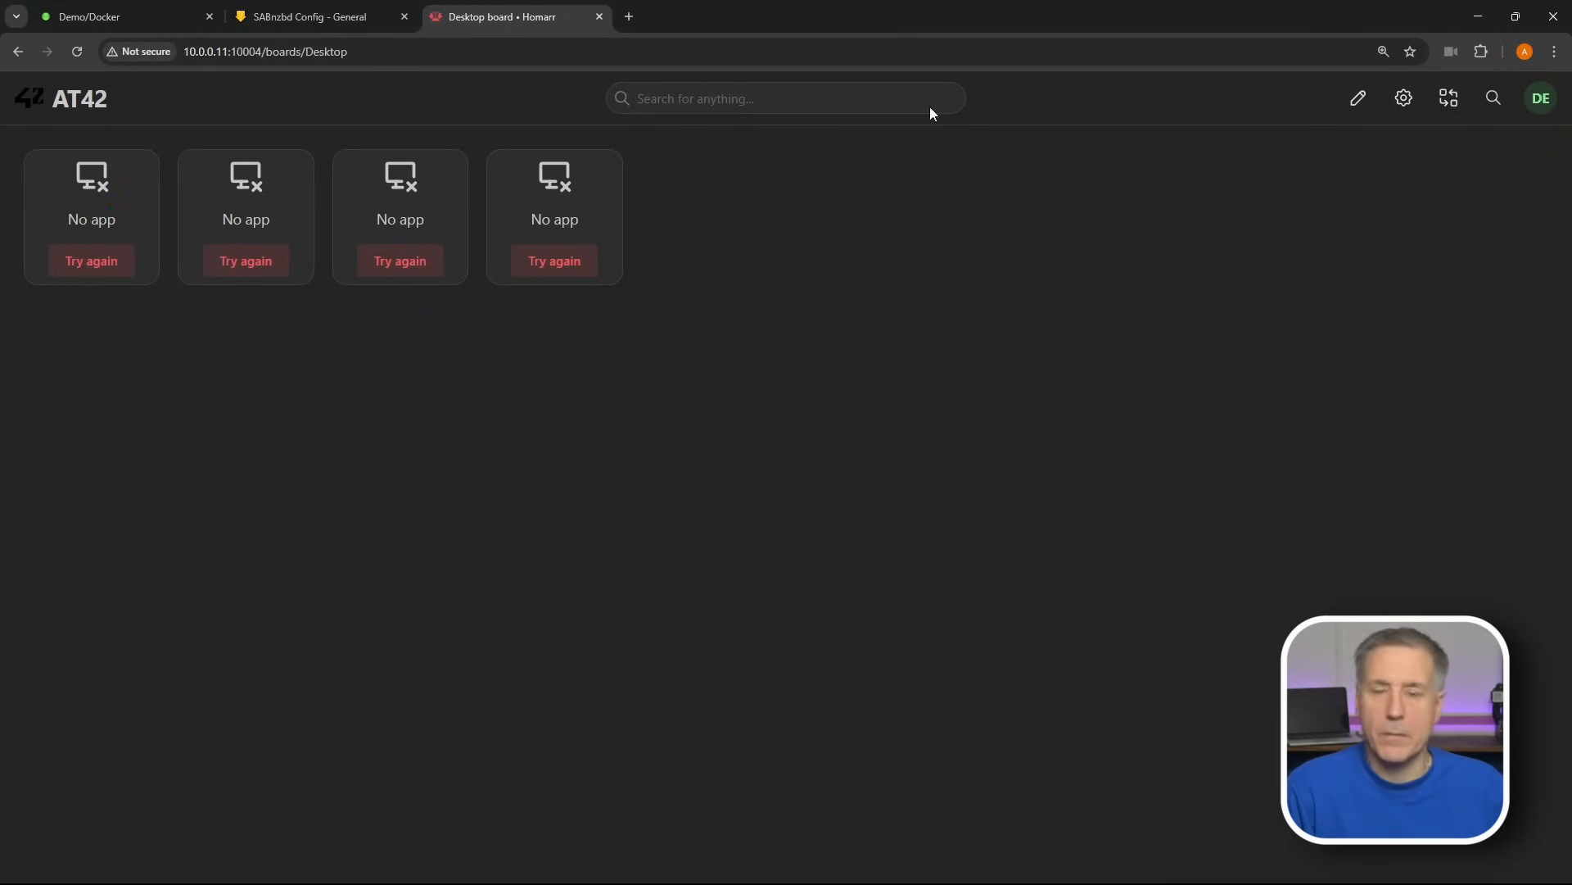
- Reenter board edit mode and assign the Lidarr app to the first empty item, keeping its default options
left_click(1359, 99)
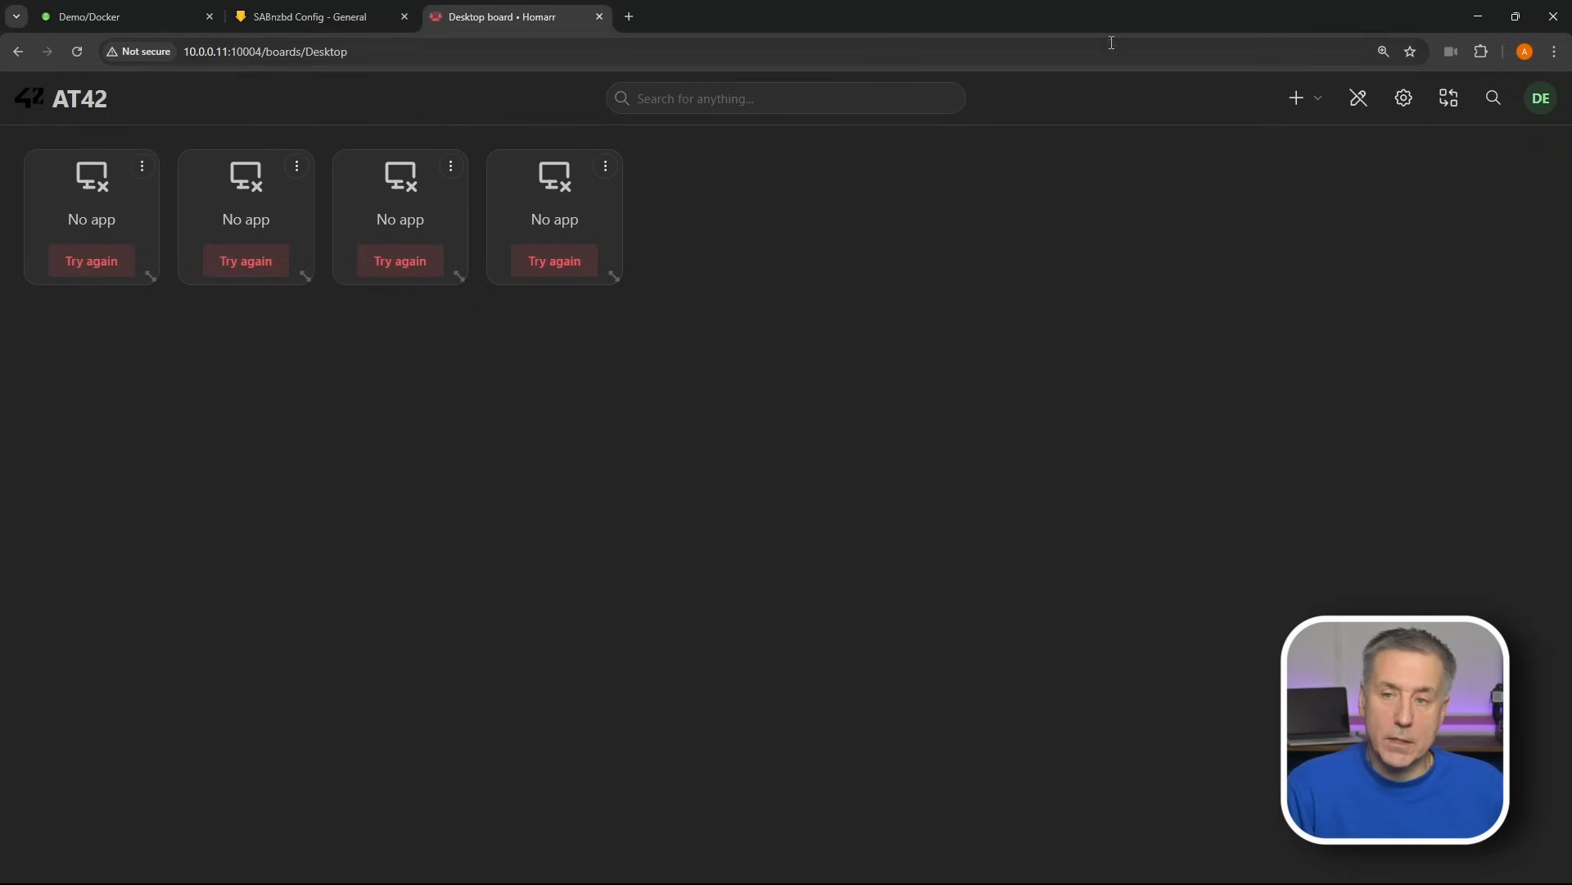
left_click(143, 170)
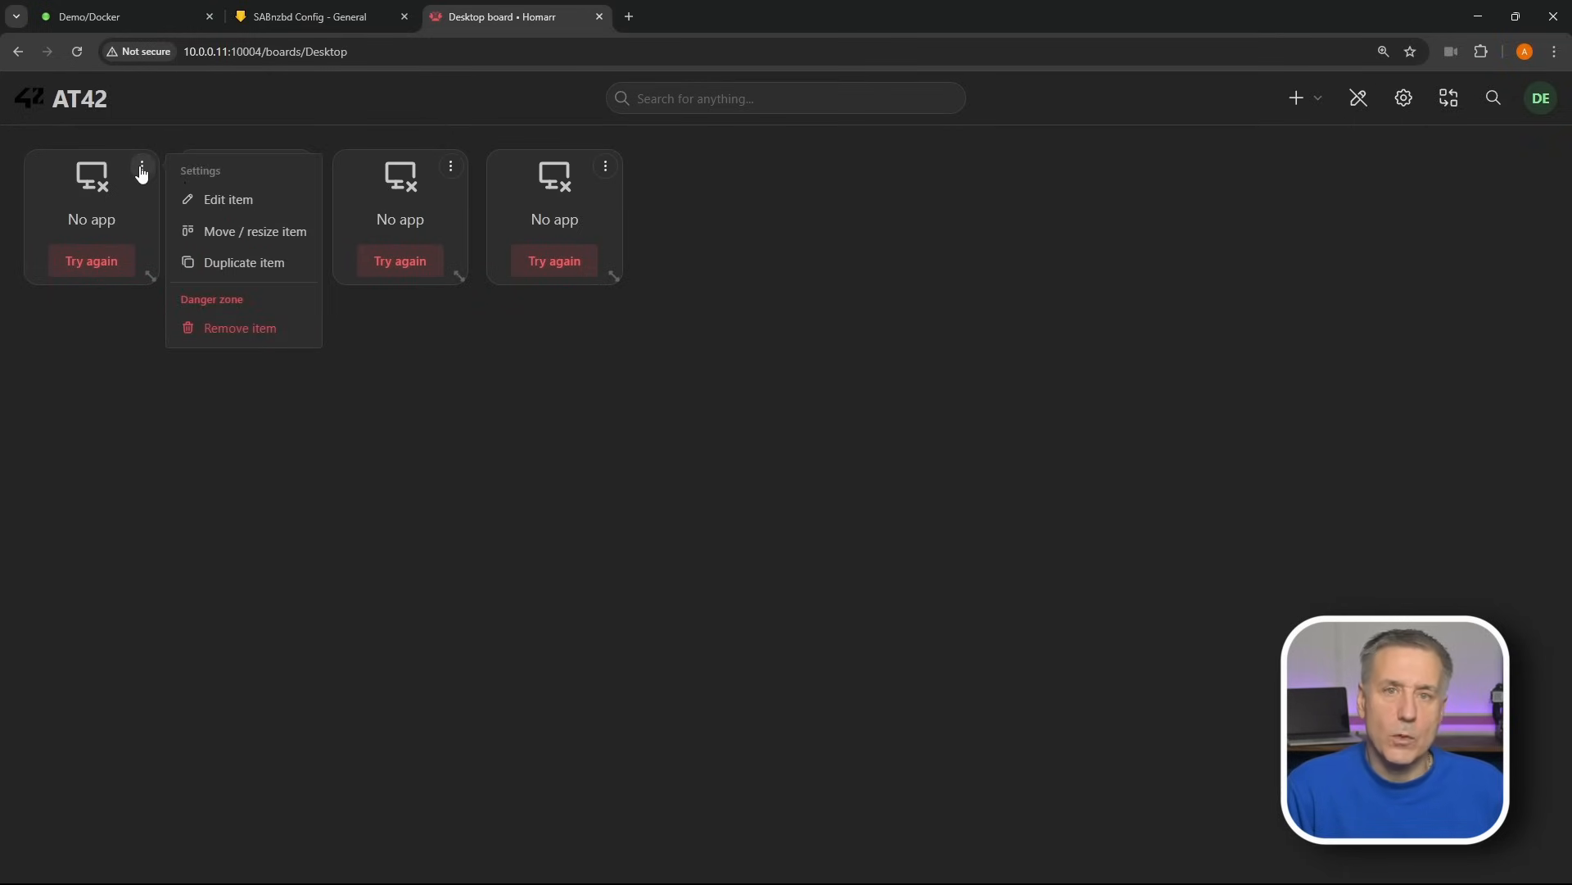
left_click(211, 200)
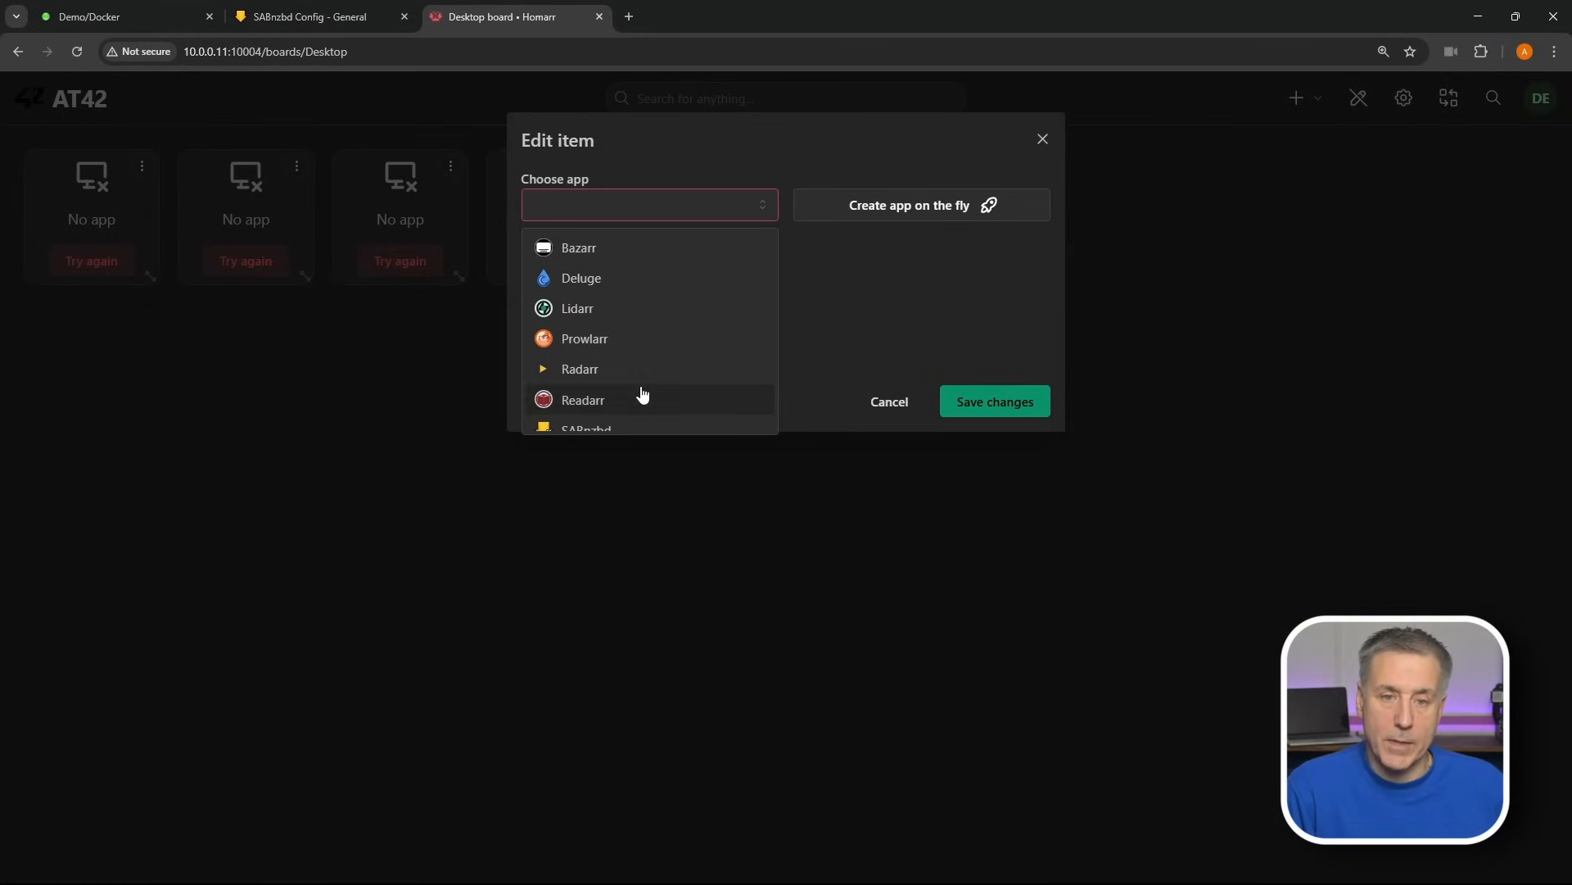
left_click(610, 311)
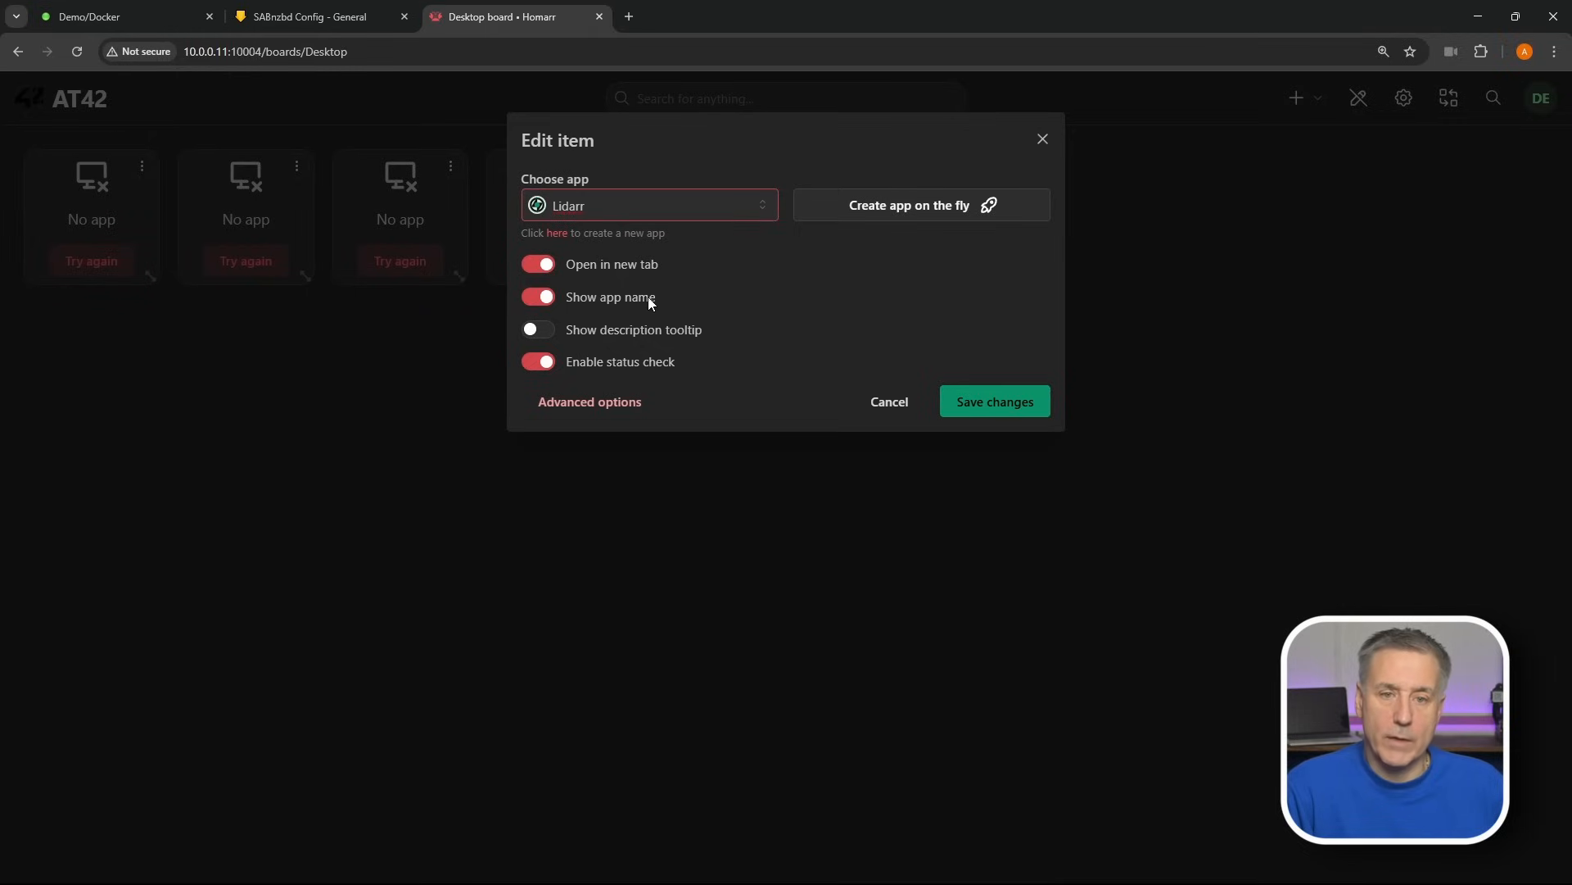
left_click(981, 402)
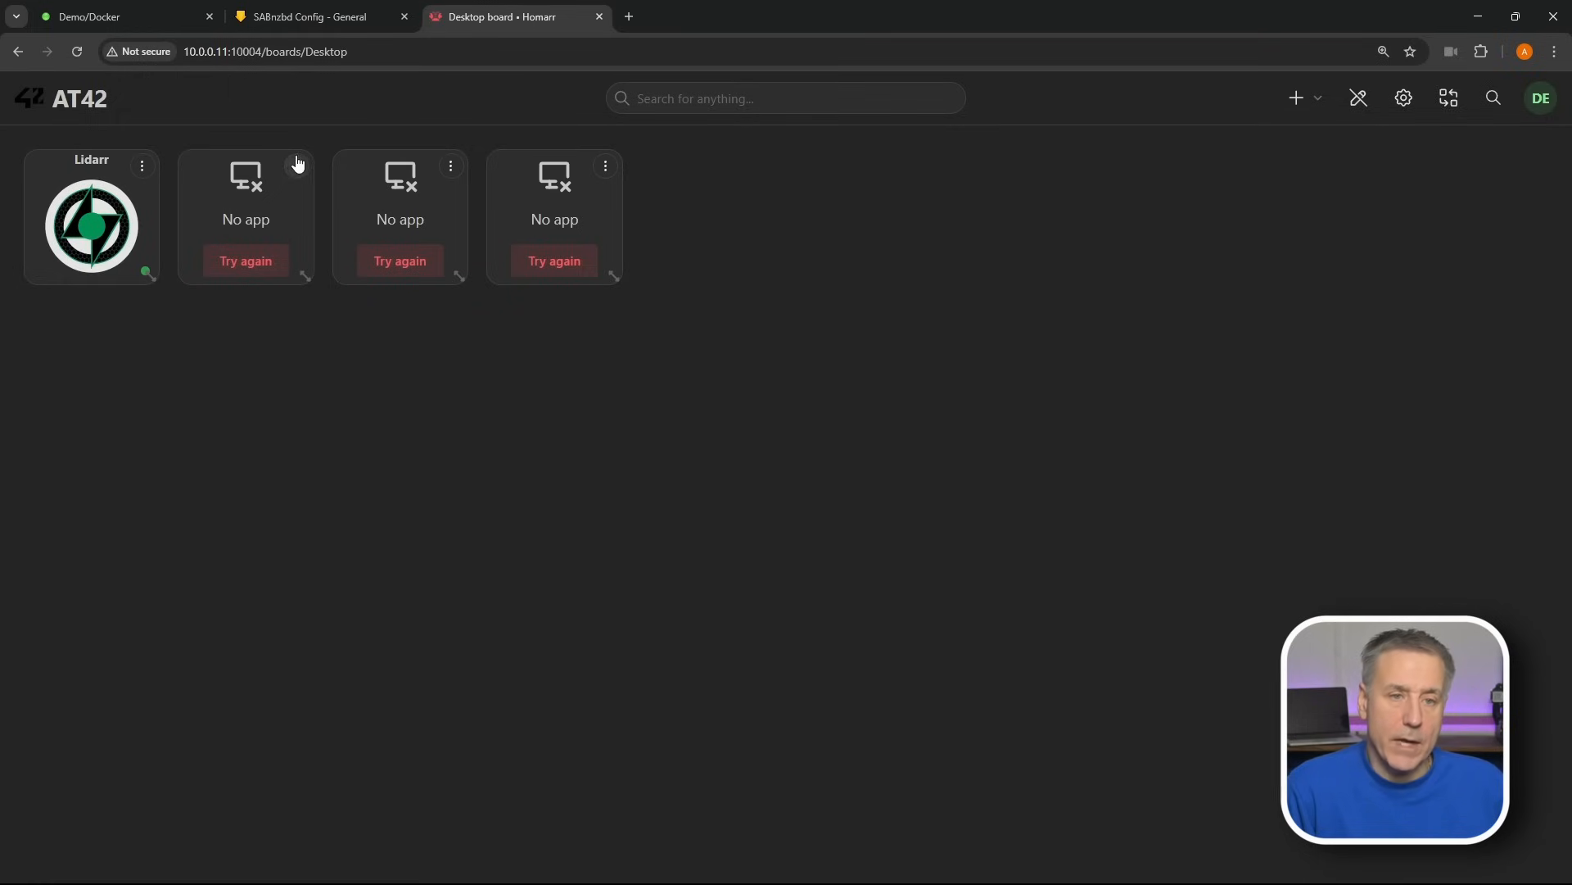
- Assign the Radarr app to the second item on the board and save the item
left_click(295, 165)
left_click(378, 199)
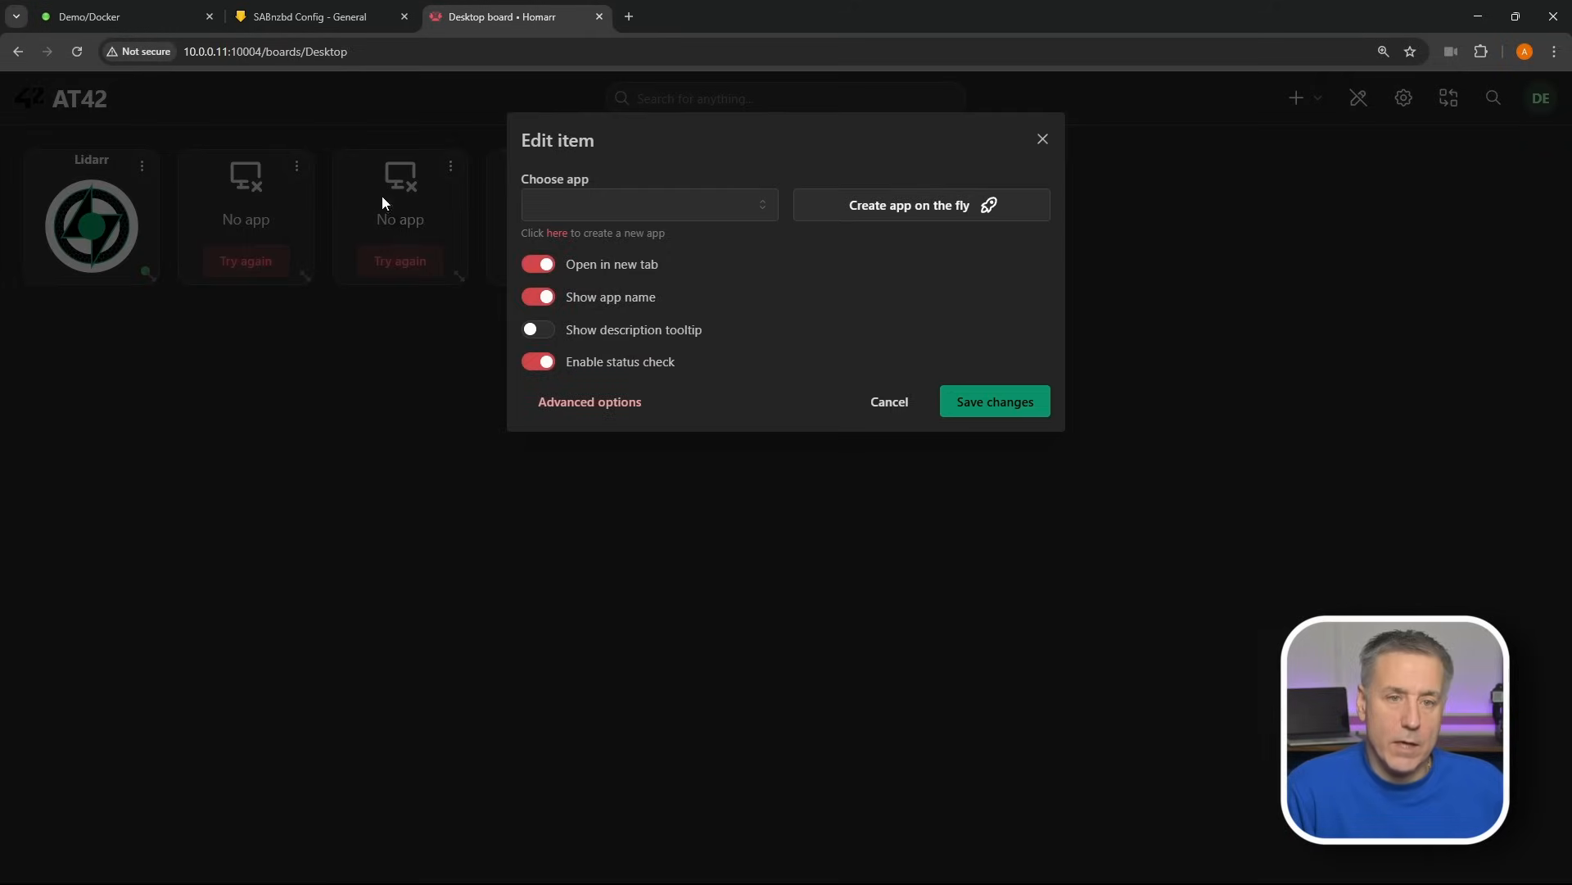
left_click(622, 205)
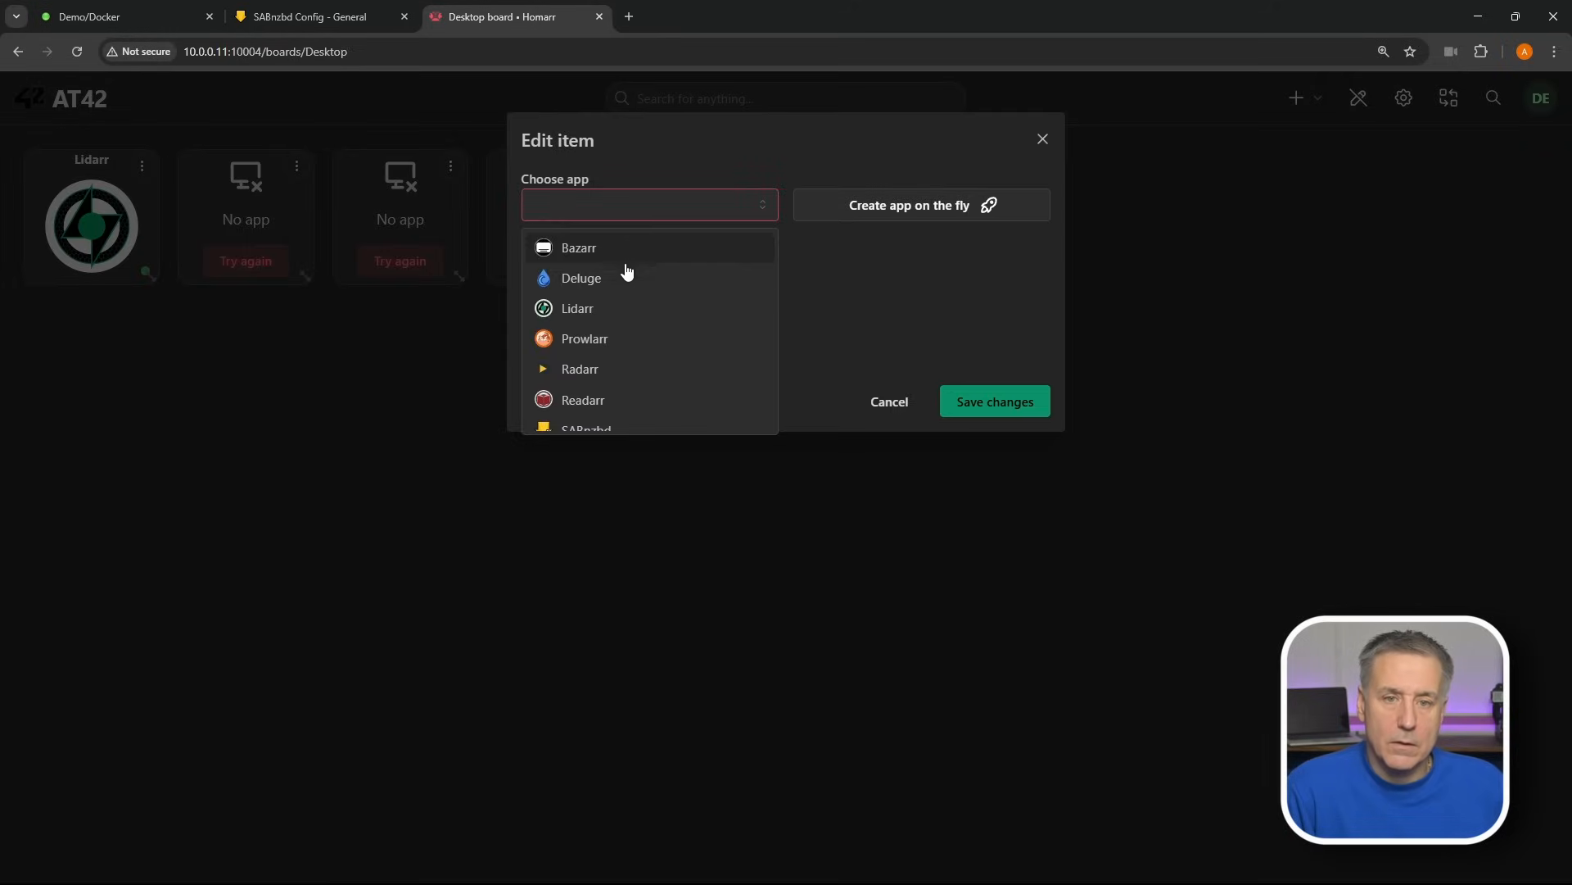
left_click(611, 376)
key("Return")
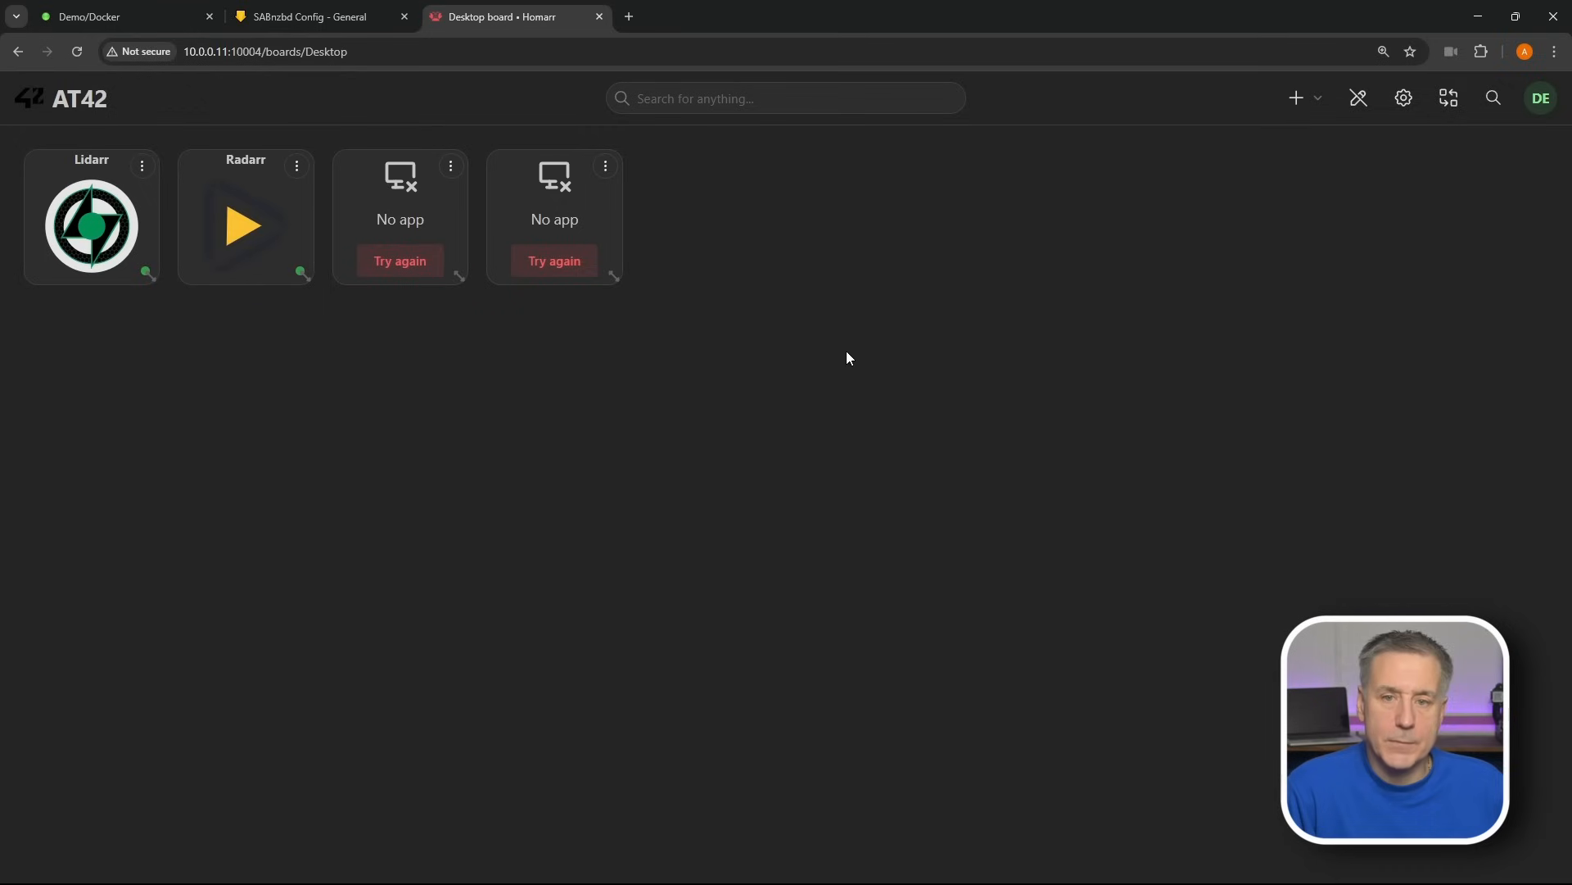
- Assign Sonarr to the third item and Speakarr to the fourth item, saving each one
left_click(451, 166)
left_click(503, 200)
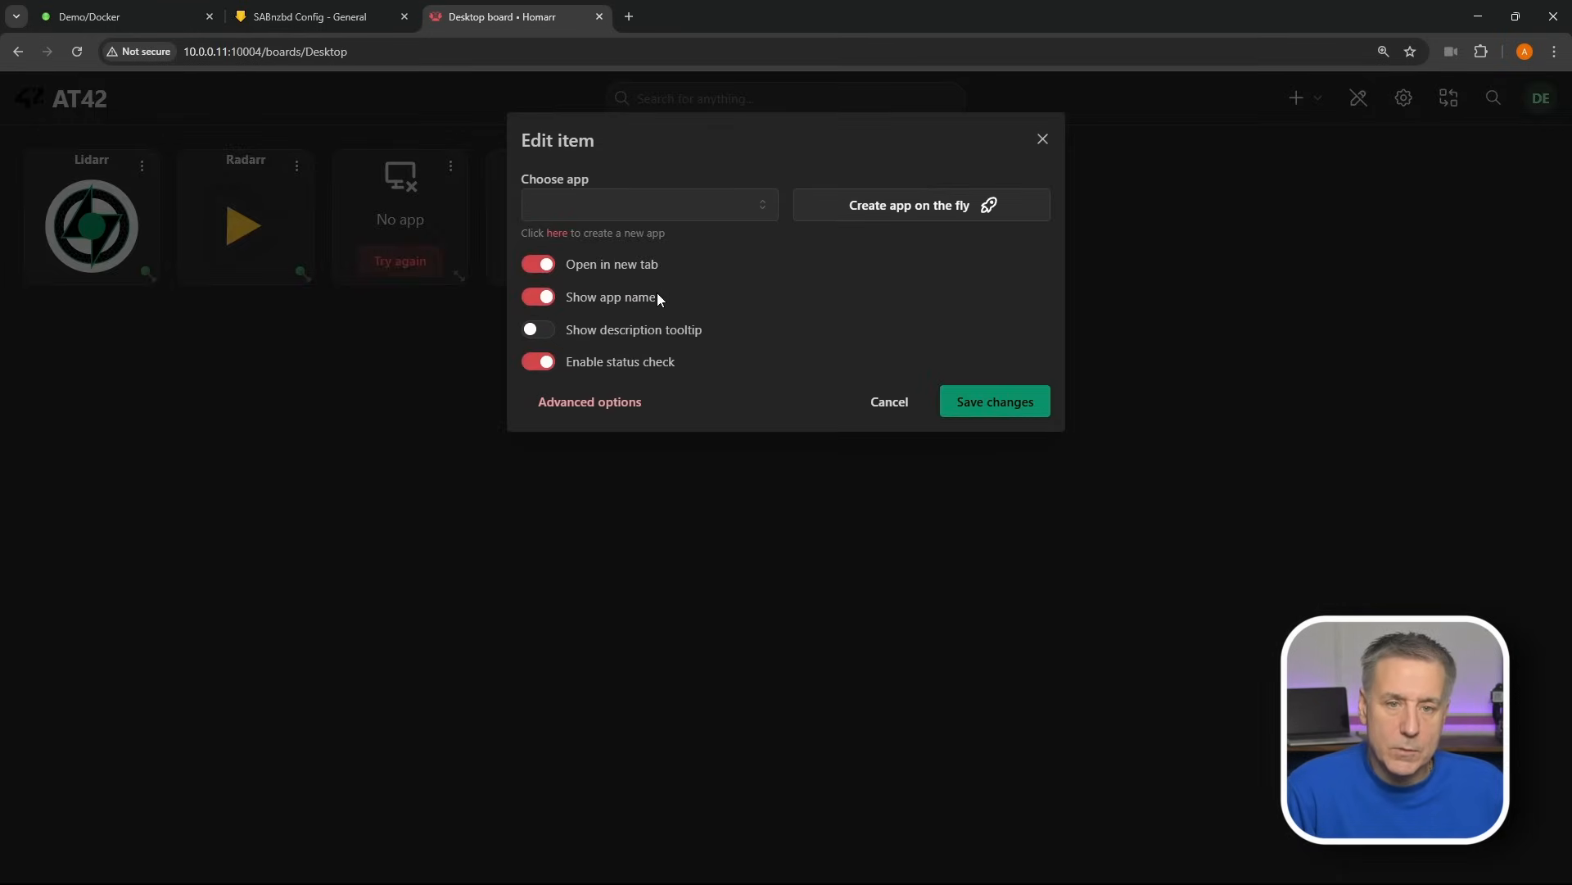
left_click(605, 166)
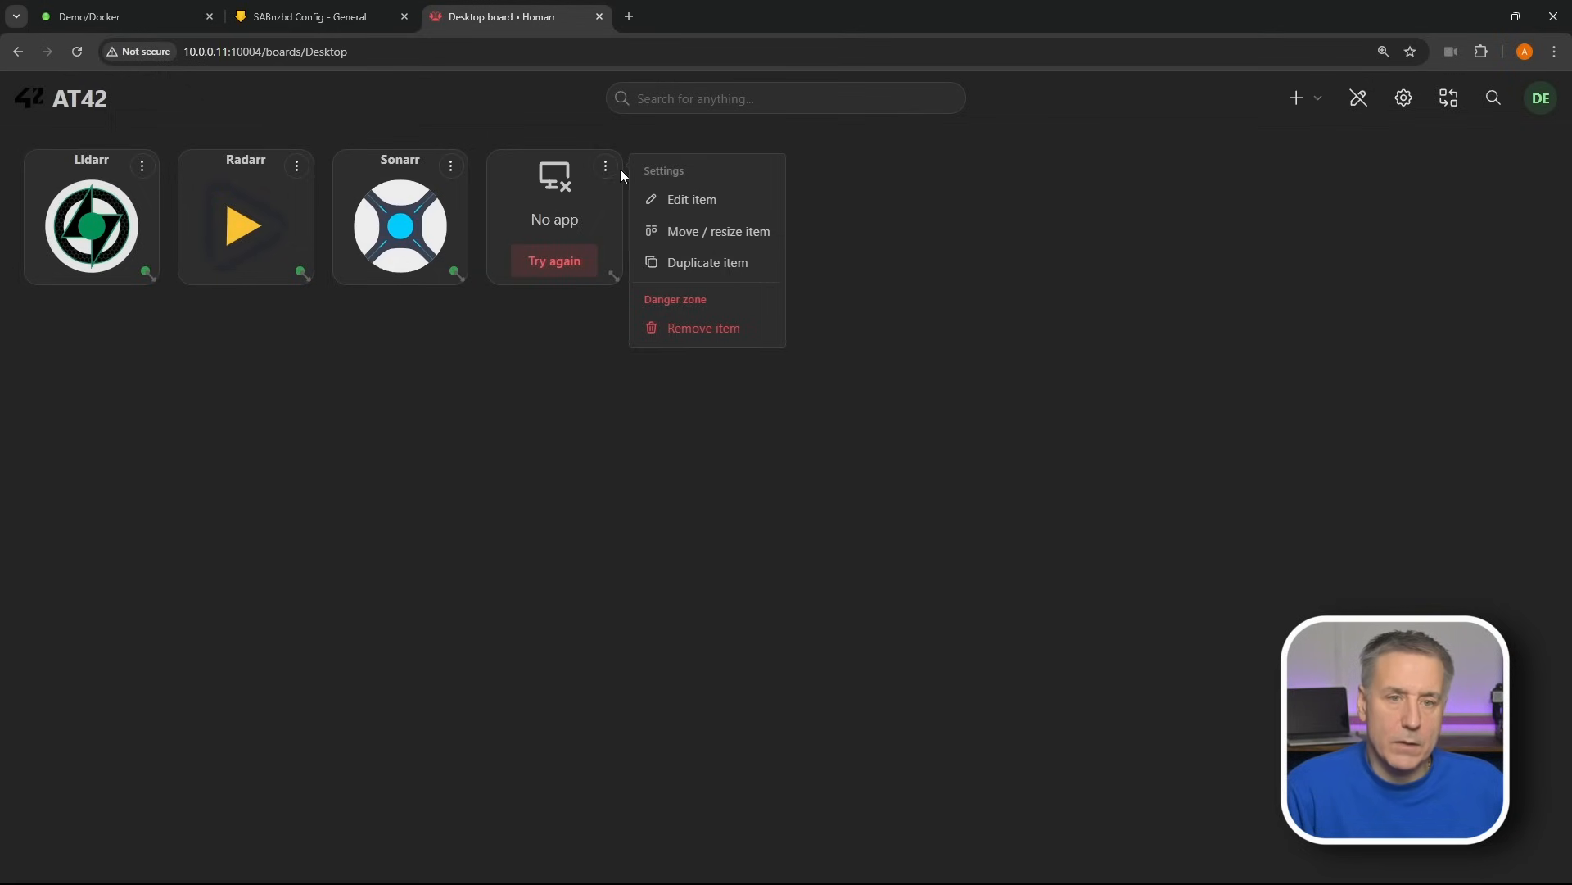
left_click(692, 199)
scroll(623, 385, "down", 2)
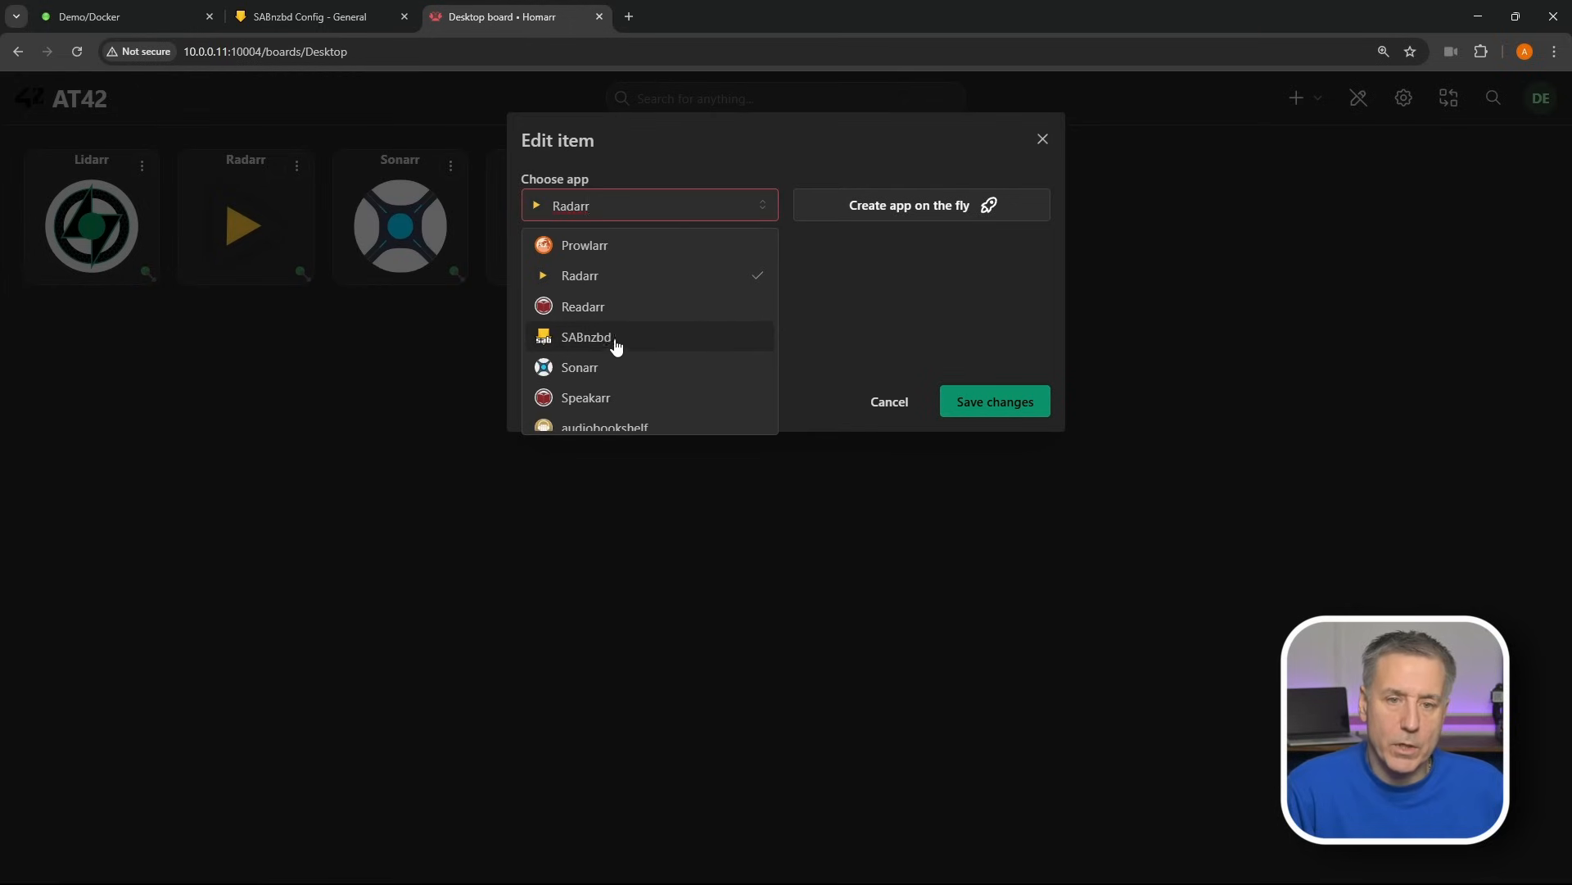
left_click(635, 397)
left_click(995, 401)
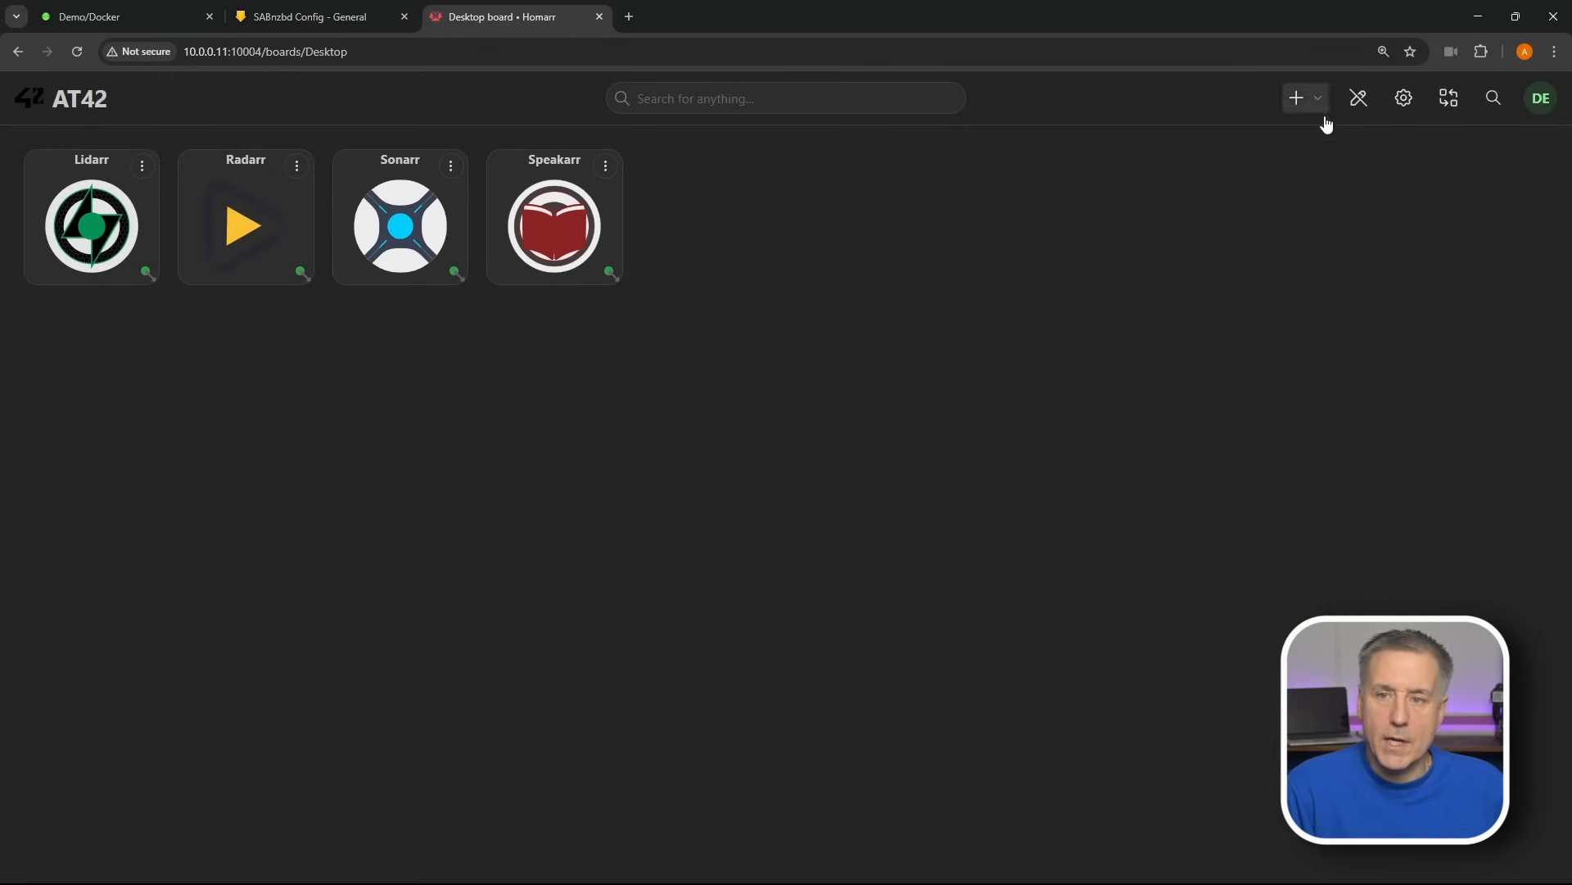
- Add a fifth App item for Readarr to the Desktop board and save the board
left_click(1295, 101)
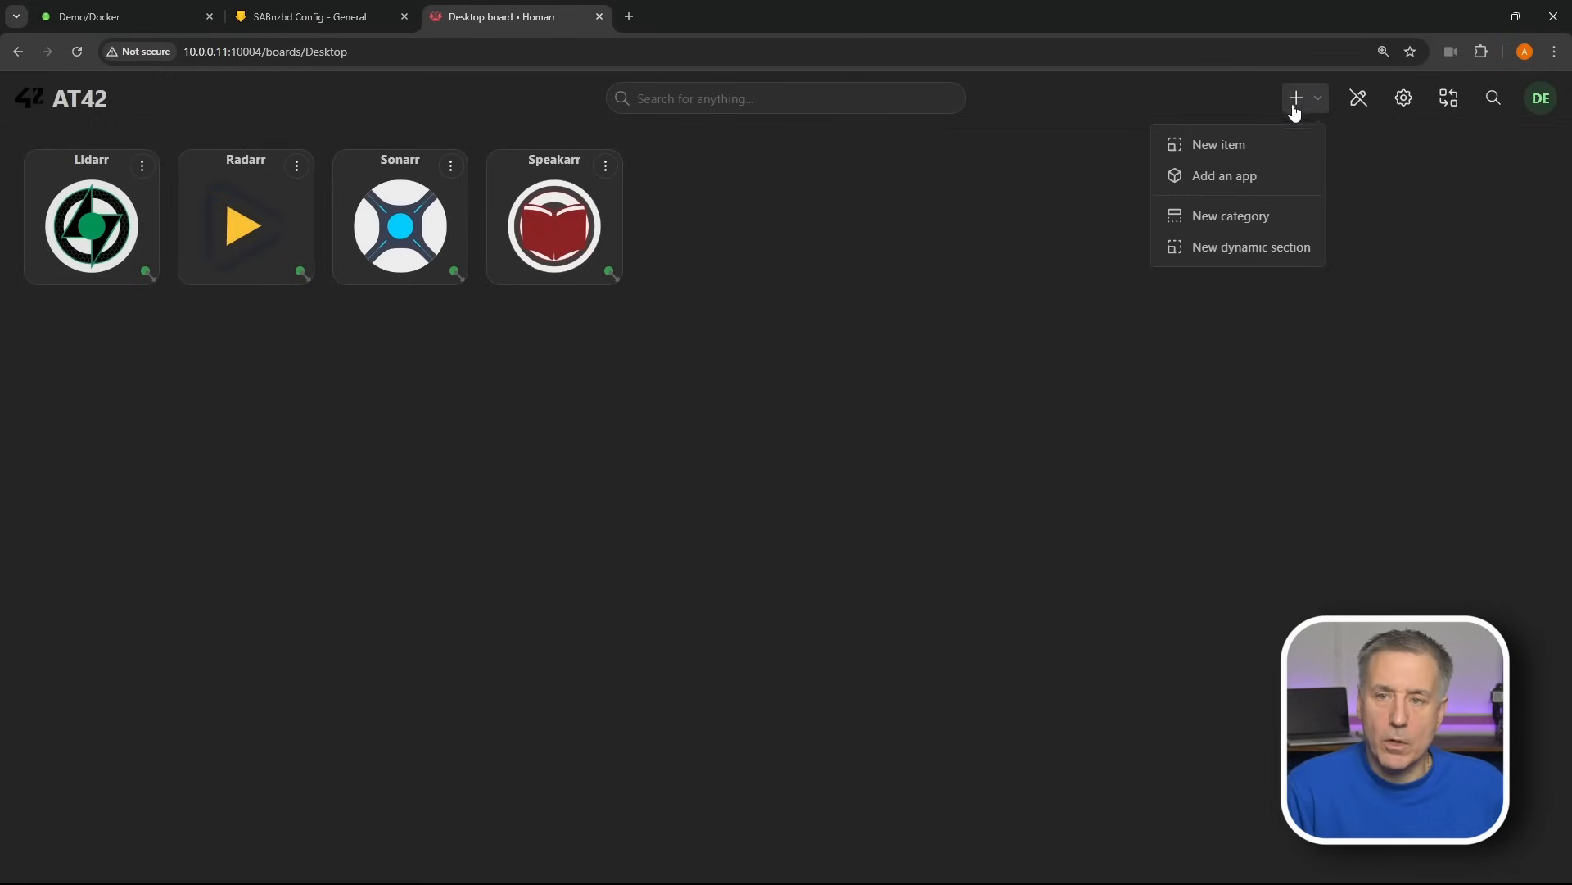
left_click(1234, 143)
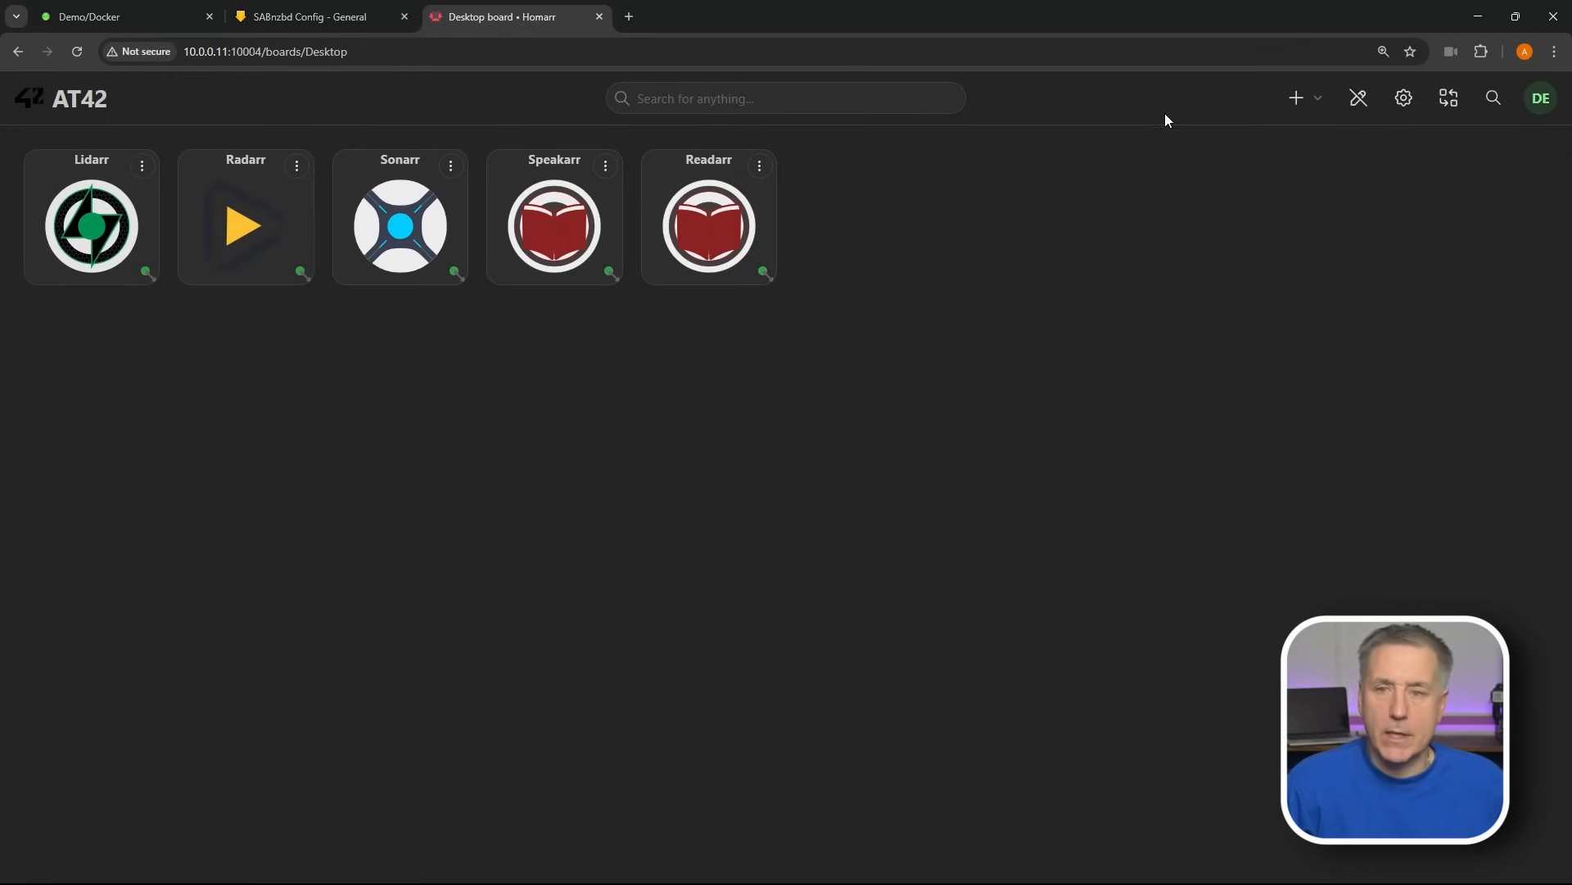
left_click(1355, 99)
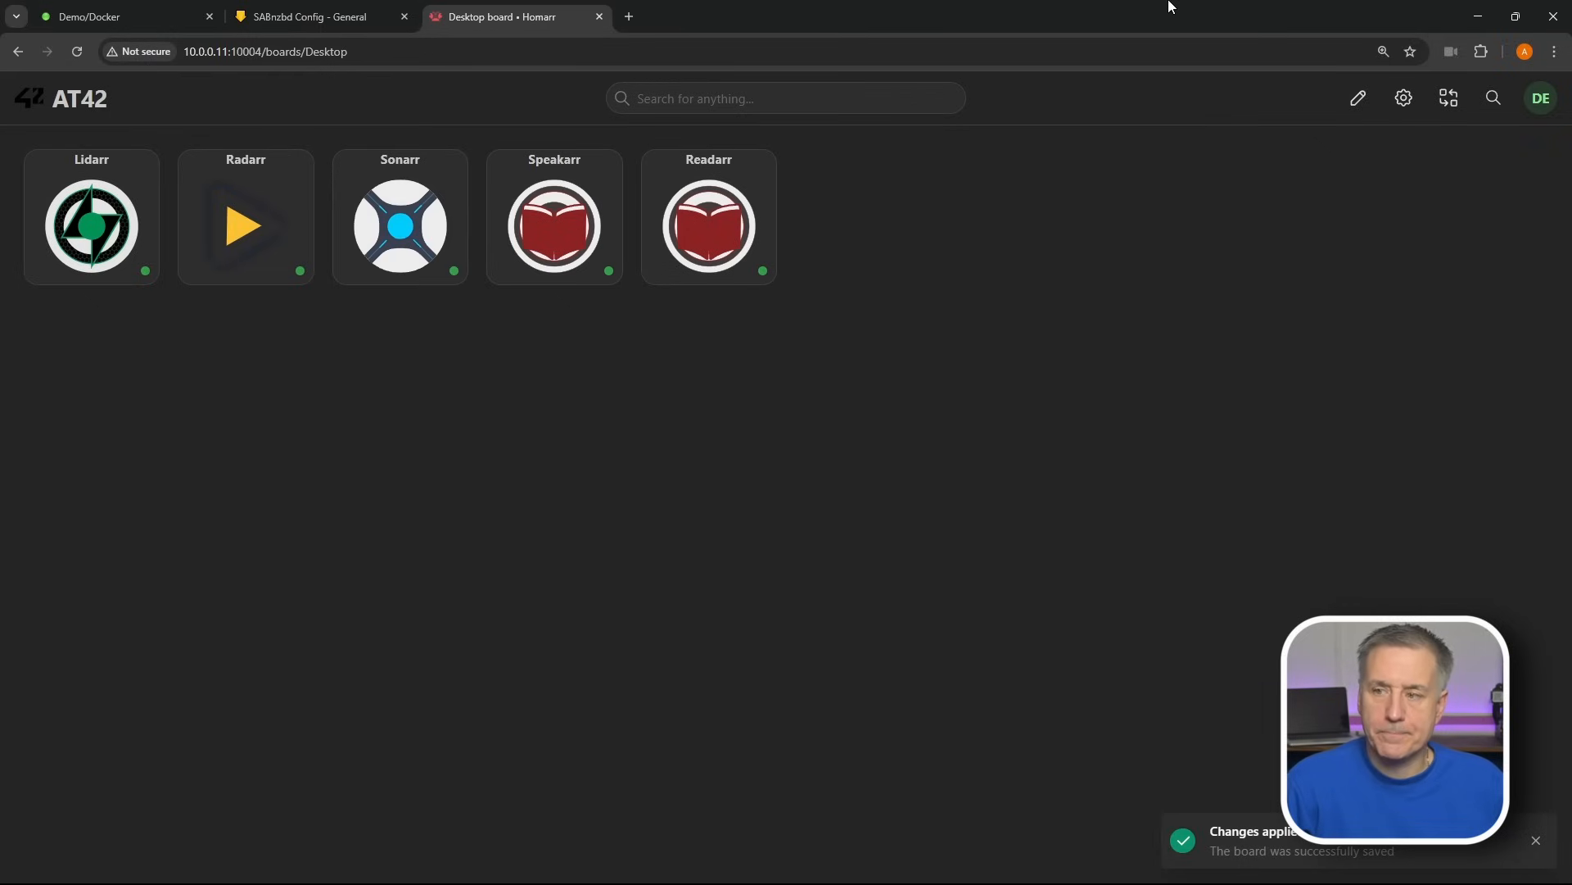
- Return the Desktop board to edit mode and add a Bookmarks item after the Readarr tile
left_click(1357, 98)
left_click(1300, 99)
left_click(1215, 144)
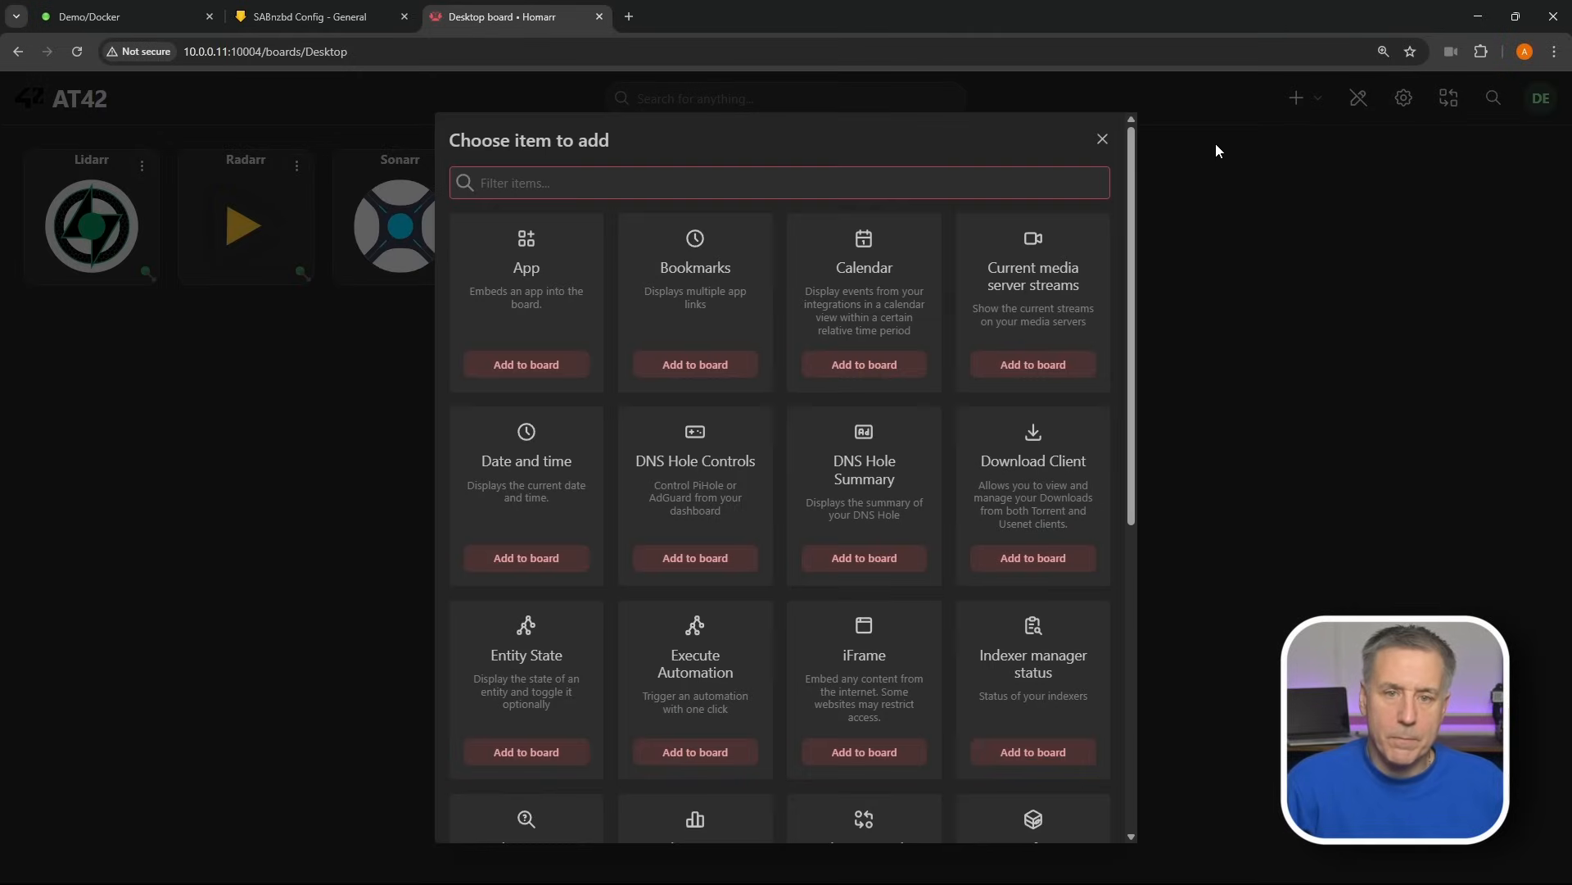
left_click(694, 365)
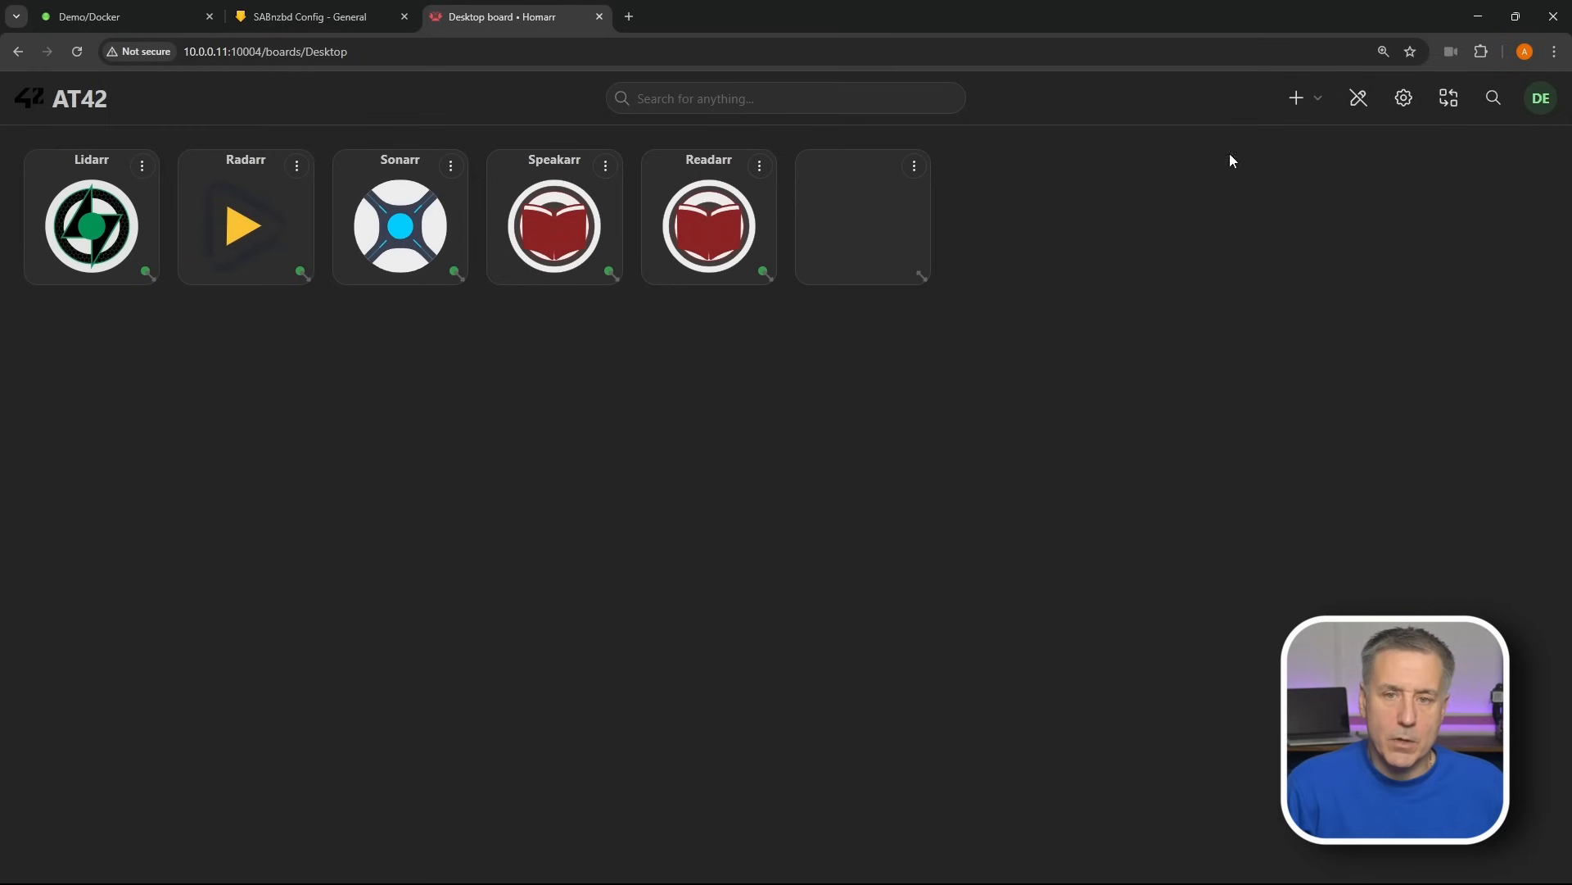
- Add a Calendar item and a Date and time item to the Desktop board and save the board
left_click(1306, 99)
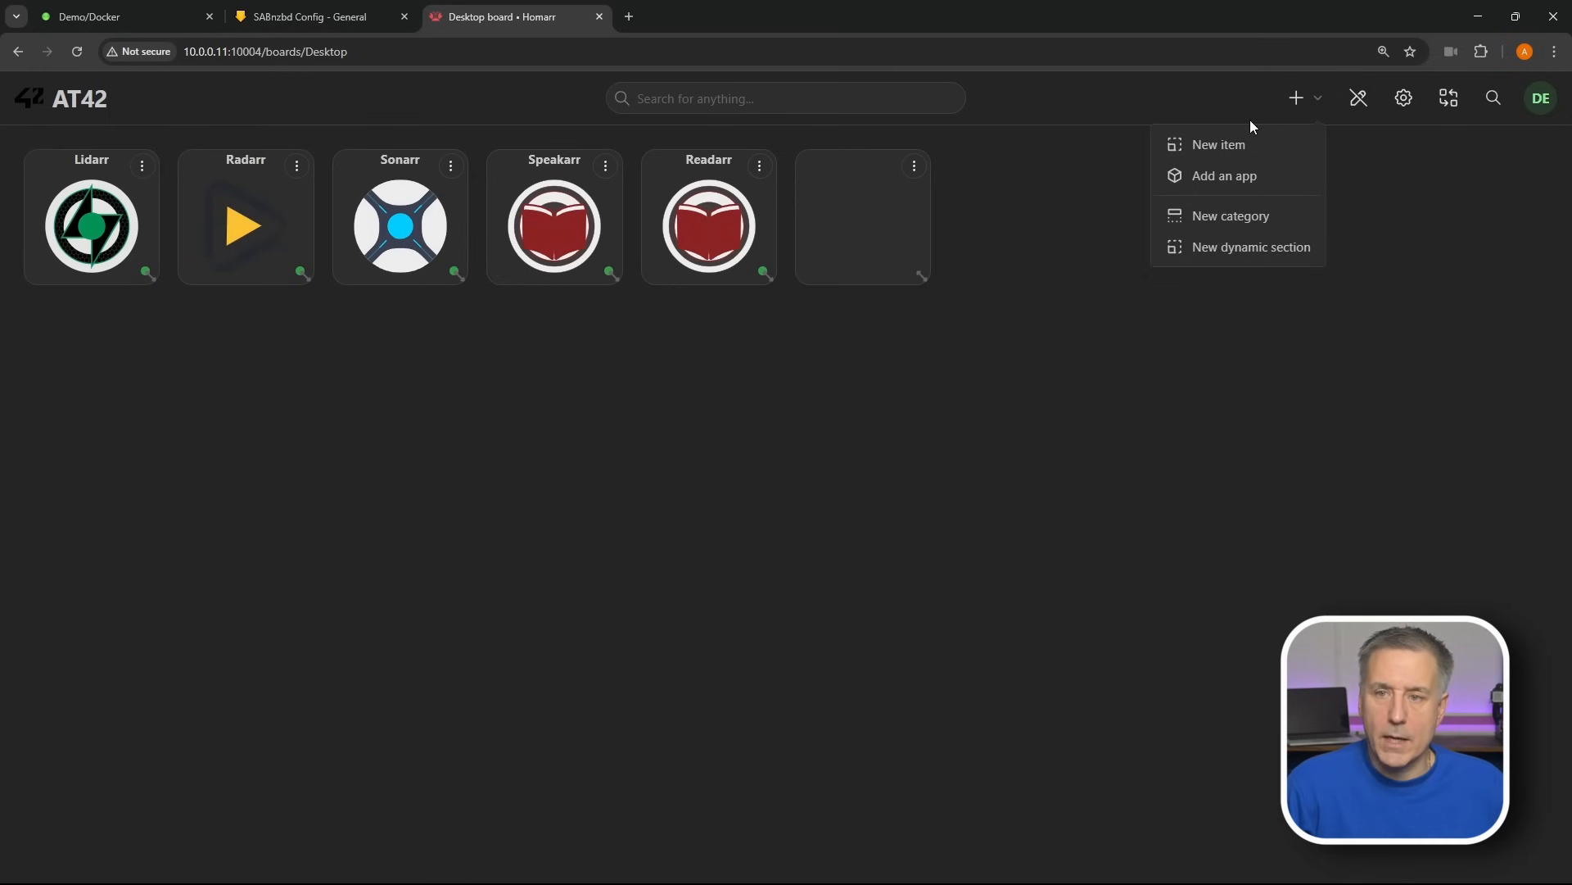
left_click(1210, 146)
left_click(856, 365)
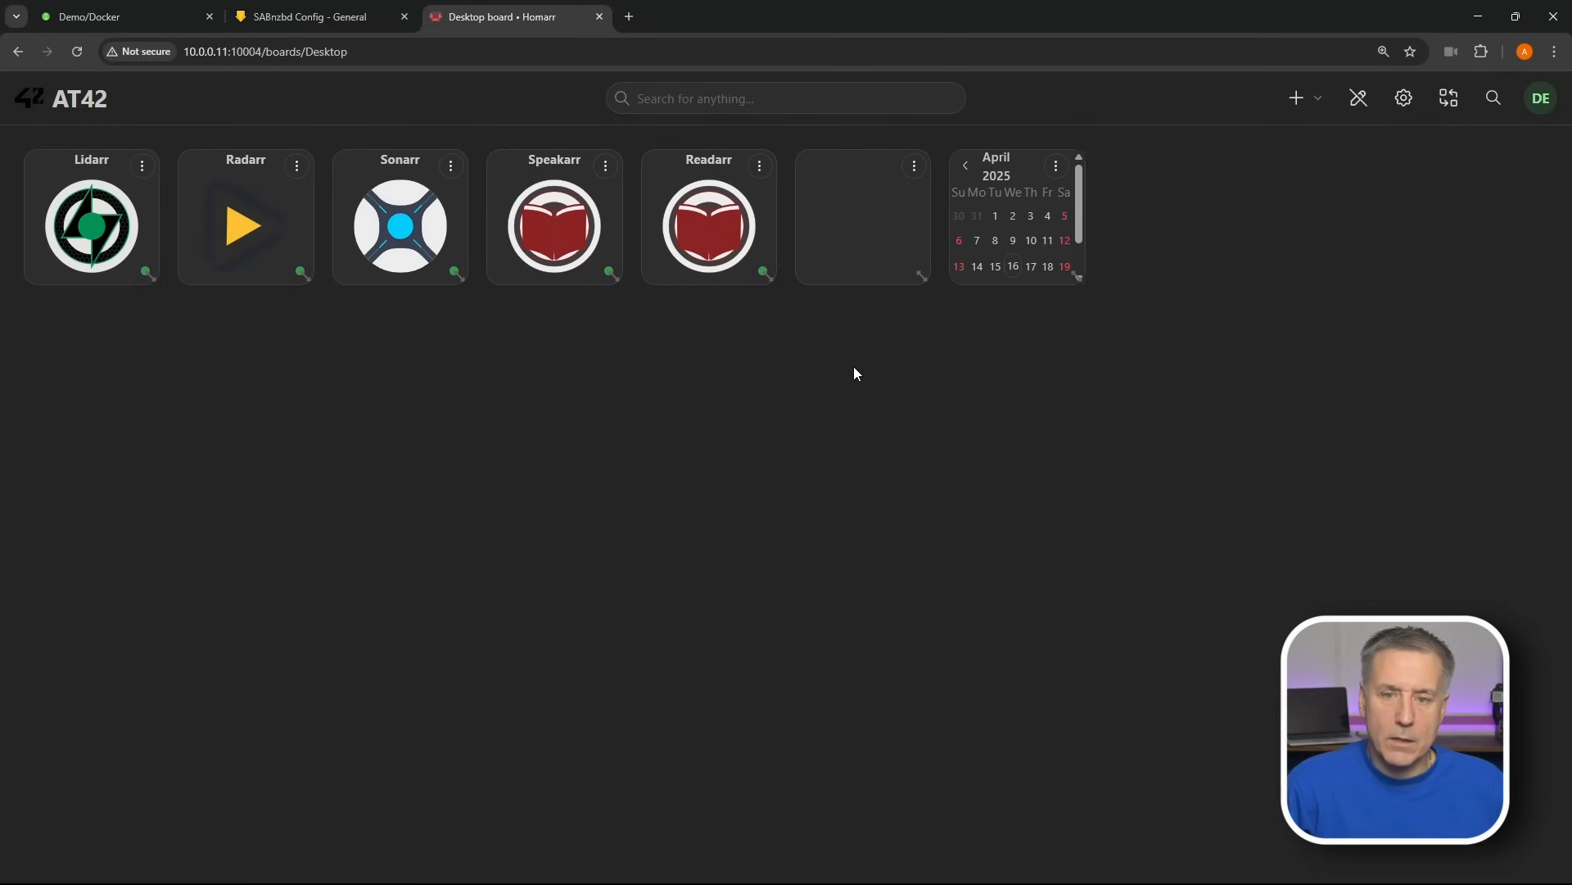
left_click(1300, 98)
left_click(1220, 145)
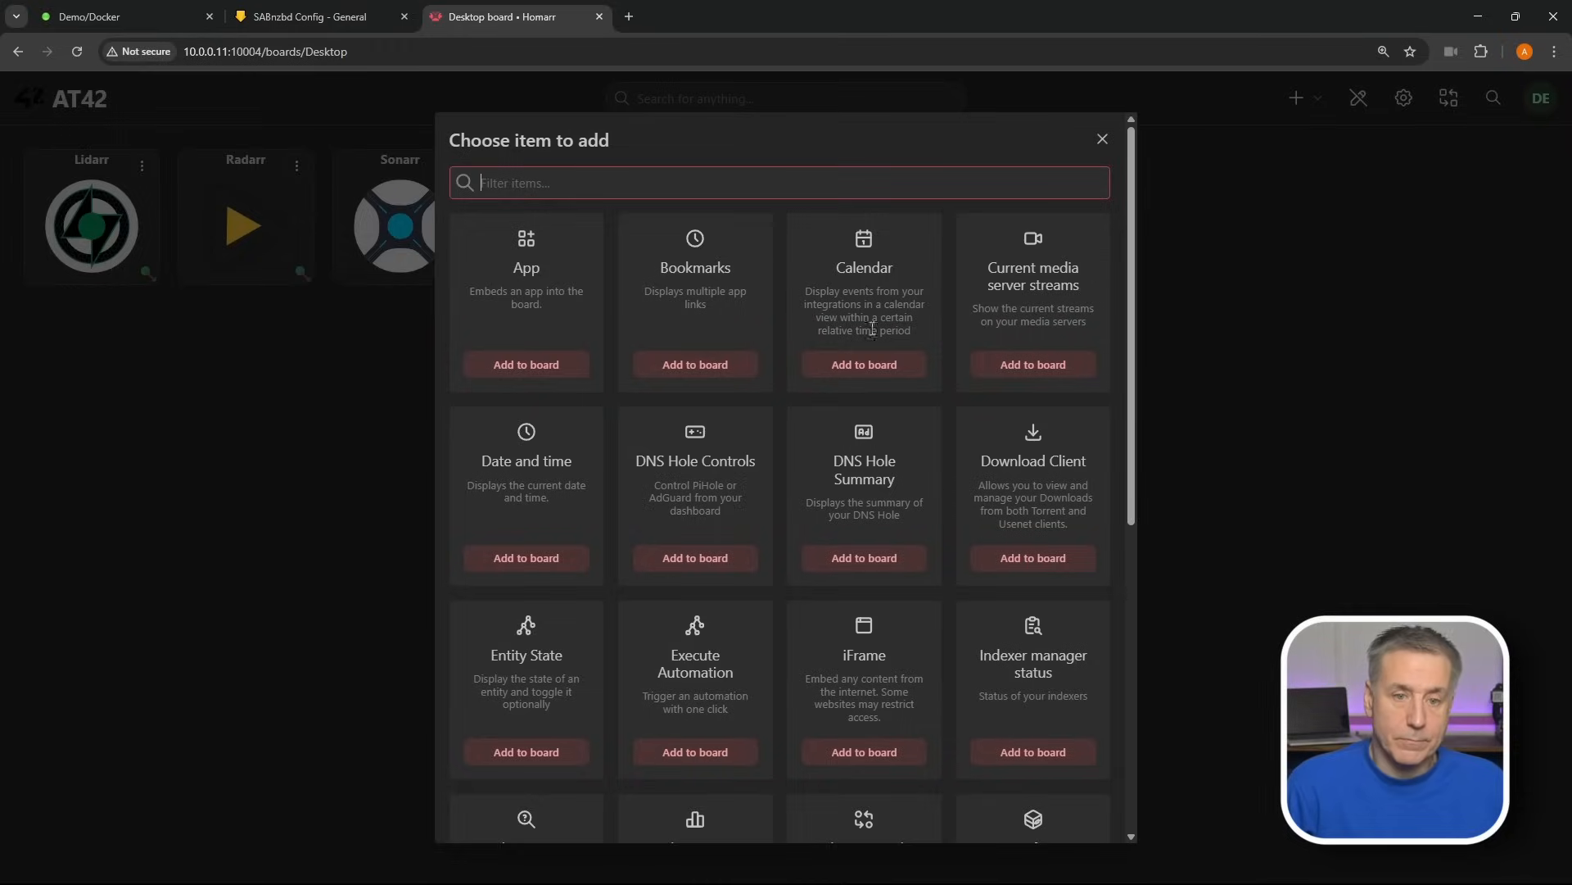
left_click(544, 558)
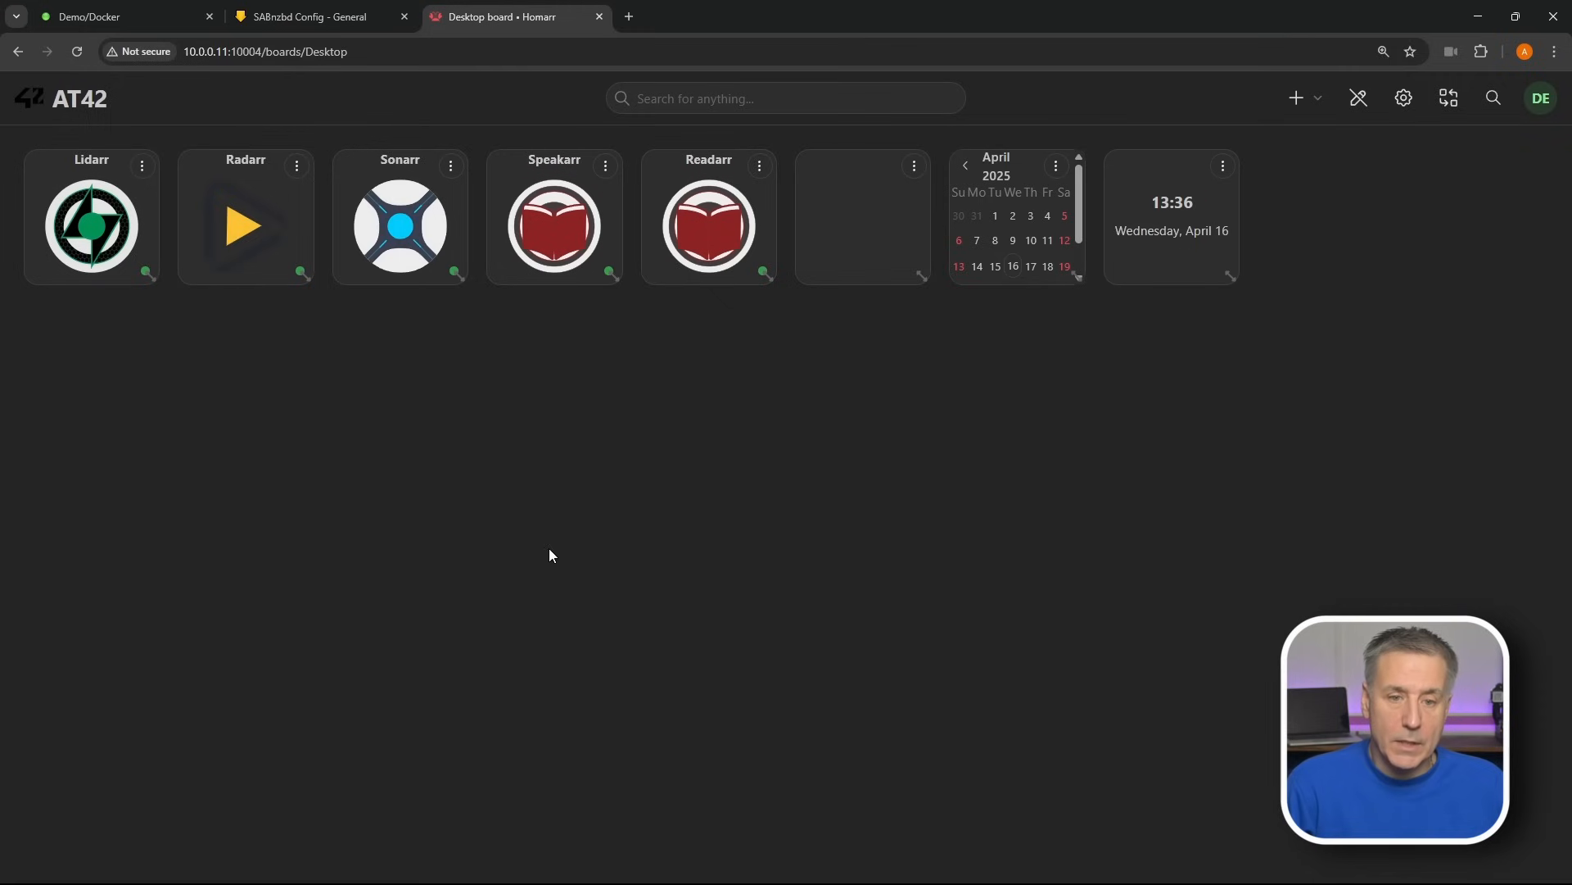
left_click(1359, 99)
- Add a Download Client item and a Notebook item to the Desktop board
left_click(1293, 105)
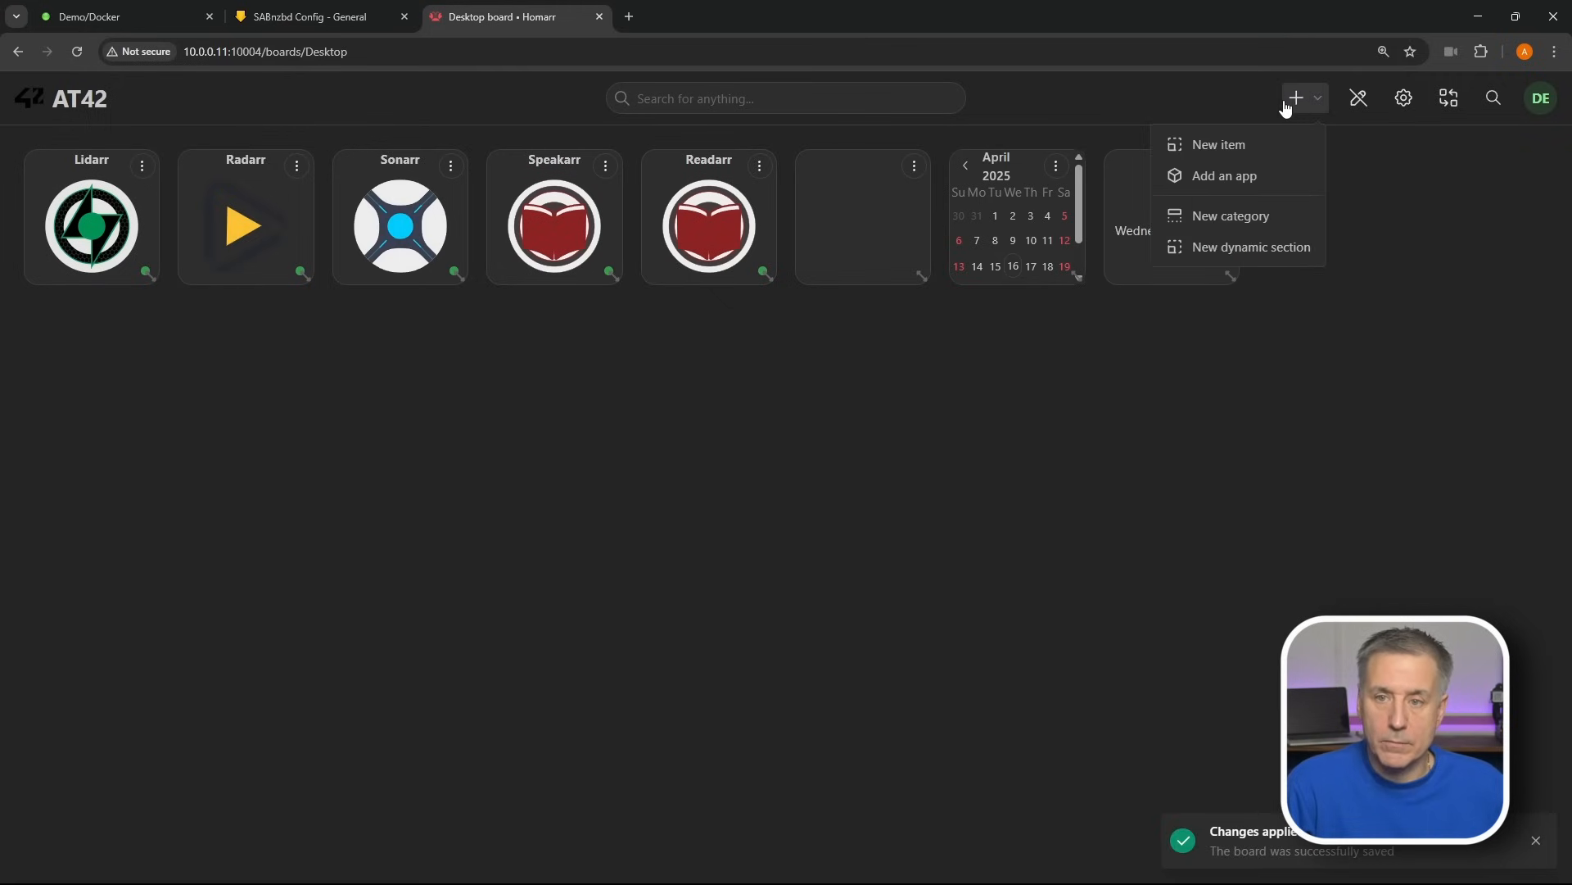
left_click(1239, 147)
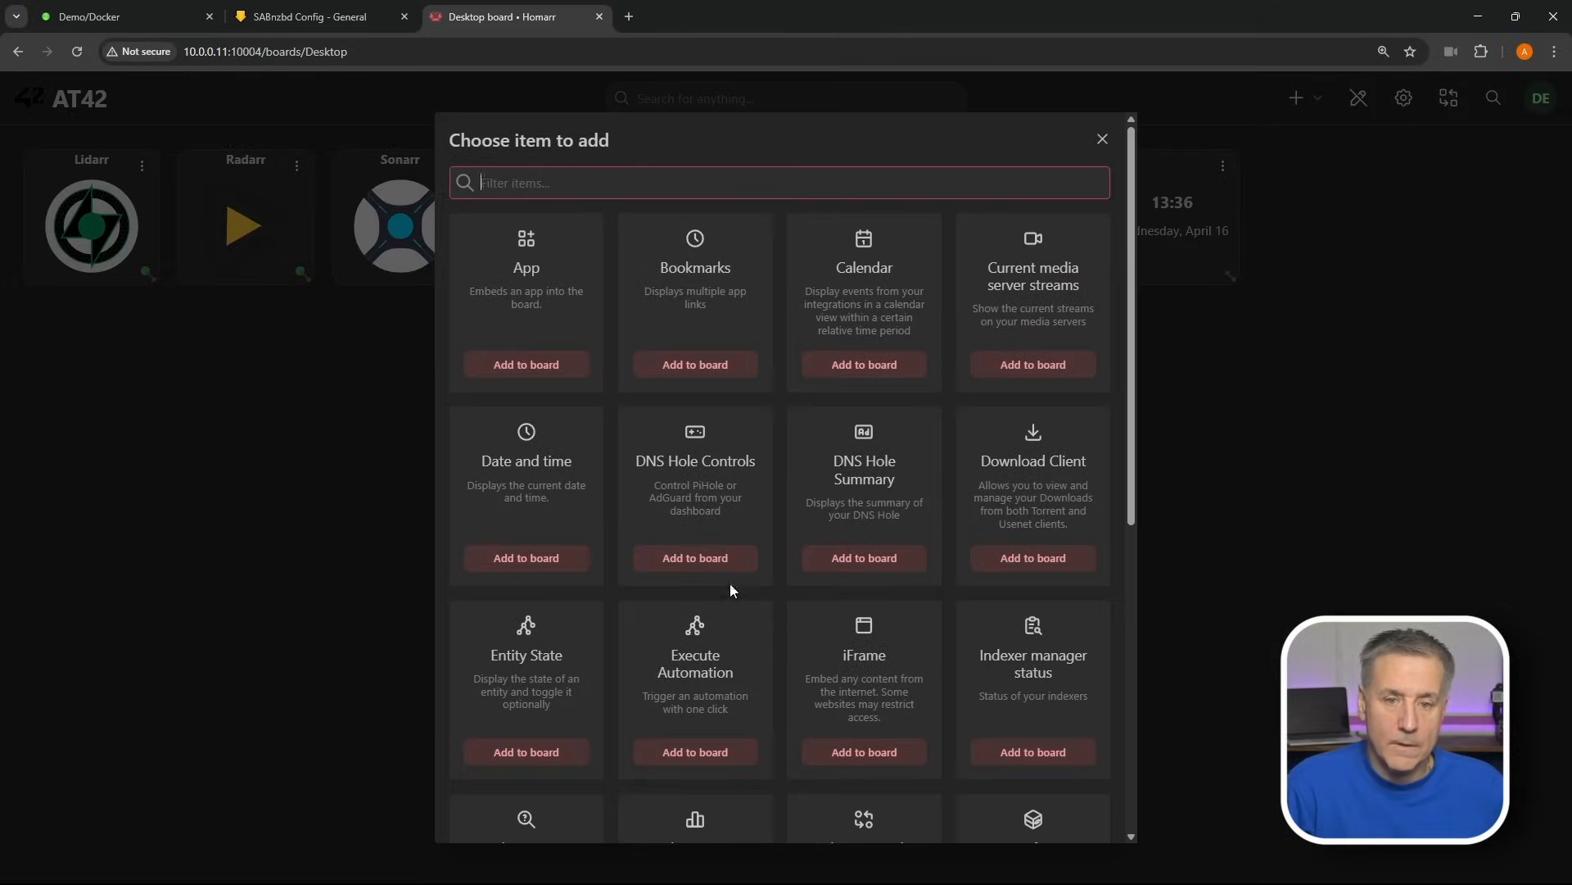
left_click(1061, 566)
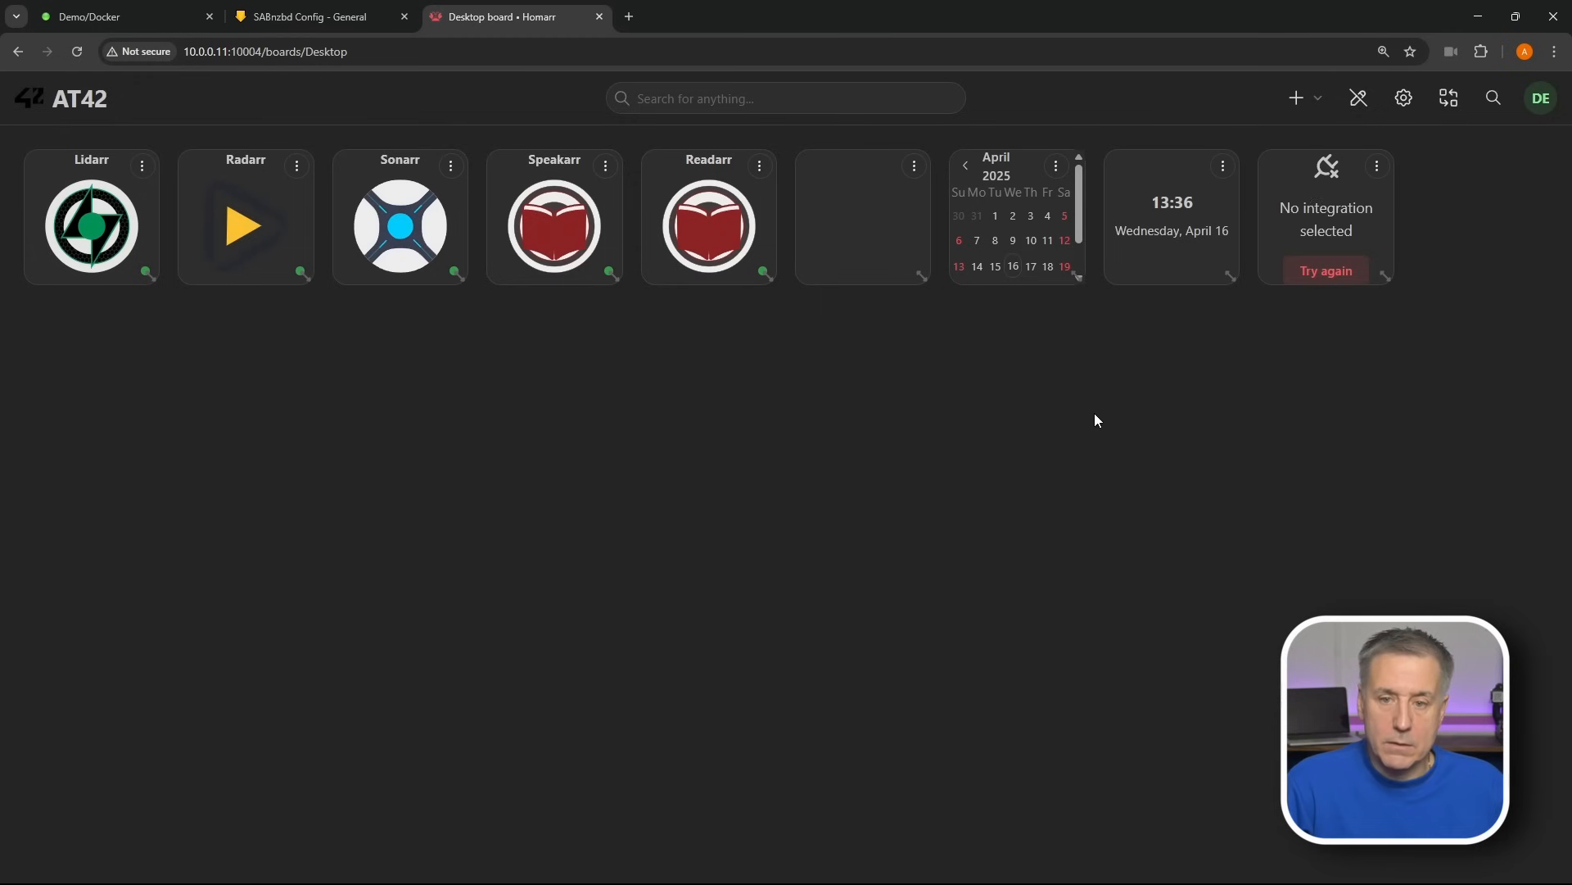
left_click(1301, 99)
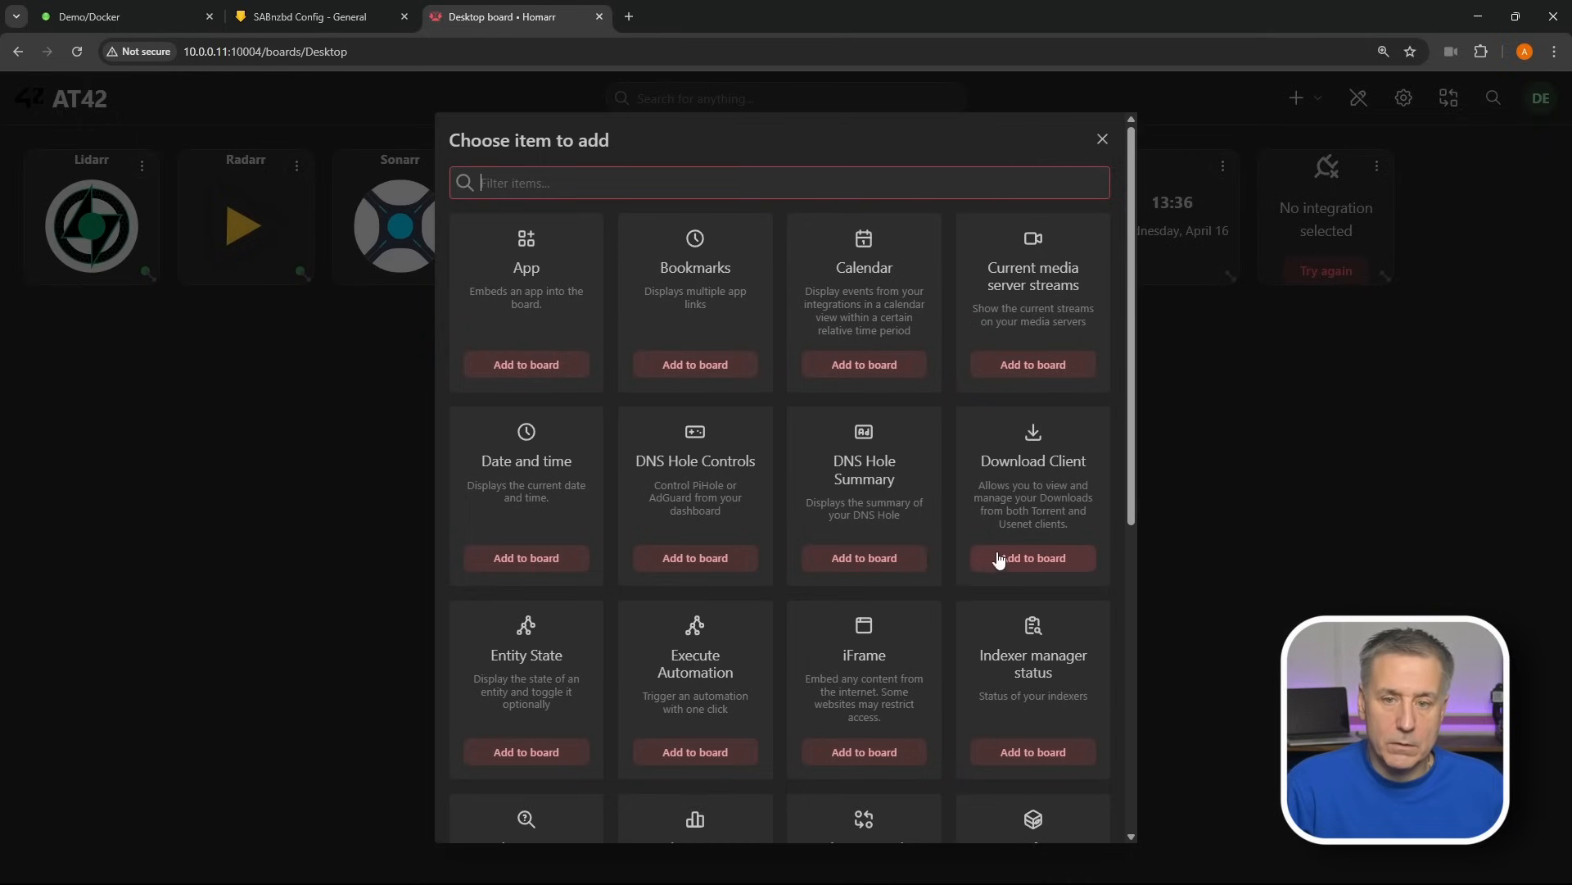
scroll(1021, 695, "down", 4)
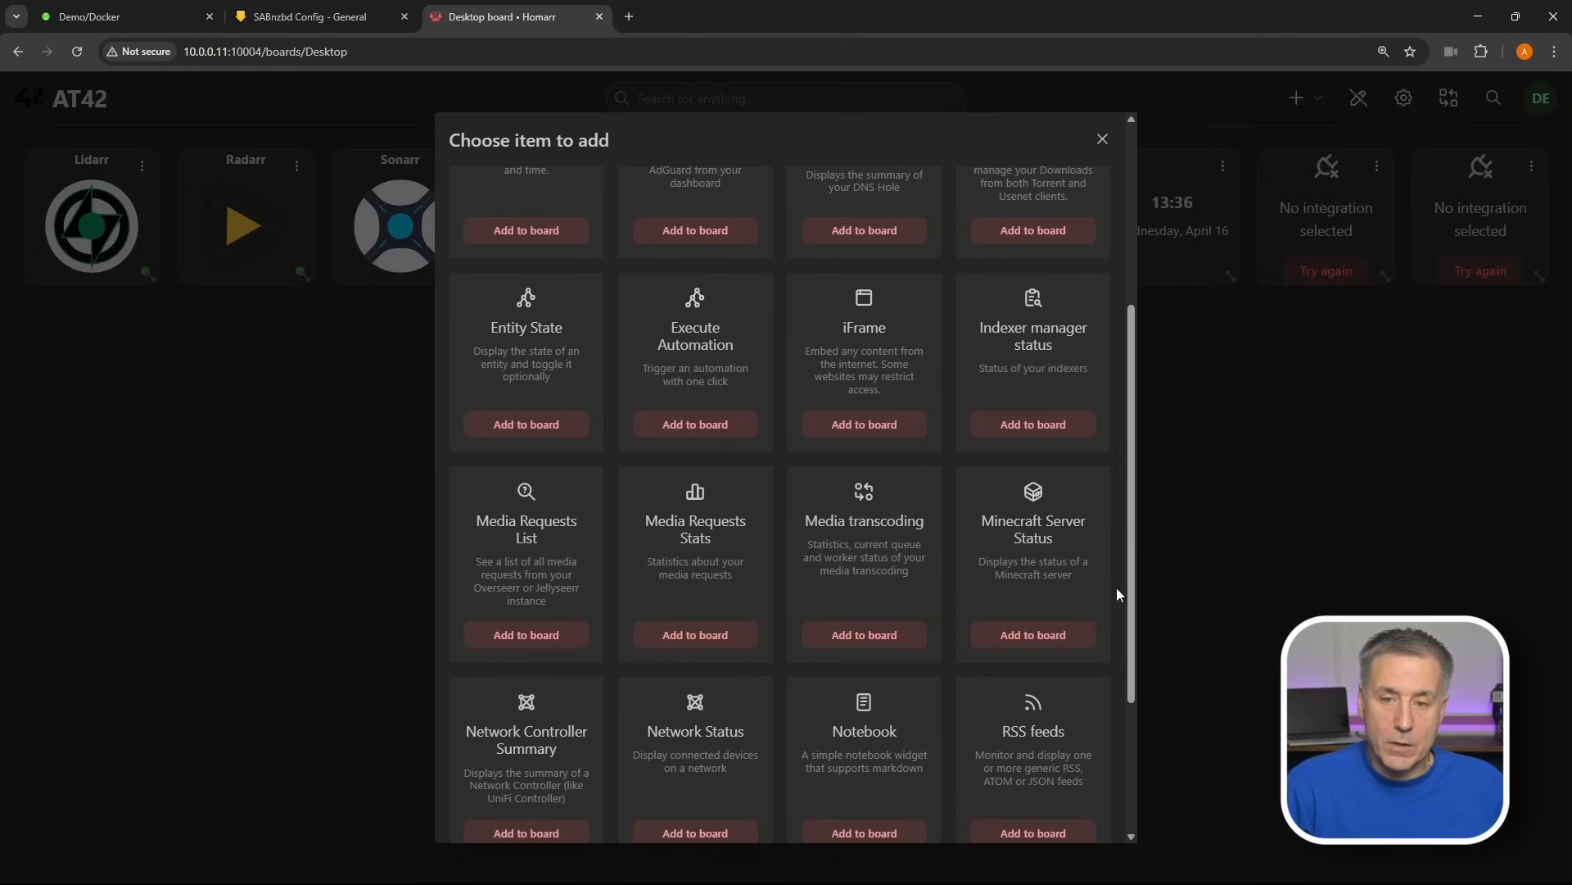
scroll(1092, 548, "down", 3)
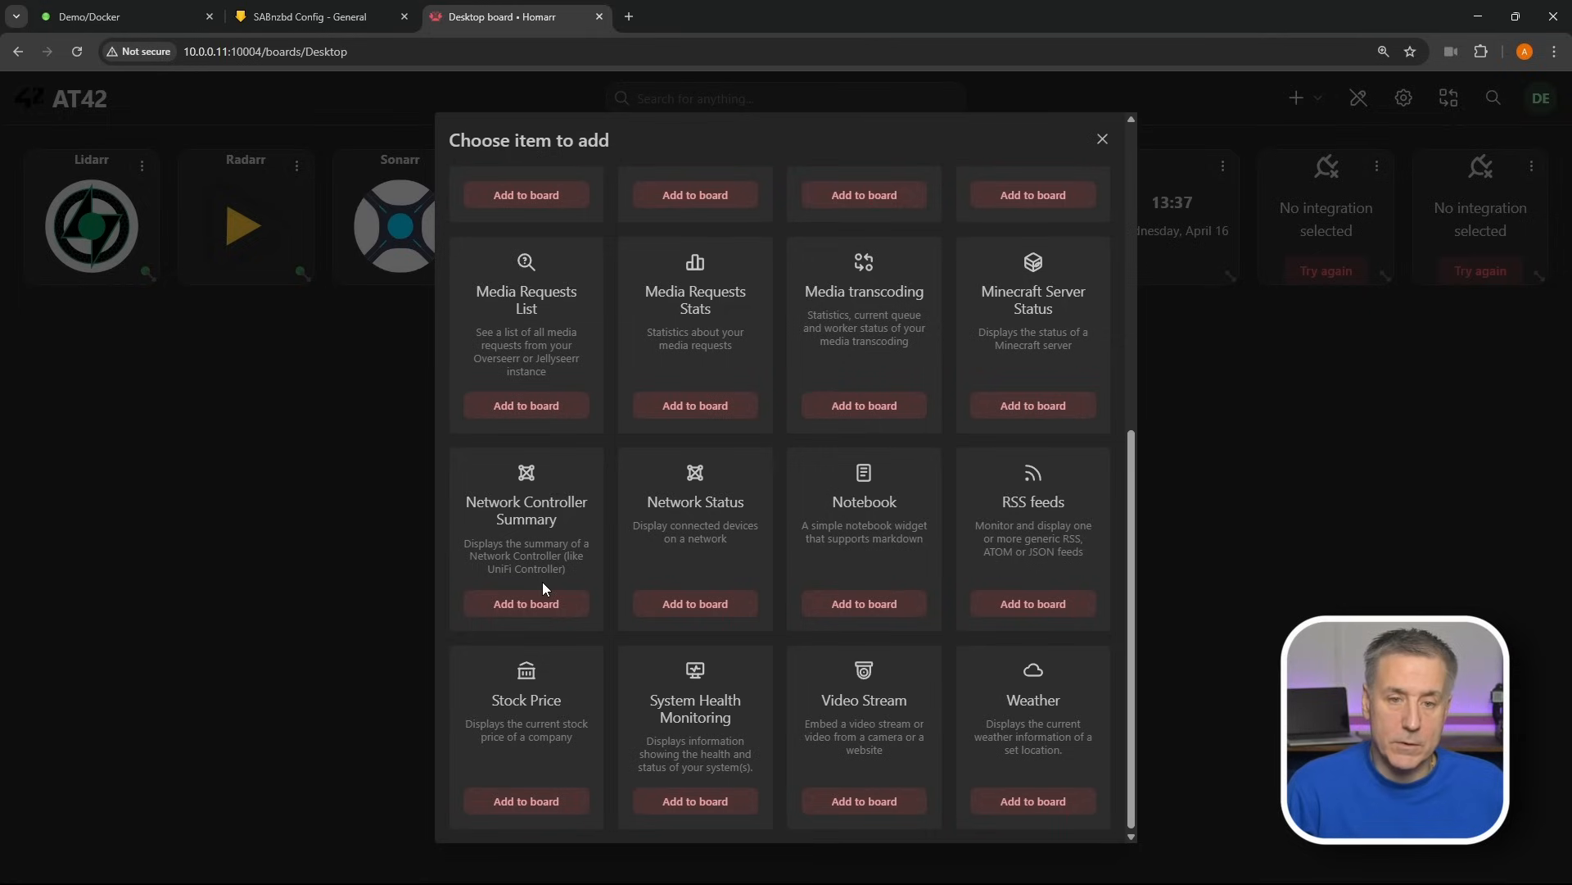
left_click(862, 606)
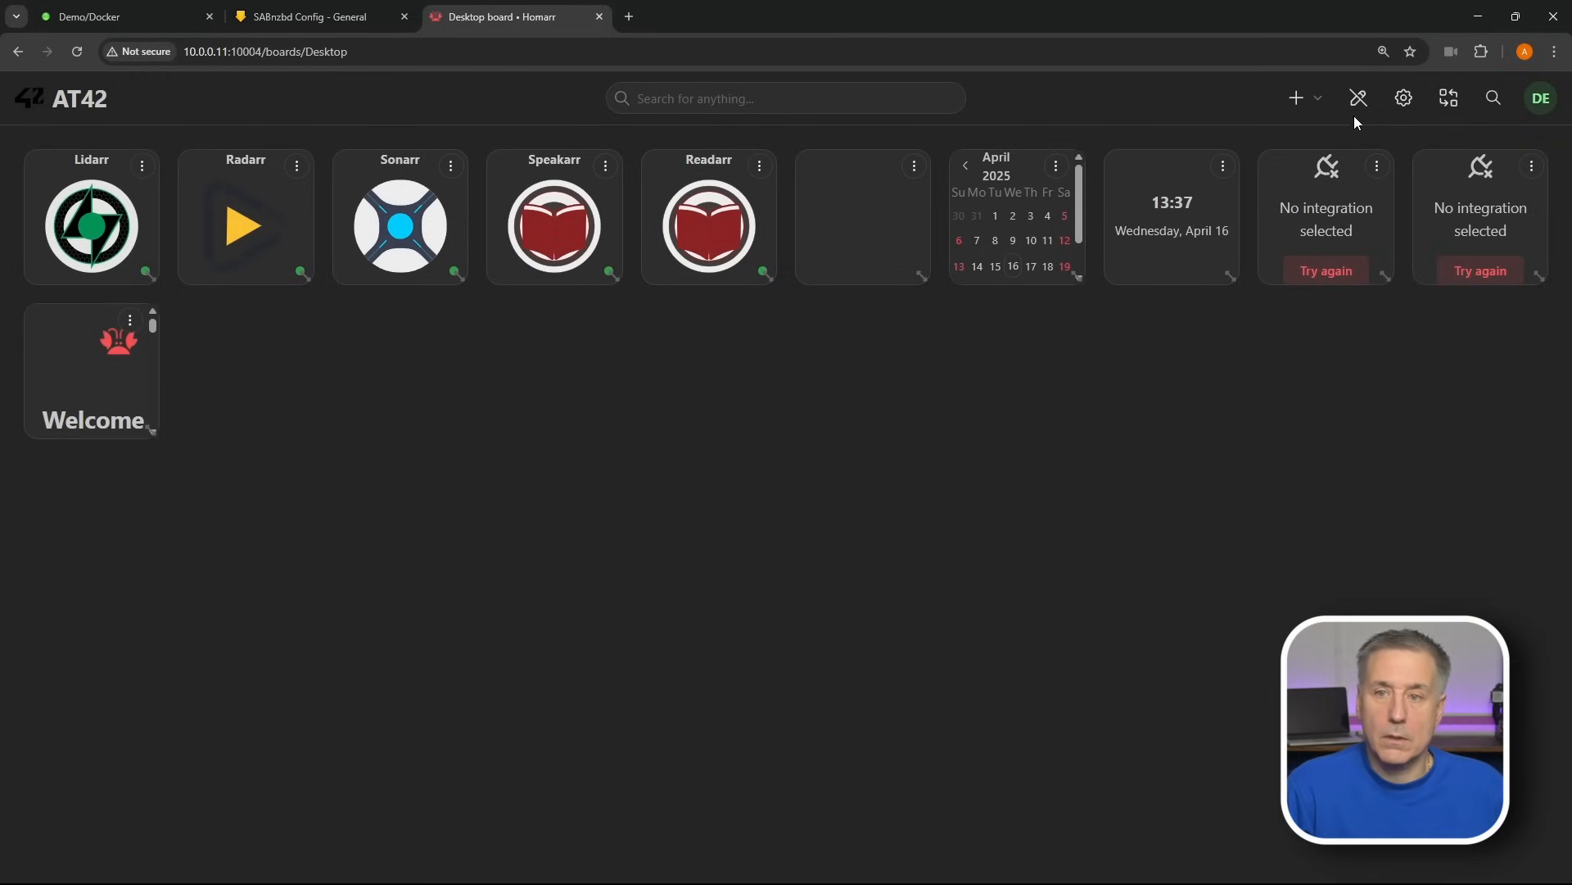
- Add a Stock Price item and a Weather item to the Desktop board and save the board
left_click(1296, 98)
left_click(1235, 147)
scroll(548, 796, "down", 10)
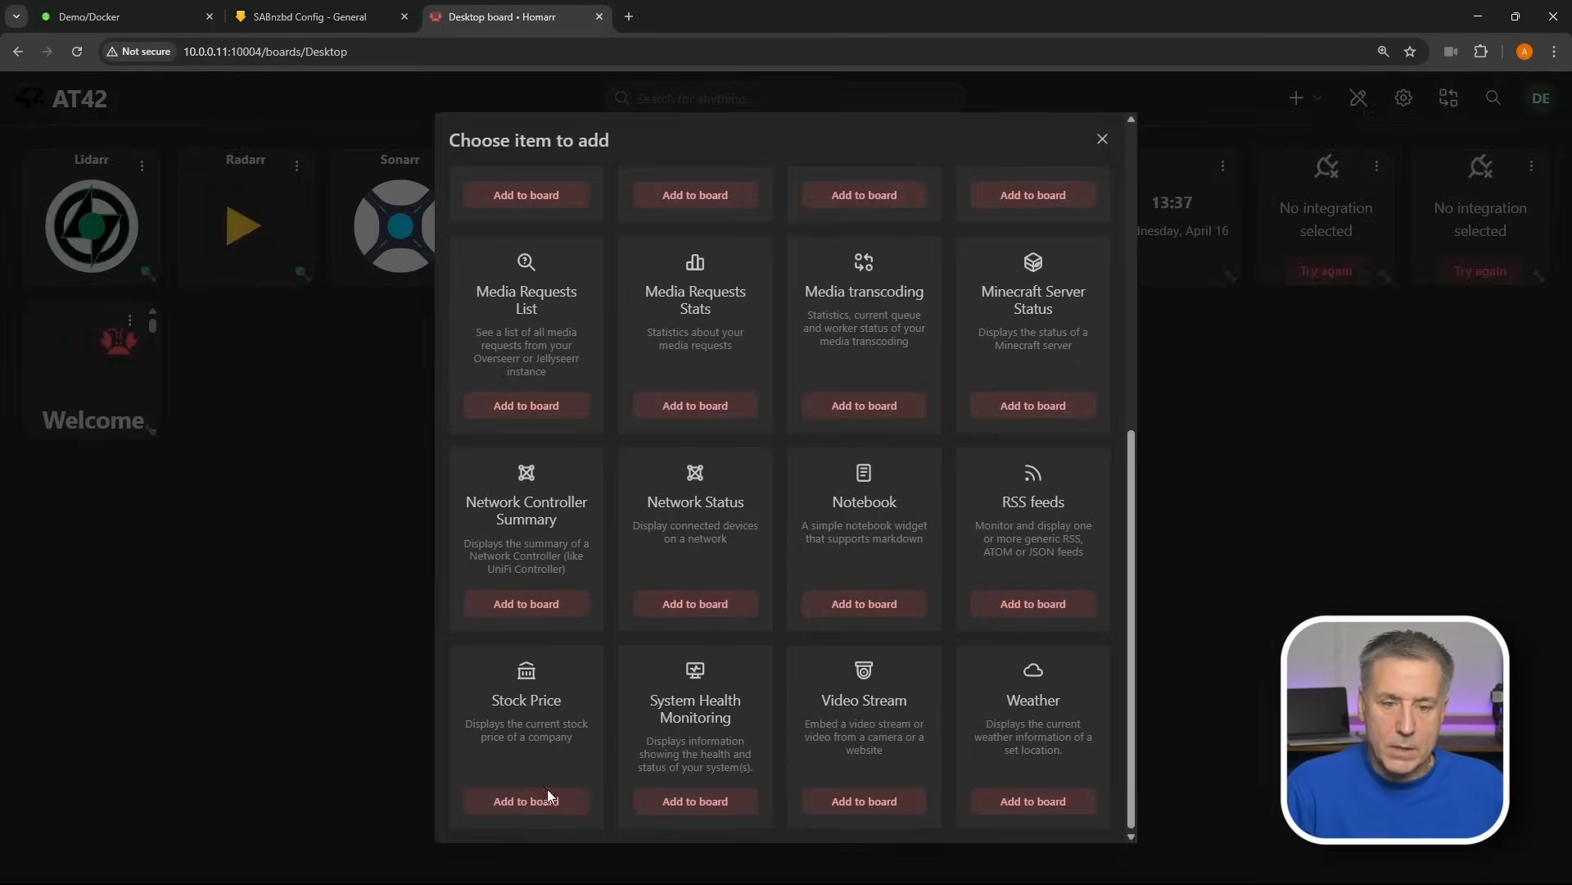
left_click(502, 800)
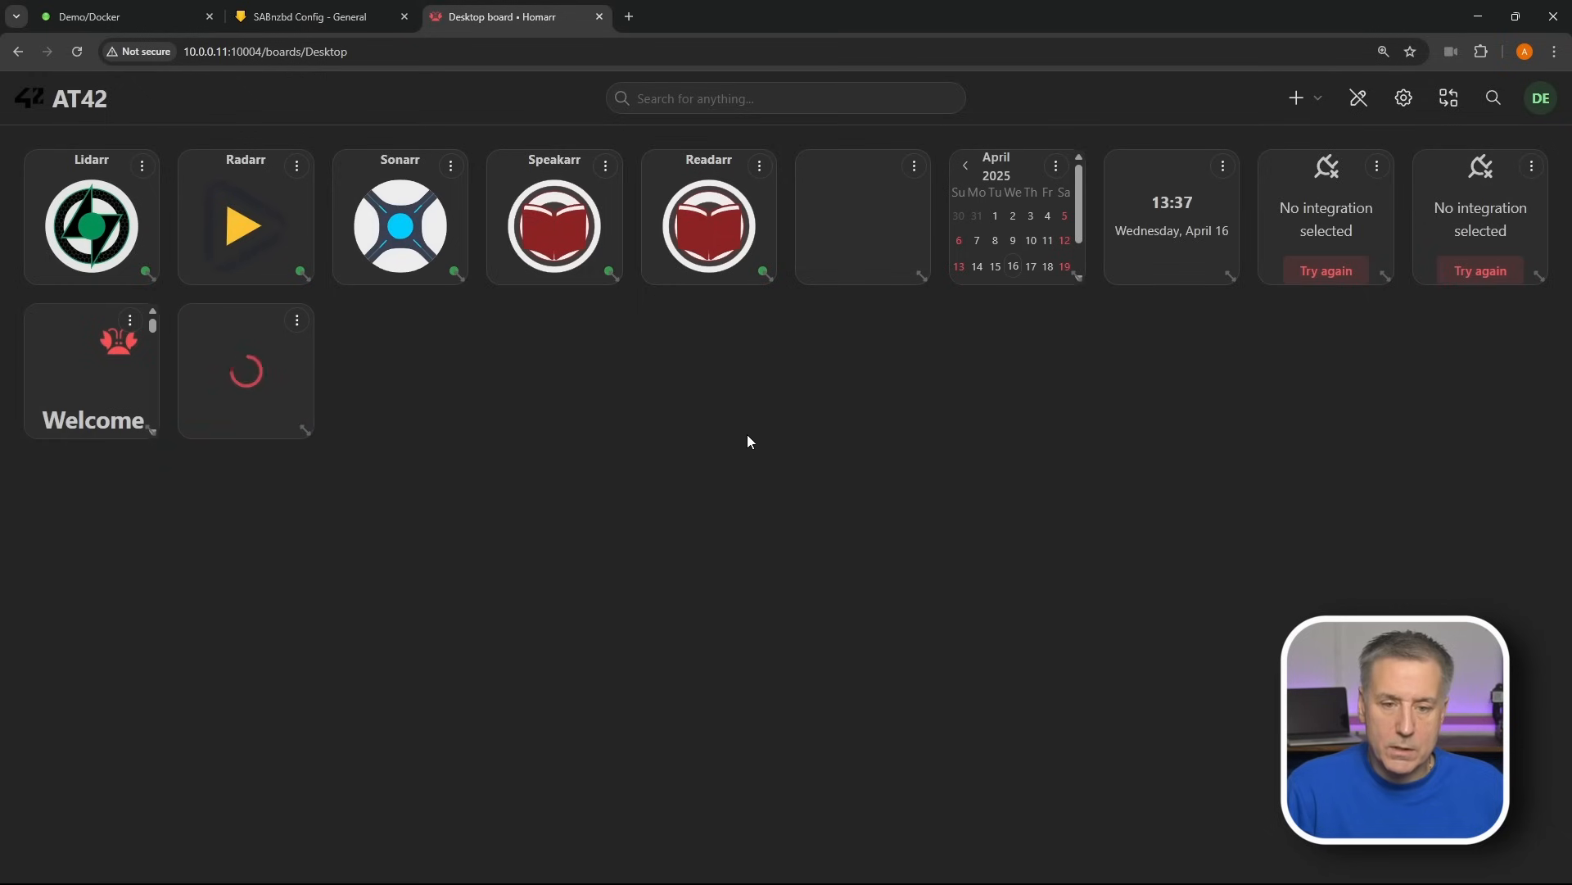
left_click(1303, 97)
left_click(1220, 141)
scroll(883, 743, "down", 10)
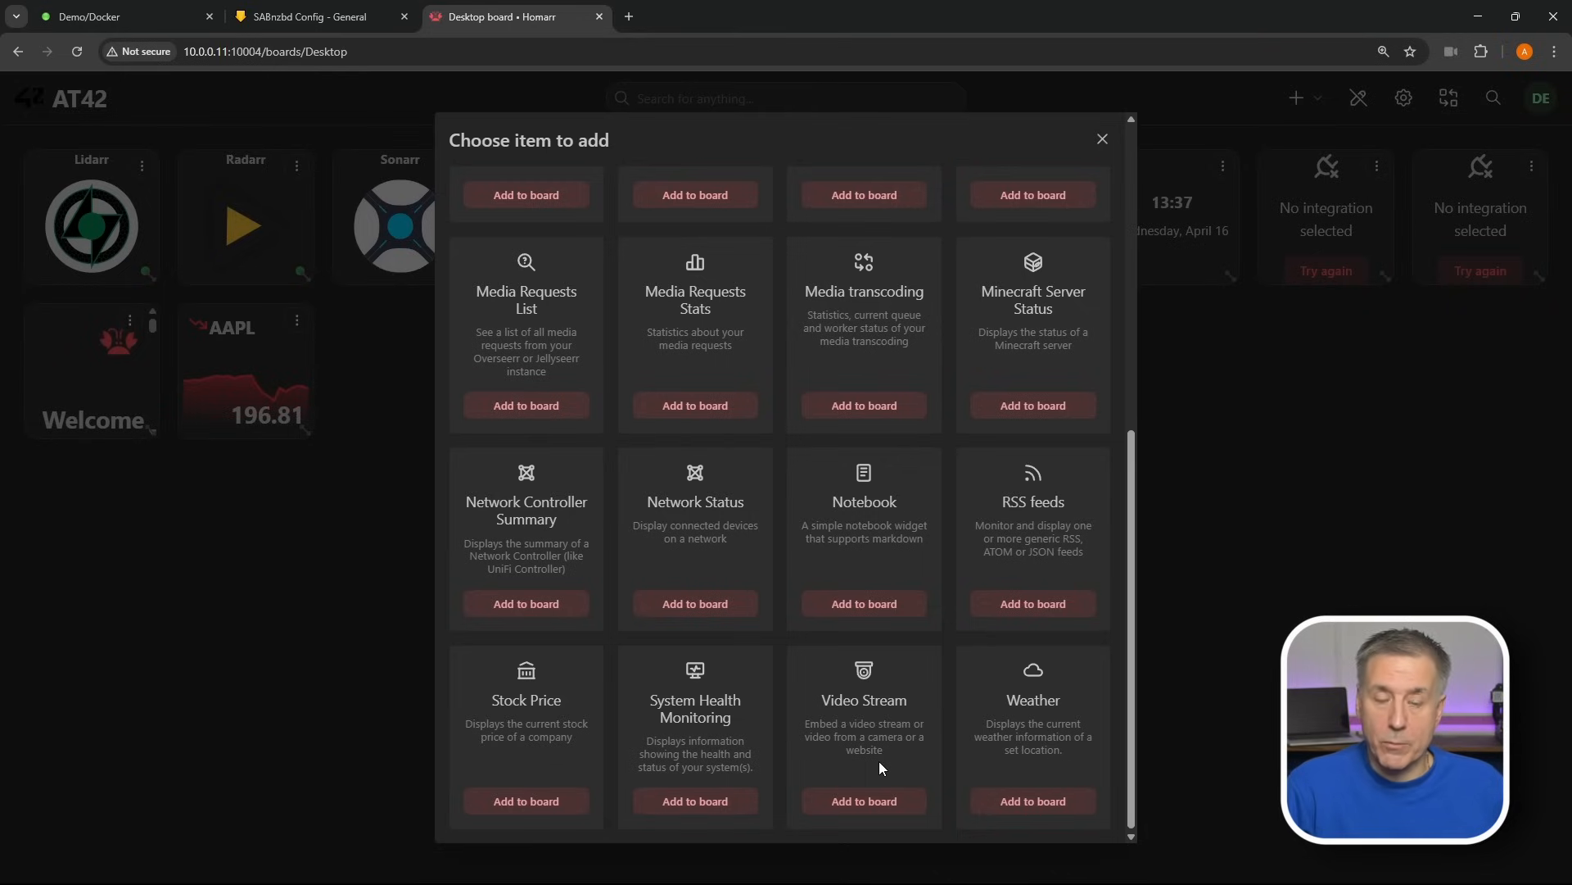
left_click(1033, 800)
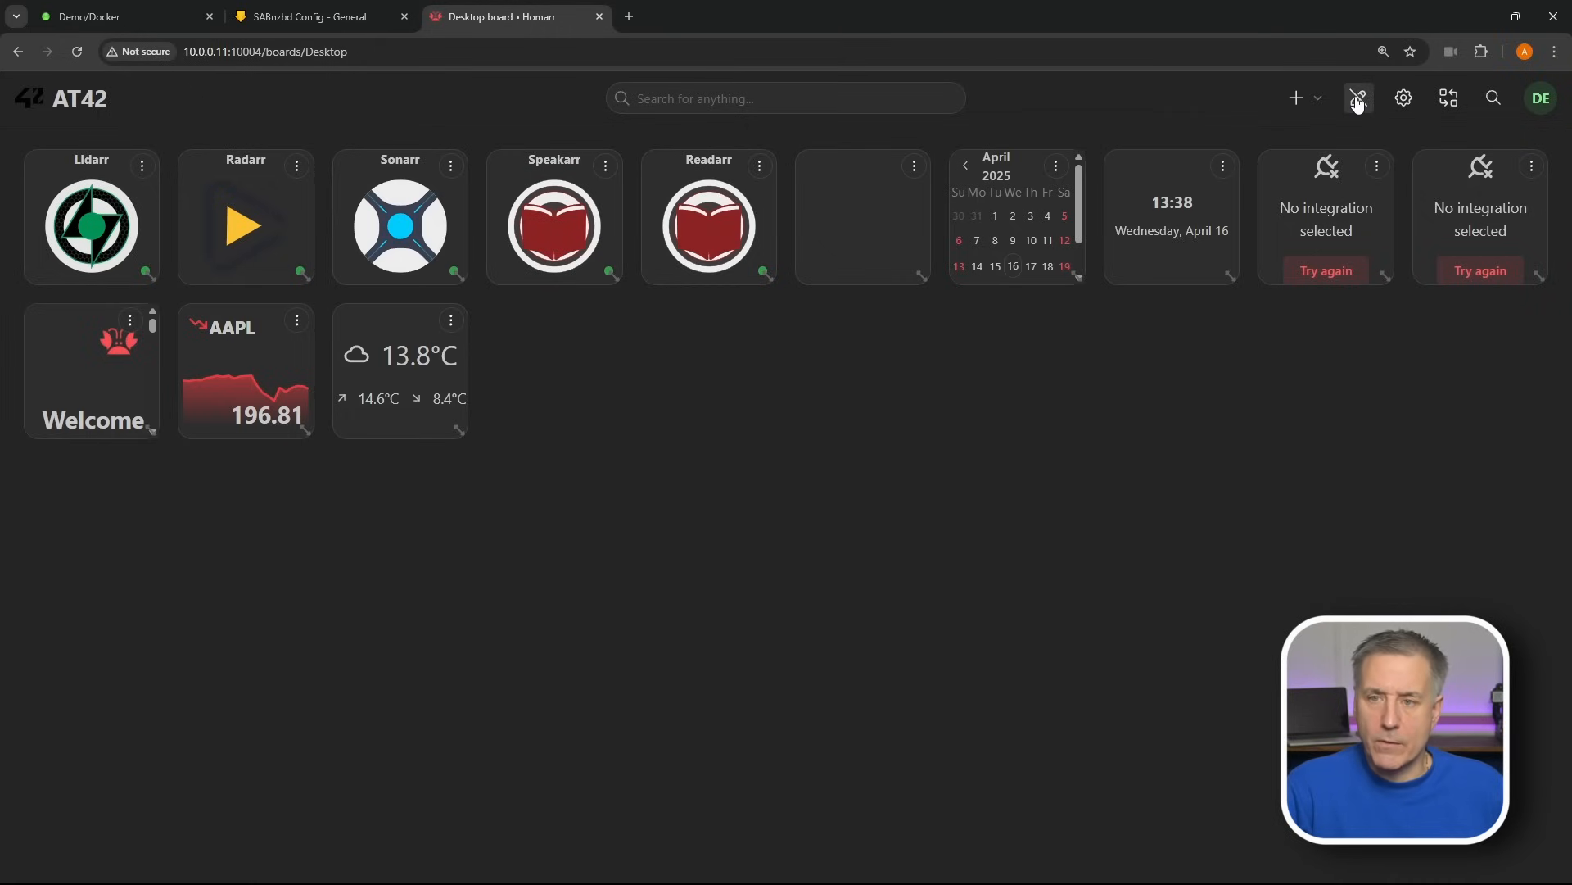
left_click(1359, 101)
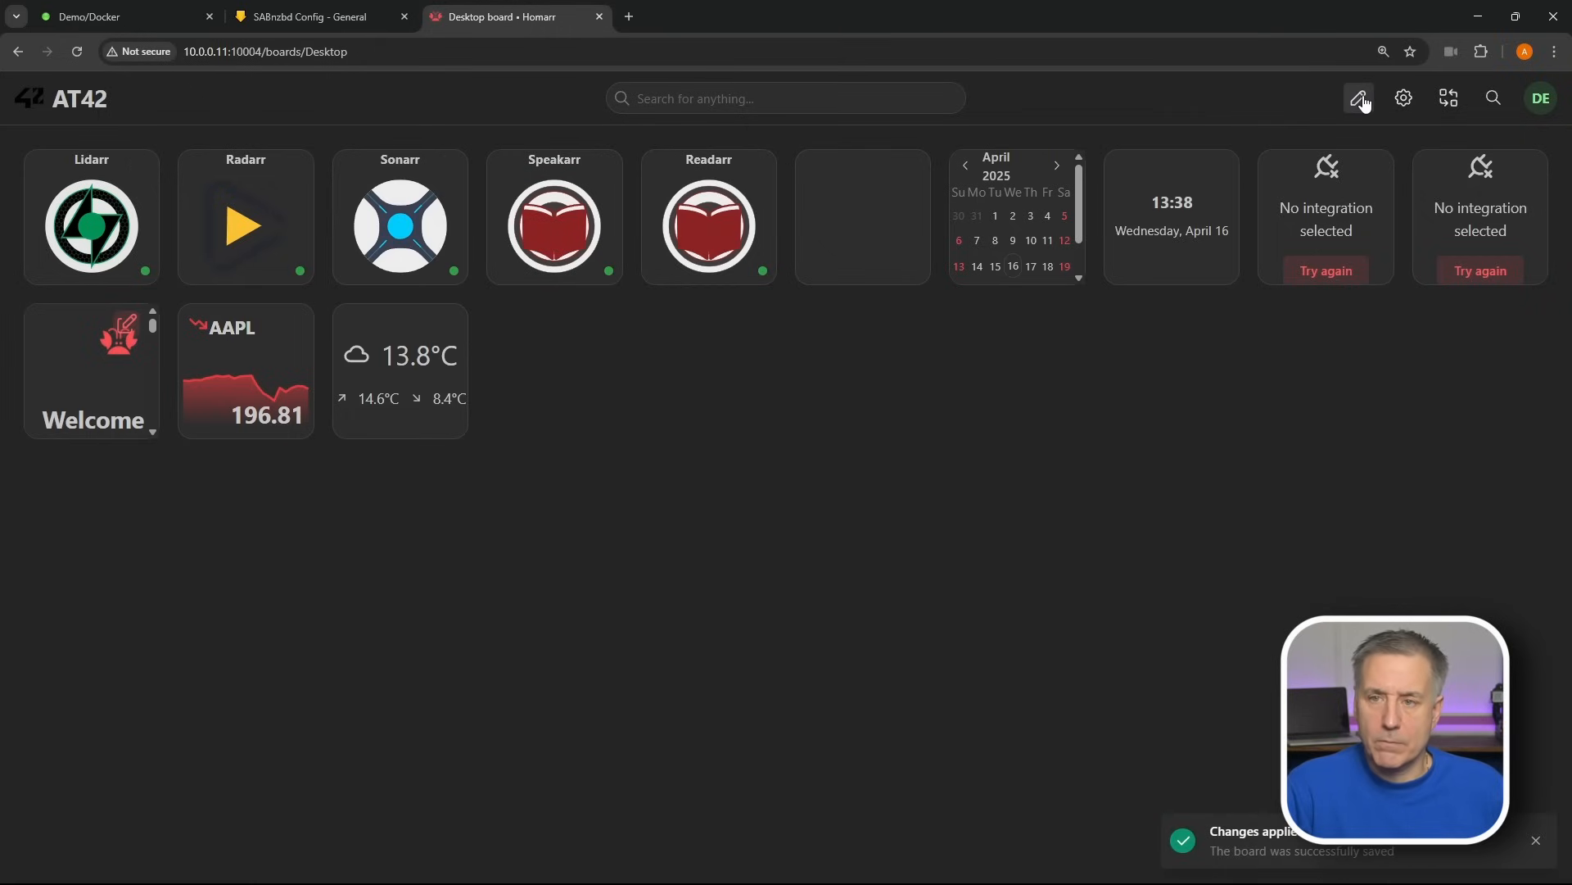
- Return the board to edit mode and rearrange the Radarr, Lidarr, Speakarr, Sonarr and Readarr tiles into the third row and the Notebook into the fourth
left_click(1363, 101)
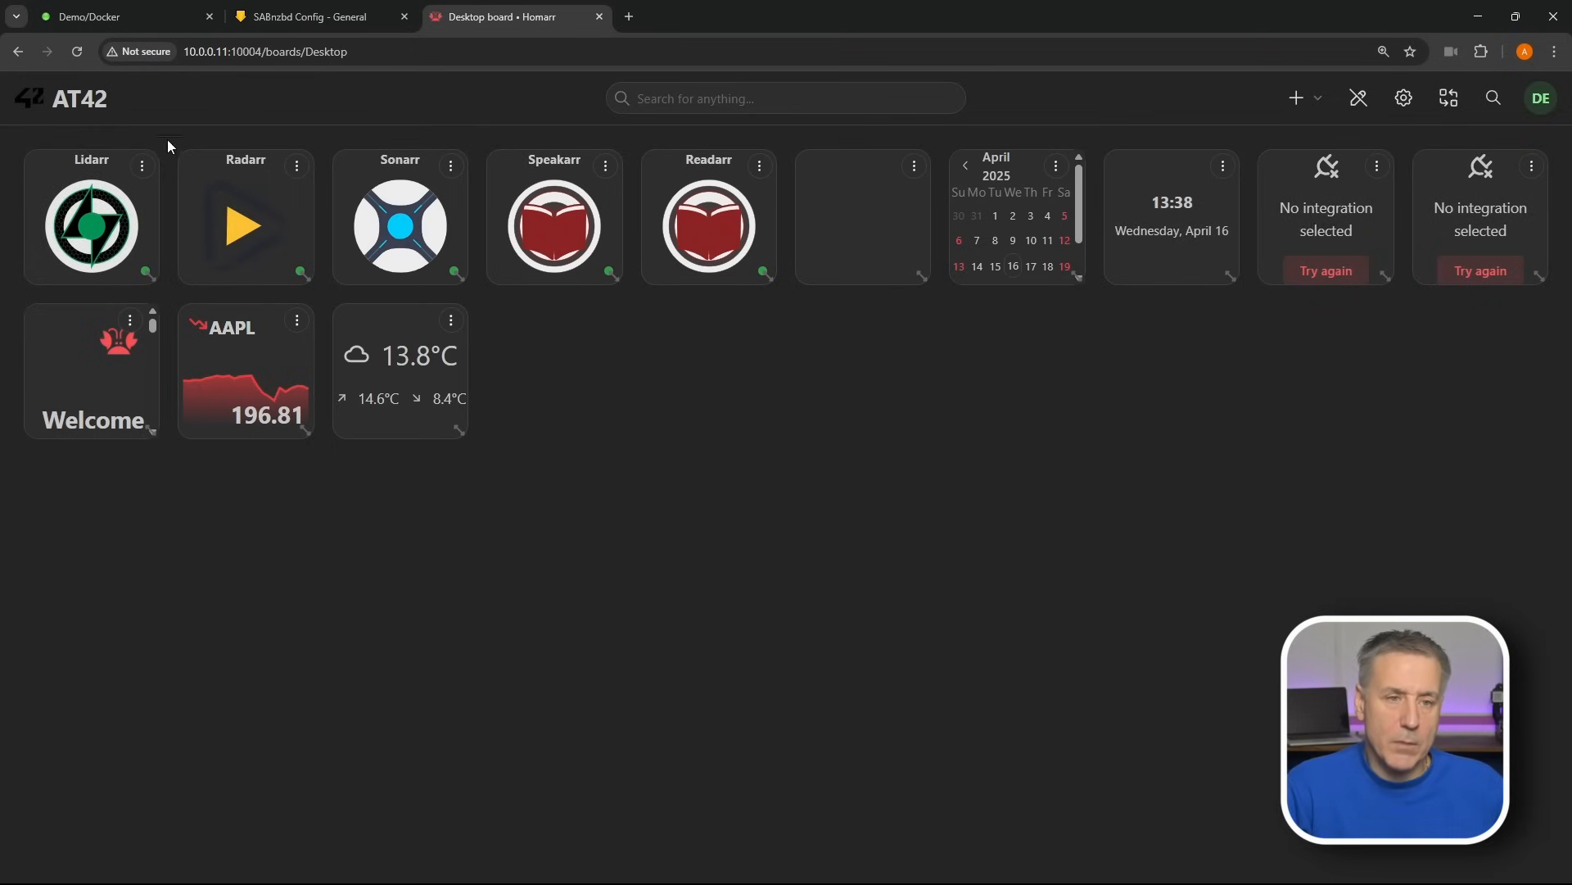
left_click_drag(65, 159, 754, 482)
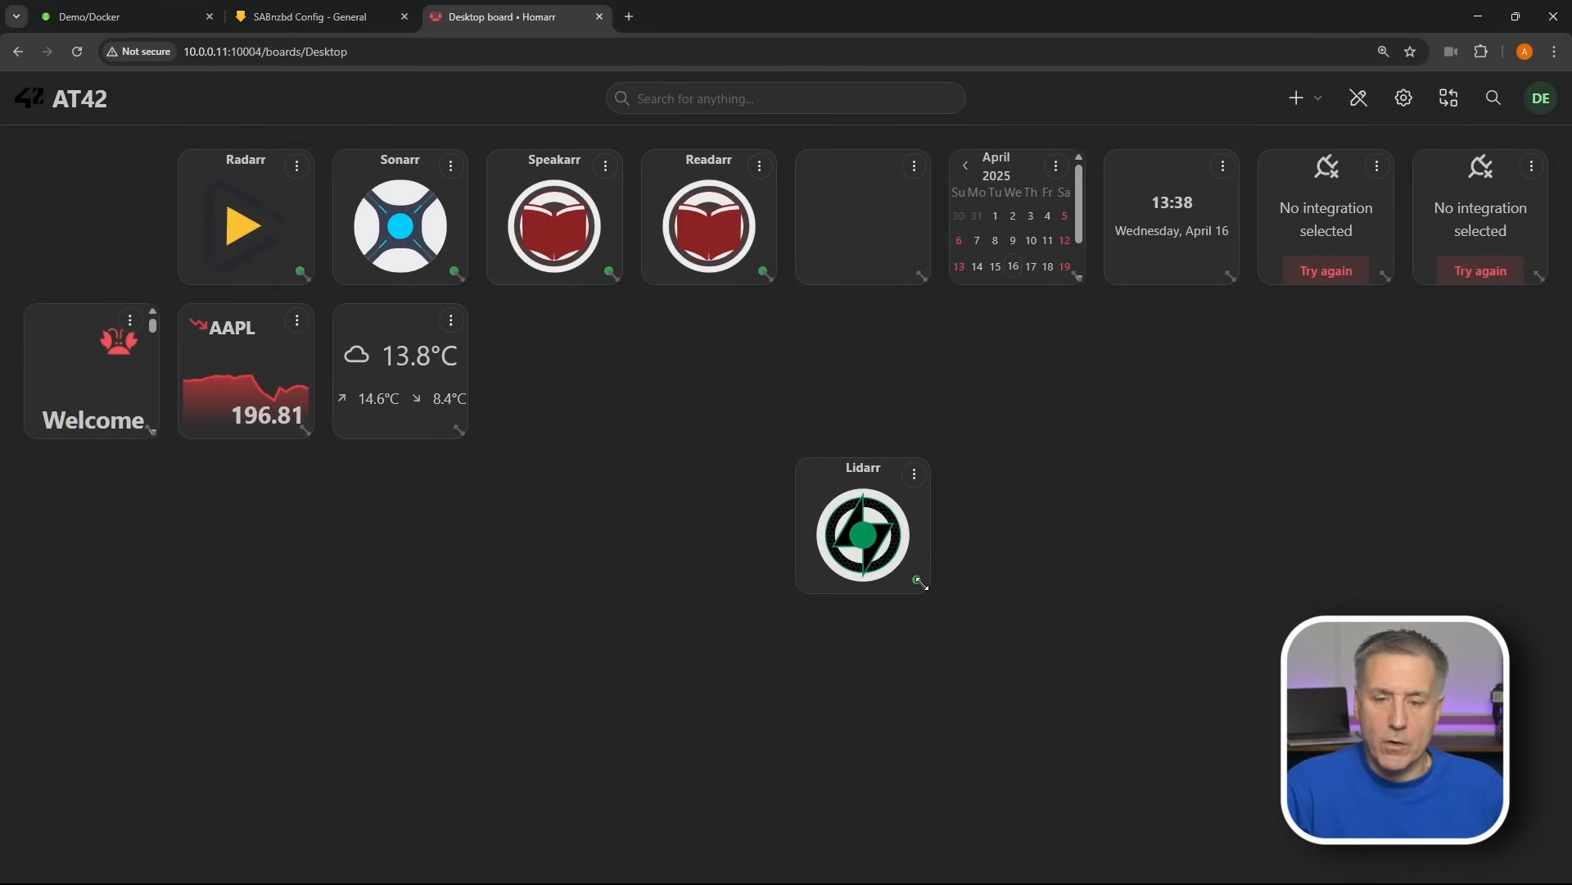
left_click_drag(921, 582, 930, 528)
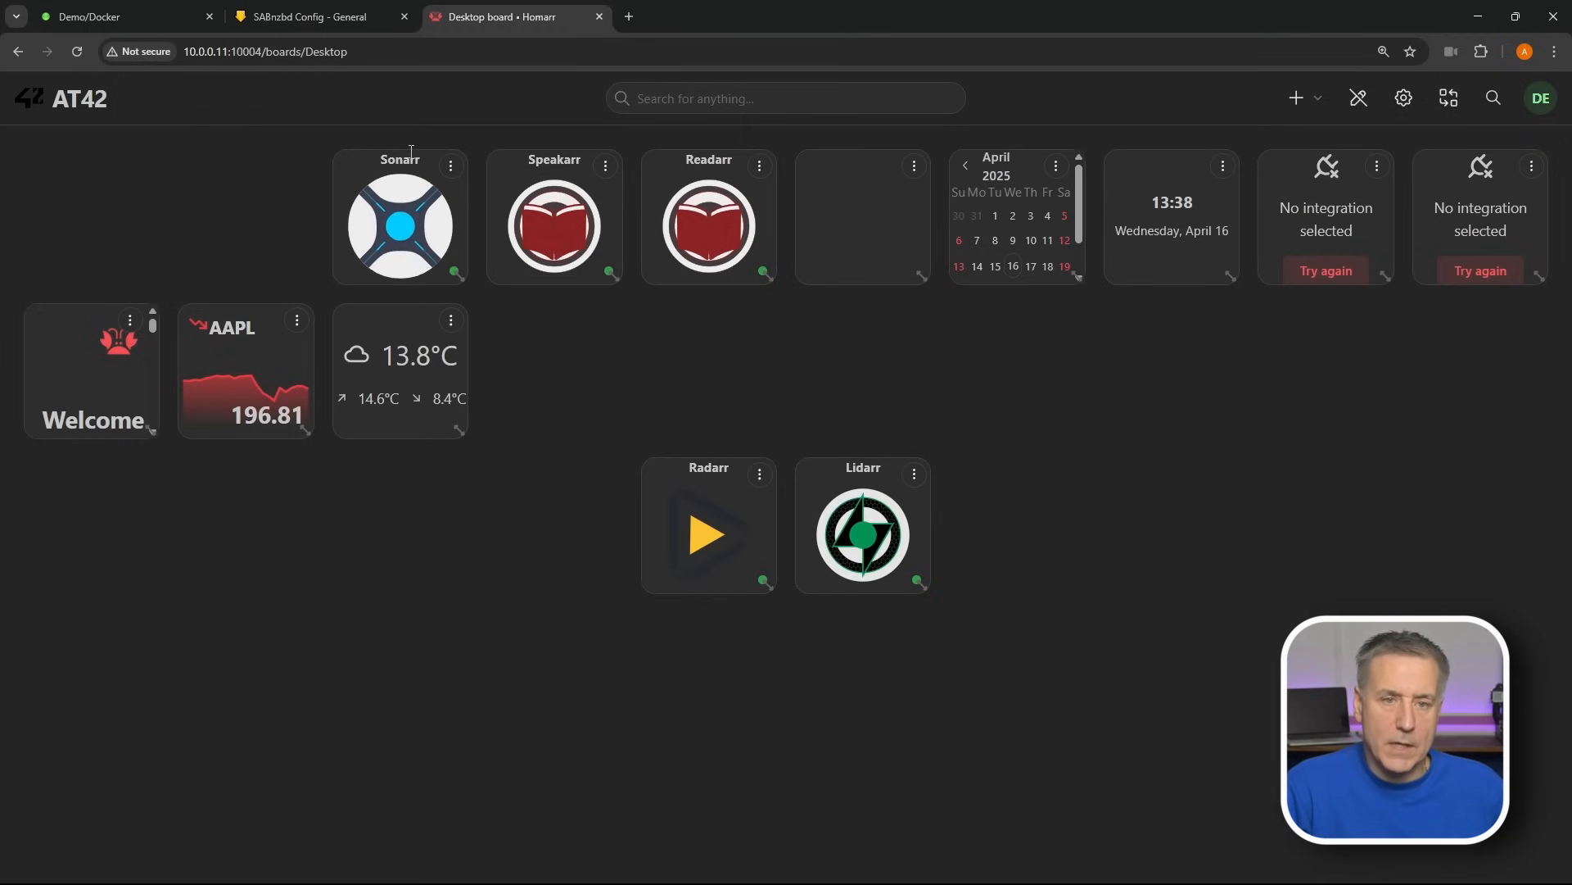
left_click_drag(425, 163, 1154, 532)
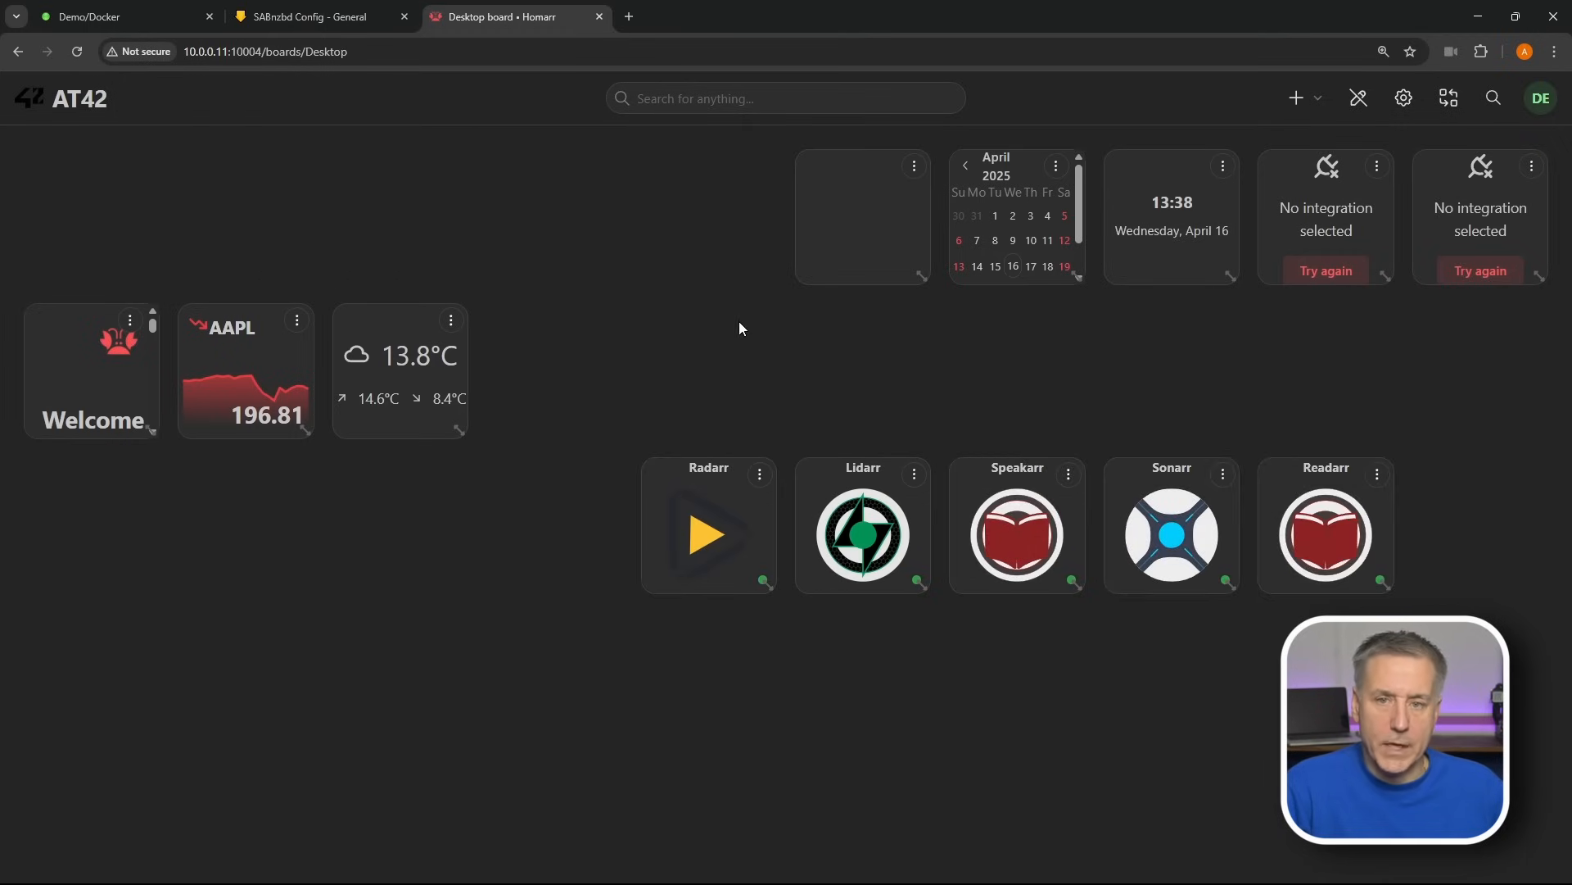
left_click_drag(82, 340, 257, 640)
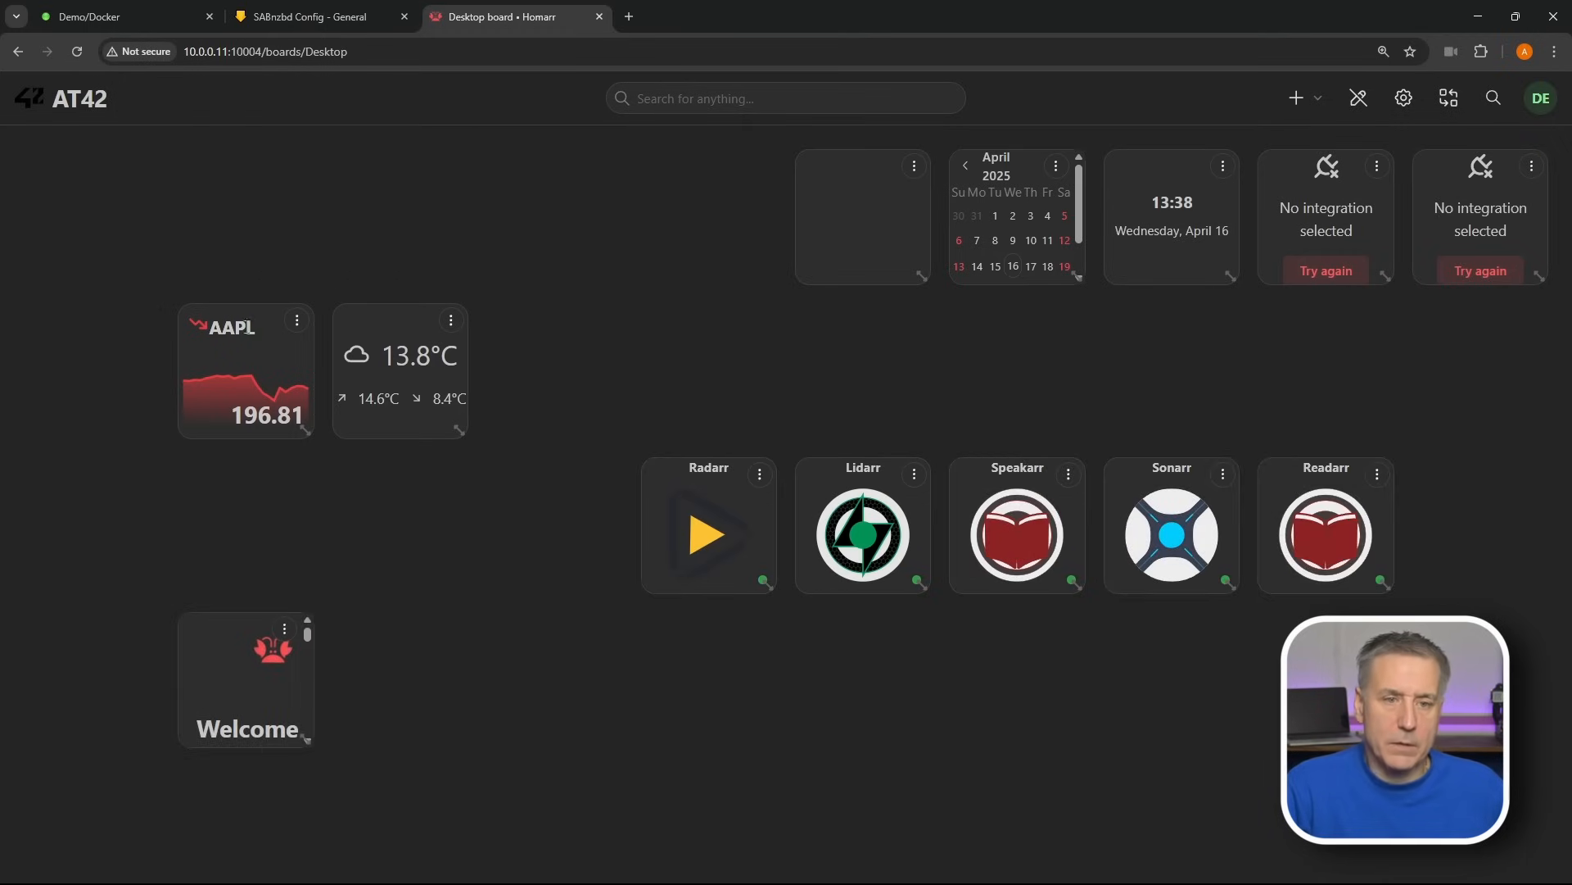
- Move the empty Bookmarks item to the first cell of the board's first row and set its title to BookMarks
left_click_drag(856, 168, 103, 166)
left_click(143, 168)
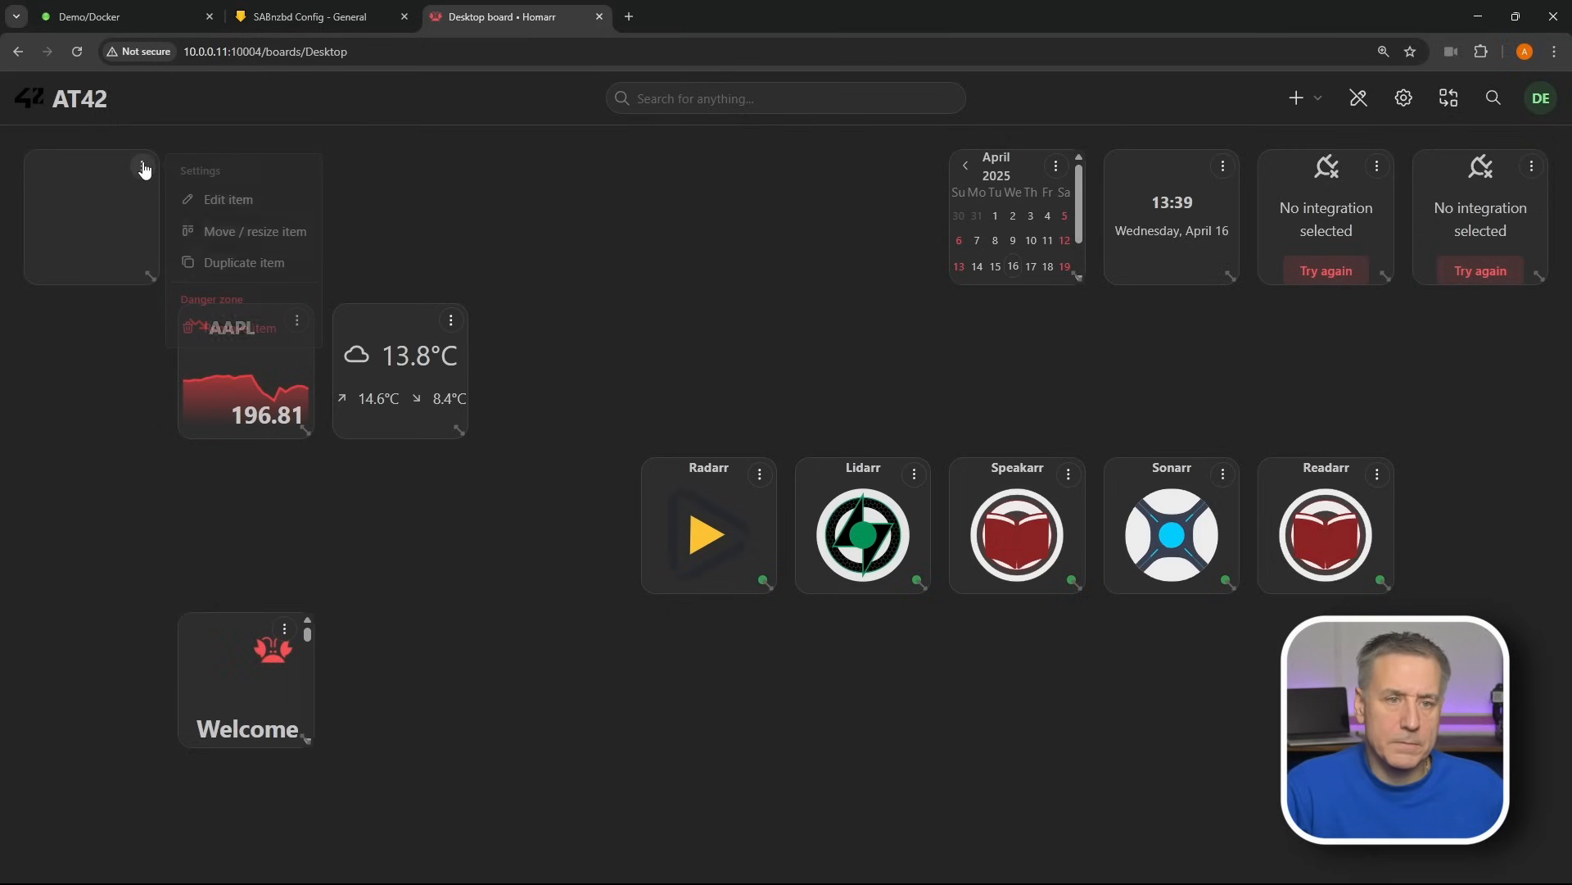
left_click(225, 199)
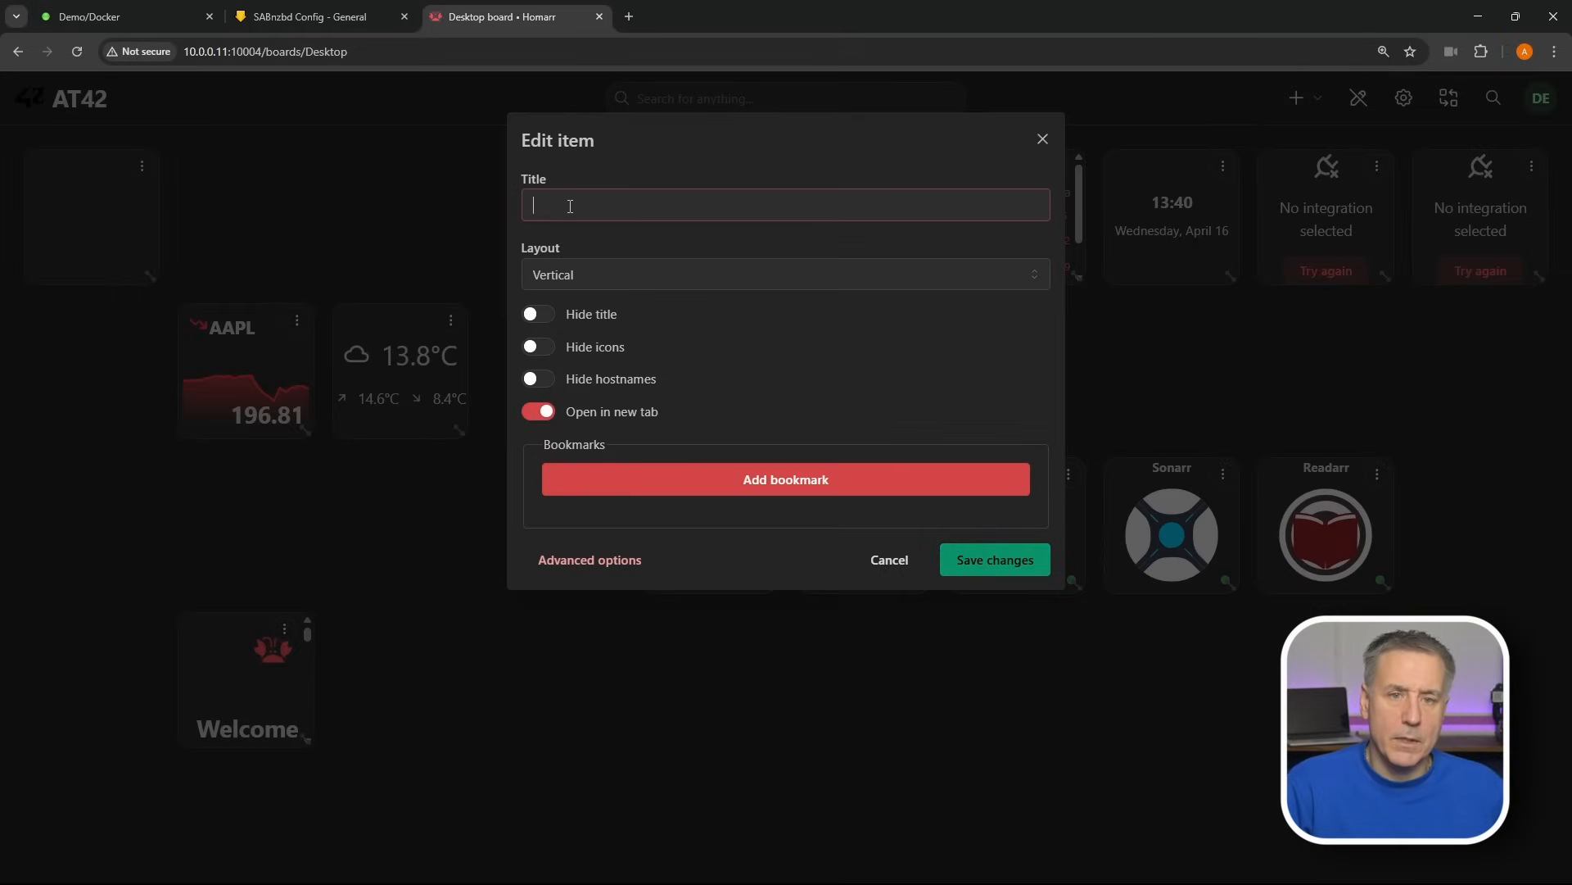
type("B")
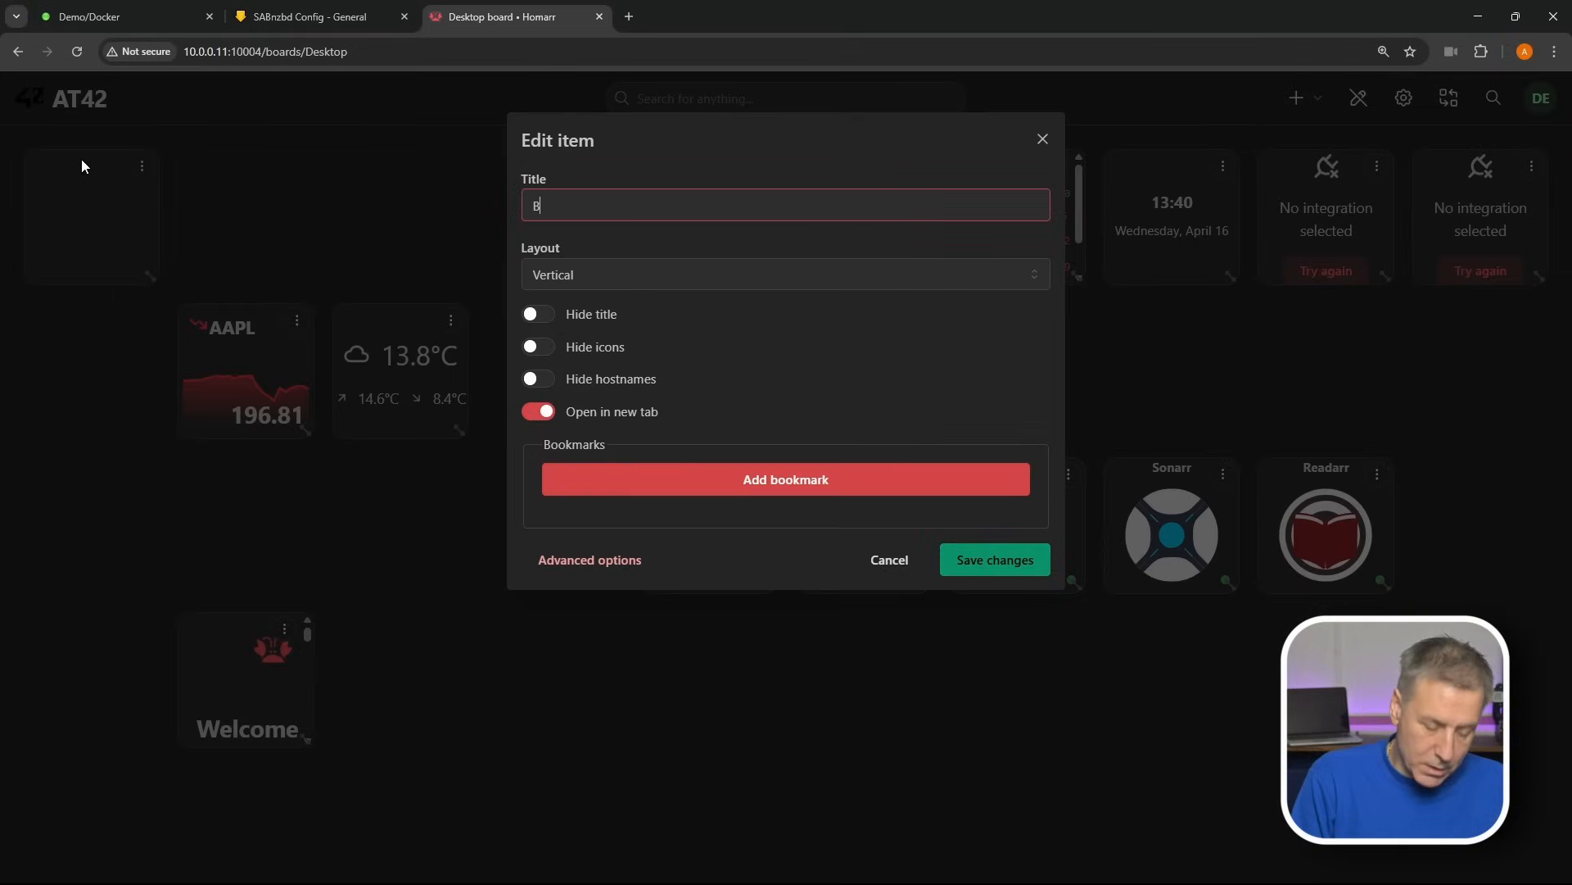
type("ookMarks")
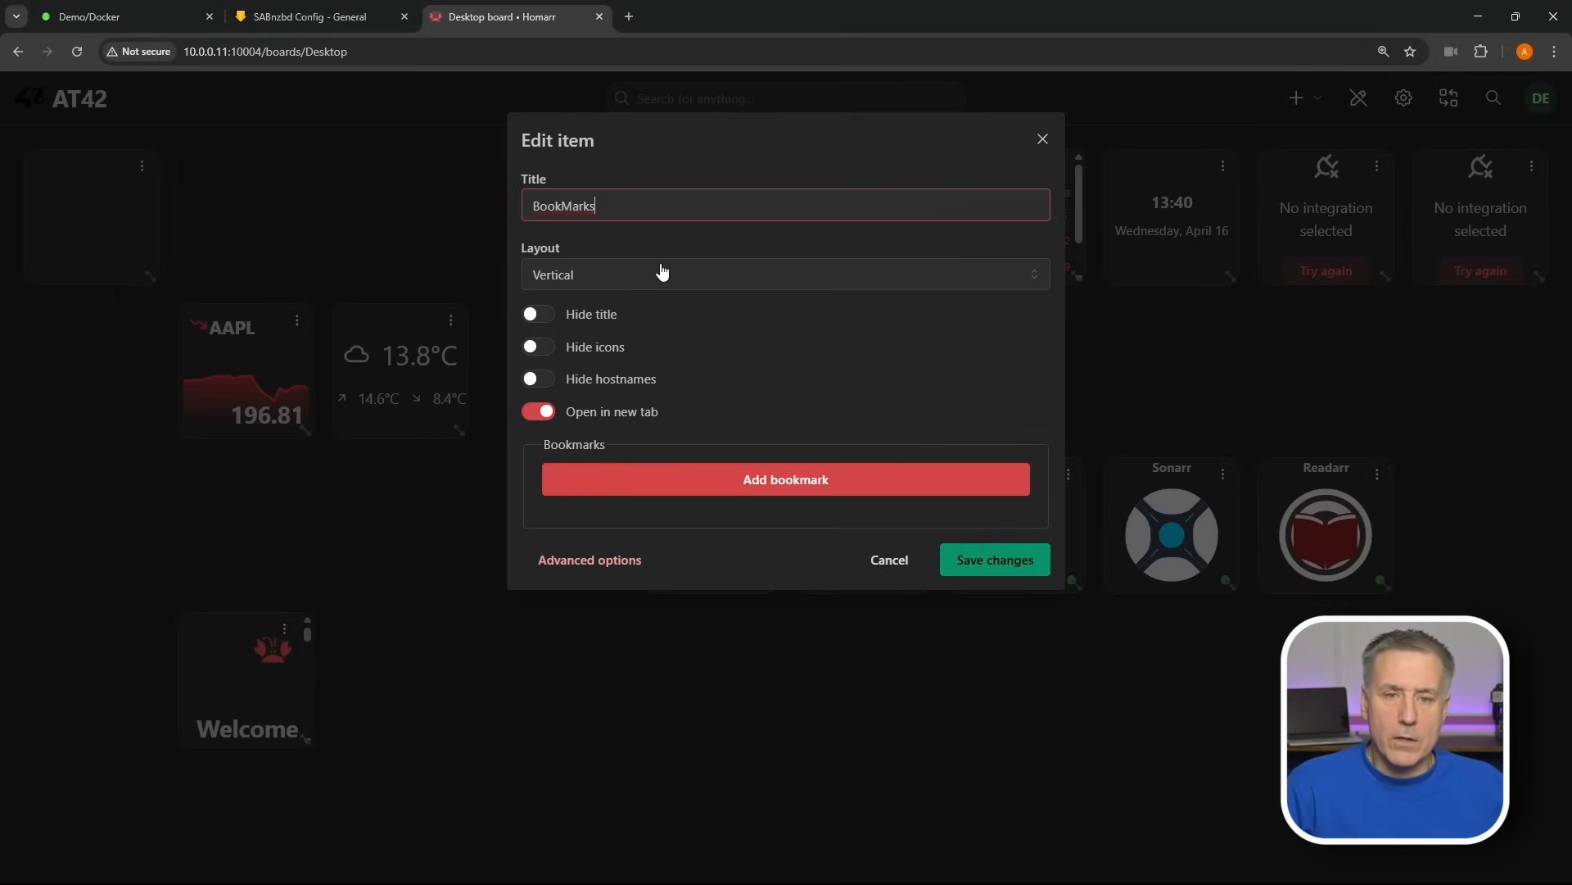
left_click(662, 274)
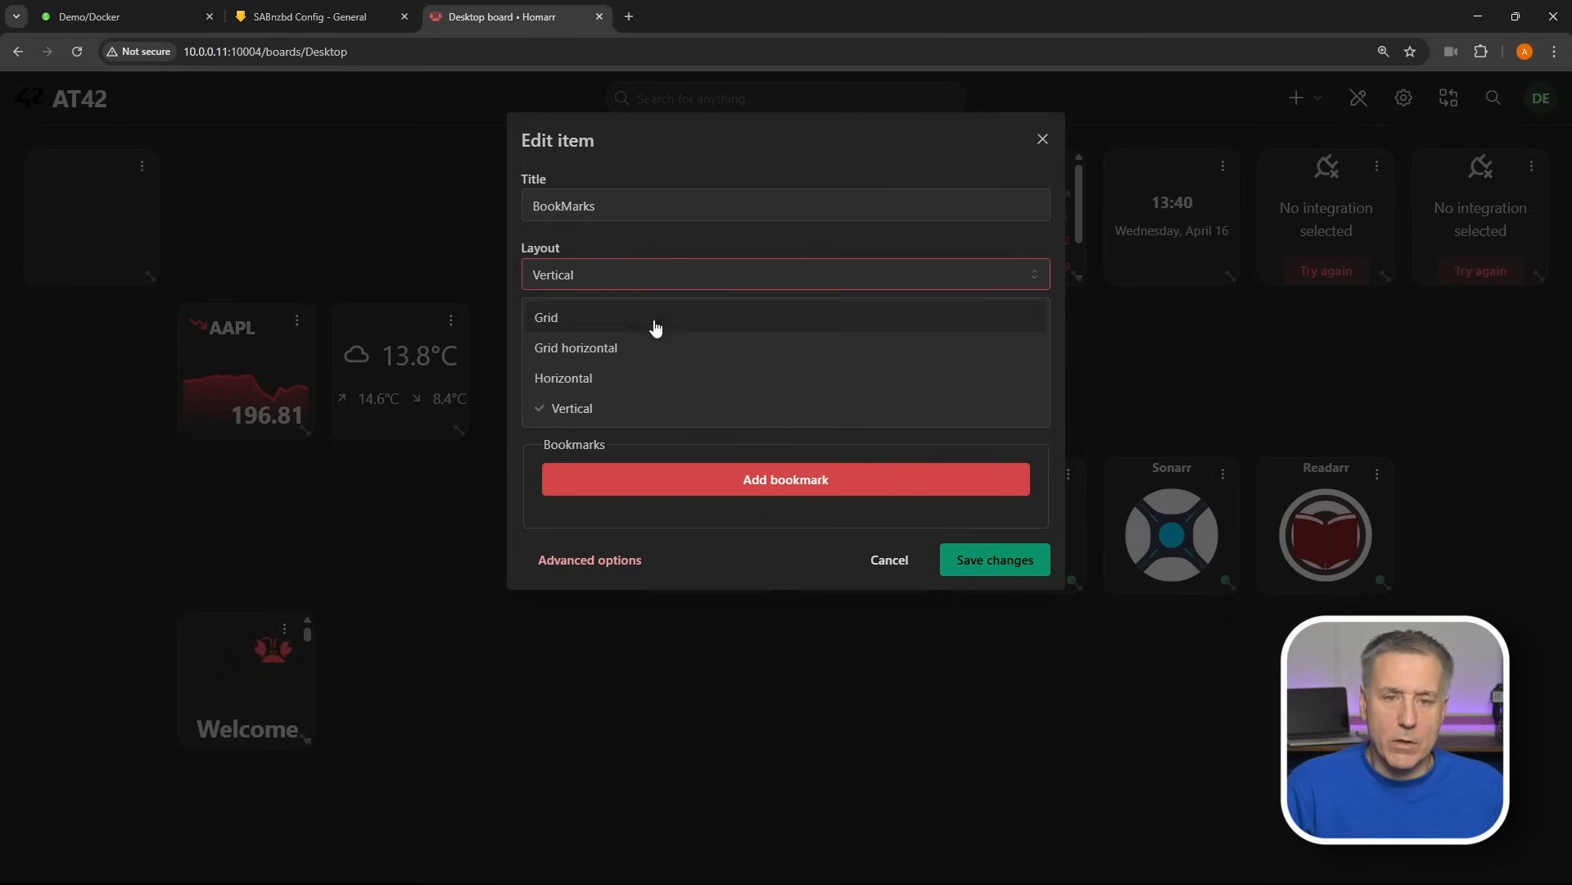
left_click(660, 255)
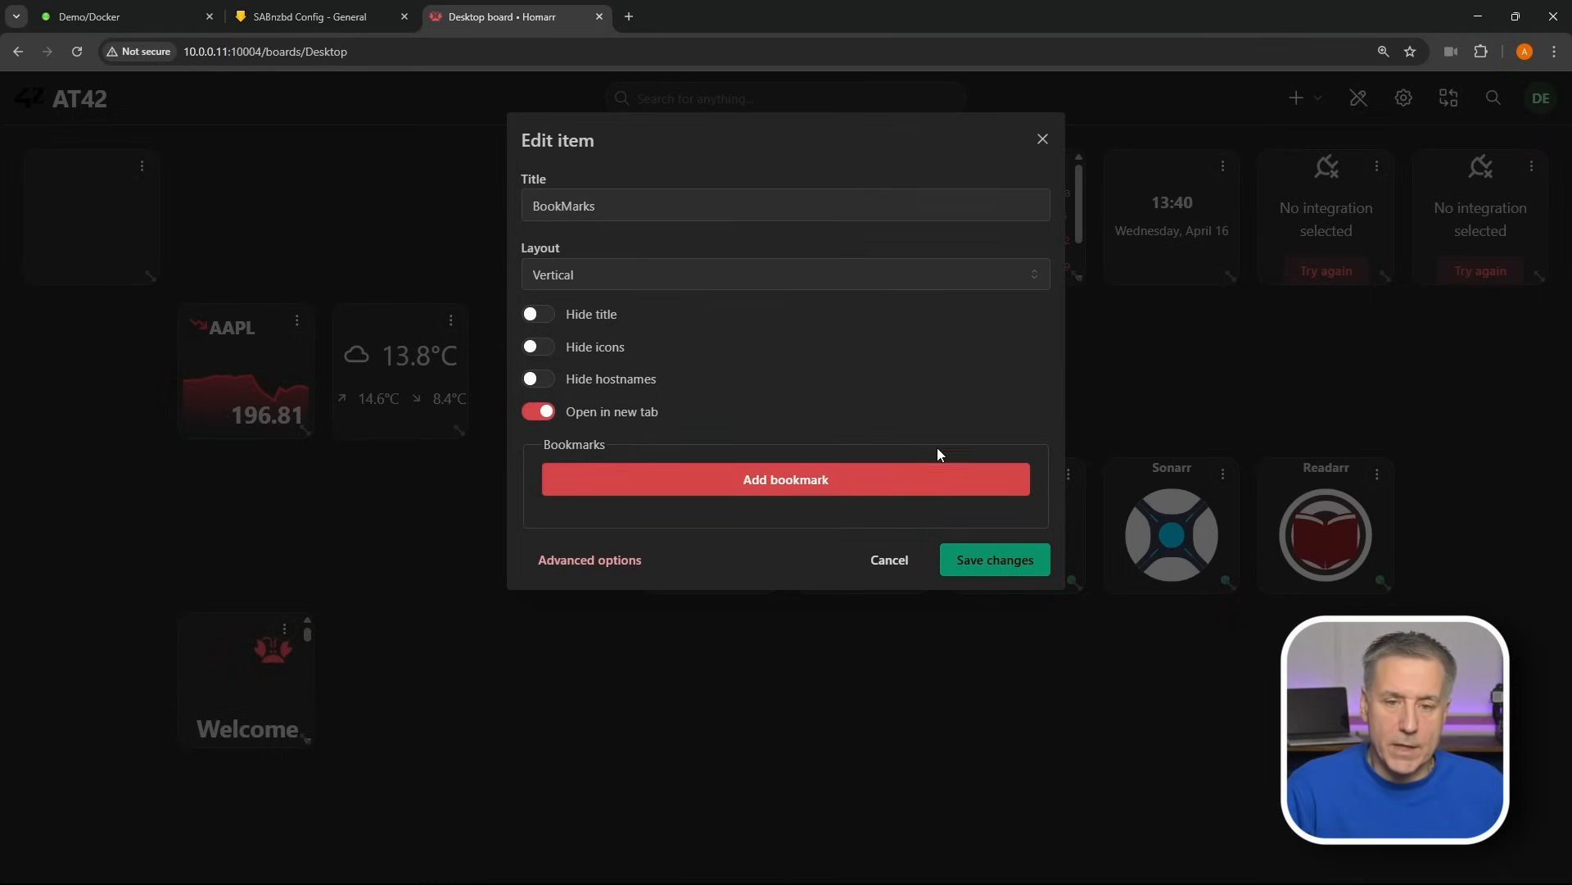
- Add the Bazarr and Deluge apps as bookmarks in the BookMarks item
left_click(818, 480)
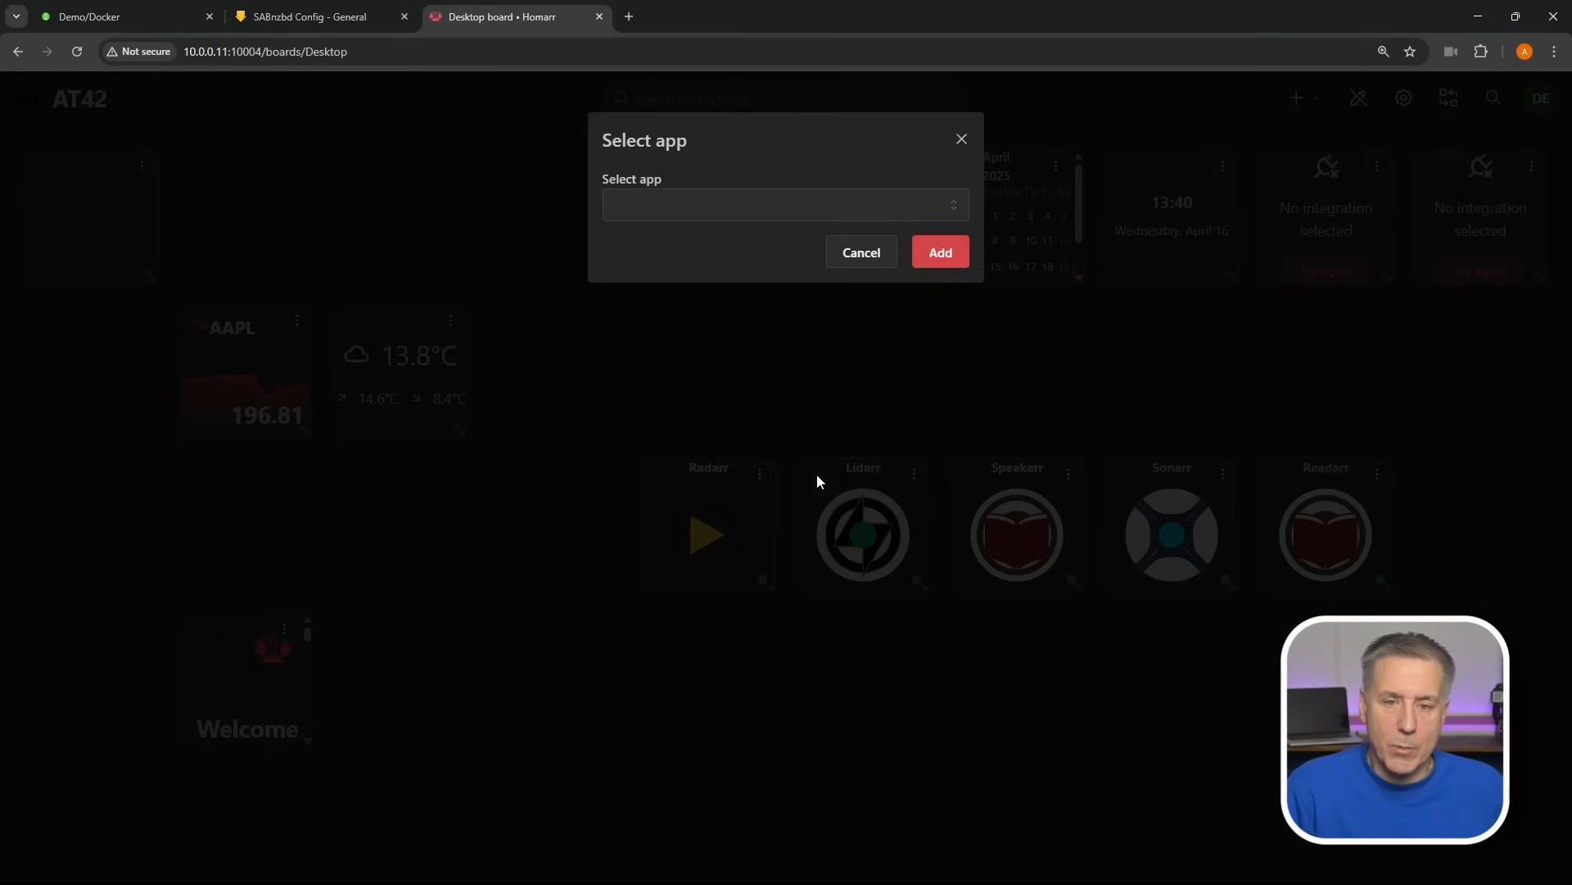
left_click(764, 214)
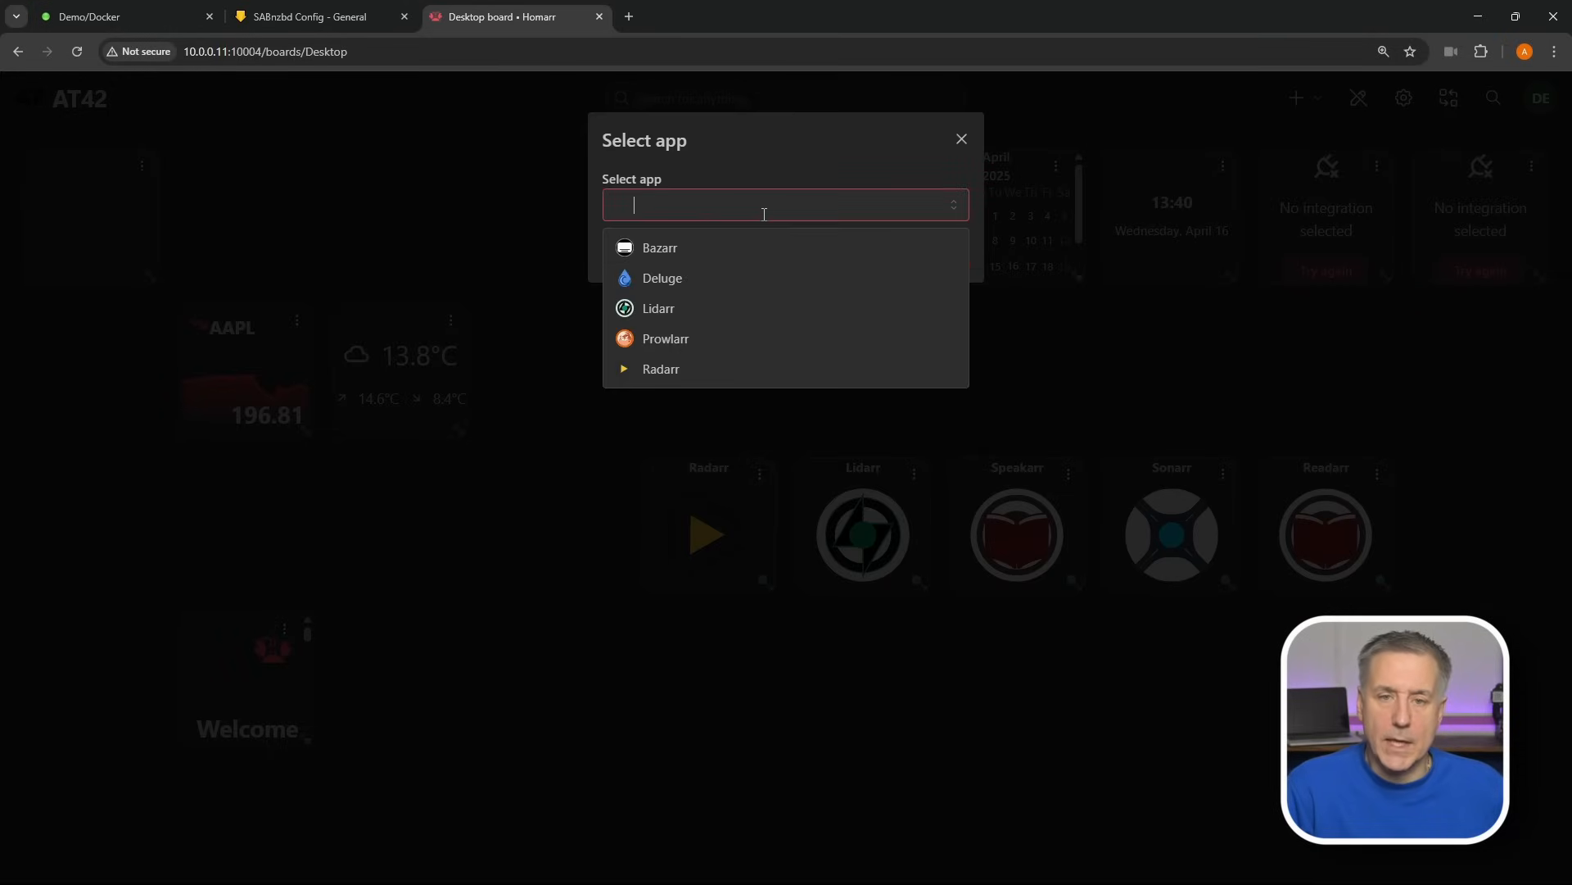
left_click(709, 249)
left_click(939, 253)
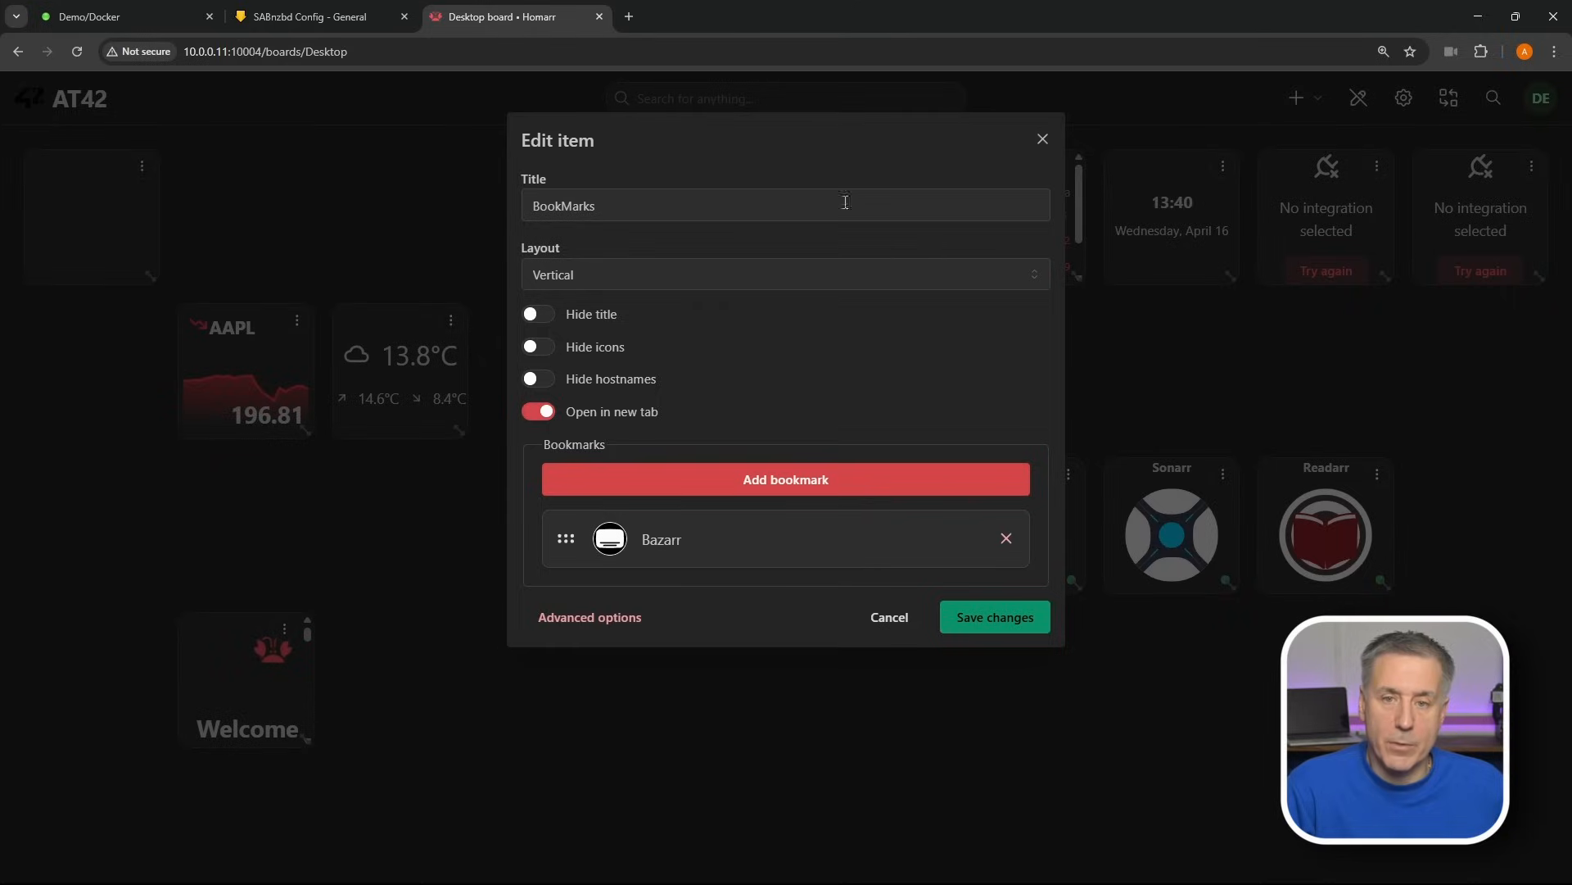
left_click(887, 479)
left_click(778, 205)
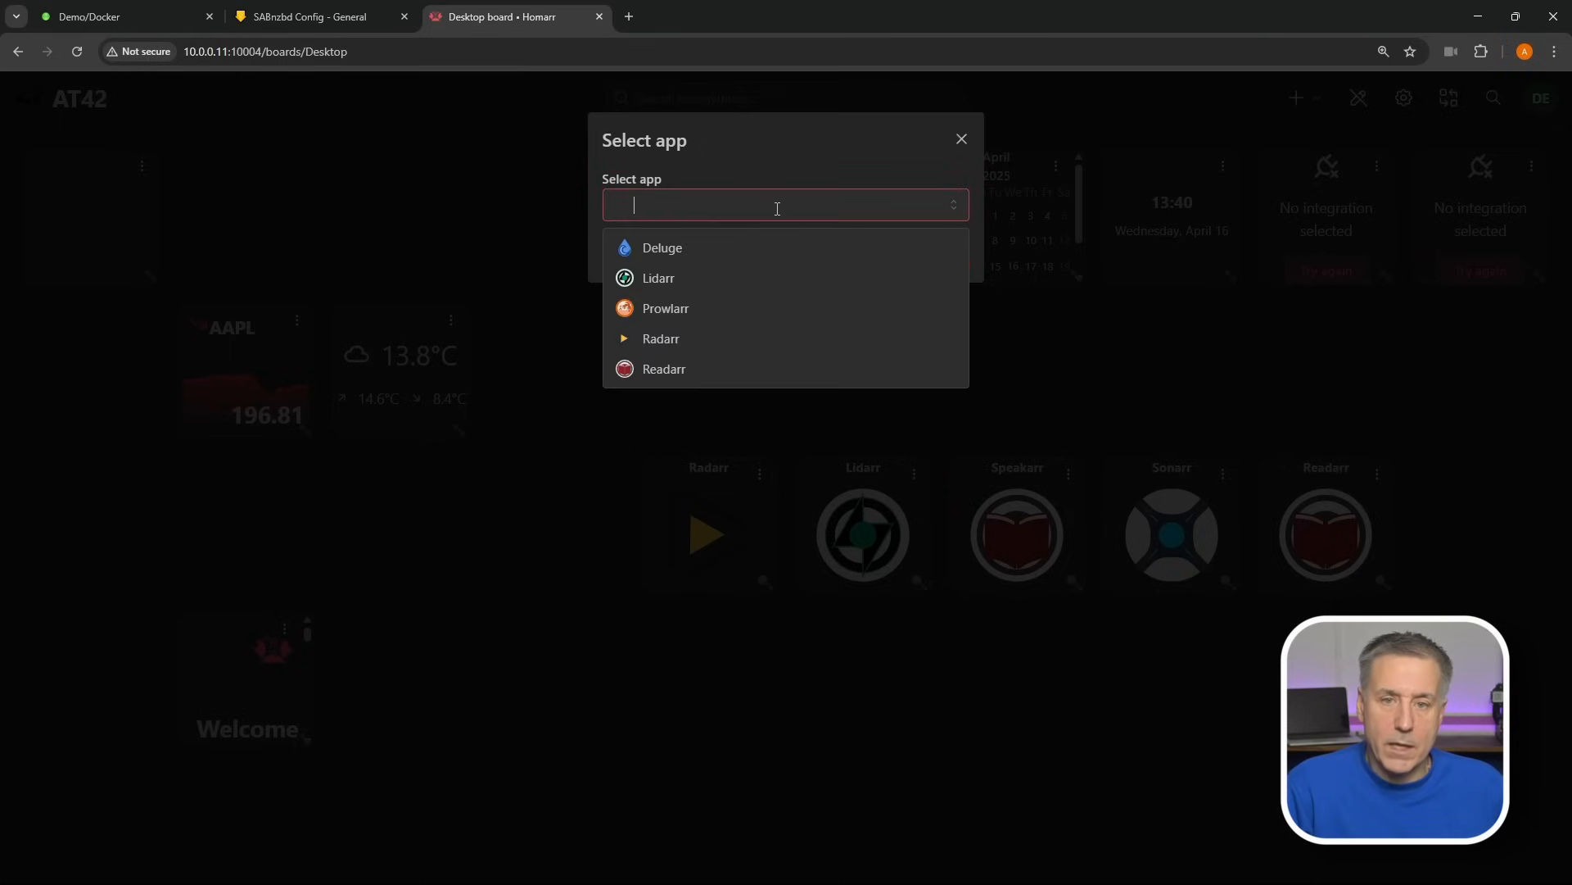
left_click(711, 248)
left_click(942, 254)
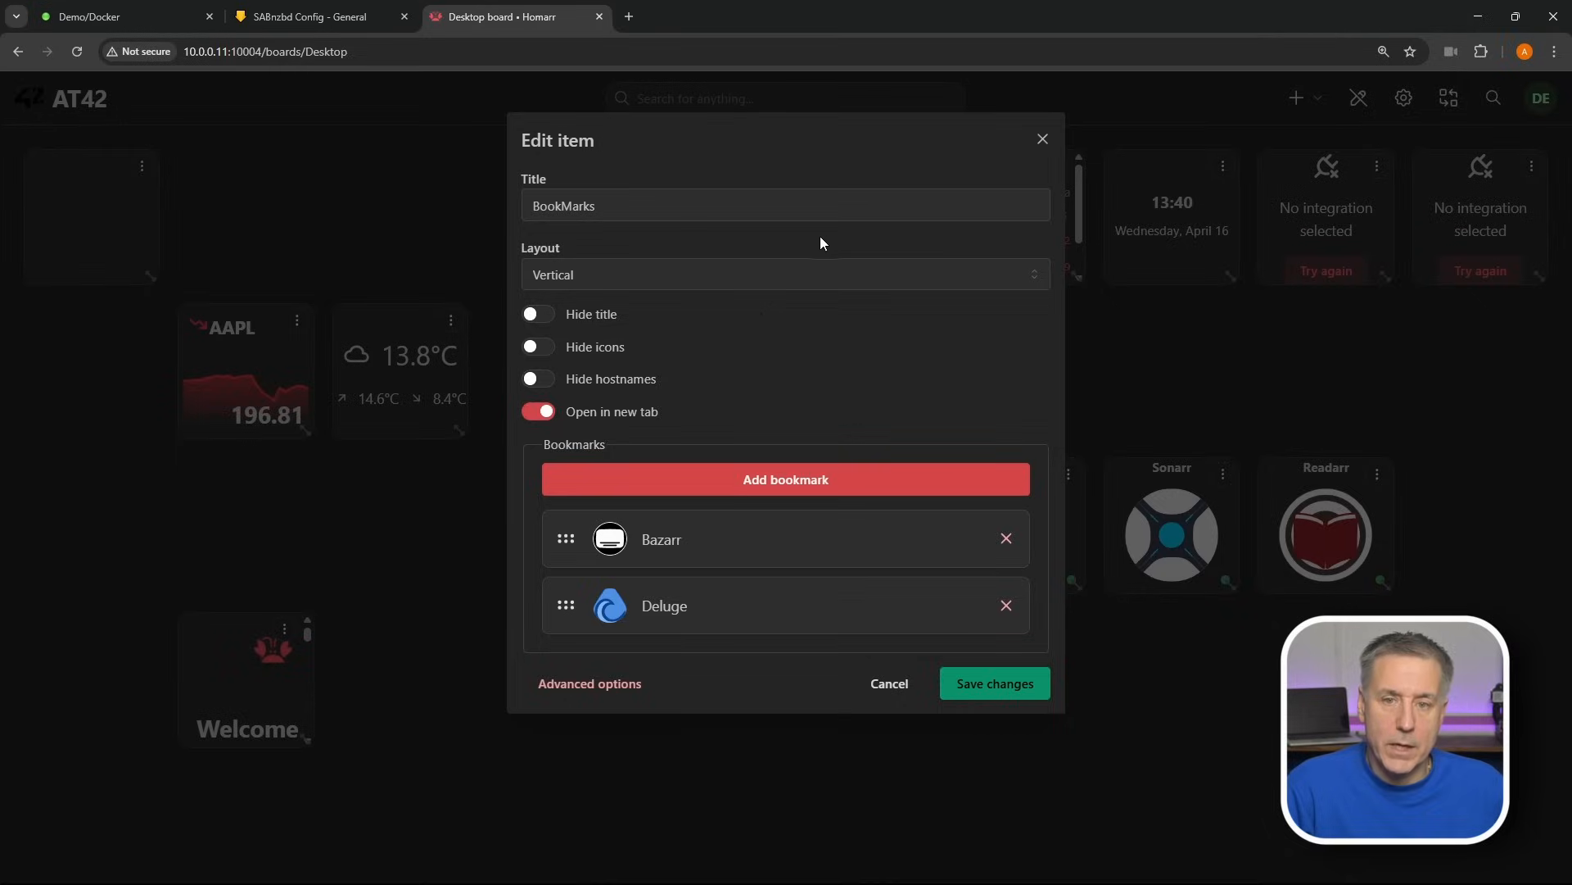
- Add the Lidarr and Prowlarr apps to the bookmark list of the BookMarks item
left_click(760, 480)
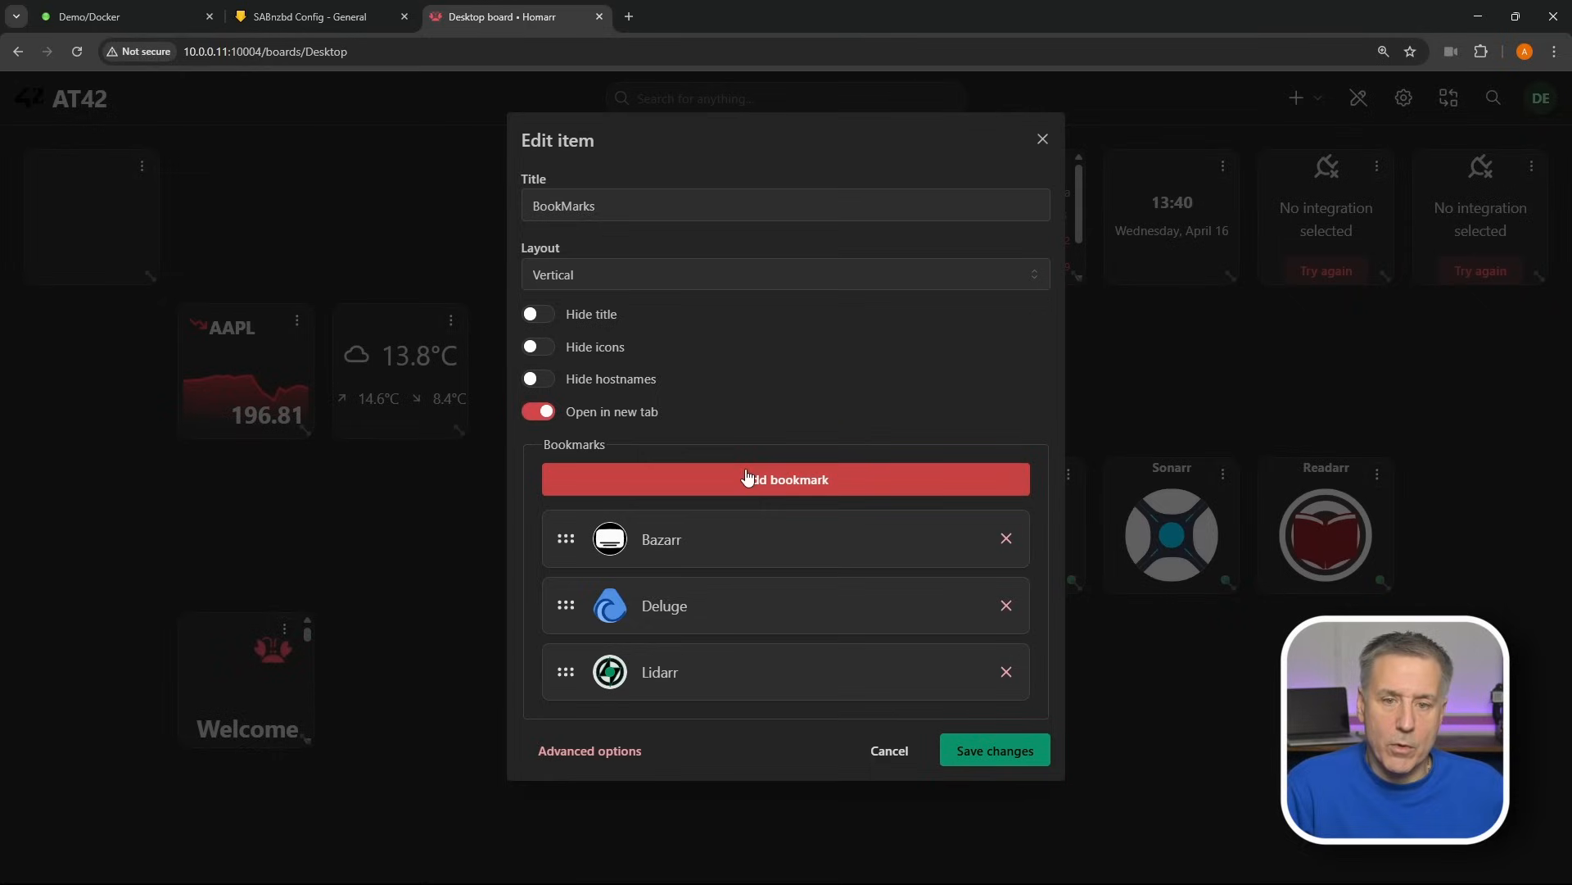
left_click(747, 479)
left_click(762, 204)
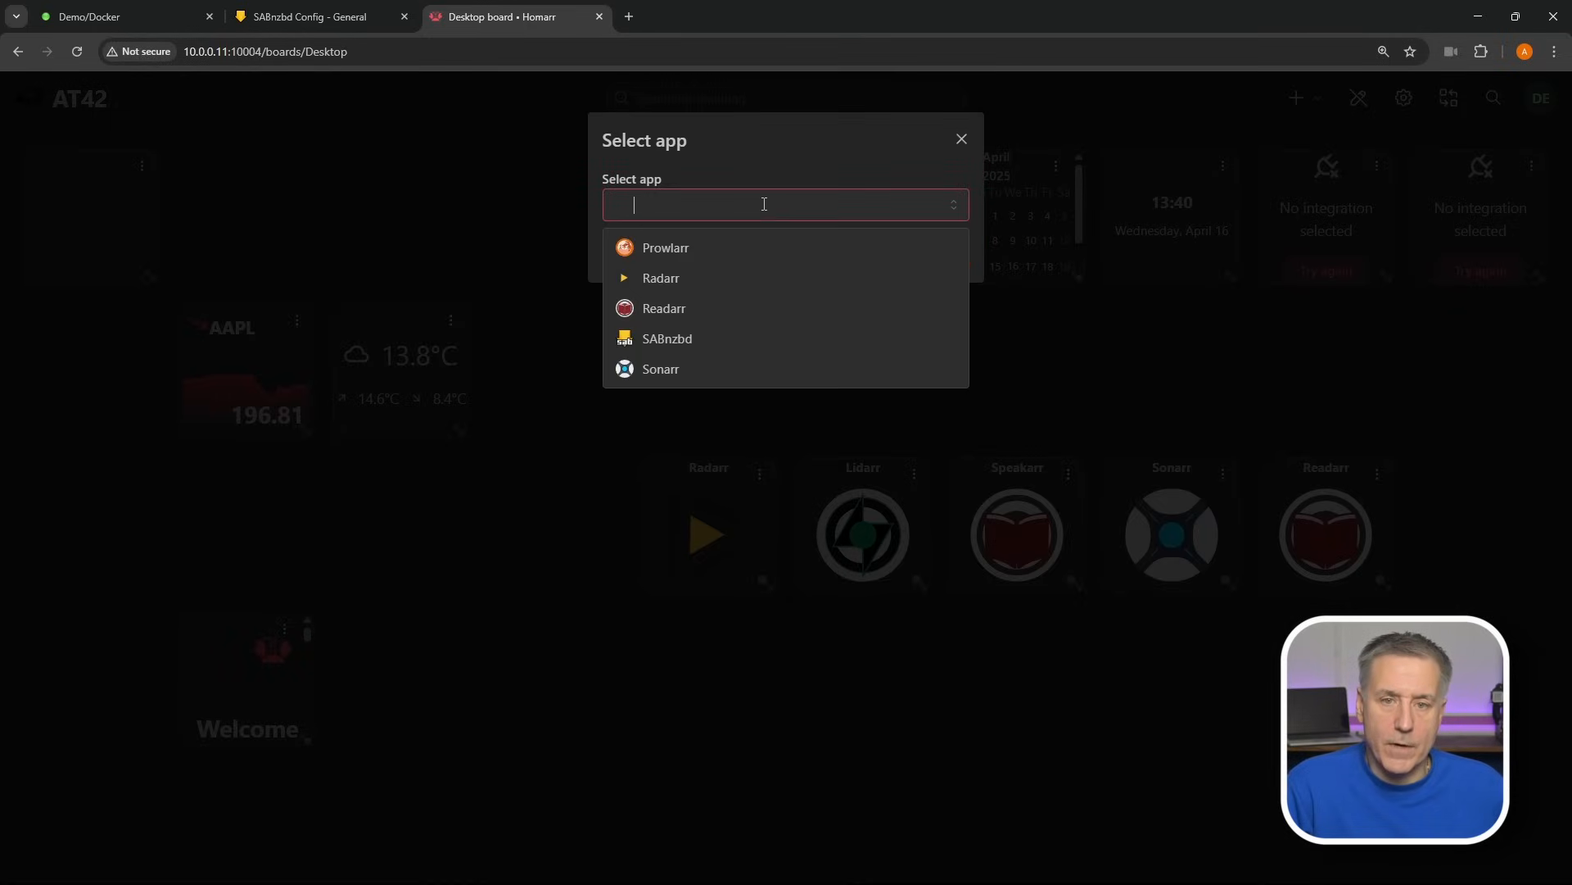
left_click(743, 246)
left_click(945, 255)
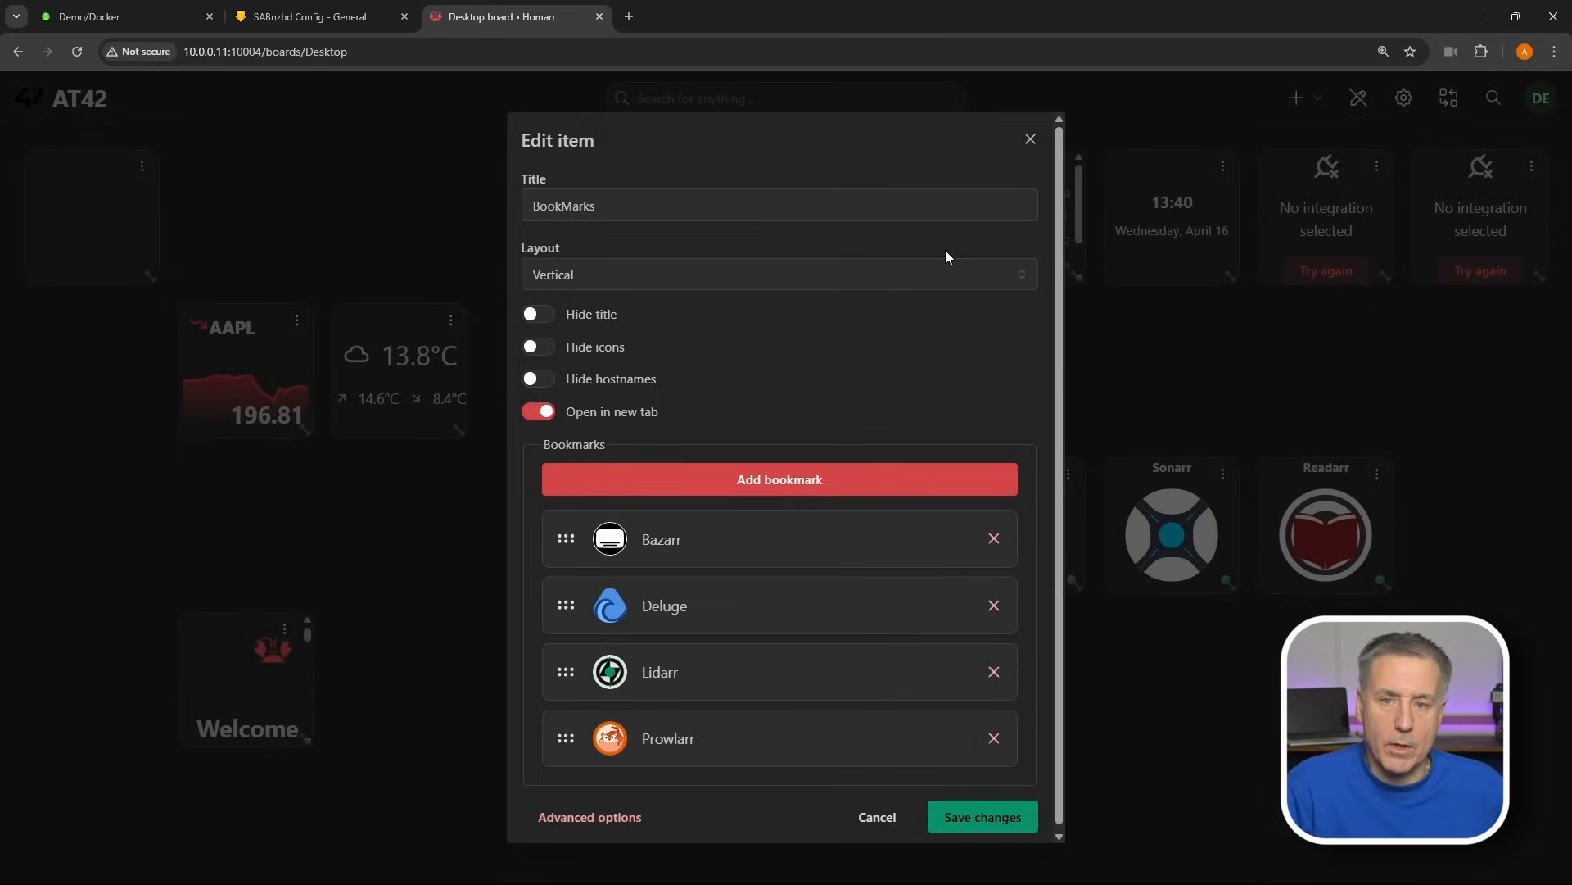
- Save the BookMarks item's changes and widen it on the board to two cells
left_click(983, 817)
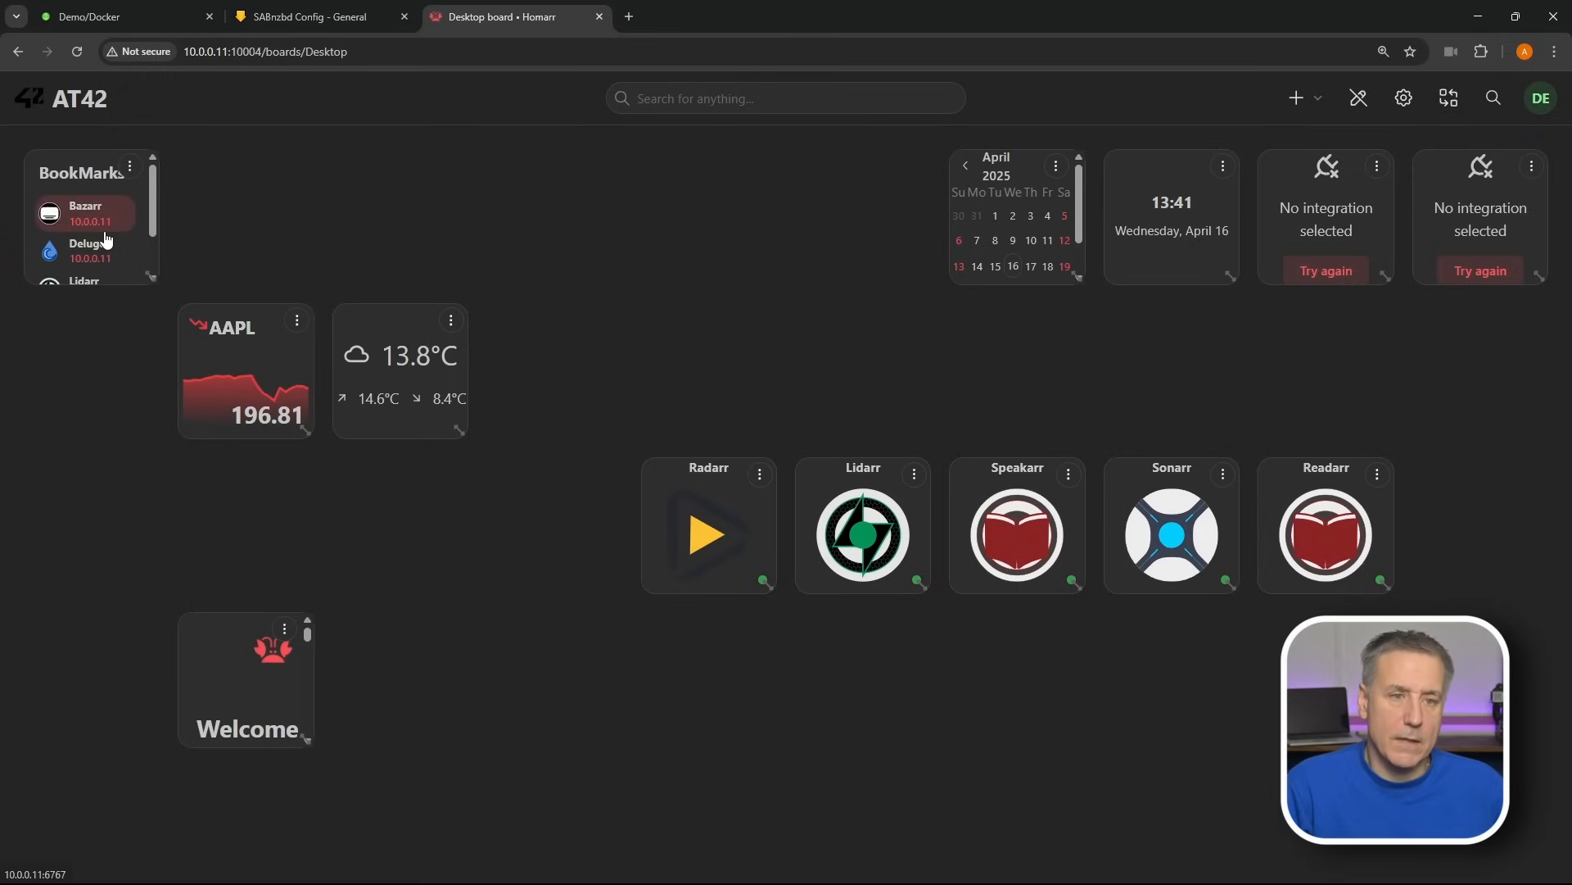
scroll(106, 233, "down", 1)
scroll(102, 217, "up", 2)
scroll(102, 200, "down", 2)
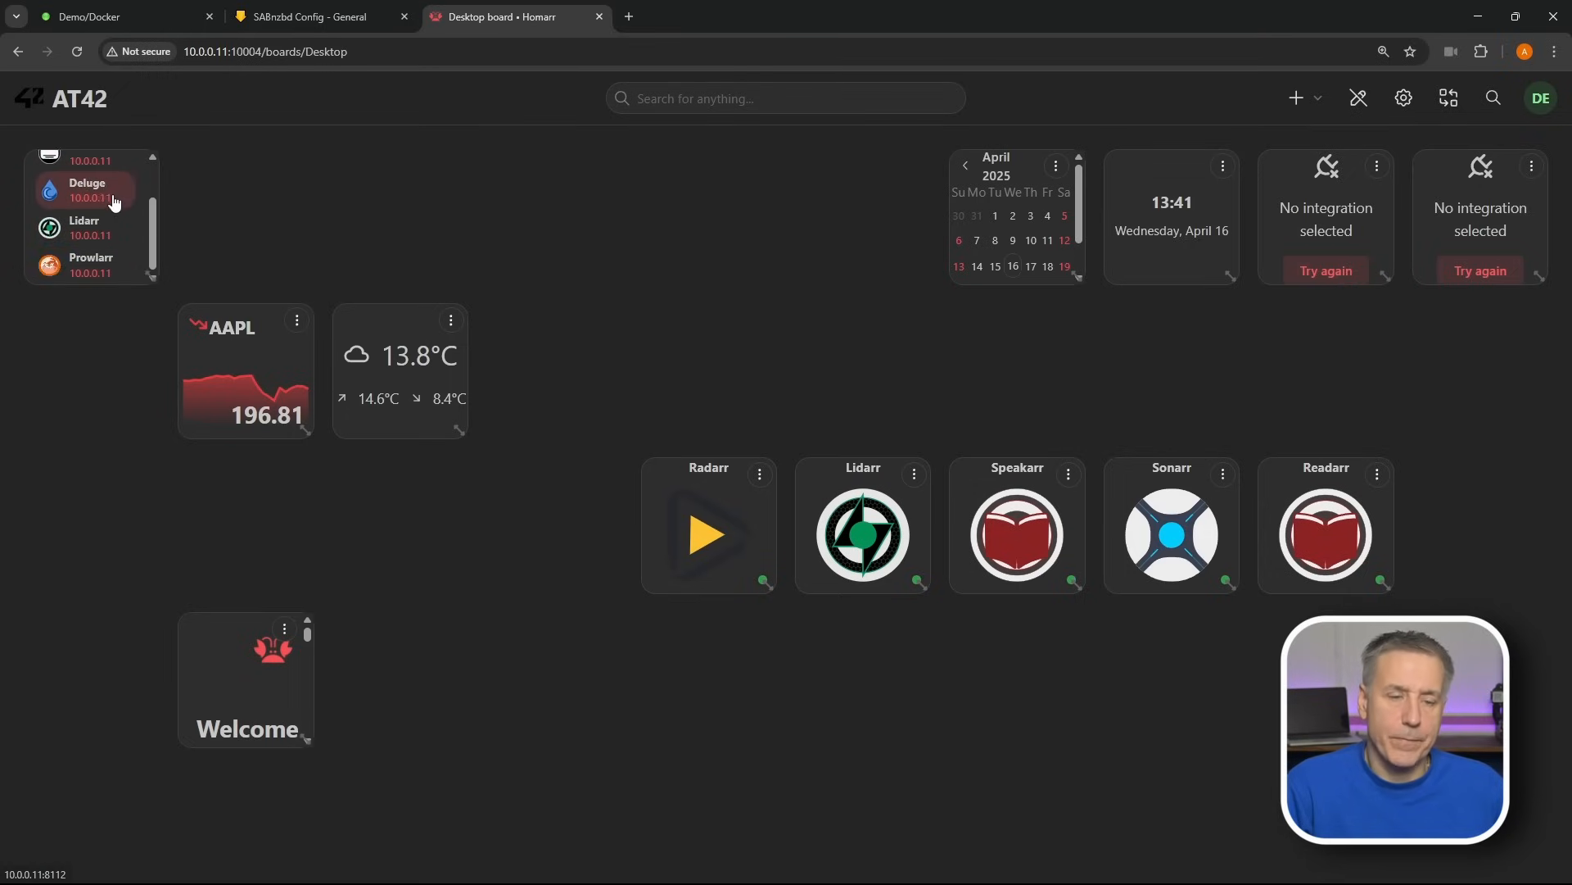
scroll(115, 176, "up", 2)
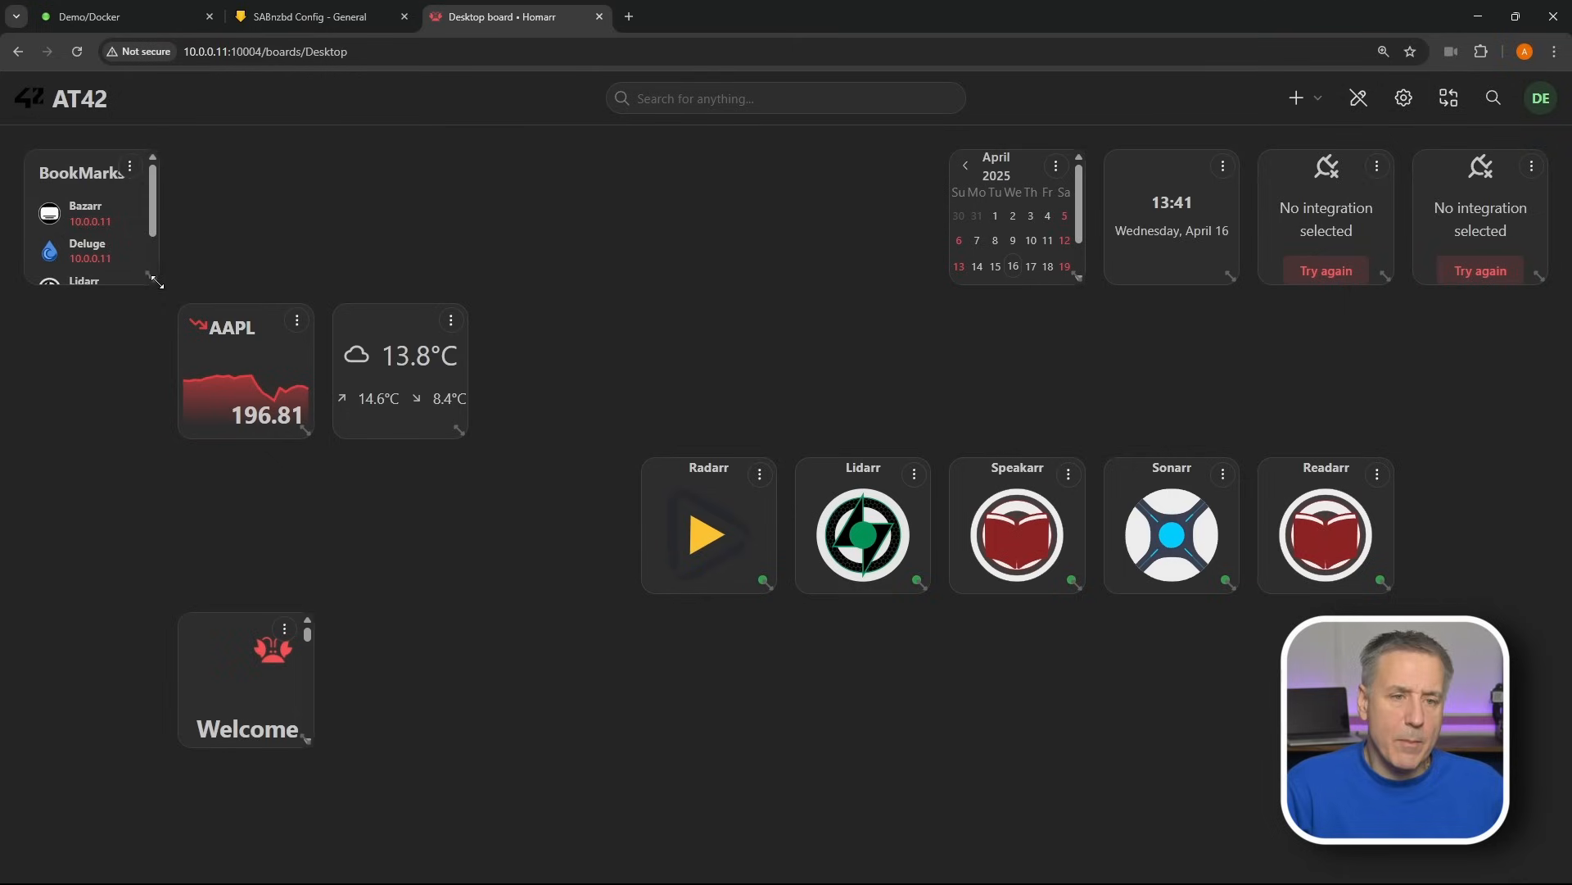
left_click_drag(157, 282, 294, 285)
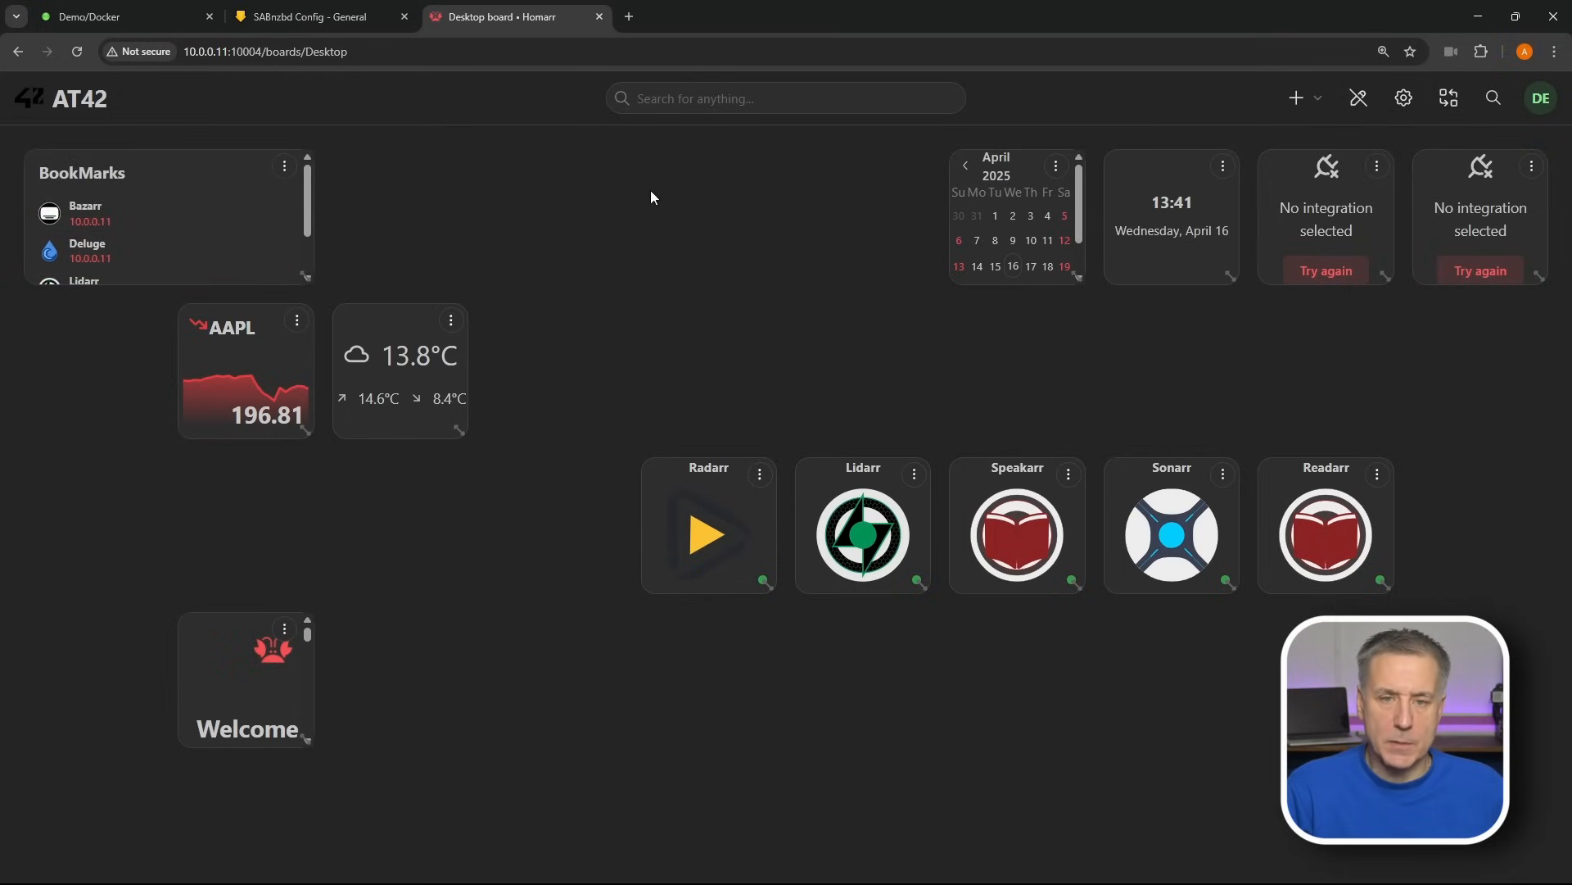
- Add an App item to the board and assign the Deluge app to it
left_click(1302, 98)
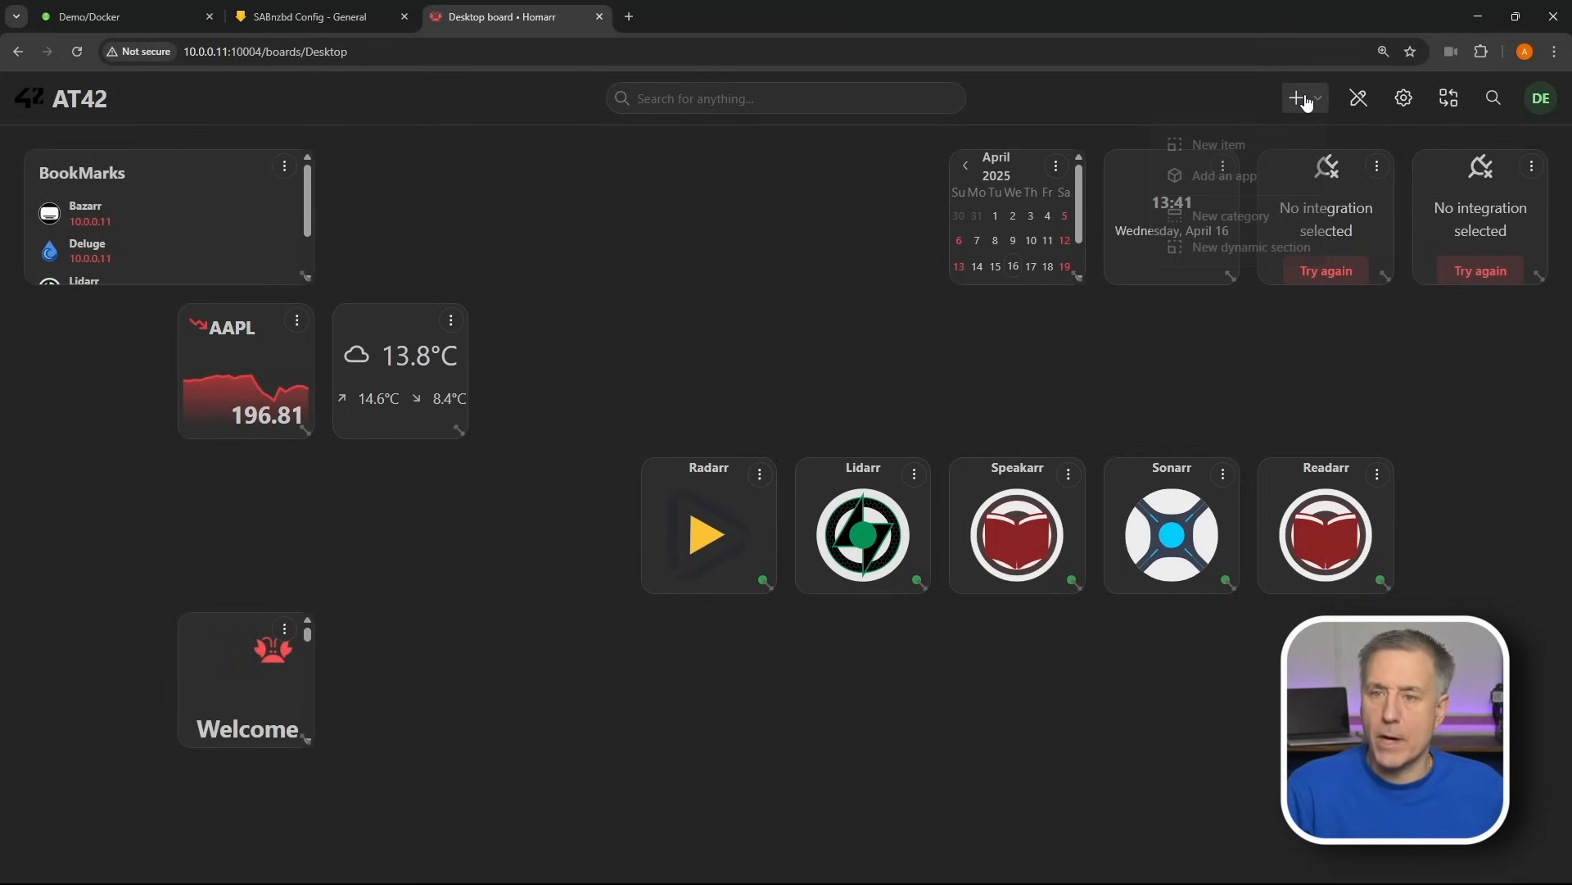
left_click(1212, 144)
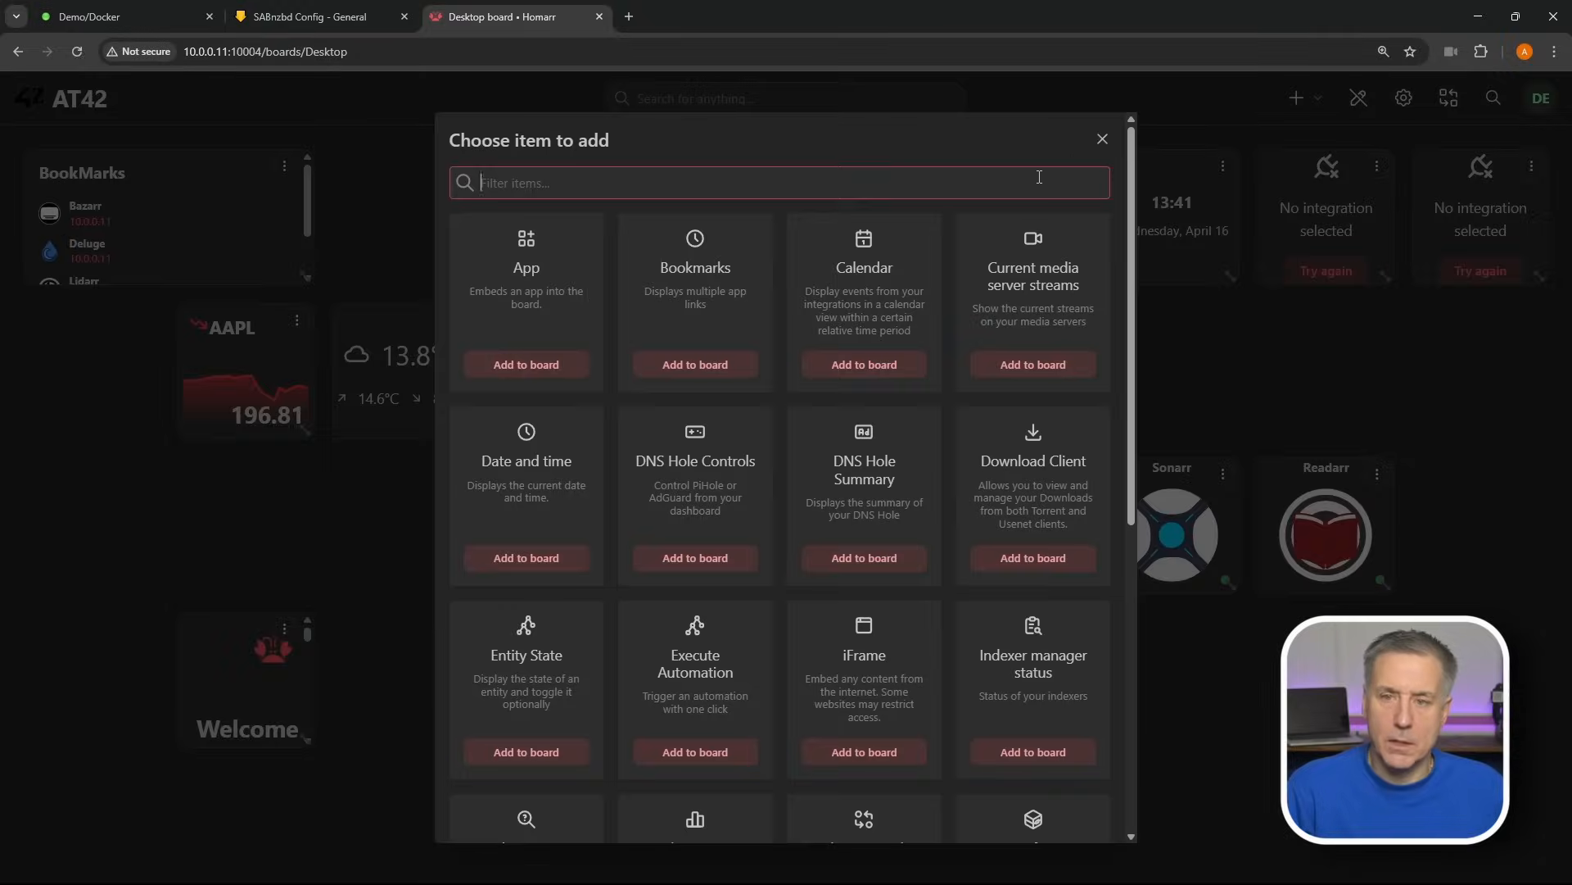
left_click(528, 369)
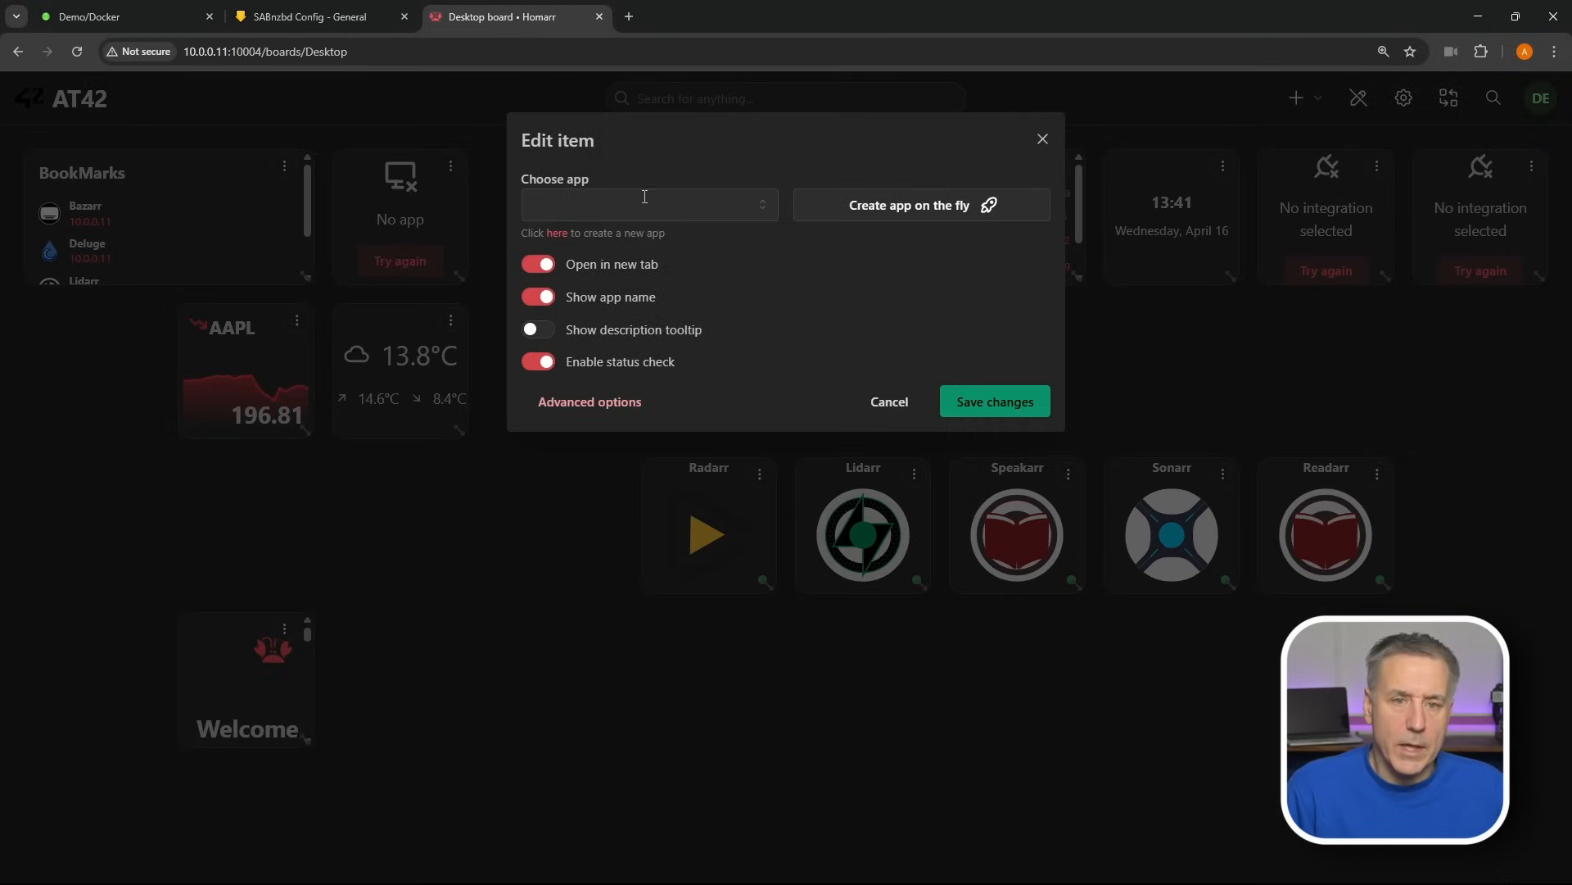
left_click(677, 213)
left_click(588, 277)
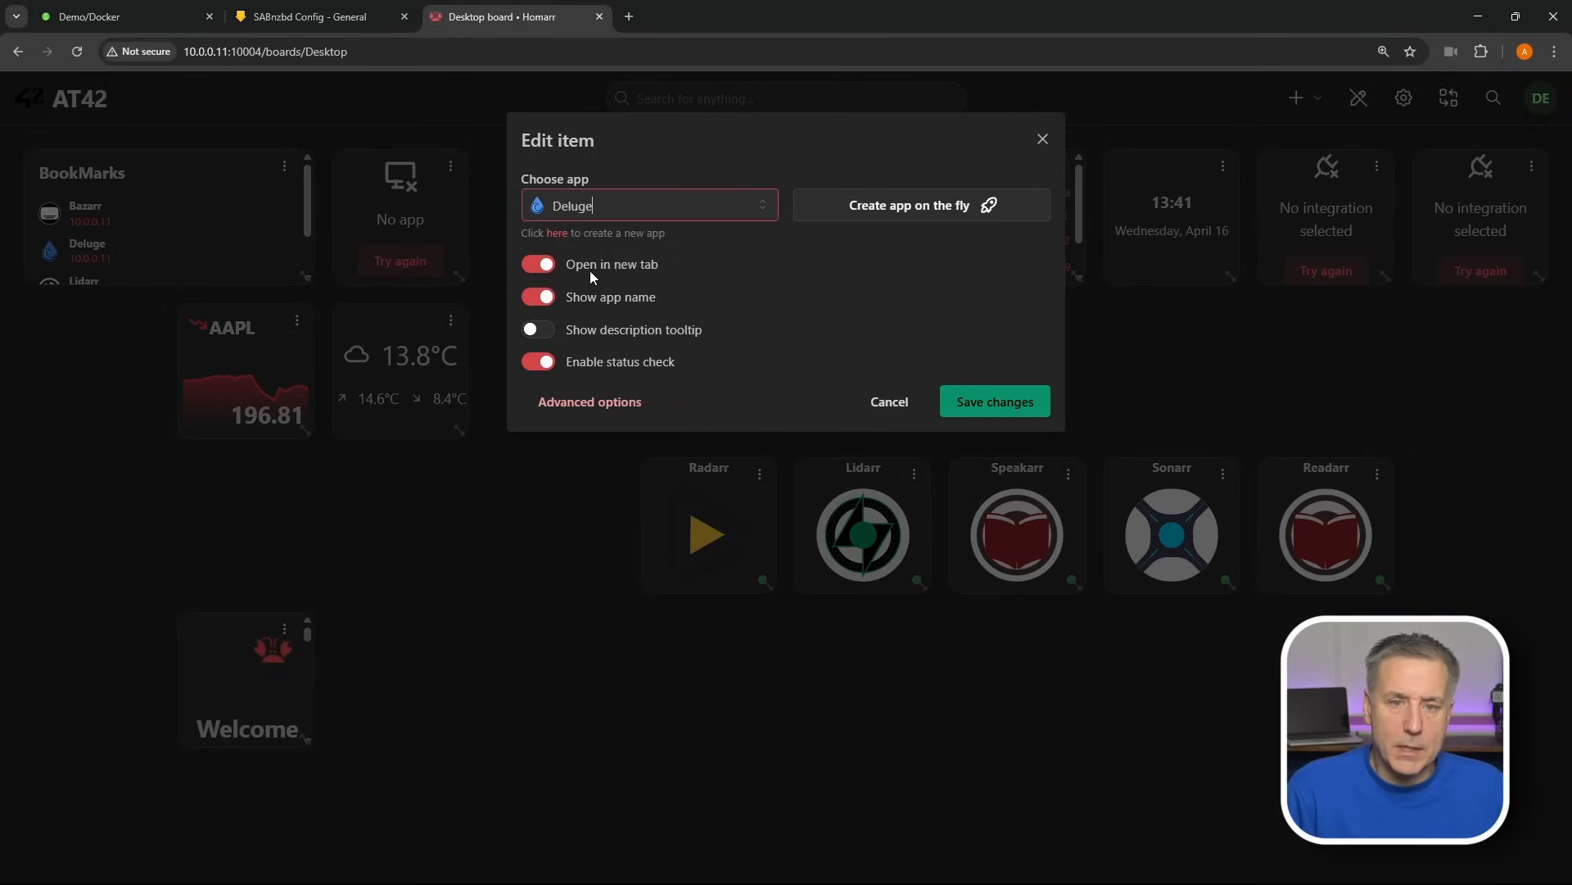
left_click(982, 402)
- Add another App item beside Deluge and assign the SABnzbd app to it
left_click(1303, 104)
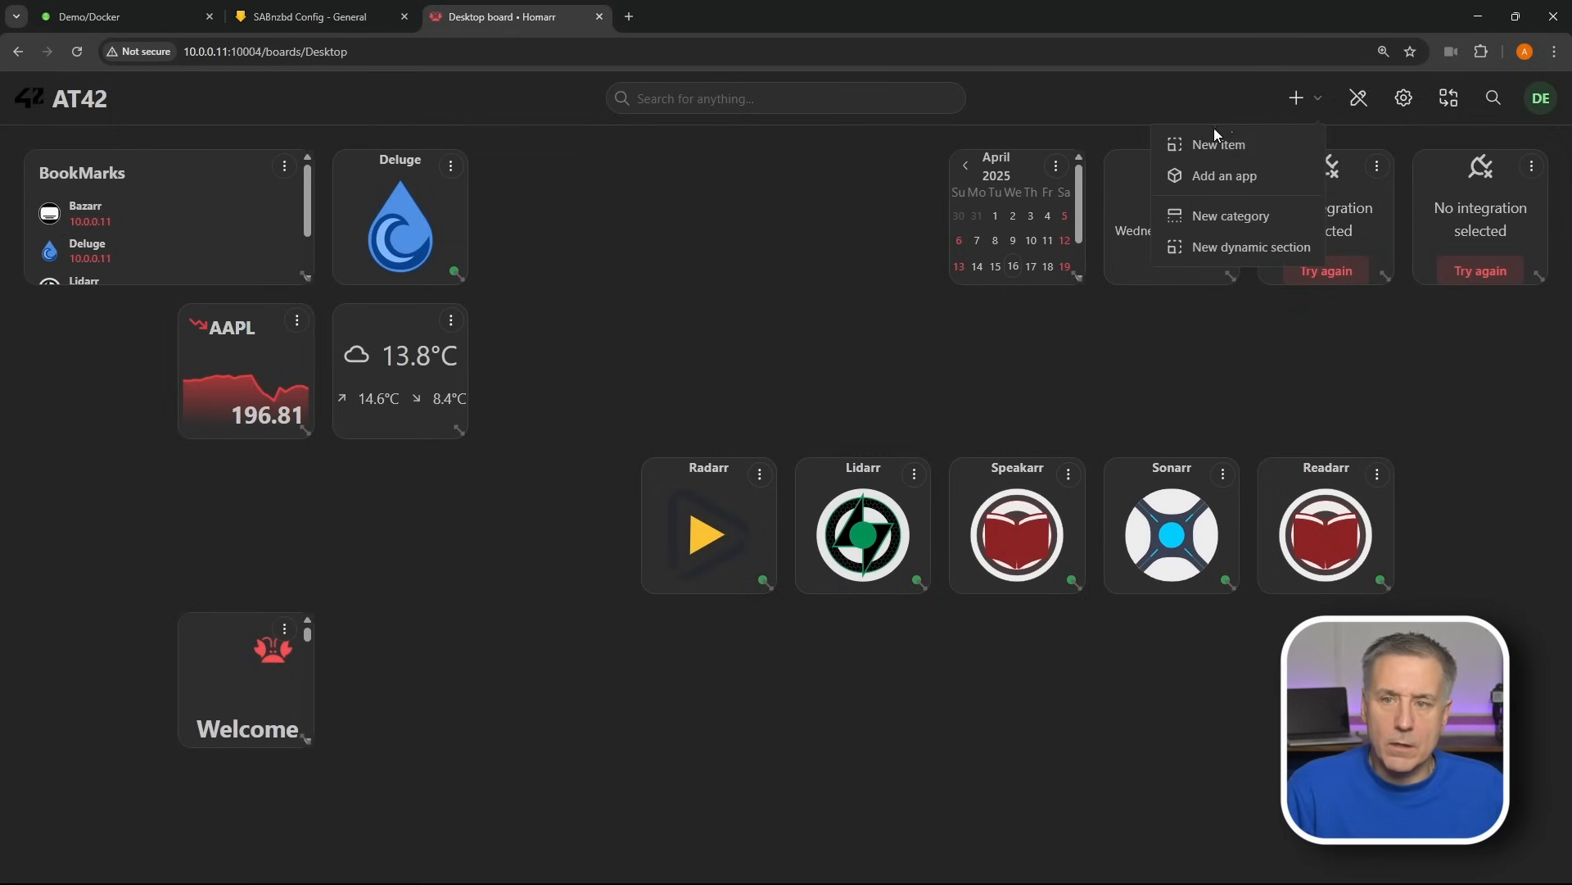
left_click(1215, 133)
left_click(519, 363)
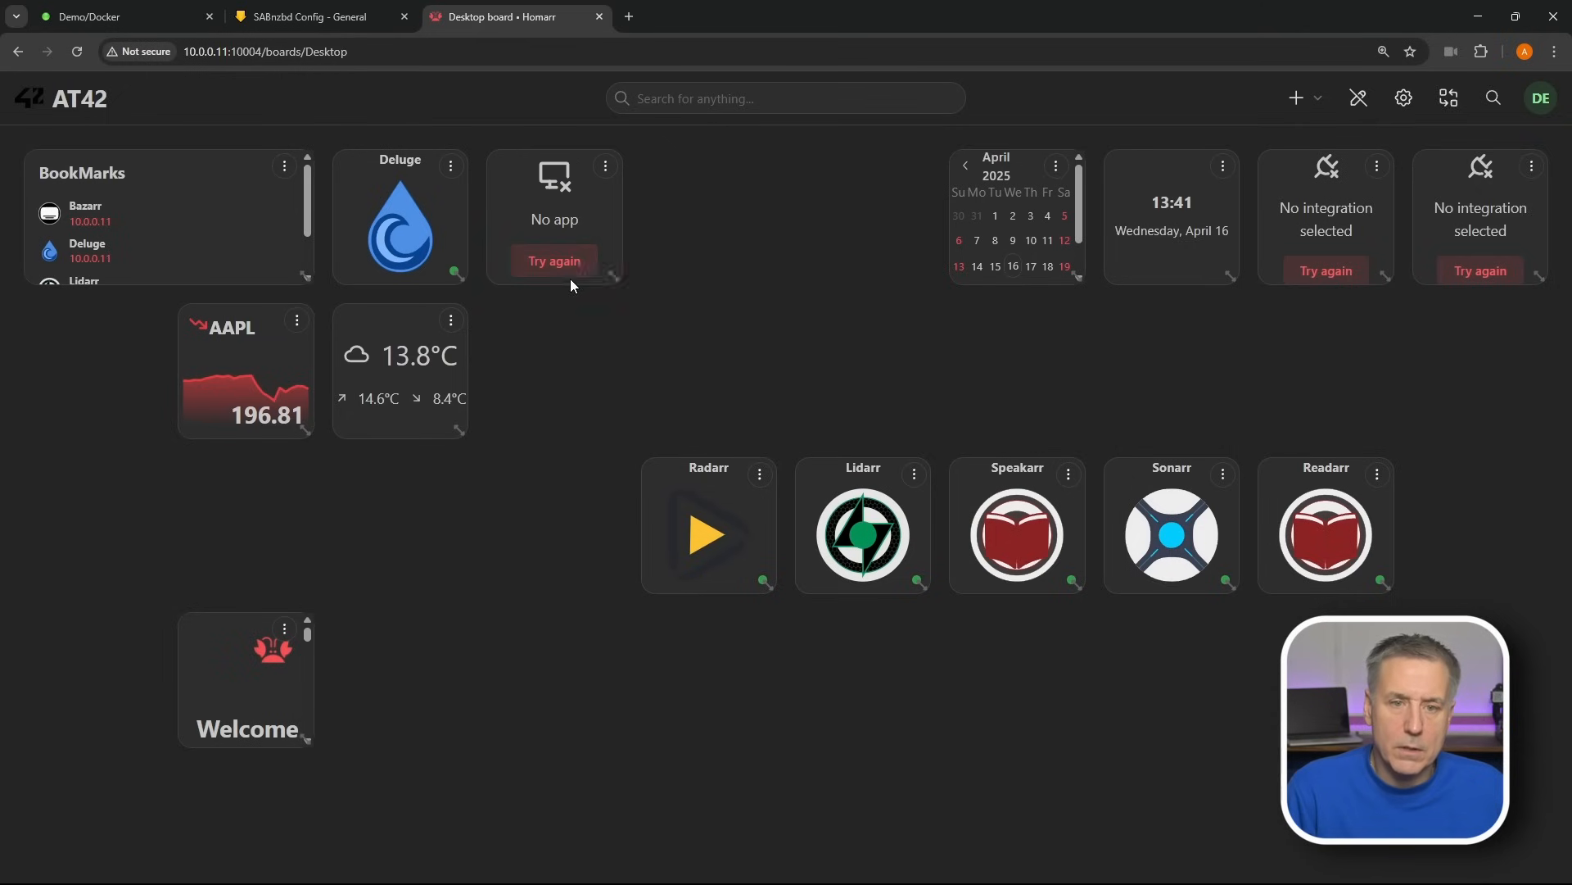
left_click(605, 166)
left_click(659, 201)
left_click(666, 211)
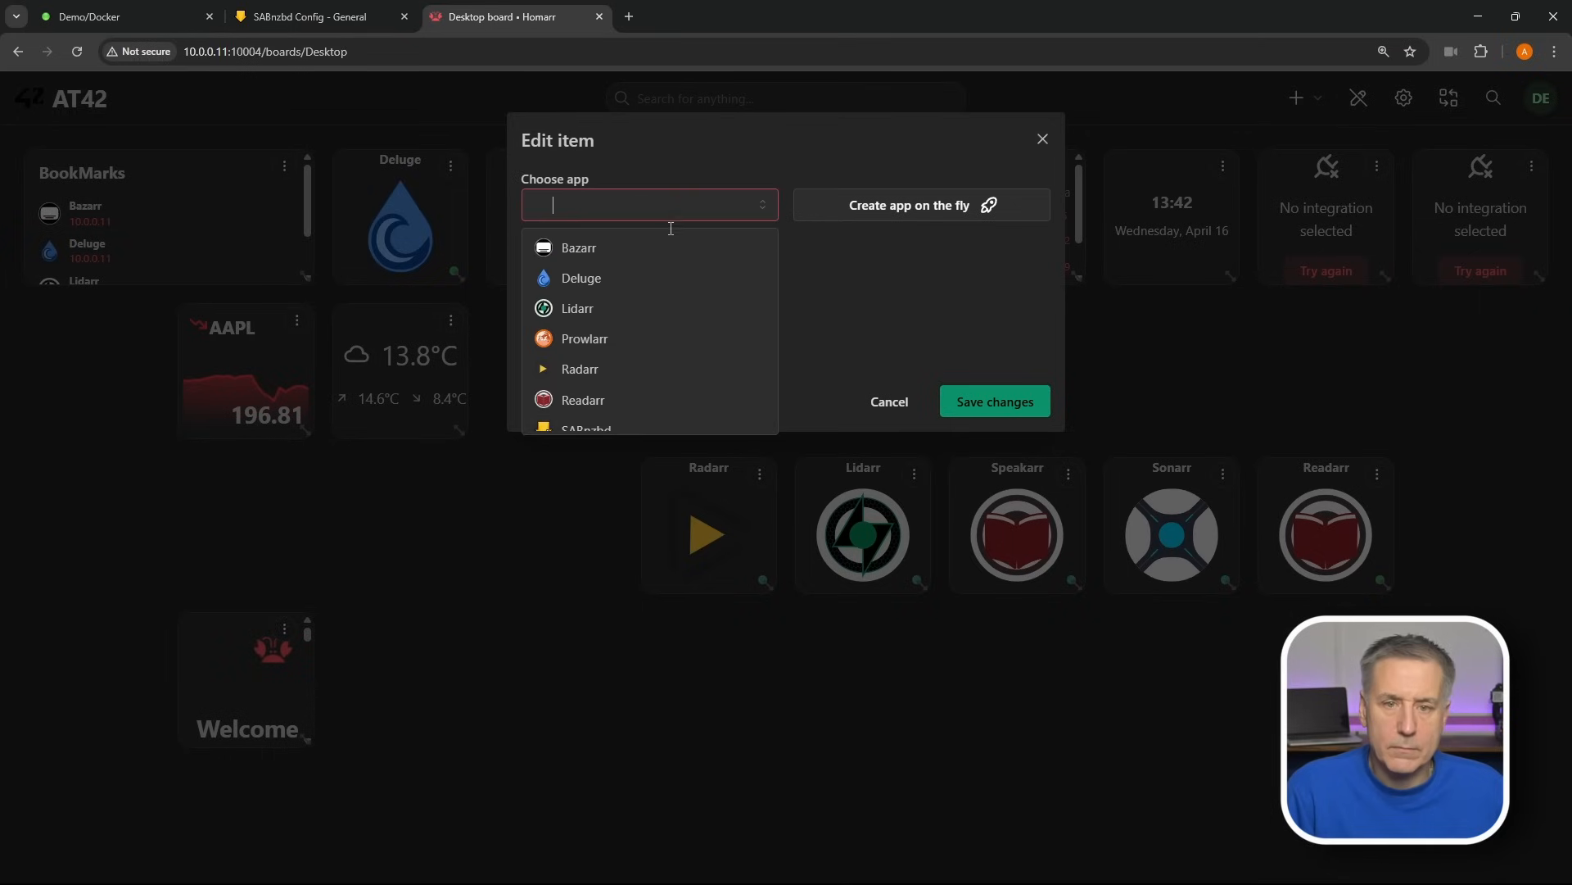
scroll(611, 425, "down", 1)
left_click(611, 383)
left_click(979, 406)
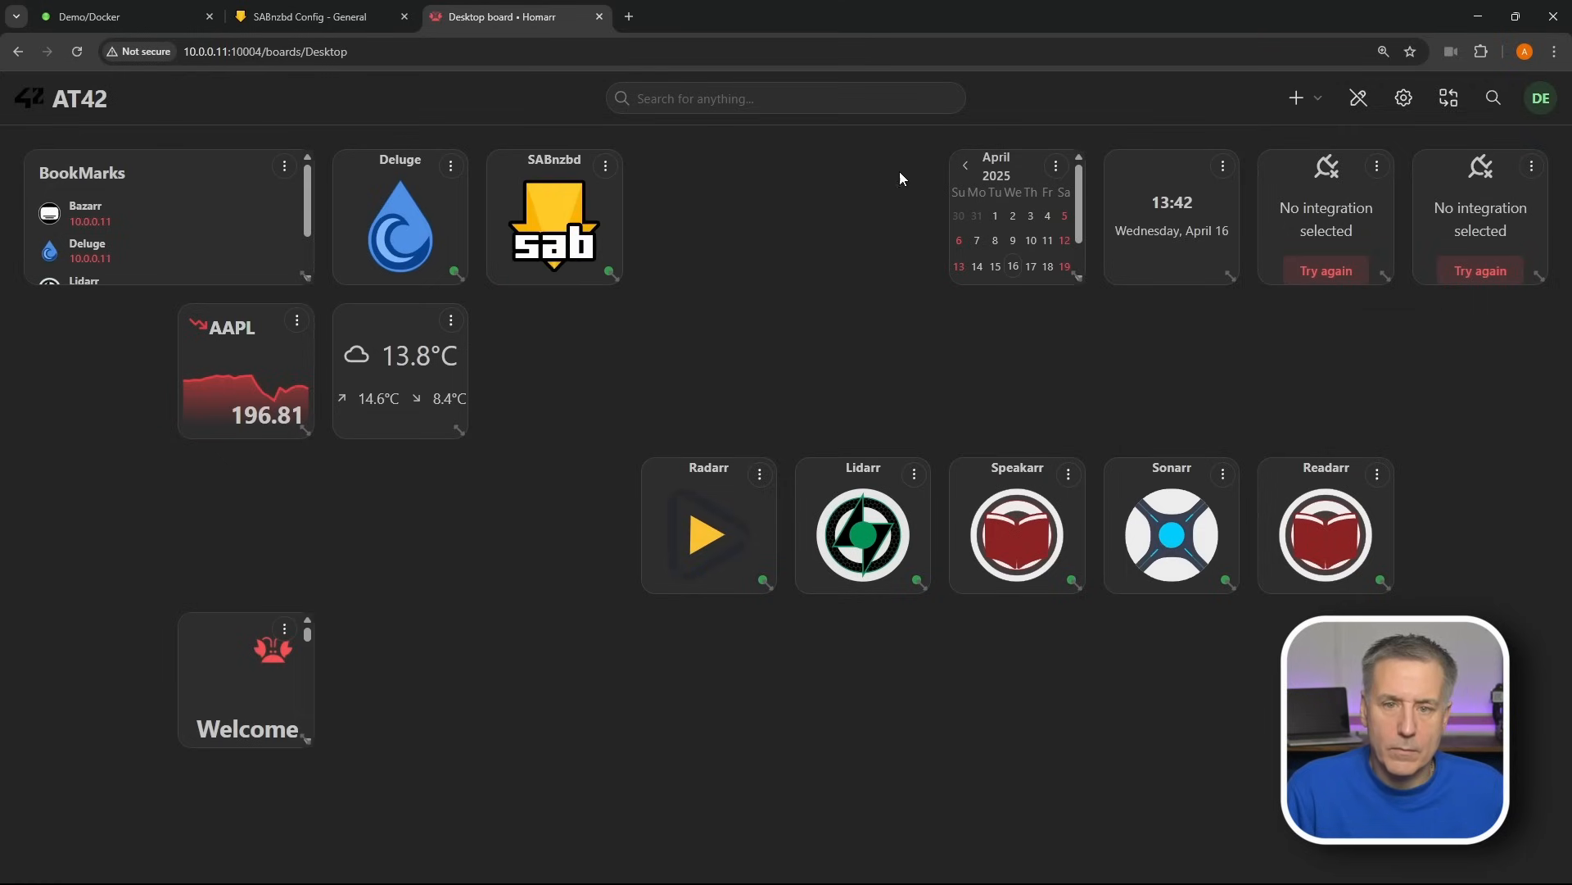
- Place the Calendar under BookMarks at two cells wide, and the AAPL stock widget above Lidarr and Speakarr, also two cells wide
left_click_drag(1004, 172, 130, 321)
left_click_drag(308, 444, 307, 434)
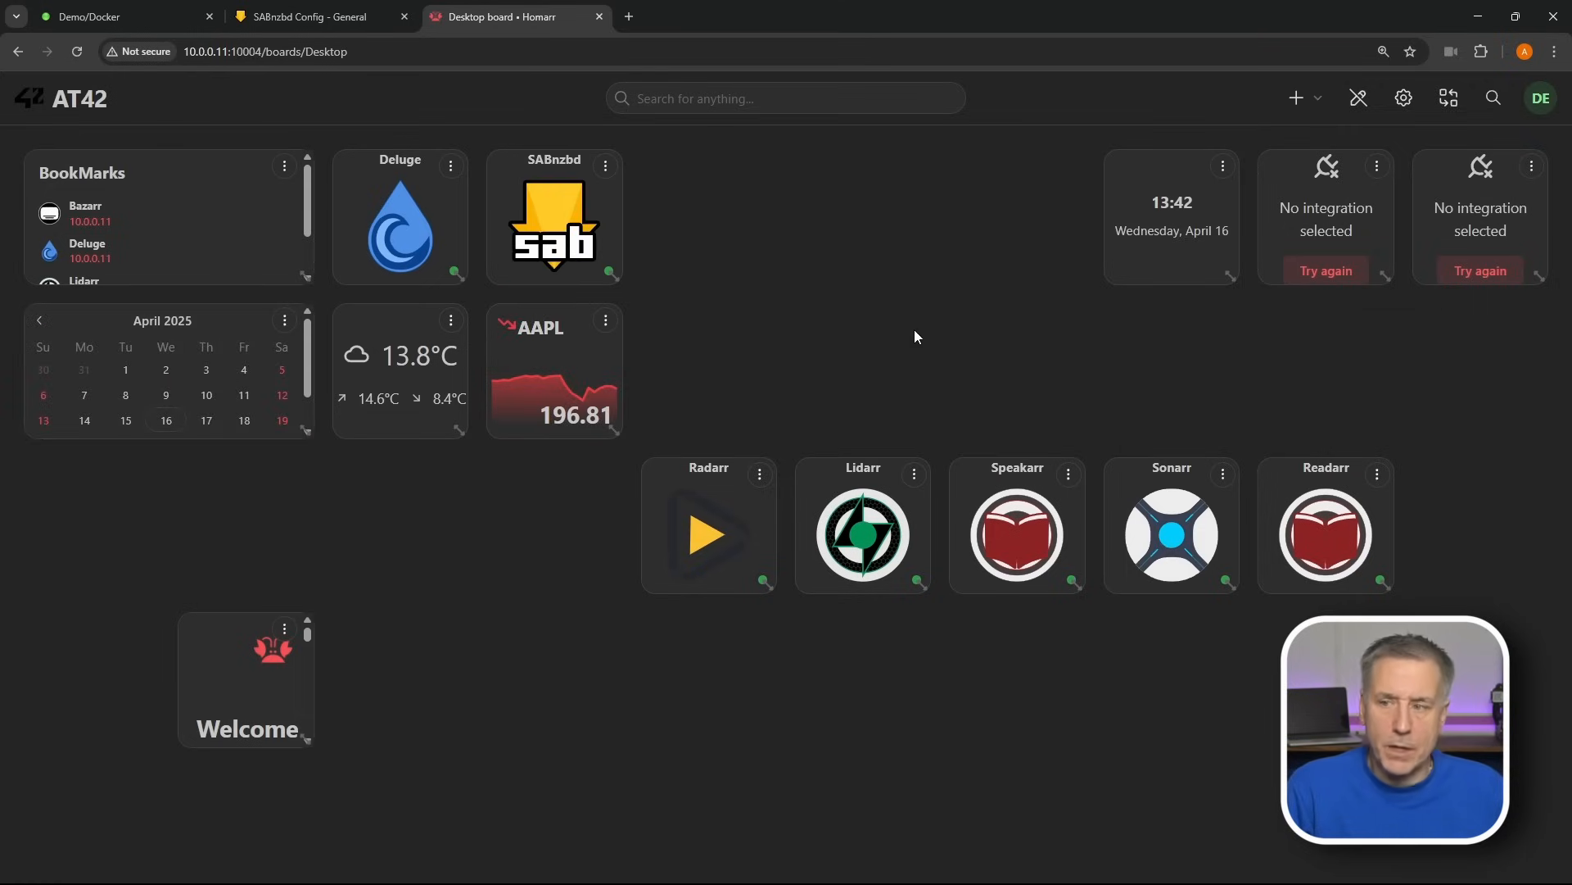
left_click_drag(616, 429, 774, 436)
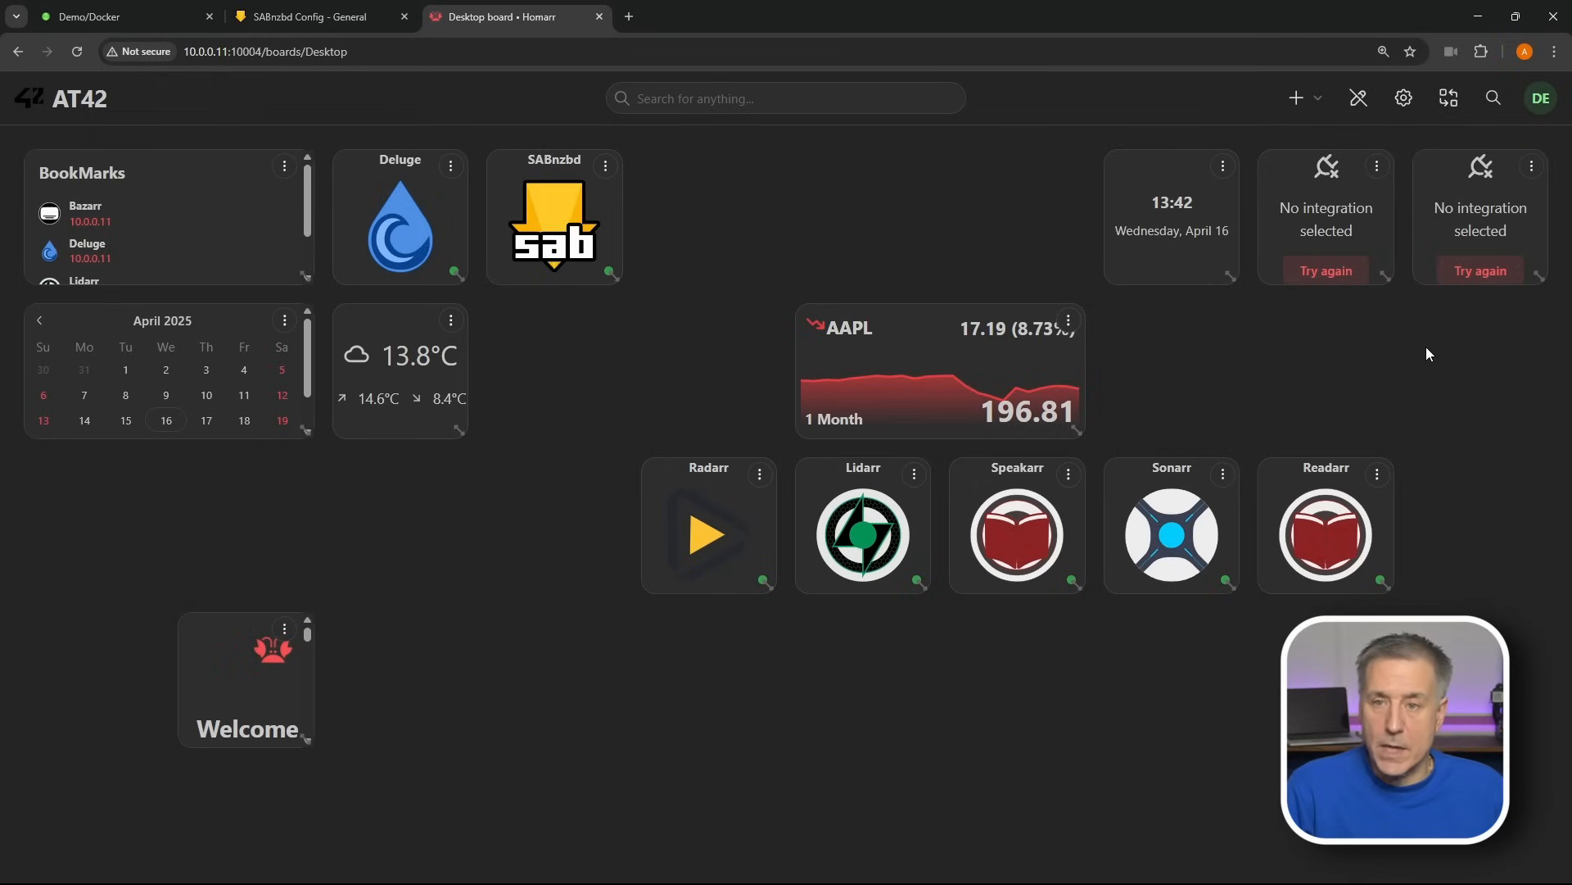
- Add a new category named Arrs to the board and expand it
left_click(1298, 98)
left_click(1235, 217)
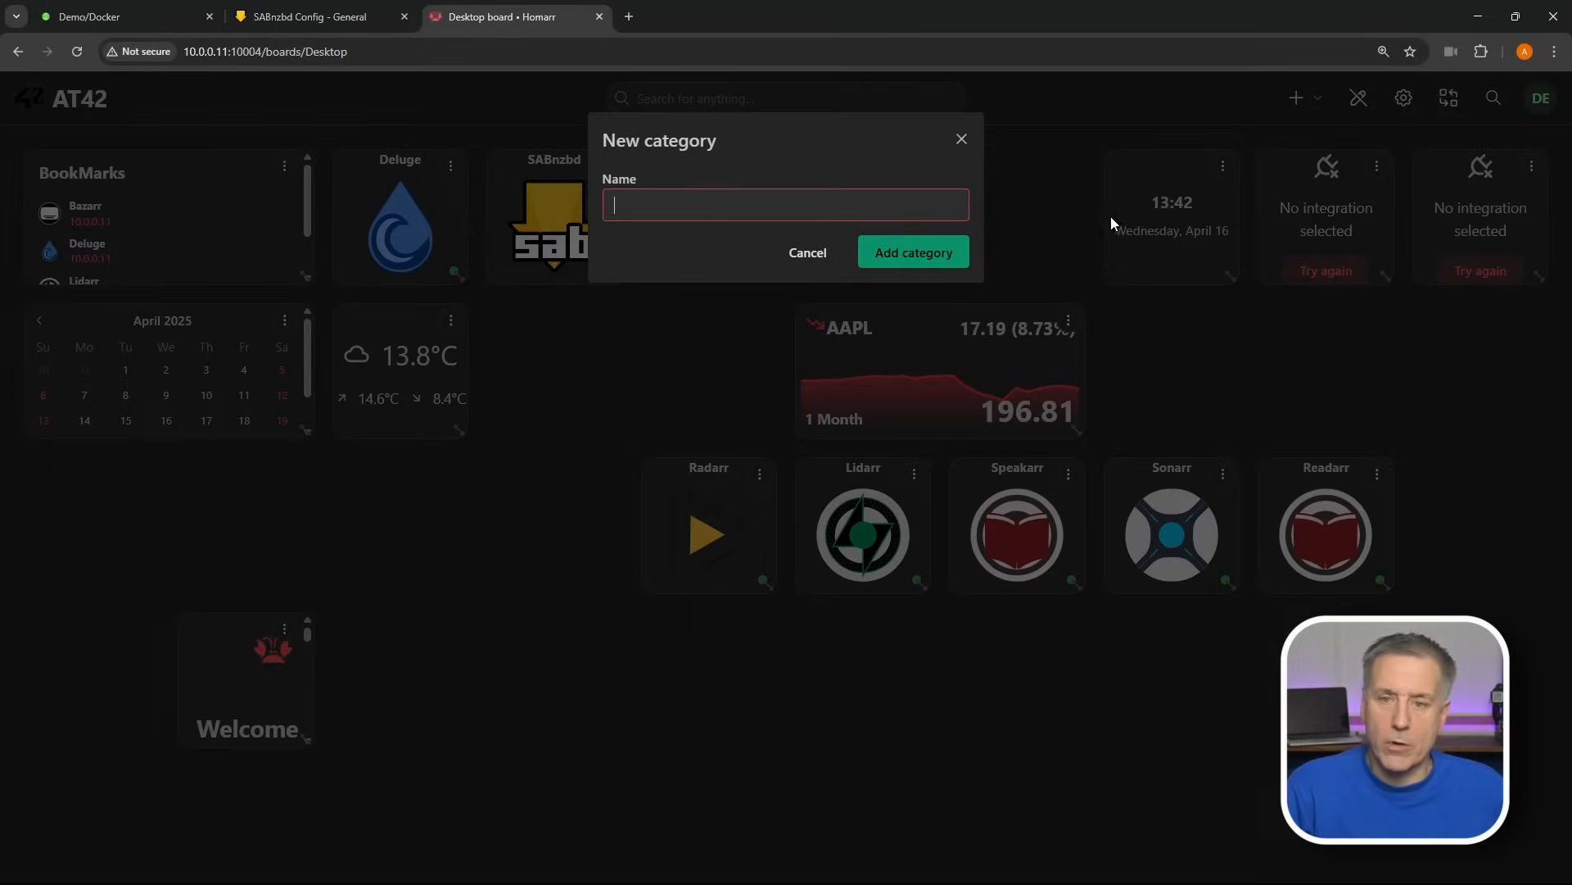
type("Arra")
key("BackSpace")
type("s")
key("Return")
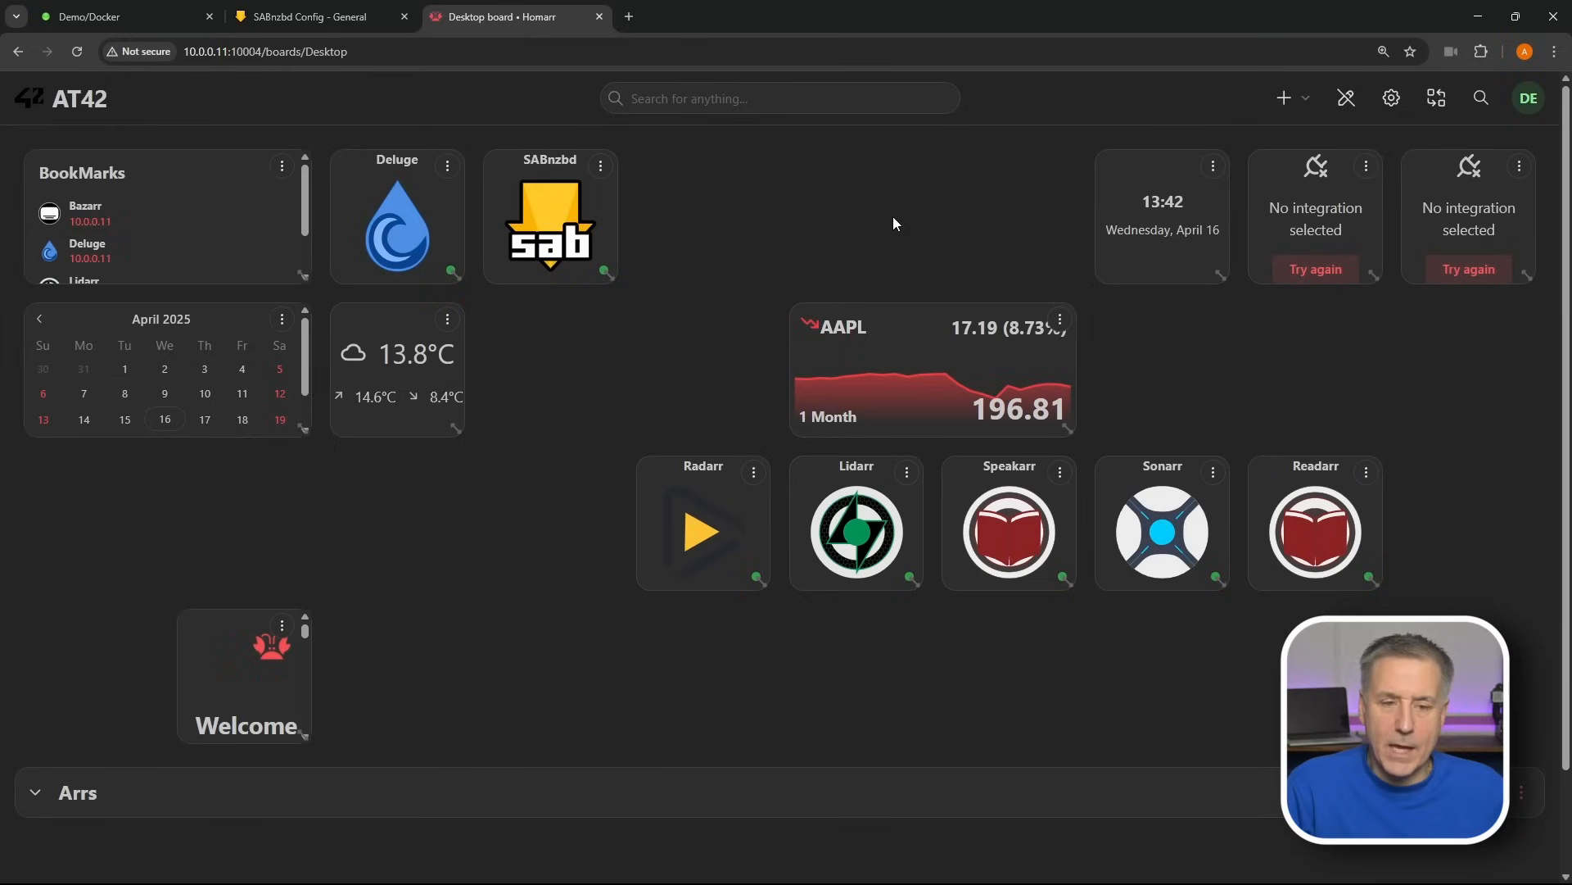
left_click(37, 794)
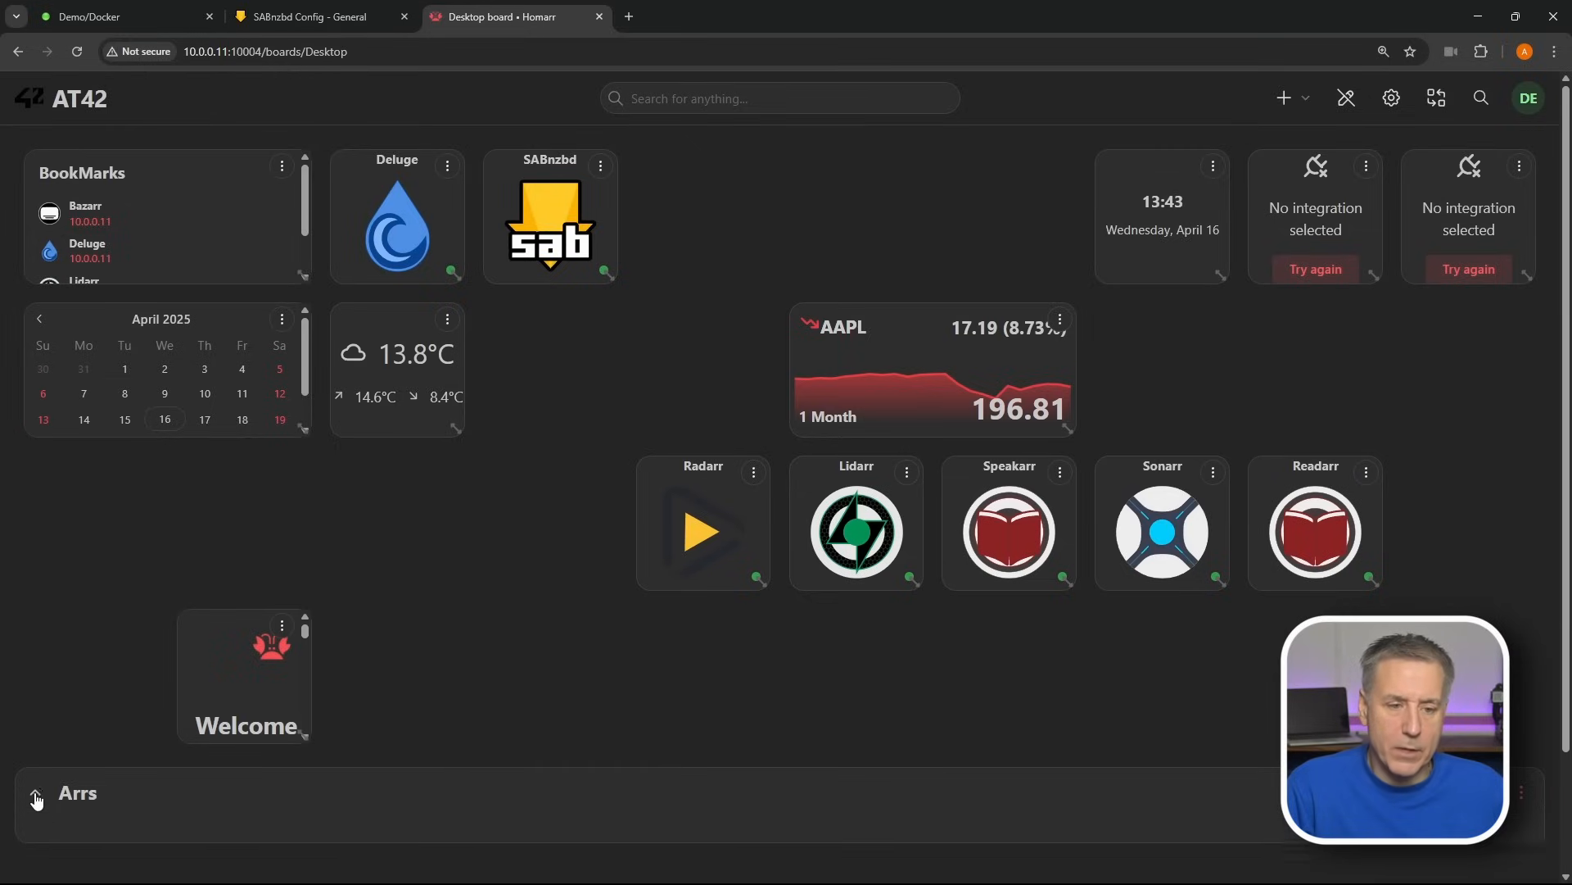
- Move the Radarr, Lidarr, Readarr, Speakarr and Sonarr tiles into the Arrs category and the Notebook into the area below it
scroll(478, 548, "down", 3)
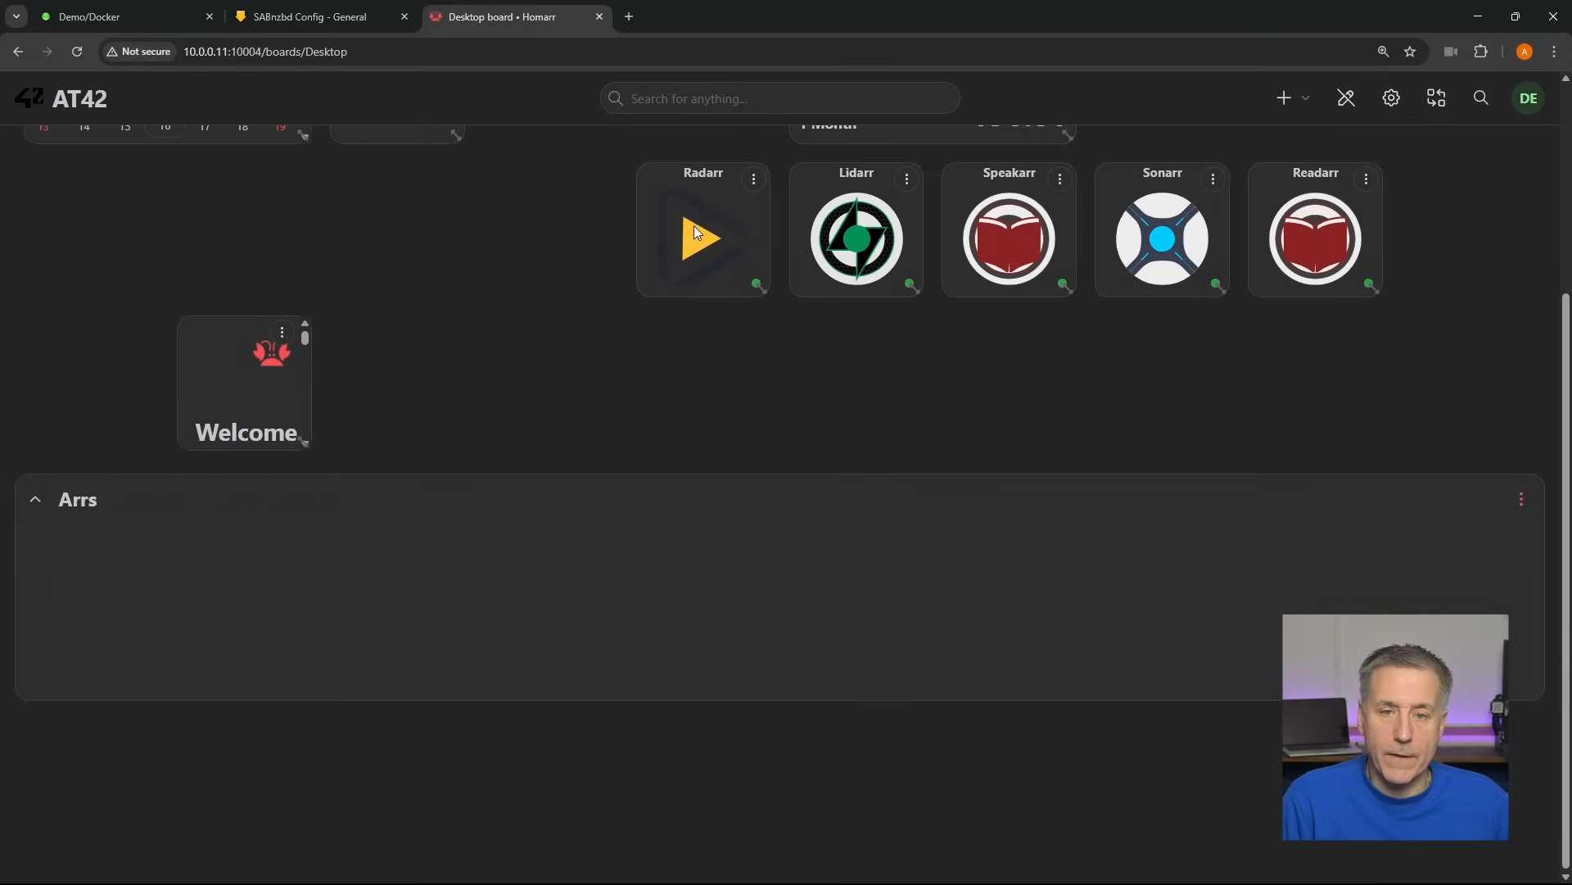
left_click_drag(731, 237, 283, 614)
left_click_drag(843, 226, 395, 655)
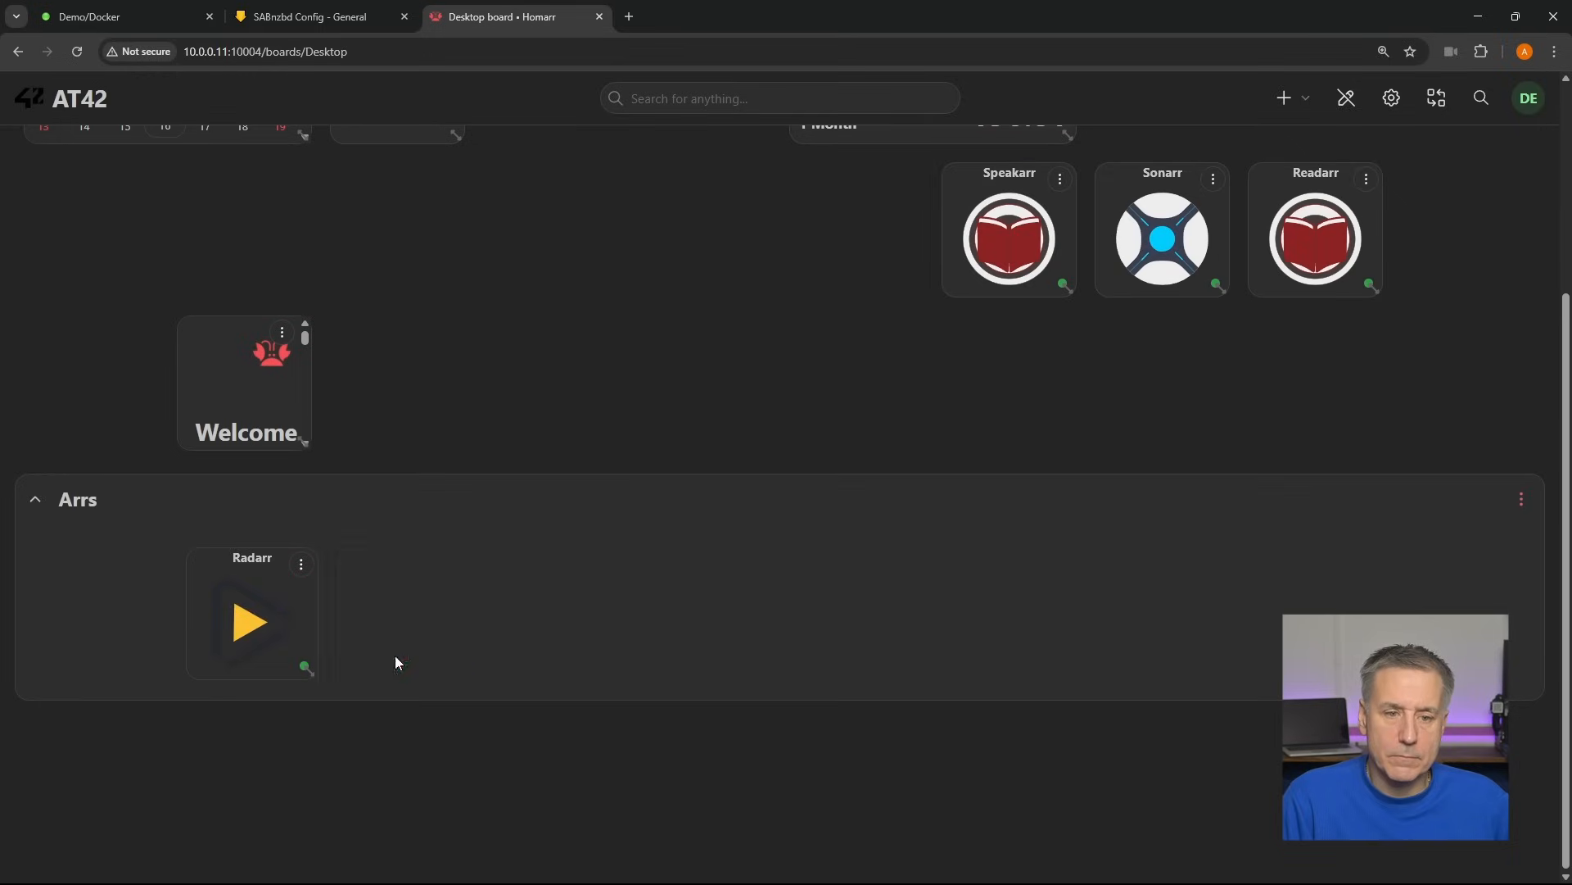
left_click_drag(1009, 237, 565, 491)
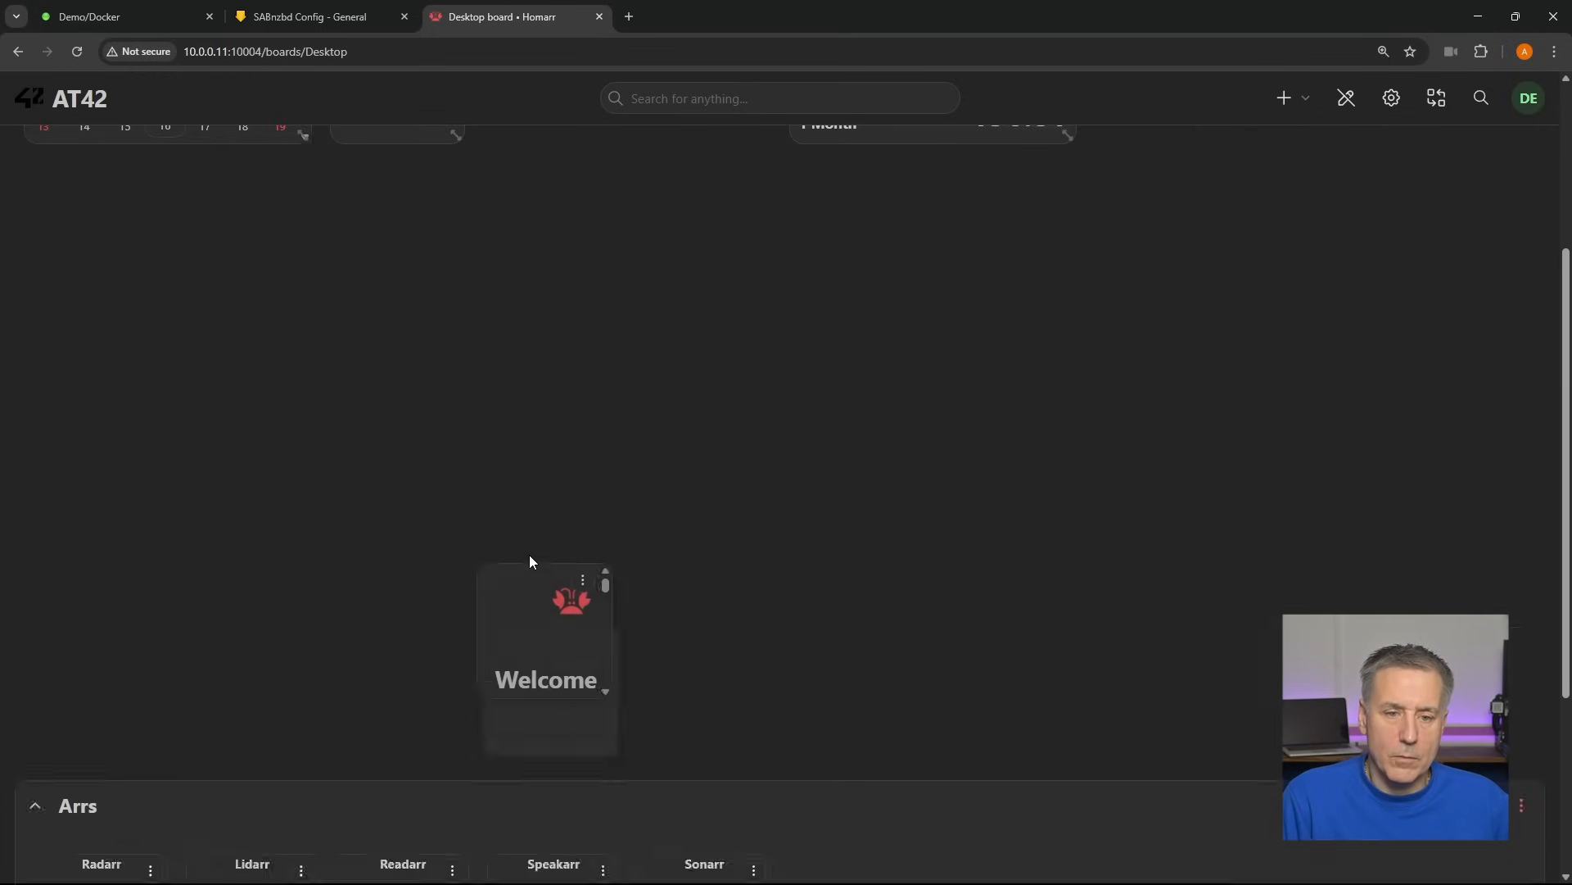
left_click_drag(529, 557, 550, 753)
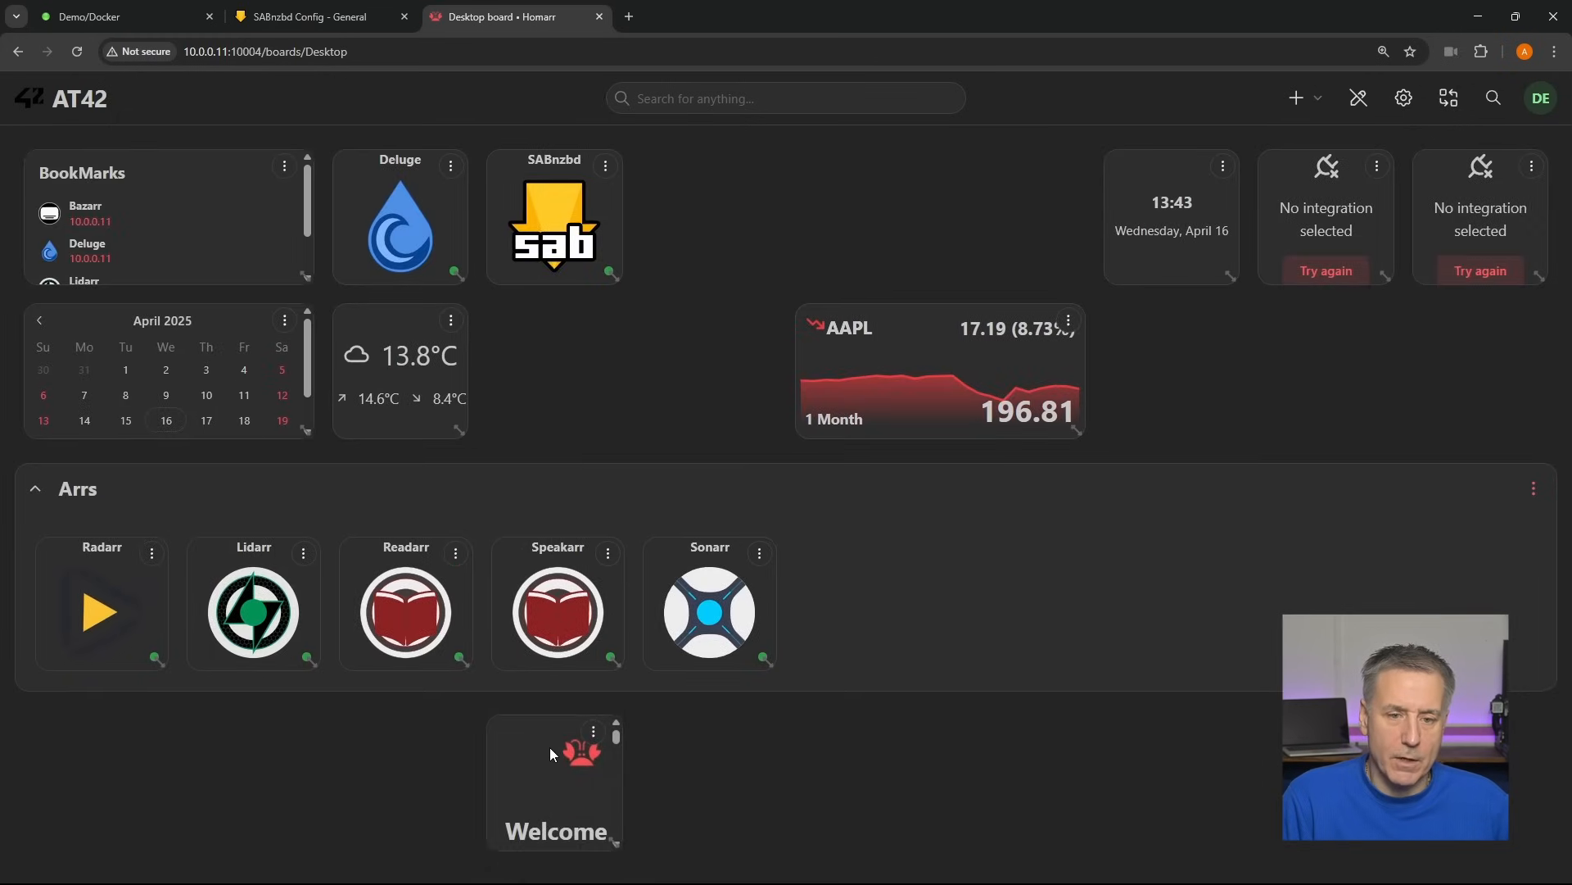
- Save the board, reopen it for editing, and assign the Deluge integration to the download widget beside the calendar
left_click(1359, 97)
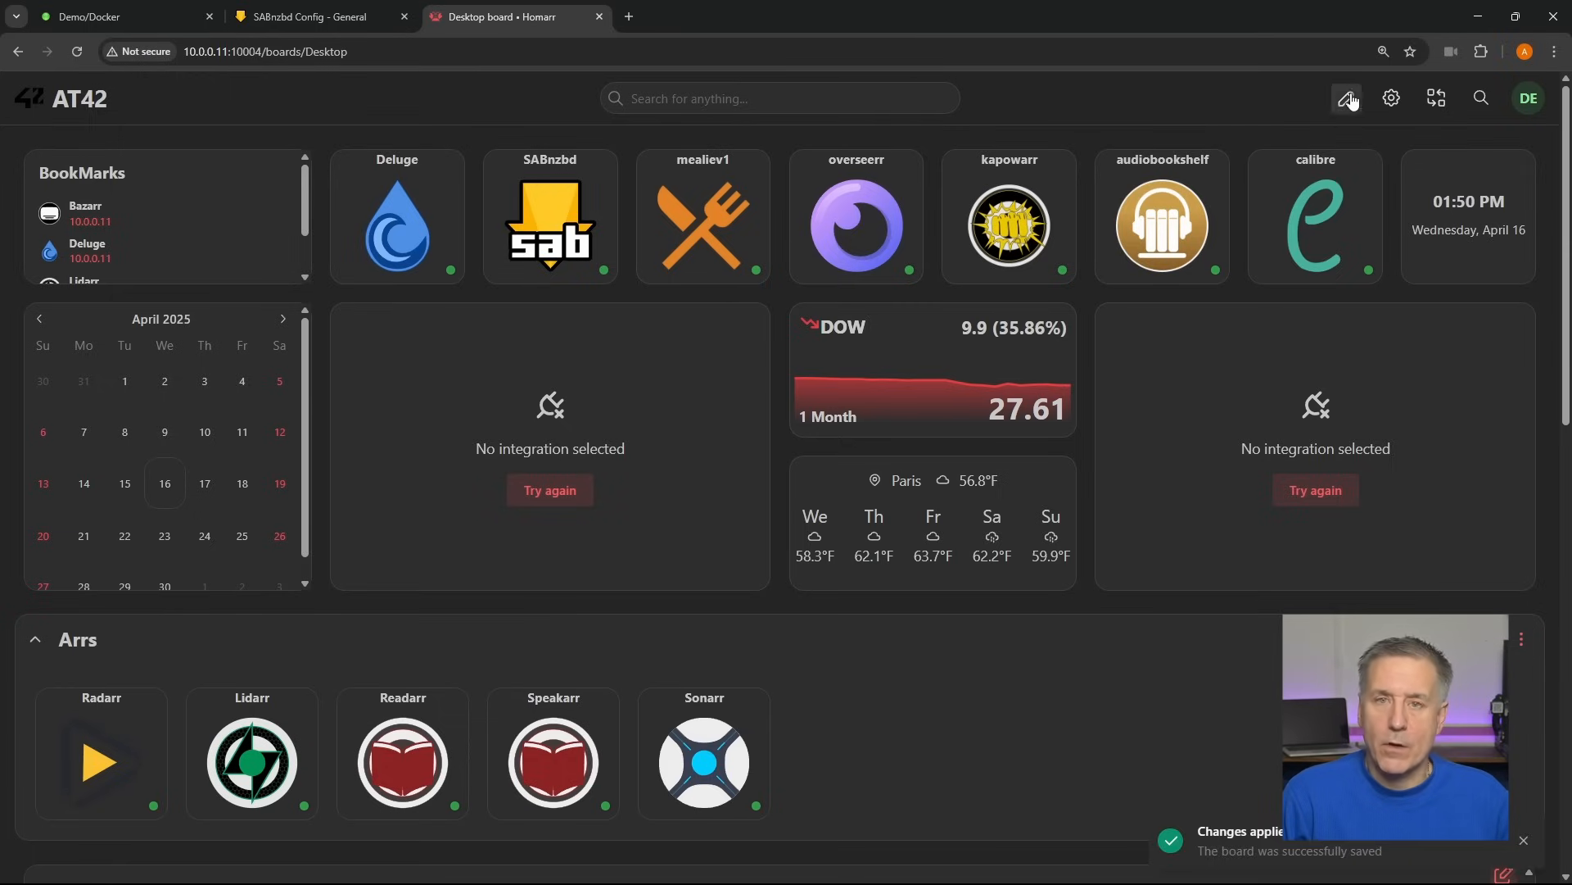
left_click(1349, 100)
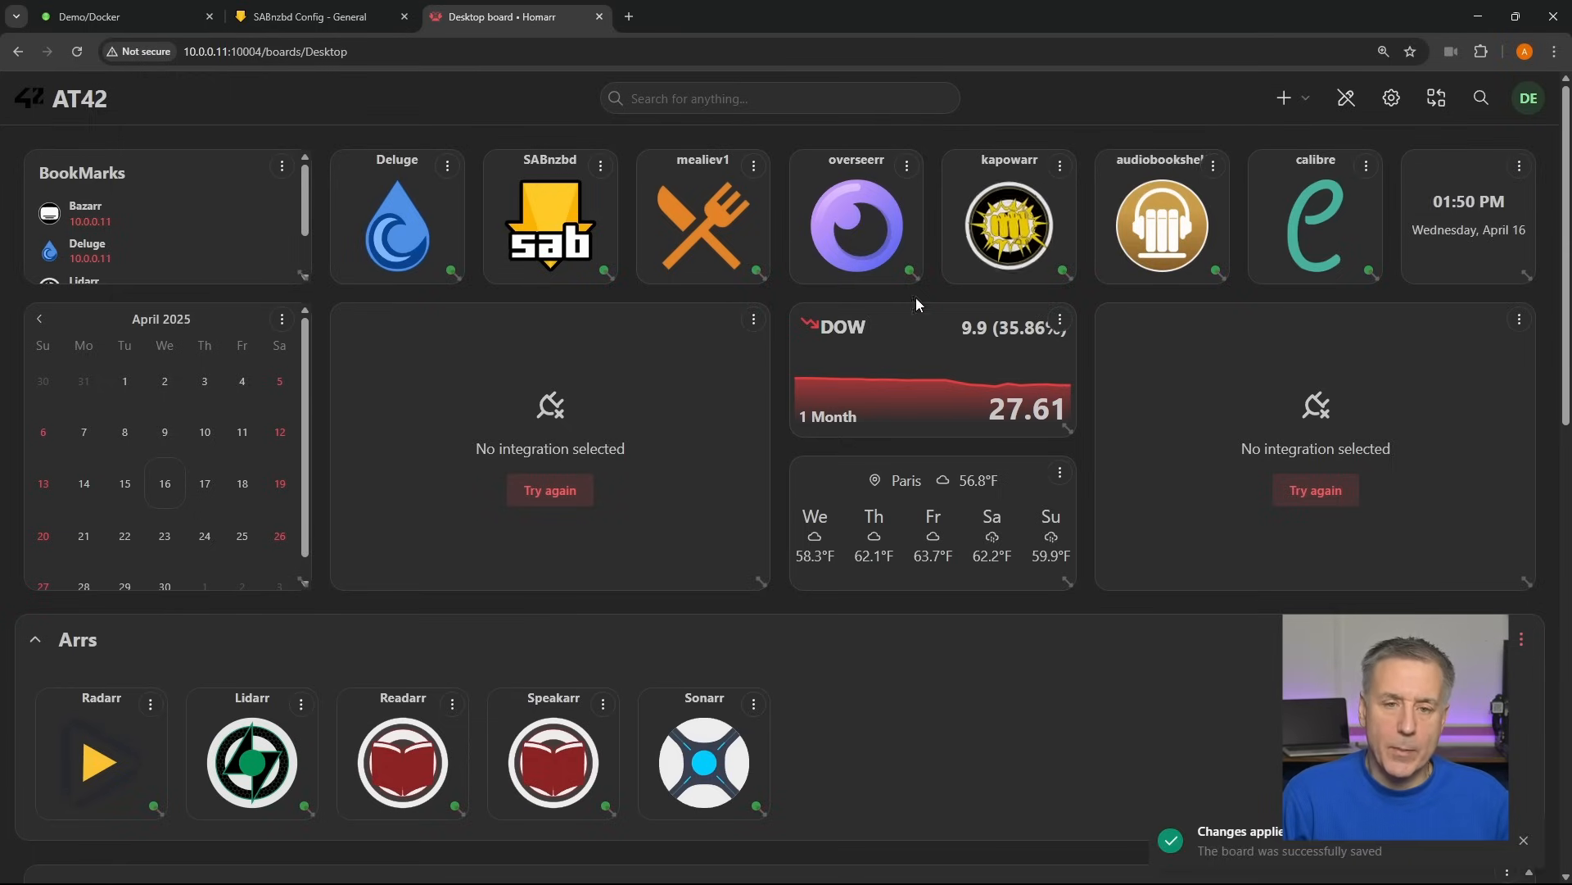
left_click(754, 327)
left_click(791, 345)
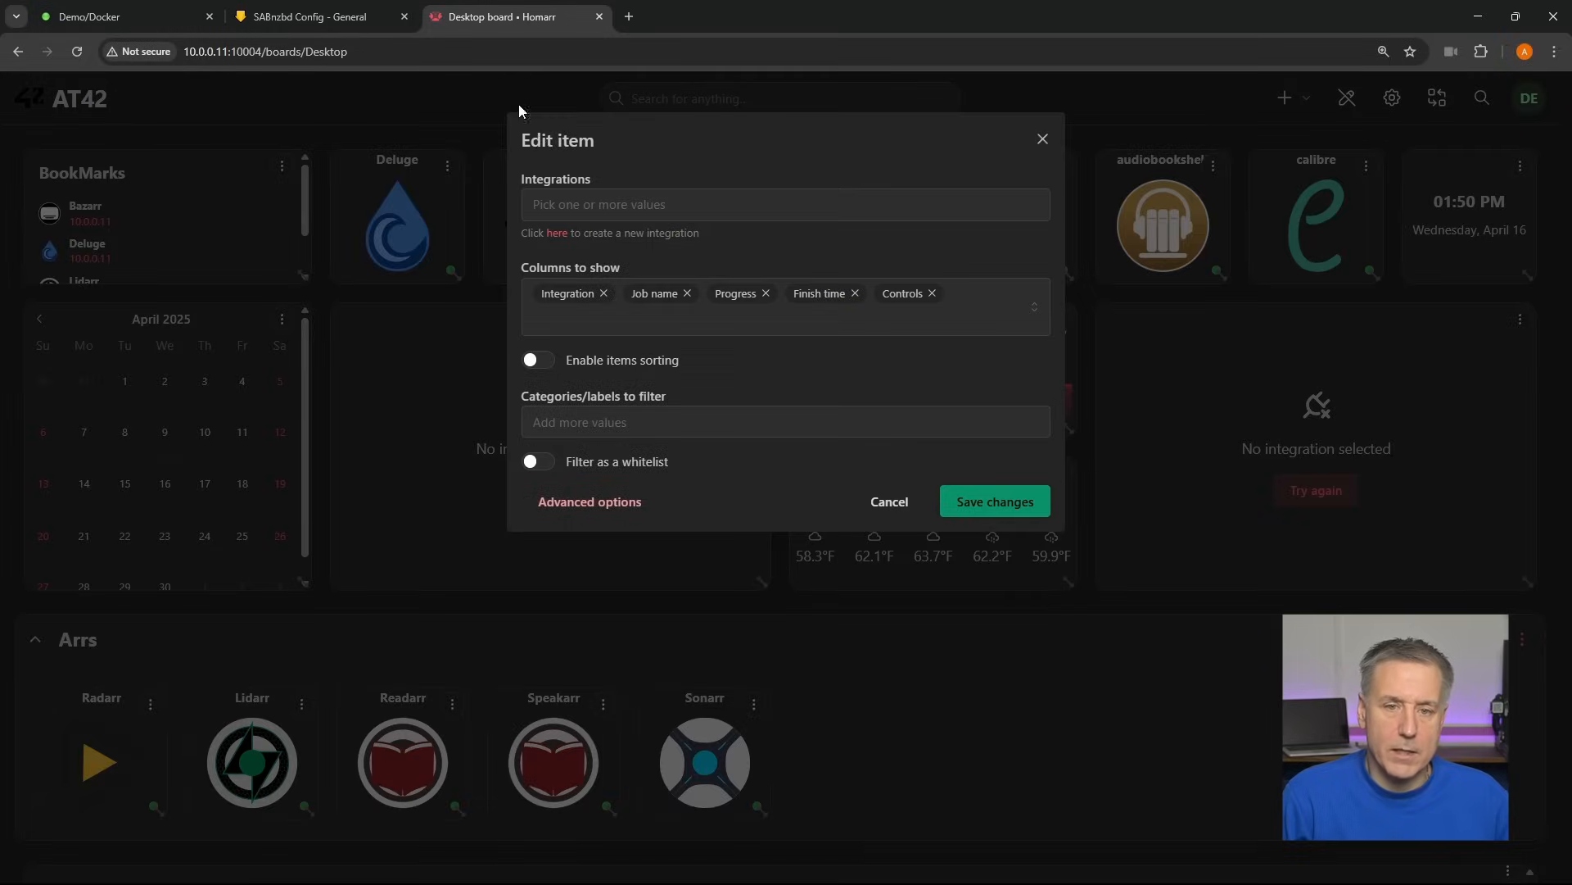
left_click(588, 205)
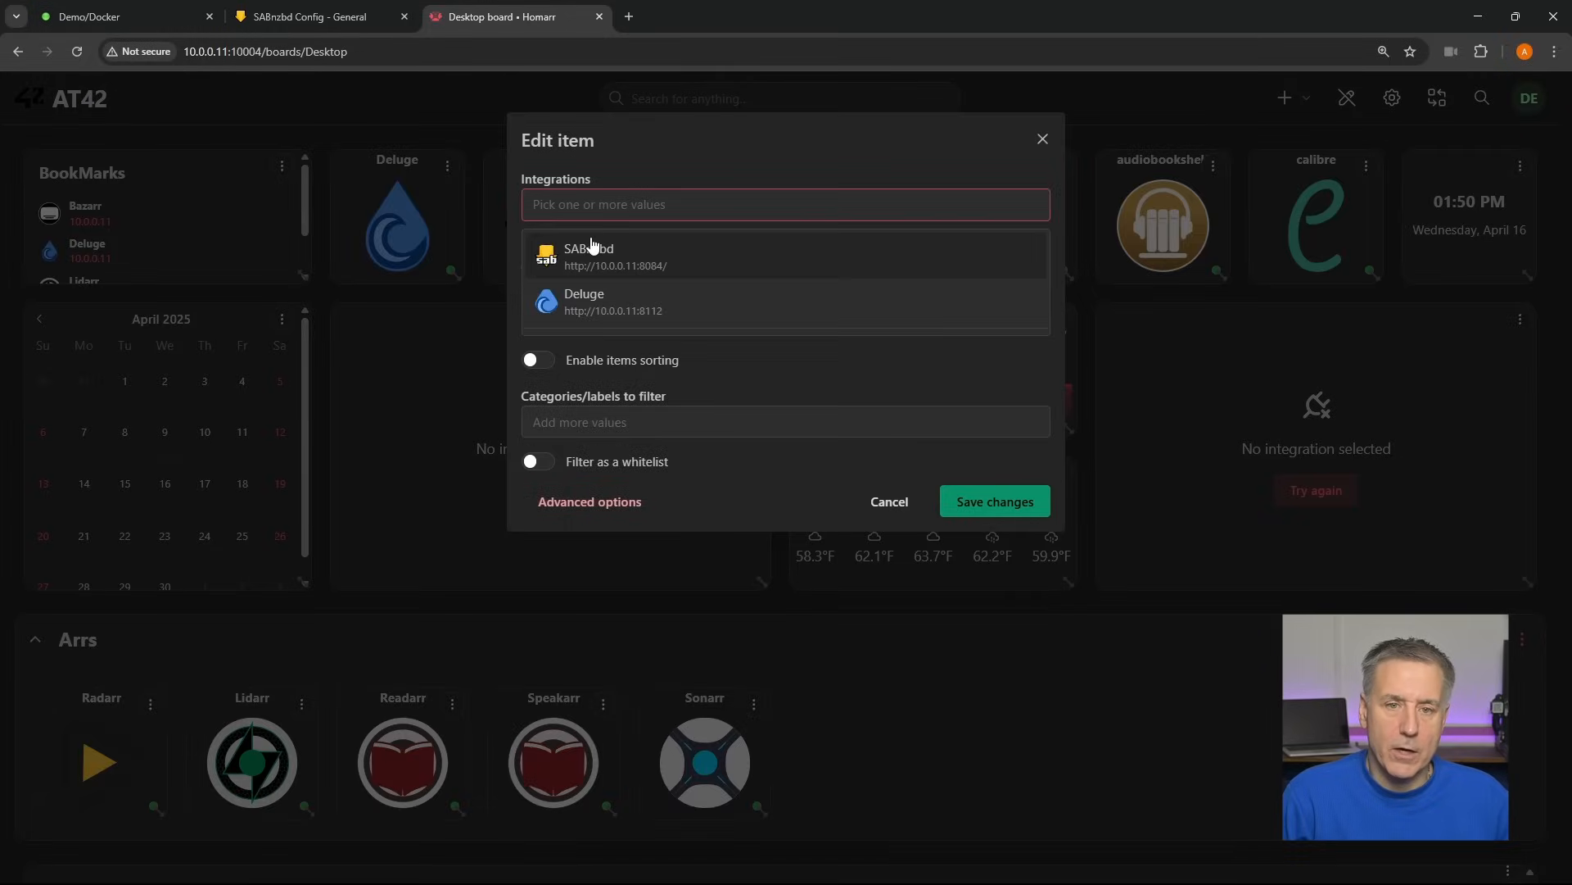
left_click(609, 308)
left_click(995, 637)
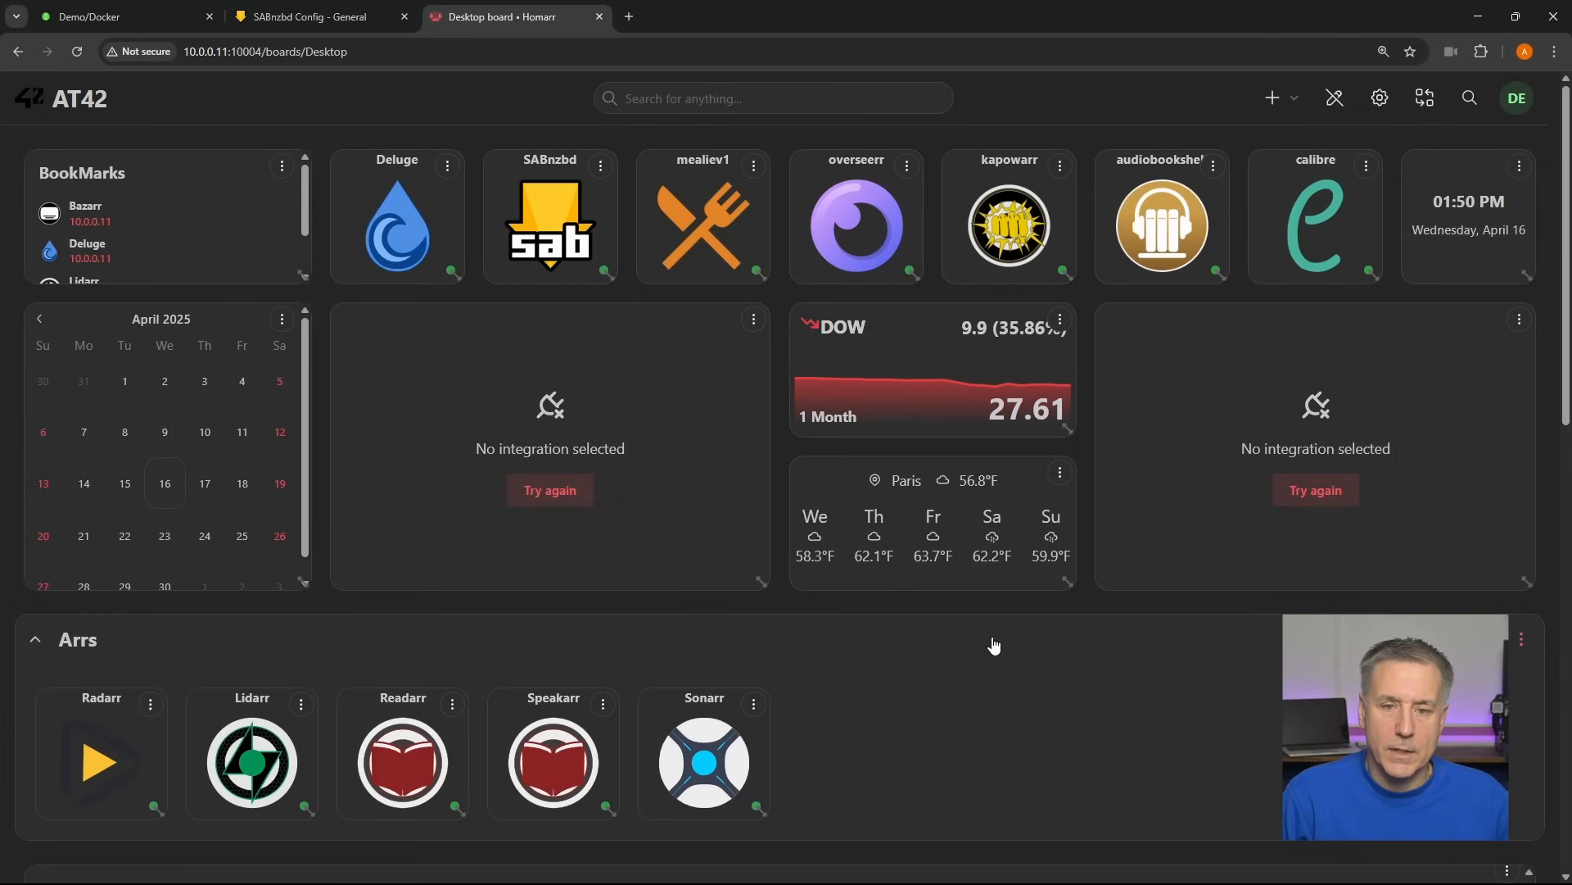
- Assign the SABnzbd integration to the empty download widget beside the stock and weather widgets
left_click(1516, 324)
left_click(1396, 352)
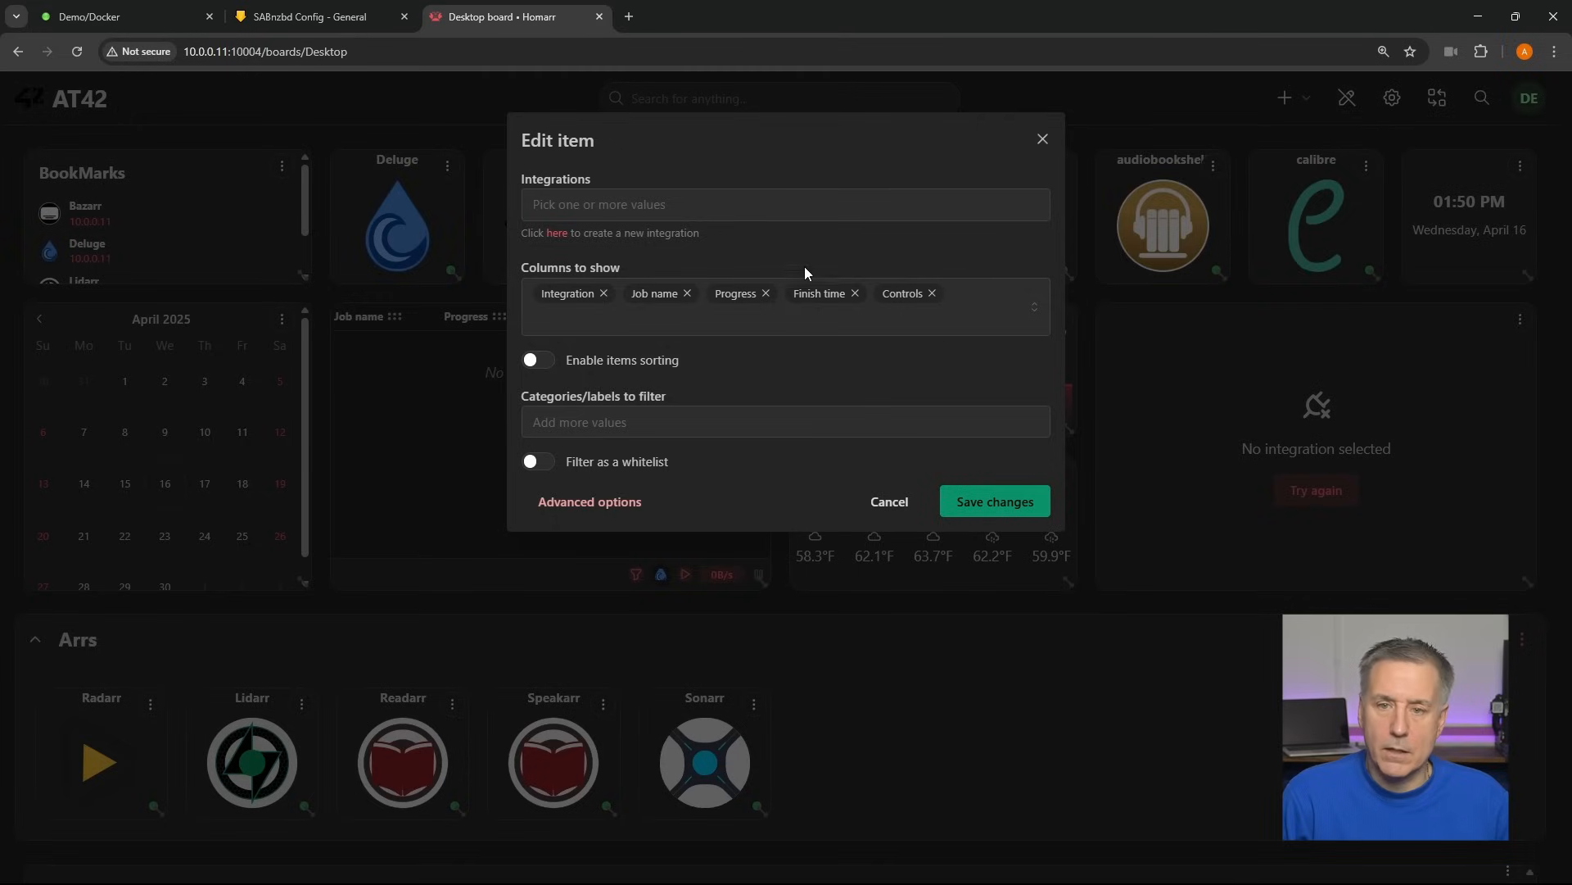
left_click(736, 215)
left_click(599, 256)
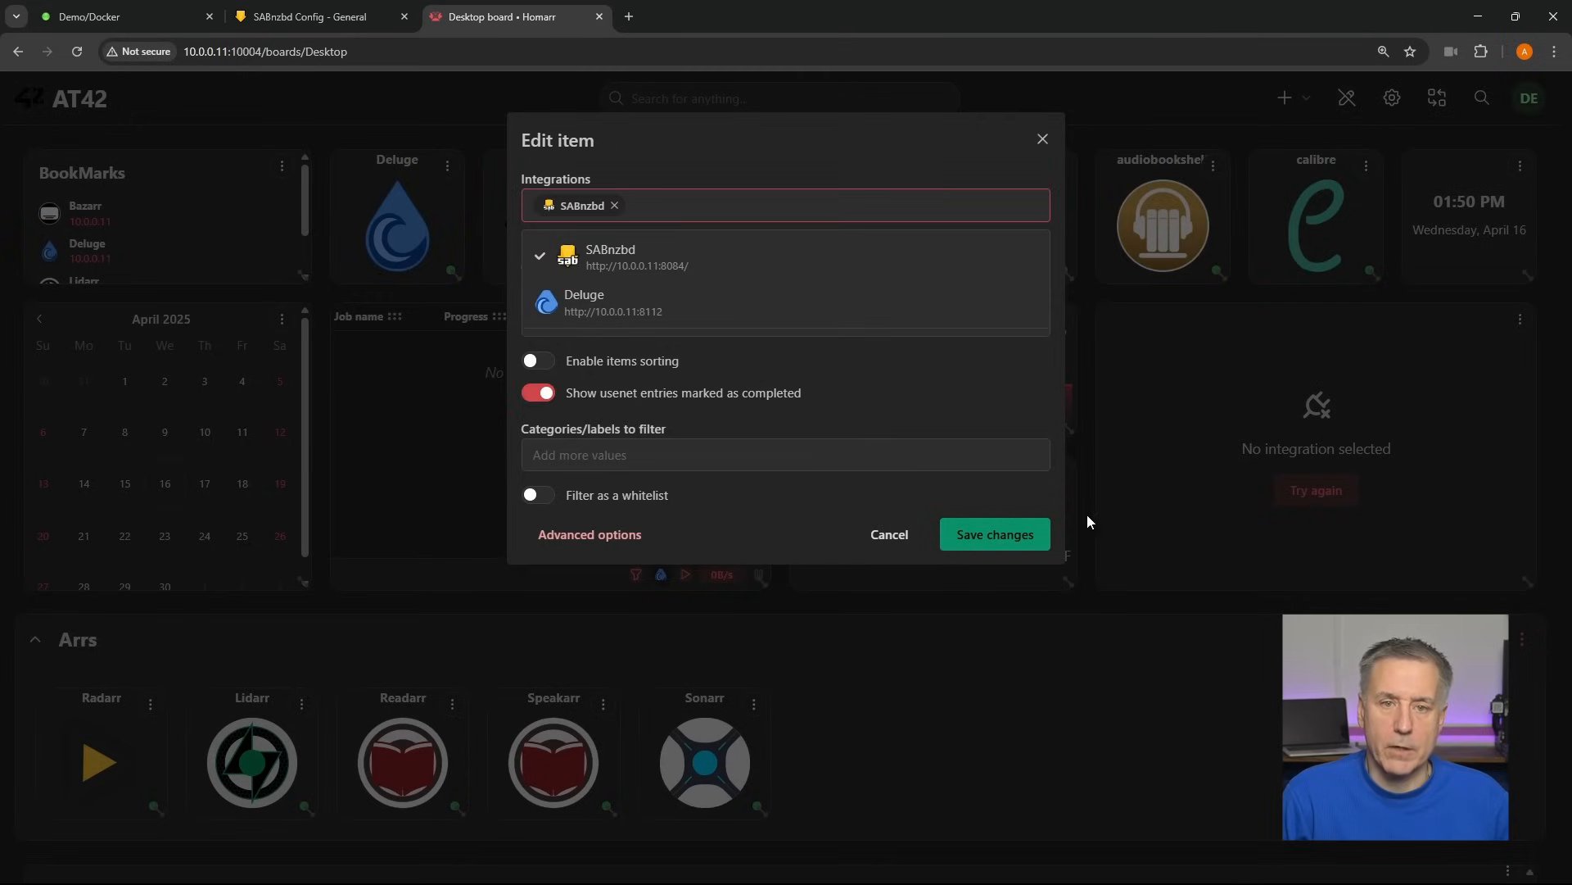
left_click(971, 538)
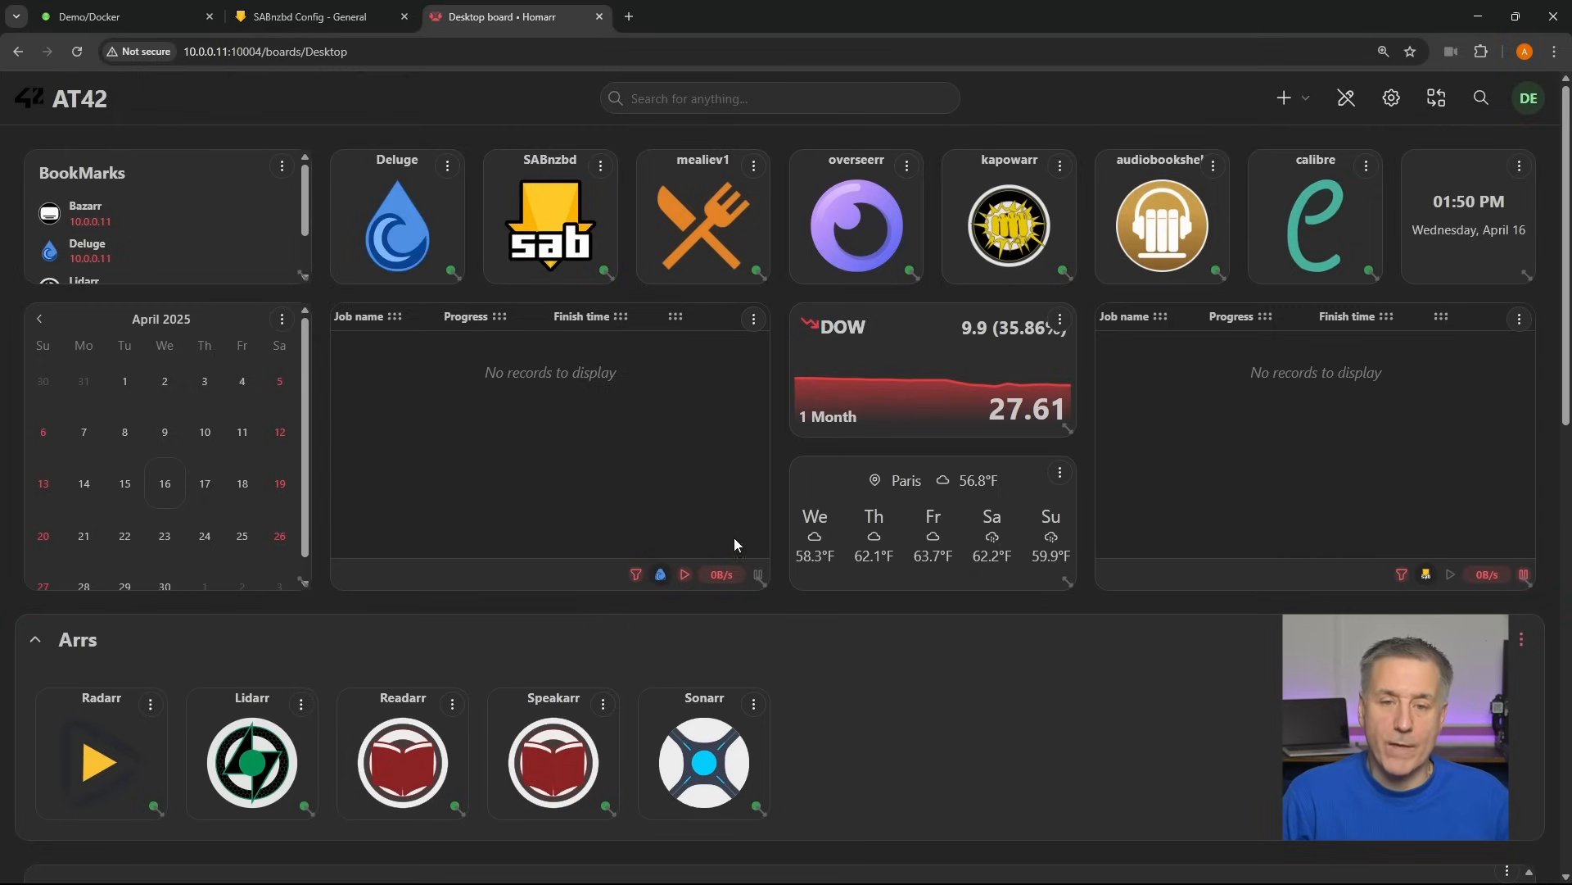
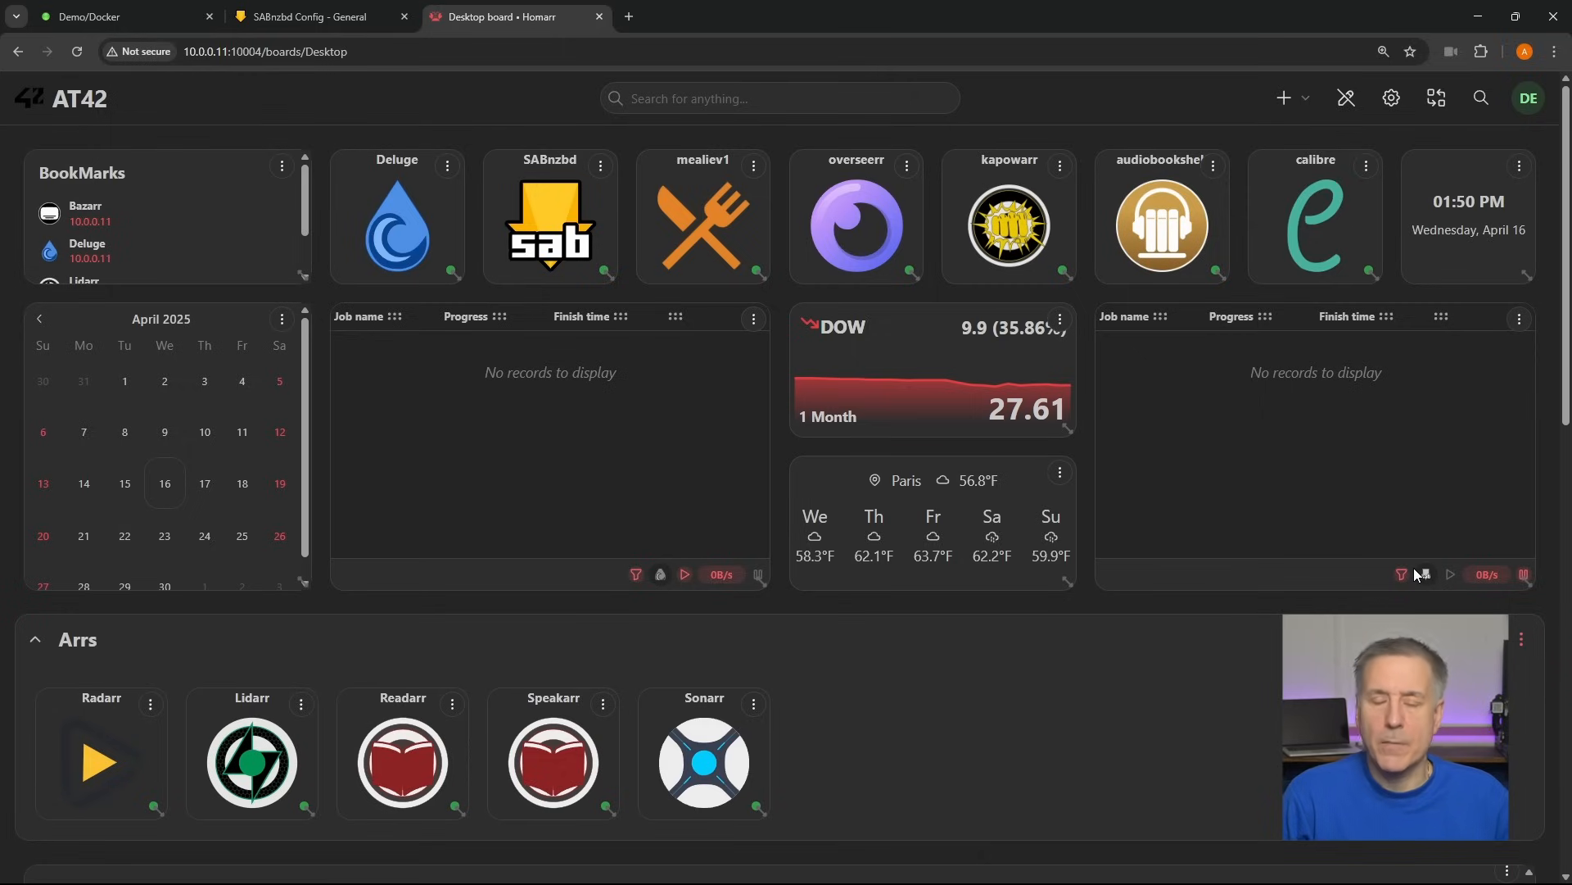
- Give the Deluge download widget a blue border color in its advanced options and save the item
left_click(754, 321)
left_click(837, 358)
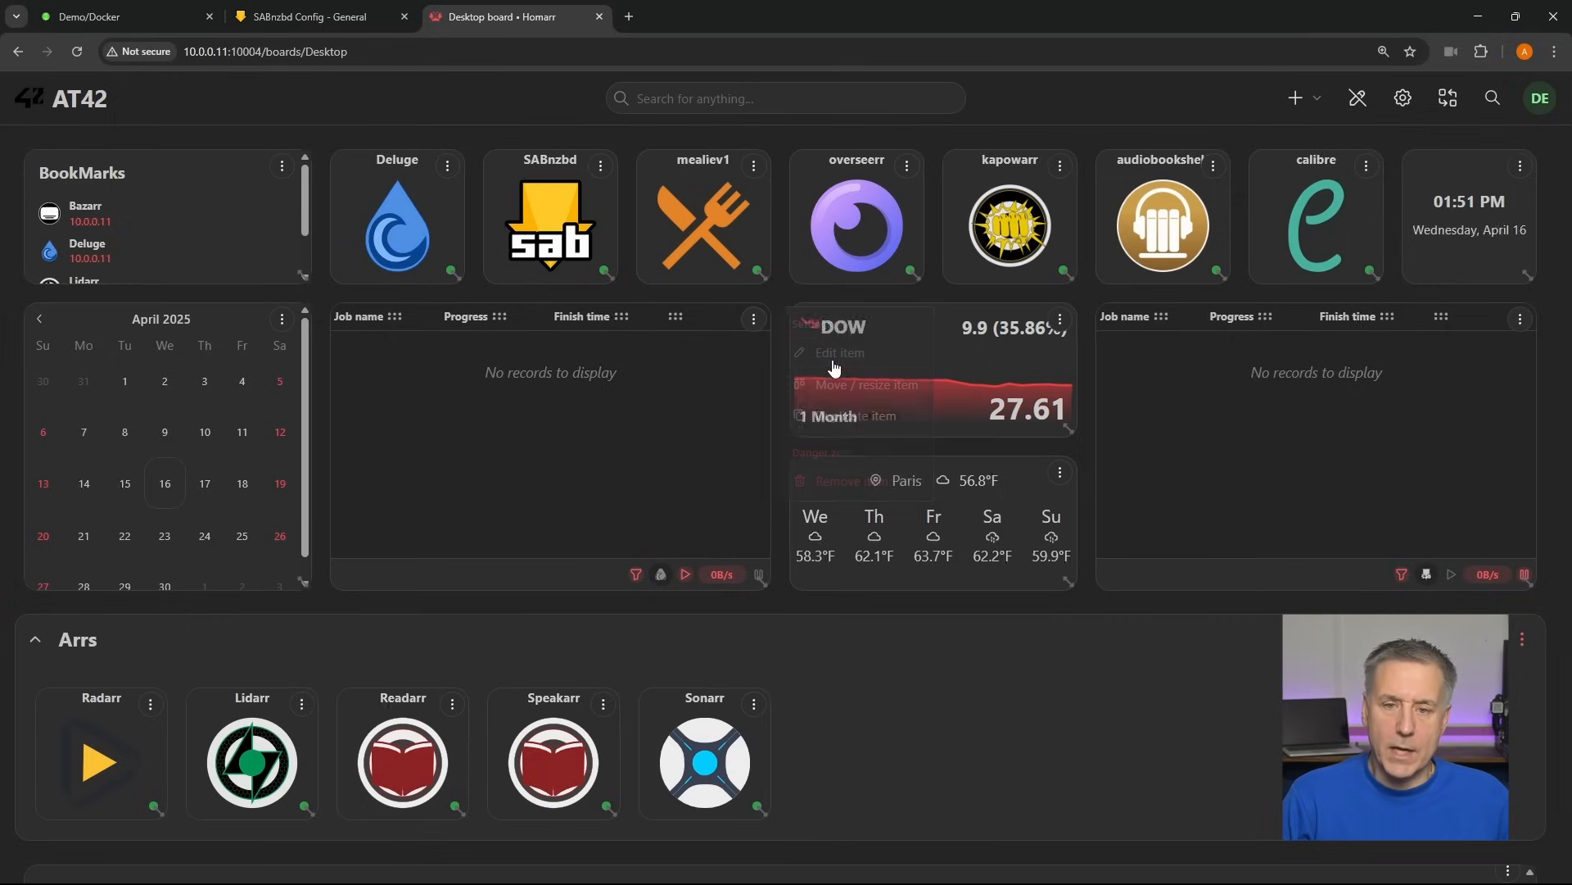
left_click(595, 639)
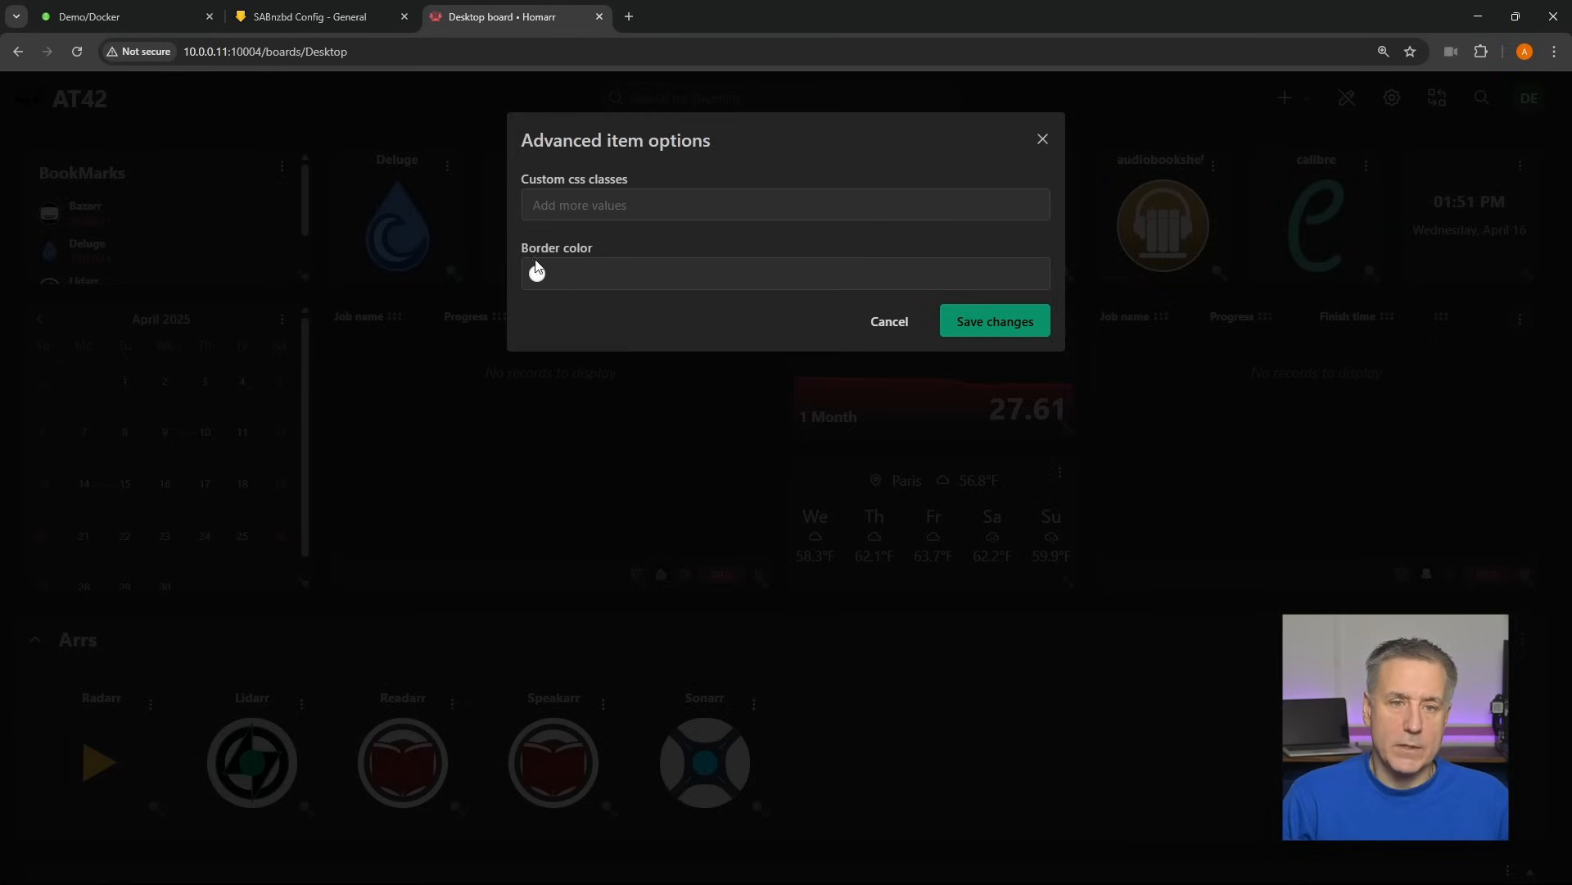
left_click(674, 276)
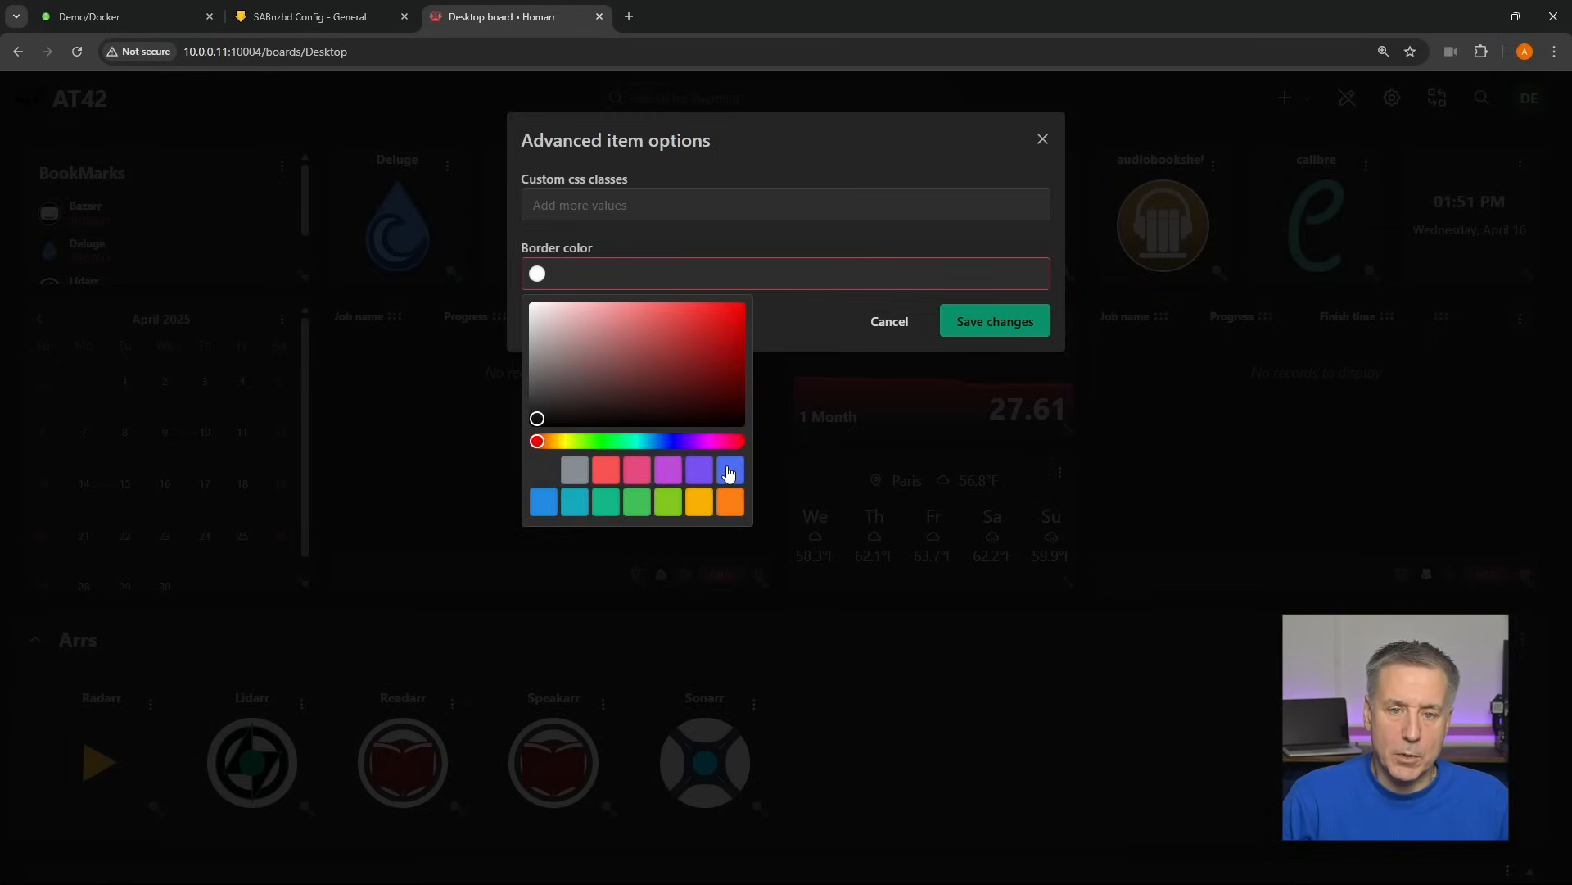
left_click(720, 471)
left_click(985, 321)
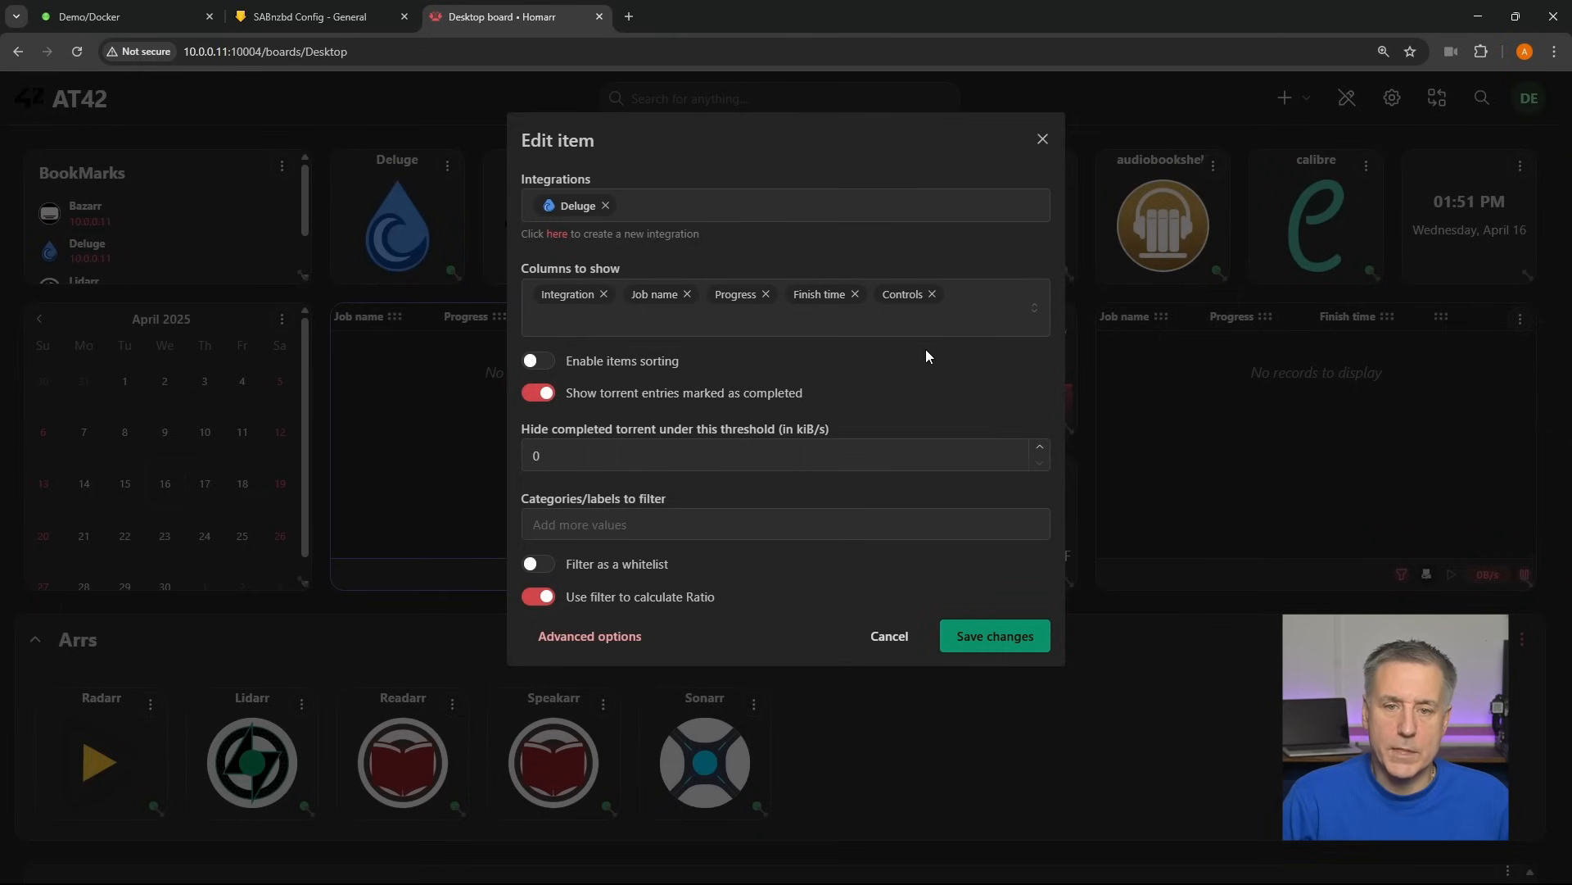
left_click(995, 636)
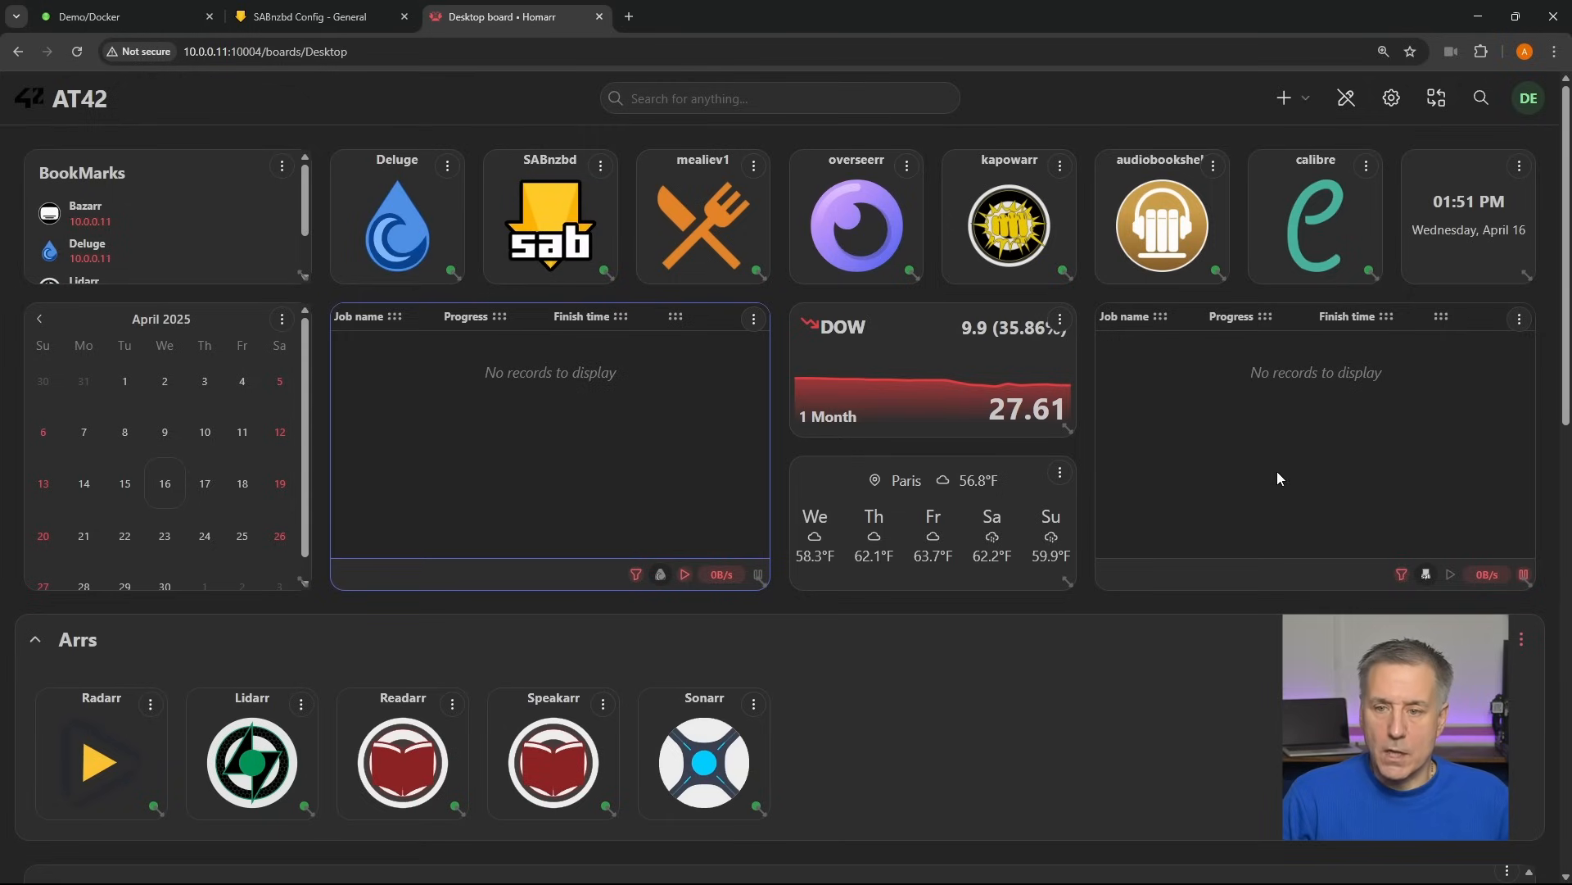
- Give the SABnzbd download widget a yellow-orange border color in its advanced options, then save the item and the board
left_click(1519, 320)
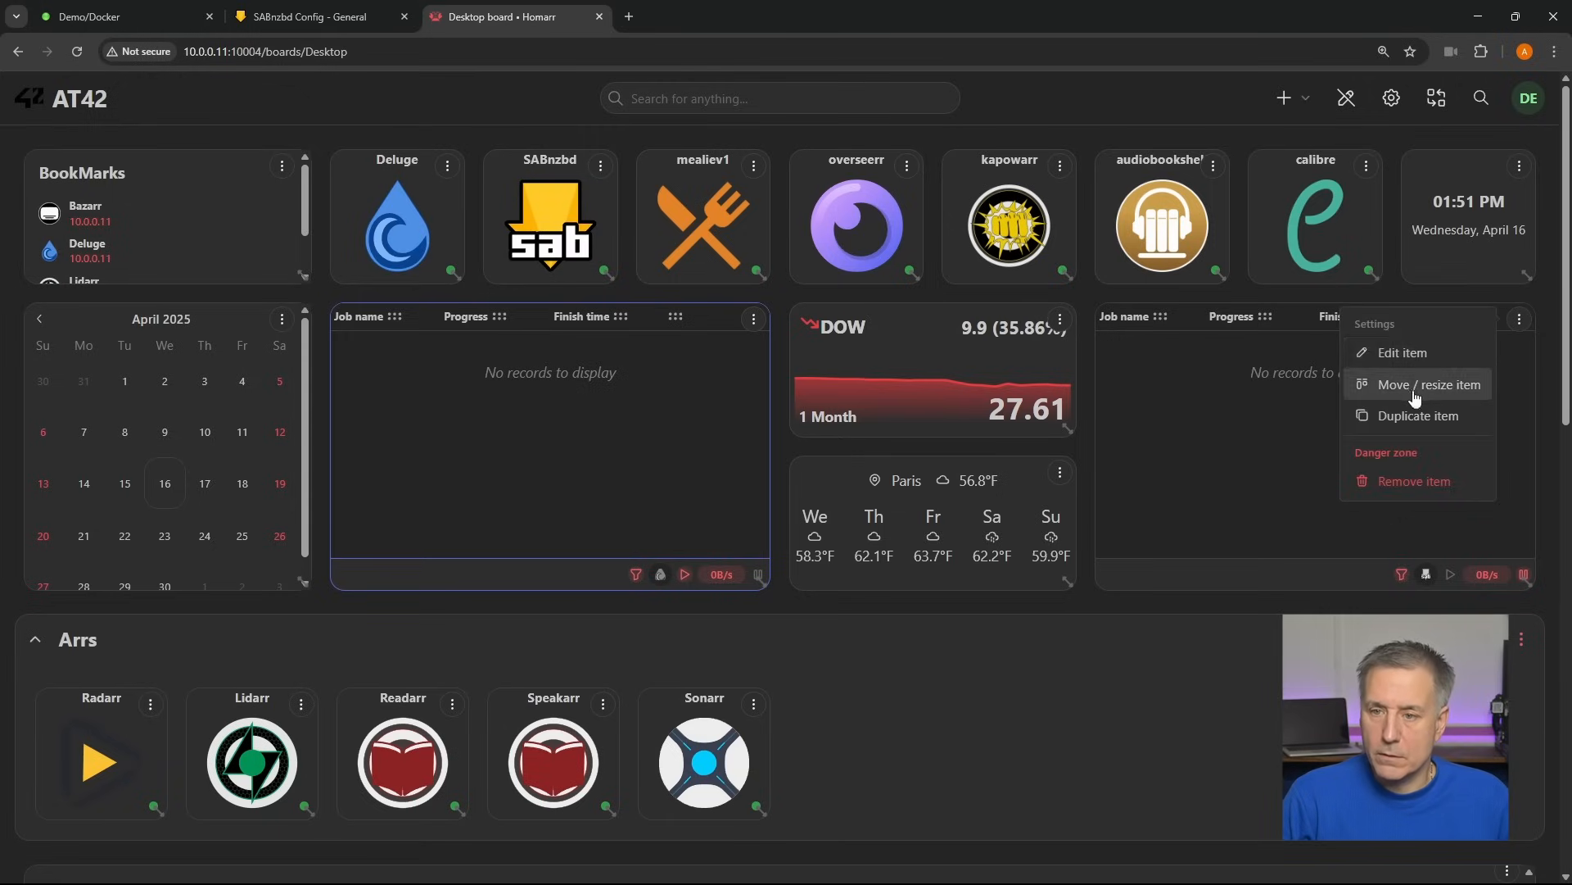
left_click(1402, 354)
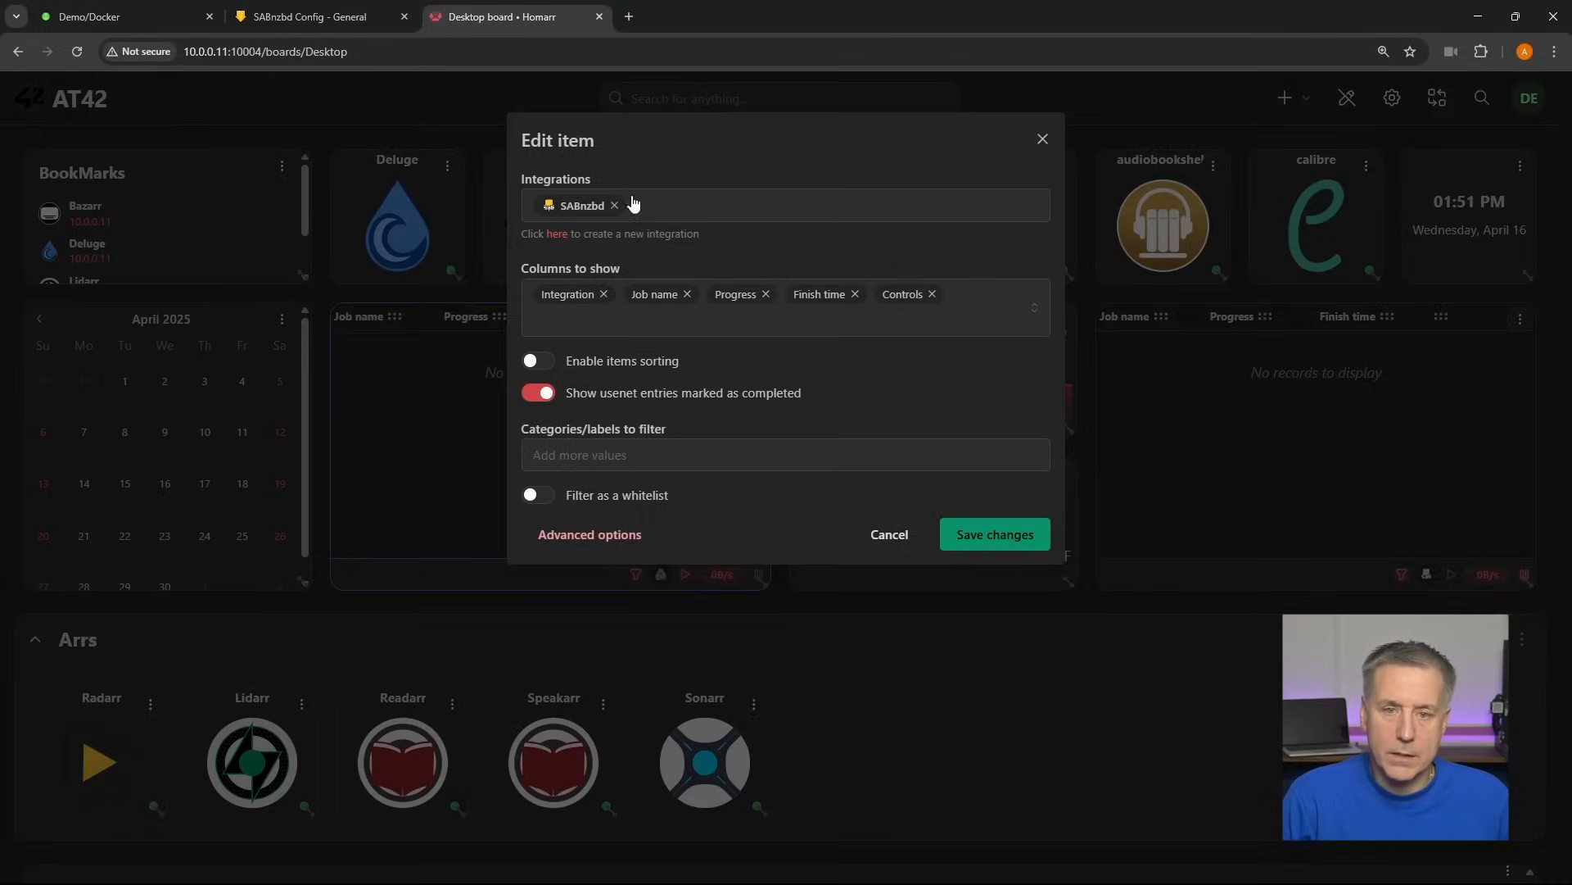
left_click(639, 534)
left_click(591, 276)
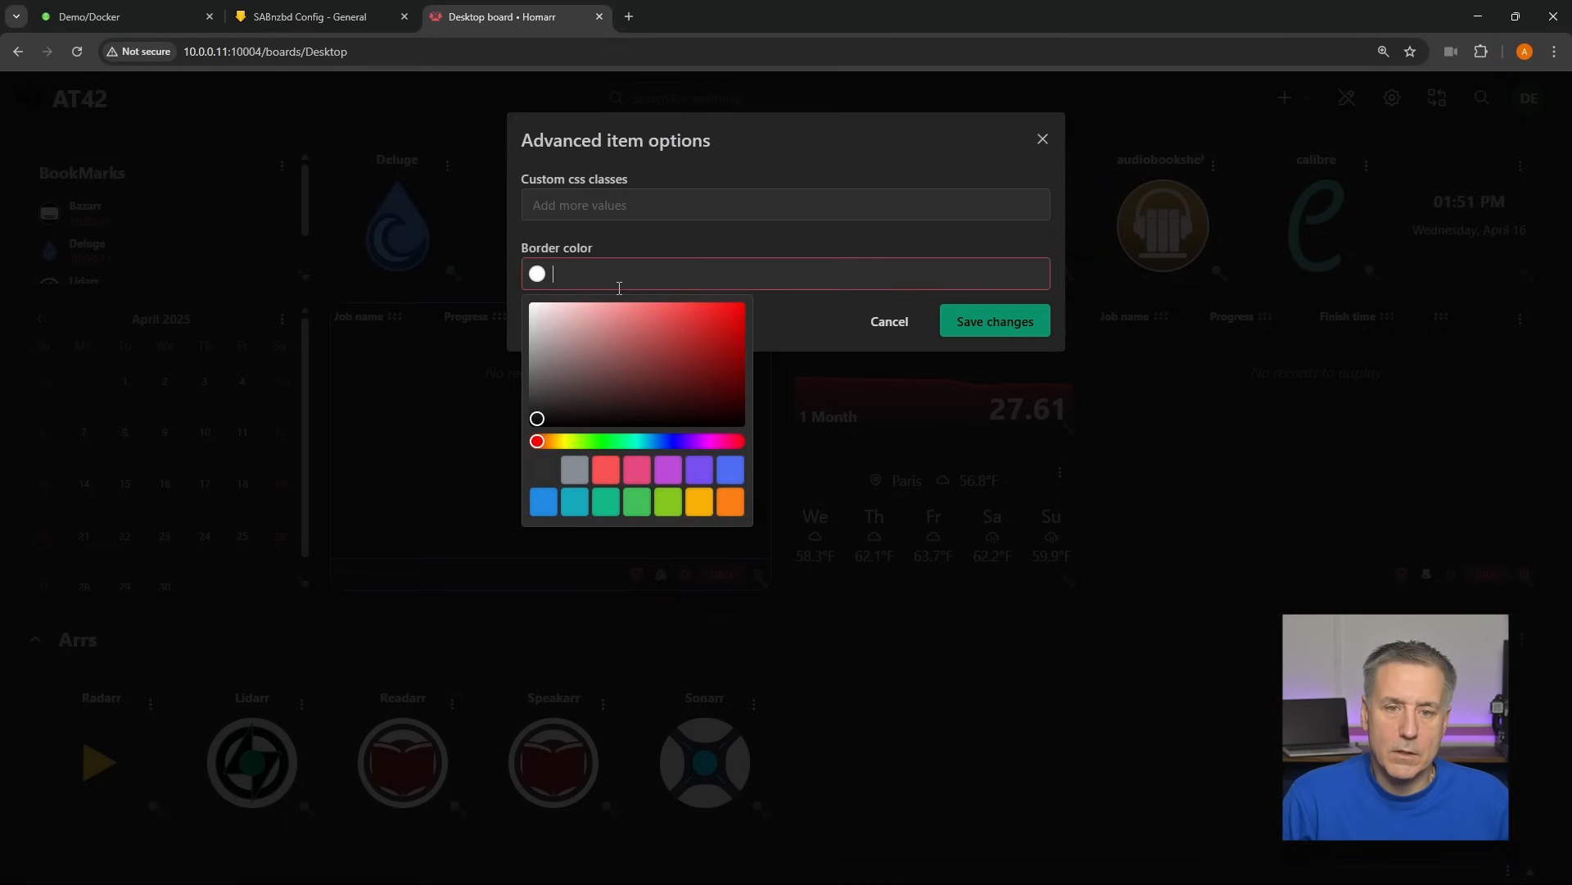
left_click(725, 503)
left_click(994, 321)
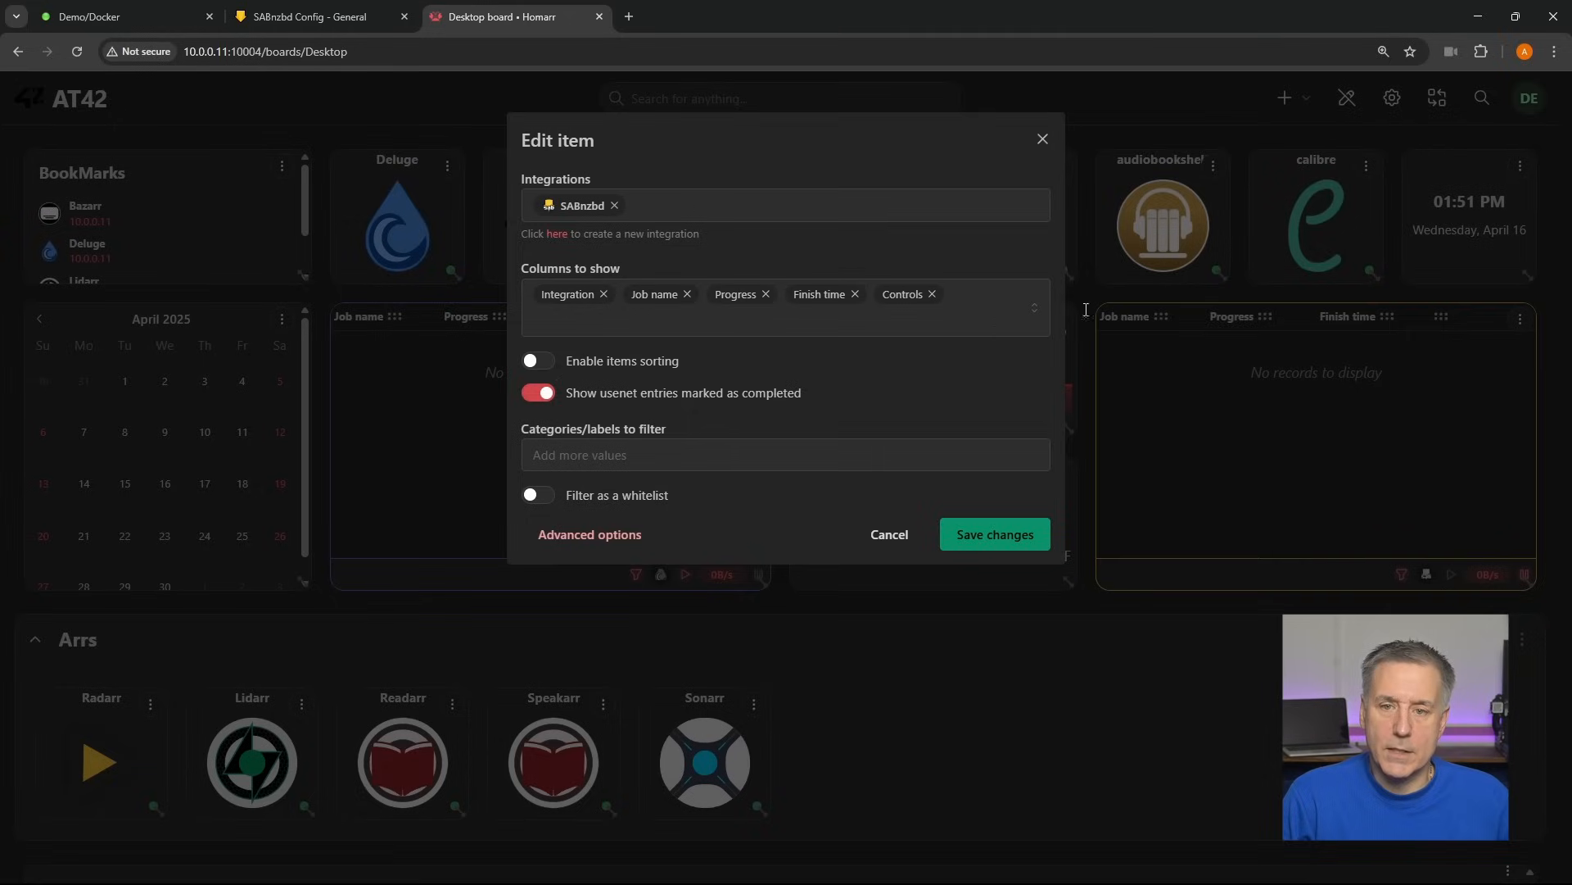
left_click(1024, 541)
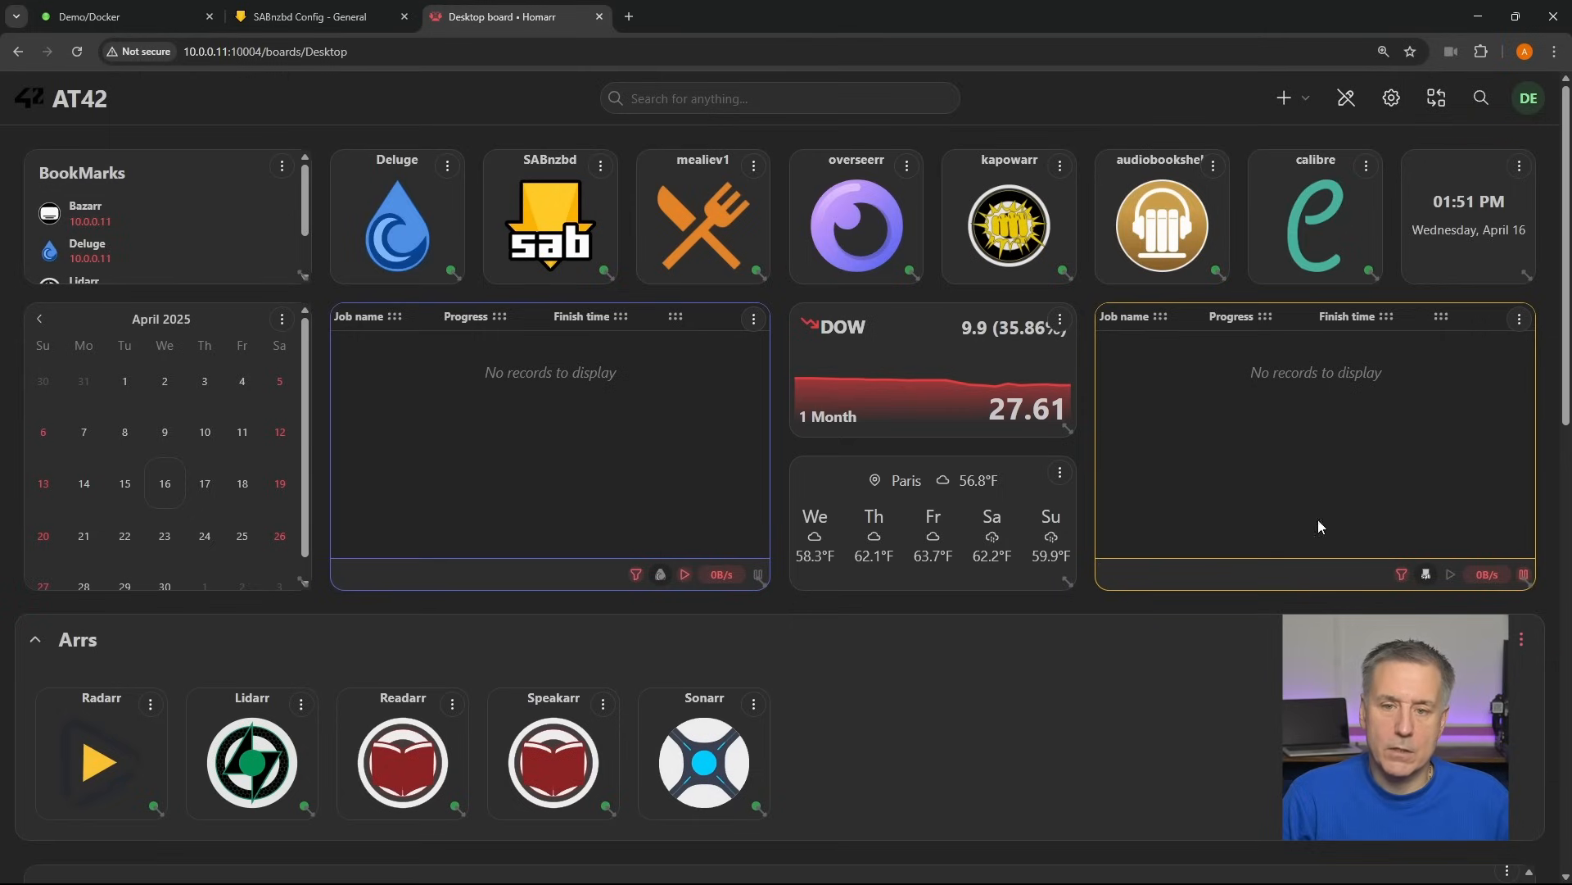
left_click(1347, 98)
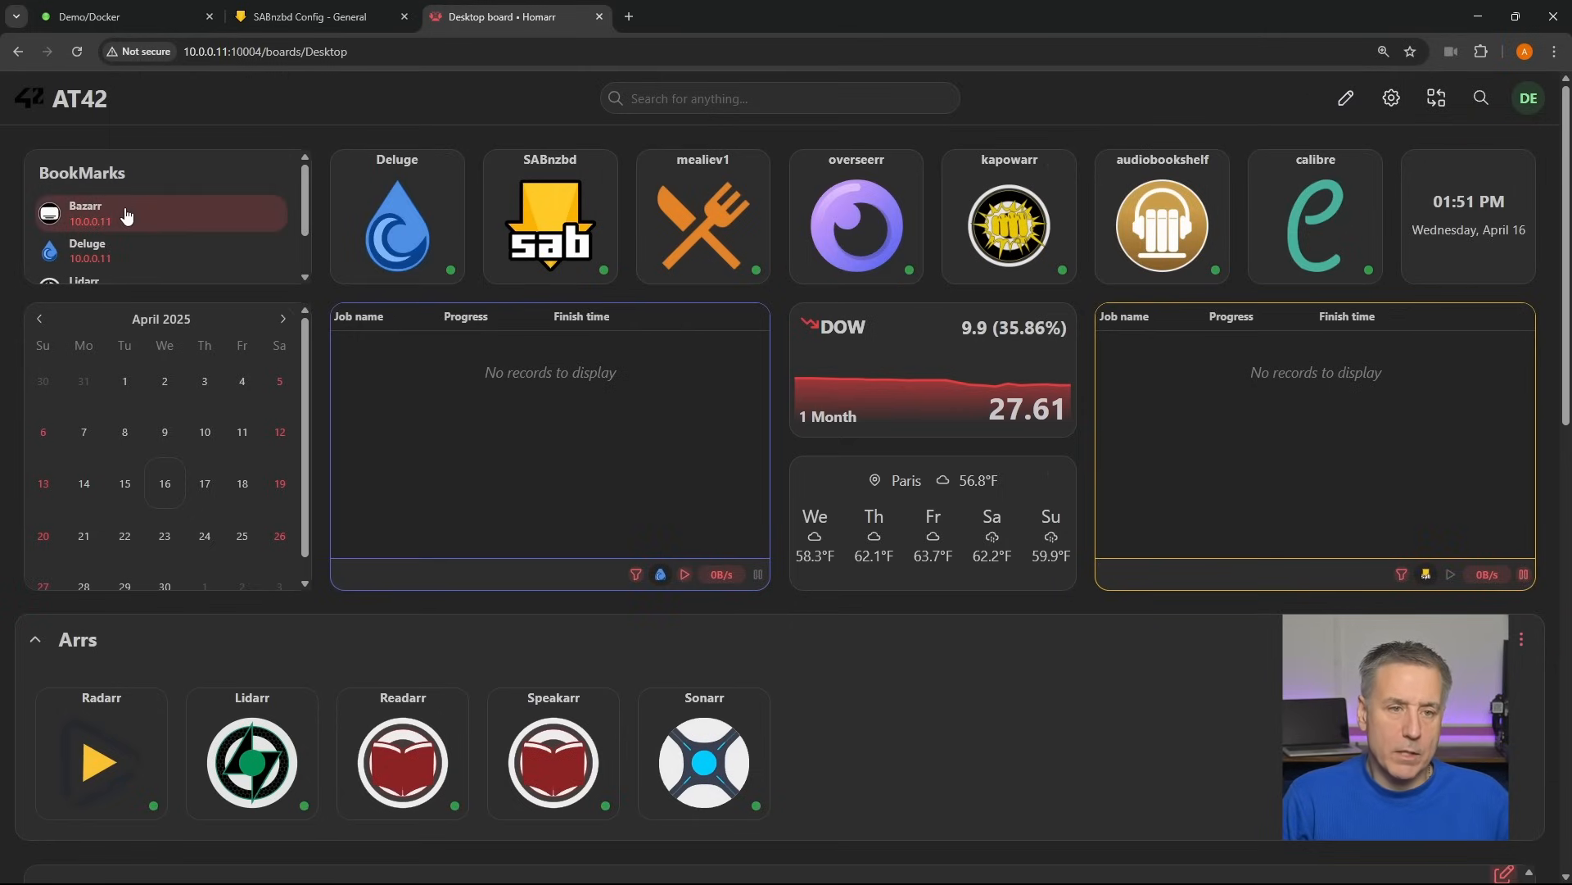
- Look through the BookMarks list, reopen the board for editing, and check which integrations the calendar widget offers
scroll(115, 209, "down", 3)
scroll(103, 231, "up", 2)
scroll(119, 221, "up", 1)
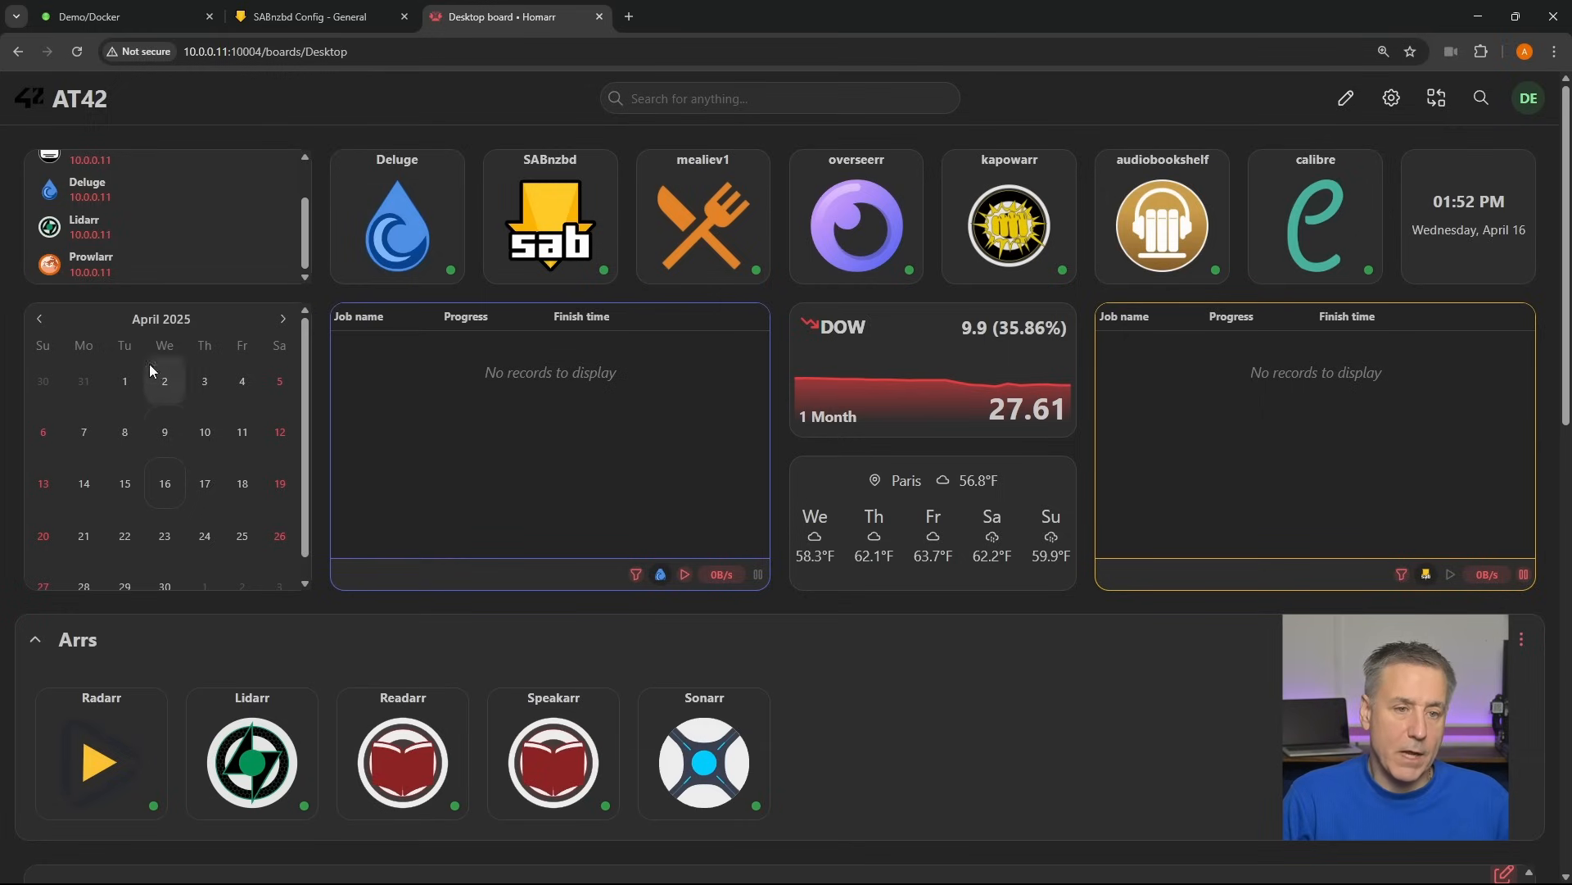
key("ctrl+e")
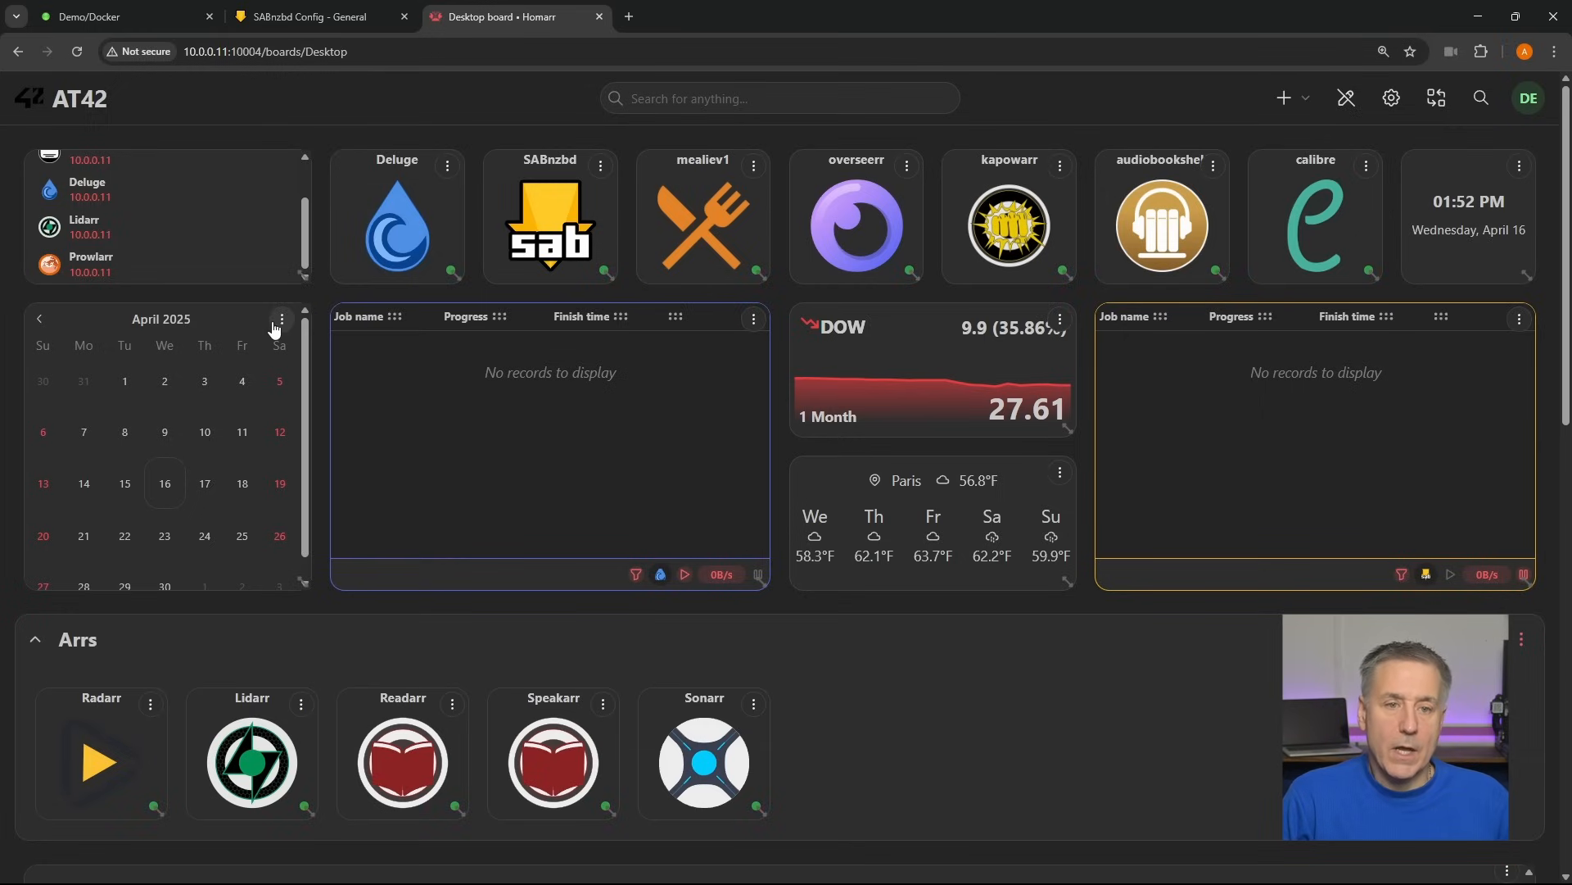
left_click(281, 319)
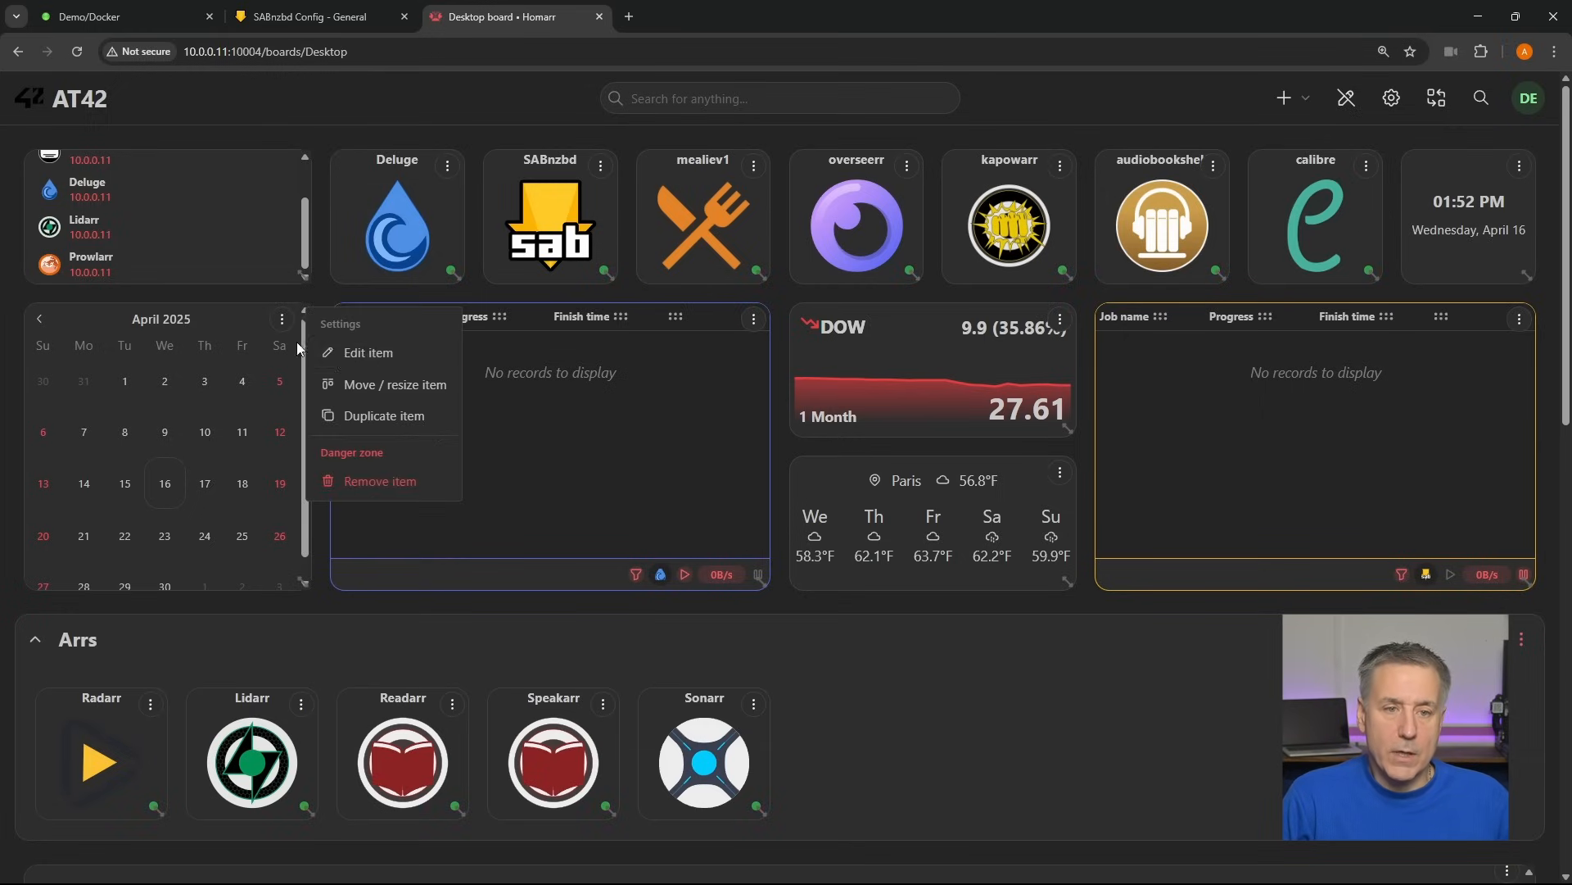
left_click(379, 359)
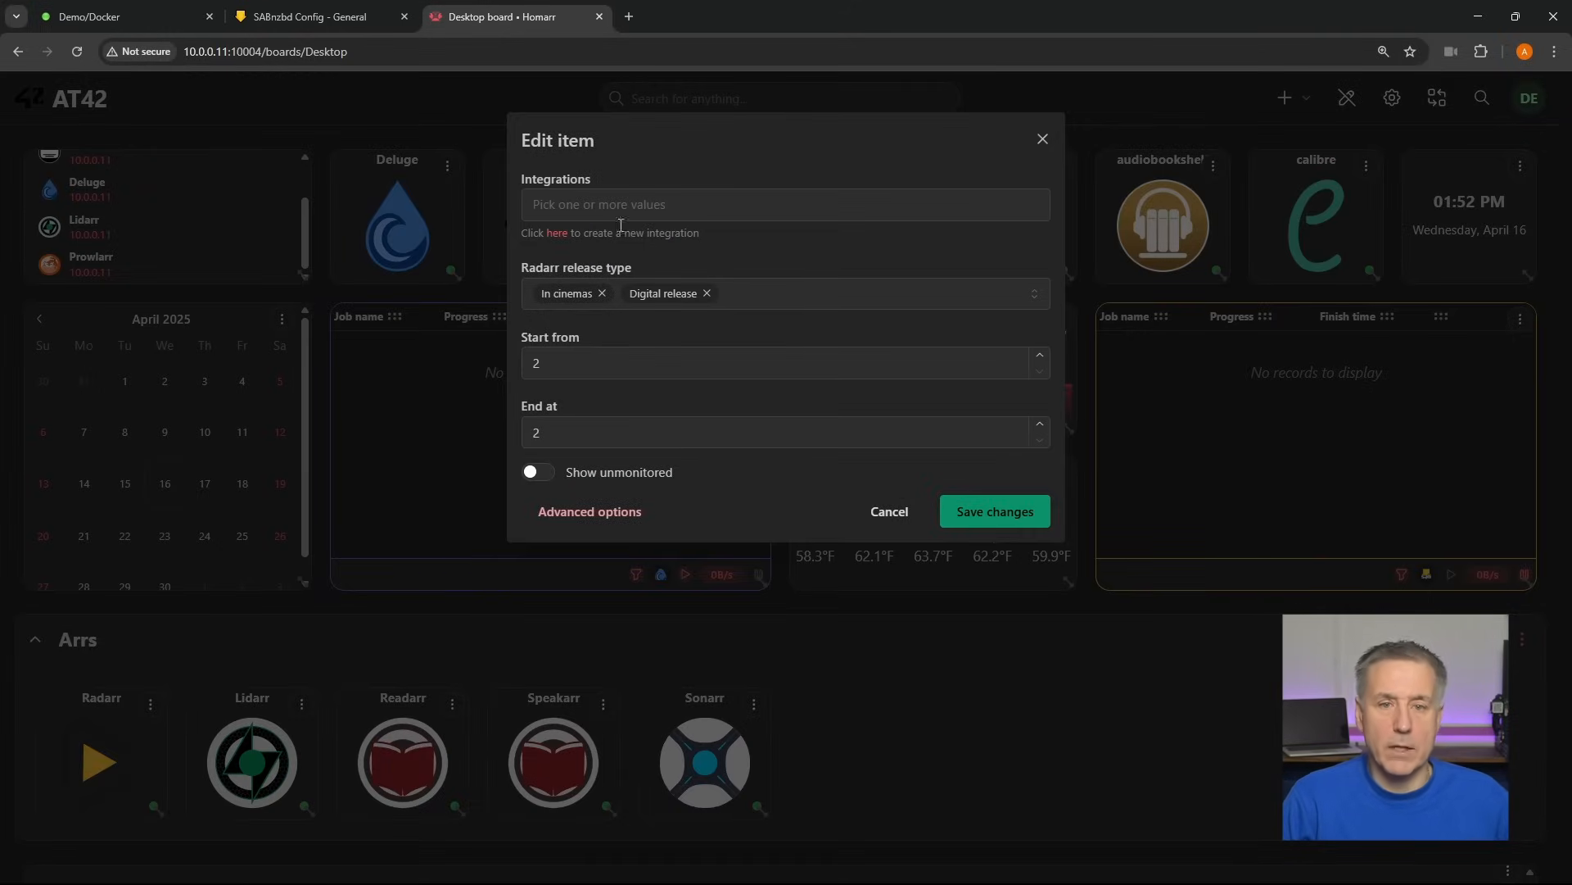
left_click(668, 219)
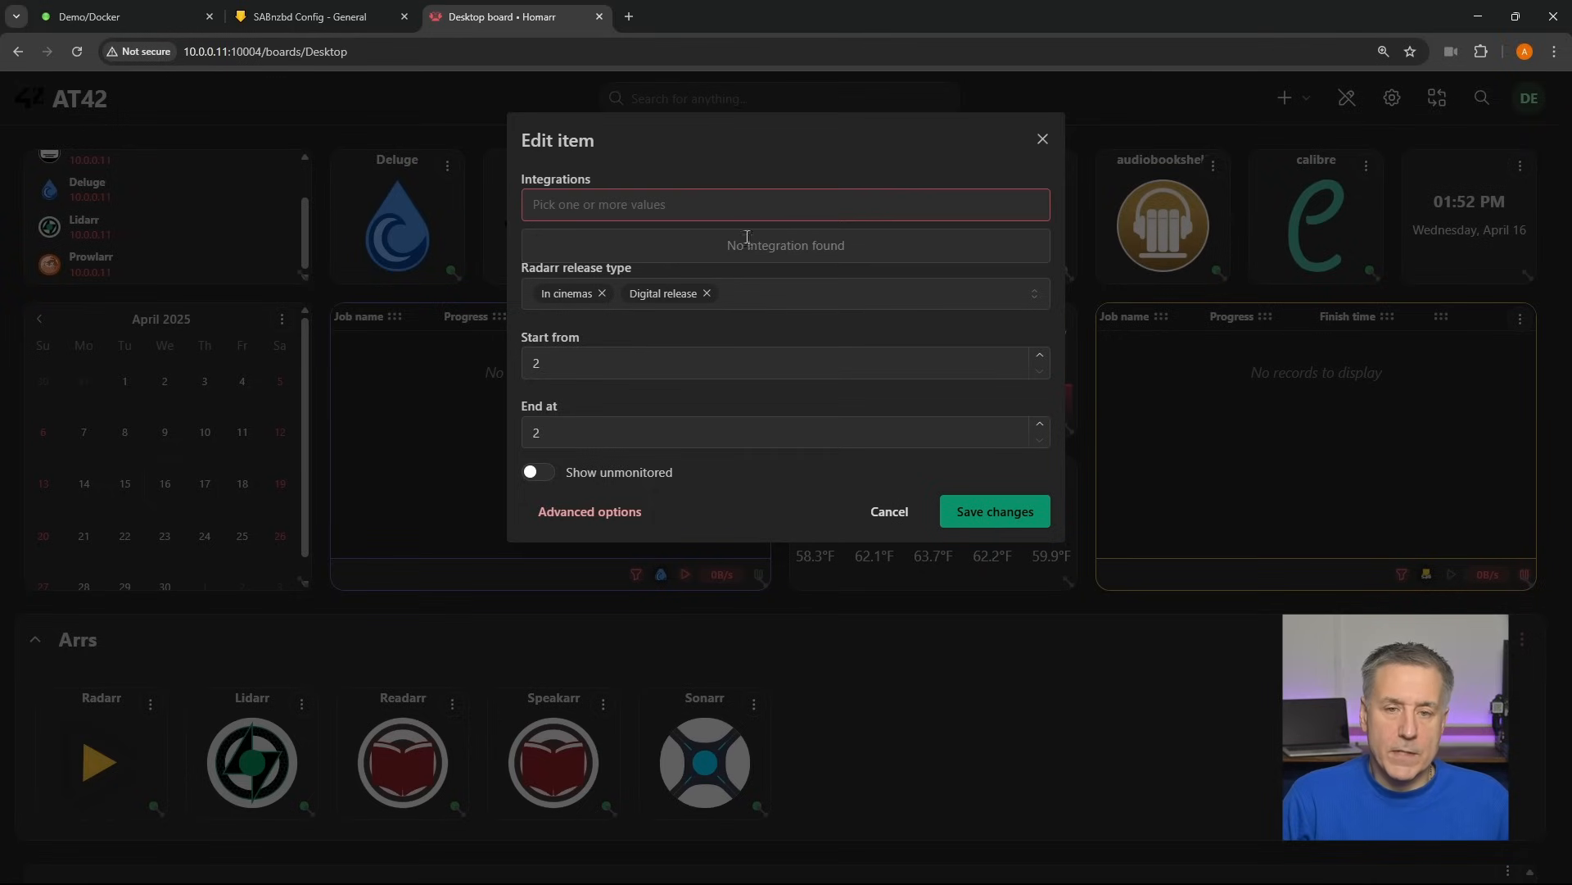
left_click(678, 213)
left_click(638, 206)
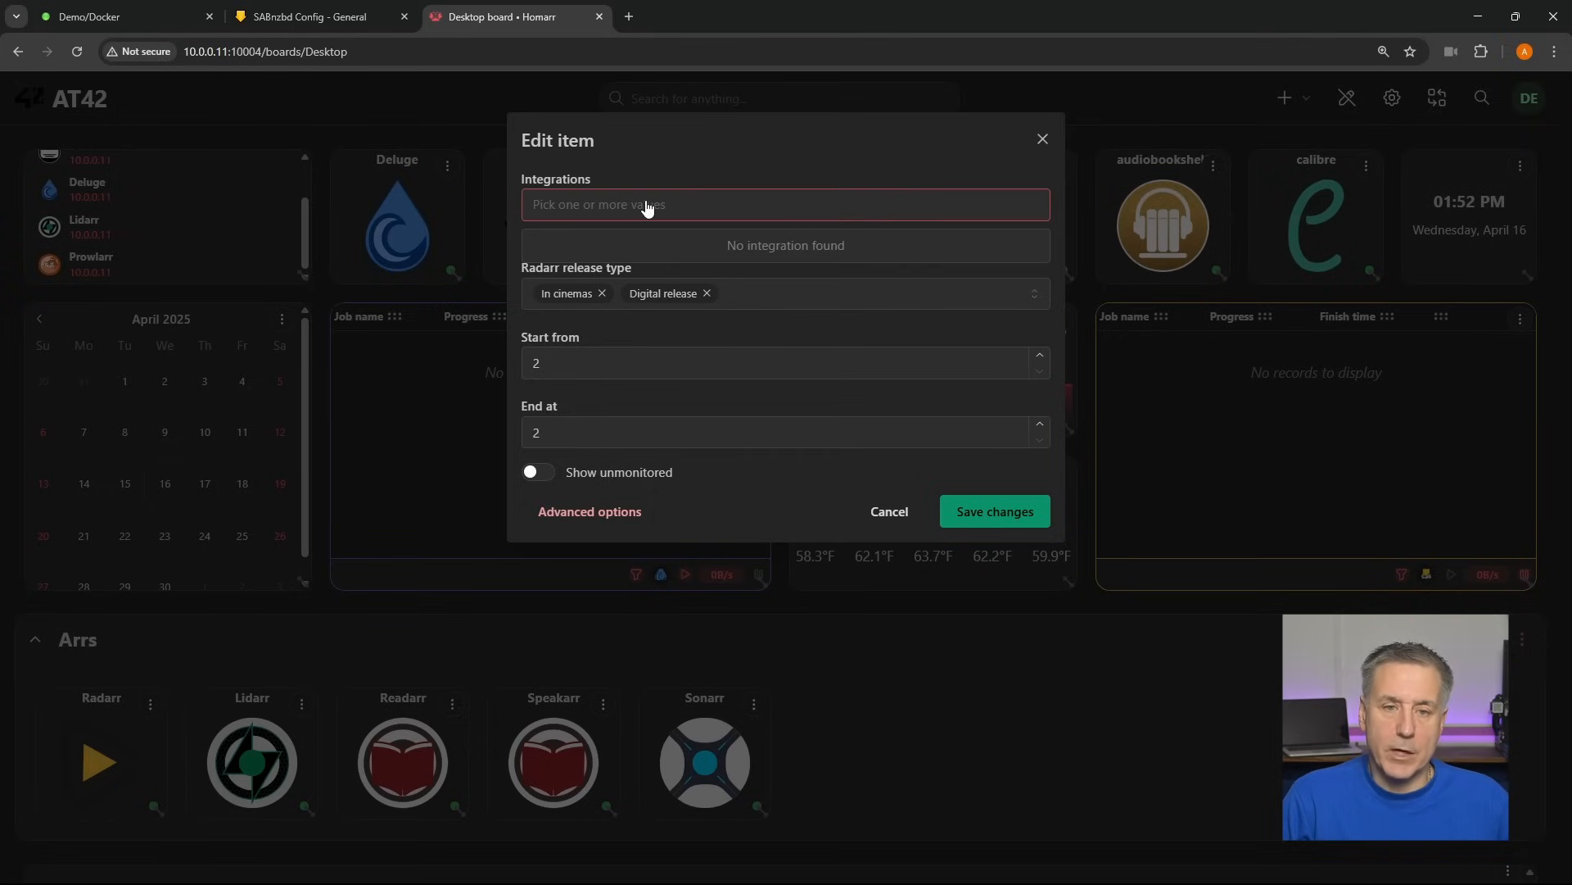
left_click(607, 211)
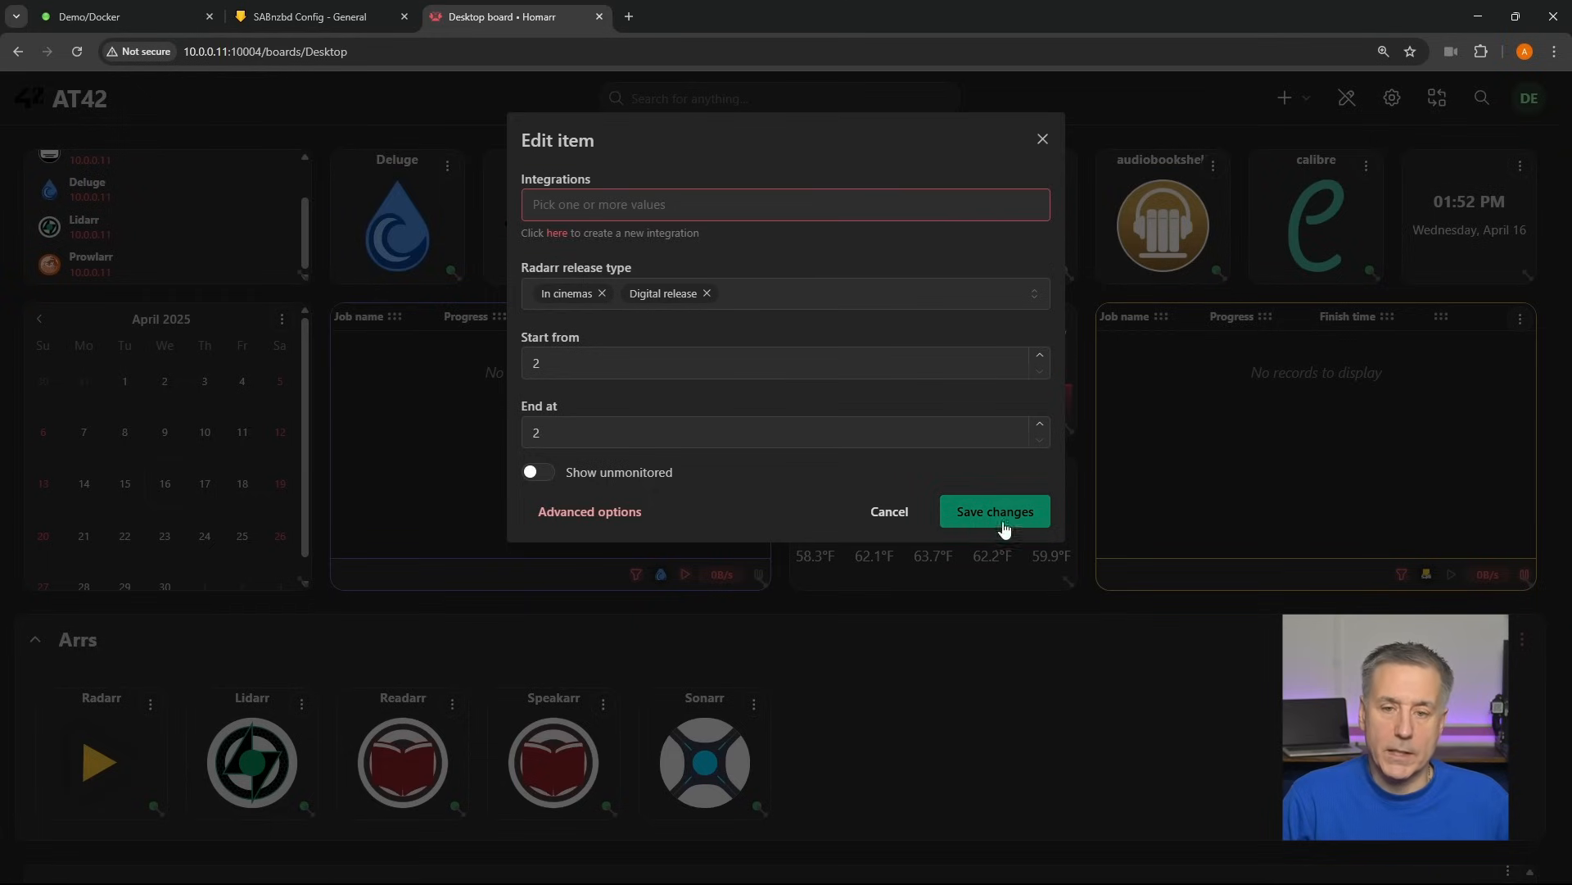
left_click(1042, 138)
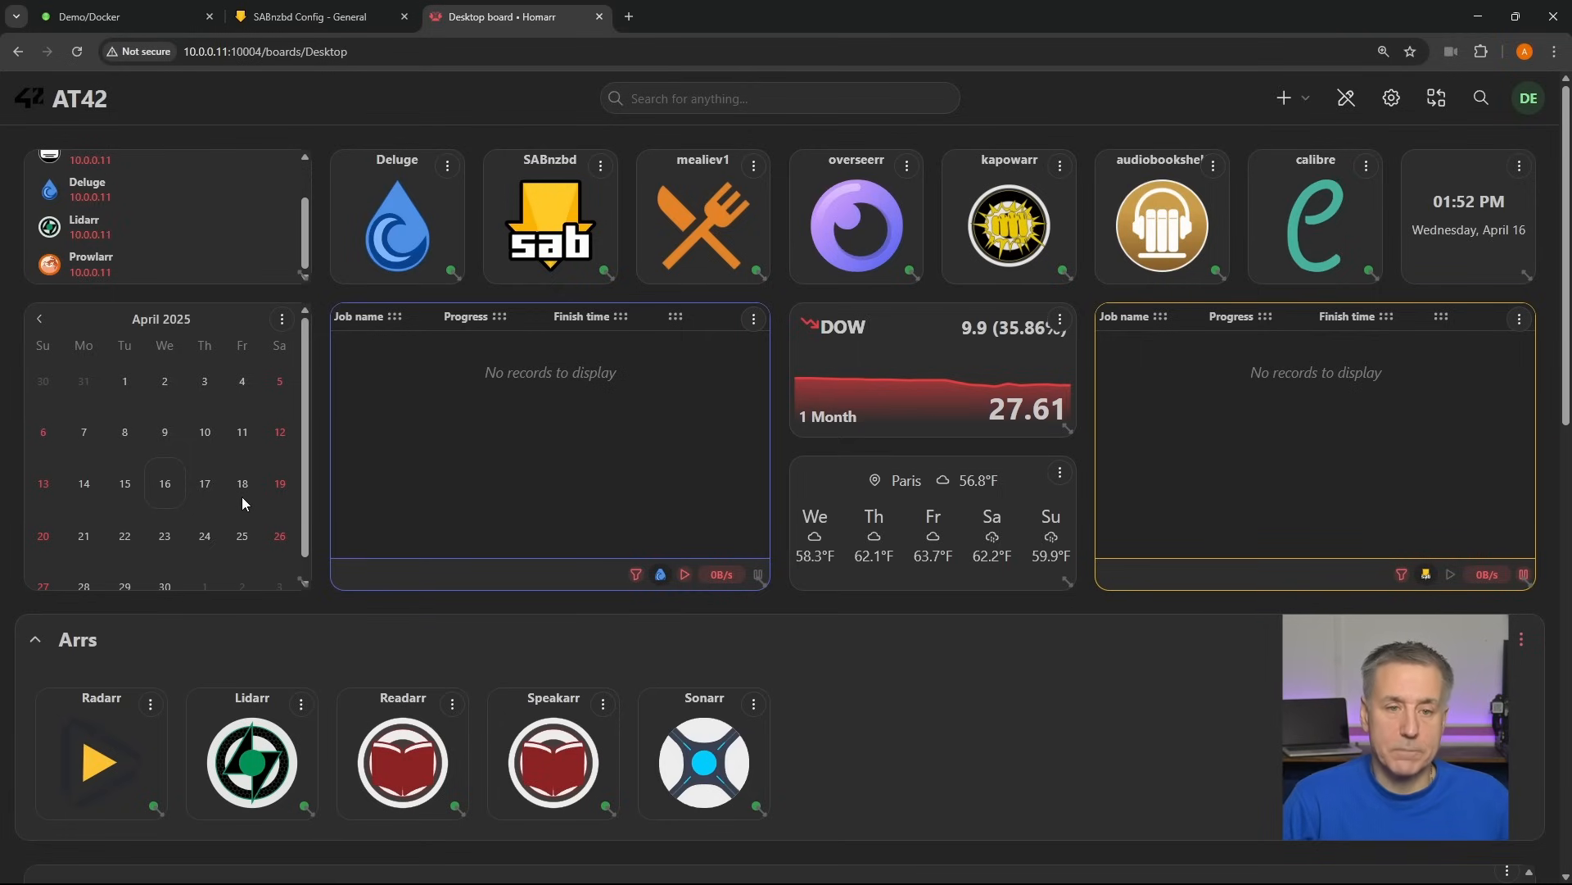
- Review the stock widget's symbol, time range and interval settings, and save the item and the board
left_click(1058, 320)
left_click(1135, 354)
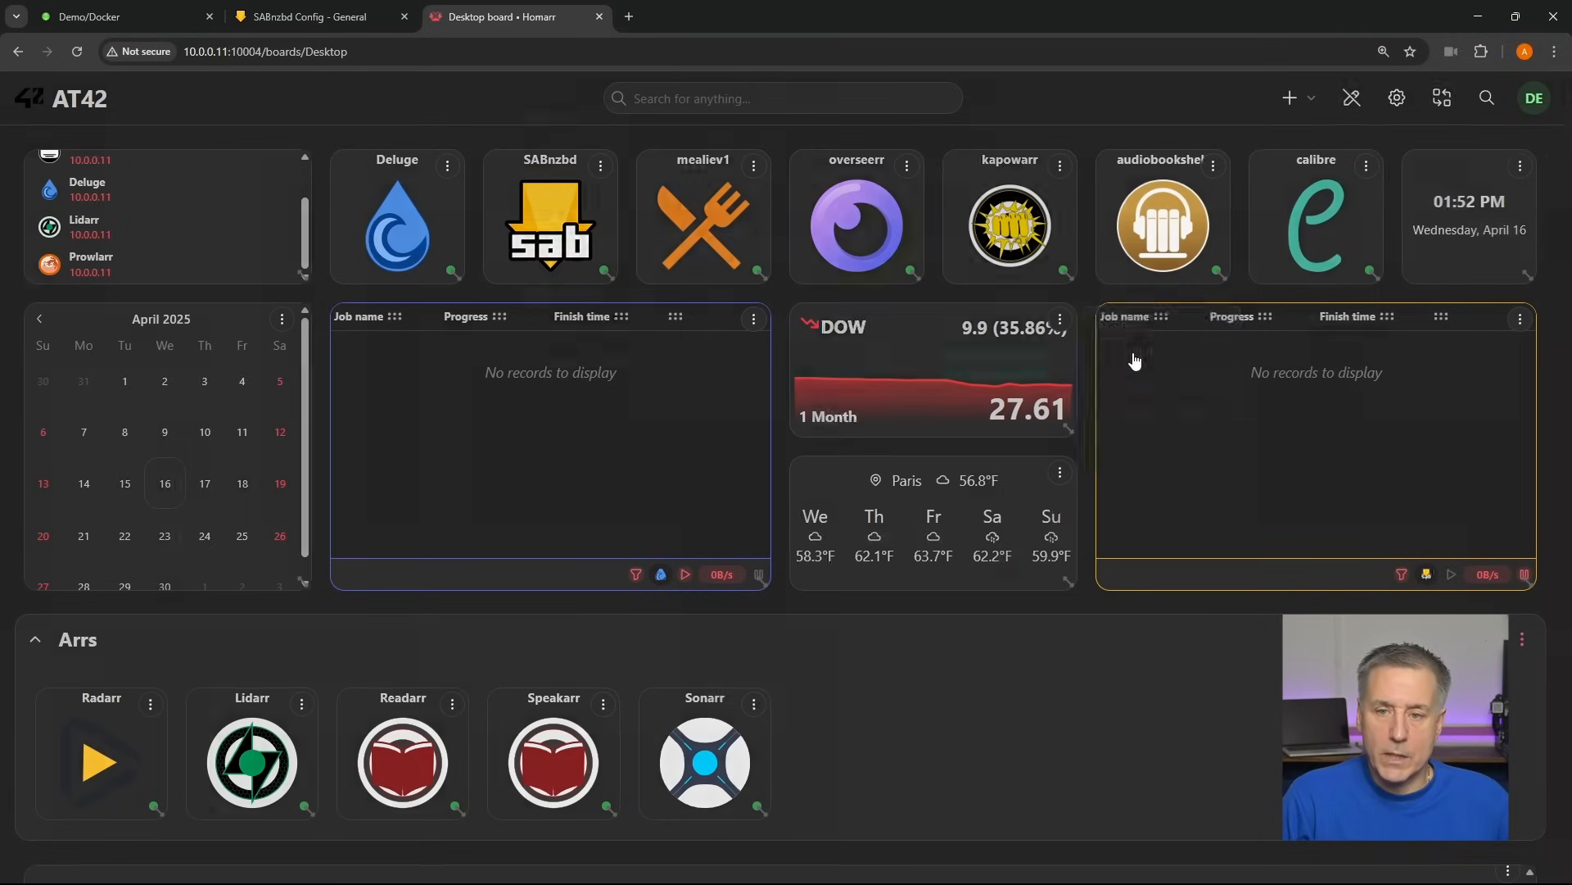
left_click(696, 201)
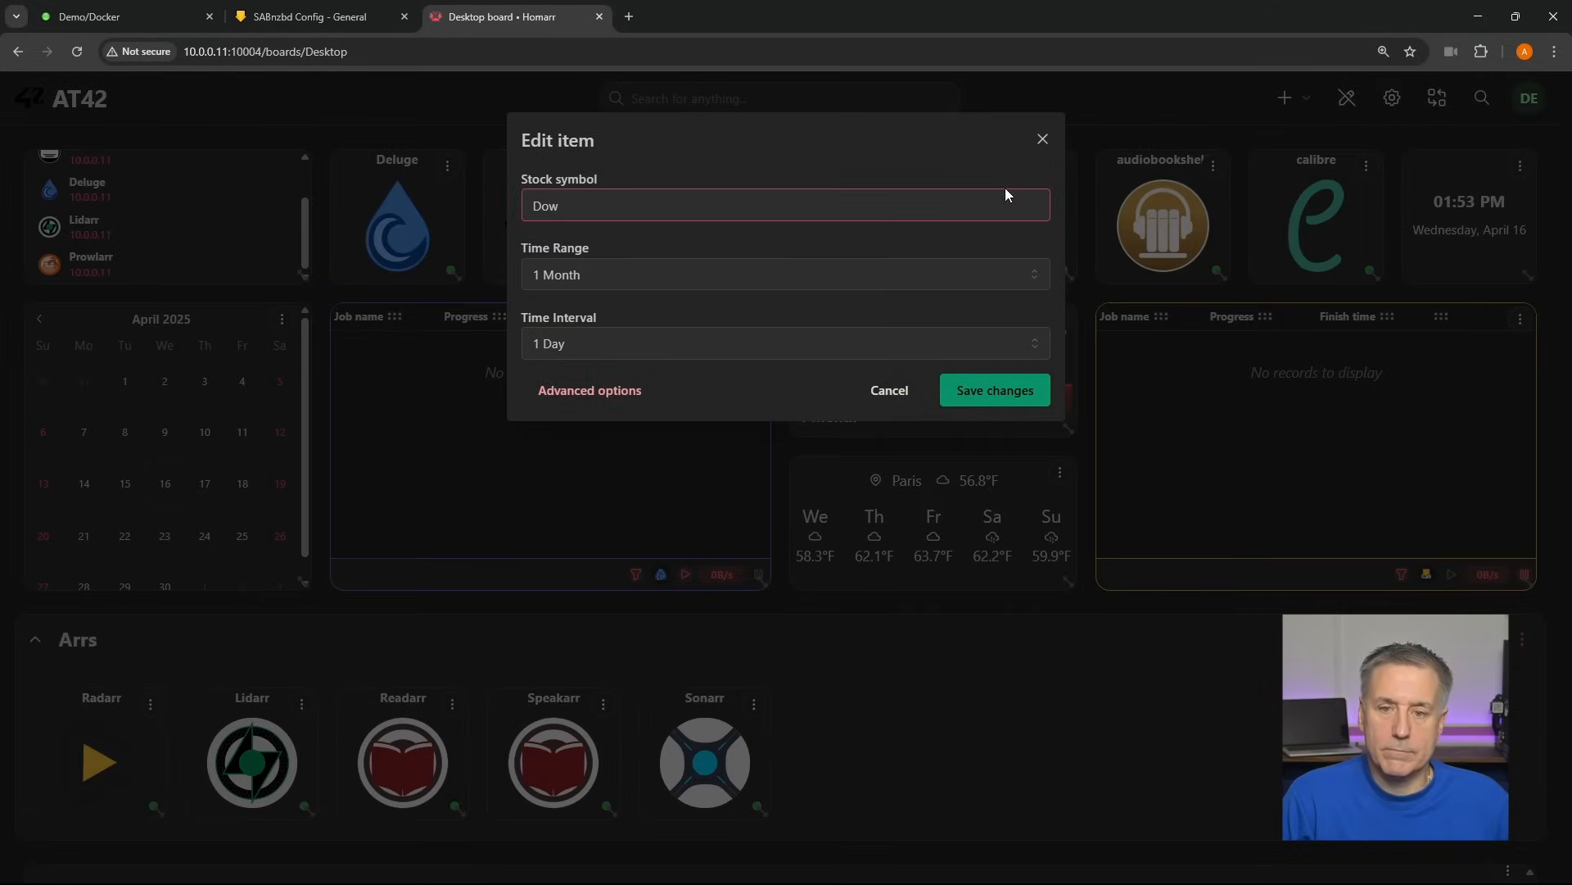
left_click(1023, 390)
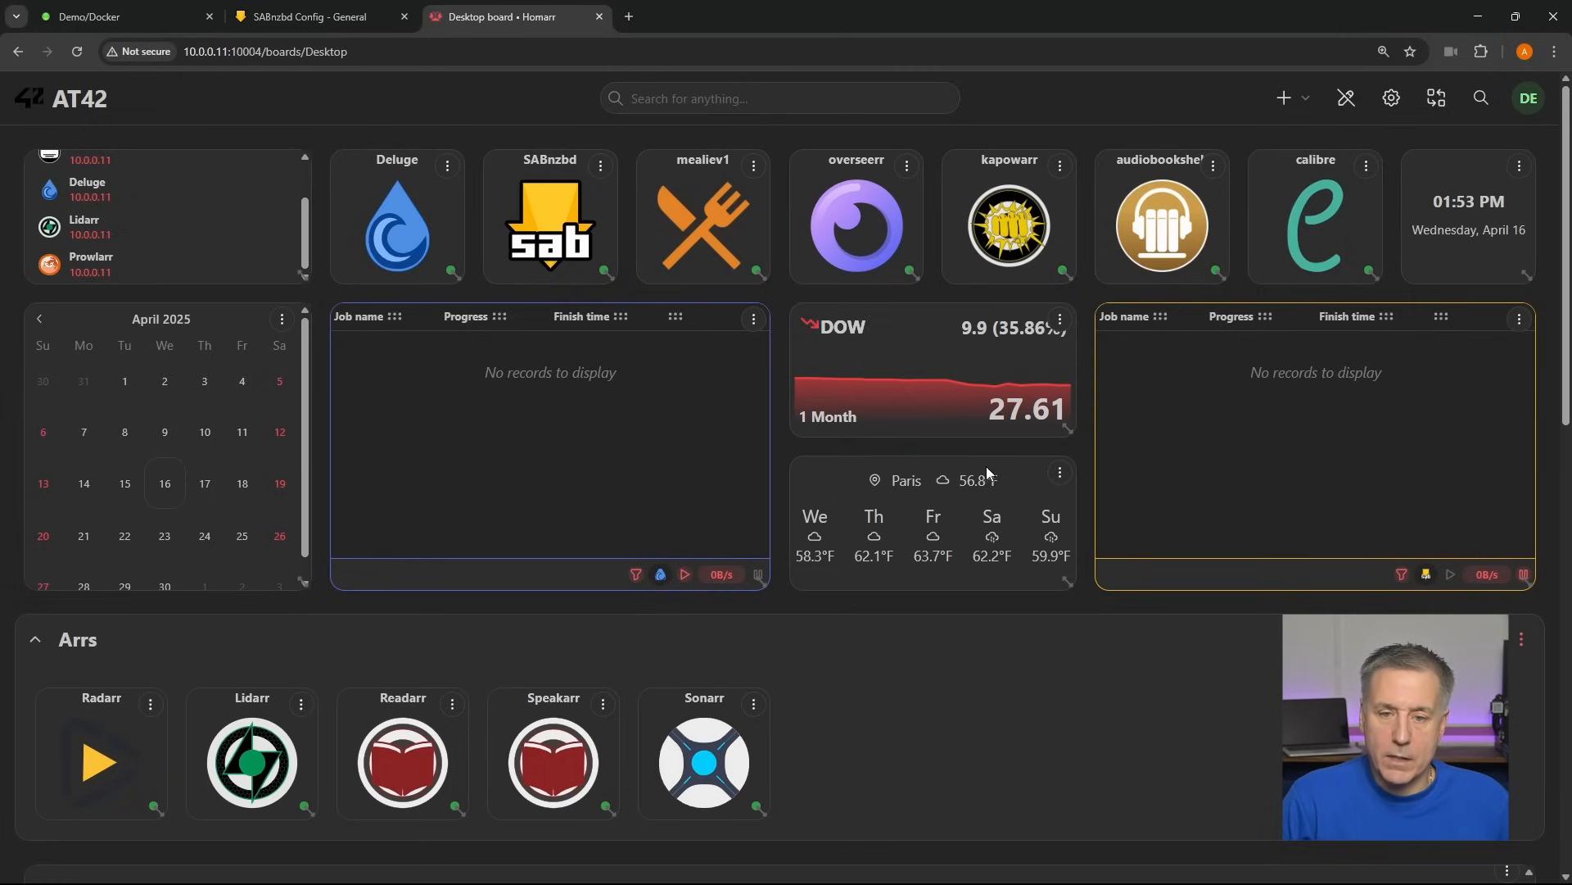
key("ctrl+e")
- View Wednesday's details in the weather widget, and collapse and re-expand the Arrs category
mouse_move(801, 537)
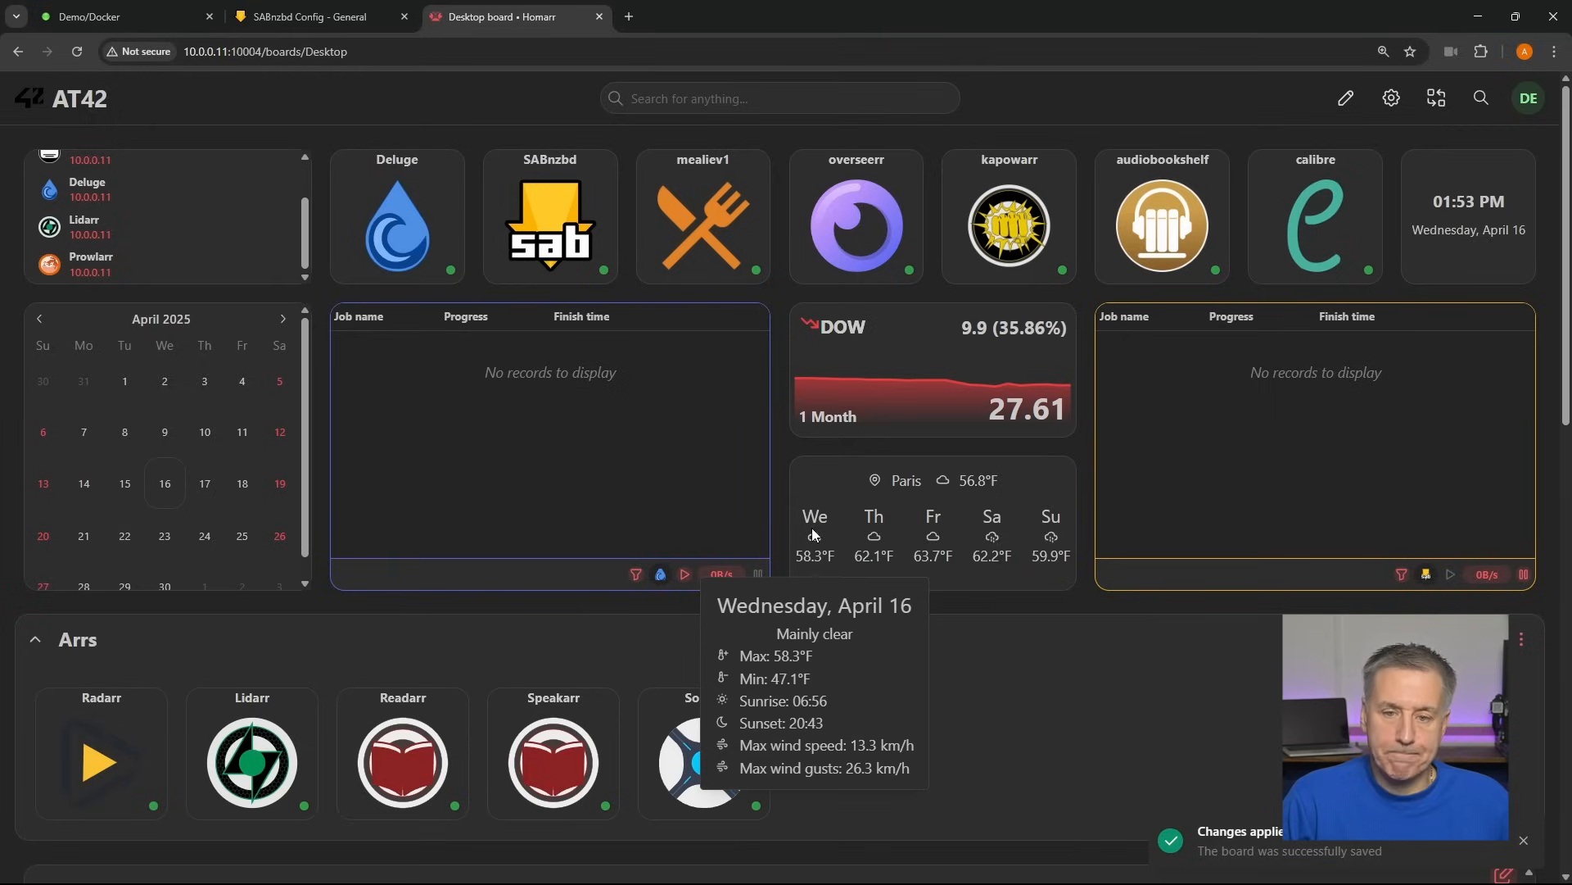
left_click(46, 643)
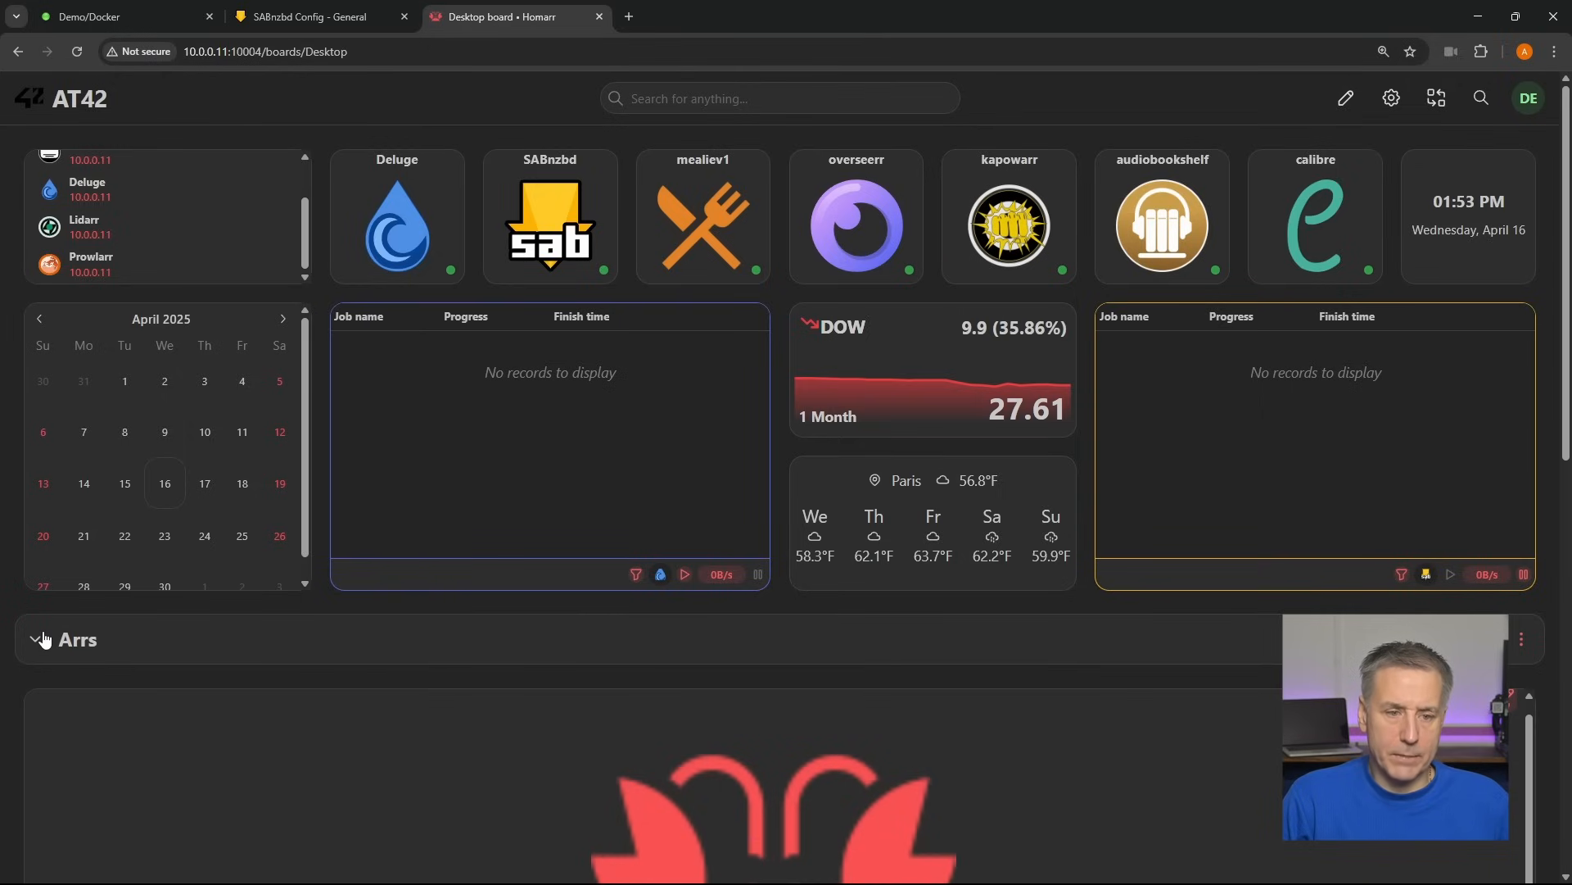
left_click(45, 641)
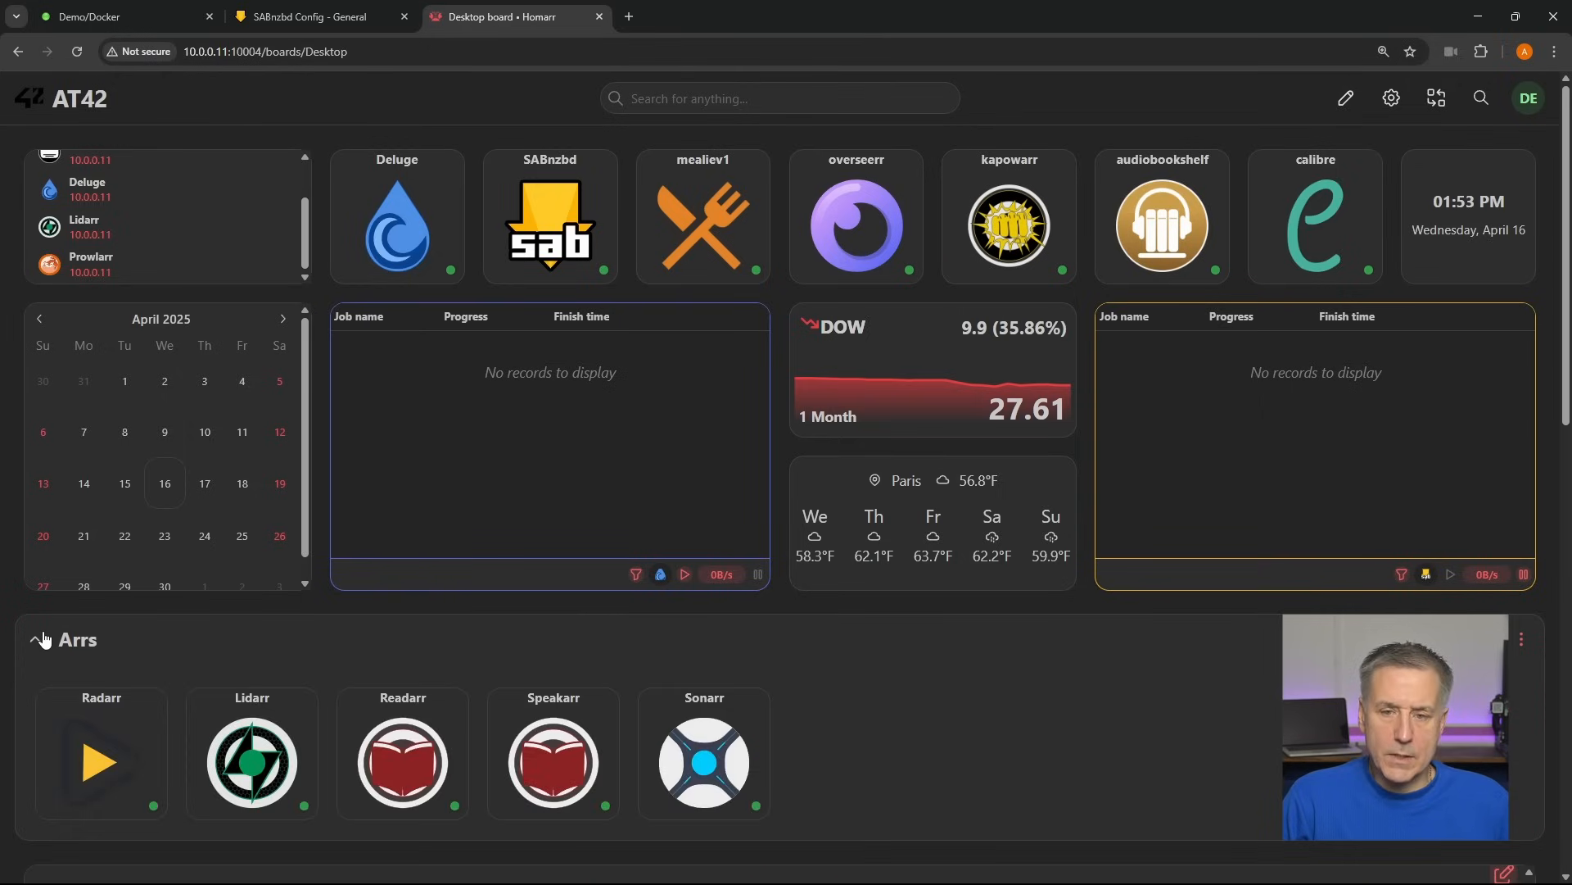
- Add a dynamic section to the board, widen it to two tiles, and move Sonarr and Speakarr into it
left_click(1344, 100)
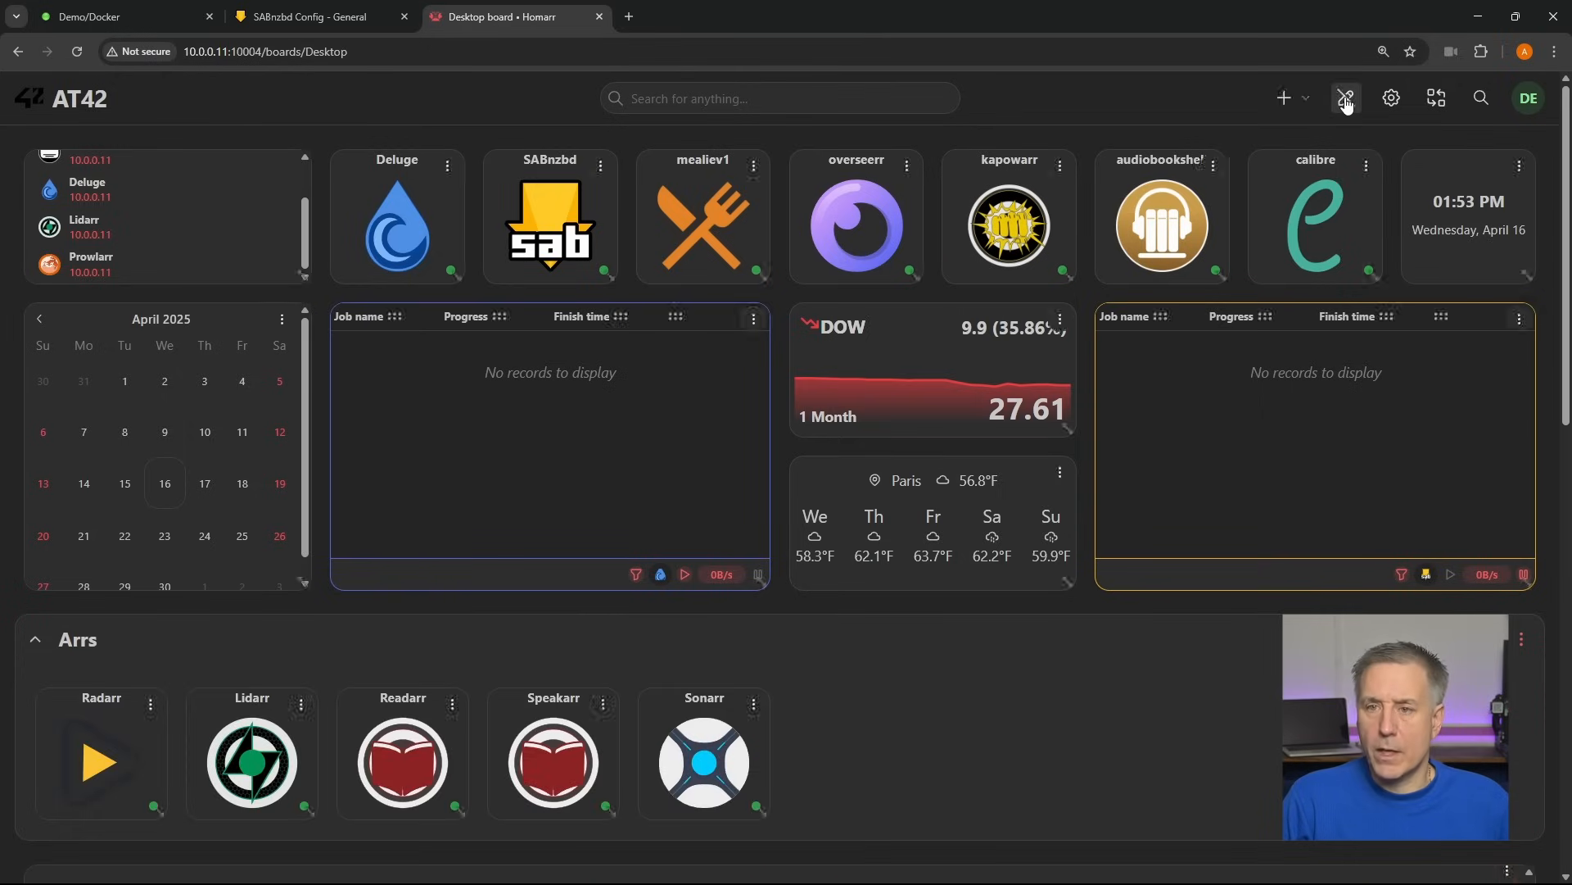
left_click(1284, 97)
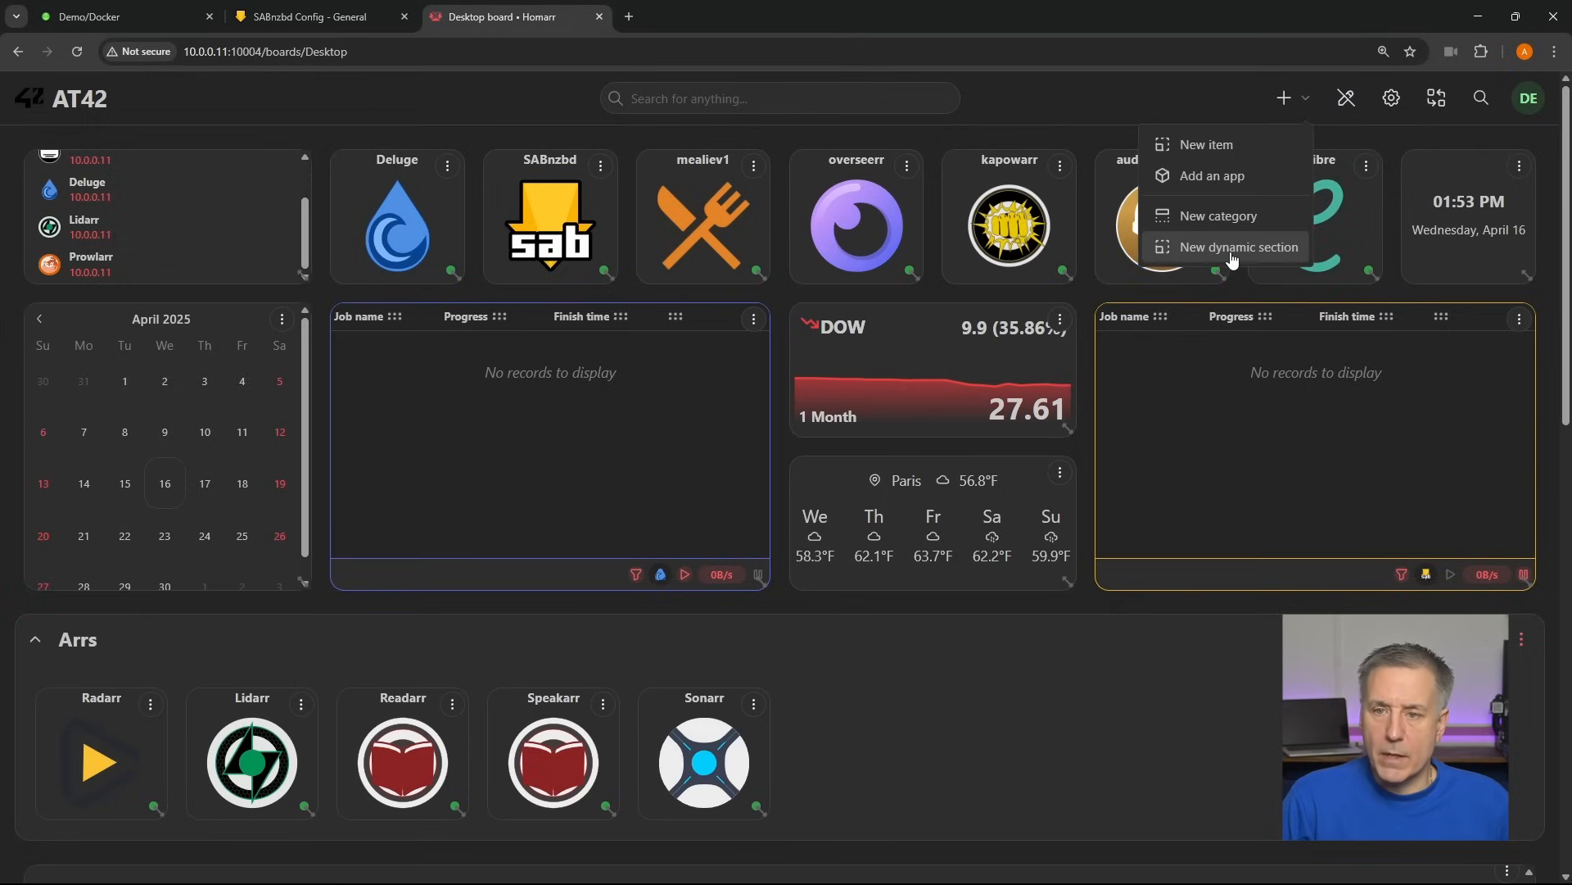
left_click(1232, 248)
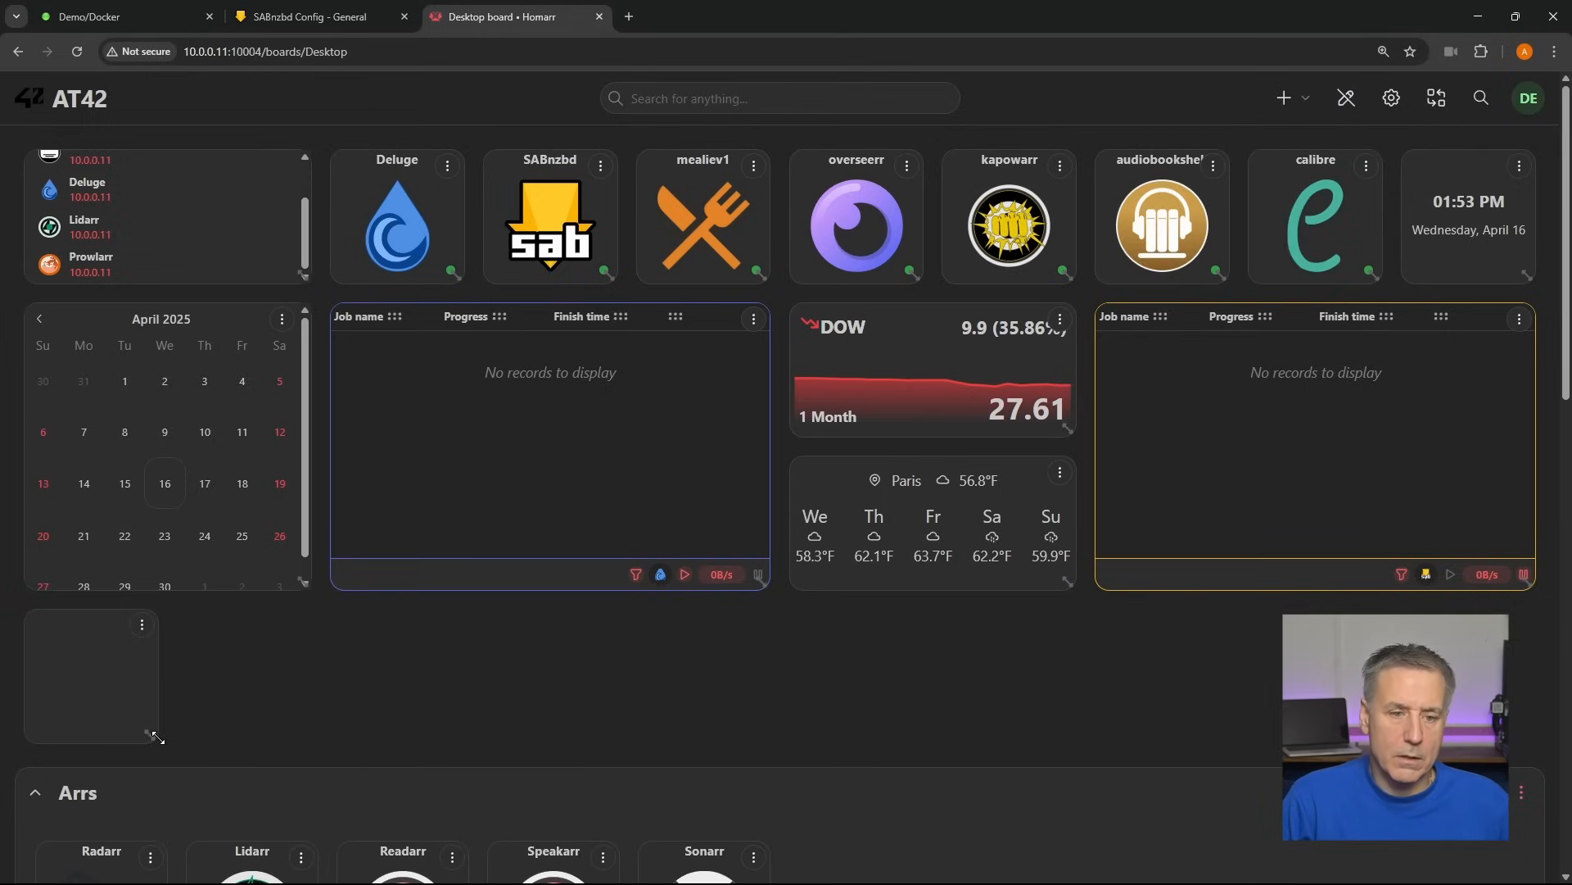
left_click_drag(157, 738, 236, 745)
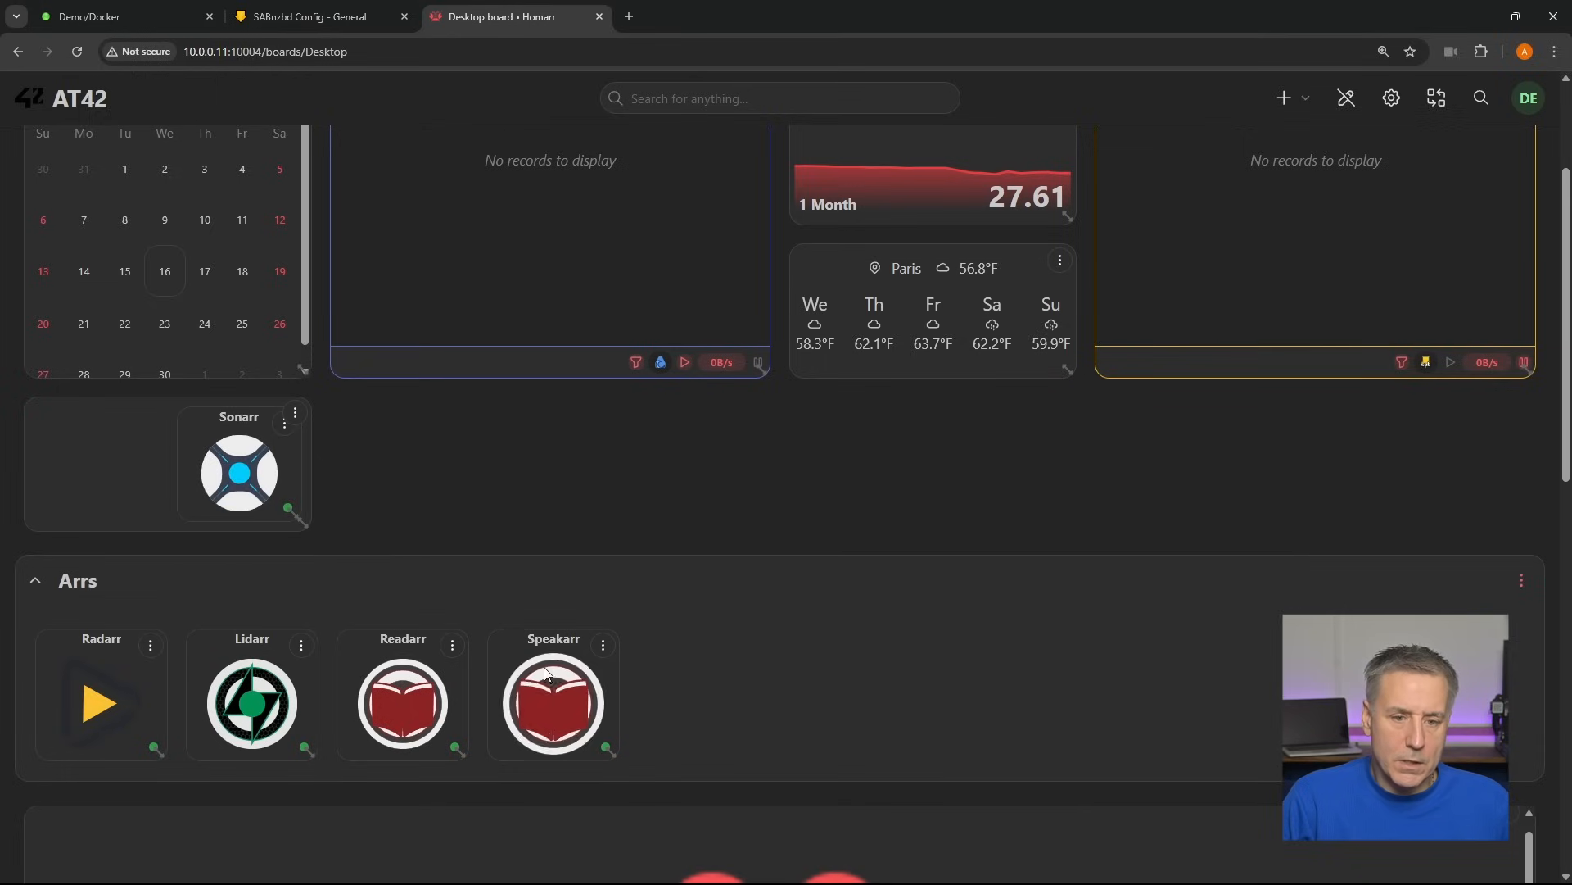
left_click_drag(547, 673, 131, 460)
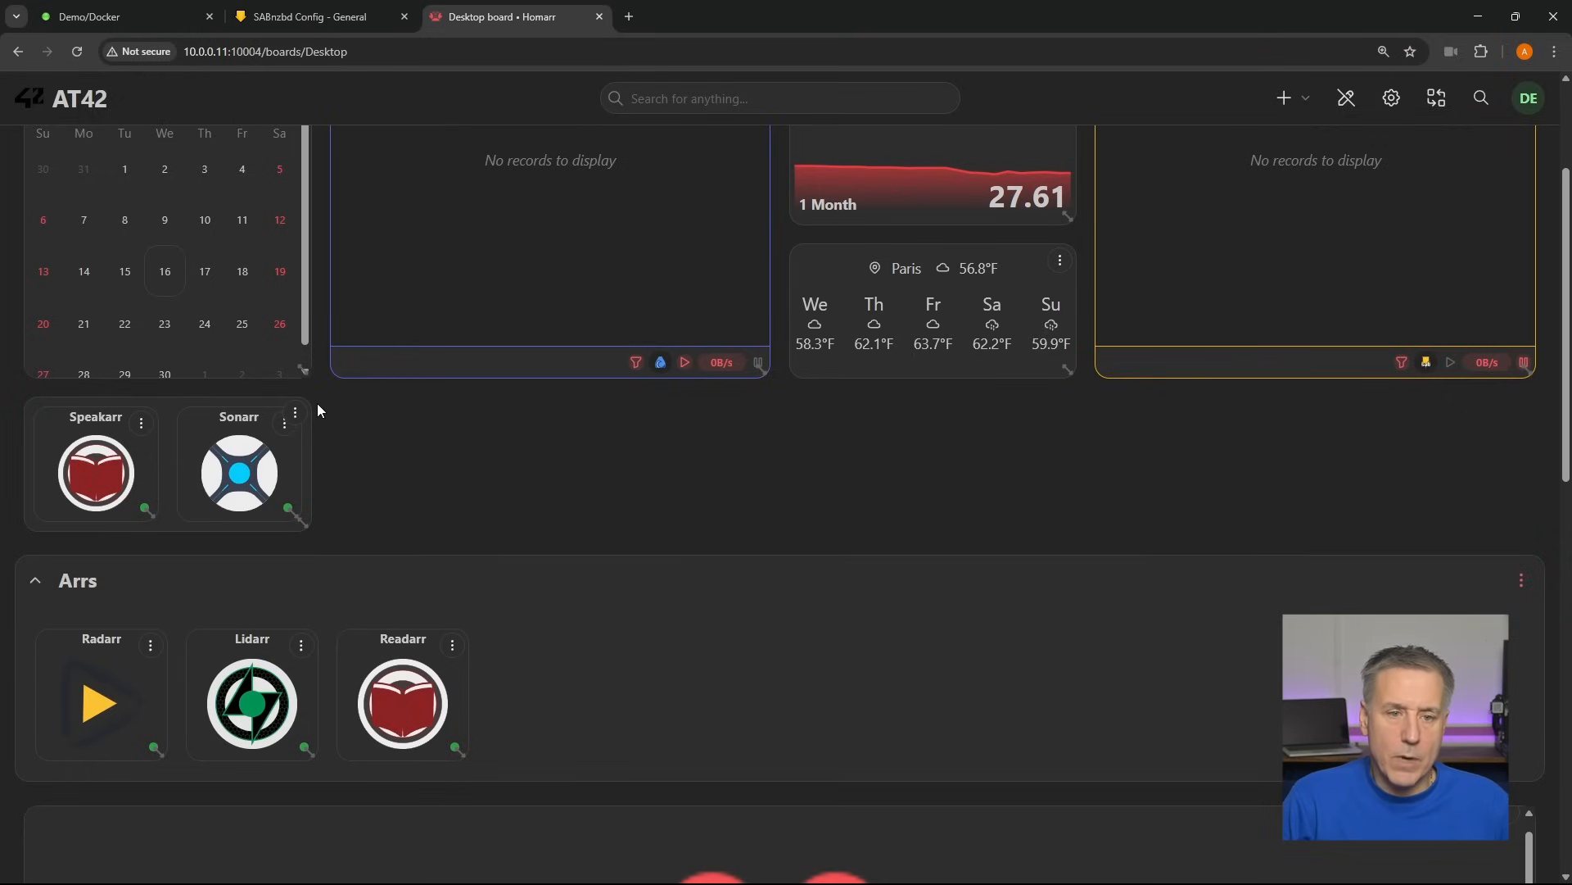
- Title the dynamic section "Dynamic Selection" and save the changes
left_click(296, 414)
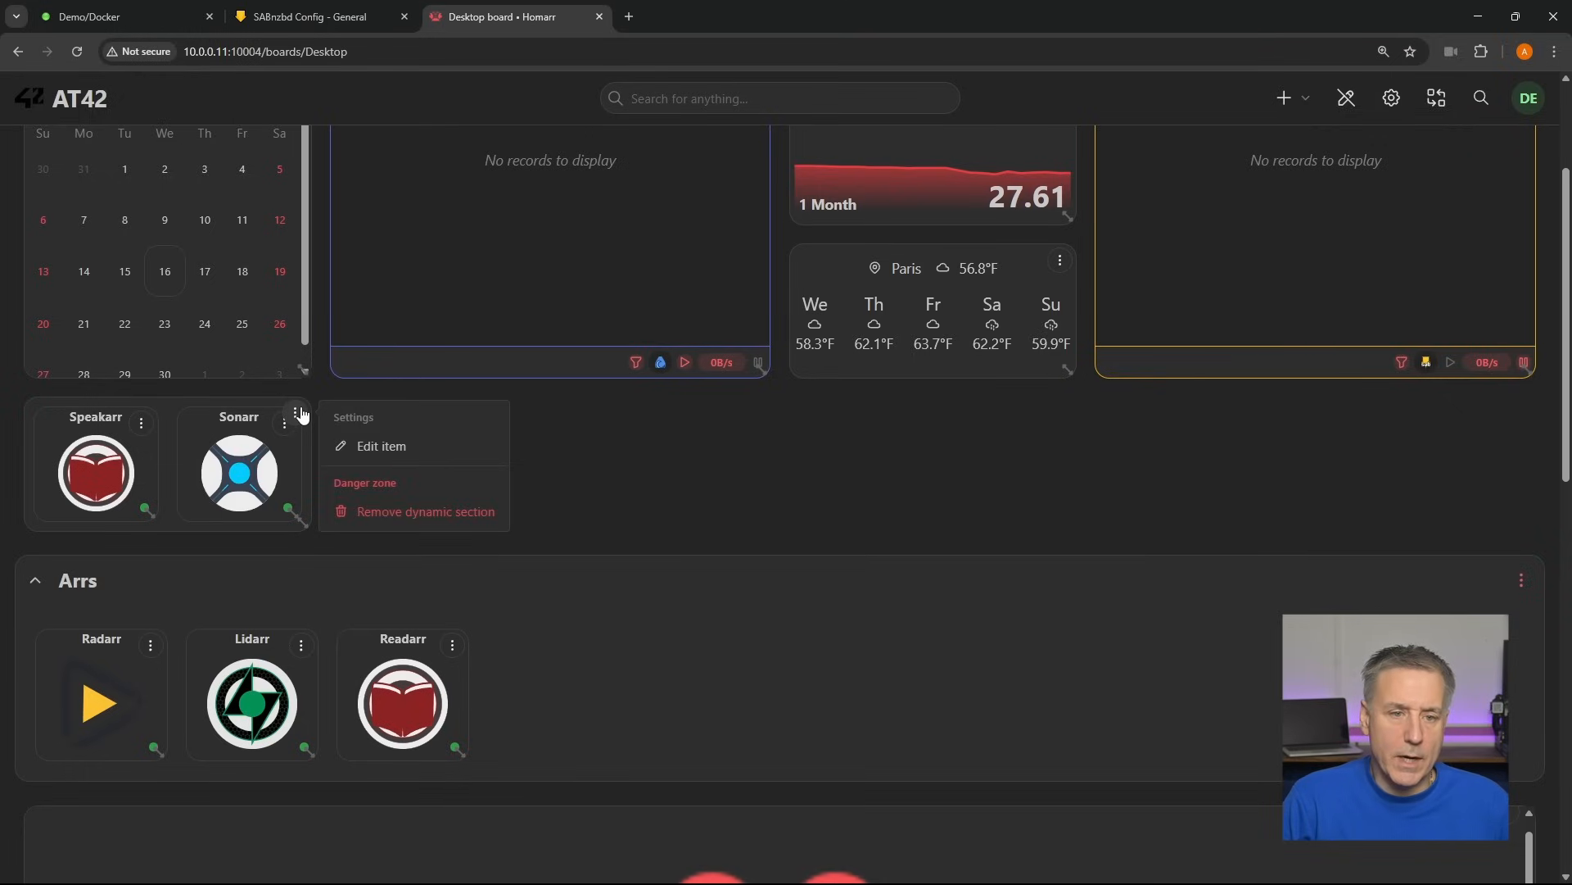
left_click(384, 447)
left_click(653, 204)
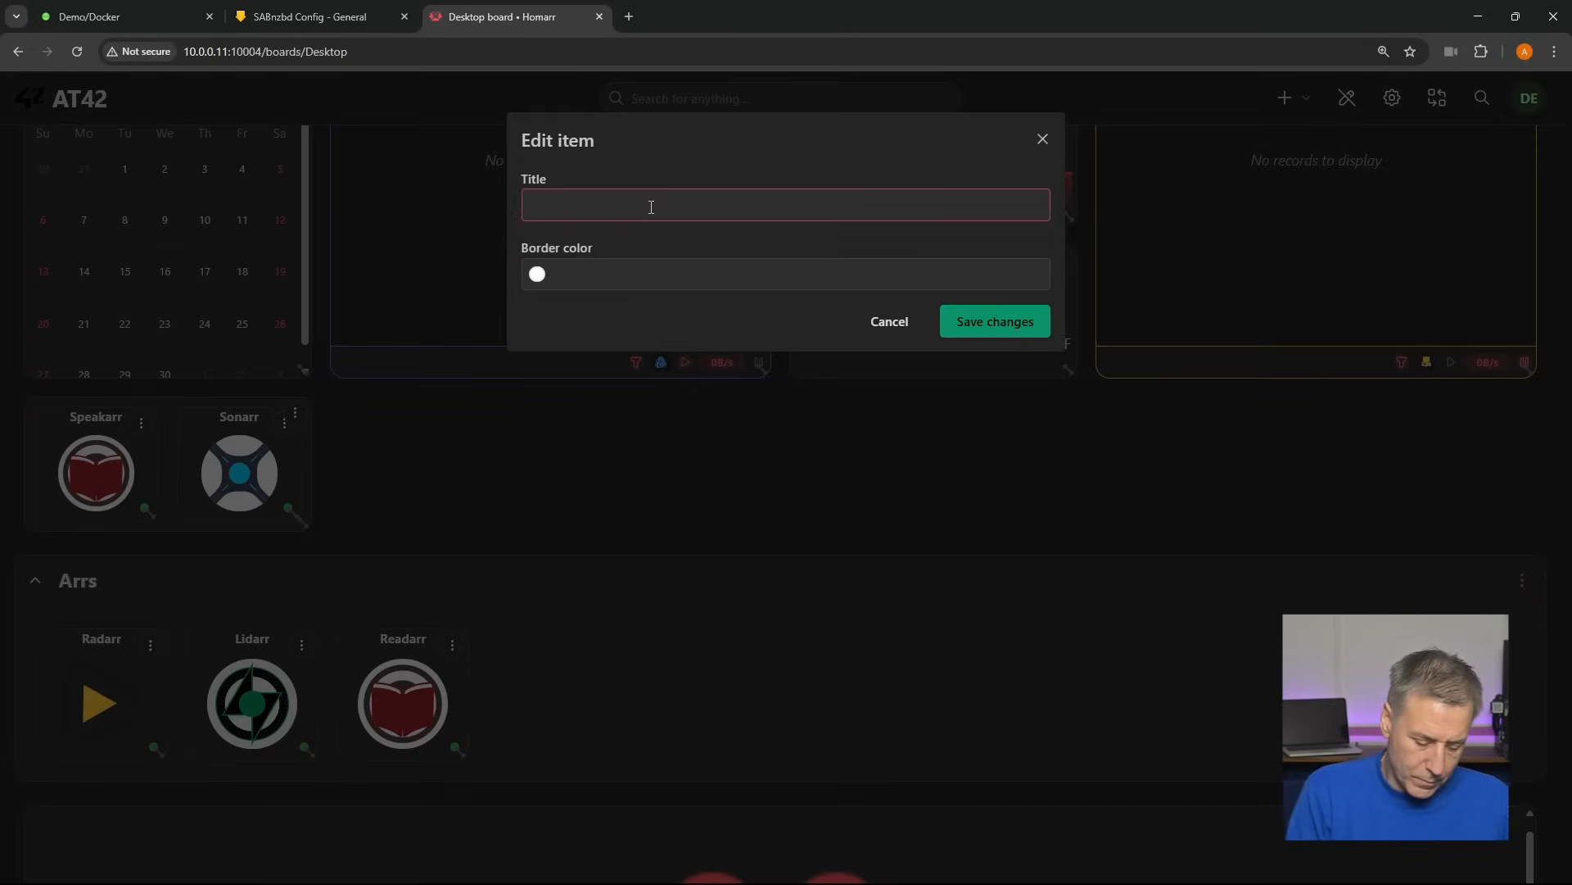
type("Dynamic ")
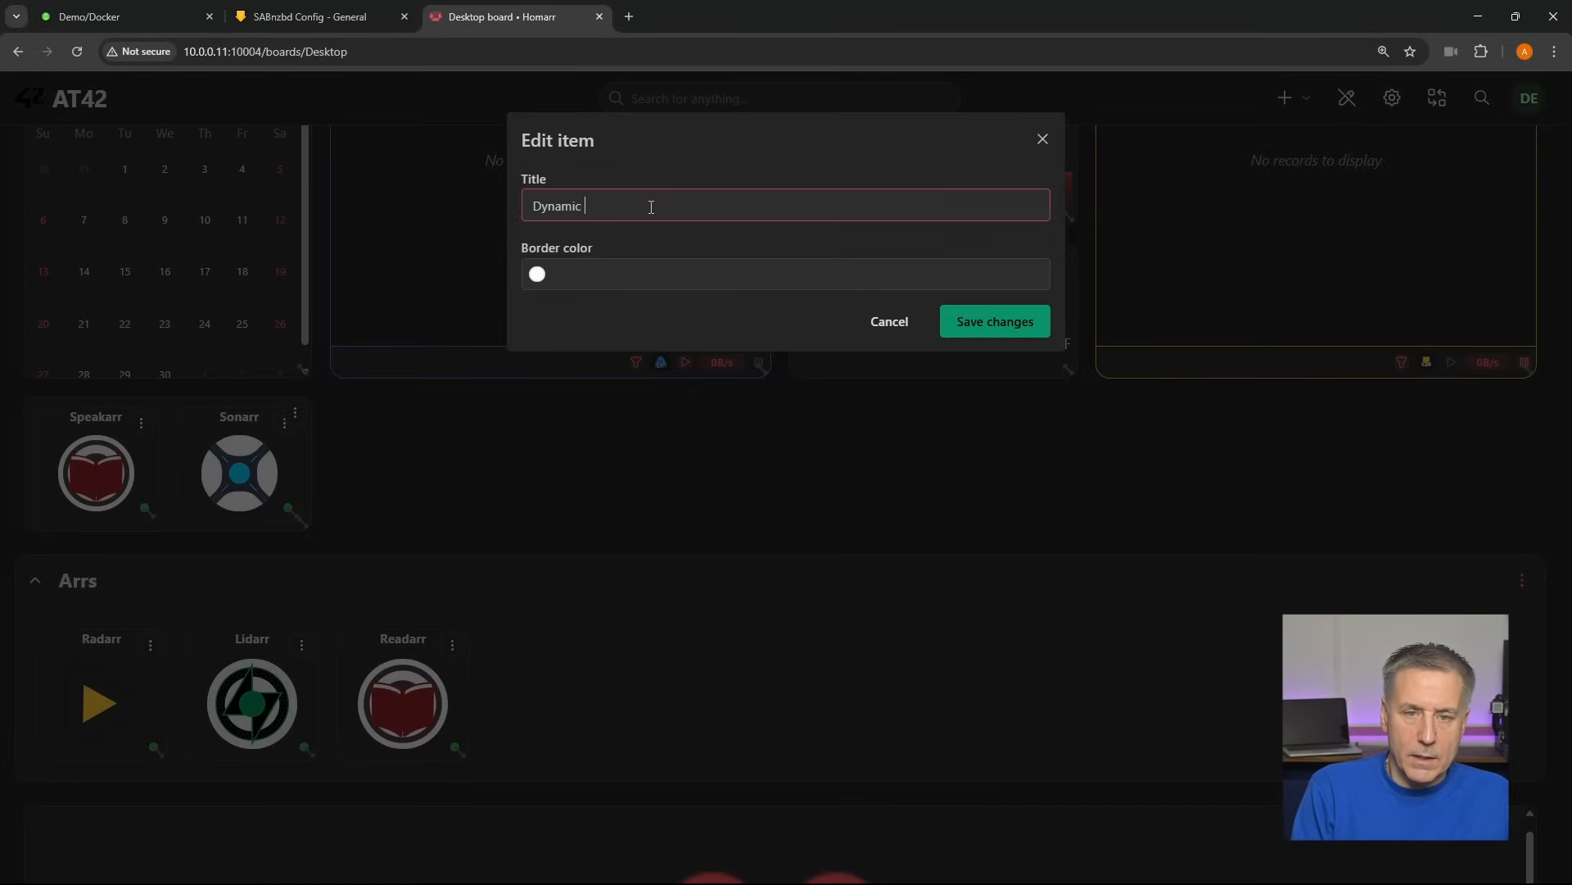
type("Selection")
left_click(996, 323)
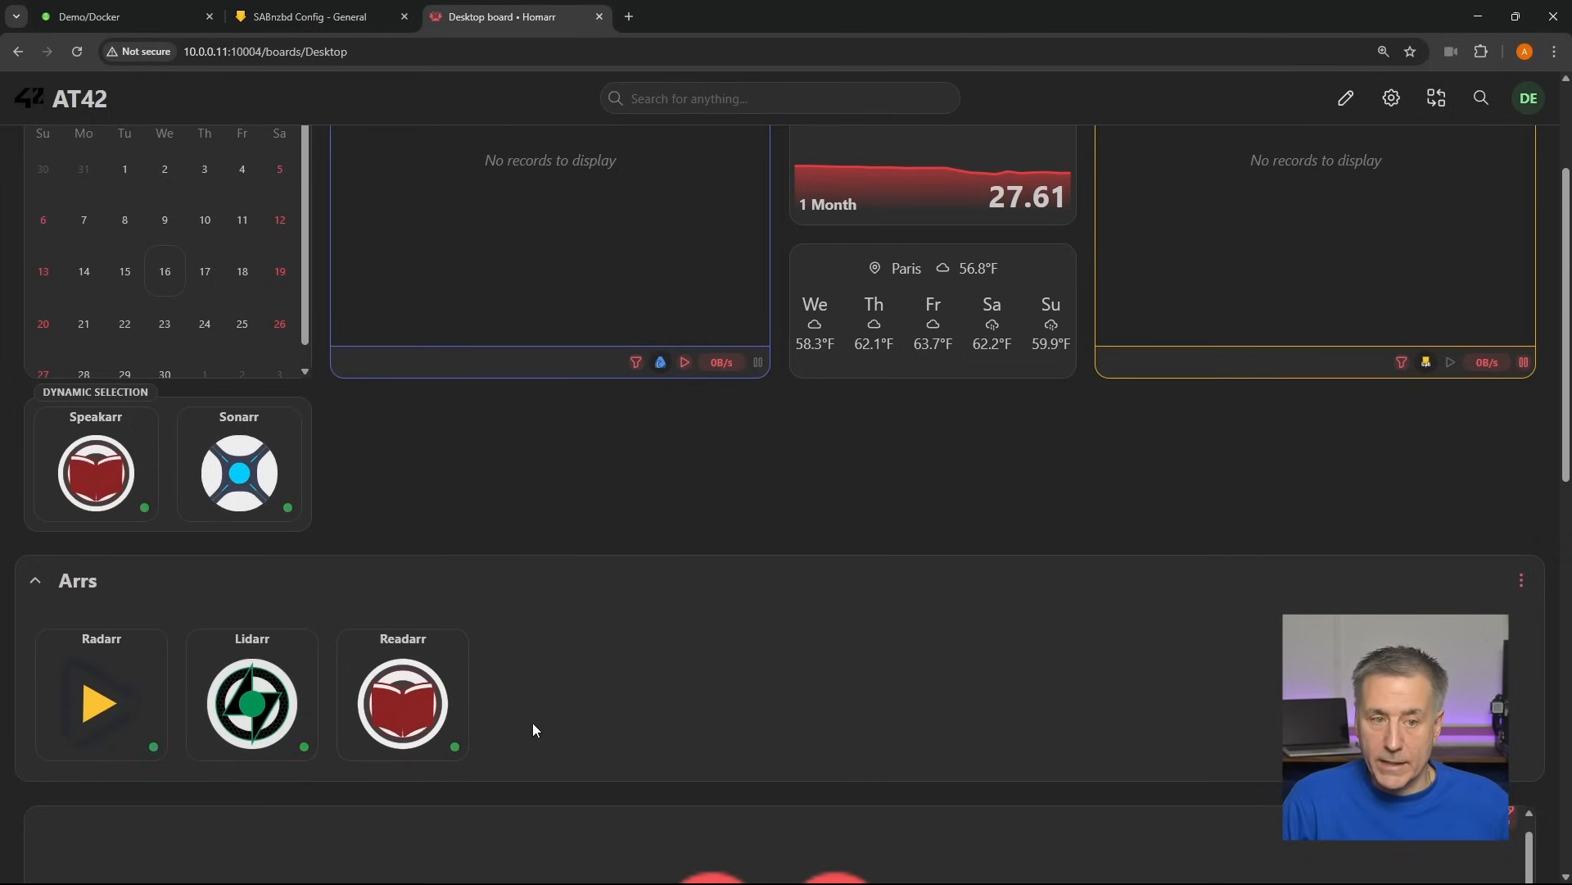
- Collapse and re-expand the Arrs category, and try resizing the dynamic section in edit mode
left_click(40, 580)
left_click(40, 581)
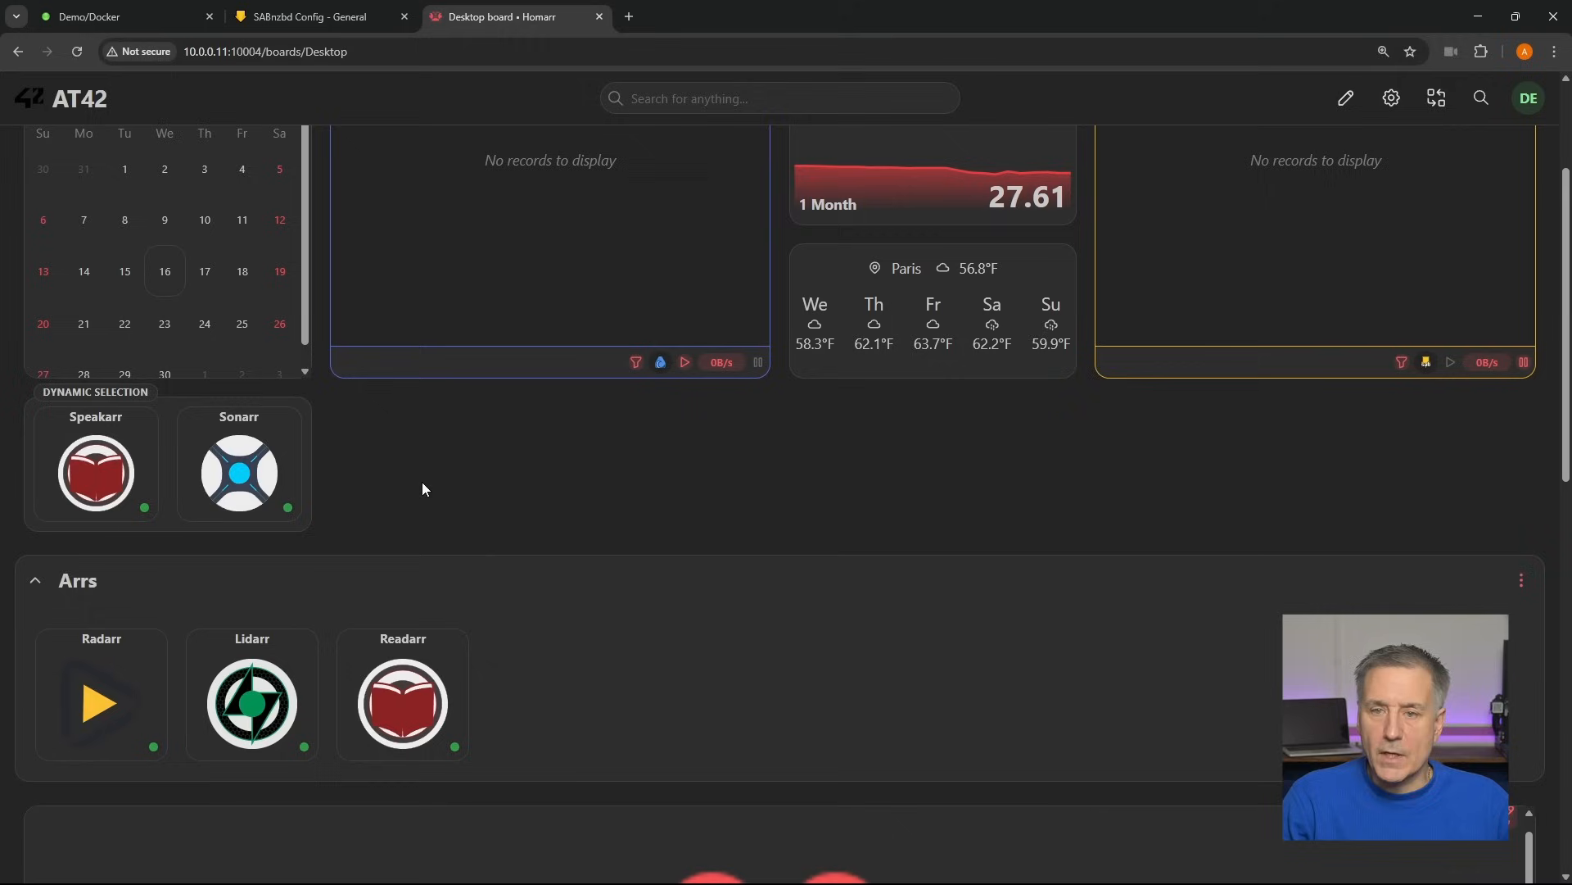
left_click(1348, 100)
mouse_move(301, 529)
left_mouse_down()
mouse_move(396, 533)
mouse_move(674, 860)
mouse_move(666, 573)
mouse_move(366, 466)
mouse_move(410, 458)
left_mouse_up()
key("ctrl+e")
- Look through the notebook widget's welcome content and open the notebook for editing
scroll(842, 271, "down", 7)
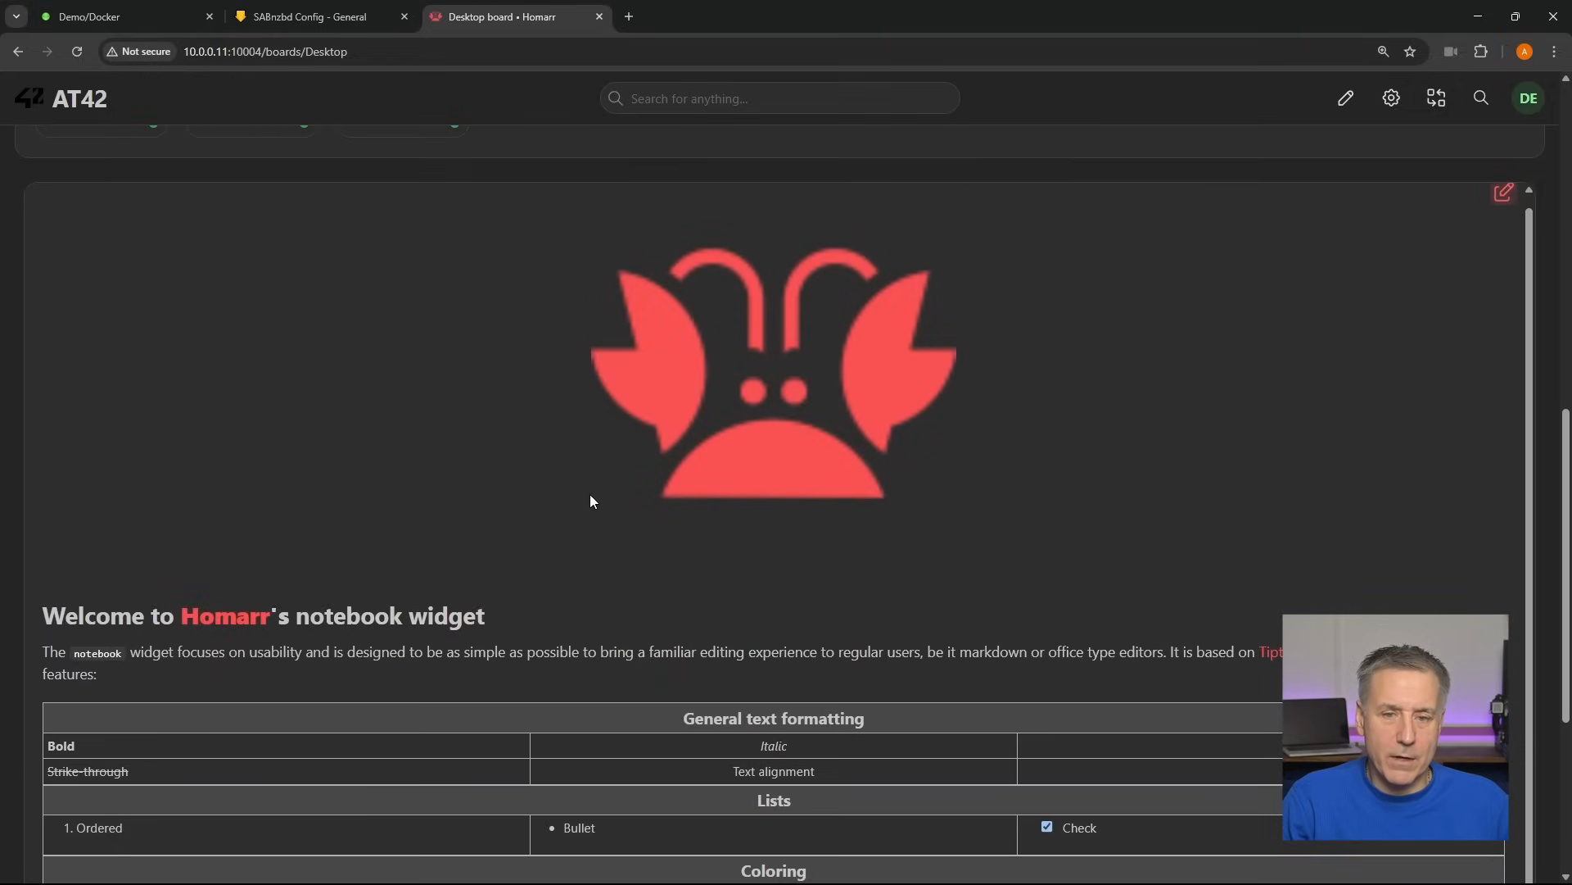
scroll(718, 529, "down", 1)
scroll(783, 462, "up", 1)
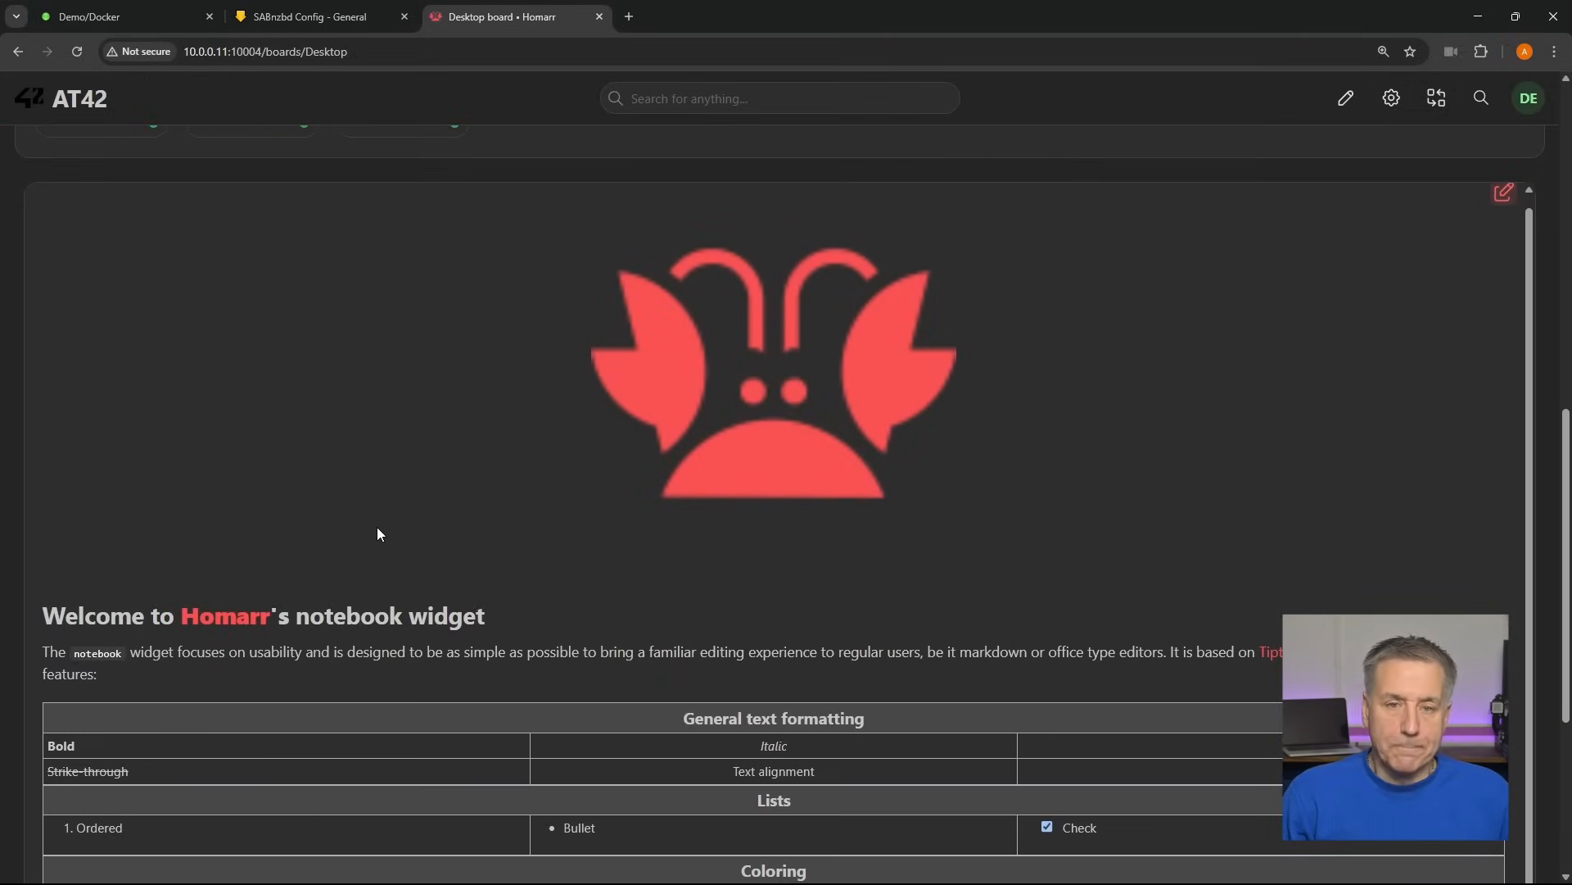
scroll(523, 344, "down", 2)
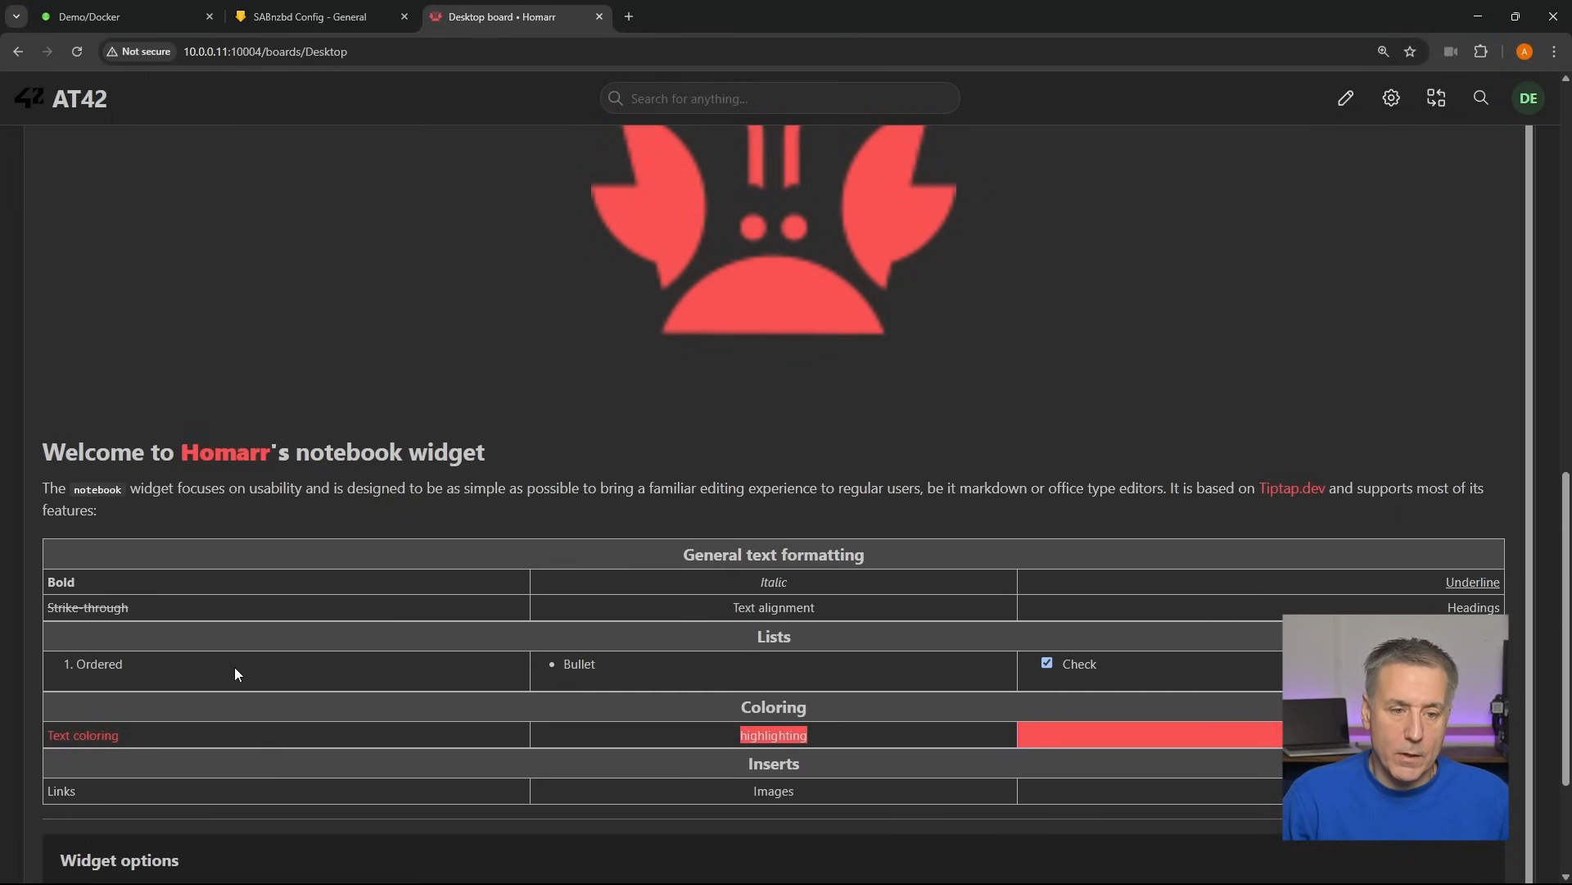
scroll(1472, 238, "up", 5)
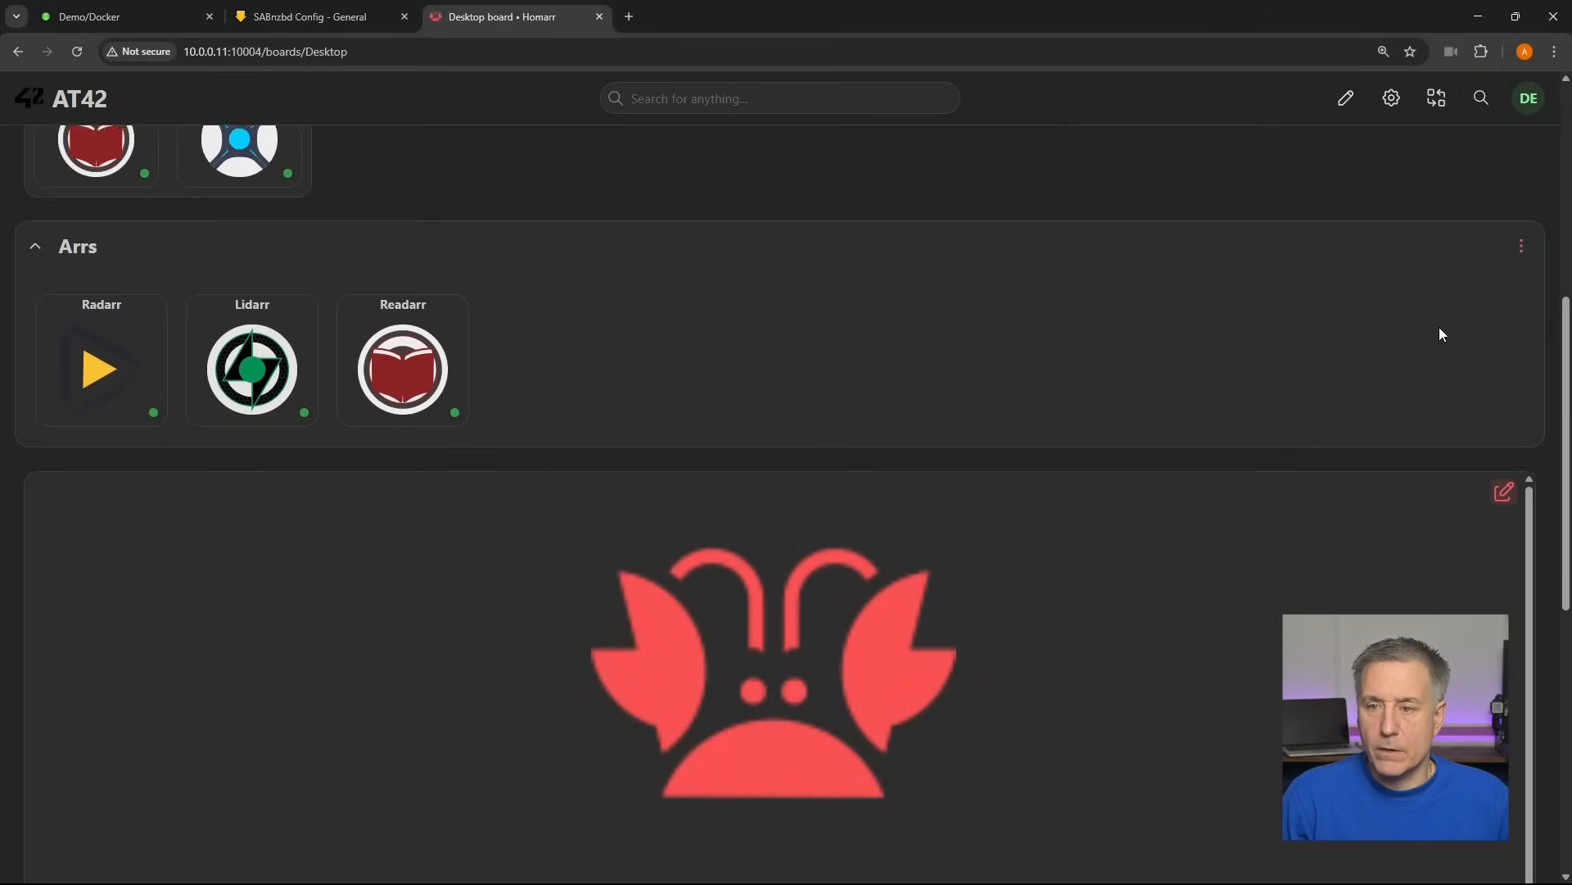
scroll(1442, 333, "down", 1)
left_click(1506, 449)
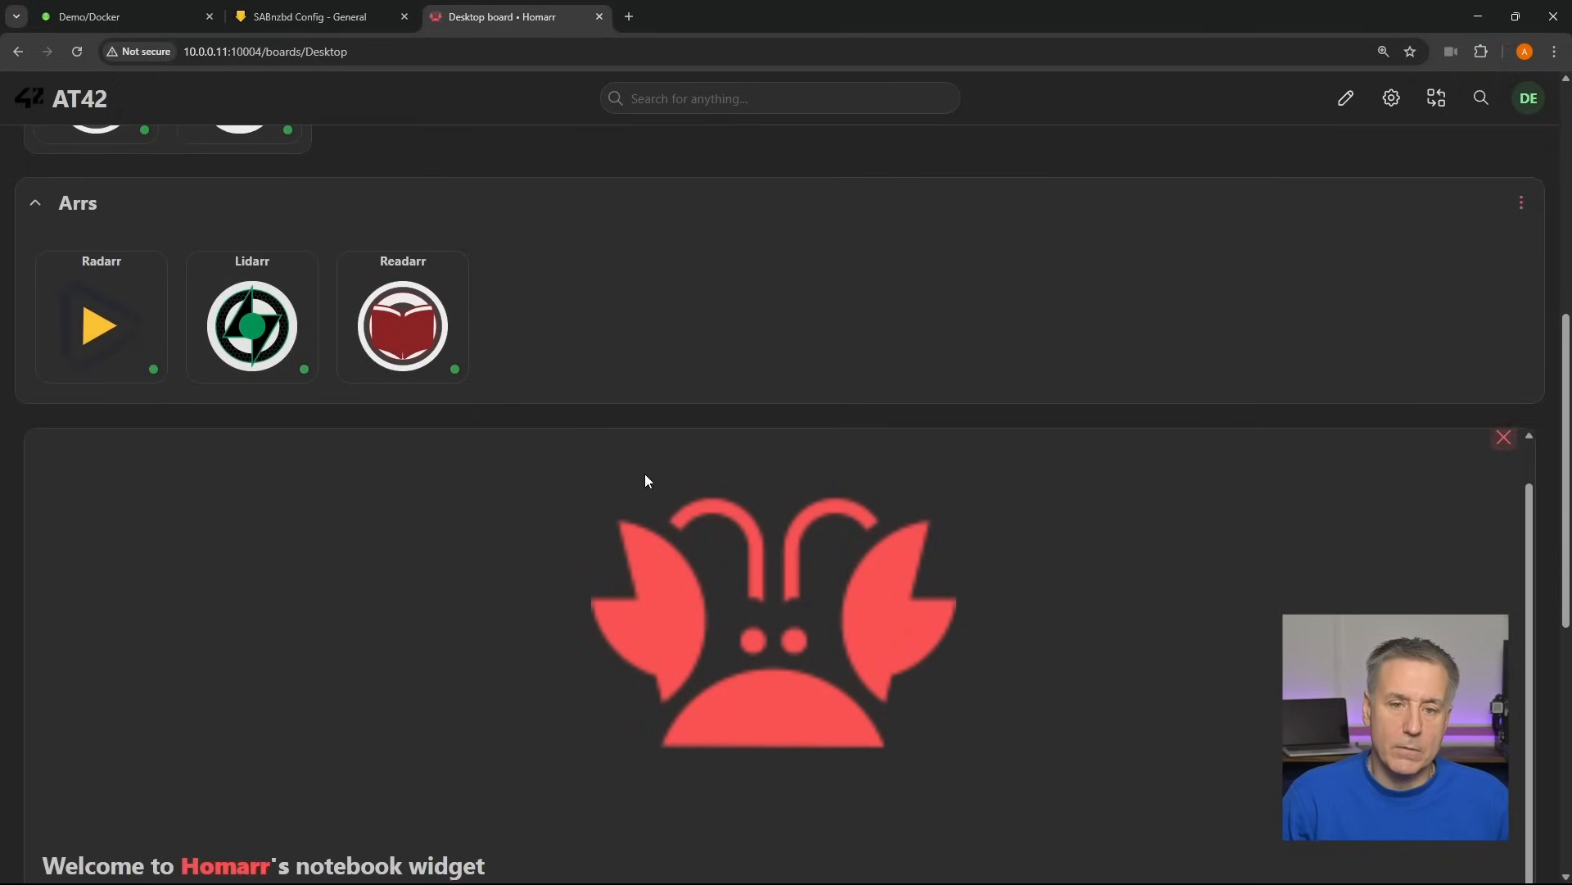
- Look at the table insertion and list options in the notebook editor
left_click(757, 603)
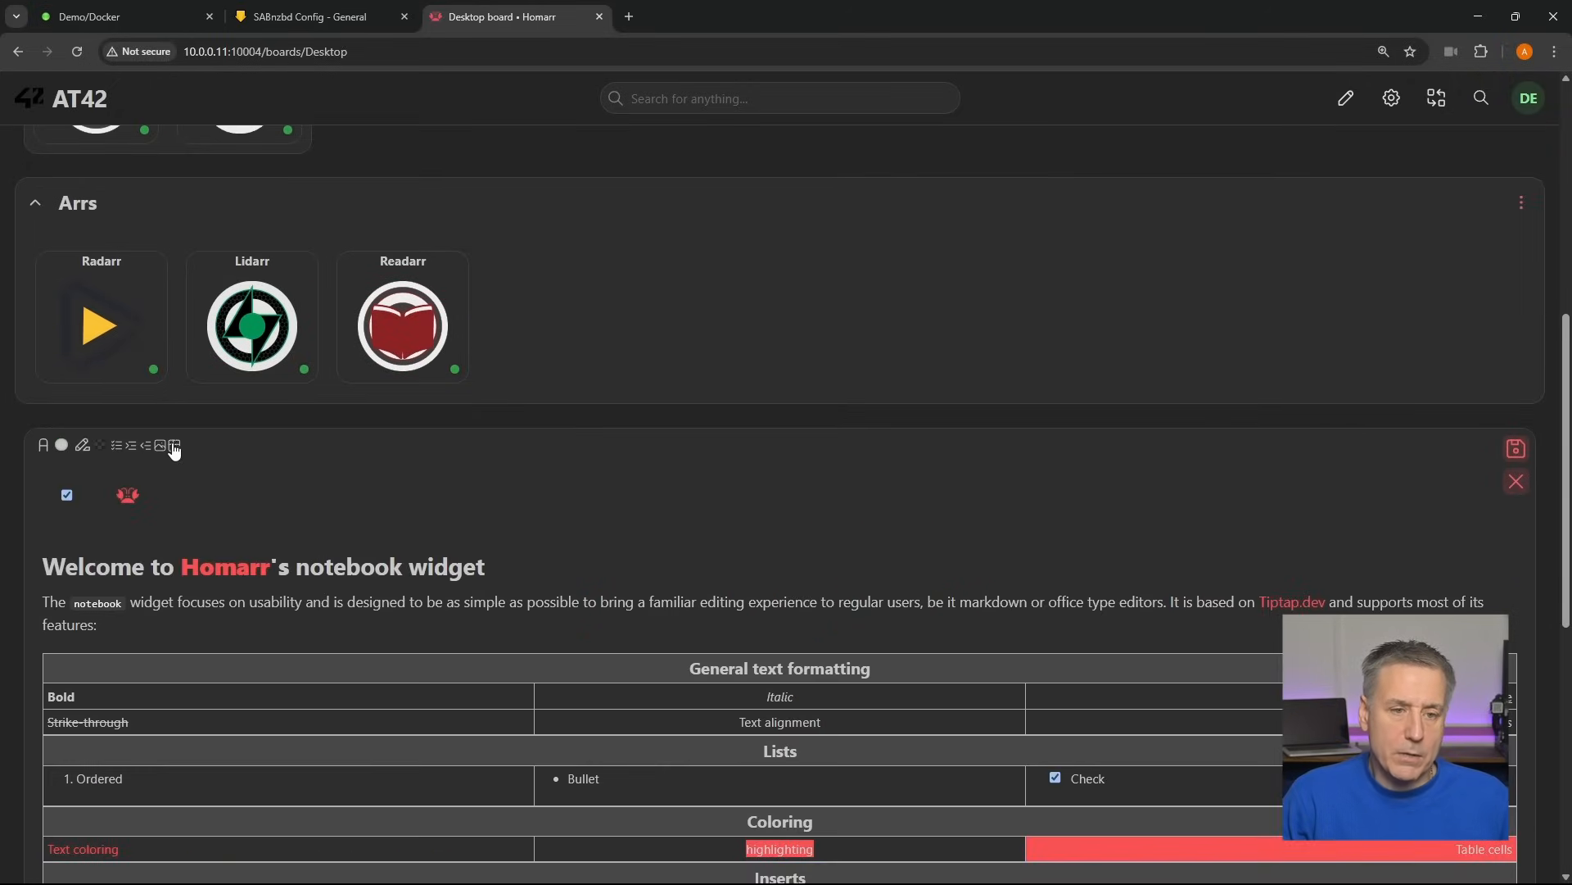
left_click(174, 446)
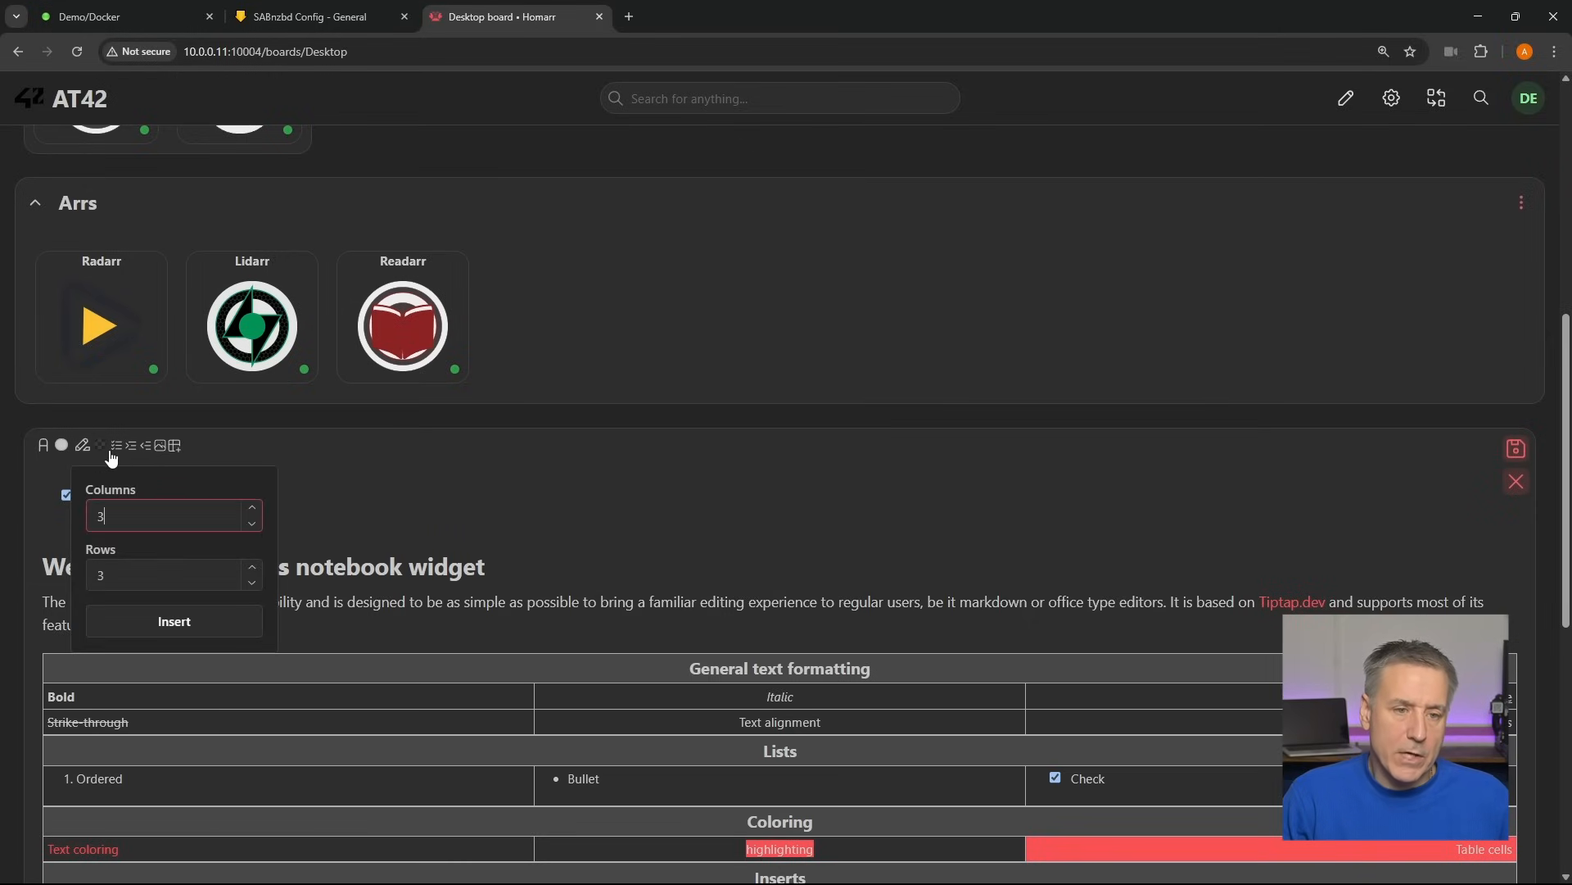
left_click(117, 445)
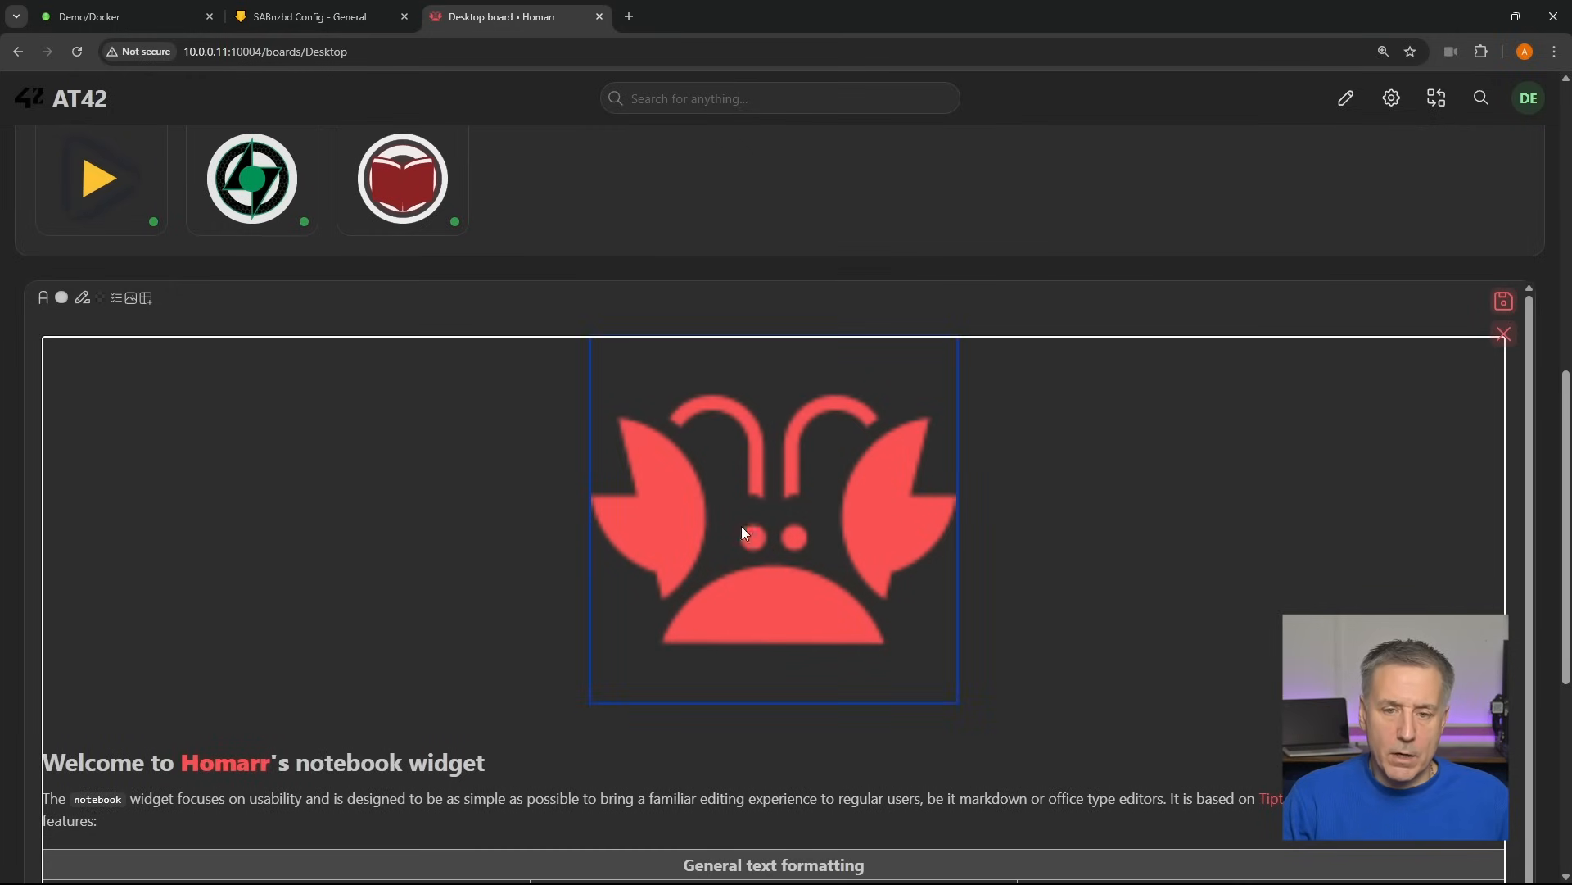
- Delete the crab logo image and the blank line above the notebook's welcome heading
left_click(983, 502)
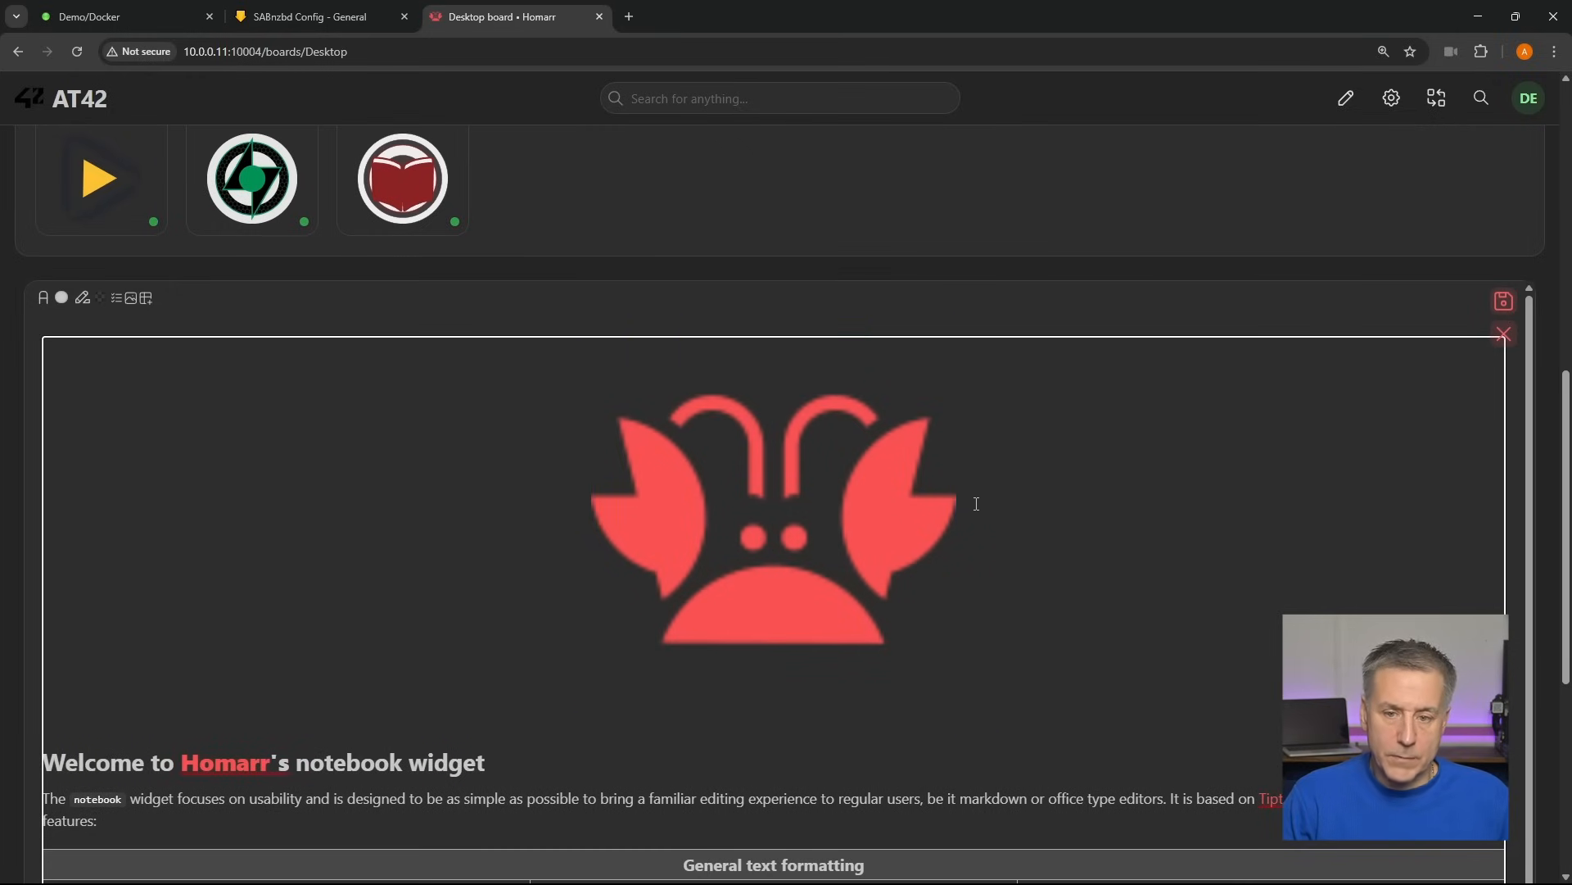
key("BackSpace")
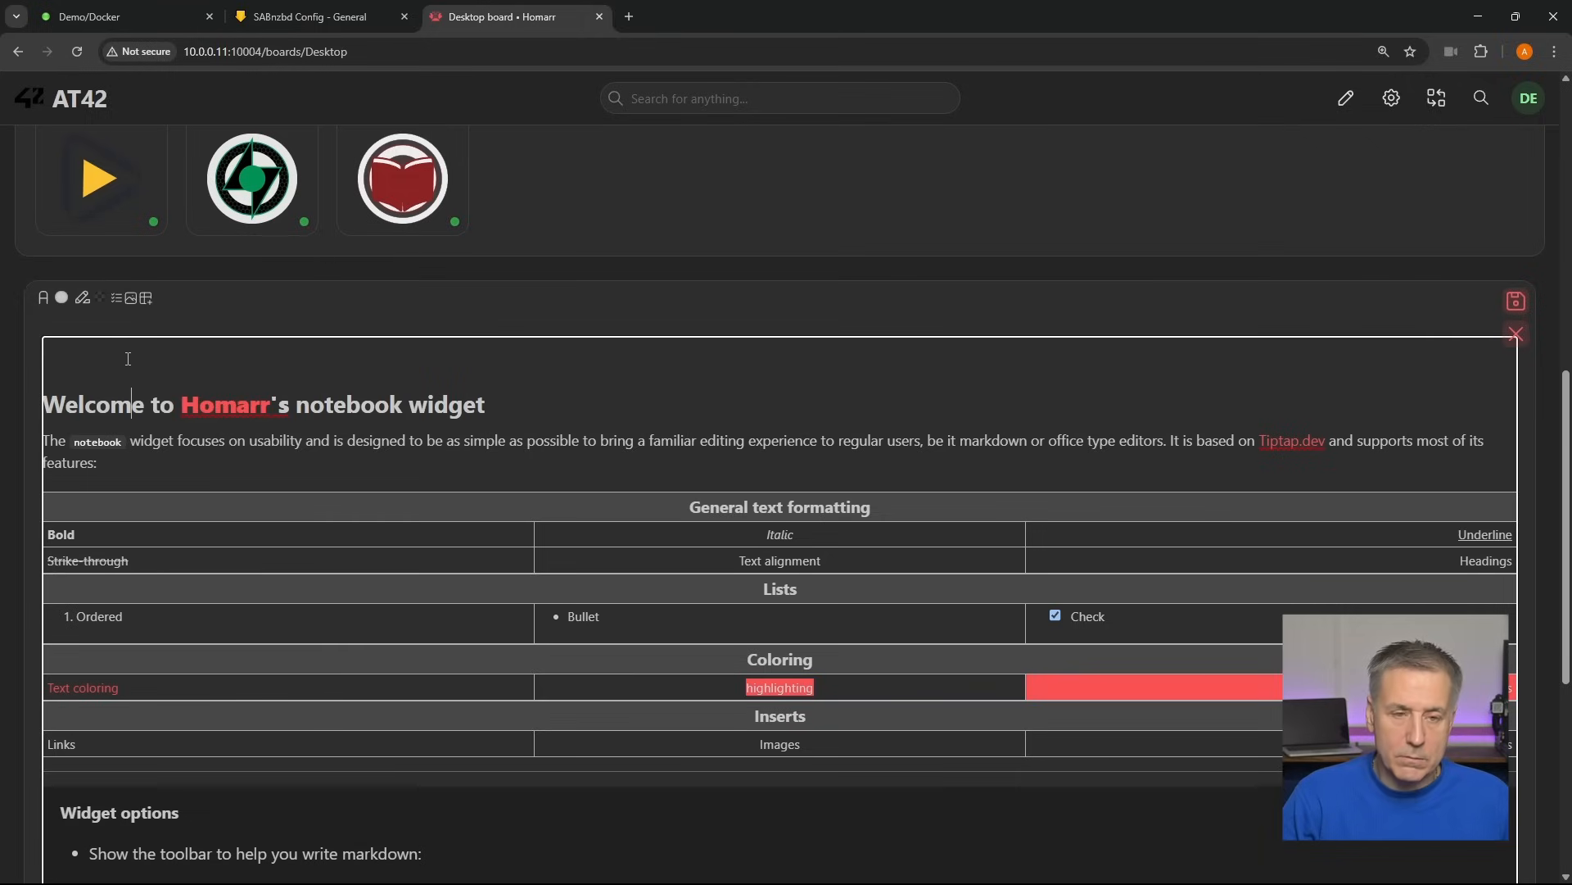
left_click(153, 361)
key("BackSpace")
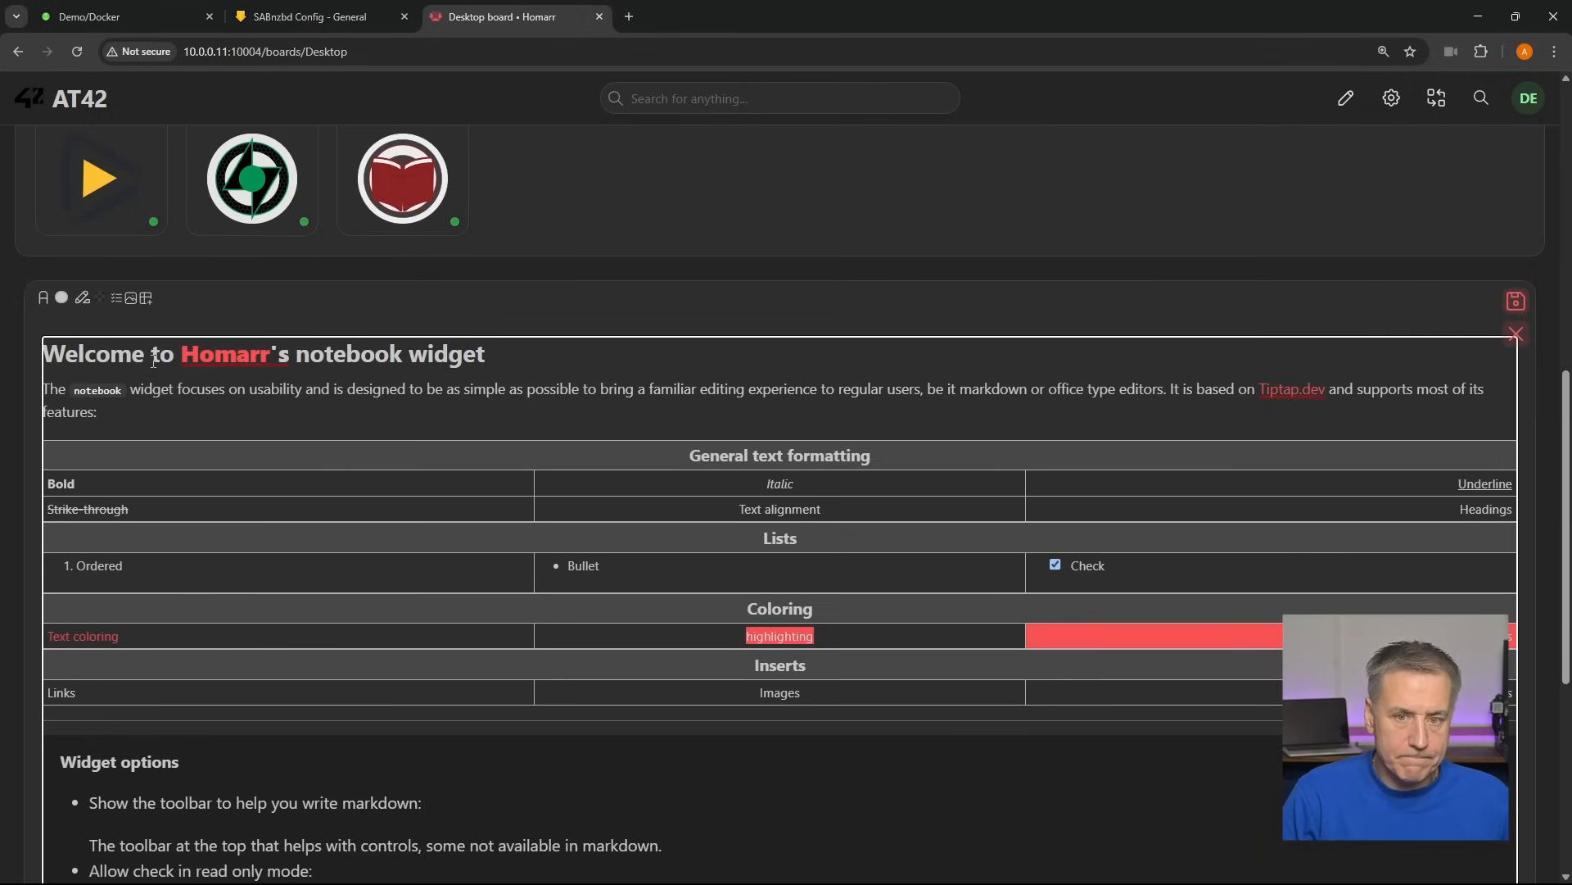
- Add "Next Item" to the notebook's ordered list and "next" to its bullet list
scroll(153, 362, "down", 3)
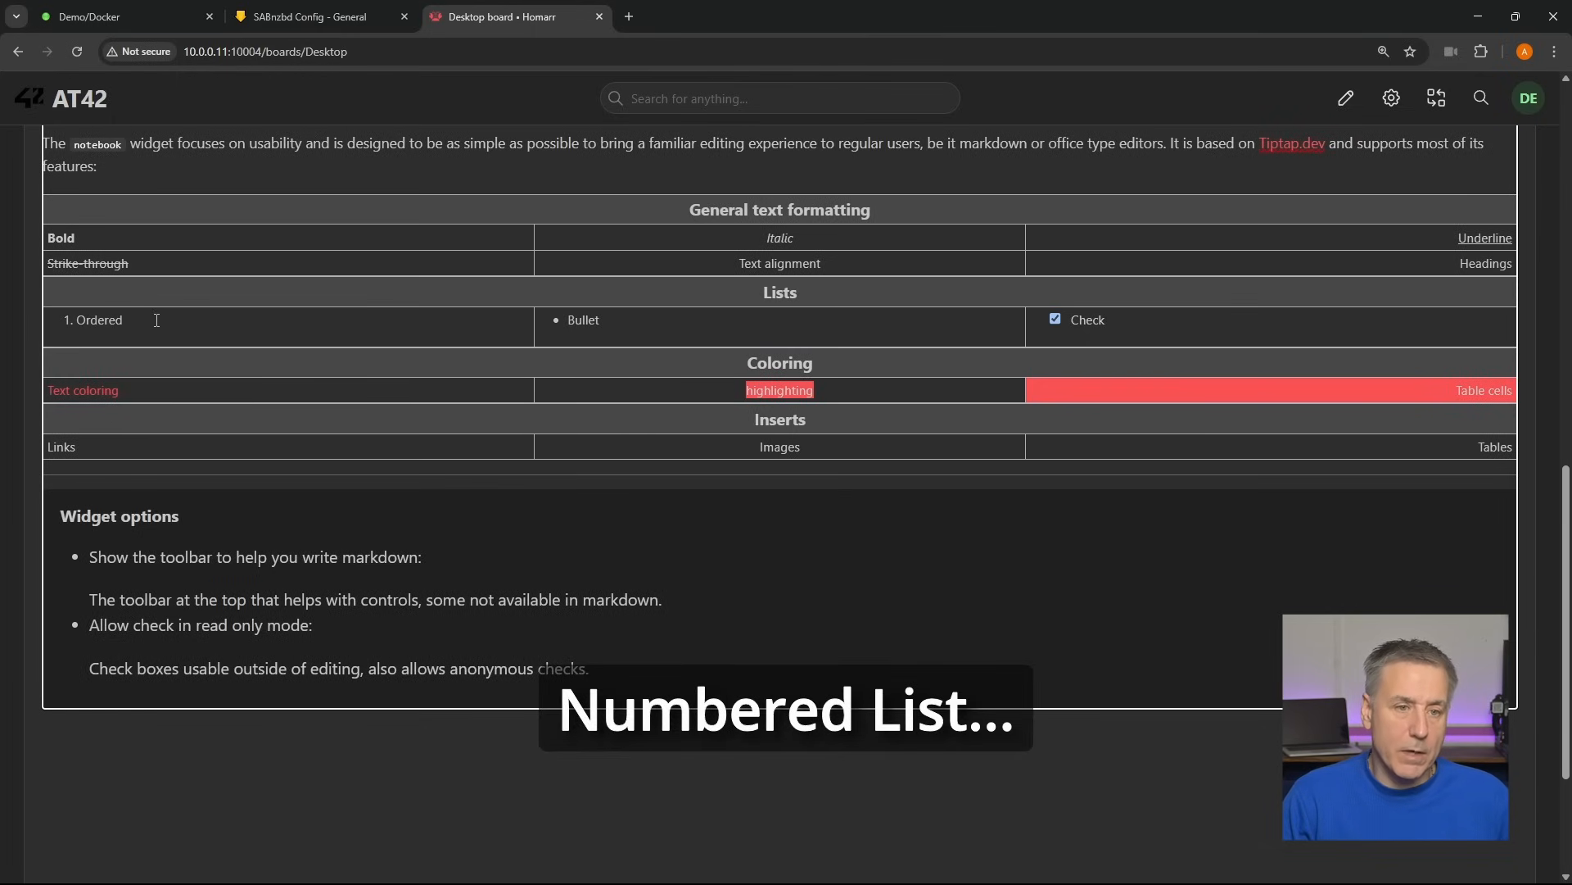
key("Return")
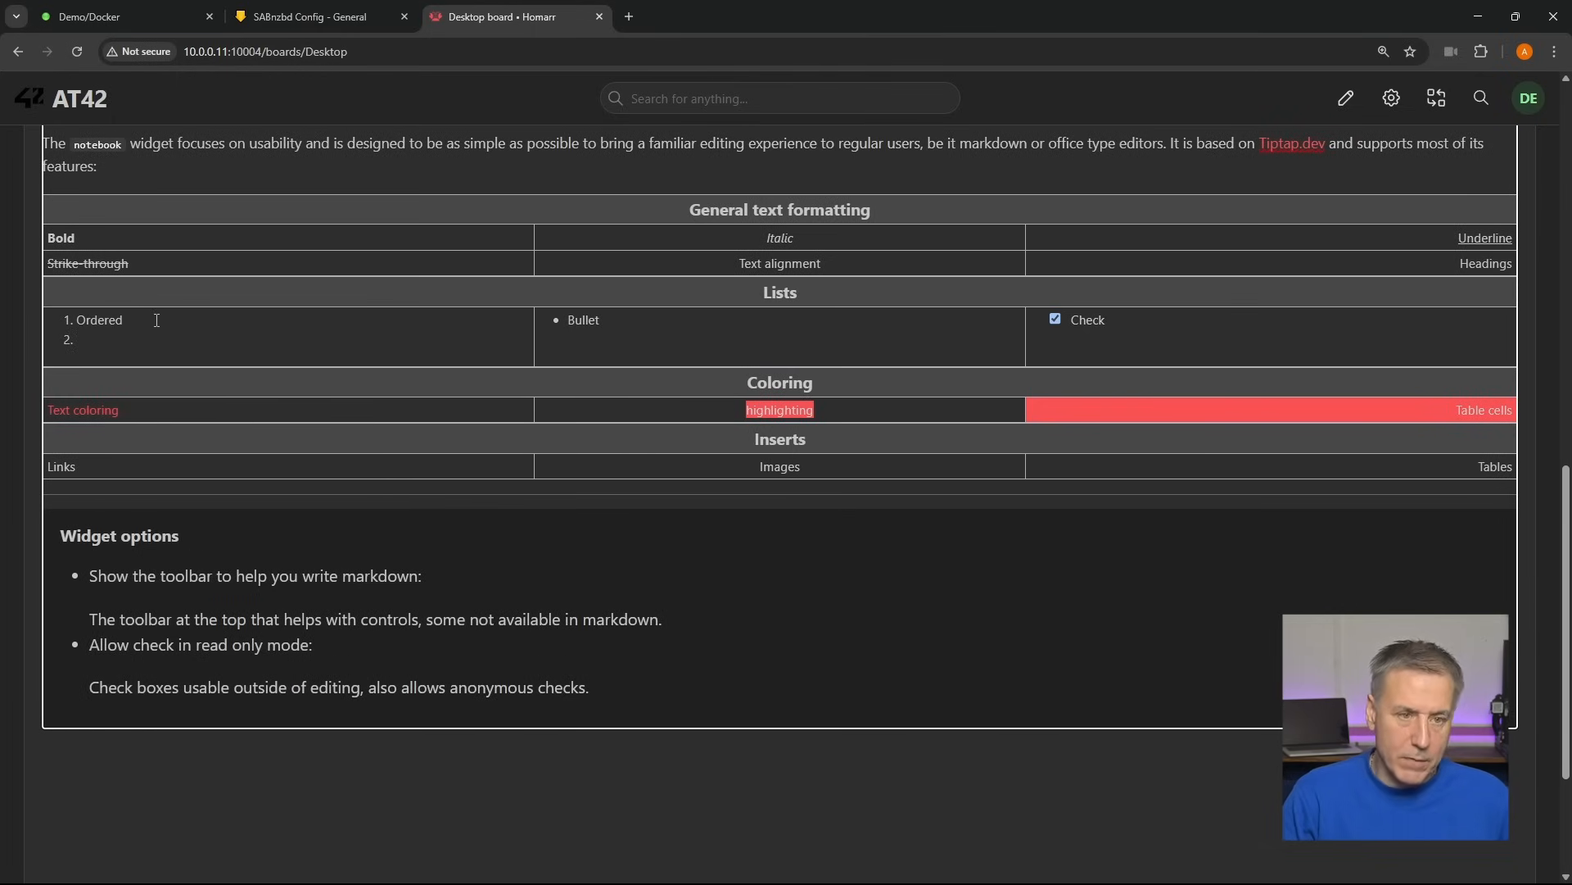
type("Next Item")
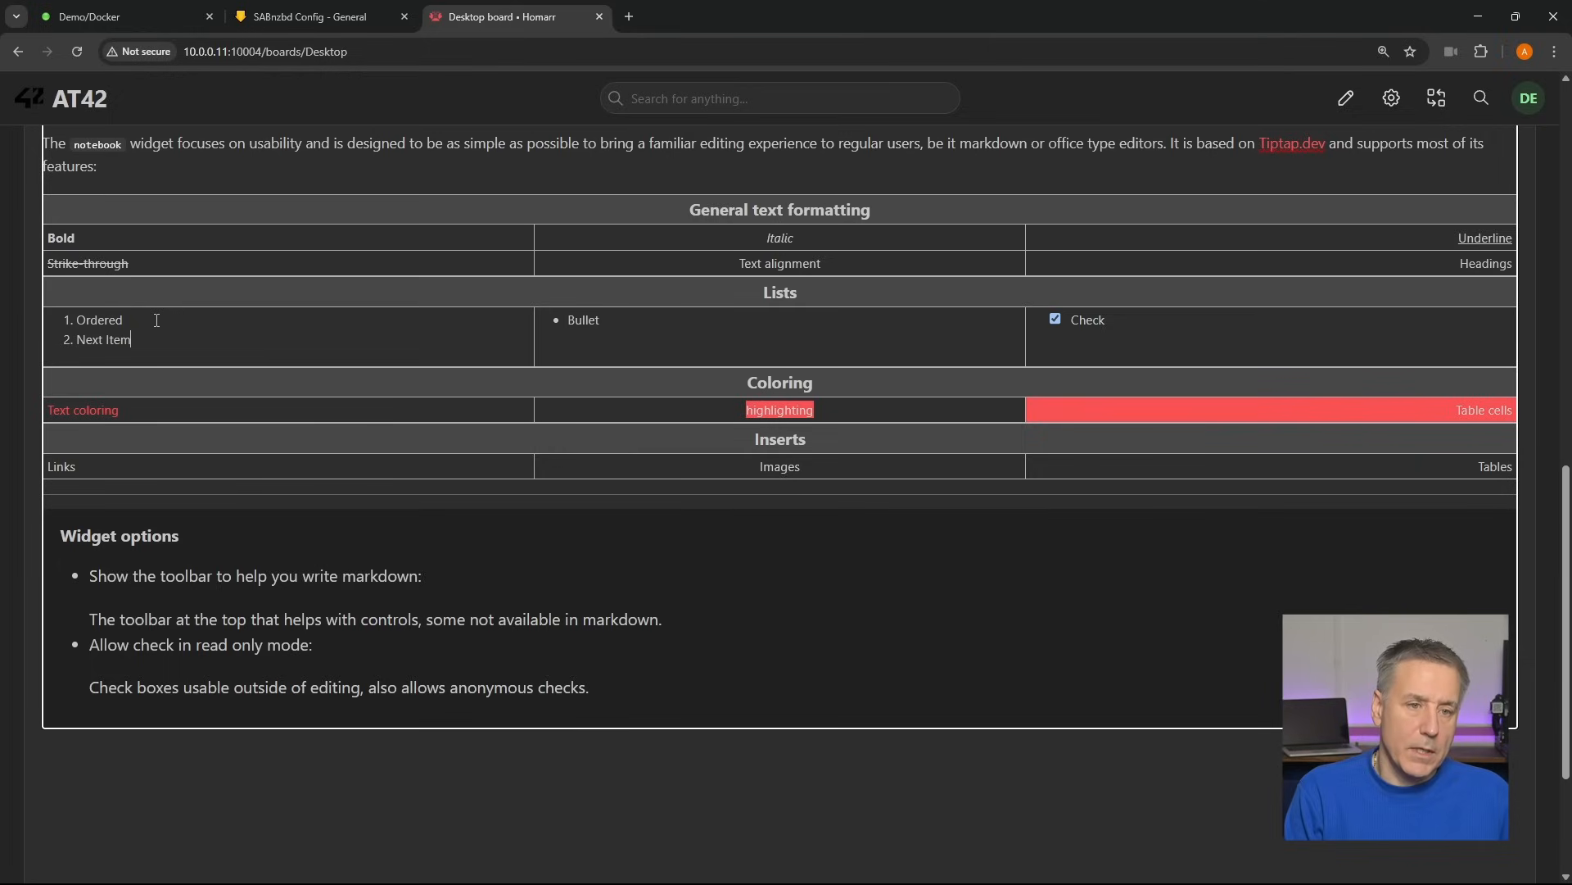
left_click(633, 321)
key("Return")
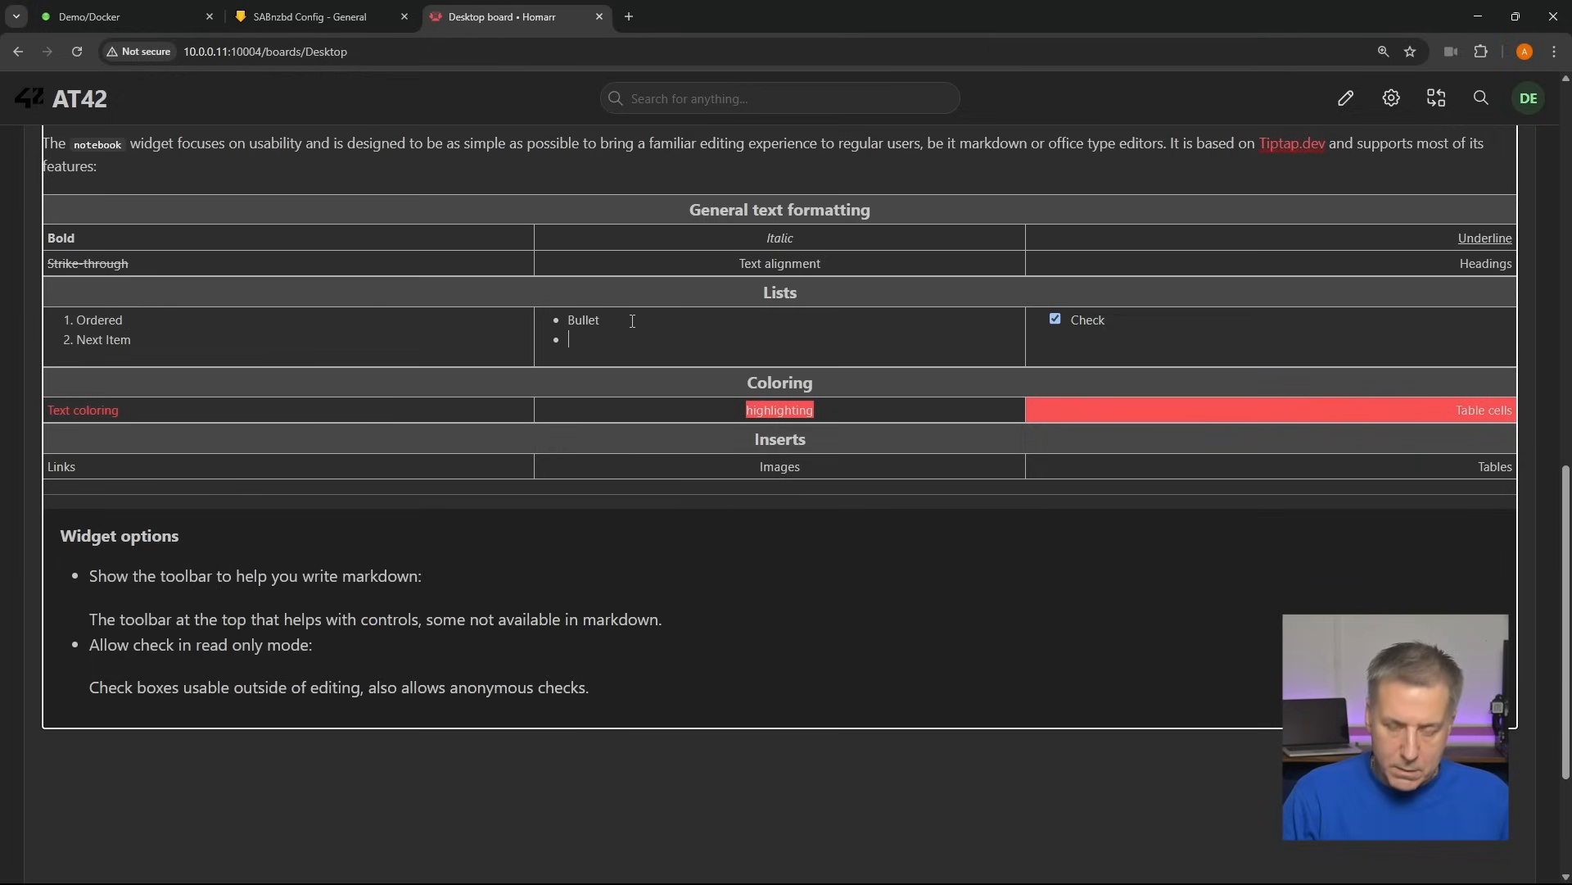
type("next")
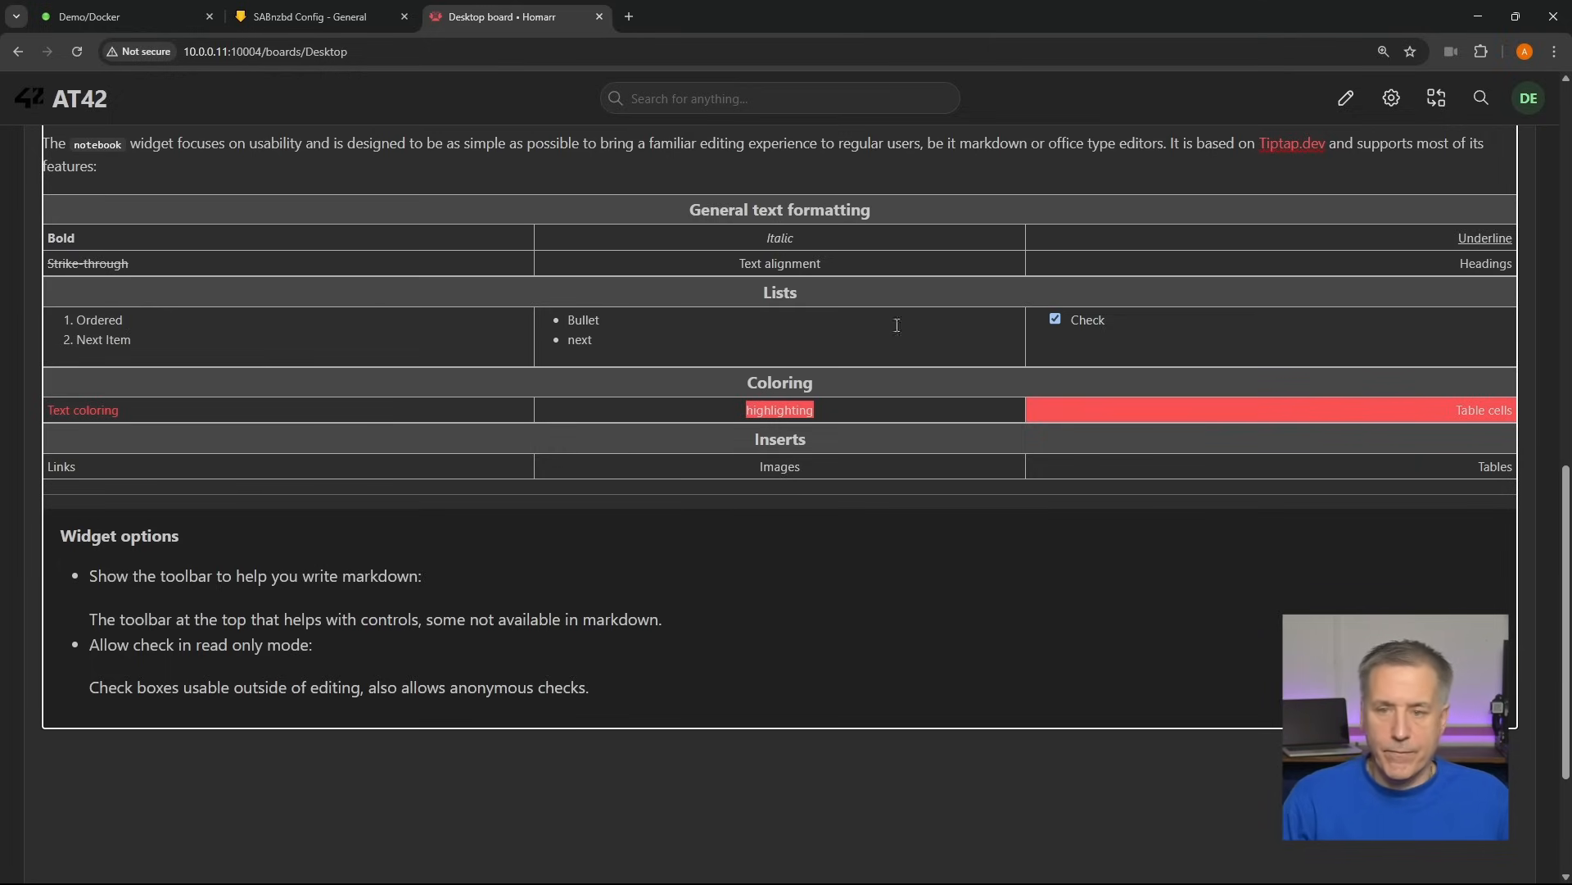
- Add an "unchecked" entry to the notebook's checklist and change the "Check" entry to "Checked"
left_click(1127, 320)
key("Return")
type("unchecked")
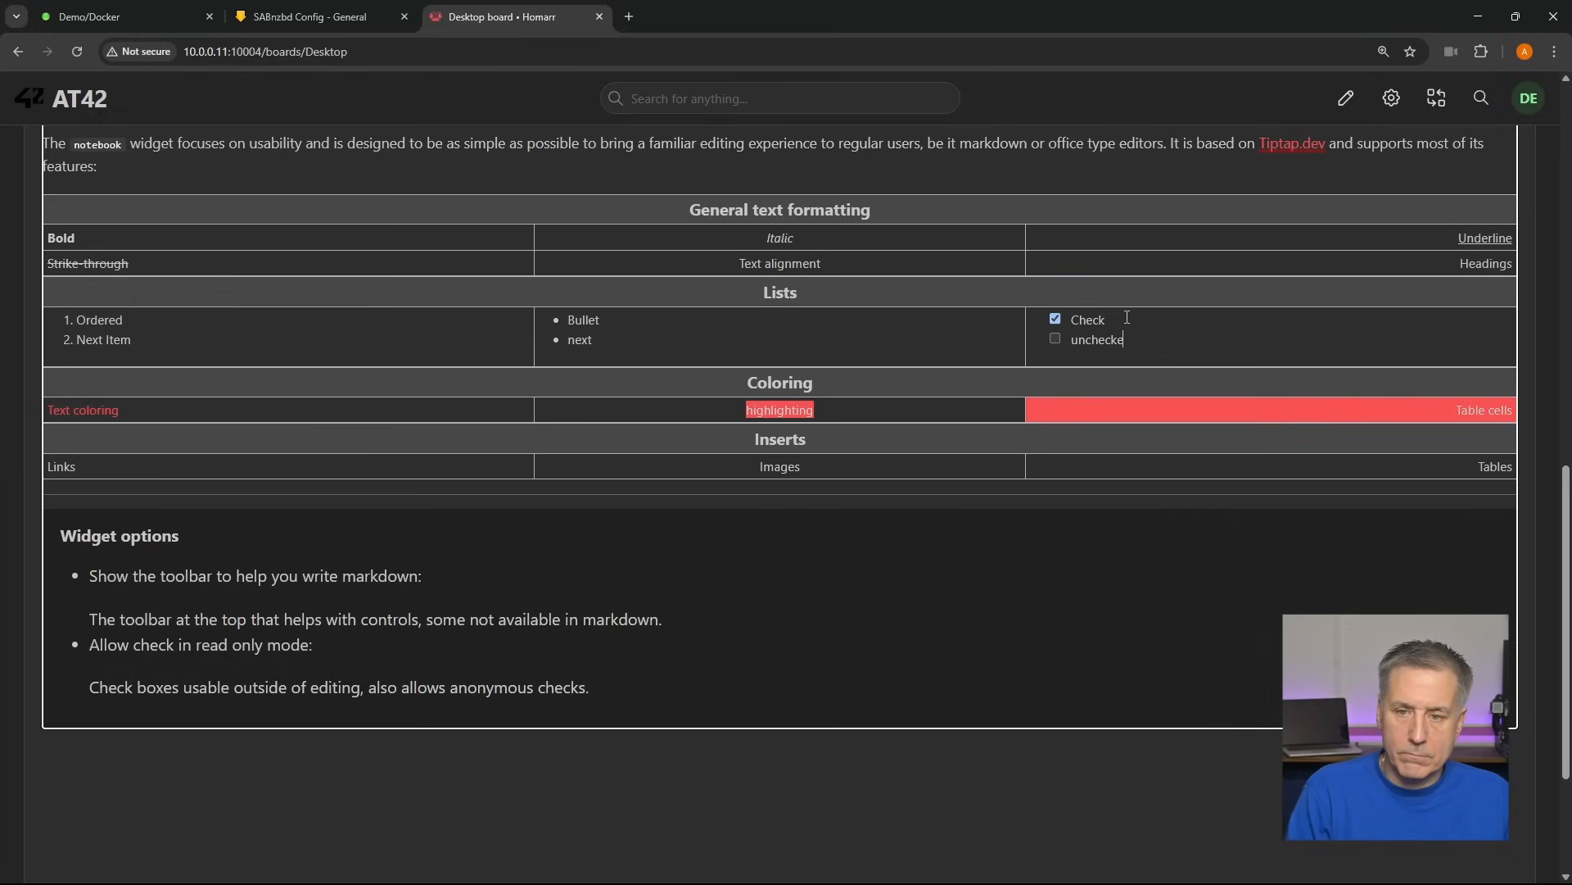
type("ed")
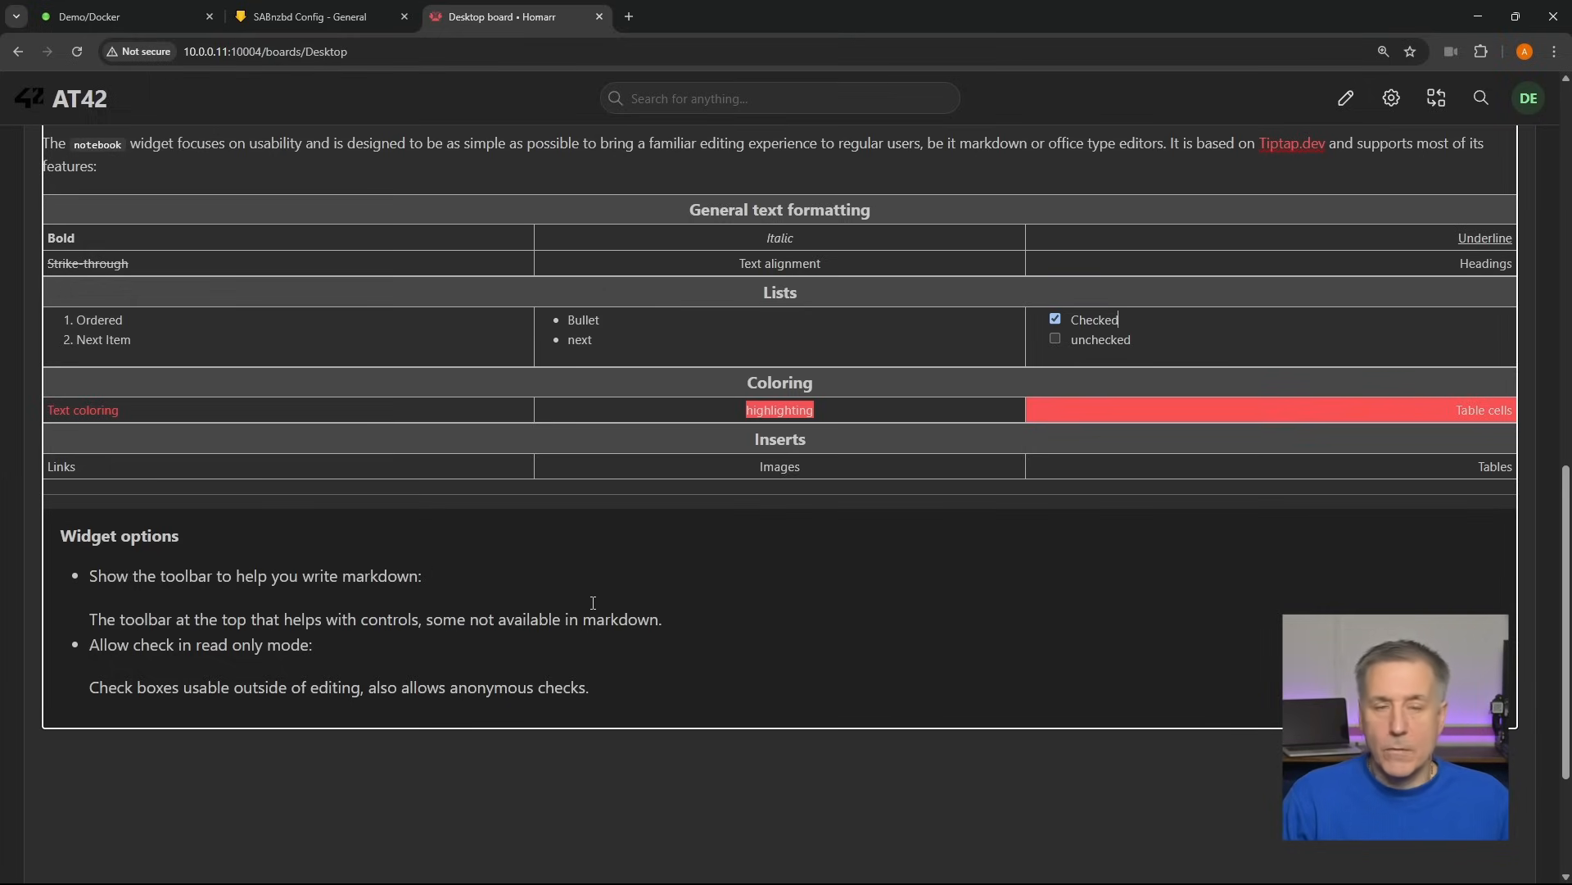
- Save the edited notebook content
scroll(870, 574, "up", 8)
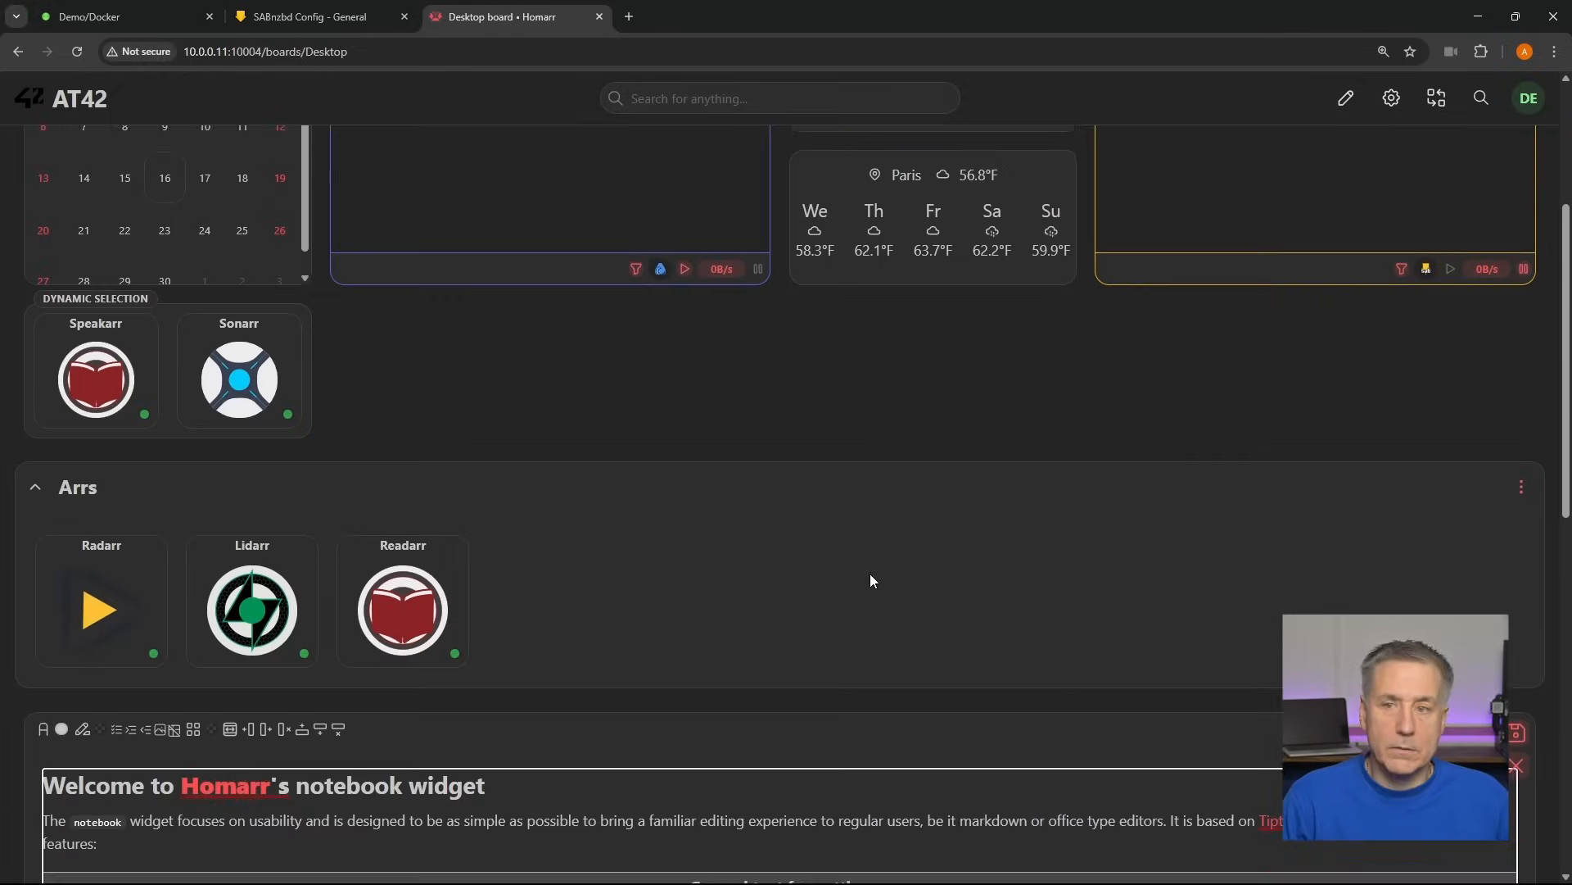
scroll(1225, 724, "down", 3)
left_click(1508, 555)
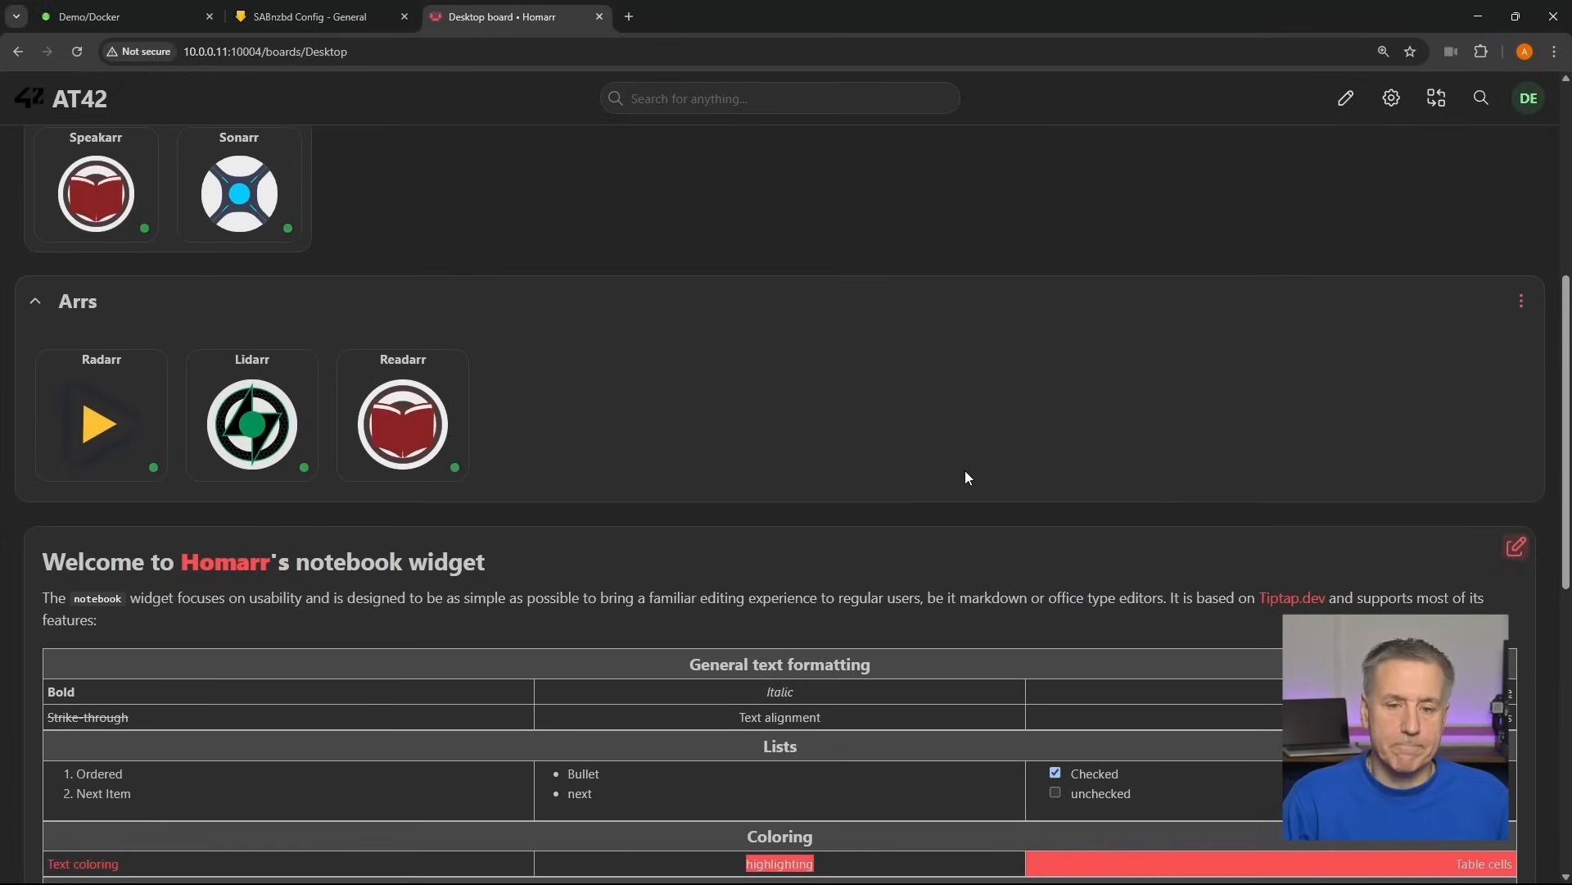
- Switch from the Desktop board to the Mobile board and enter edit mode
scroll(958, 393, "up", 6)
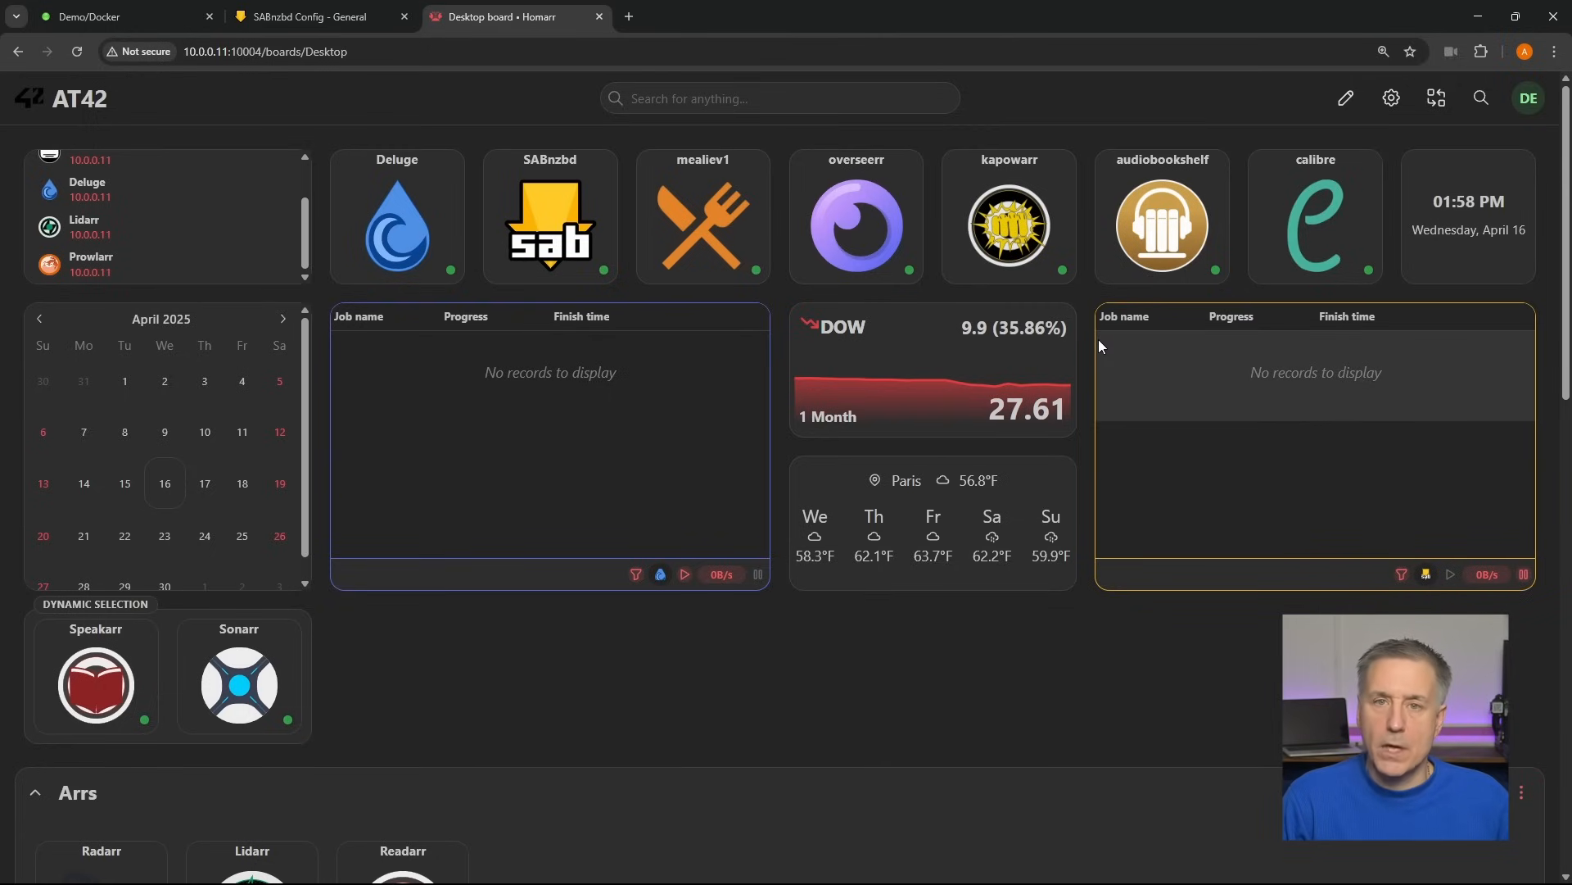
left_click(1439, 100)
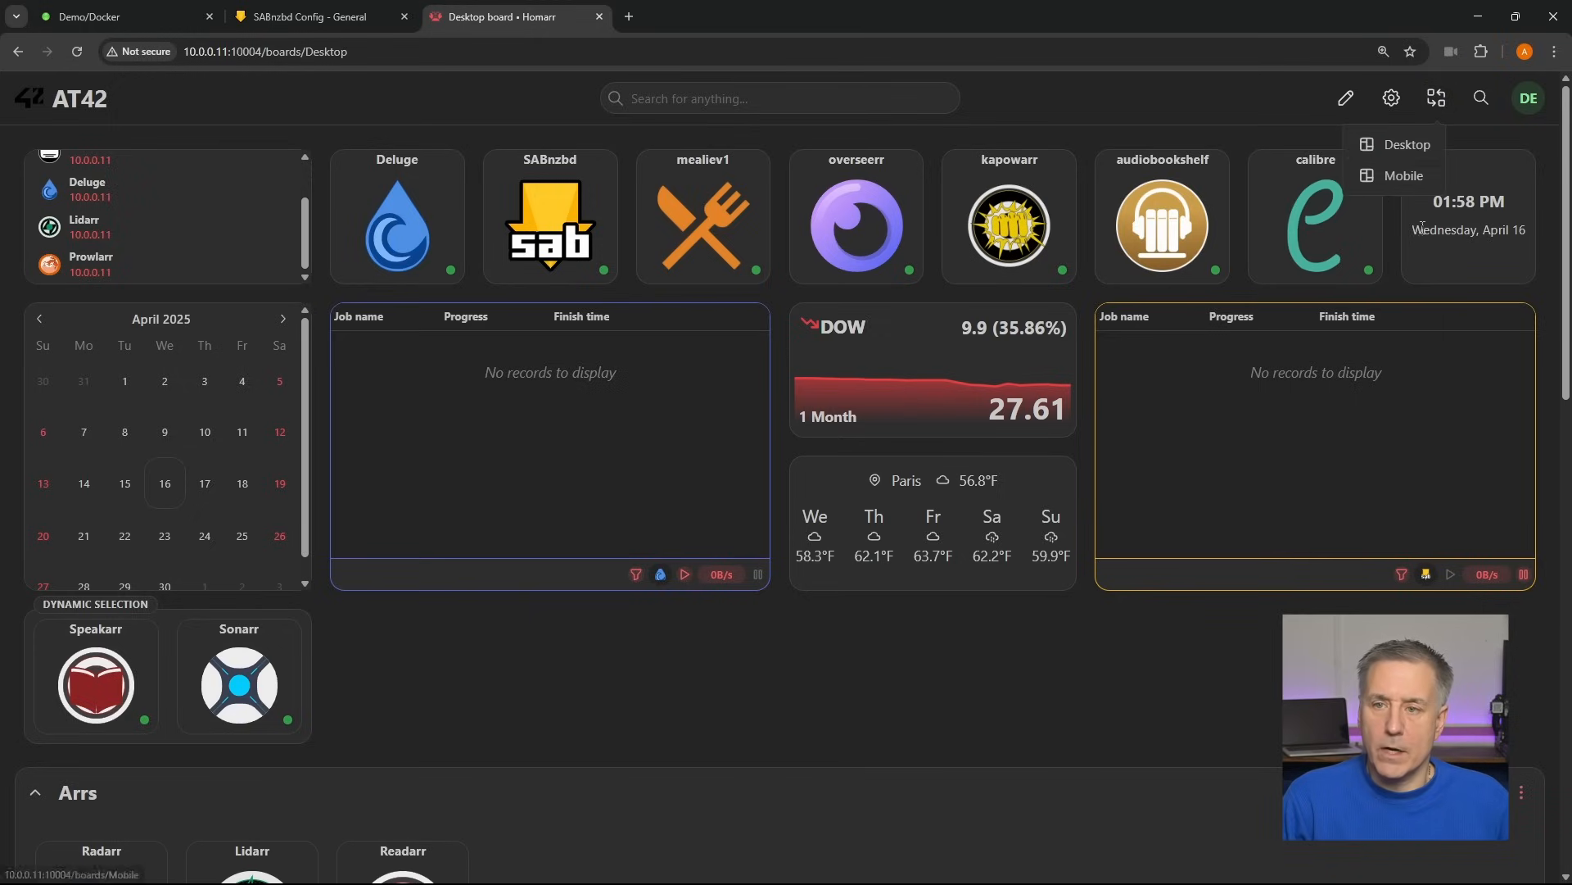
left_click(1403, 176)
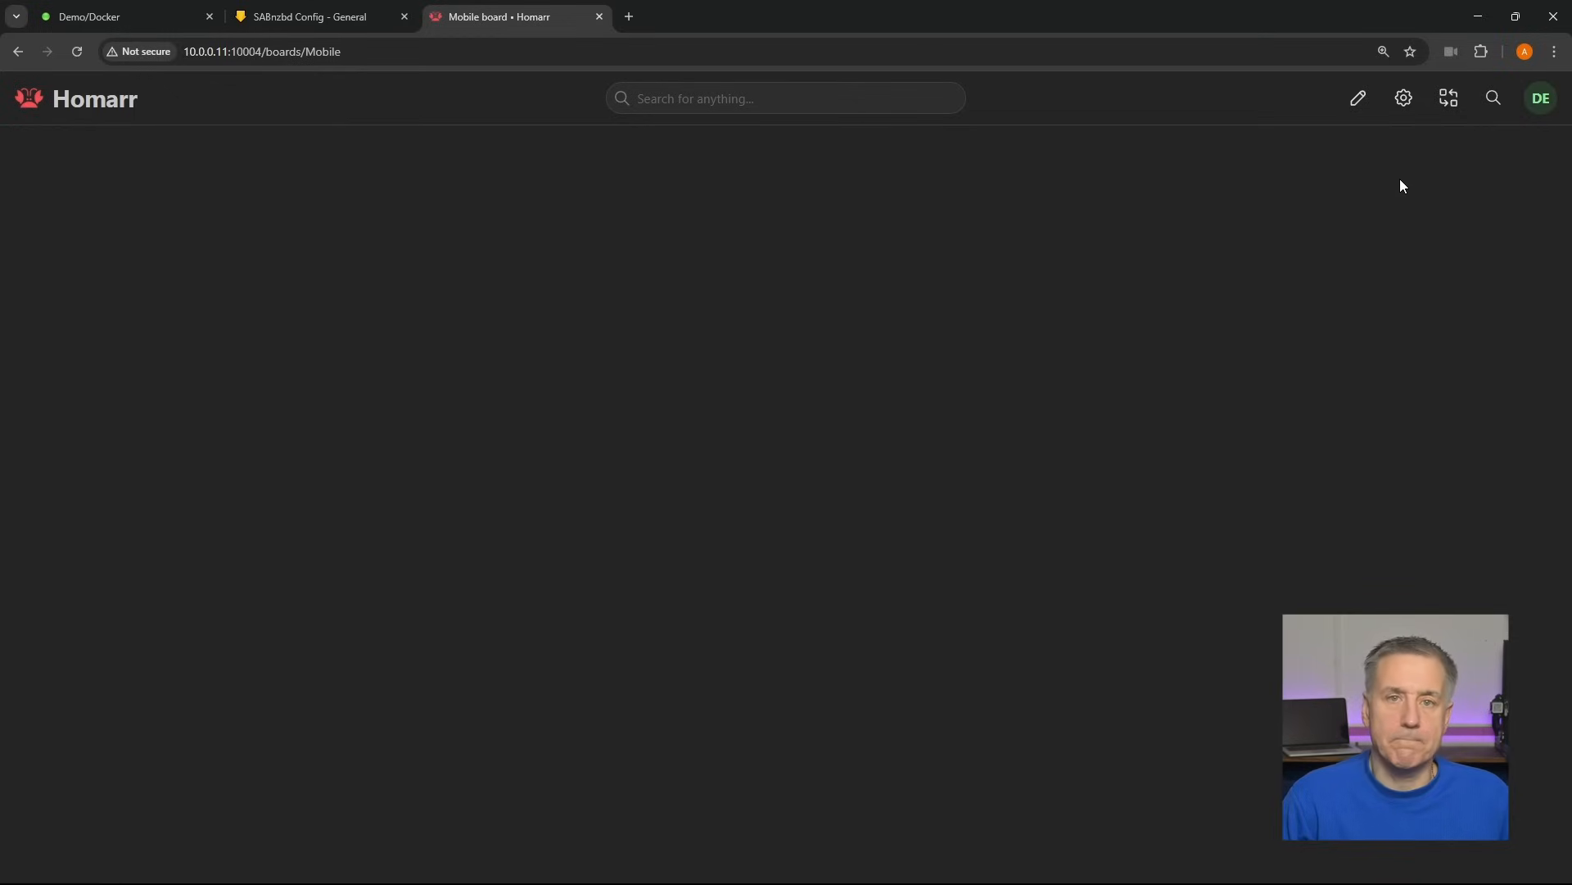
left_click(1358, 99)
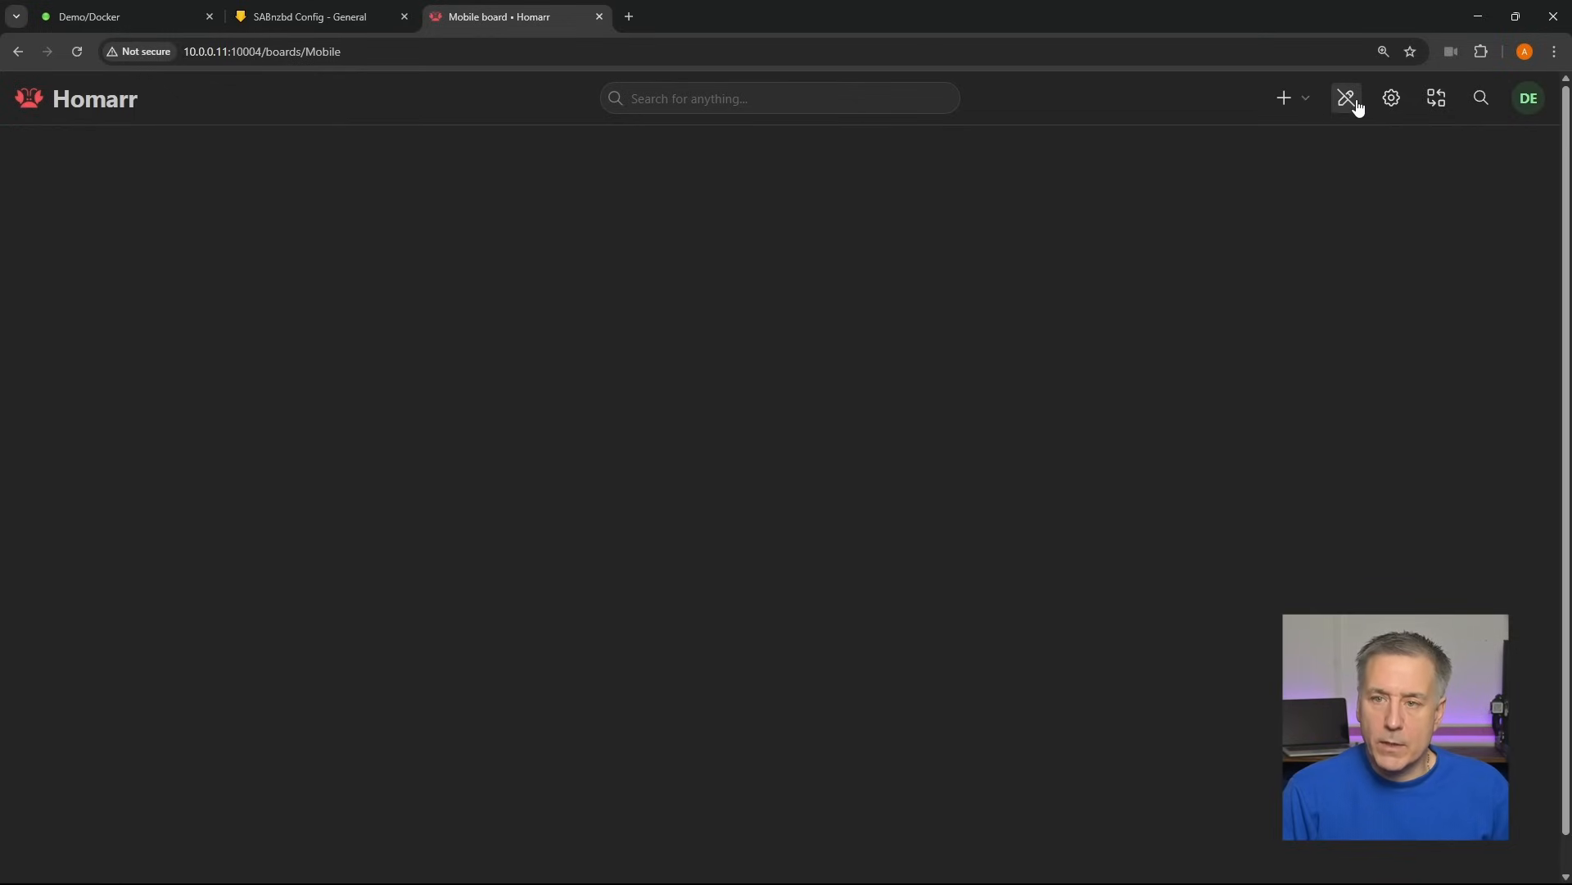
- Add an app tile to the empty Mobile board and assign the audiobookshelf app to it
left_click(1284, 99)
left_click(1229, 144)
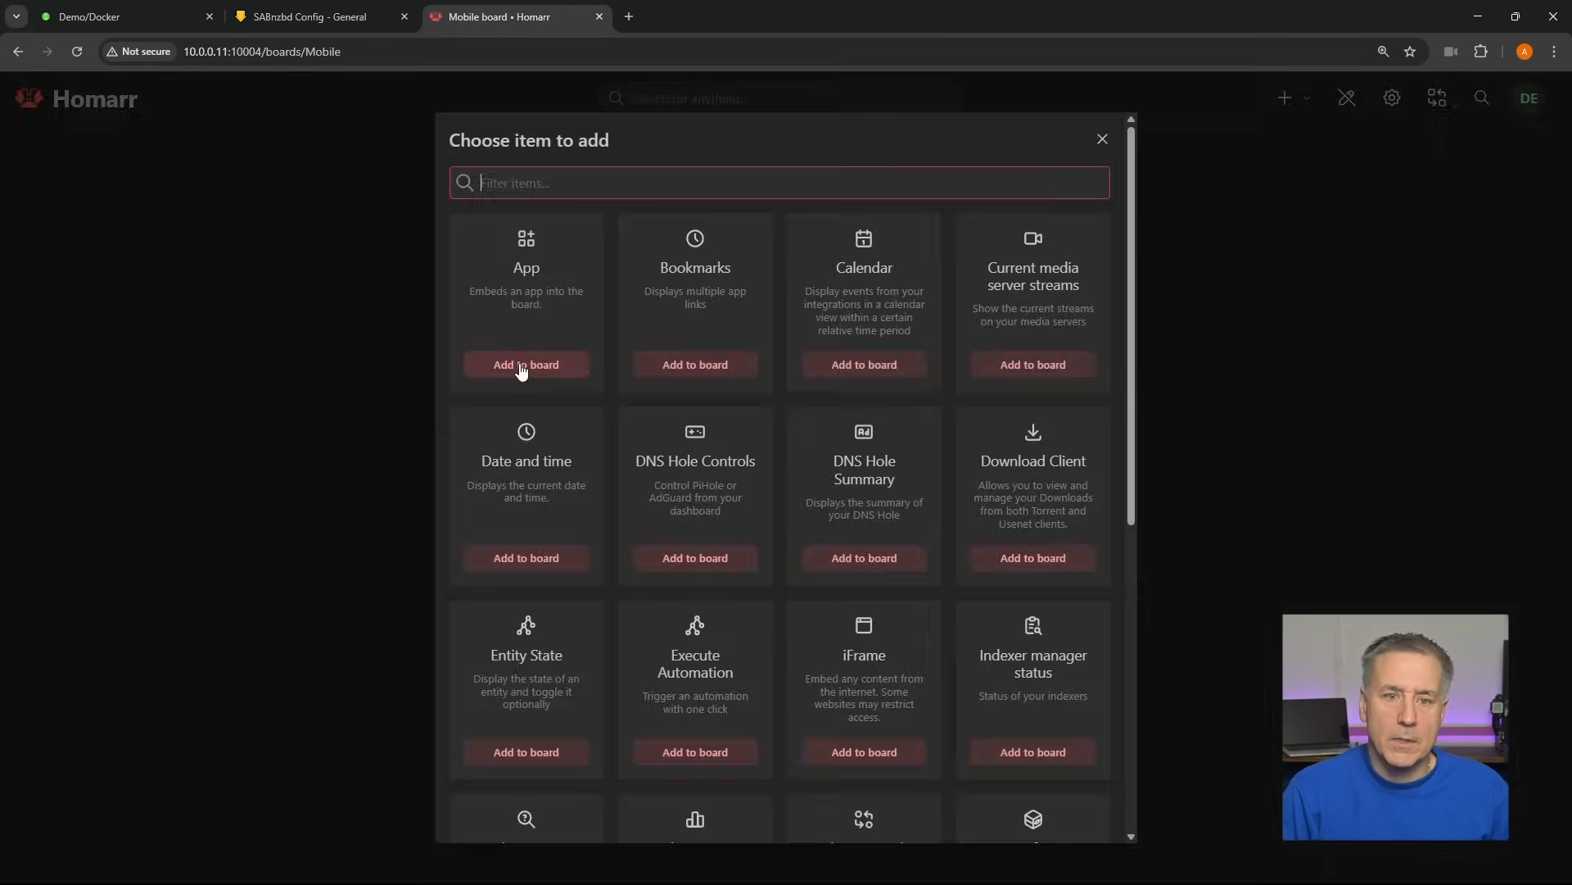
left_click(521, 369)
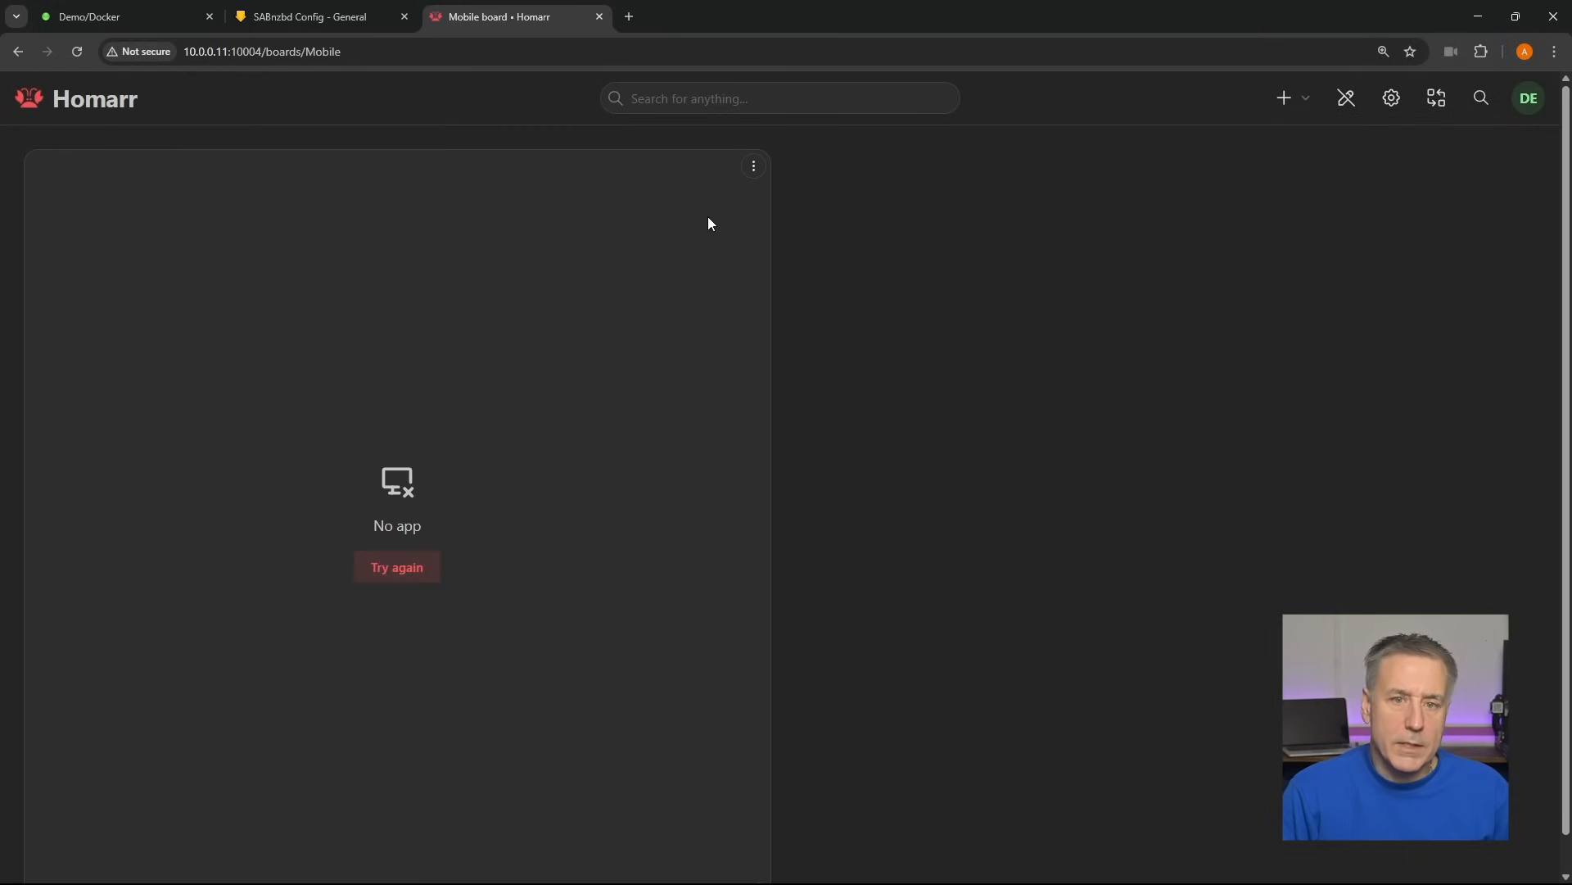
left_click(752, 168)
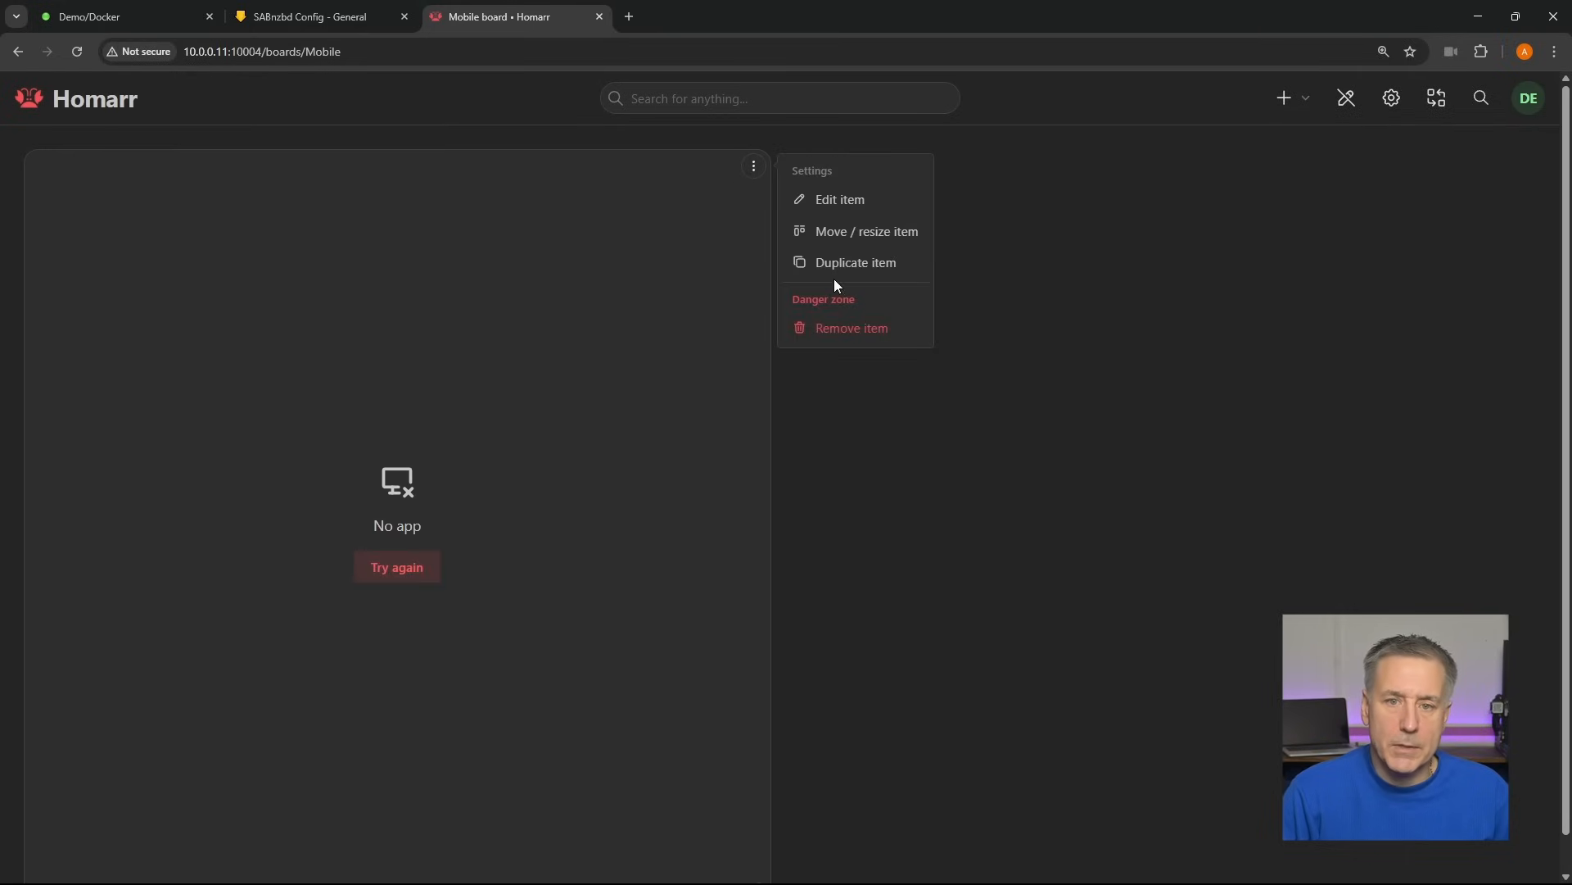
left_click(834, 200)
left_click(668, 202)
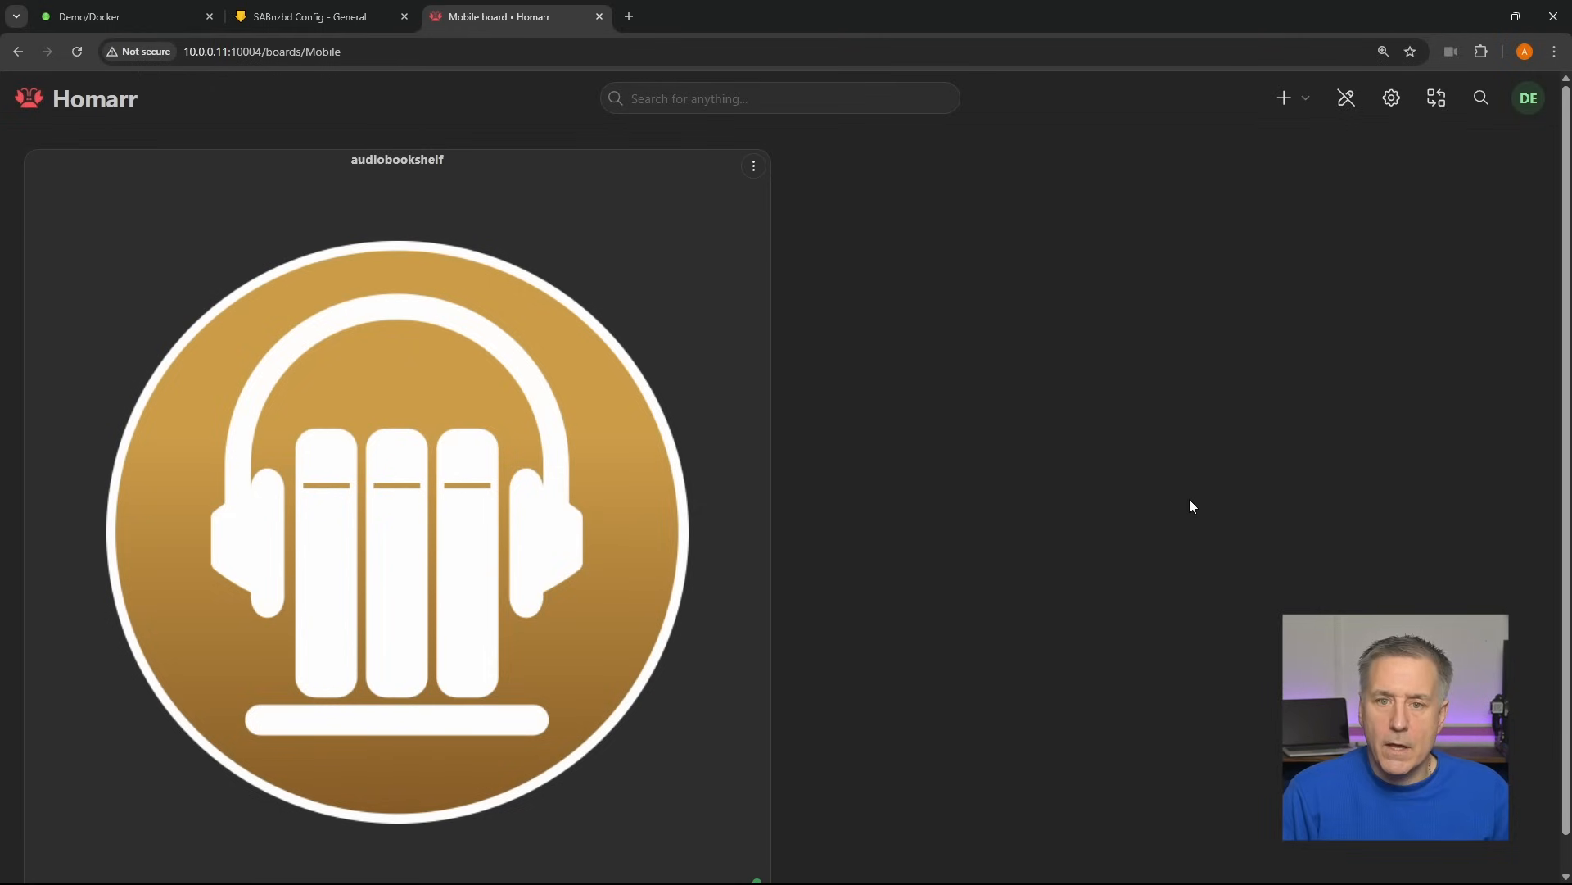
- Add a second app tile to the Mobile board, assign kapowarr to it and save the changes
left_click(1284, 100)
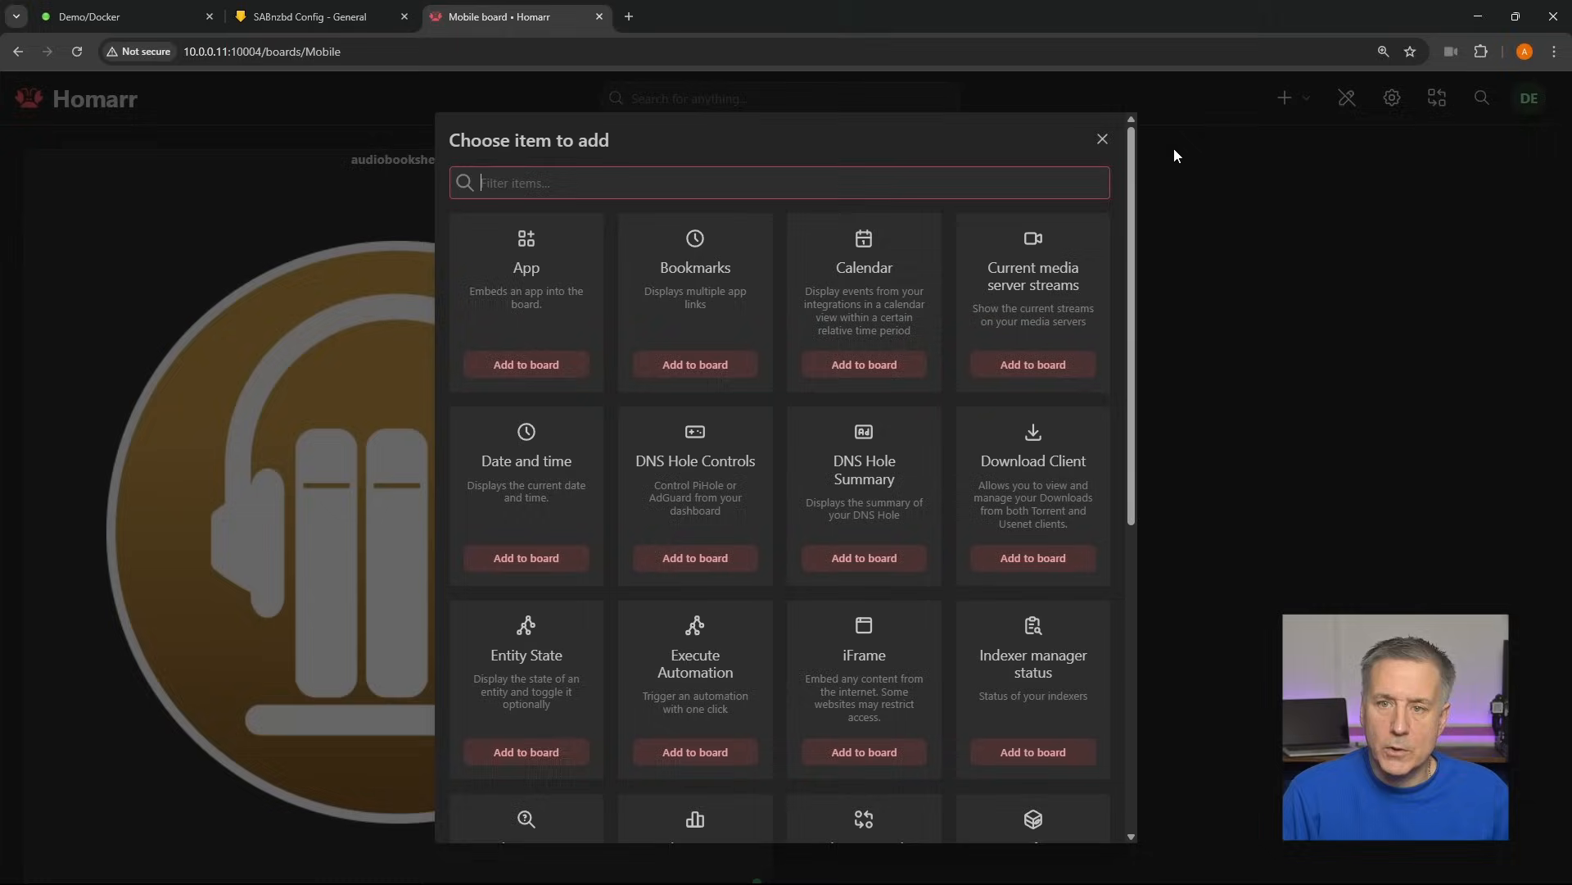
left_click(526, 364)
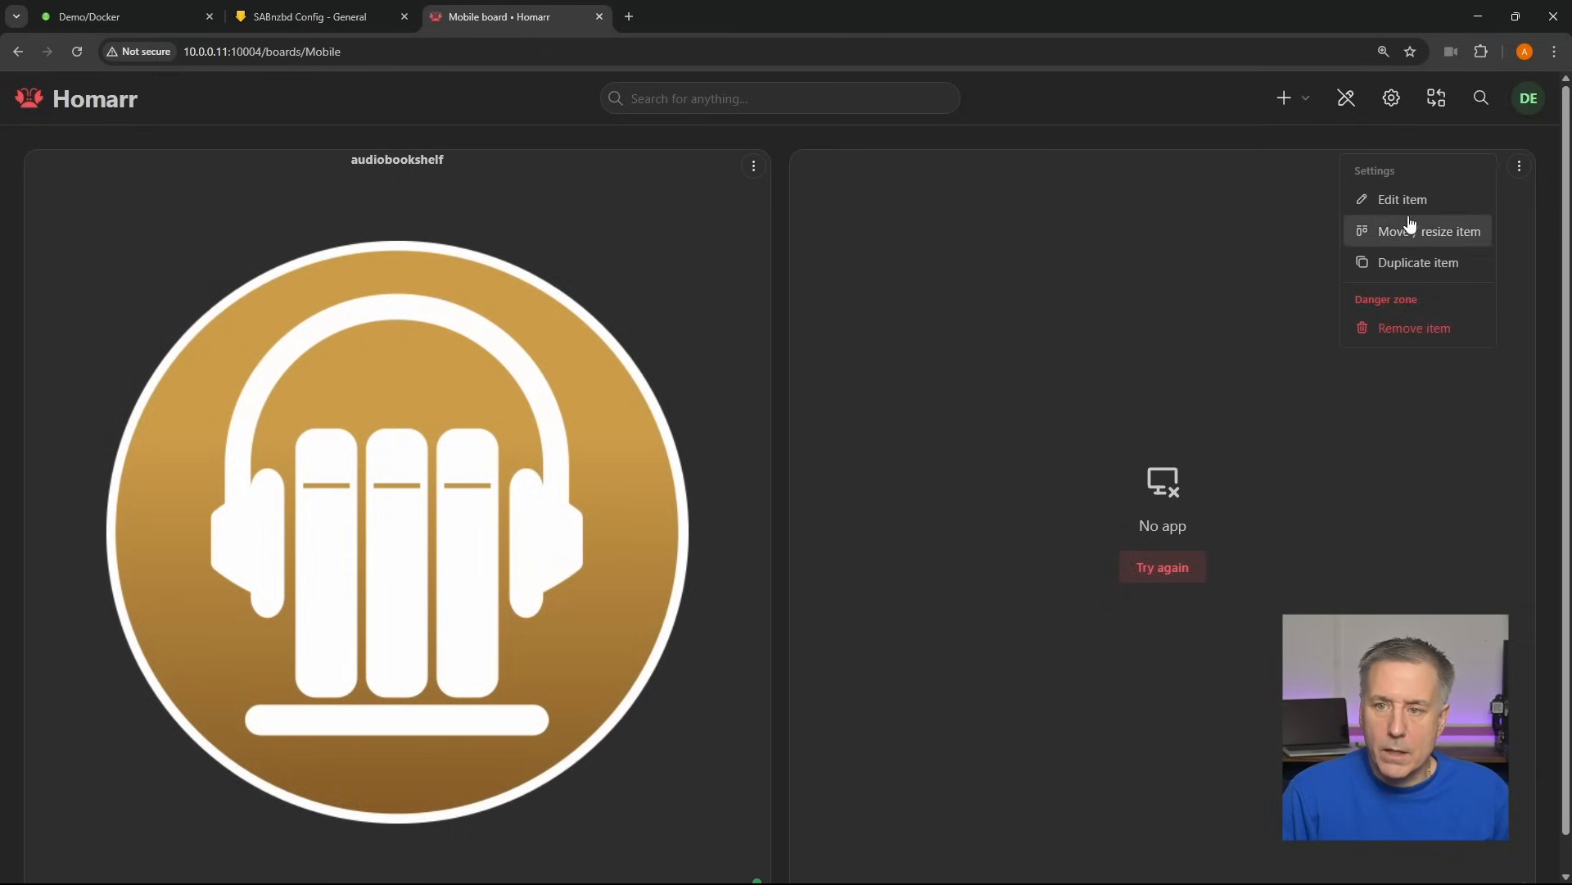
left_click(1405, 203)
left_click(698, 205)
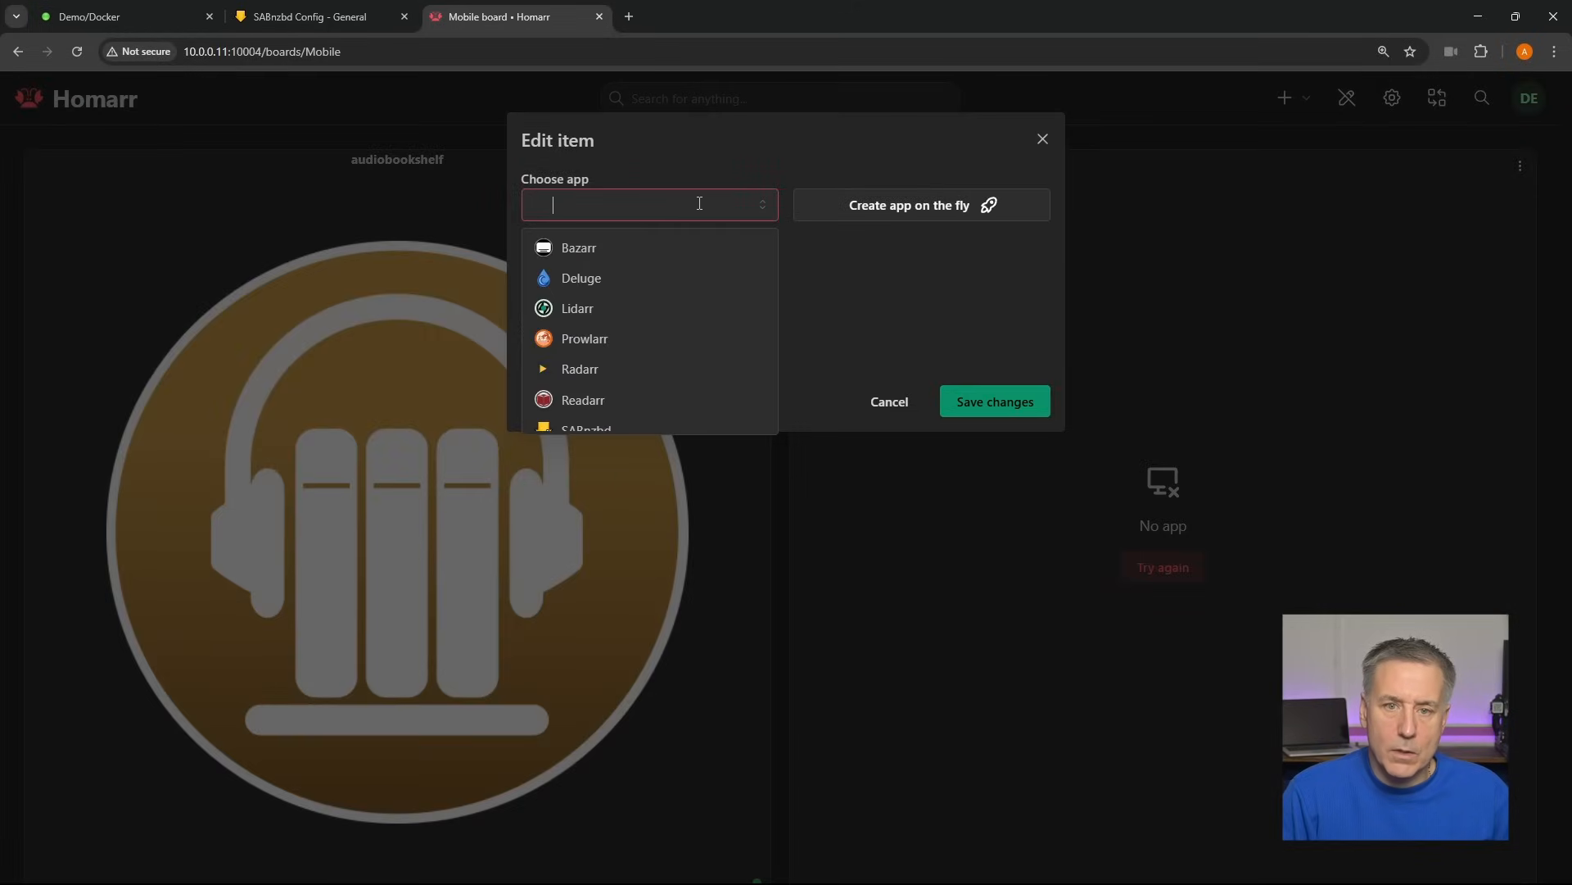
scroll(625, 352, "down", 3)
left_click(625, 361)
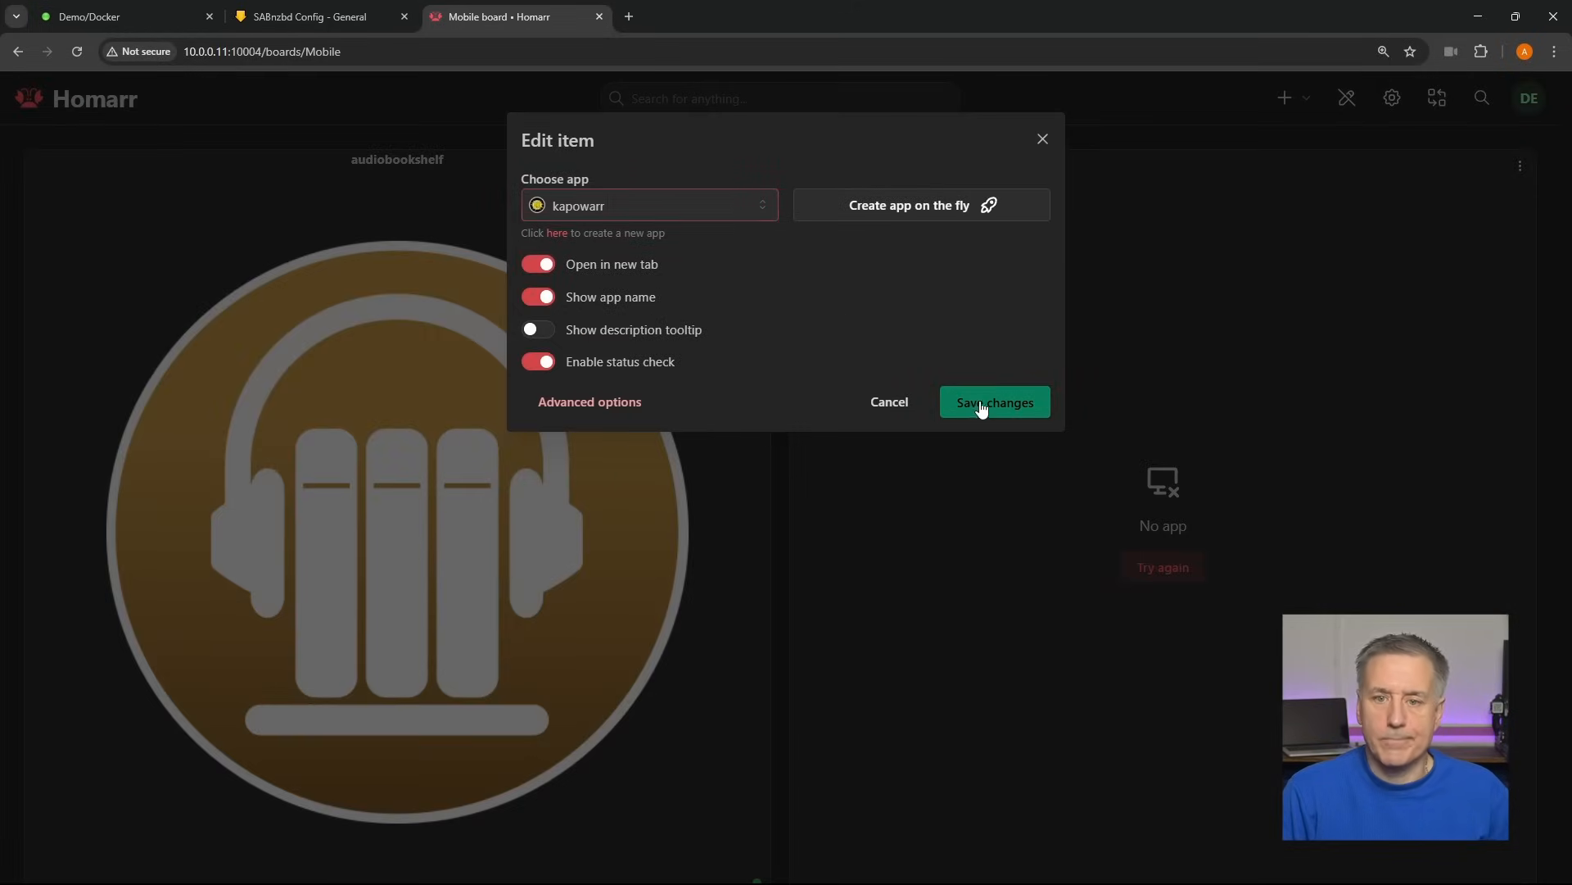
left_click(987, 403)
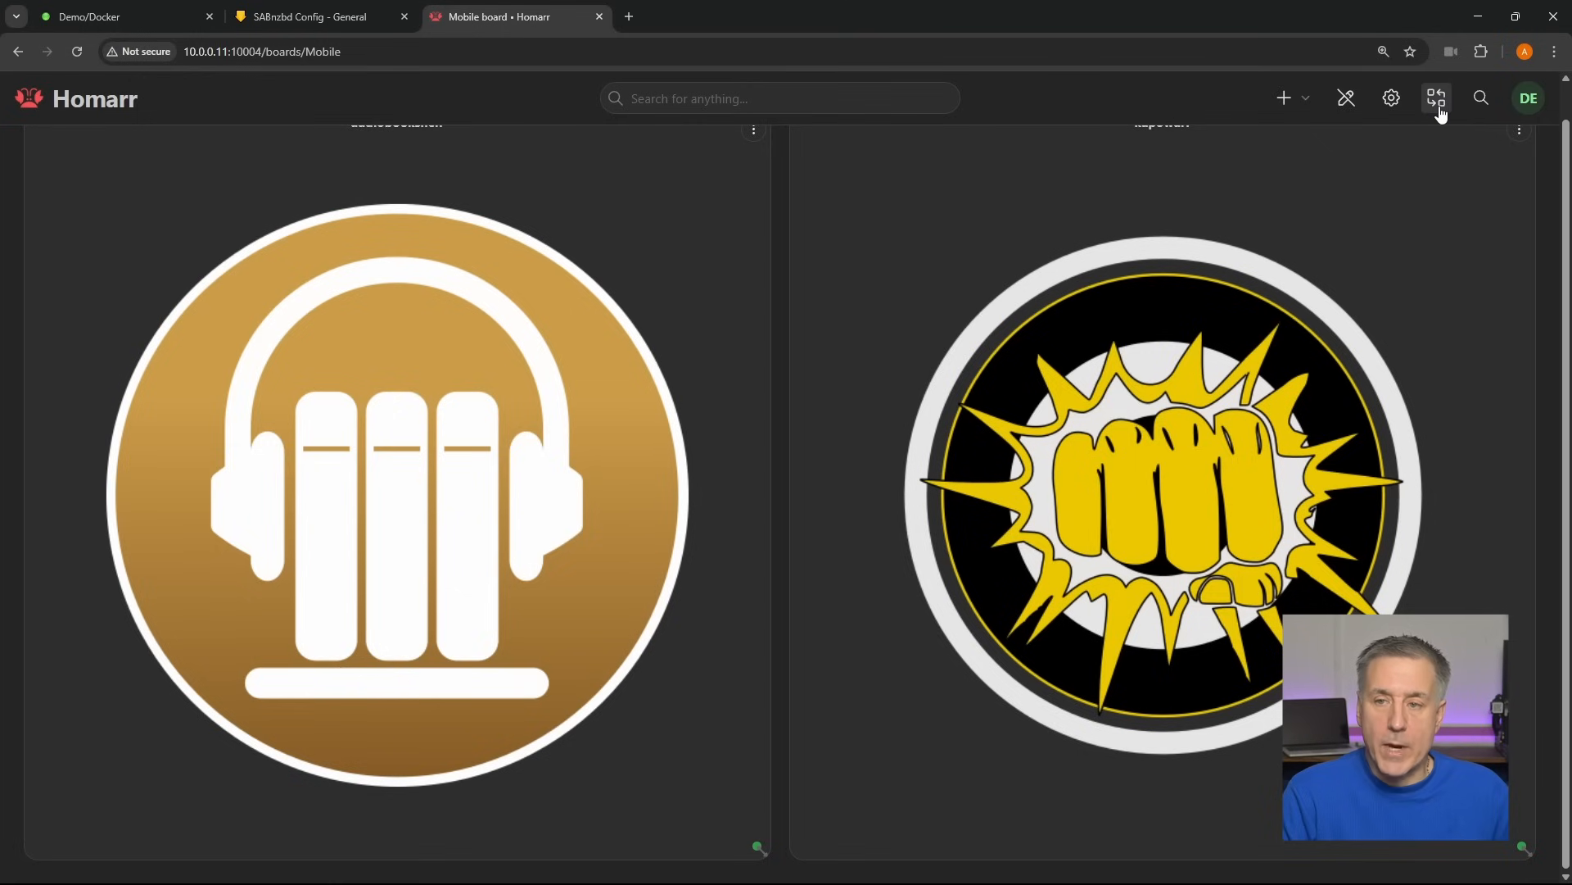
- View the Desktop board for comparison and return to the Mobile board
left_click(1437, 102)
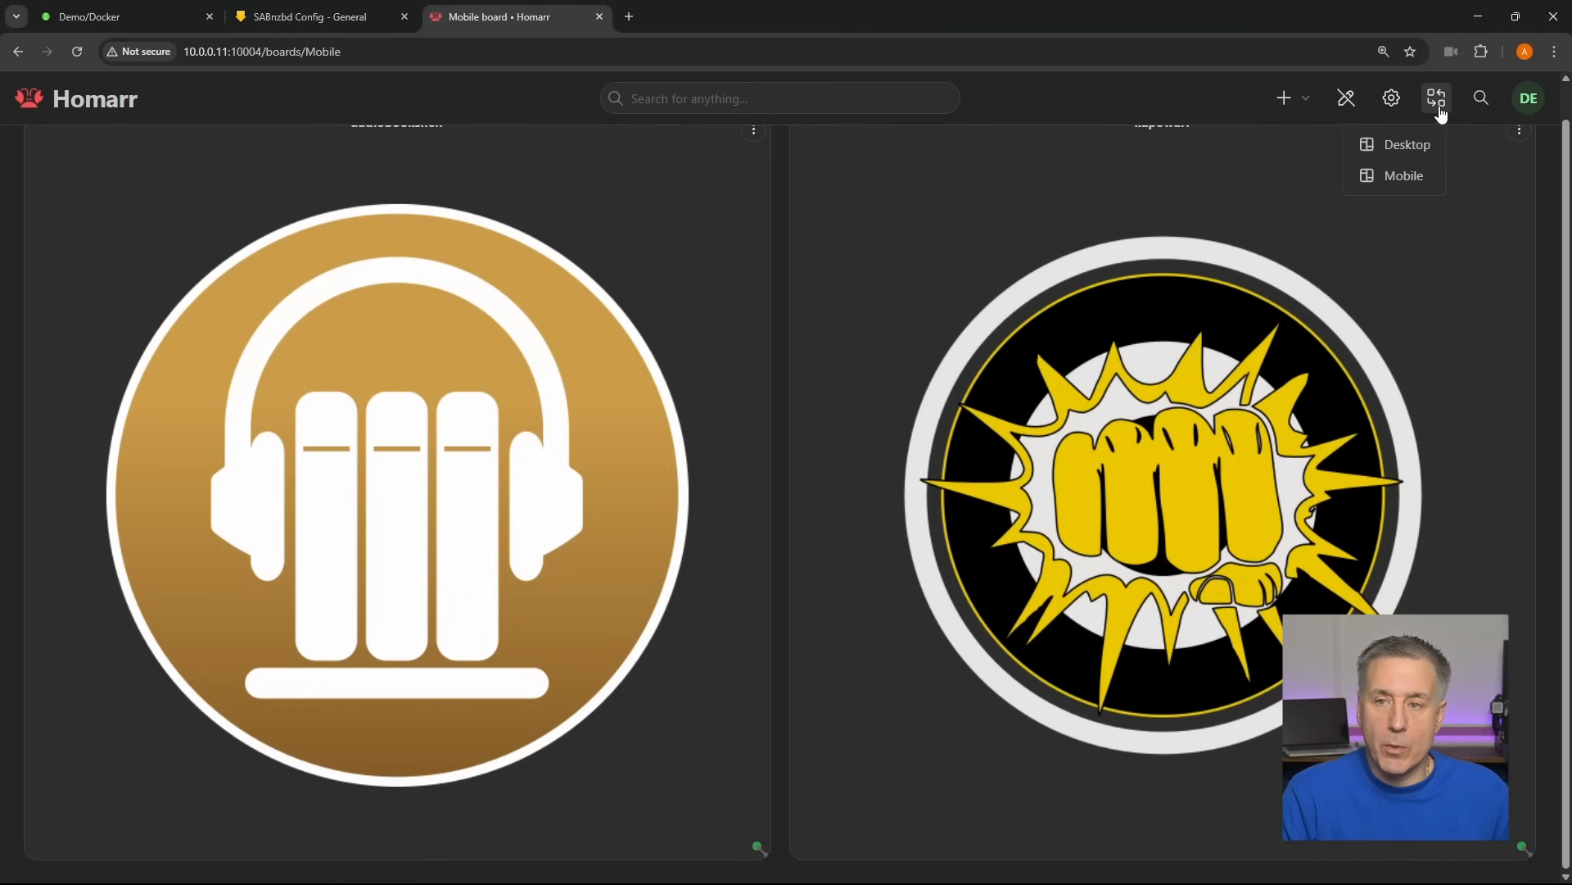
left_click(1410, 146)
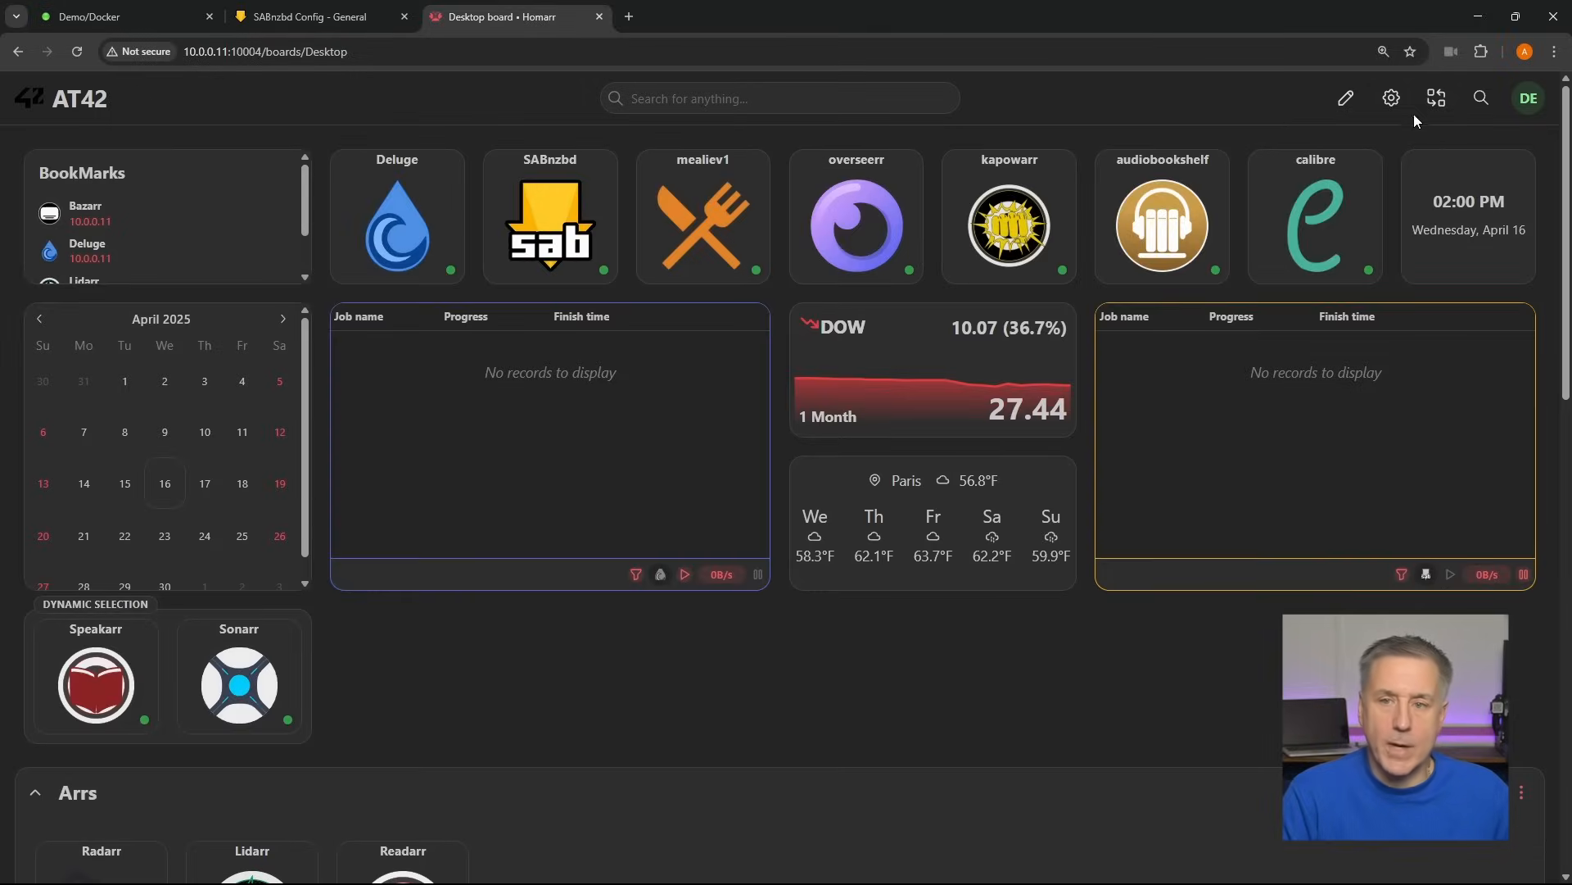
left_click(1435, 102)
left_click(1406, 173)
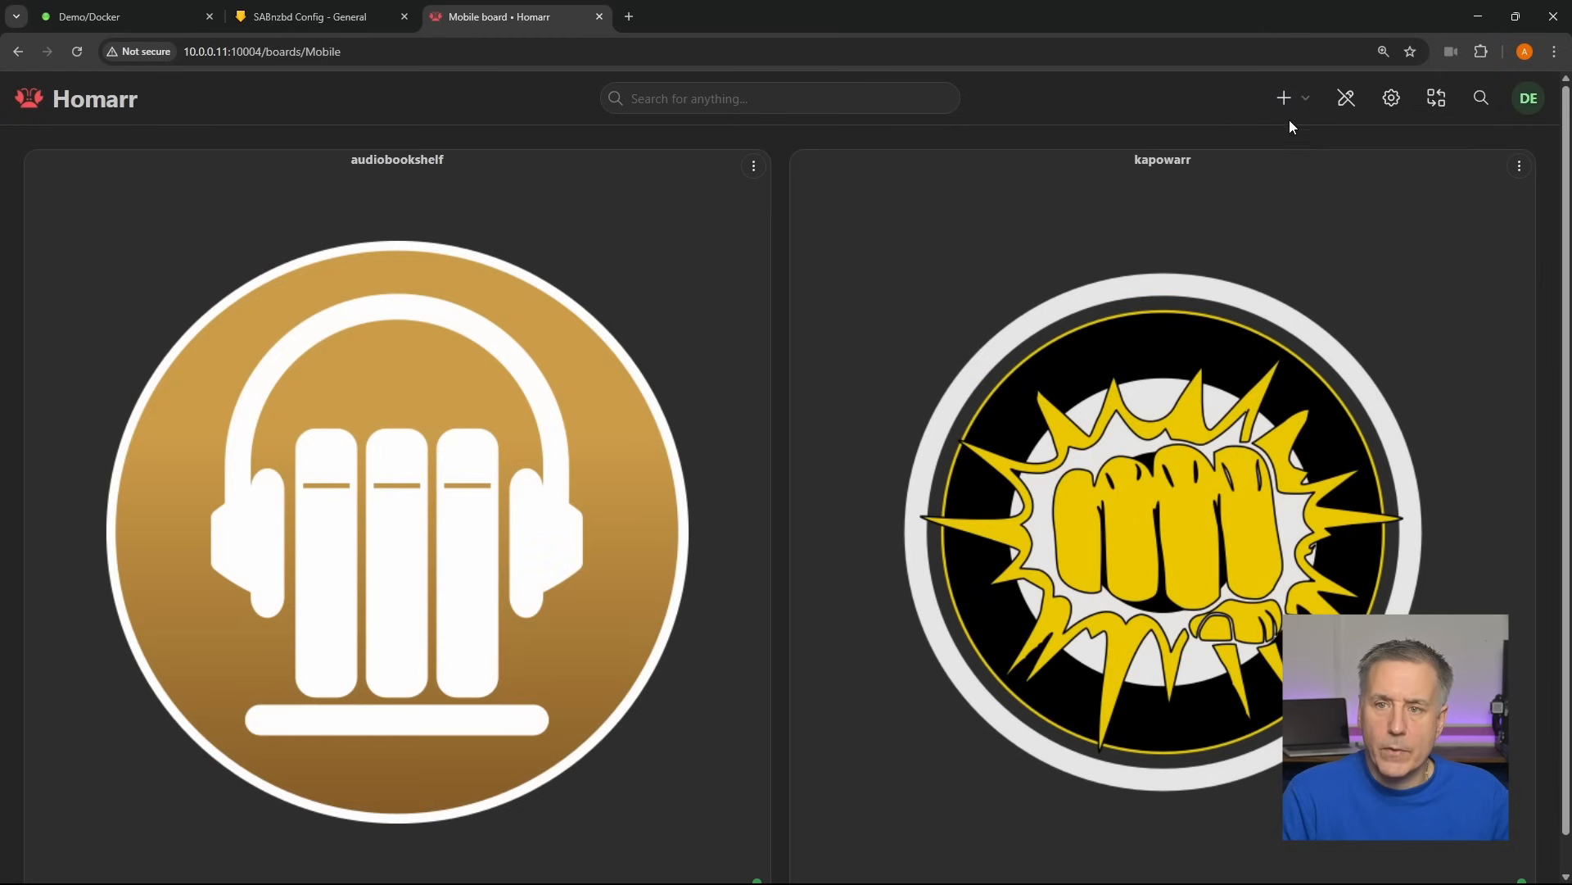
- Add a Calendar widget to the Mobile board
left_click(1288, 103)
left_click(1245, 145)
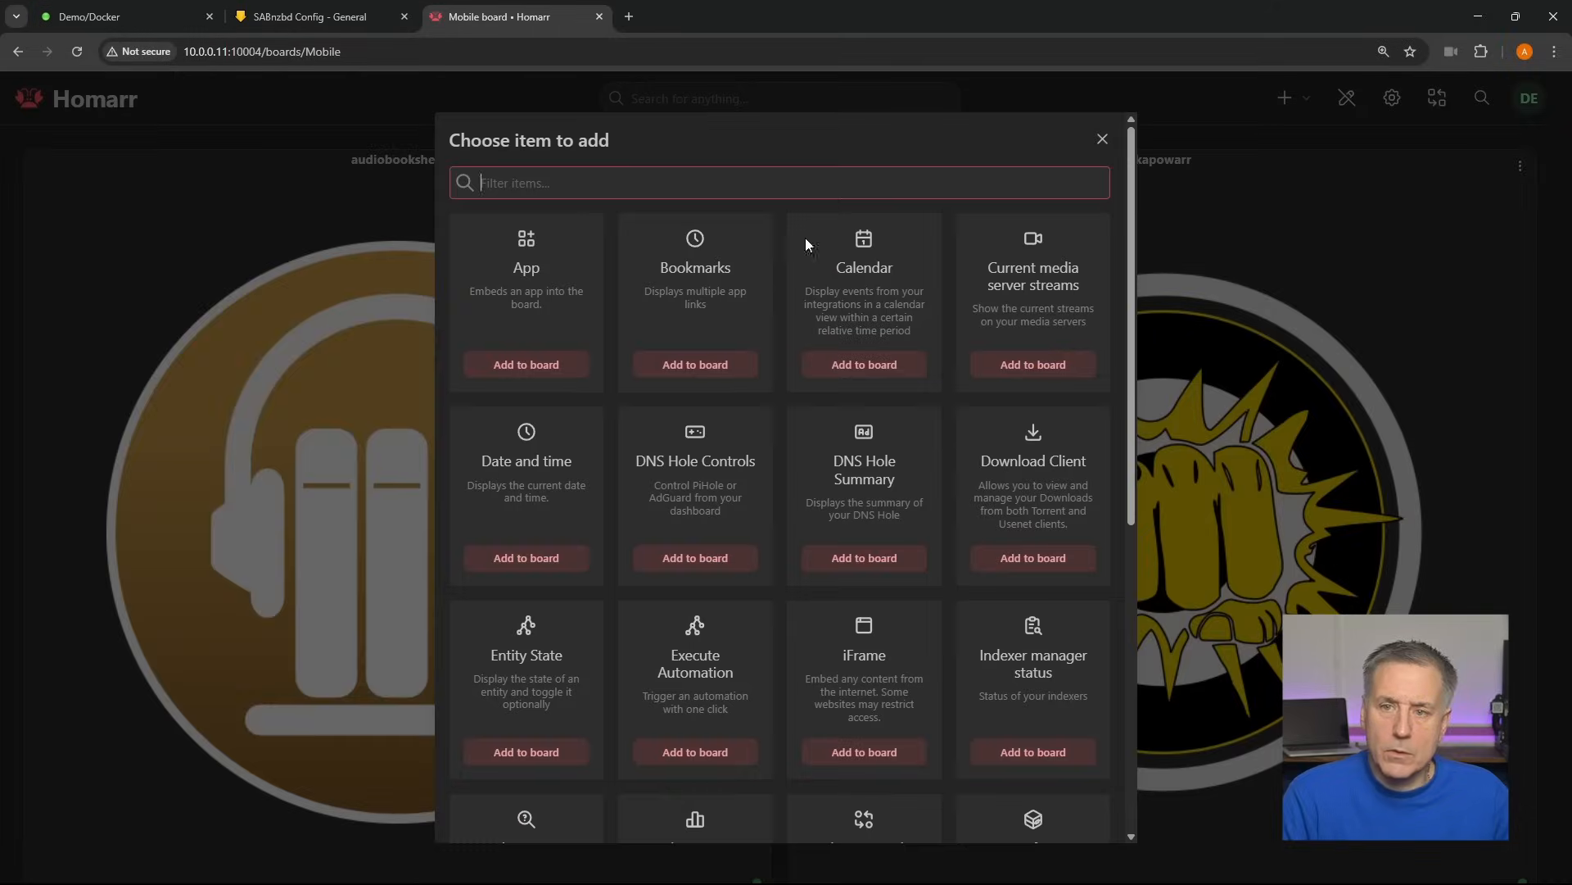
left_click(852, 370)
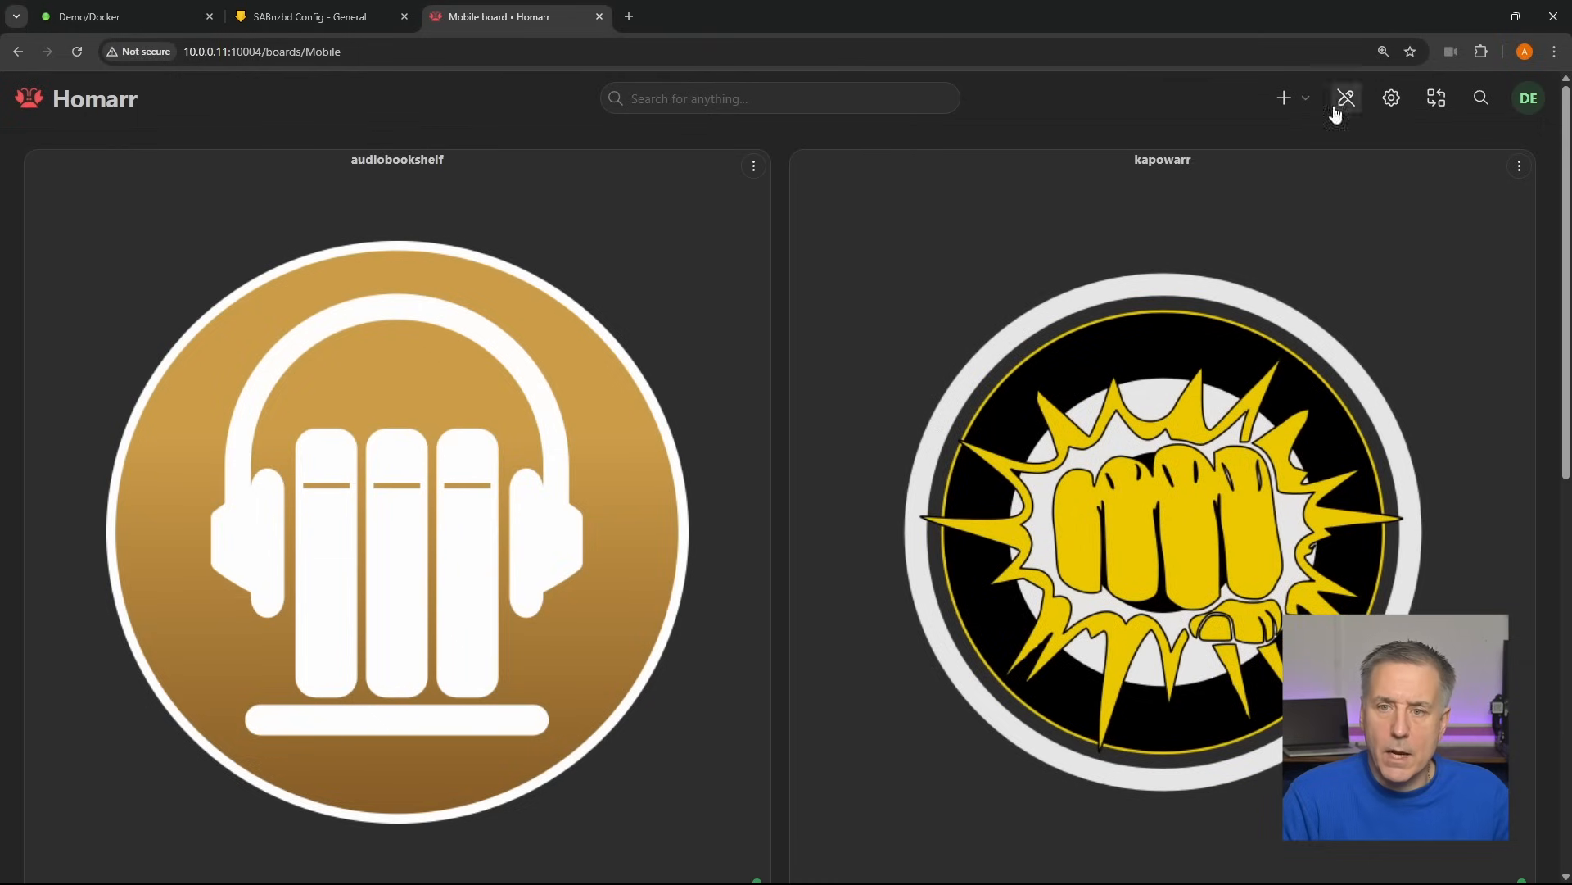
- Add a weather widget to the Mobile board and look over the tiles below the apps
left_click(1287, 100)
left_click(1245, 144)
scroll(1130, 499, "down", 10)
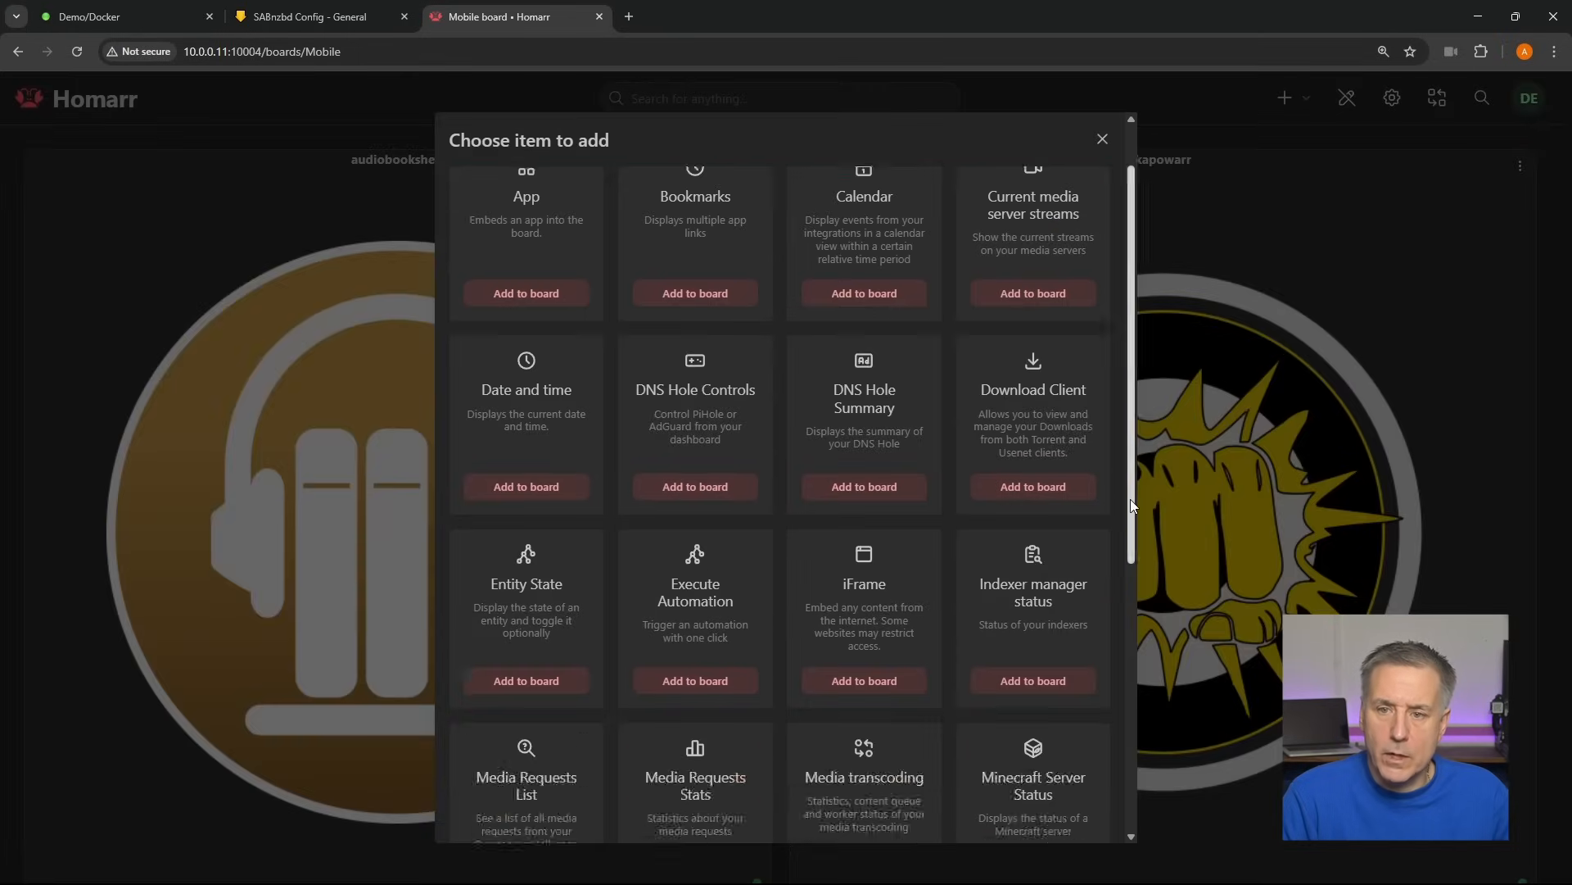
left_click(1034, 800)
scroll(813, 287, "down", 8)
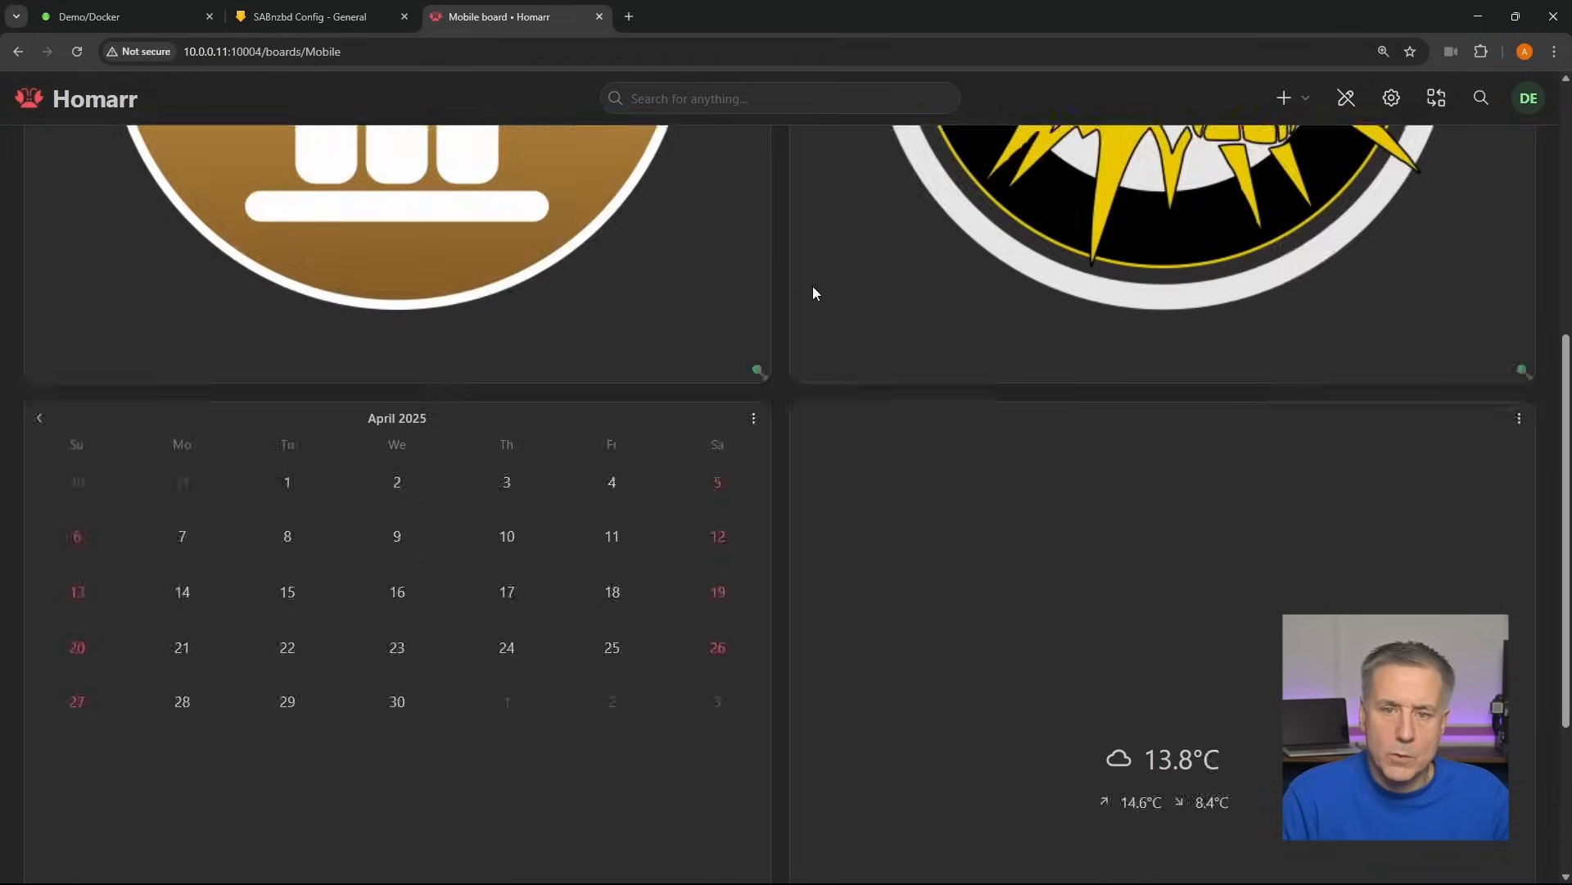
- Set the Mobile board's weather widget to Fahrenheit, turn on Show city and Show forecast, and save the changes
scroll(1189, 326, "up", 1)
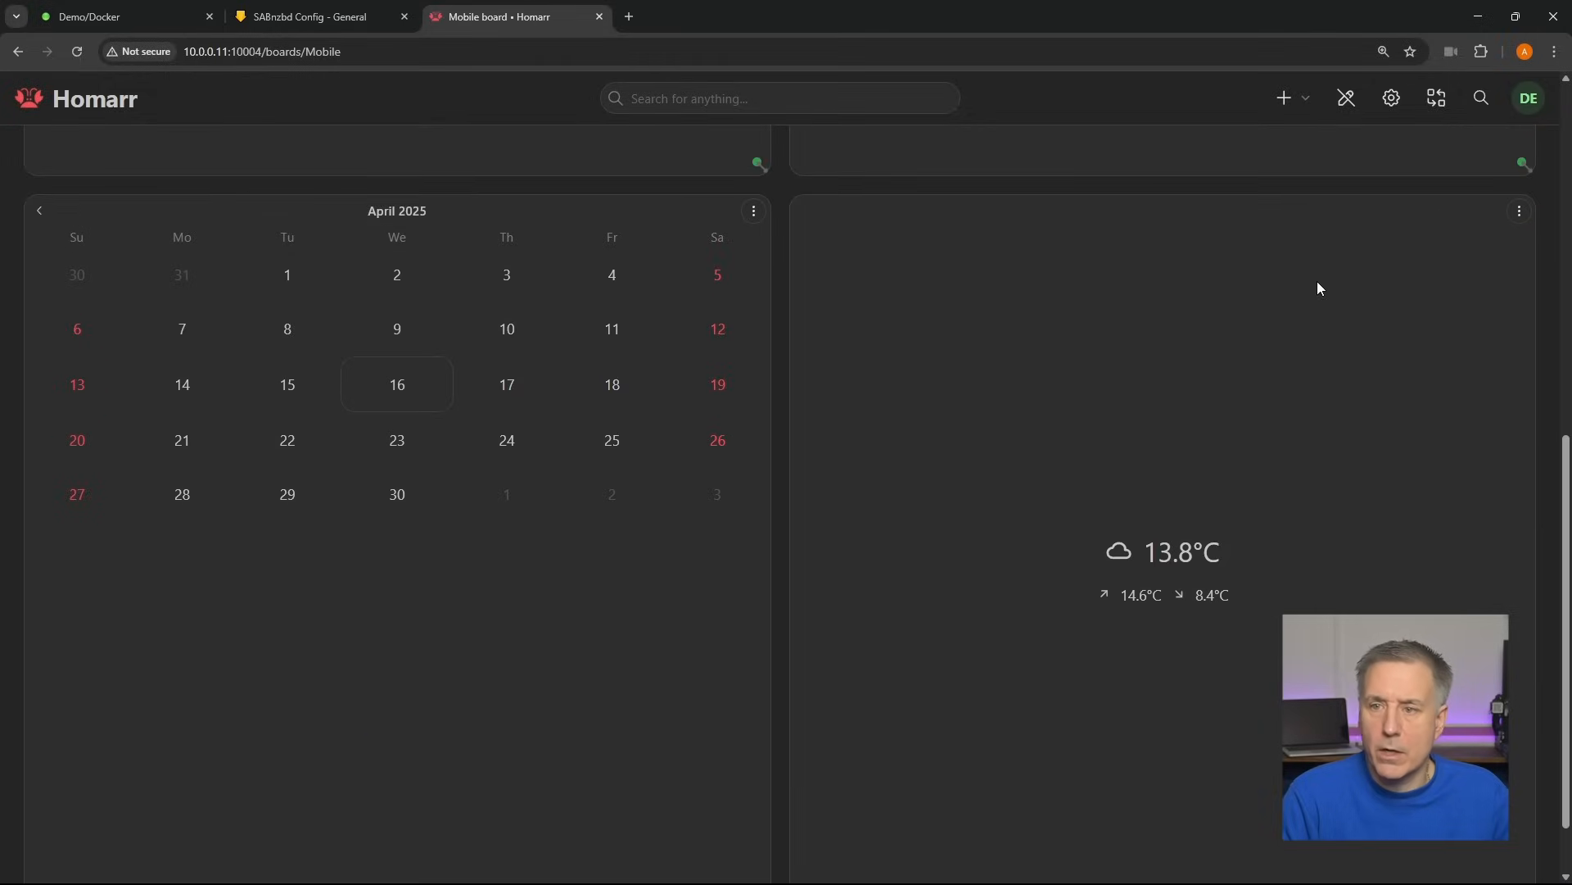
left_click(1520, 212)
left_click(1400, 246)
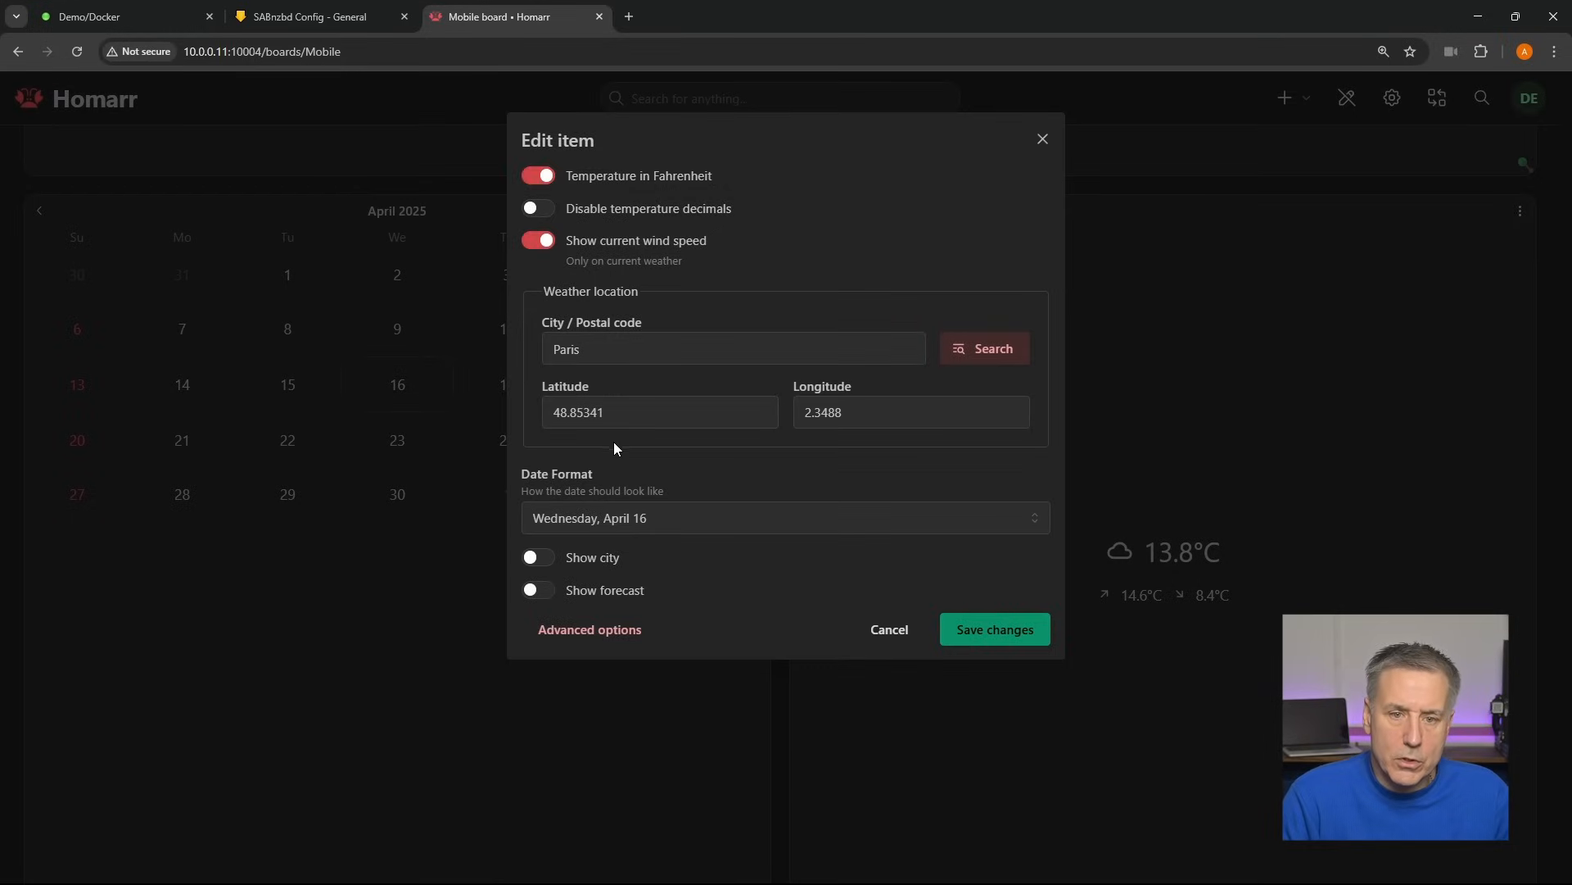
left_click(527, 558)
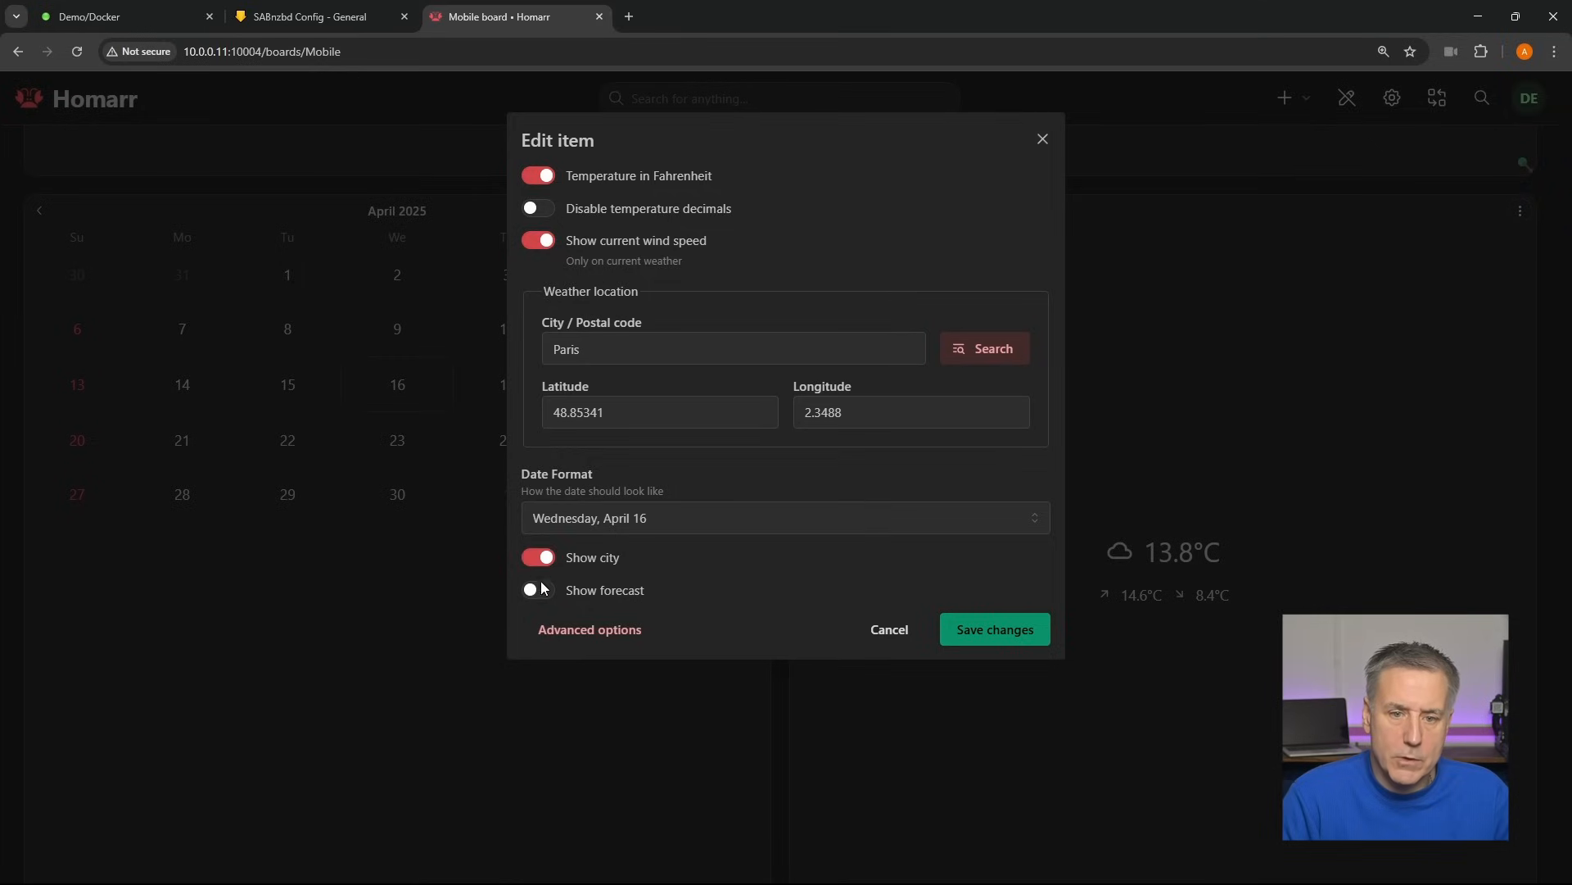
left_click(552, 587)
left_click(1028, 697)
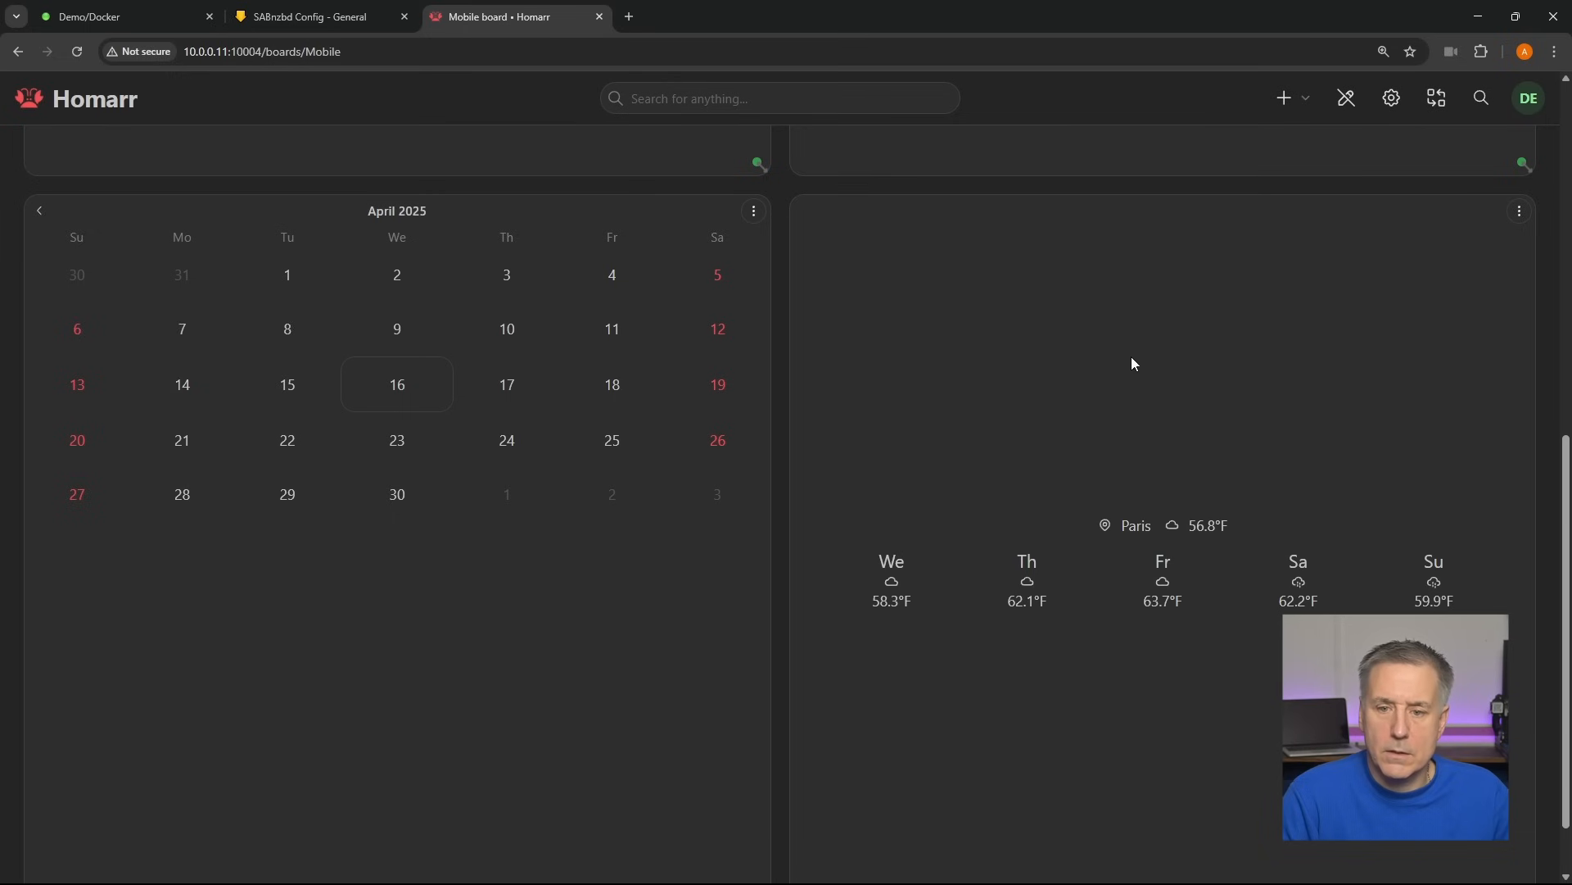
- Finish editing the Mobile board and look over its app tiles and widgets
left_click(1346, 98)
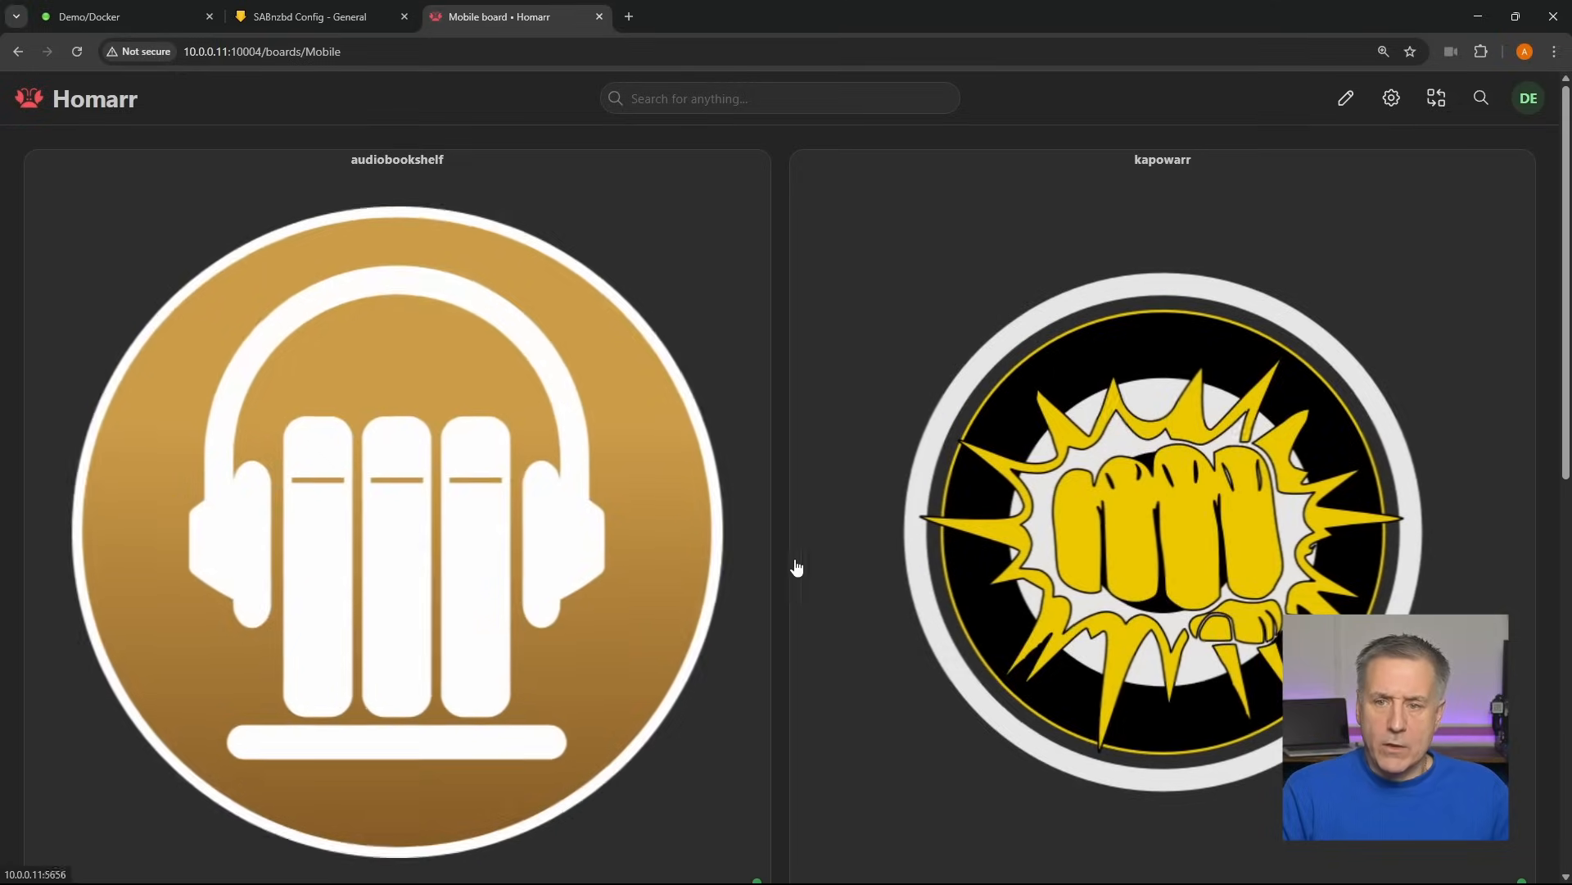
scroll(842, 488, "down", 8)
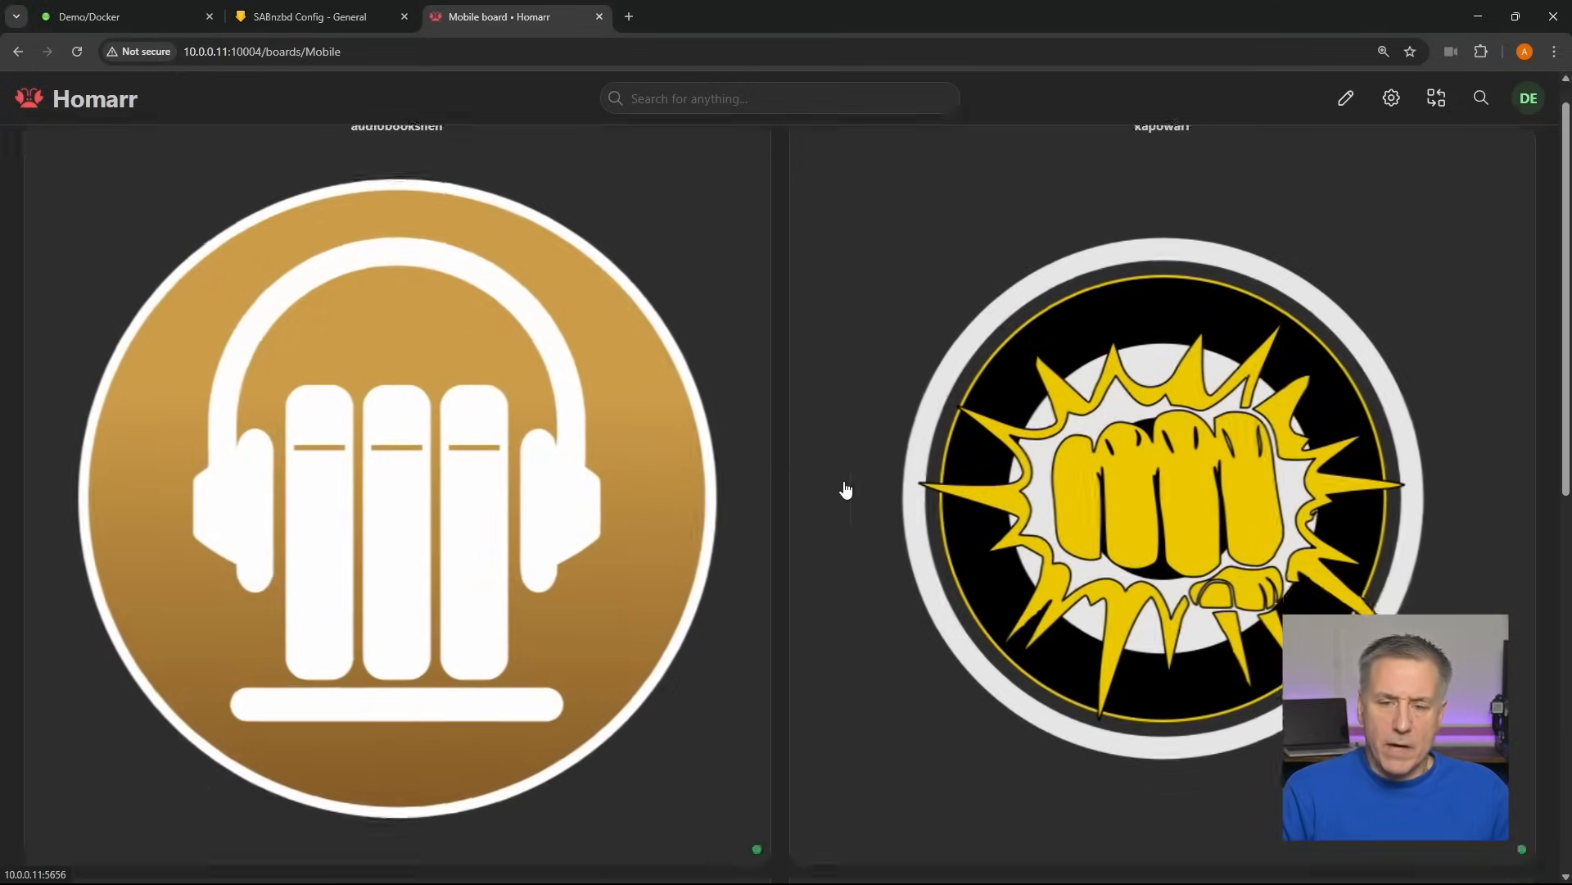
scroll(879, 481, "up", 5)
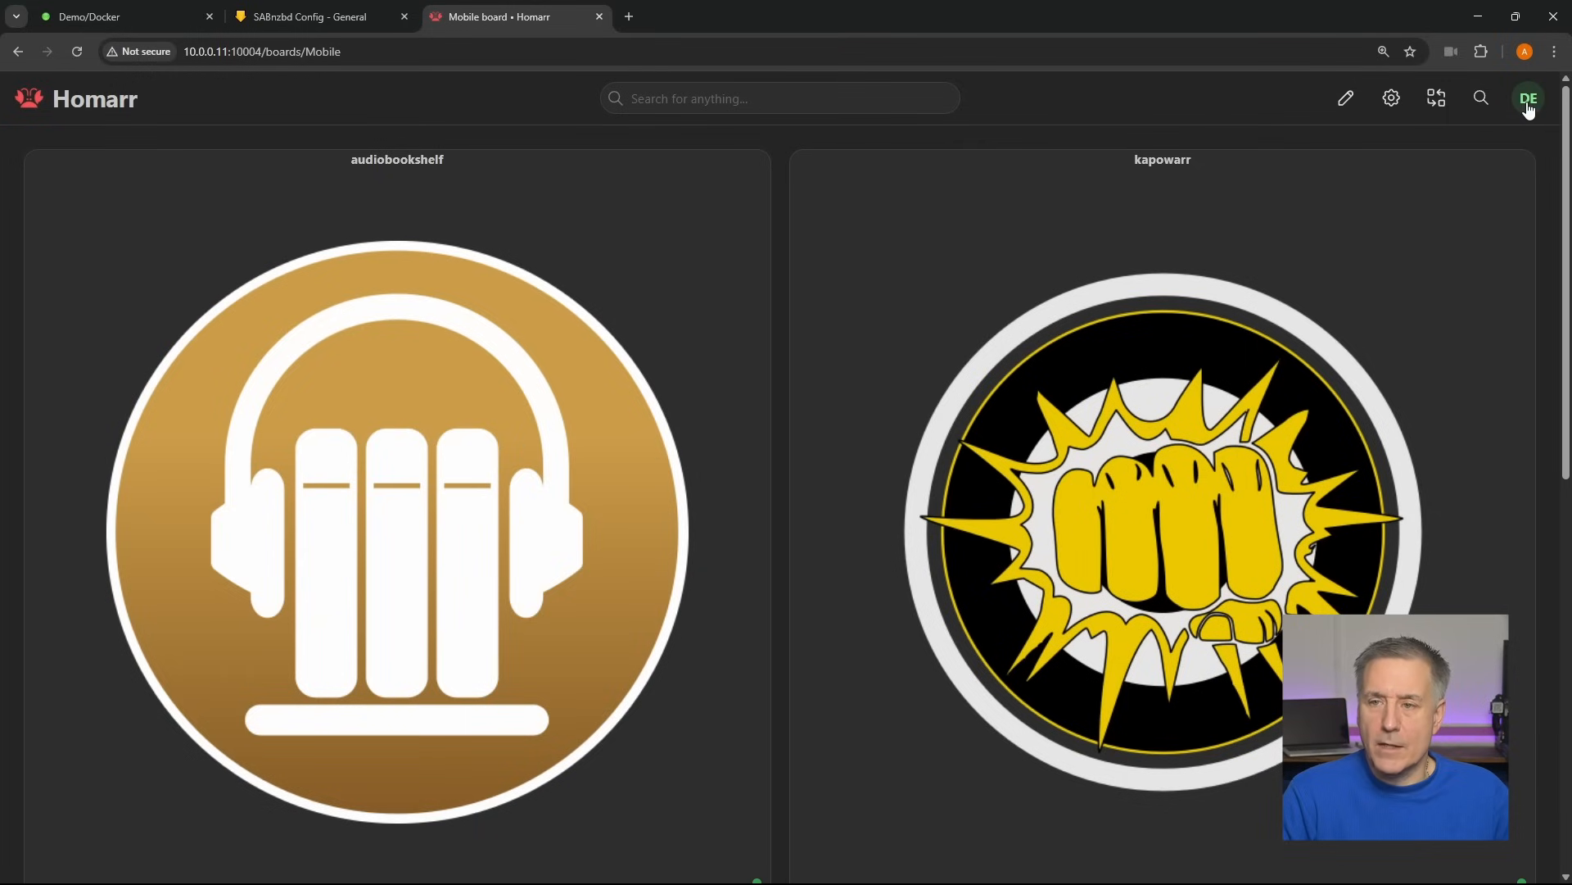
- Set HomarrBackground.jpg as the background image in the Desktop board's settings and save the changes
left_click(1529, 100)
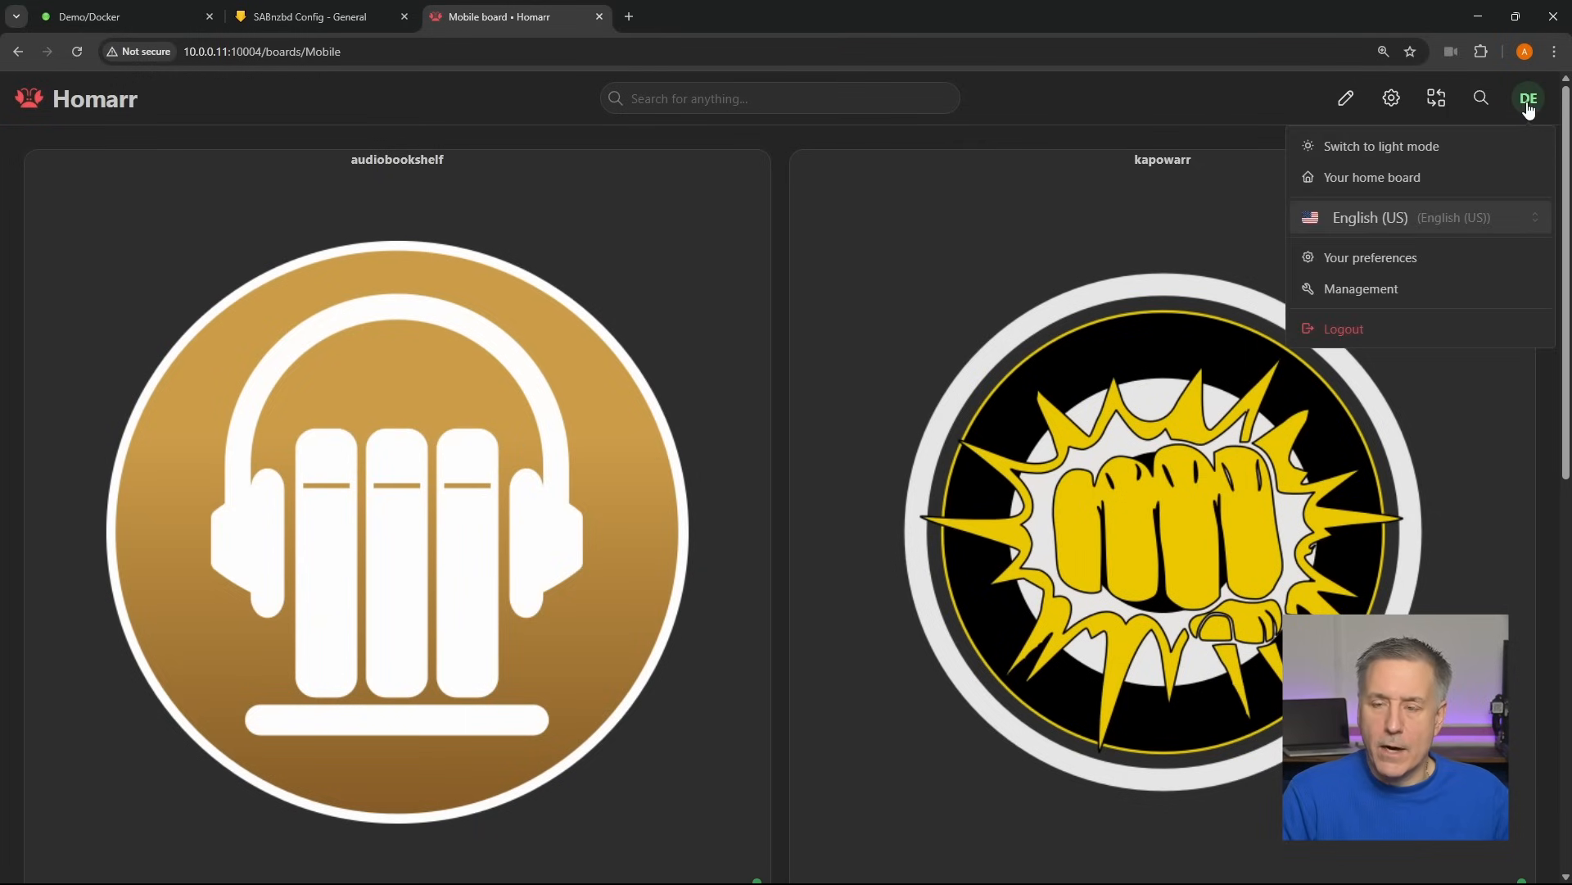
left_click(1358, 258)
left_click(74, 196)
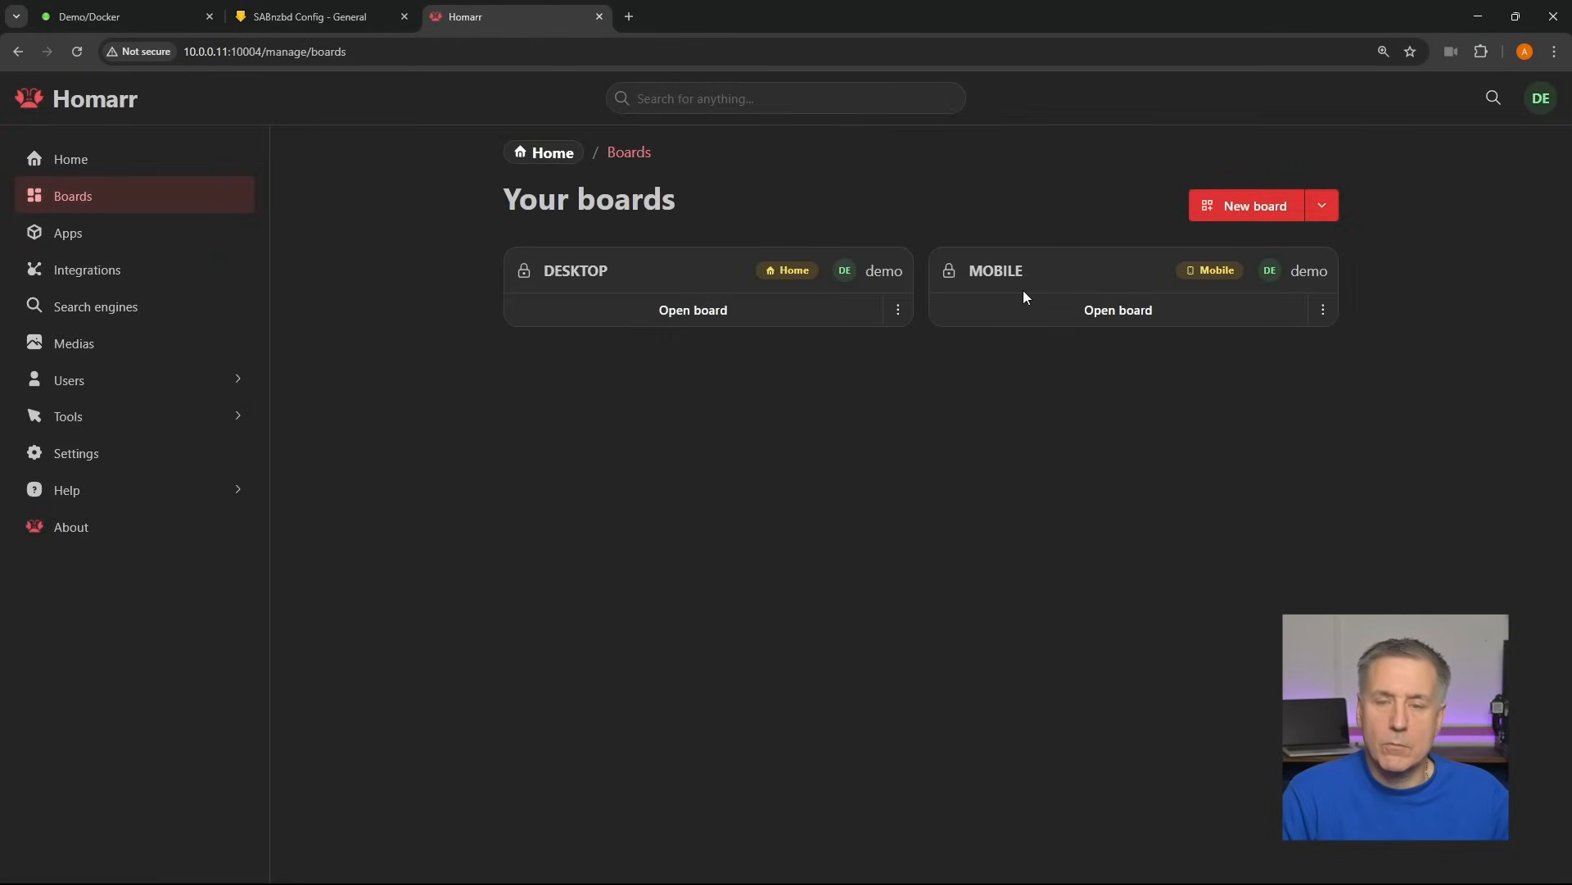
left_click(898, 311)
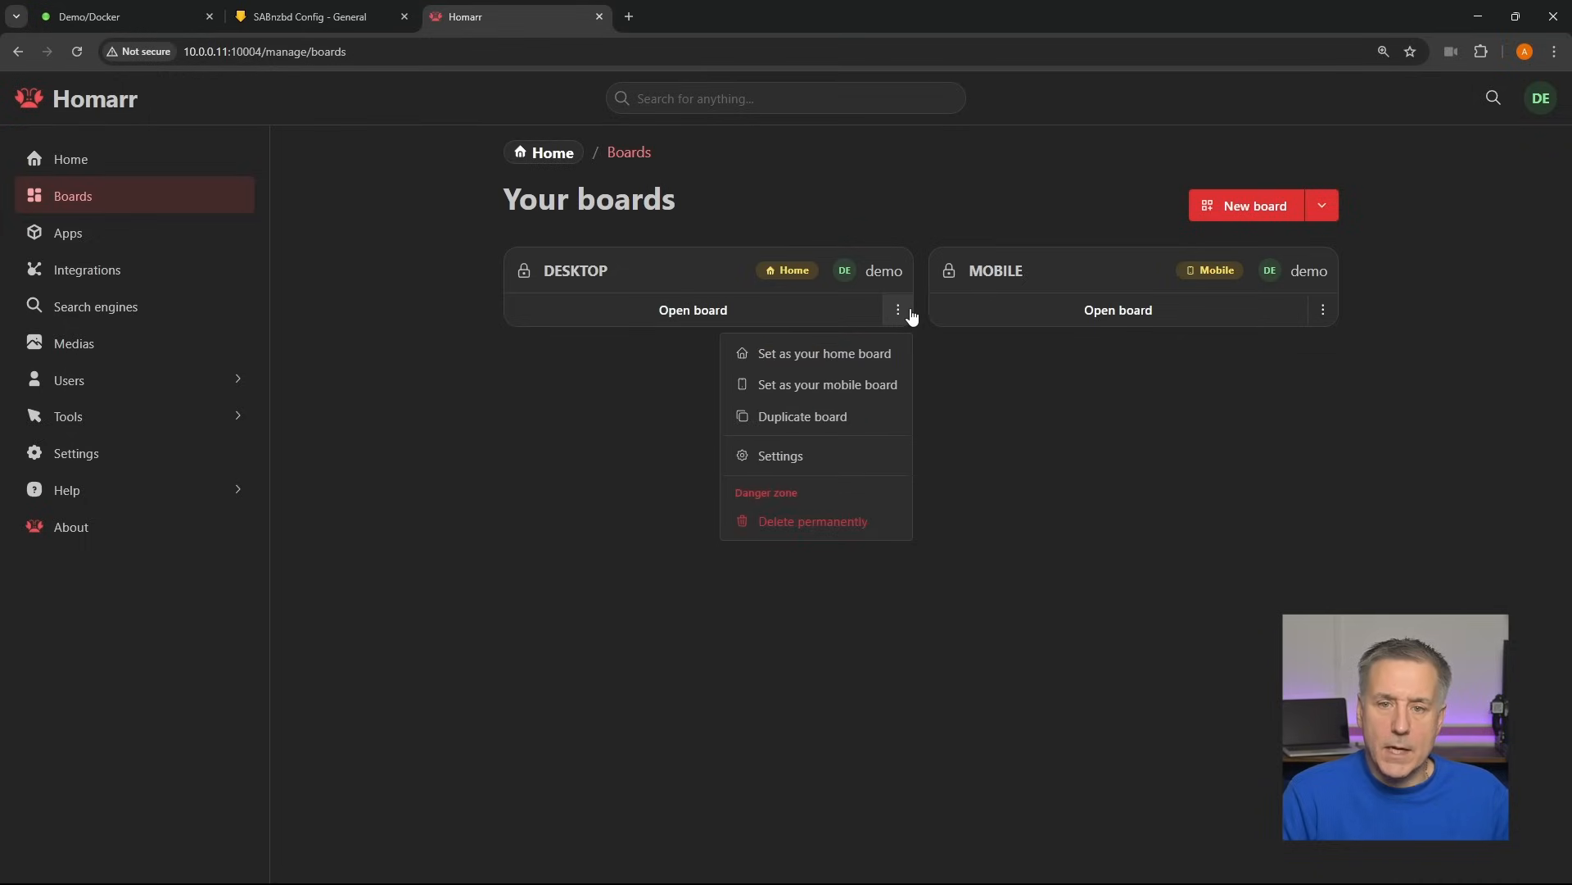
left_click(800, 454)
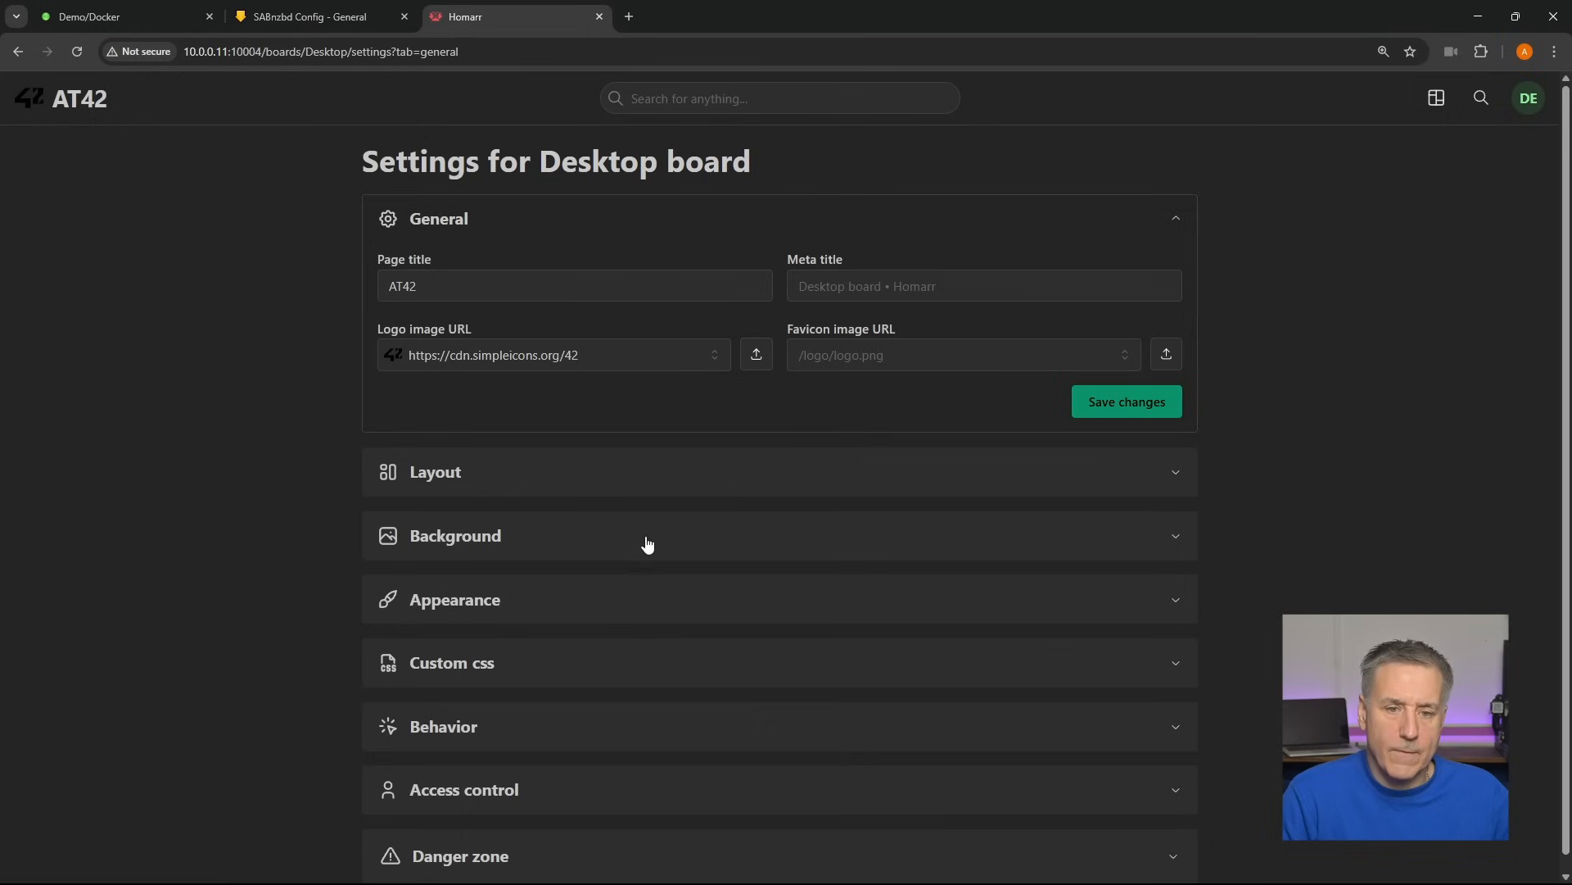
left_click(942, 546)
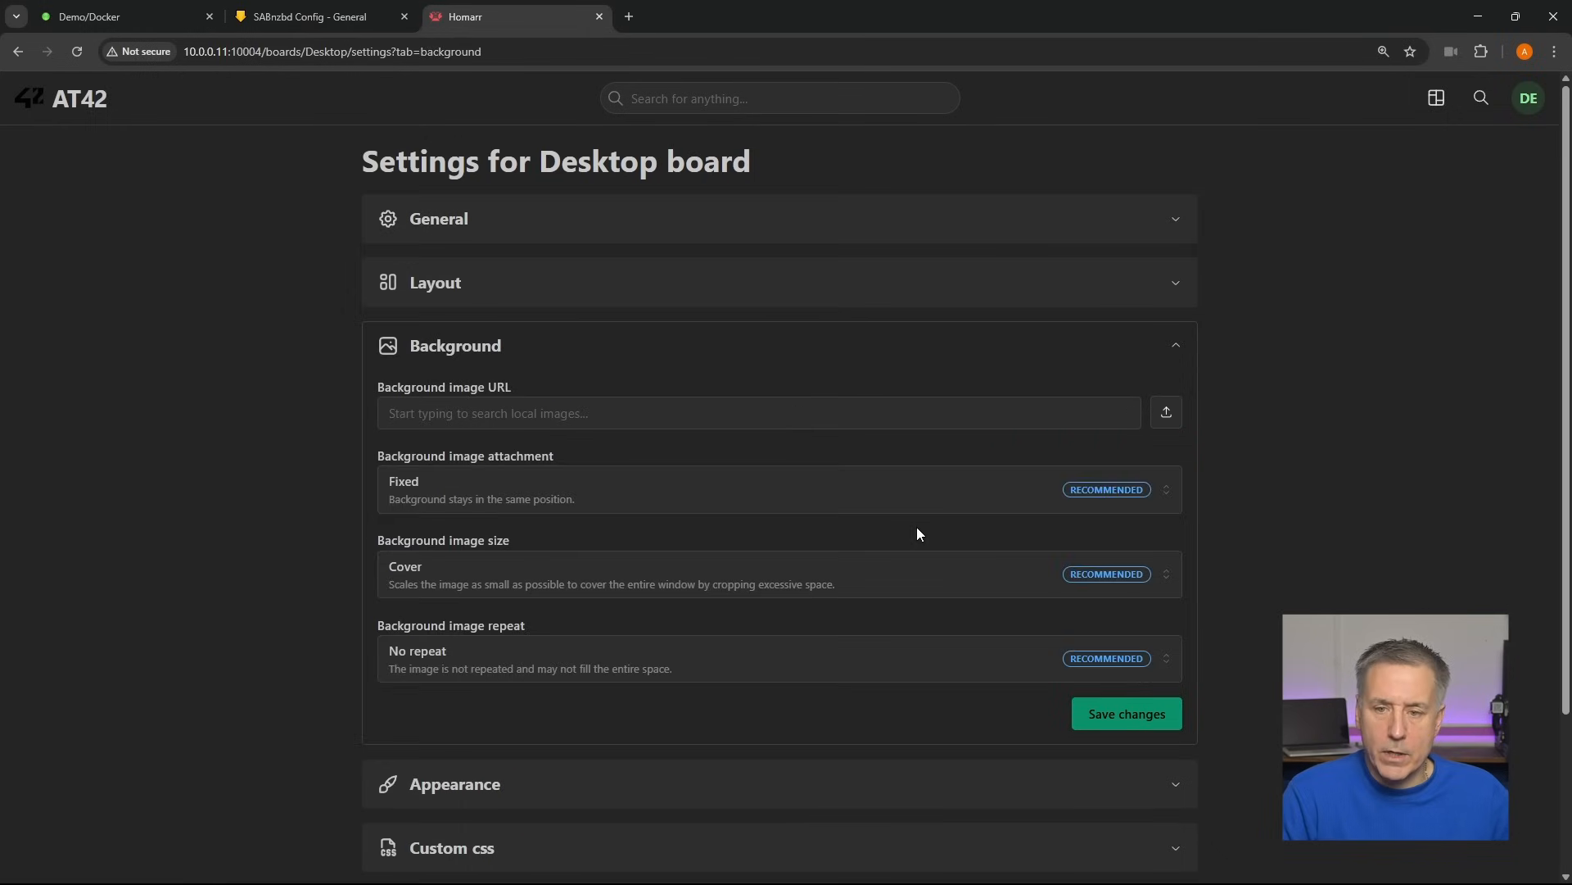
left_click(610, 414)
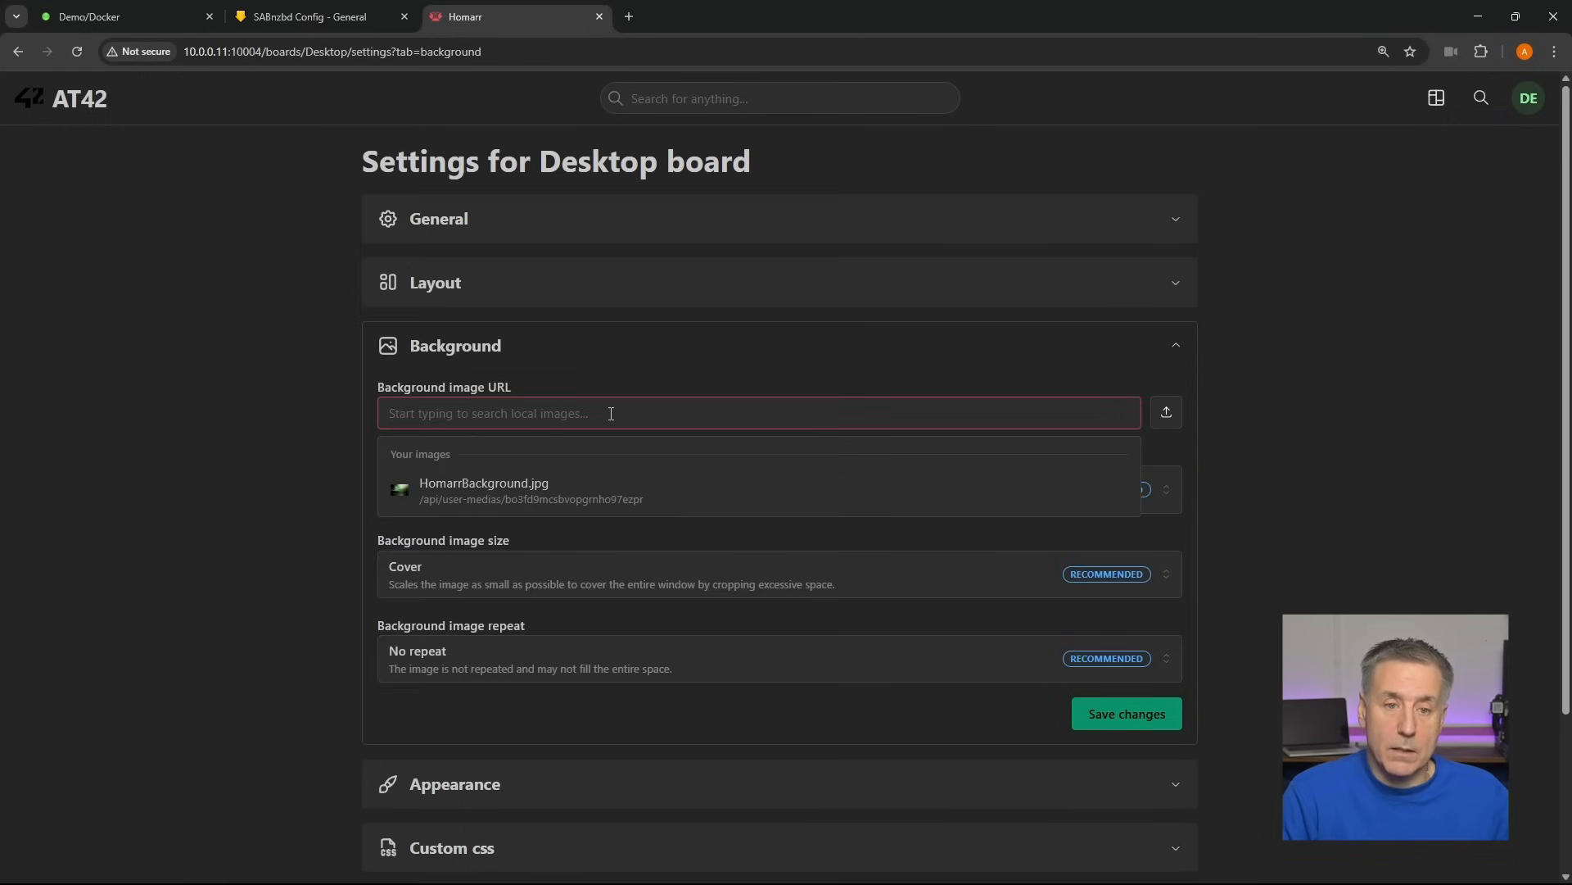
left_click(506, 491)
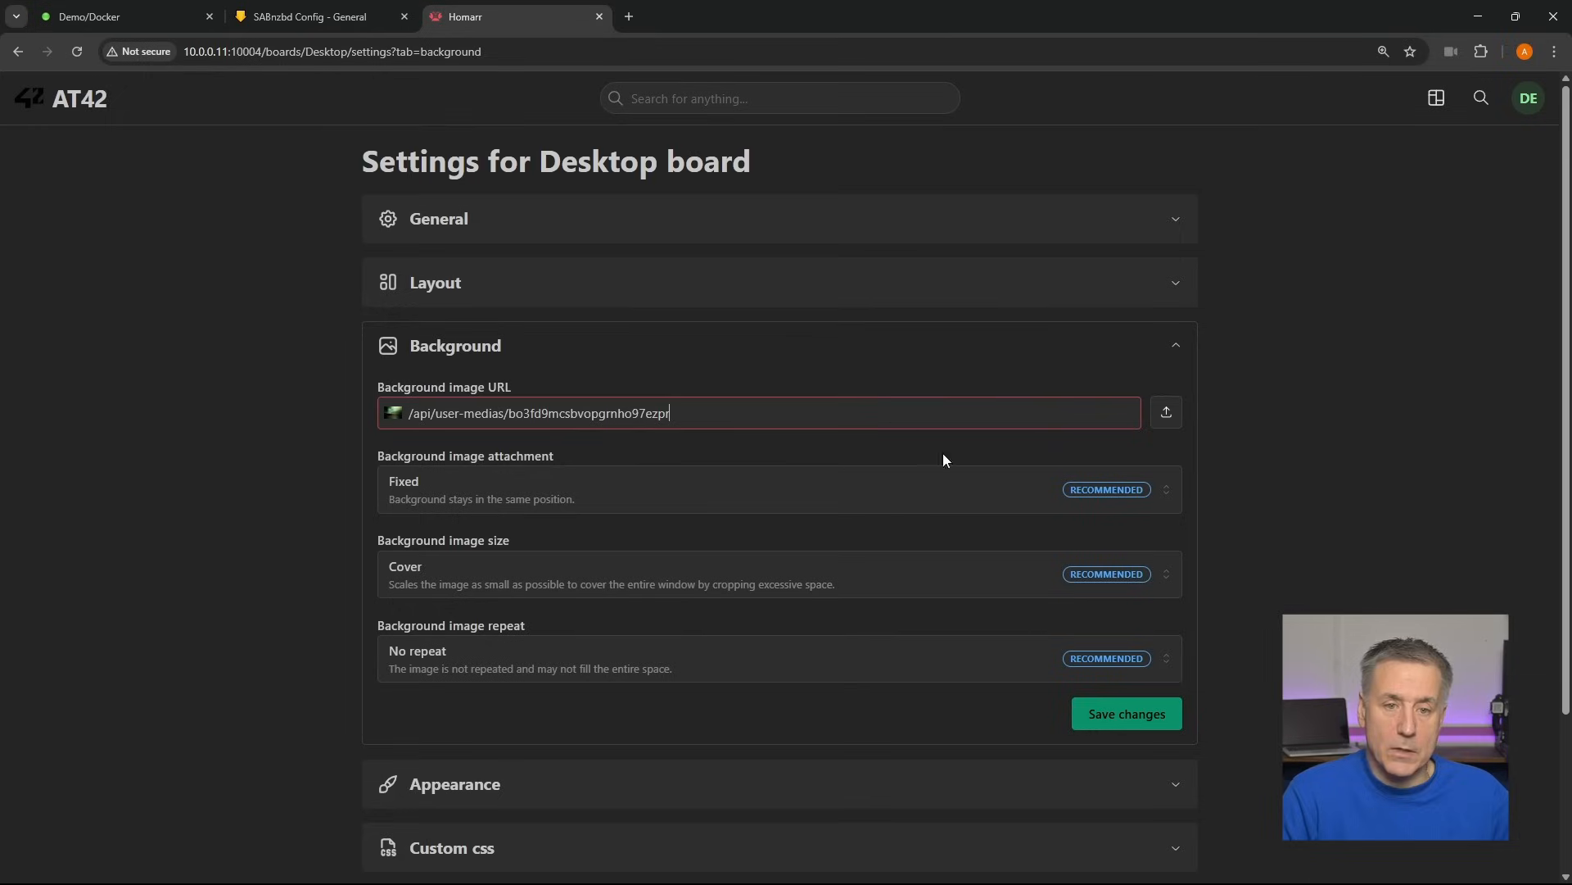
left_click(1085, 725)
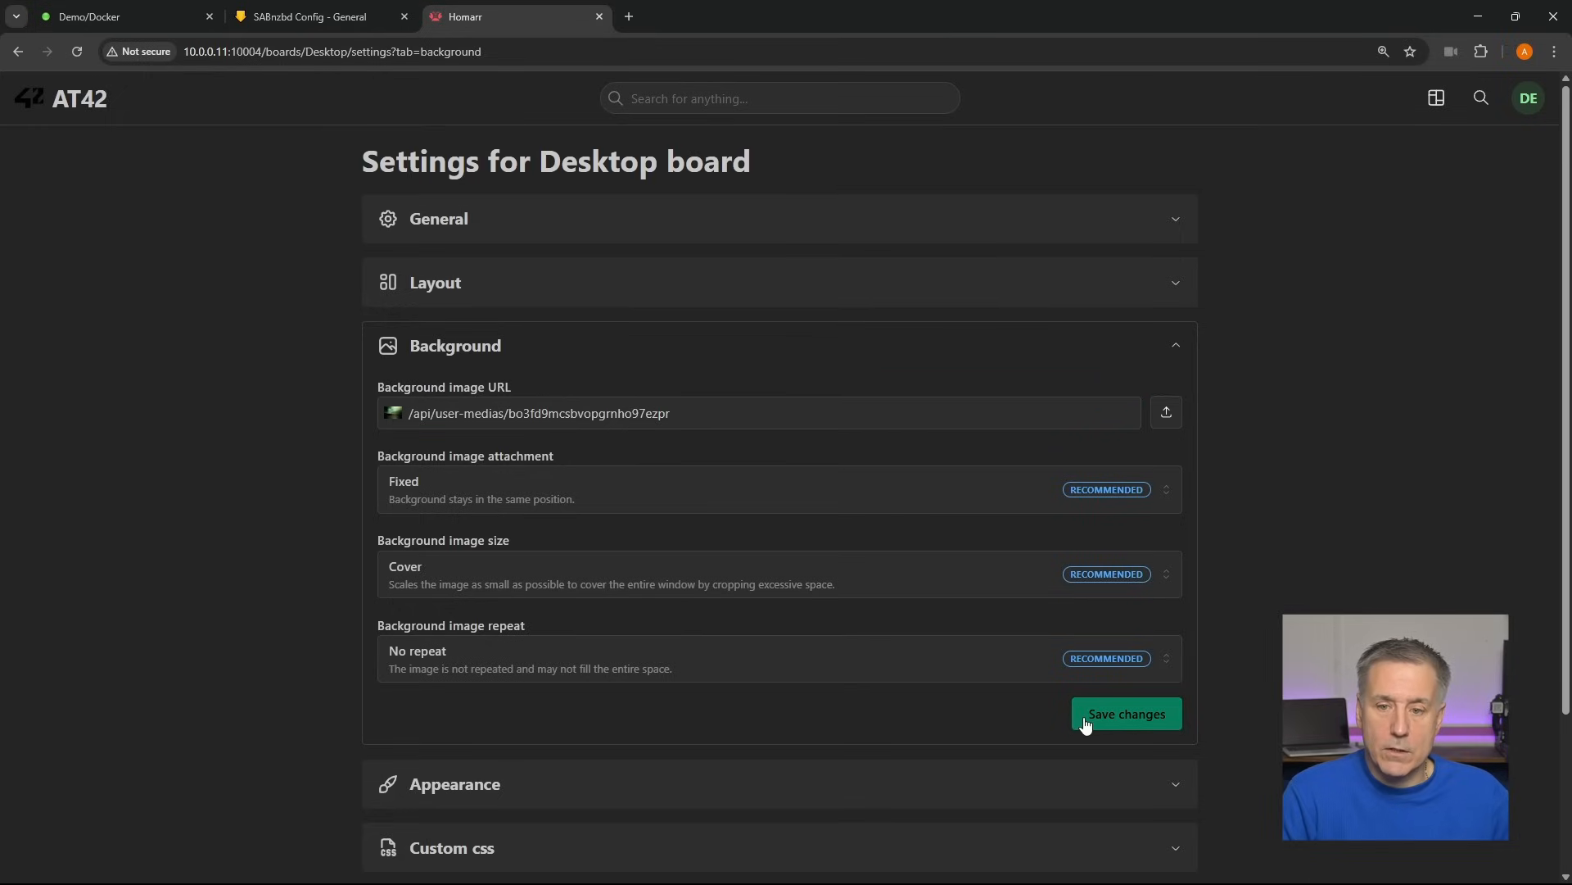
- Return to the Desktop board and check how the background image looks behind its tiles and sections
left_click(85, 99)
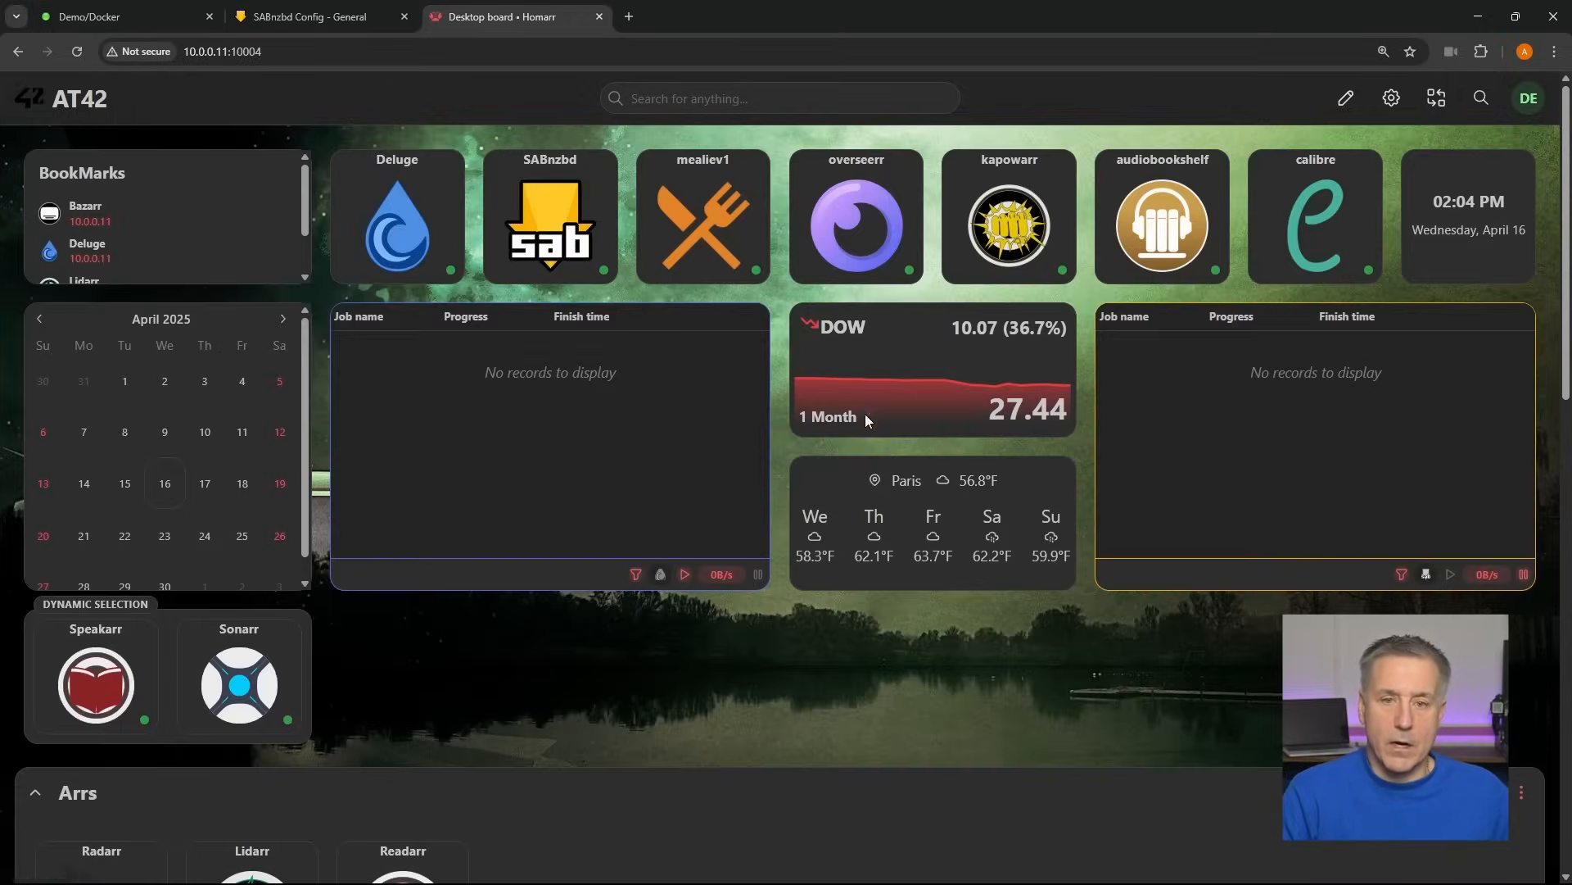
scroll(865, 414, "down", 10)
scroll(963, 450, "down", 4)
scroll(966, 449, "up", 14)
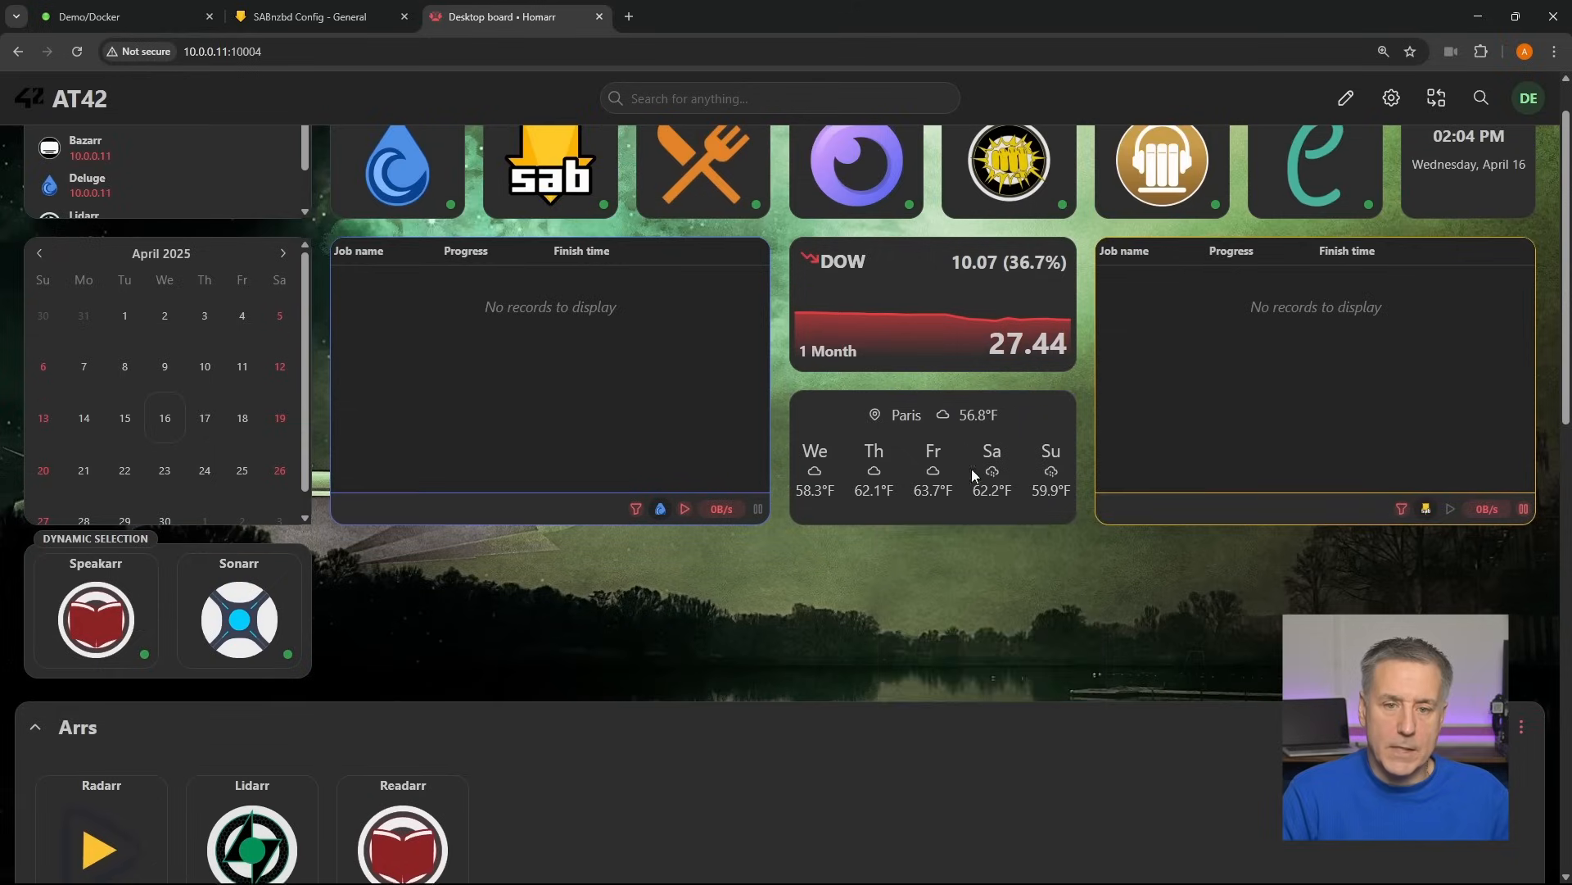
scroll(878, 547, "down", 3)
scroll(902, 483, "up", 2)
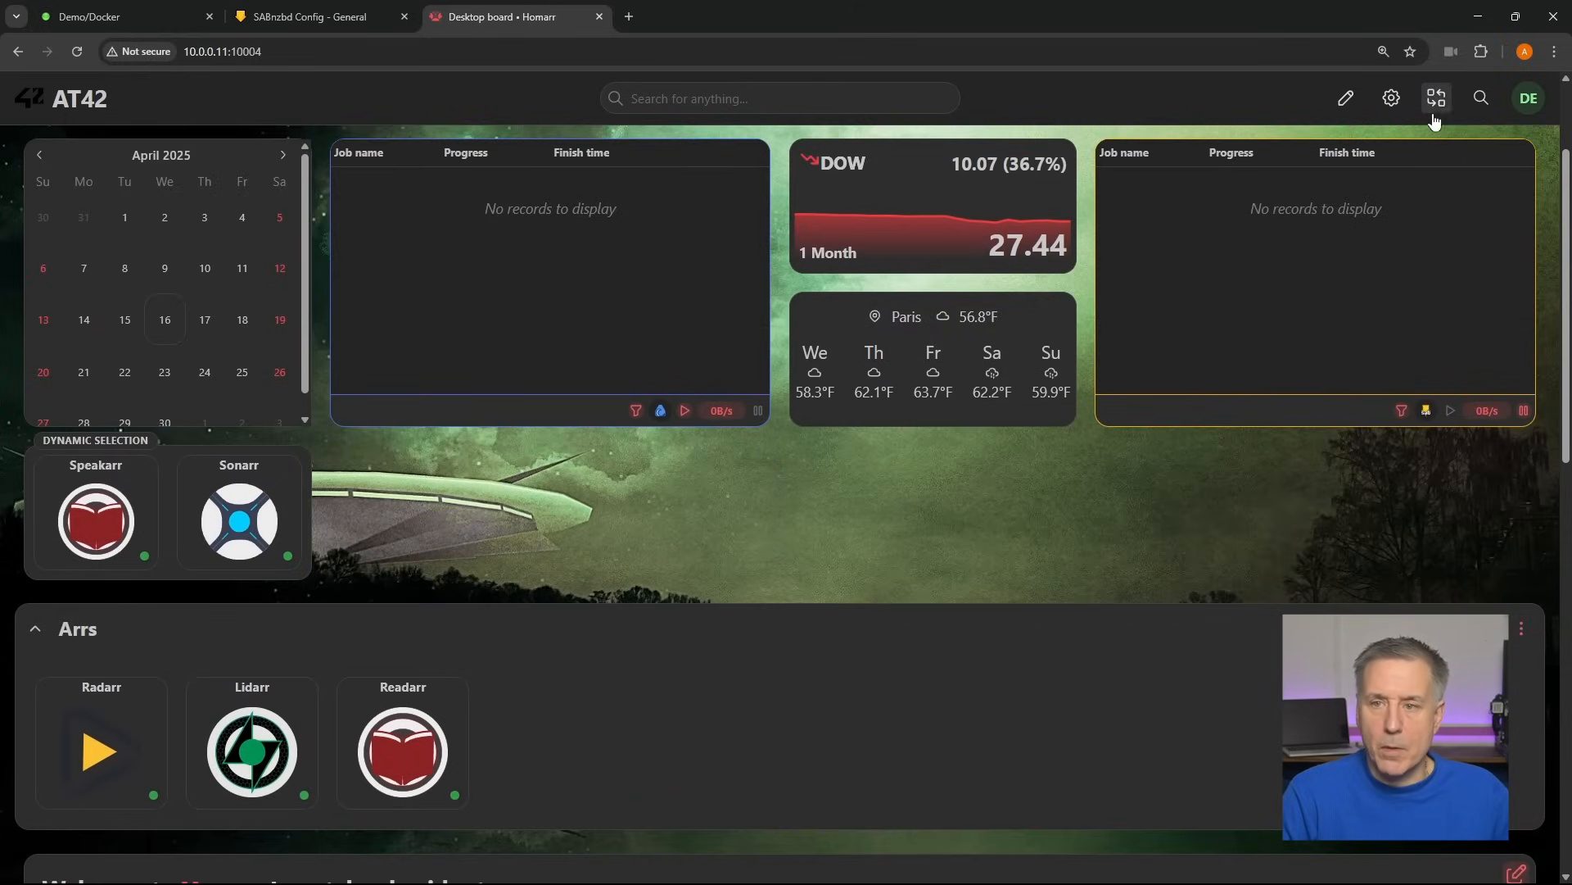
- Set HomarrBackground.jpg as the background image in the Mobile board's settings and save the changes
left_click(1529, 99)
left_click(1385, 259)
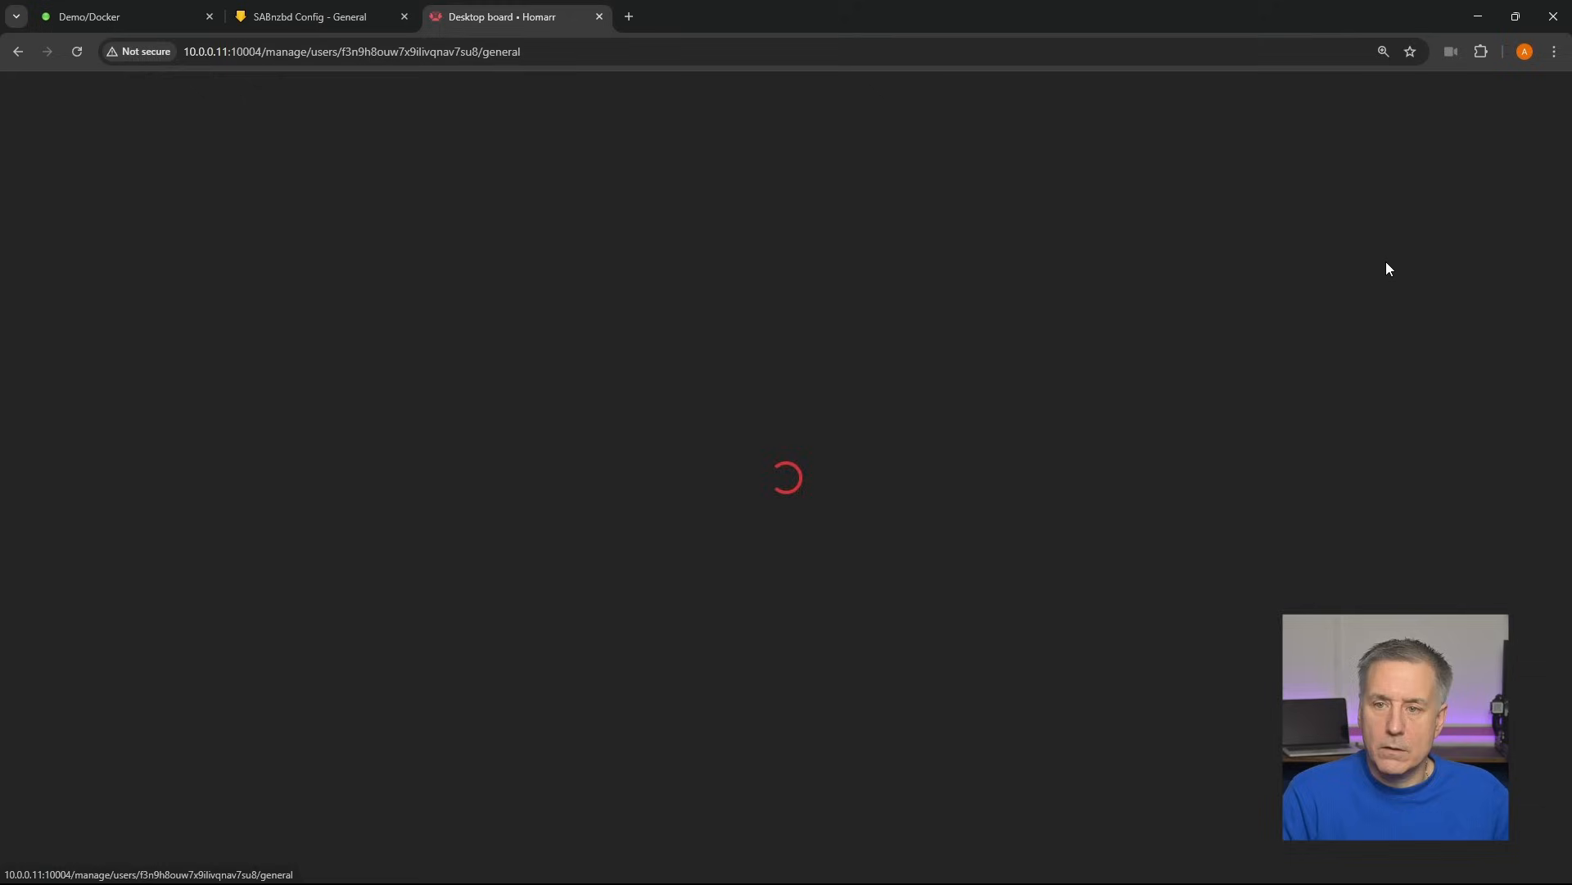
left_click(73, 196)
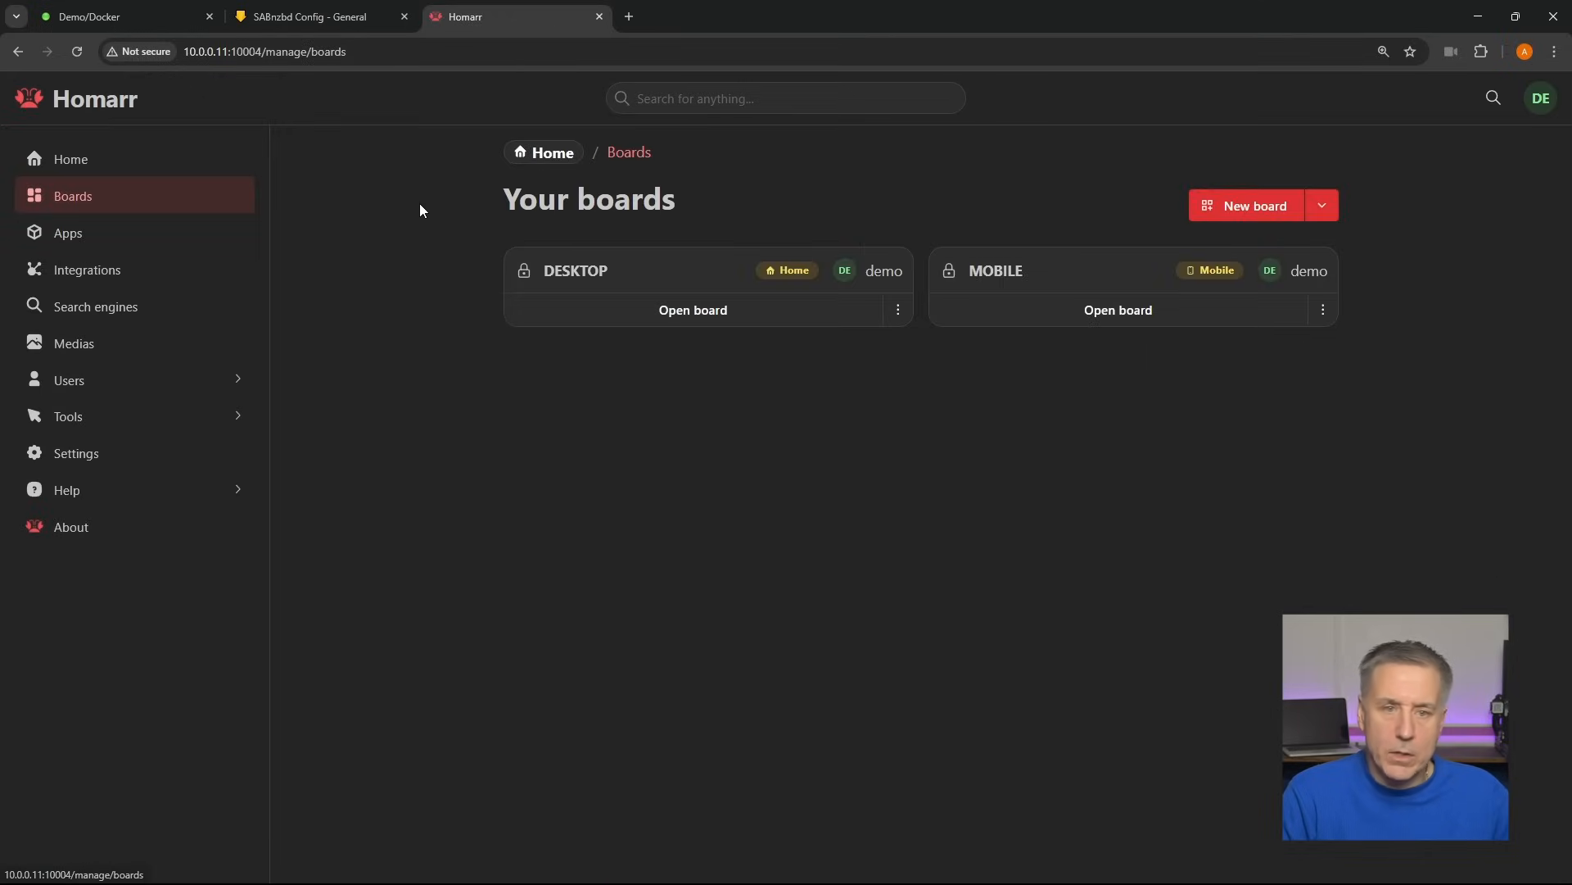
left_click(1324, 311)
left_click(1206, 456)
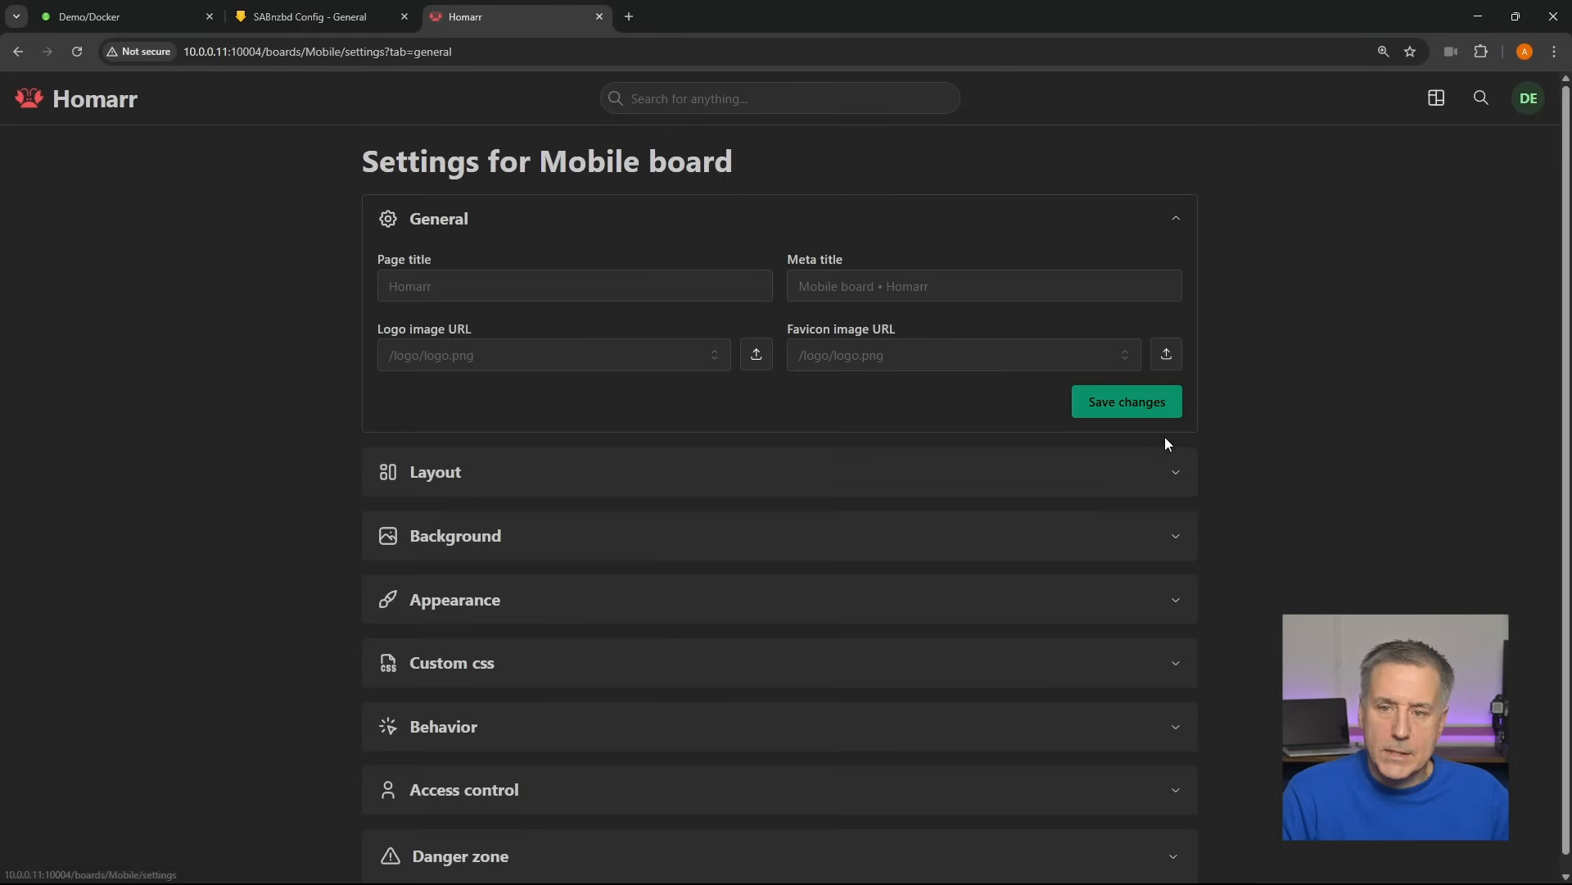
left_click(464, 541)
left_click(814, 413)
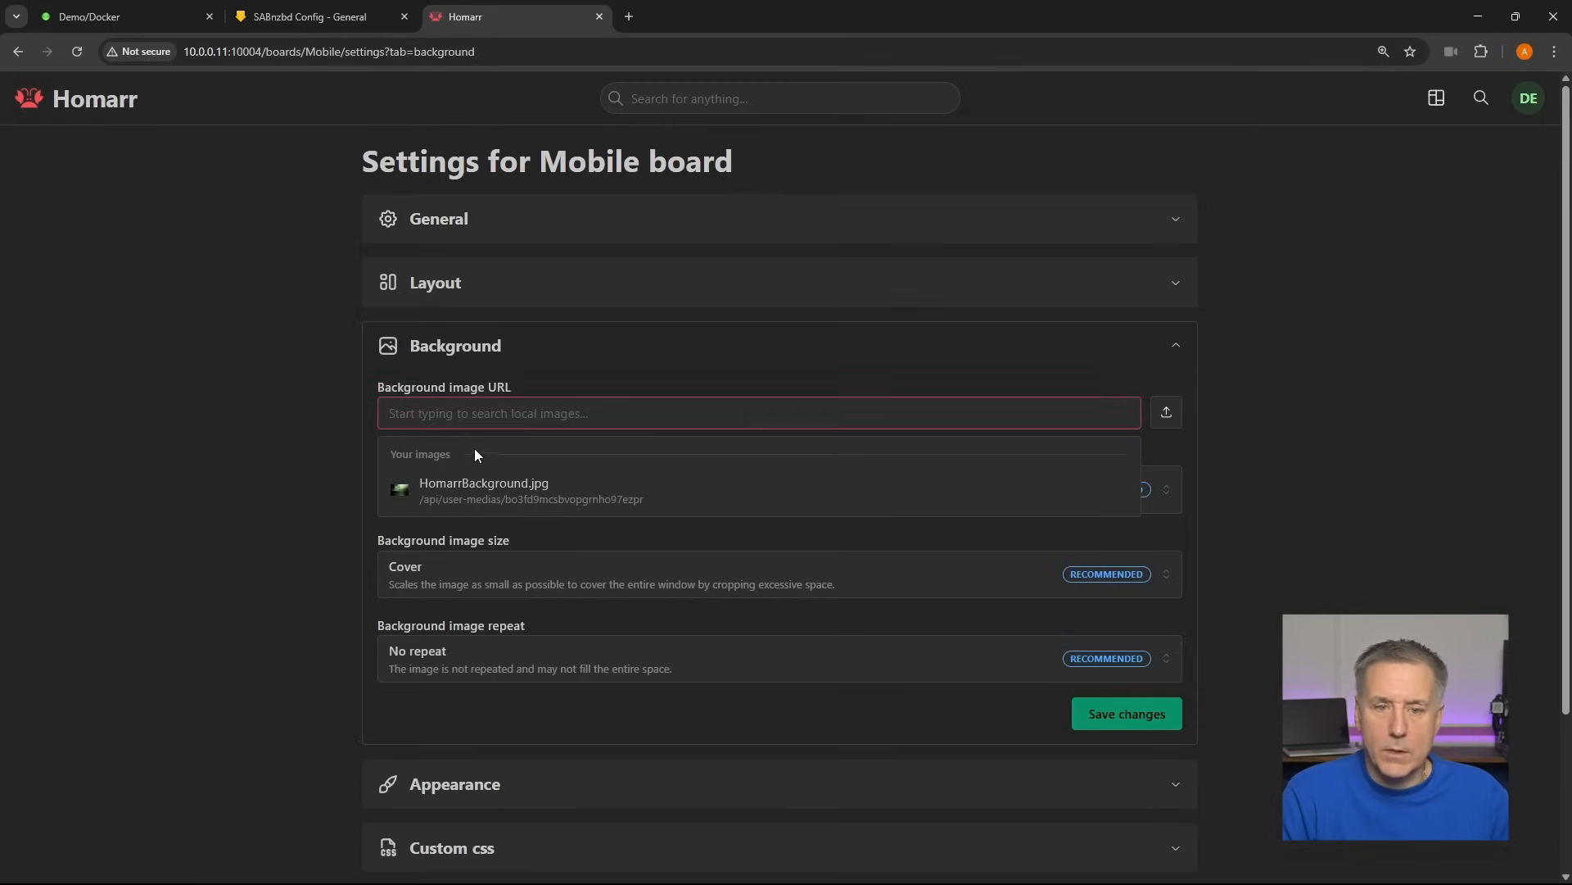
left_click(488, 492)
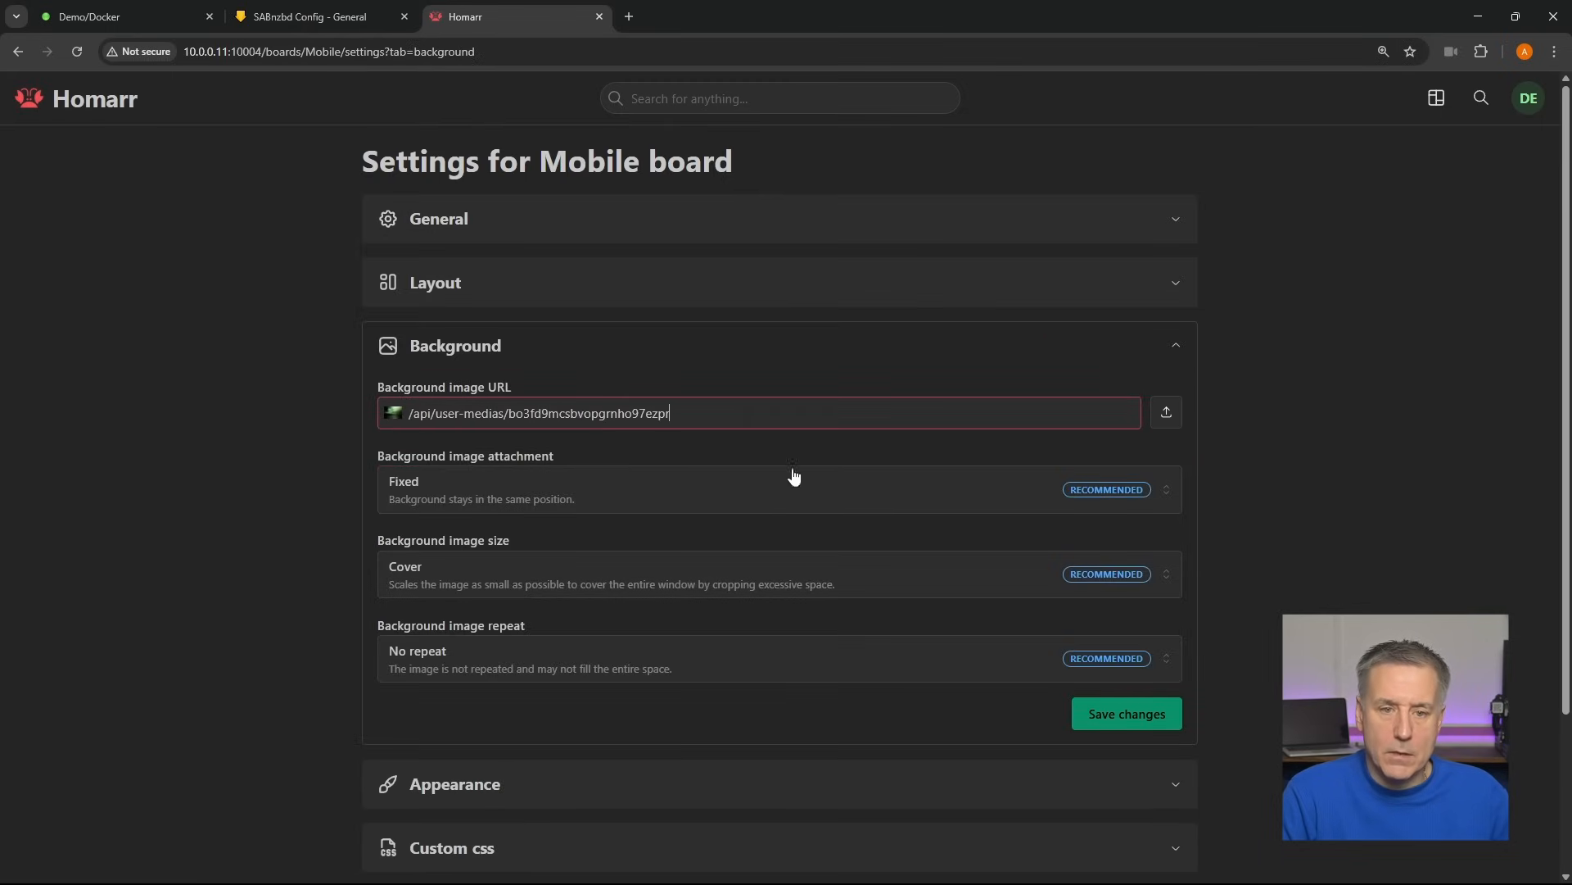
left_click(1131, 714)
- Switch to the Mobile board and examine its tiles against the new background
left_click(1439, 99)
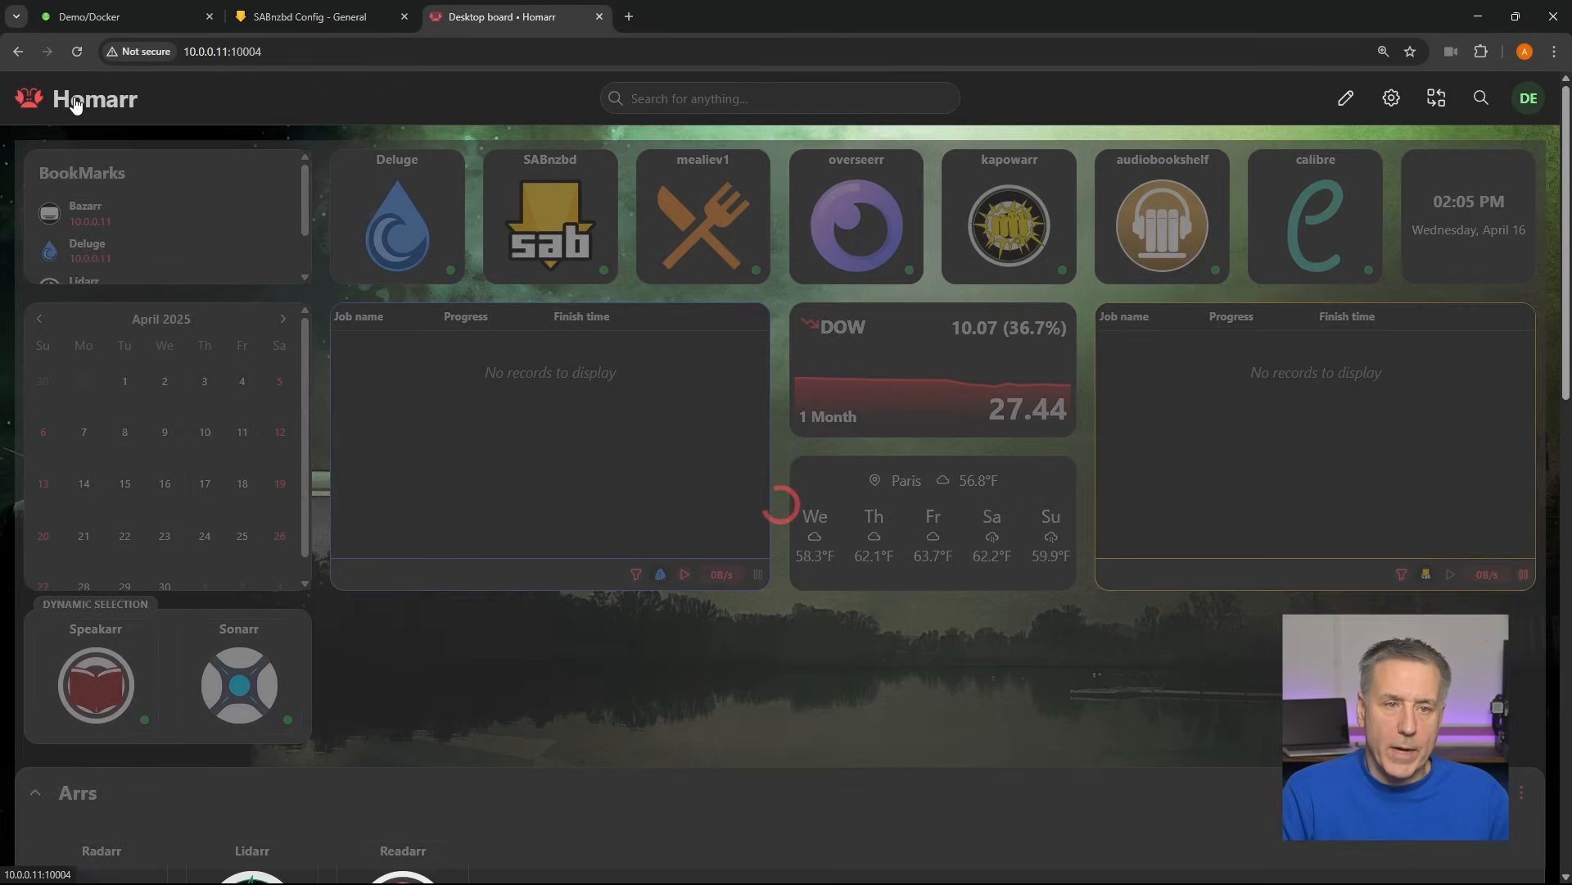
left_click(1444, 99)
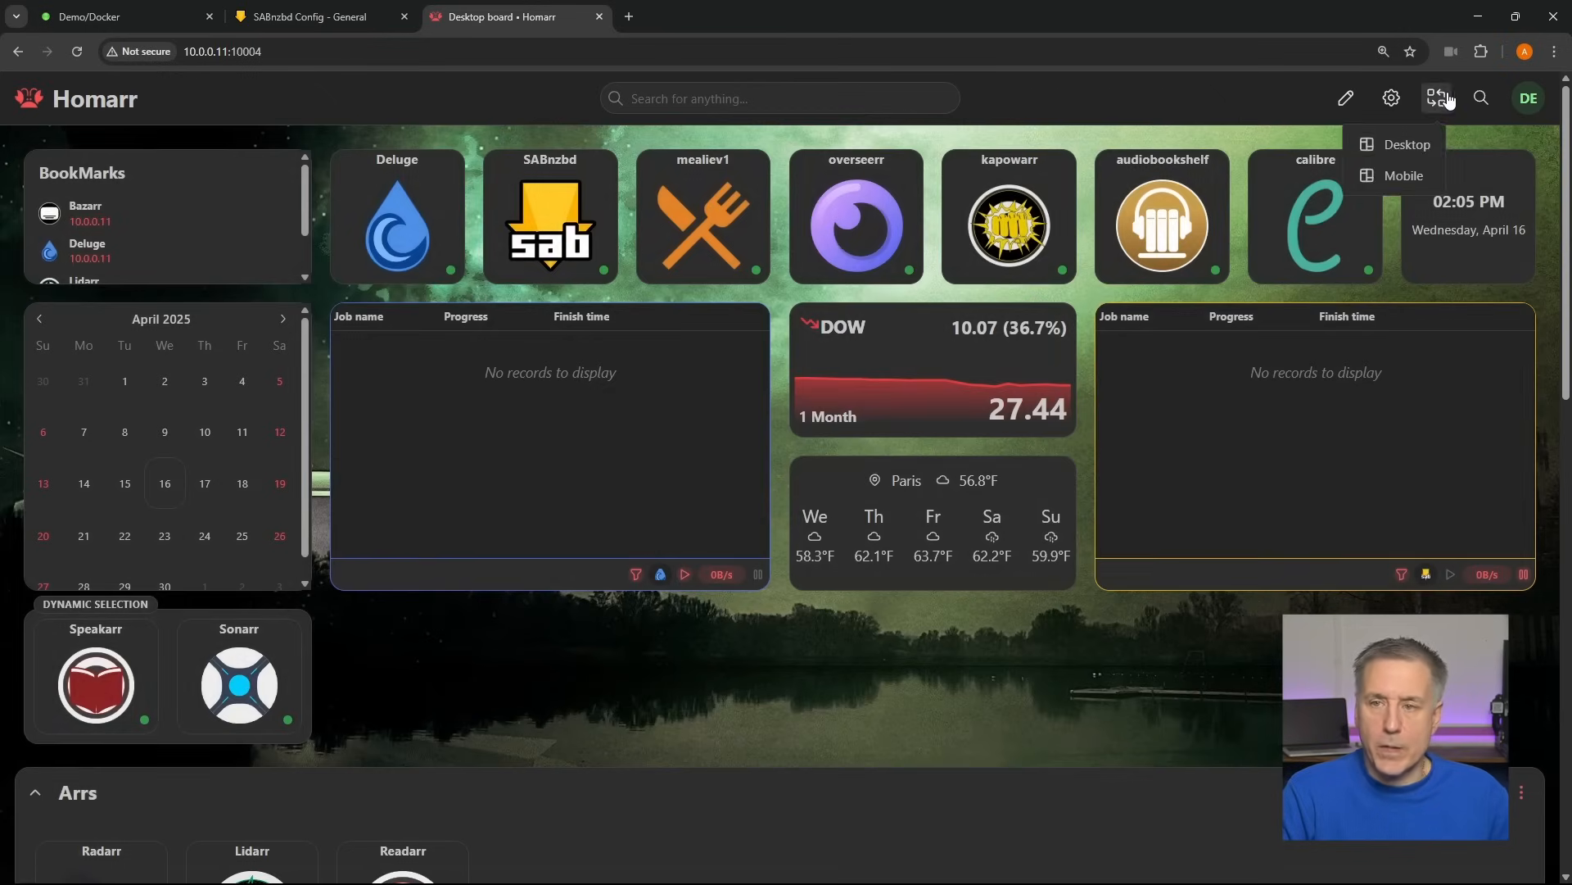
left_click(1397, 172)
scroll(900, 277, "up", 8)
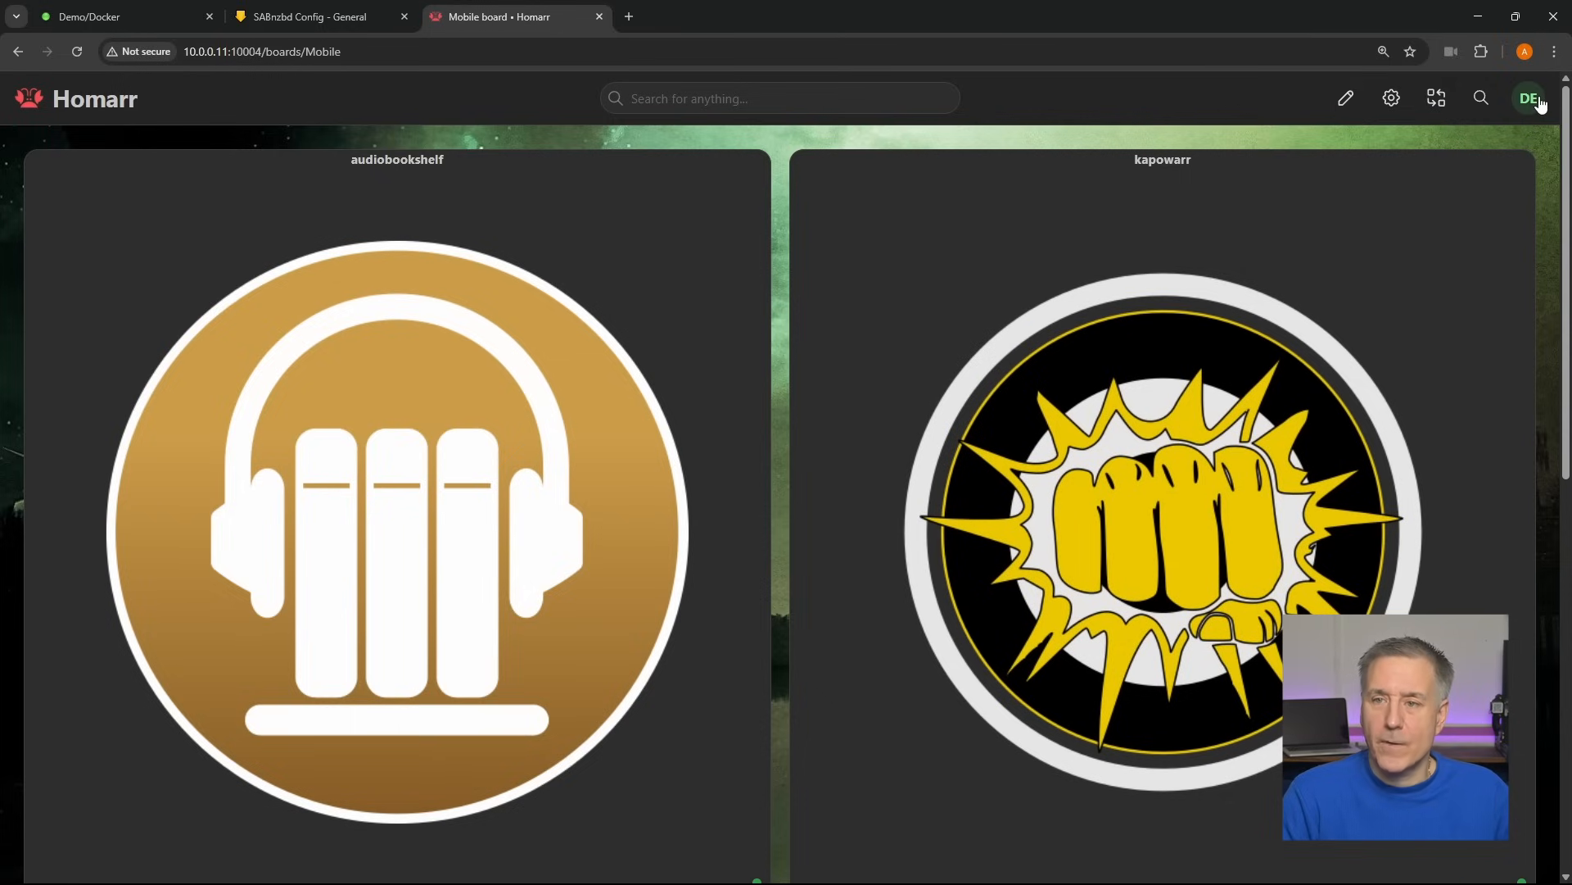
- Lower the opacity in the Desktop board's appearance settings from the user's board management and save the changes
left_click(1538, 101)
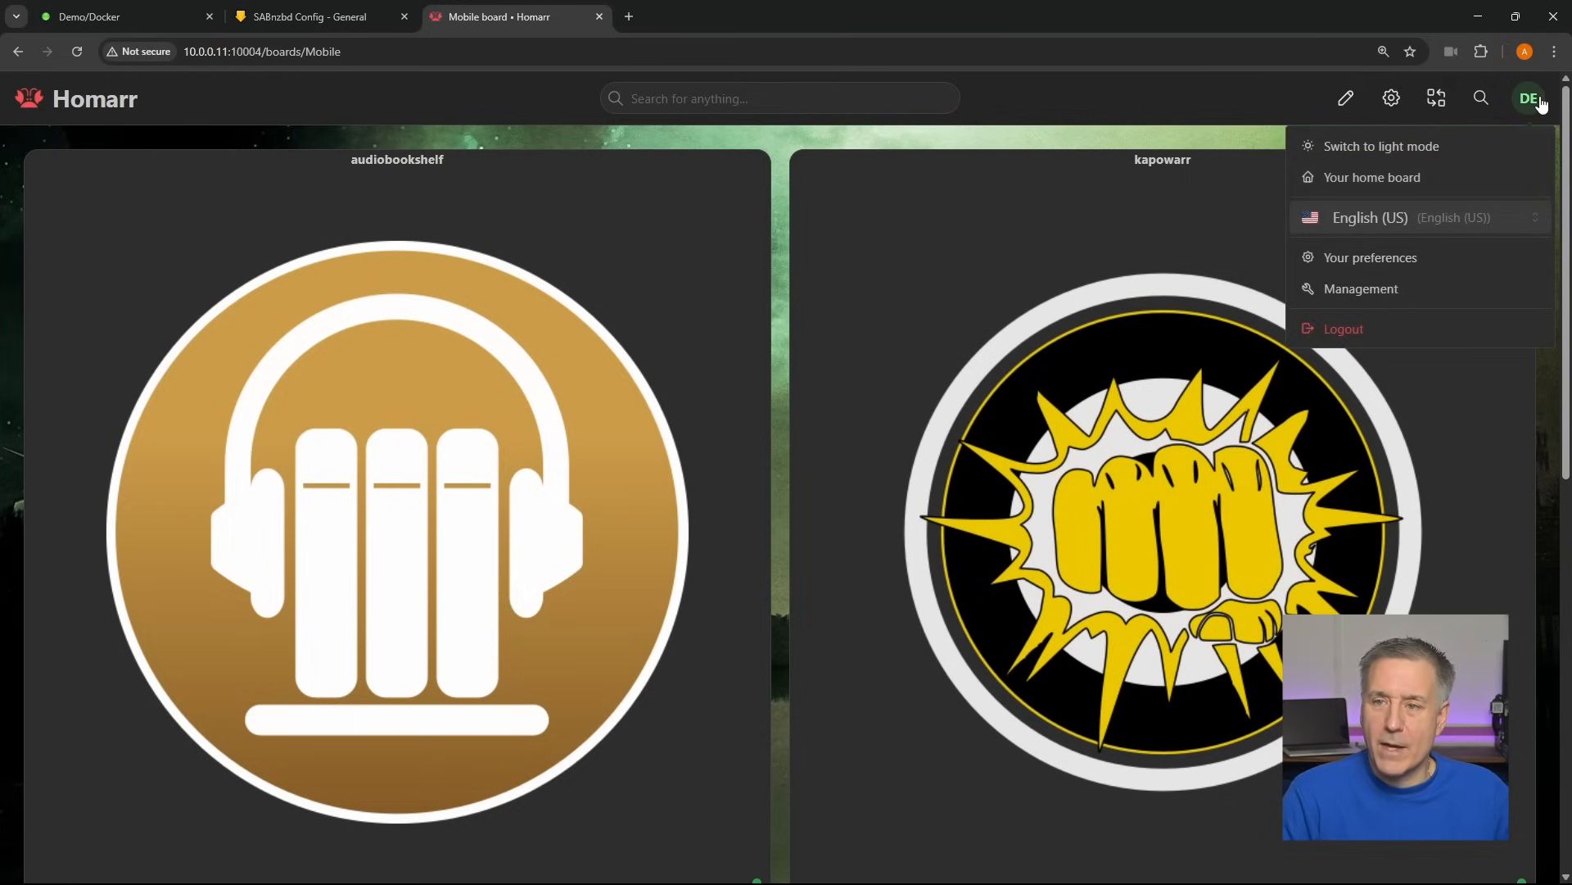
left_click(1359, 261)
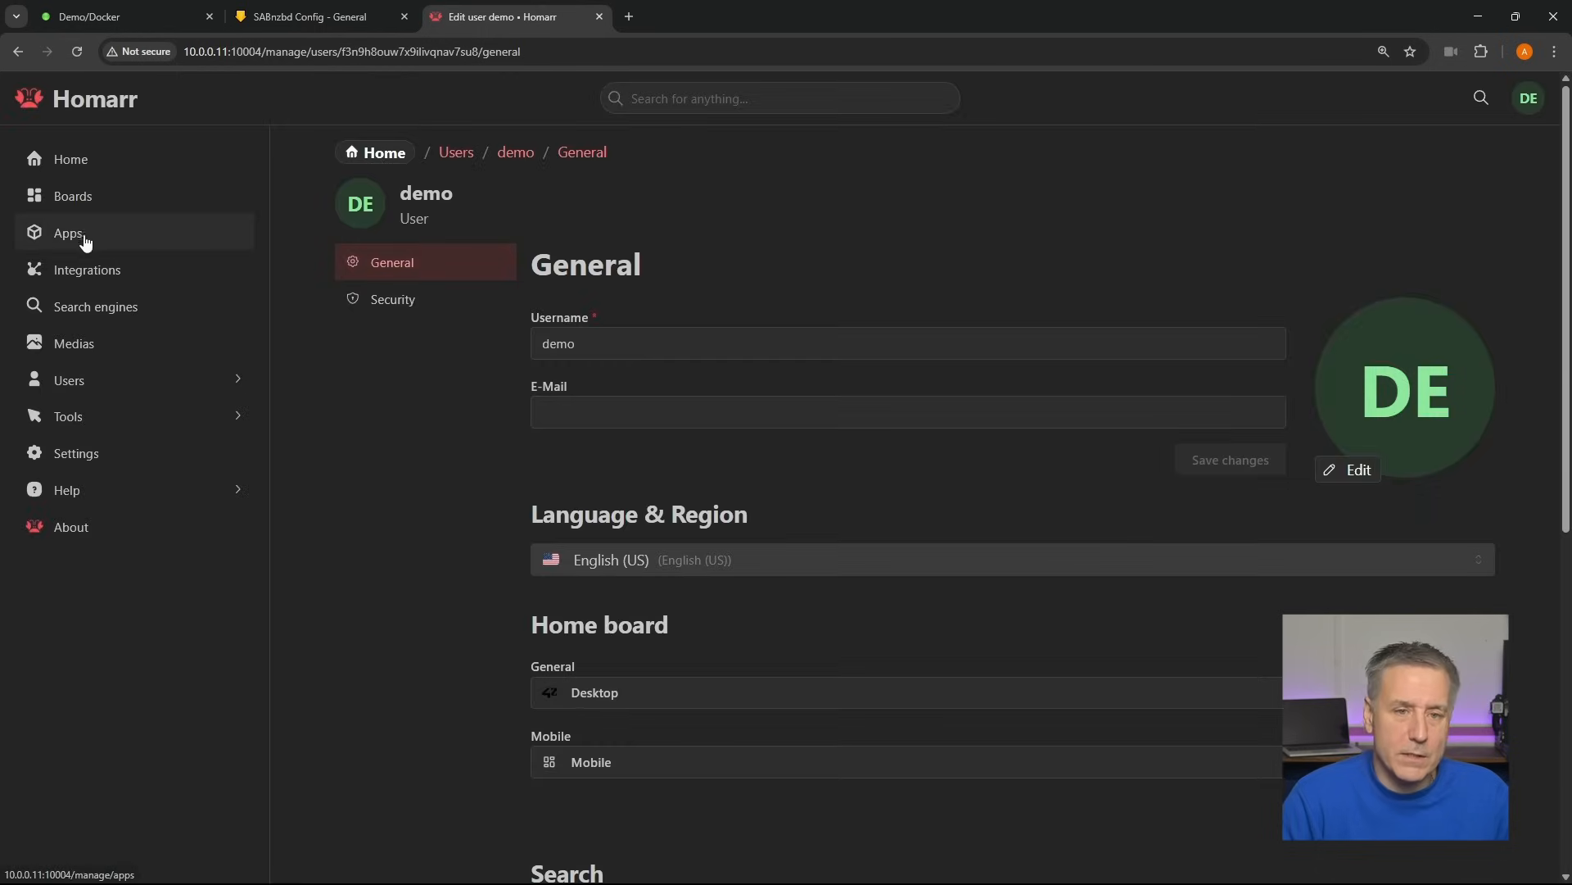
left_click(77, 199)
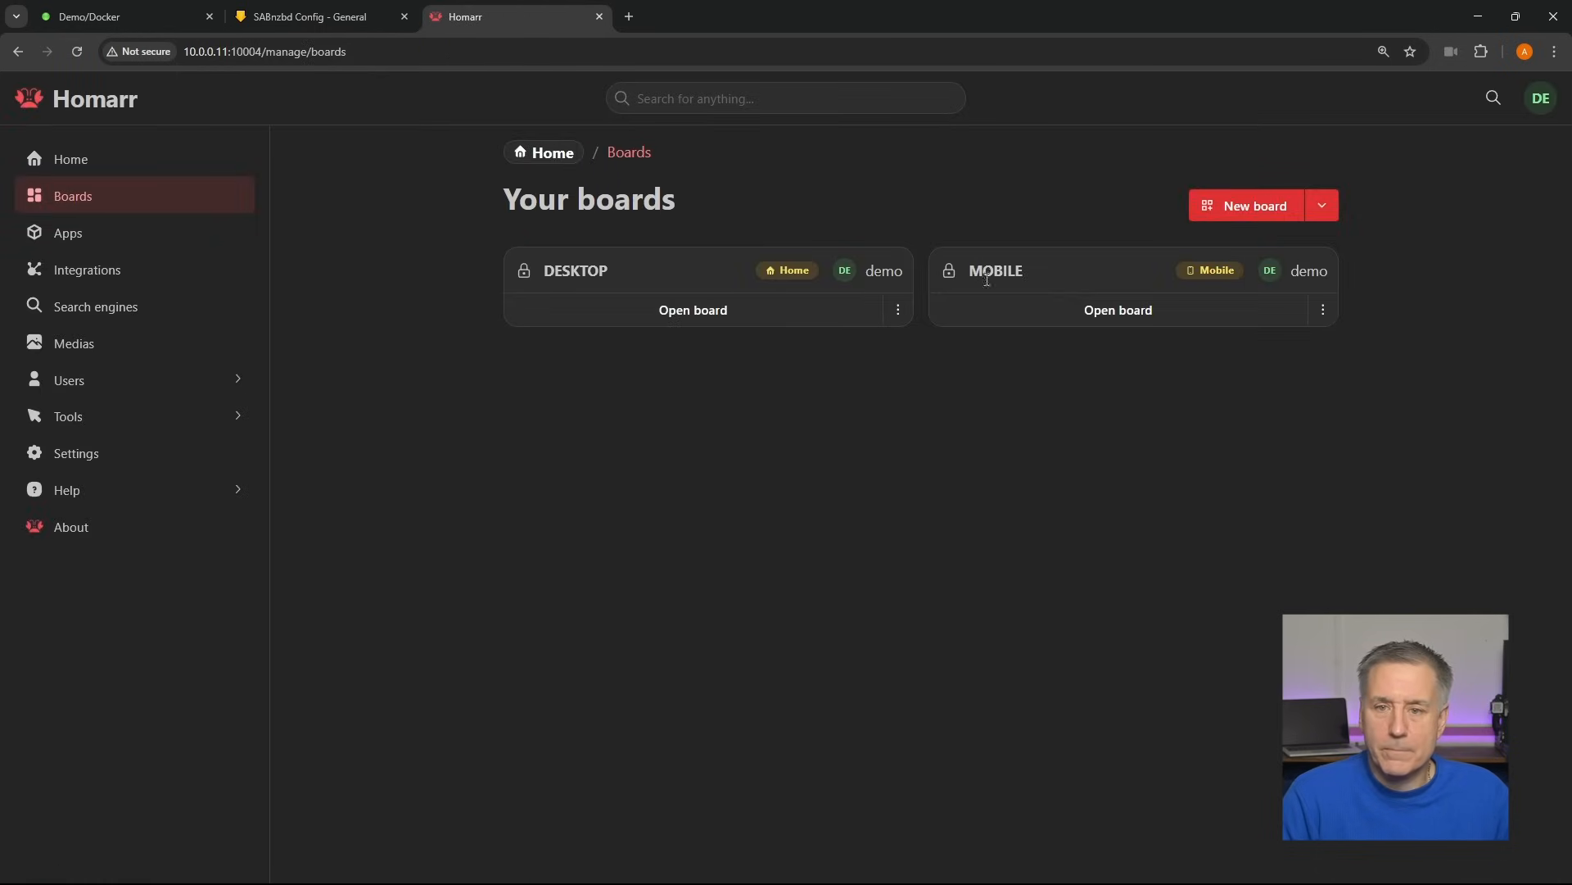
left_click(898, 309)
left_click(833, 455)
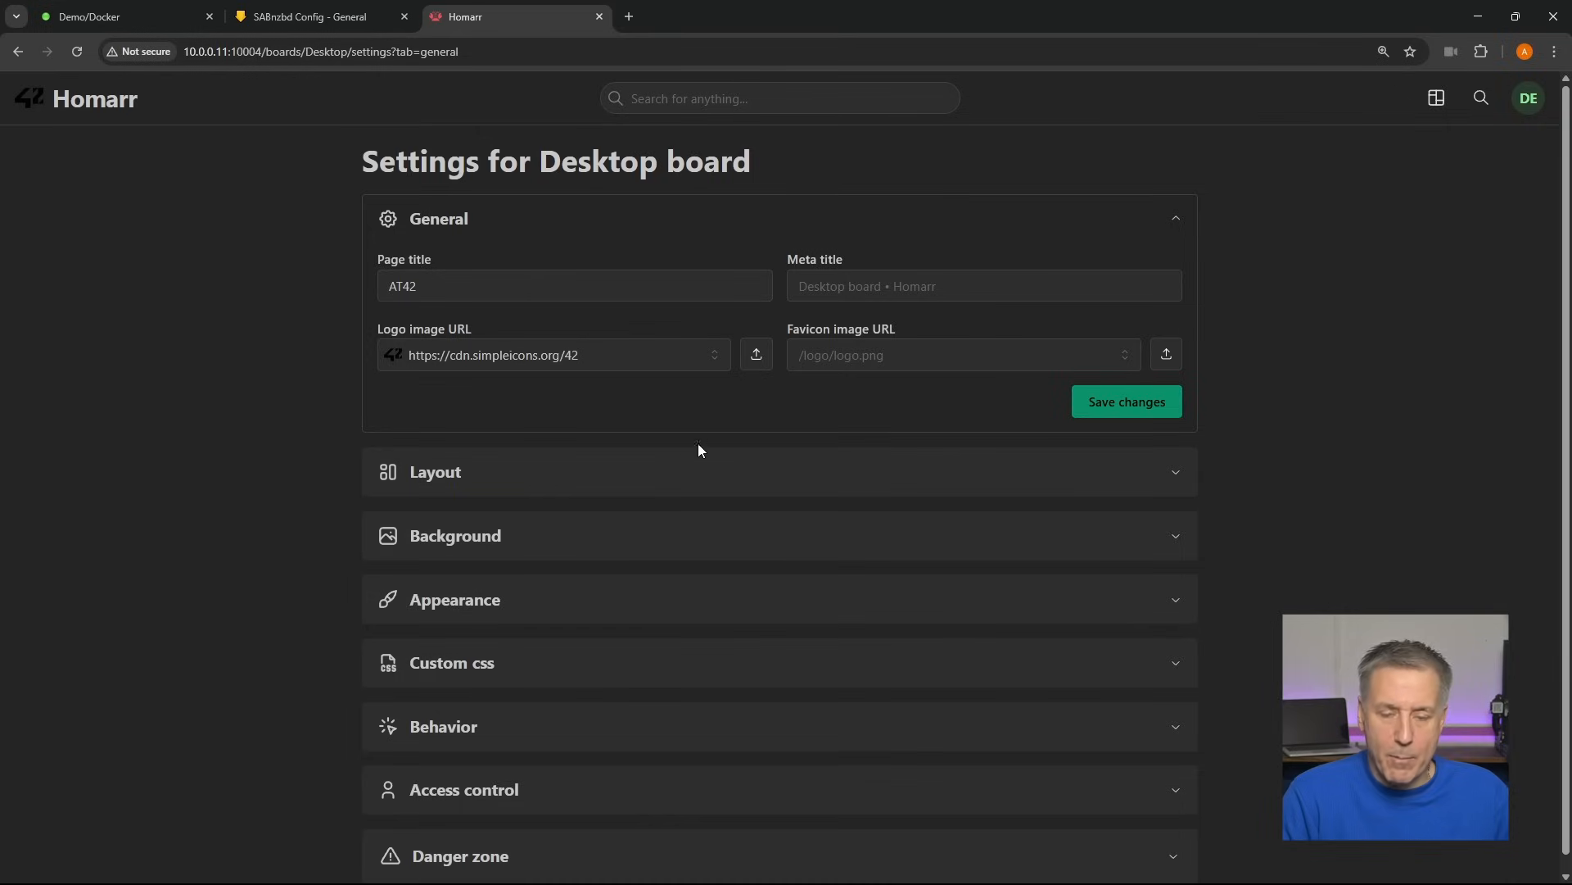
left_click(635, 583)
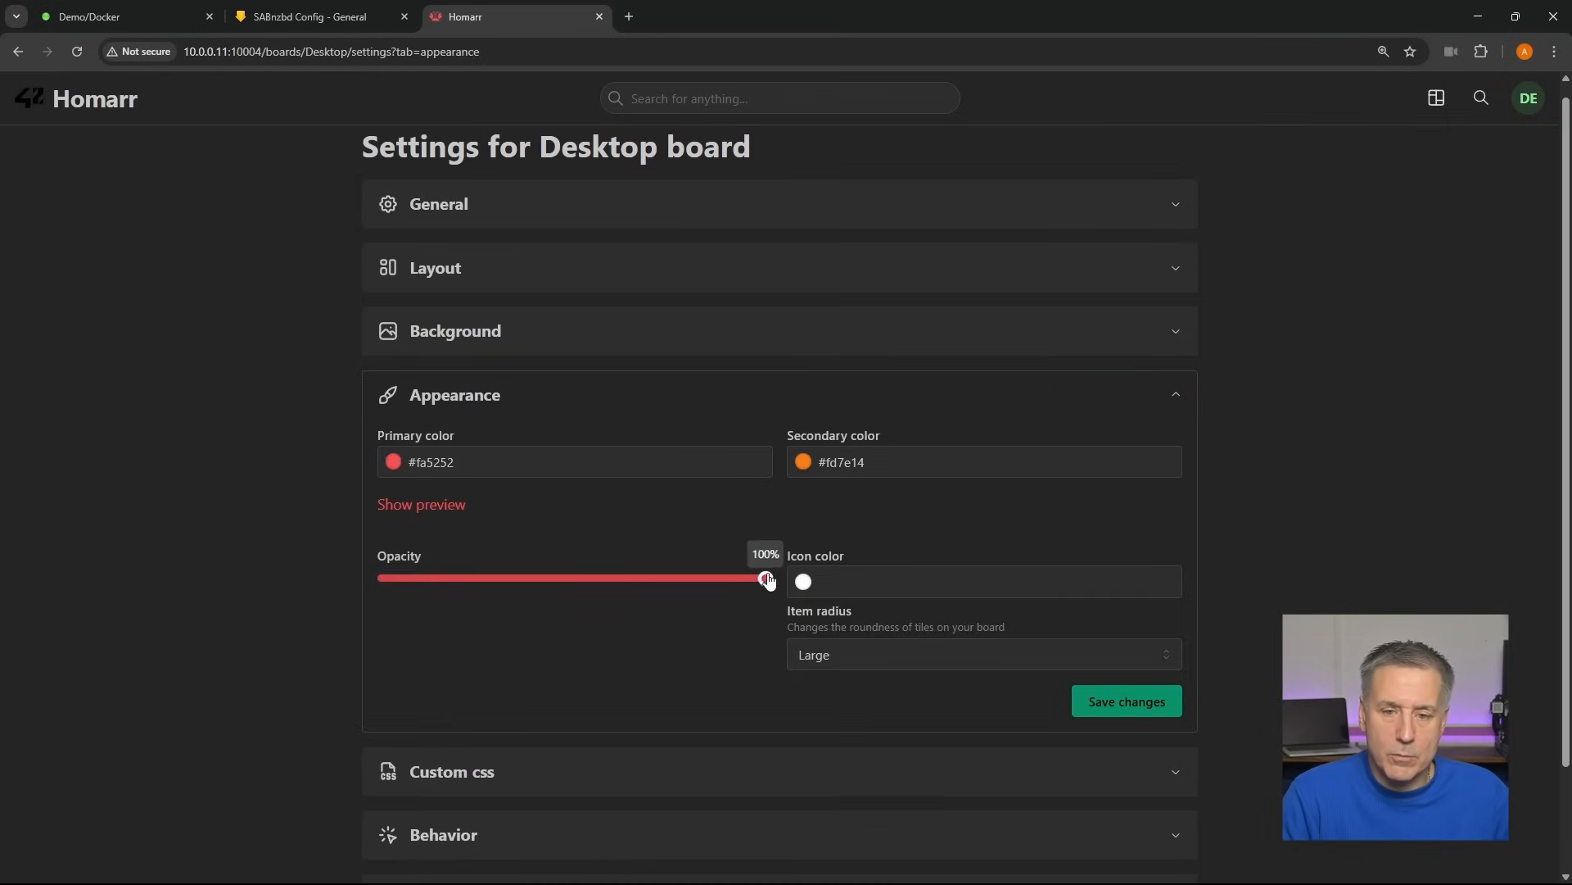
left_click_drag(766, 578, 614, 580)
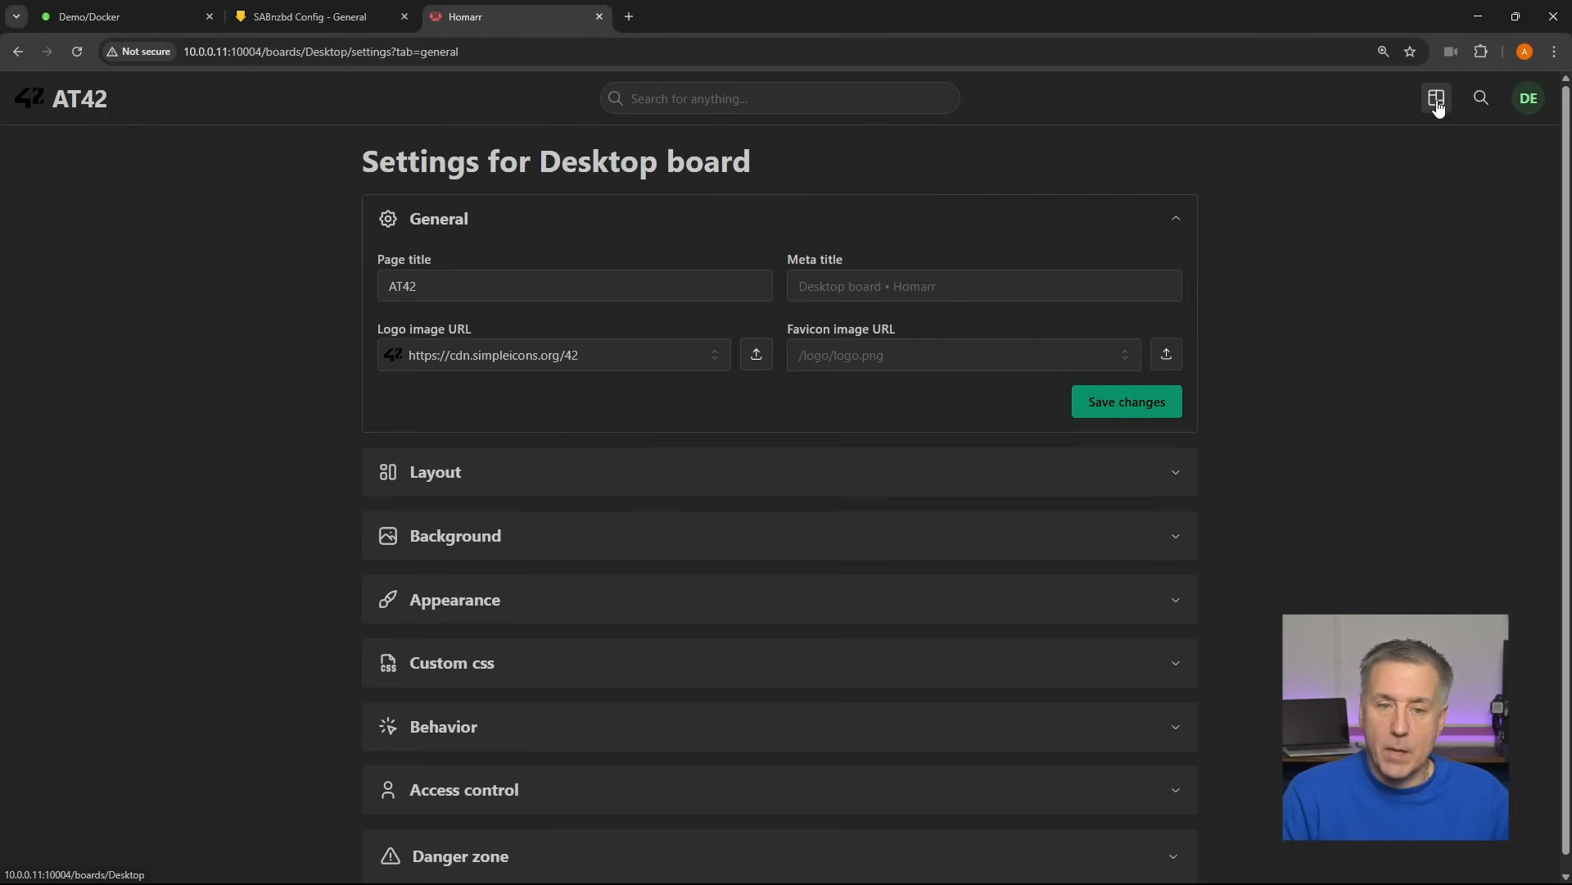
- Open the Desktop board and examine how its semi-transparent tiles, Arrs category and notebook widget look over the background
left_click(1438, 102)
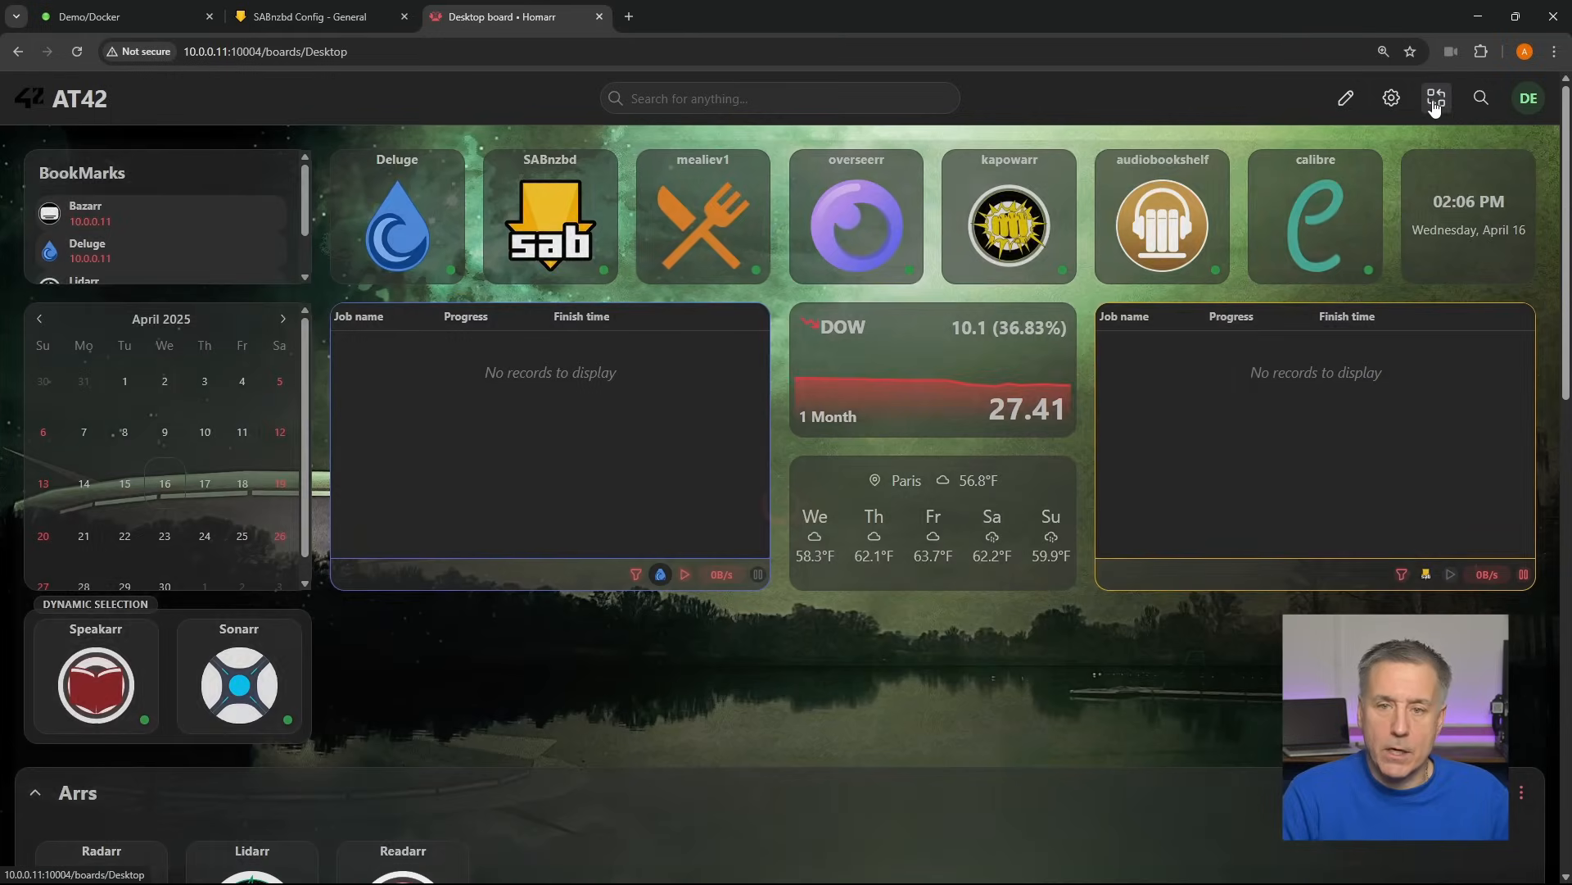
scroll(1079, 642, "down", 5)
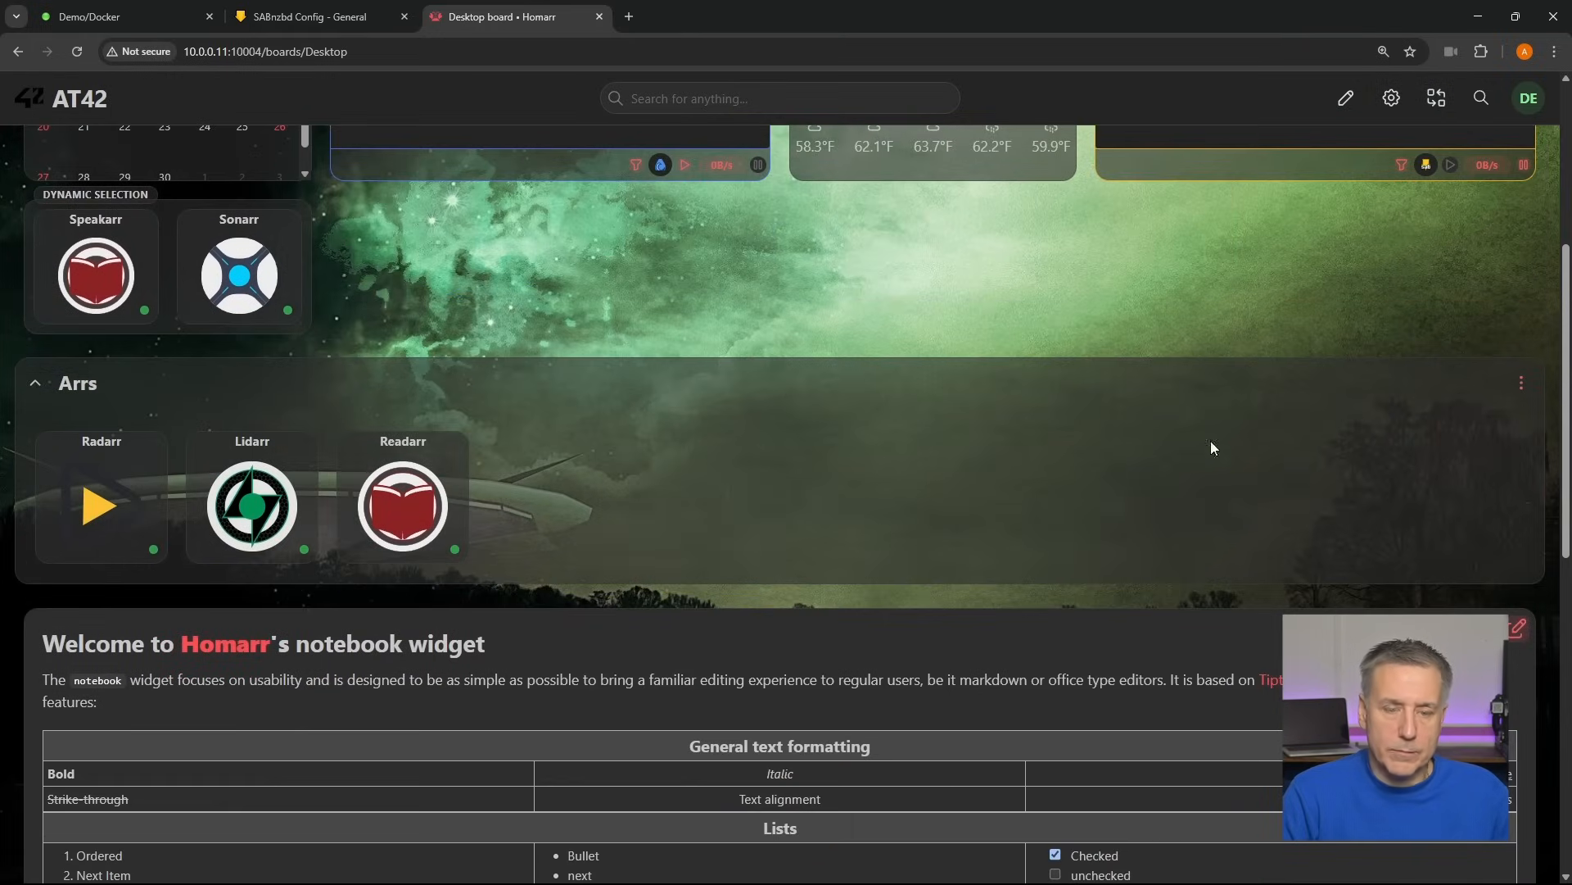
scroll(872, 515, "down", 8)
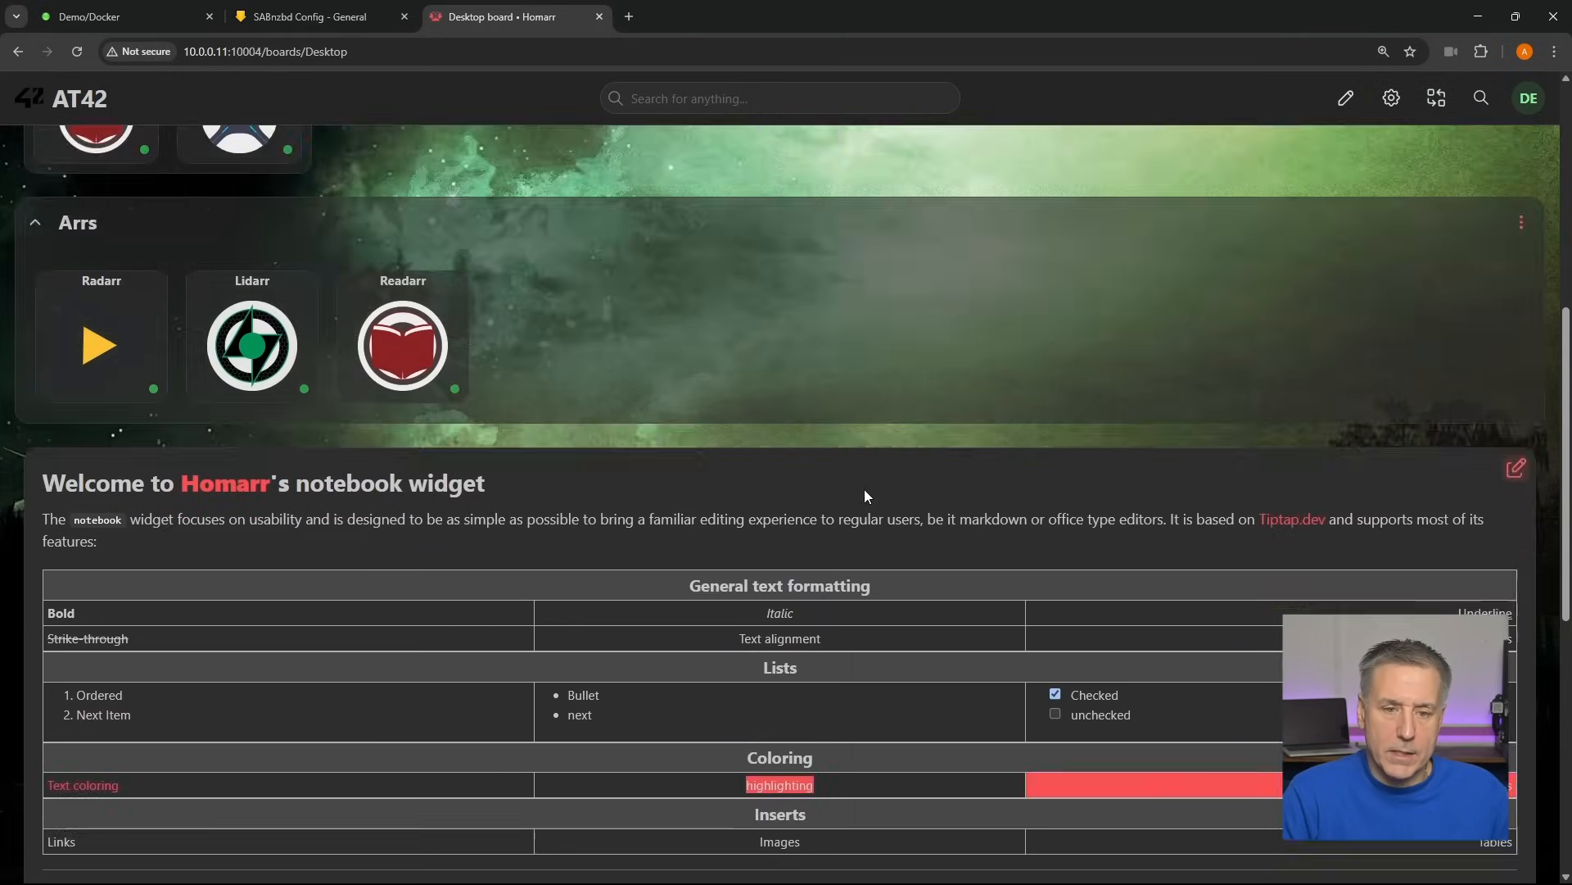
- Set the Mobile board's opacity to 60% in its appearance settings from the user's board management and save the changes
scroll(762, 439, "up", 5)
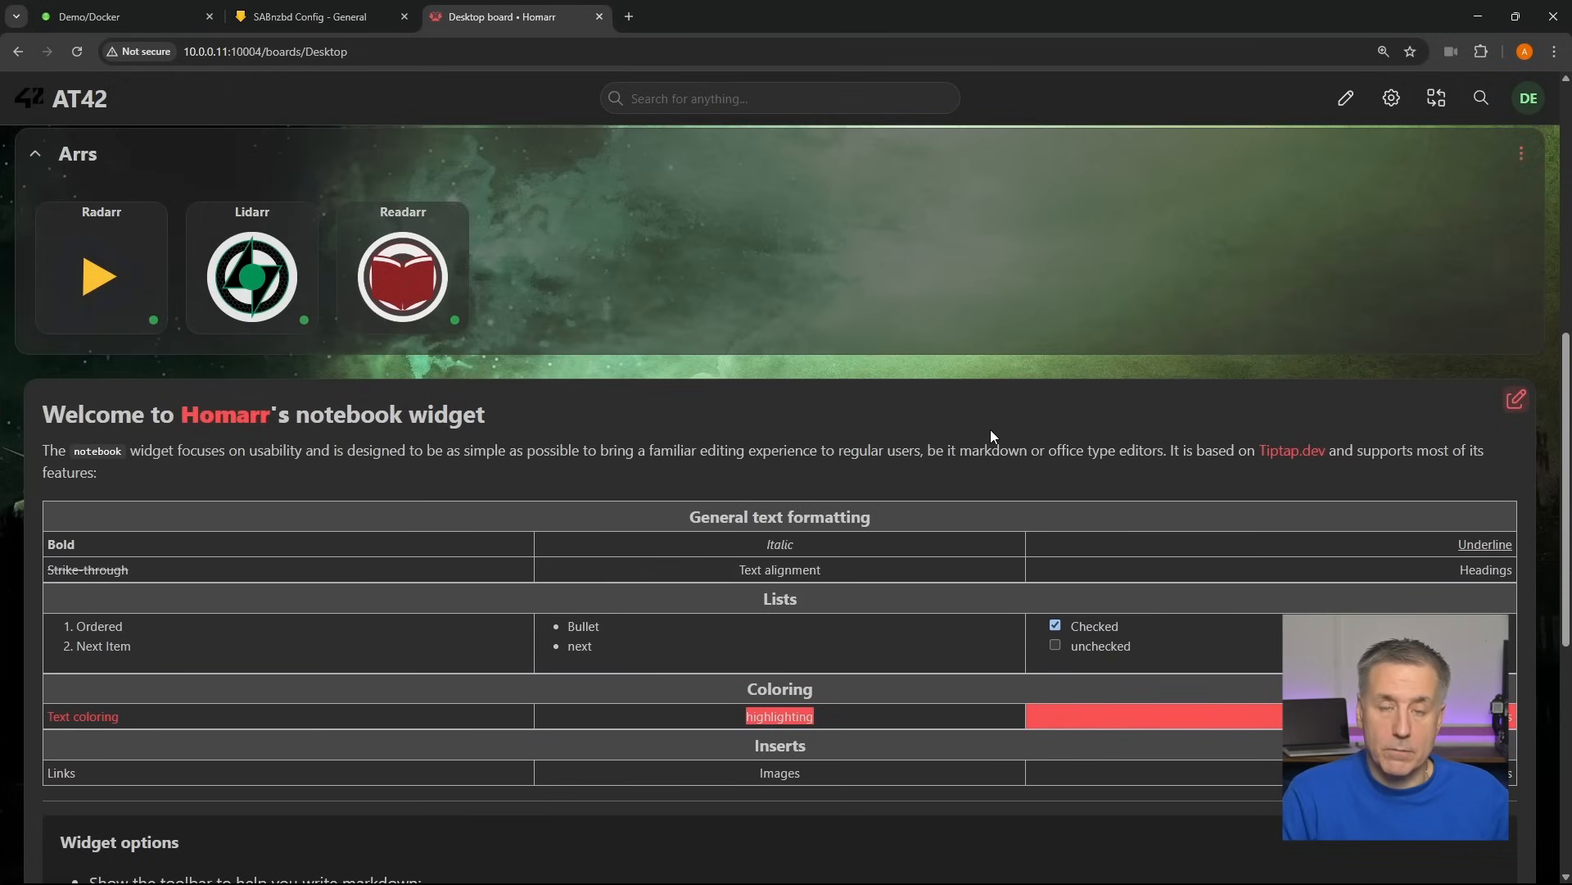
scroll(991, 429, "up", 6)
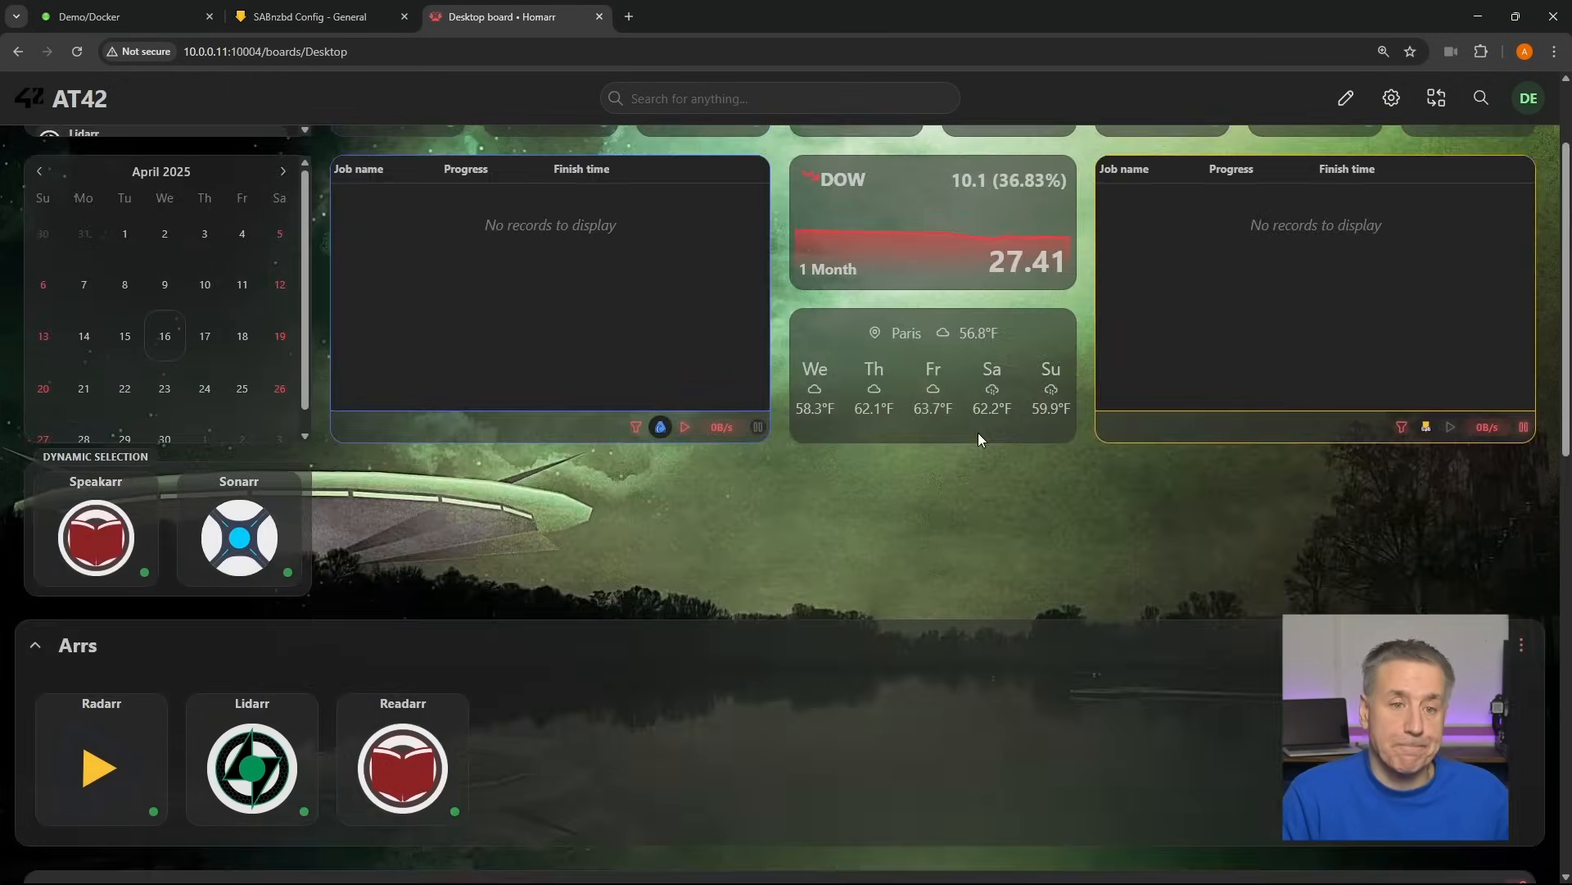
scroll(849, 400, "up", 2)
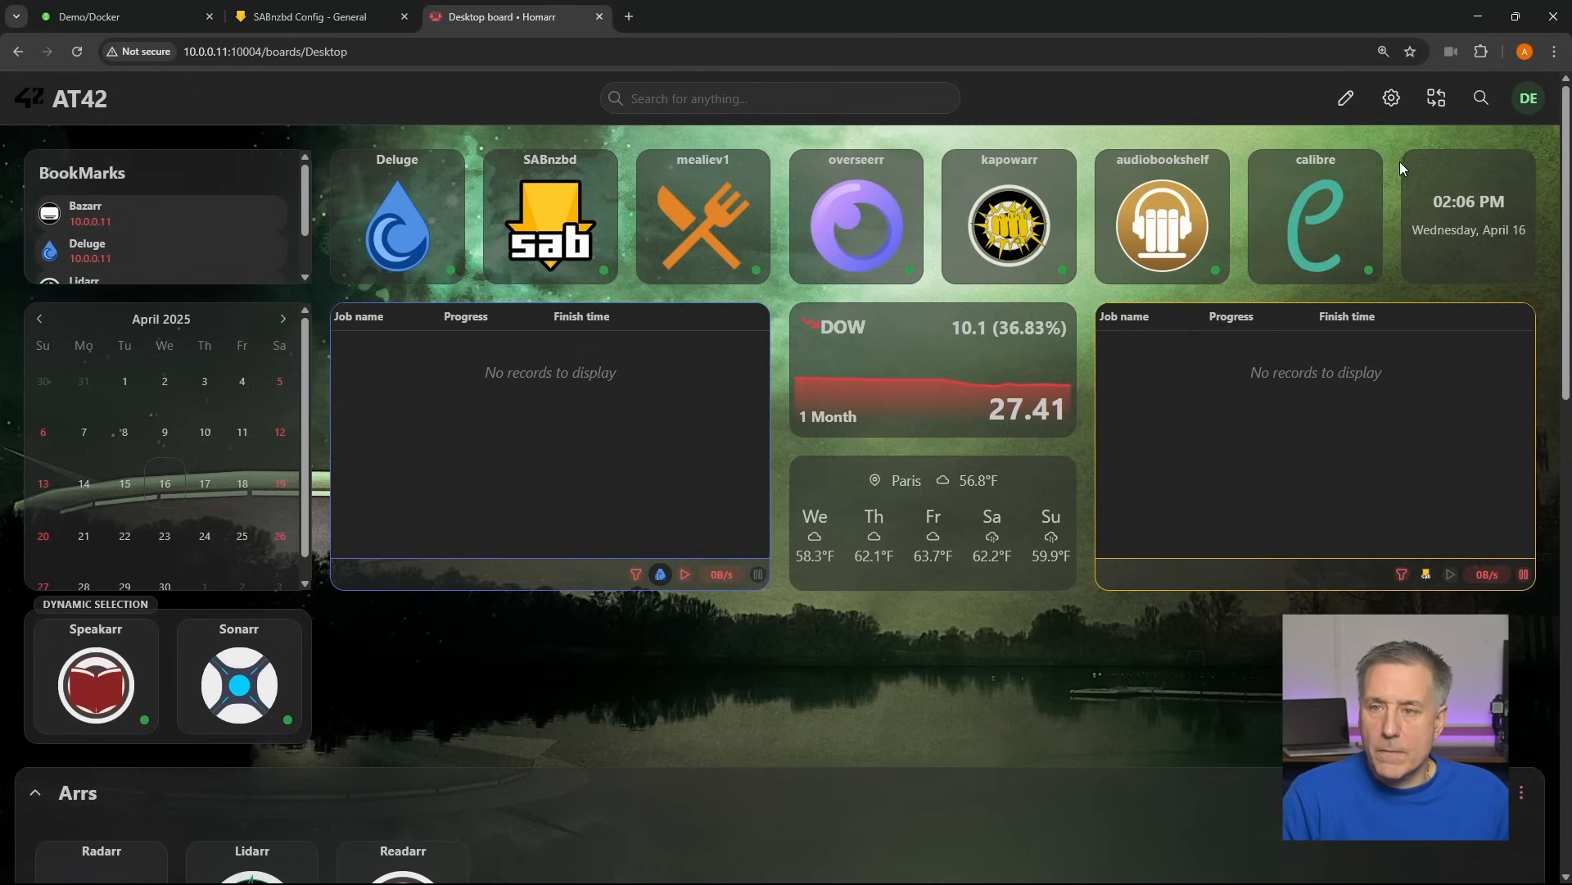
left_click(1529, 99)
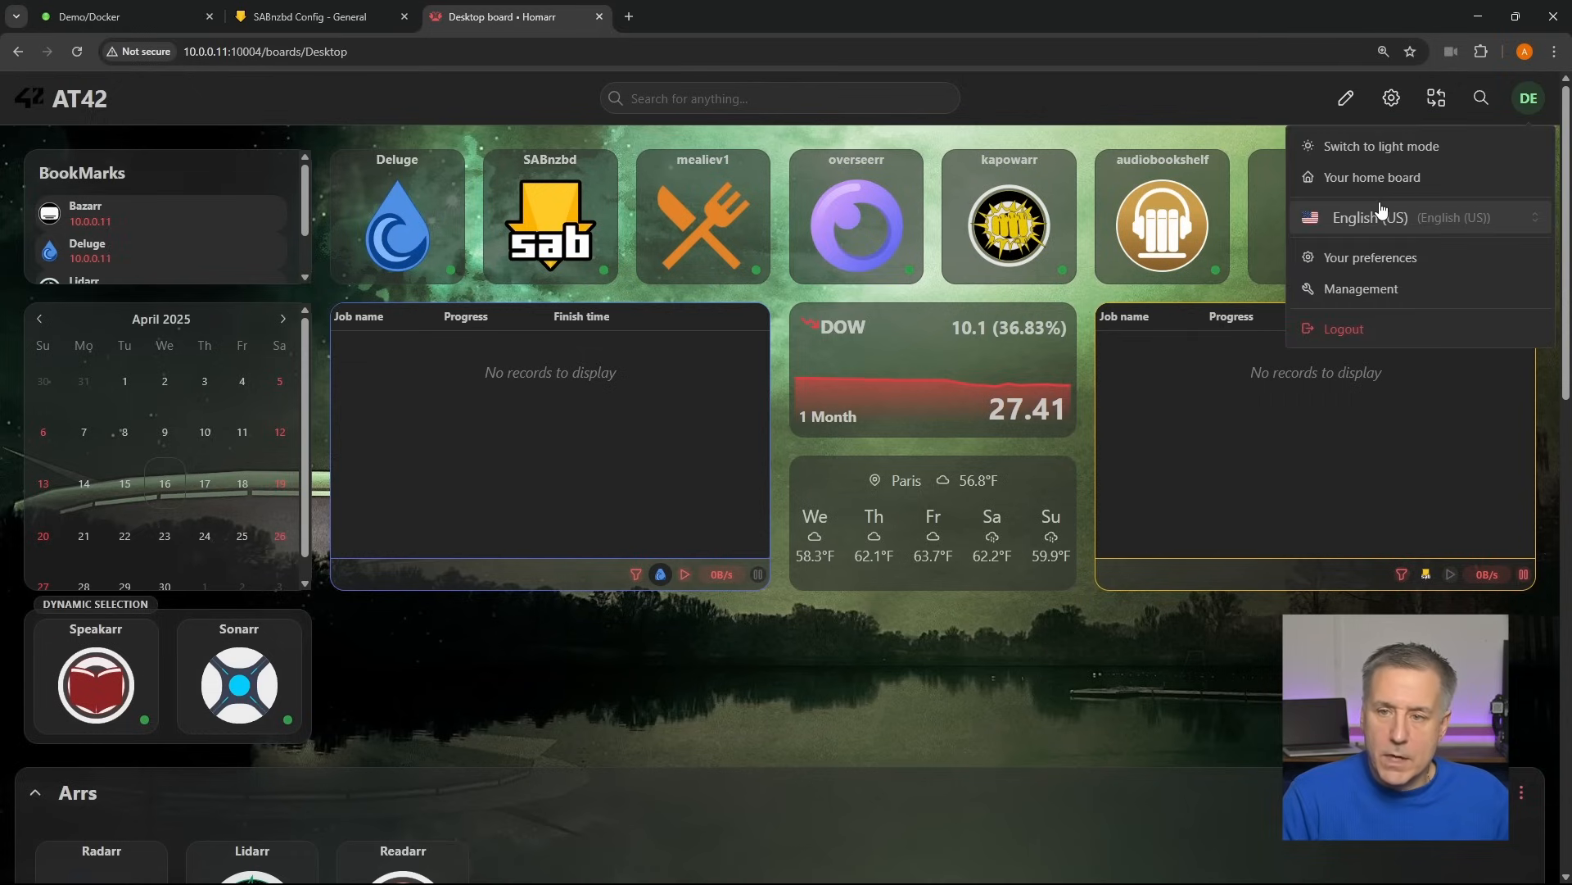
left_click(1370, 257)
left_click(66, 197)
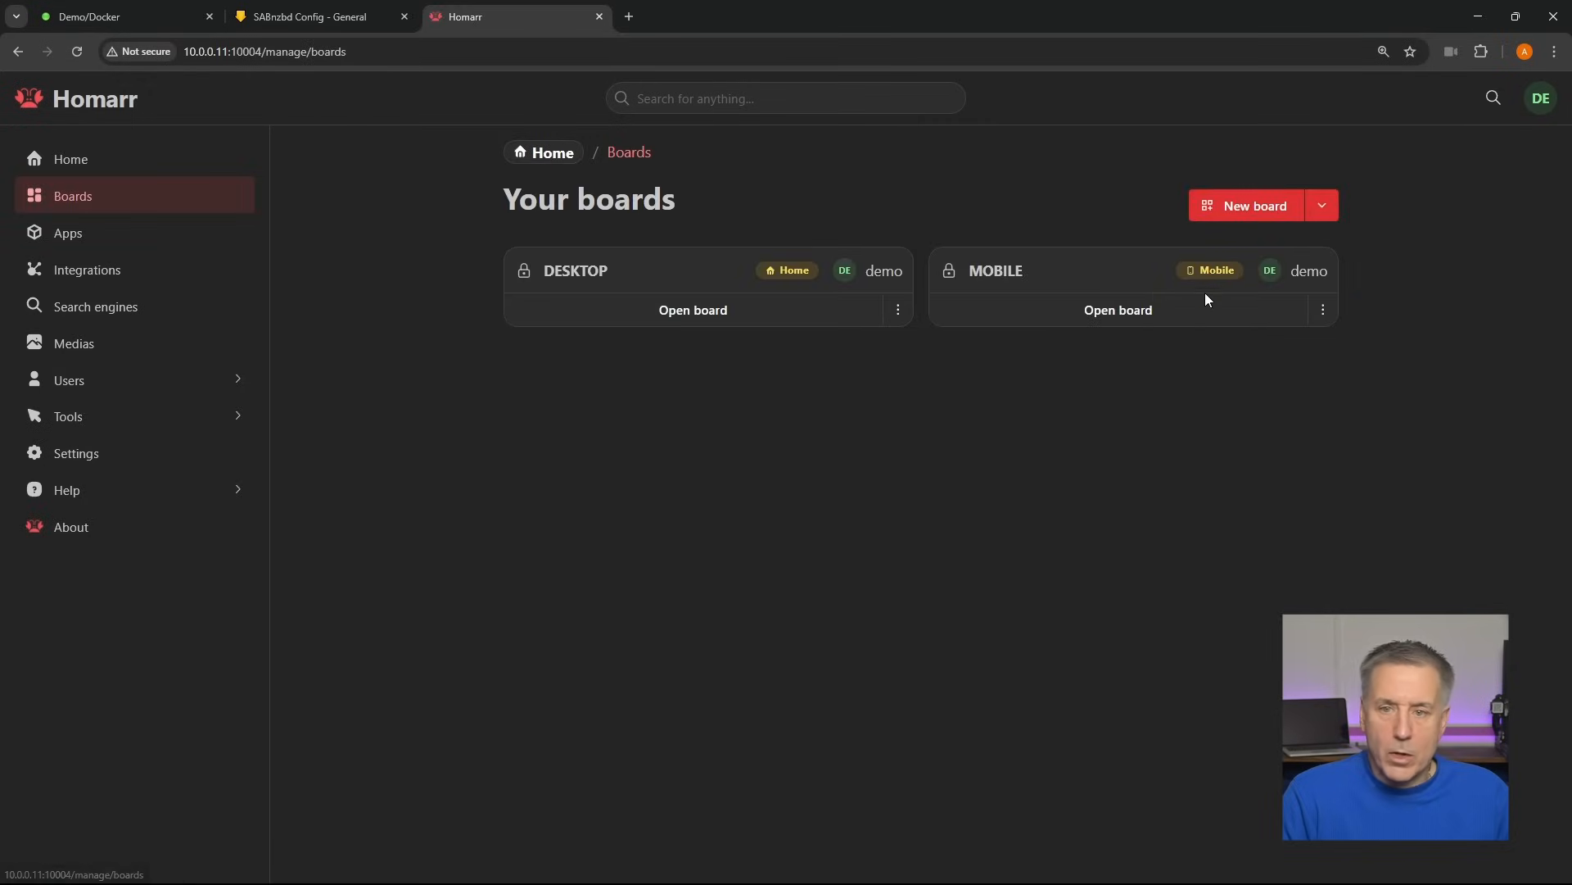
left_click(1323, 310)
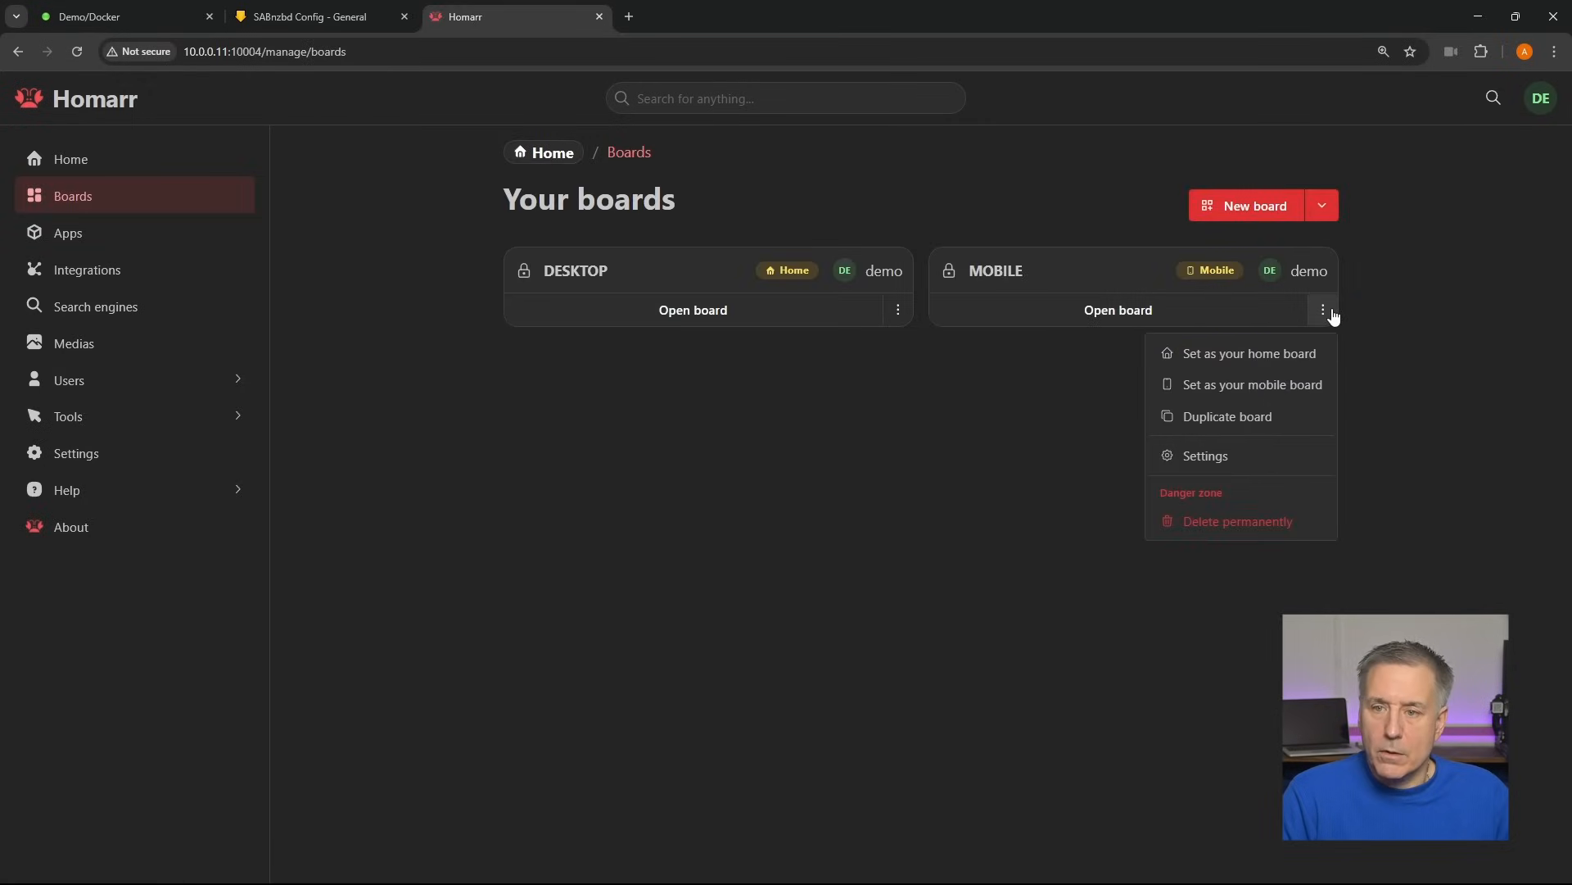
left_click(1220, 458)
left_click(560, 622)
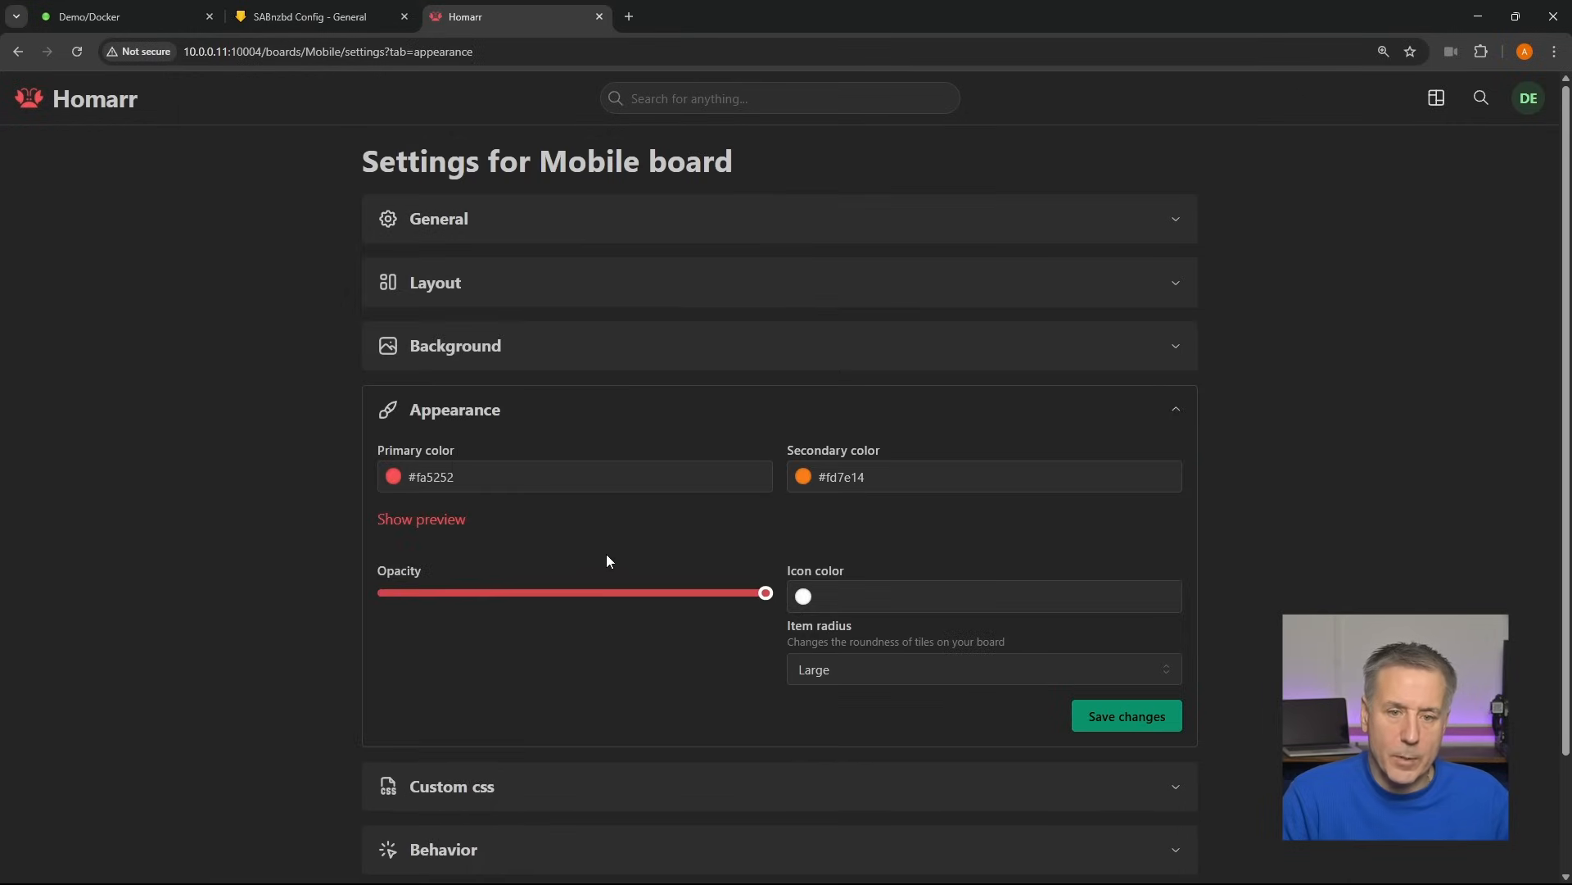
left_click(702, 582)
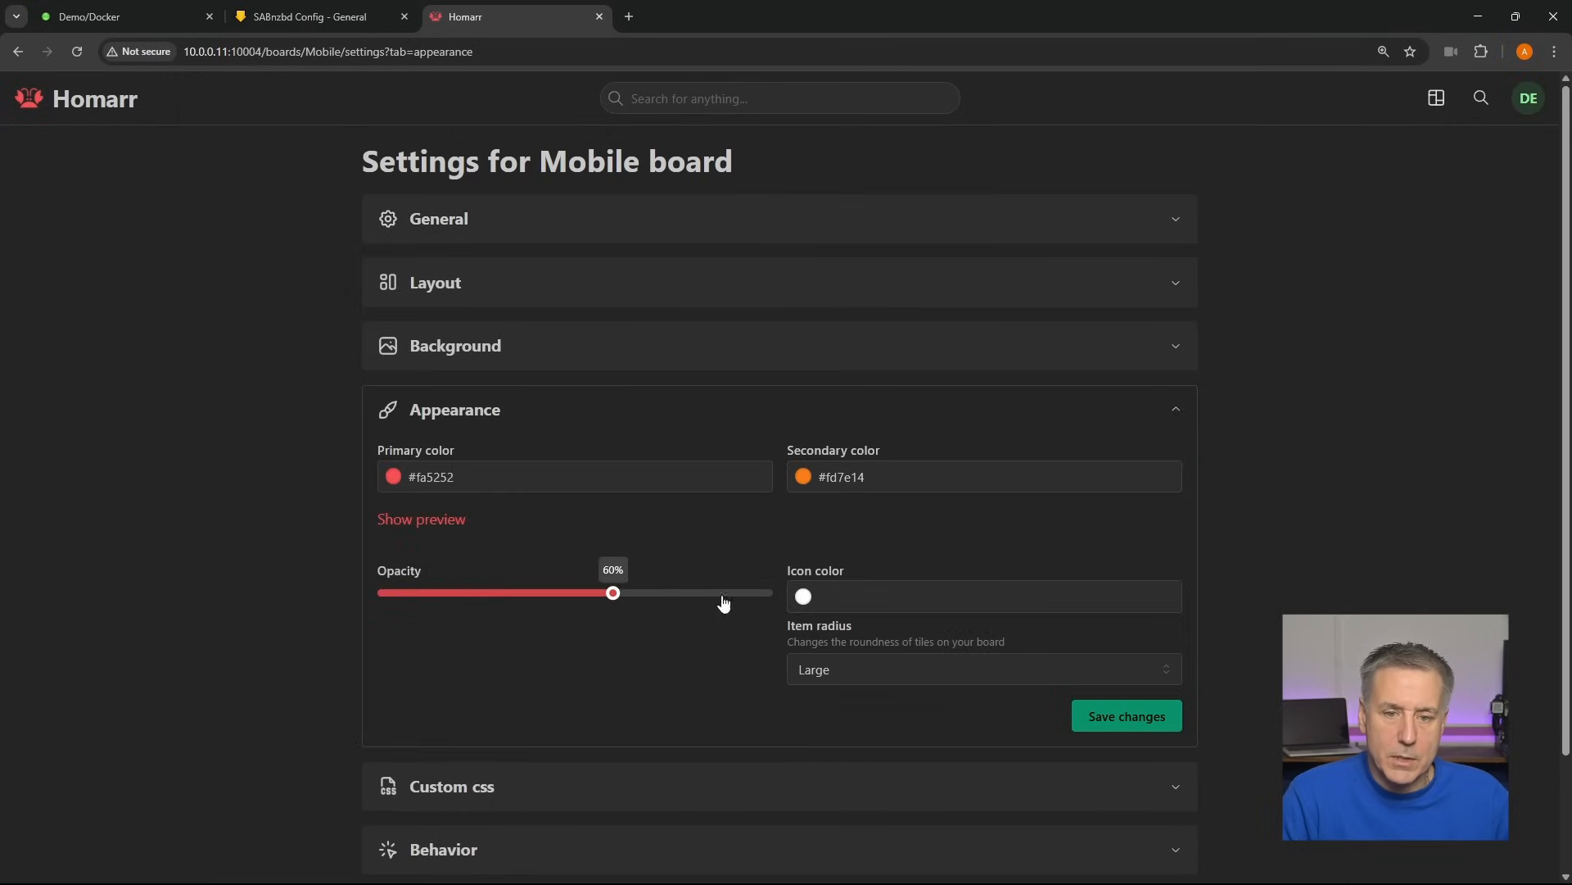
left_click(1155, 718)
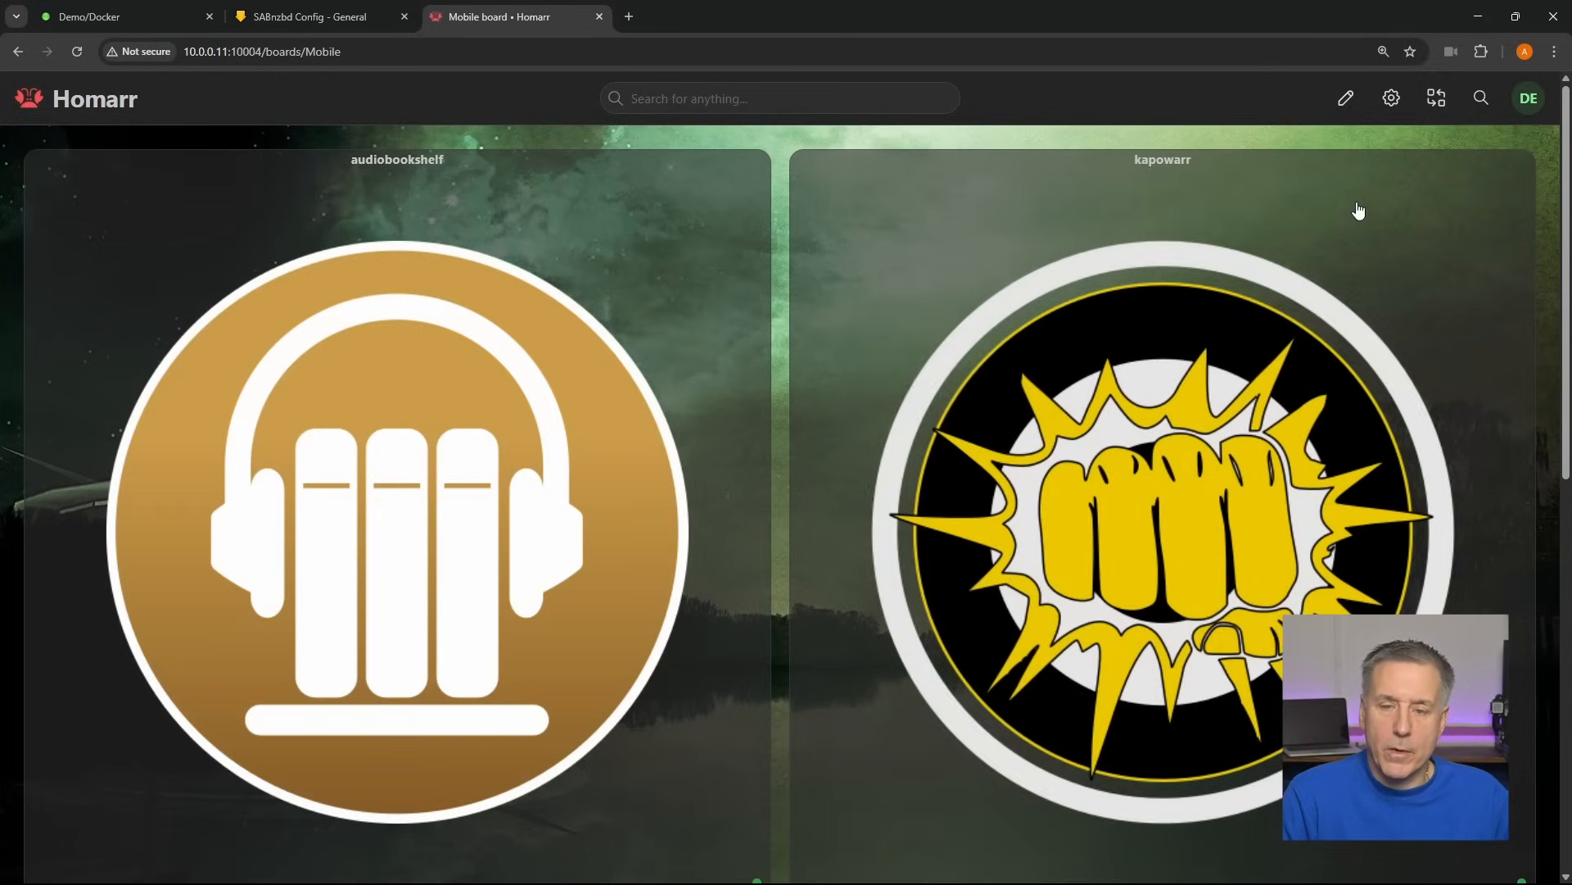
- Examine how the Mobile board's app, calendar and weather tiles look over the background with the reduced opacity
scroll(1359, 207, "down", 5)
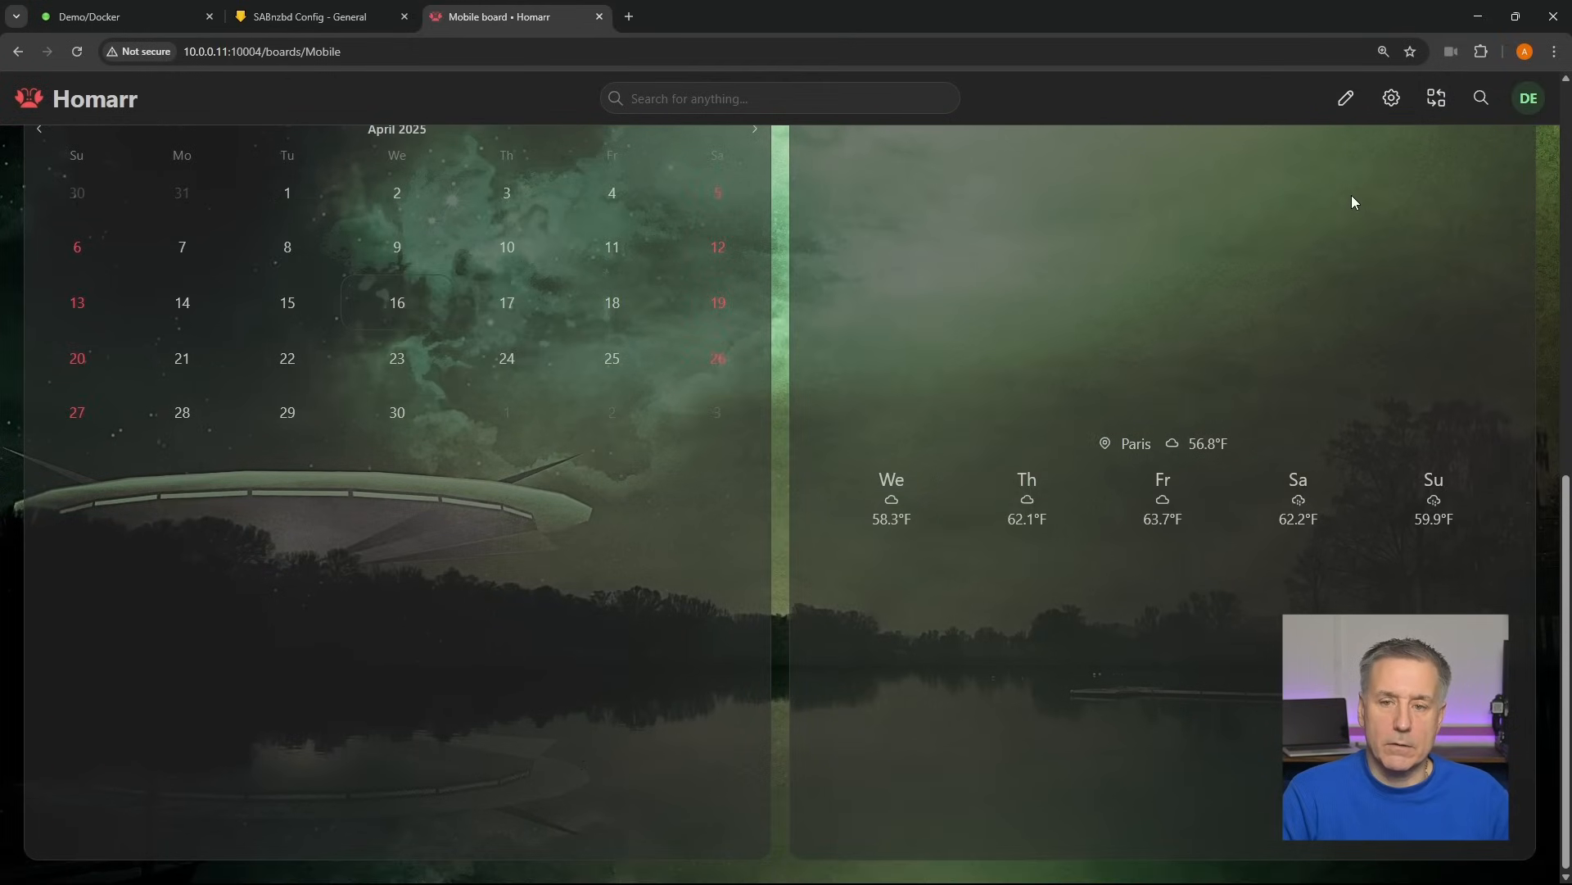
scroll(879, 136, "up", 10)
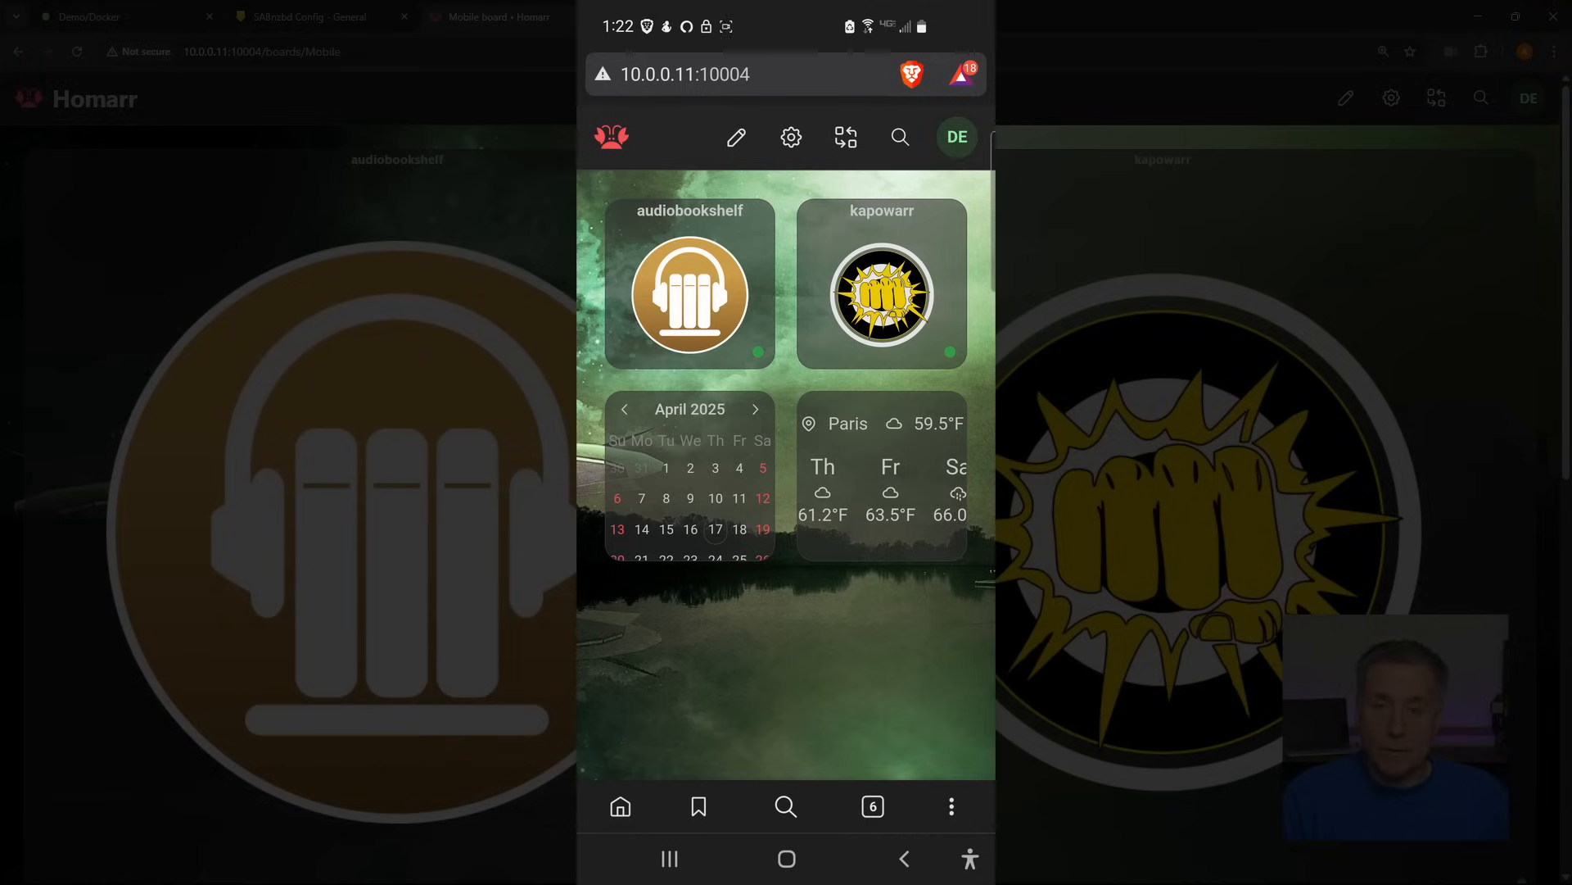
scroll(879, 136, "down", 6)
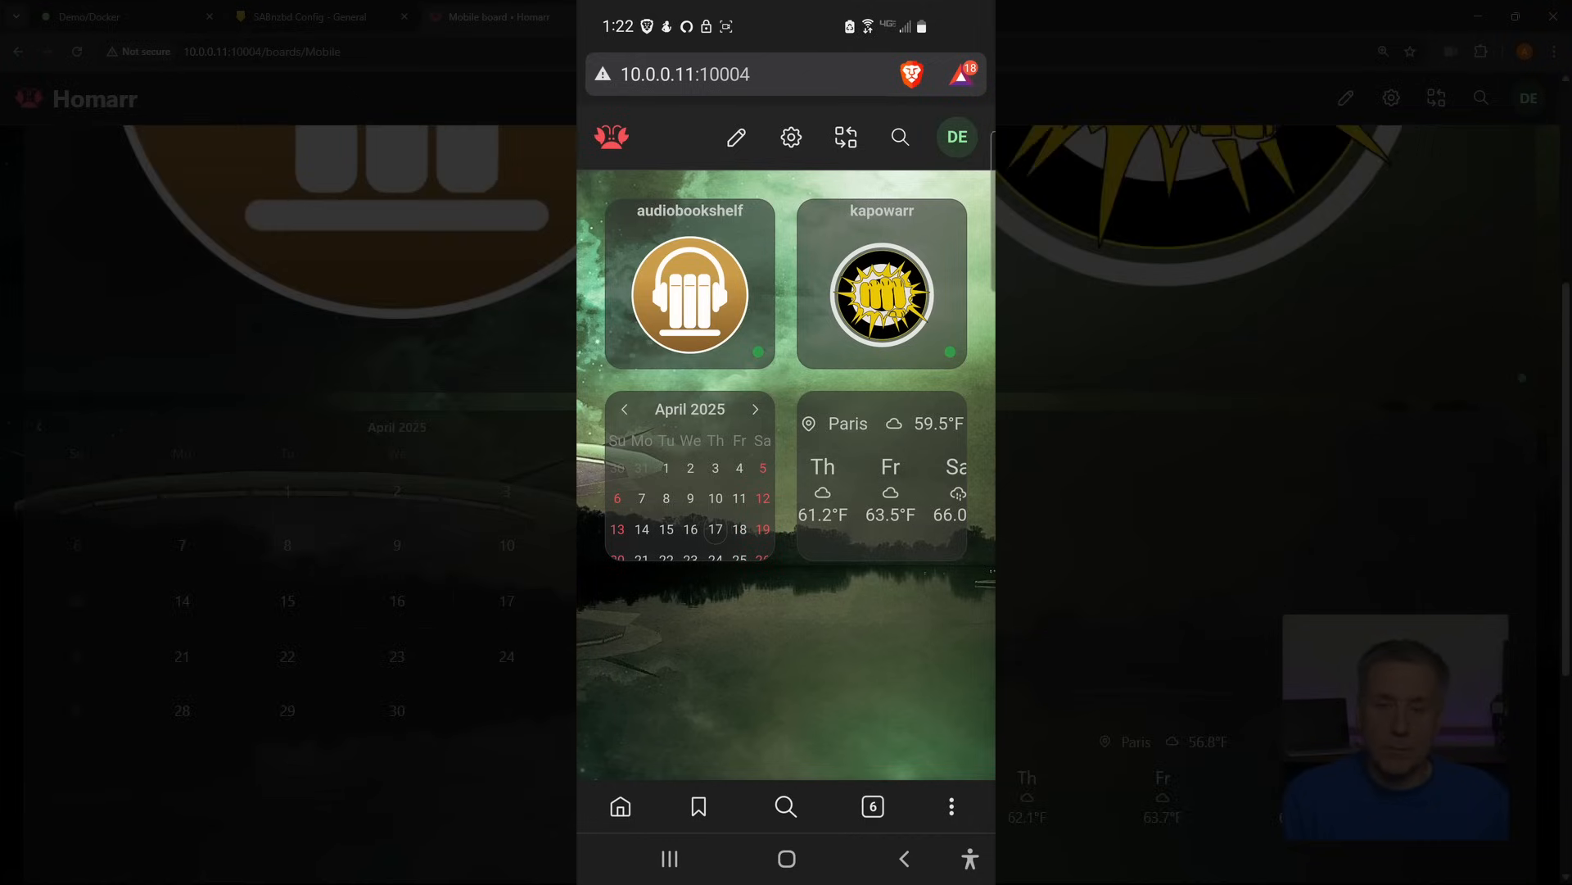
scroll(880, 136, "up", 5)
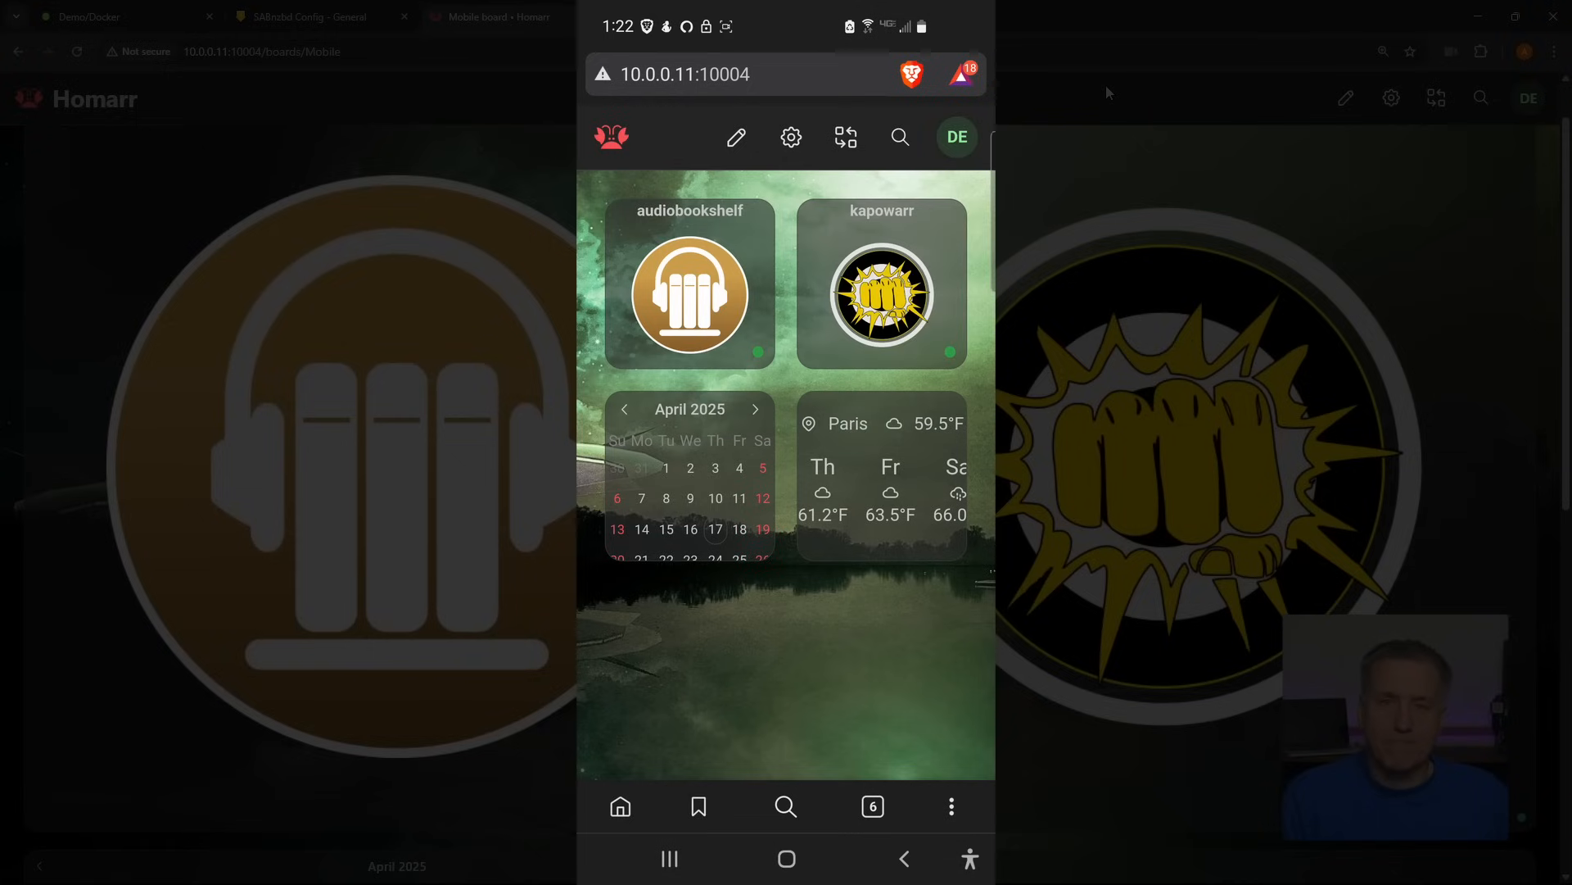
- Switch back to the Desktop board and review its finished layout from the app tiles down to the notebook widget
left_click(1437, 97)
left_click(1408, 142)
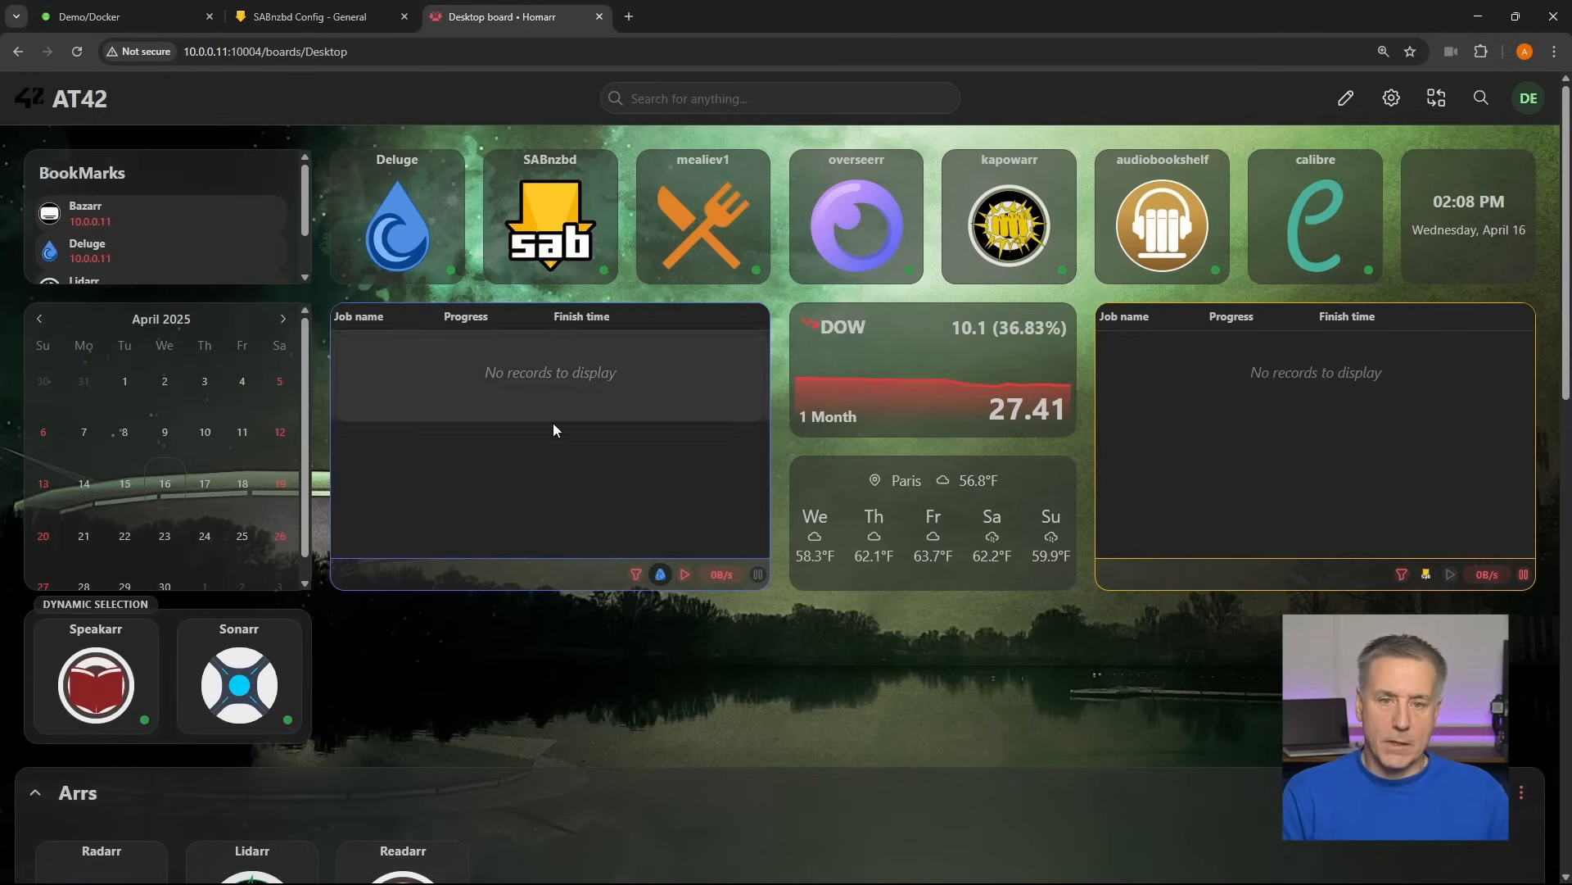
scroll(473, 400, "down", 4)
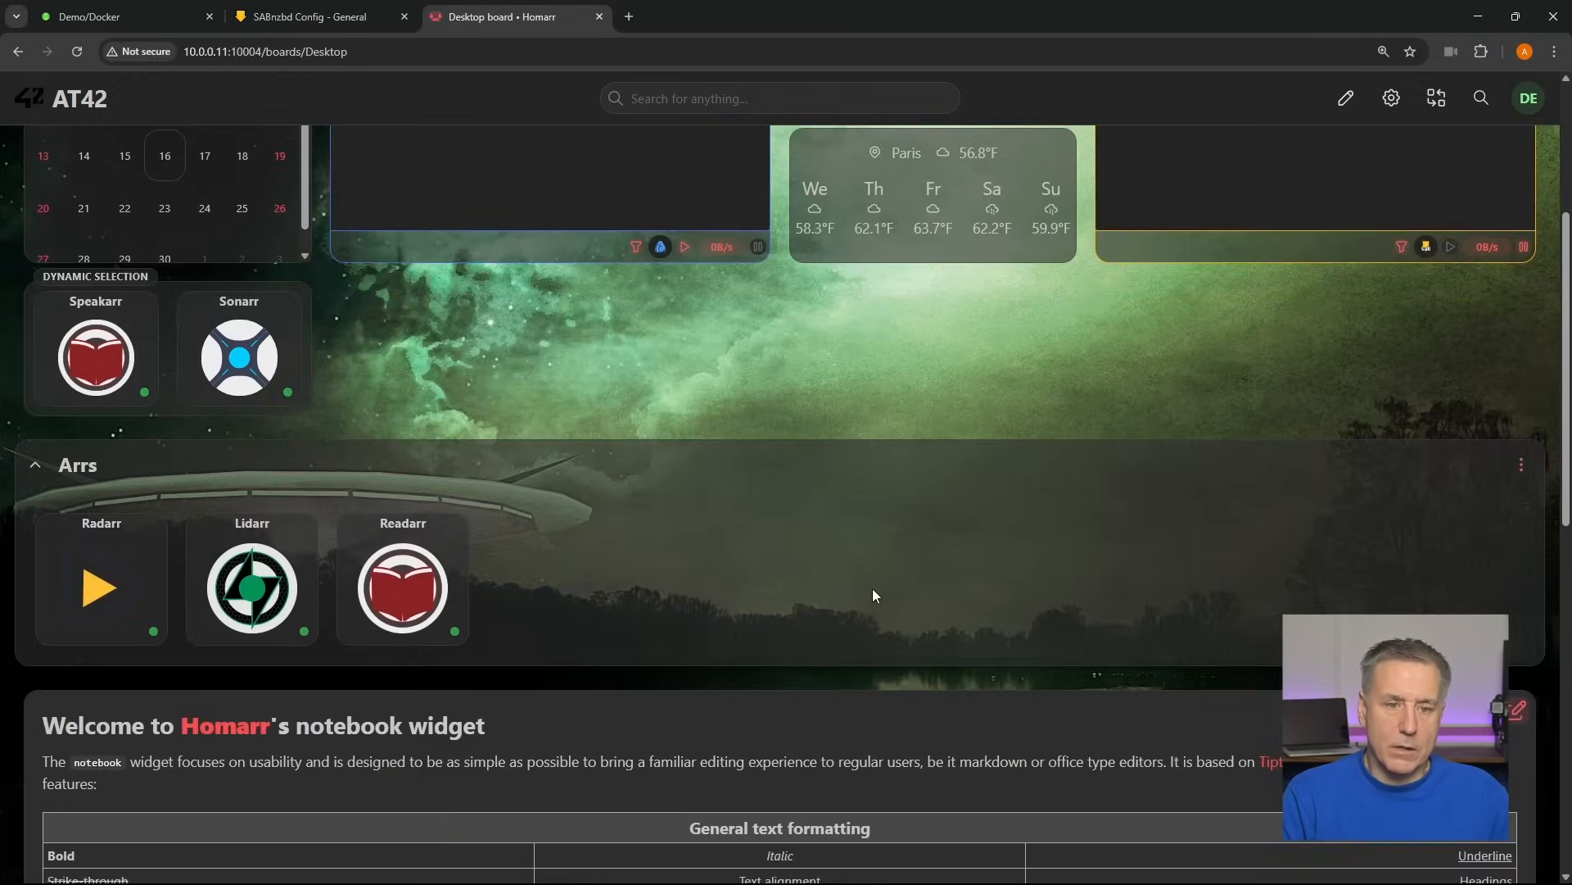
scroll(872, 588, "down", 6)
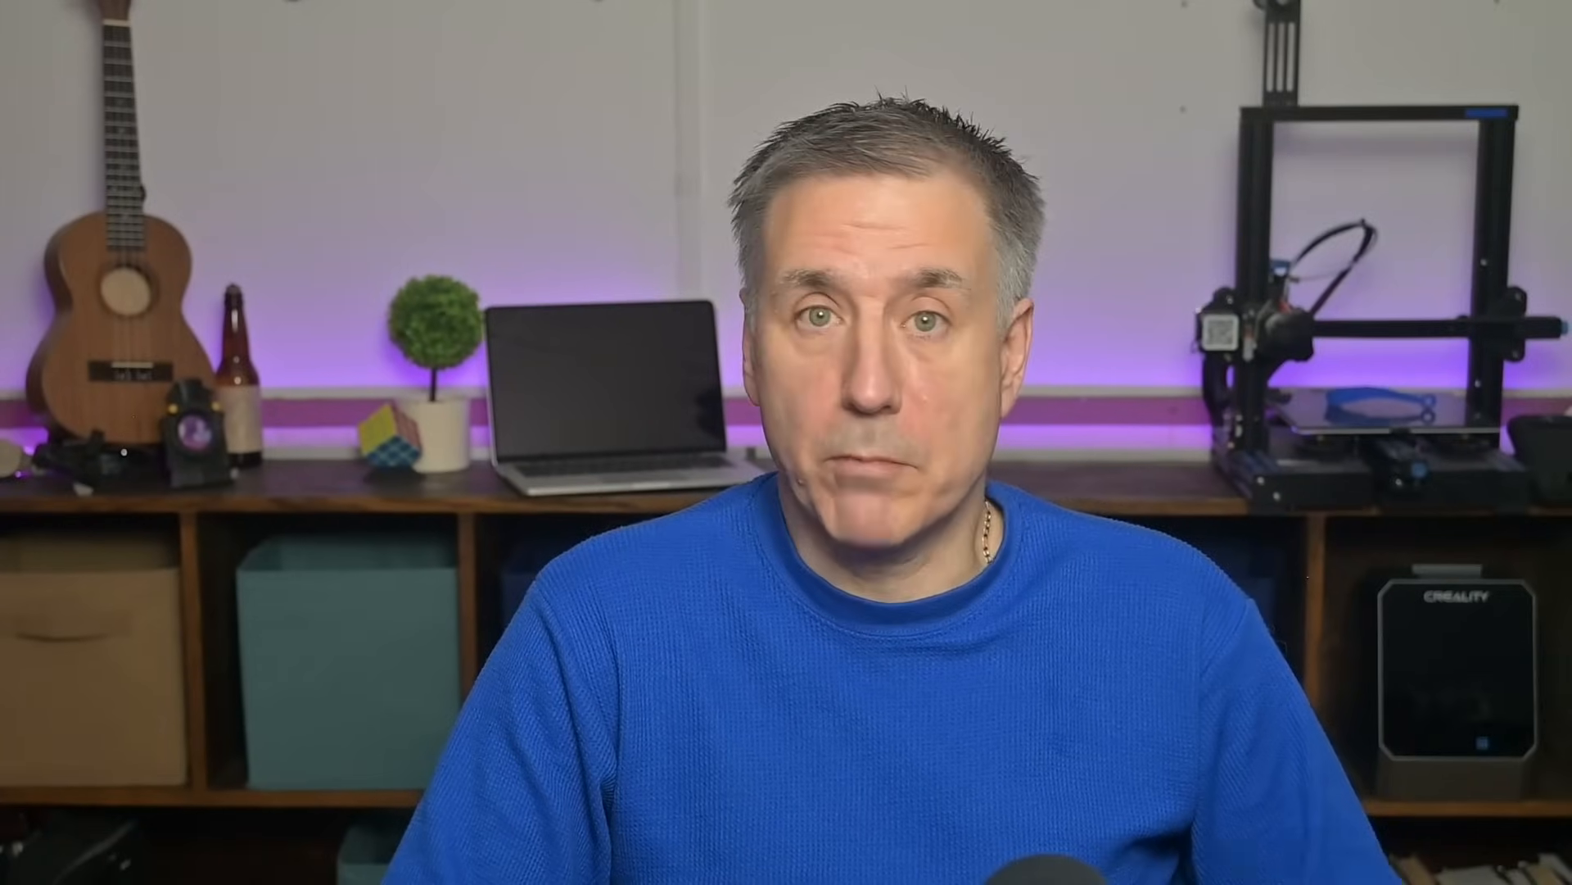